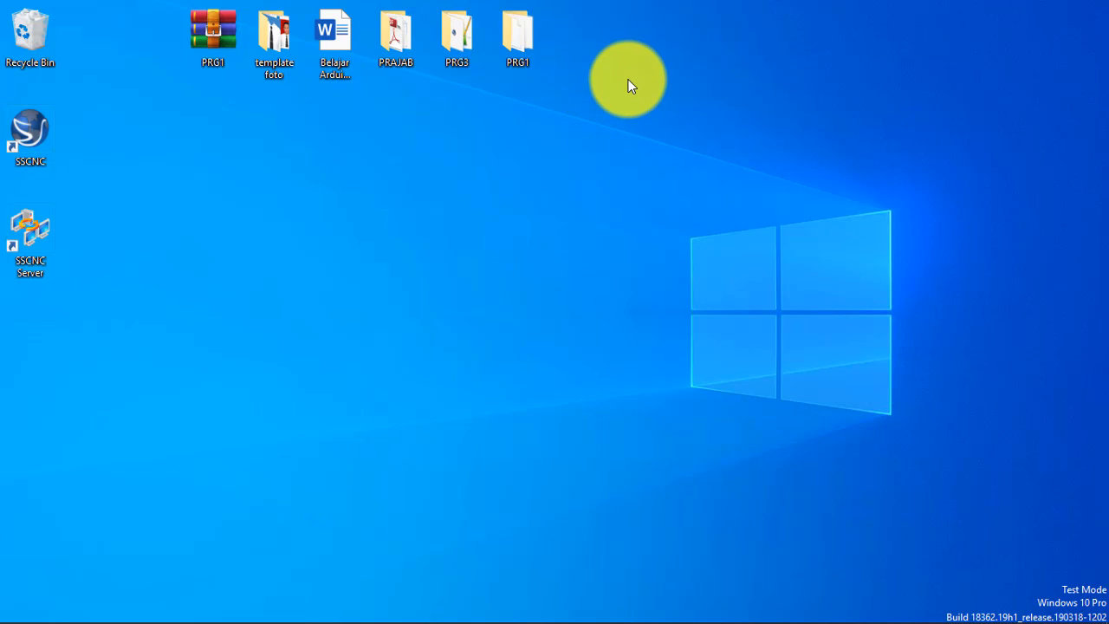
Step: Switch to the job sheet document in Word and bring up the workpiece drawing on its first page
mouse_move(222, 603)
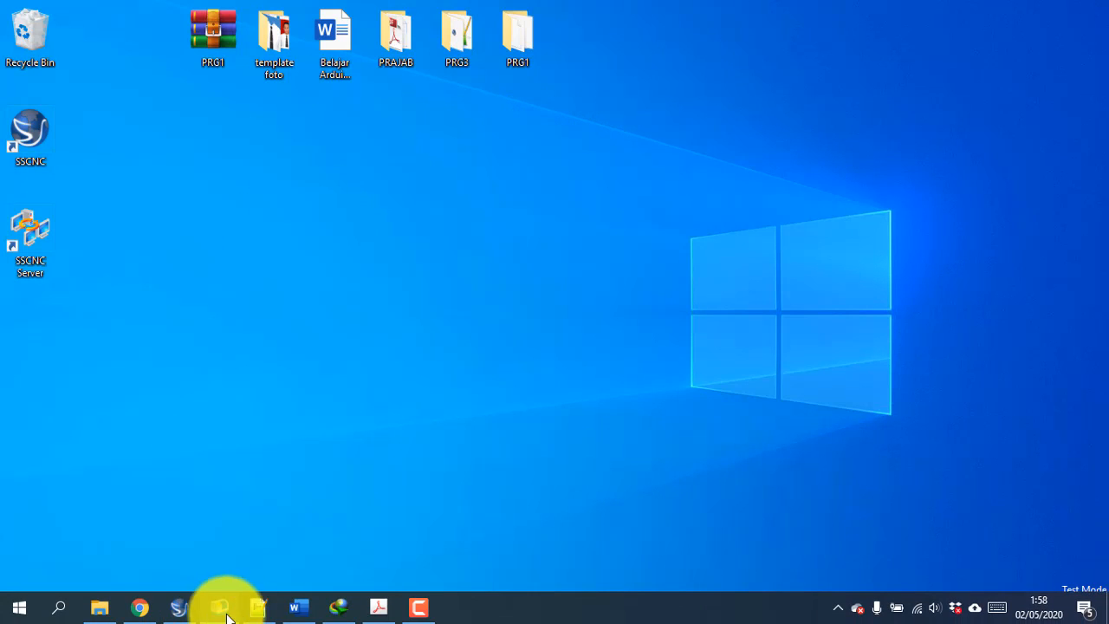
click(303, 608)
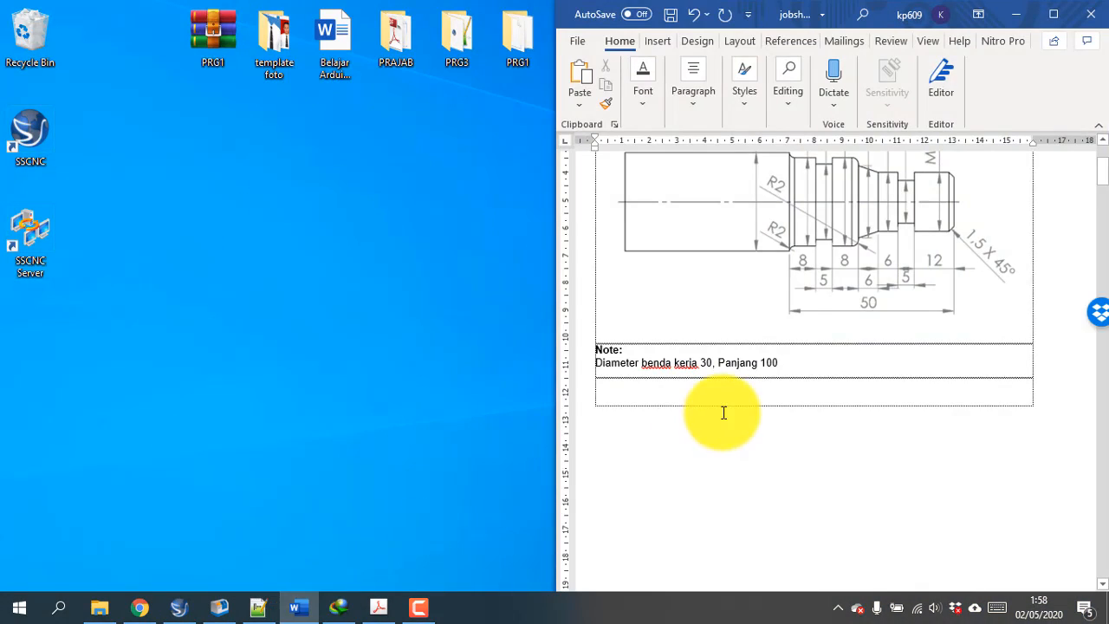
scroll(787, 433, up, 3)
scroll(788, 433, up, 2)
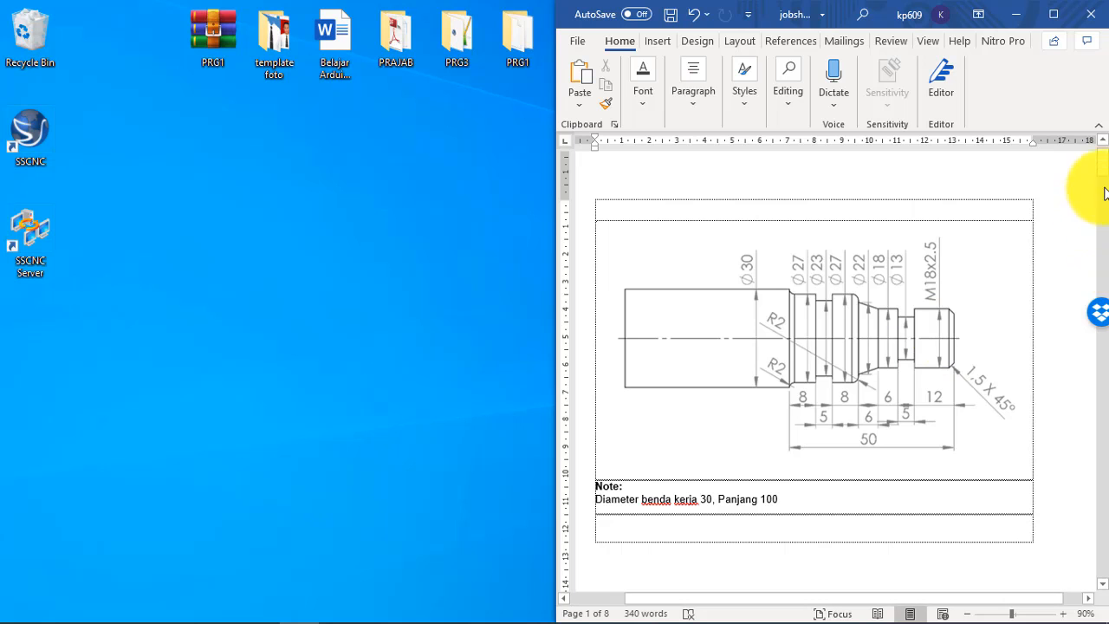
Step: Examine the G54 and T02 lines of the PRG4.MPF program alongside the Lcyc 95 workpiece drawing
drag(1100, 182, 1097, 289)
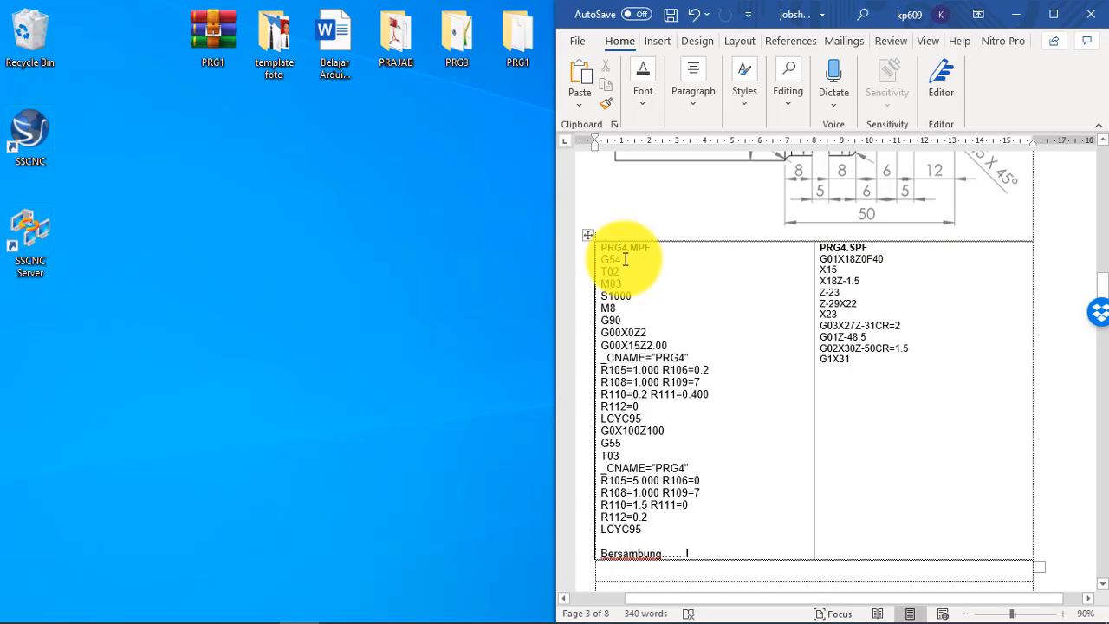
double_click(612, 258)
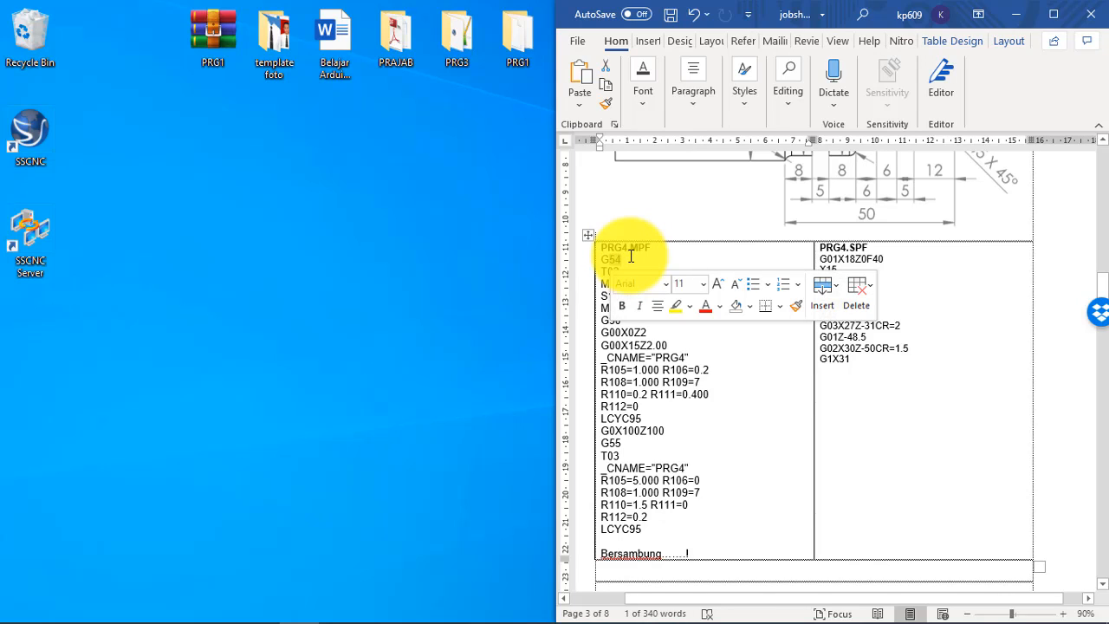
click(631, 258)
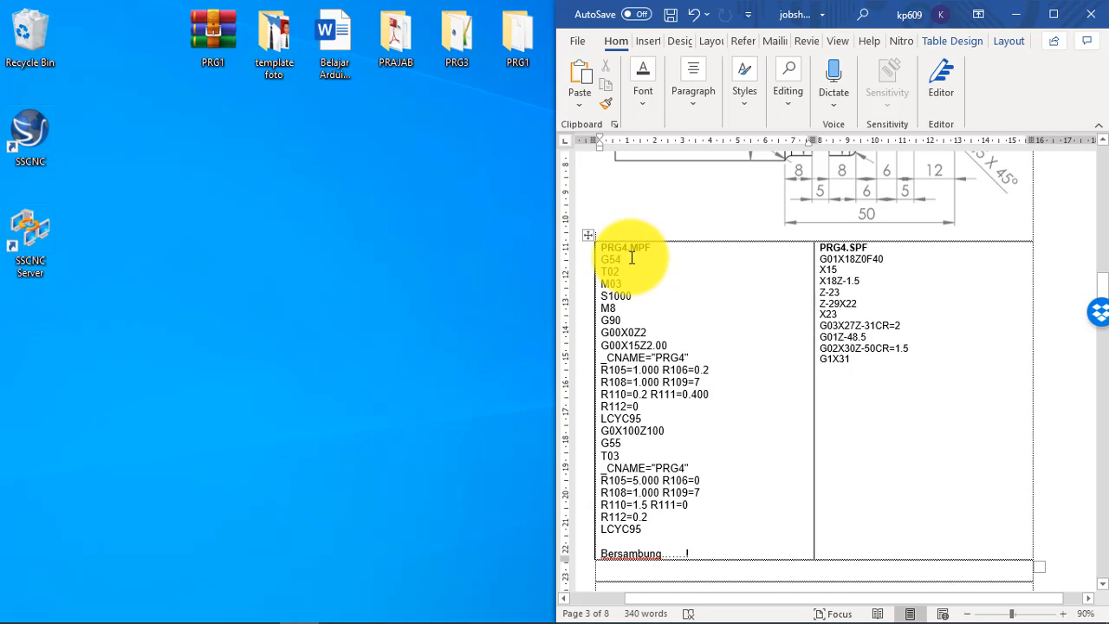
scroll(848, 234, up, 4)
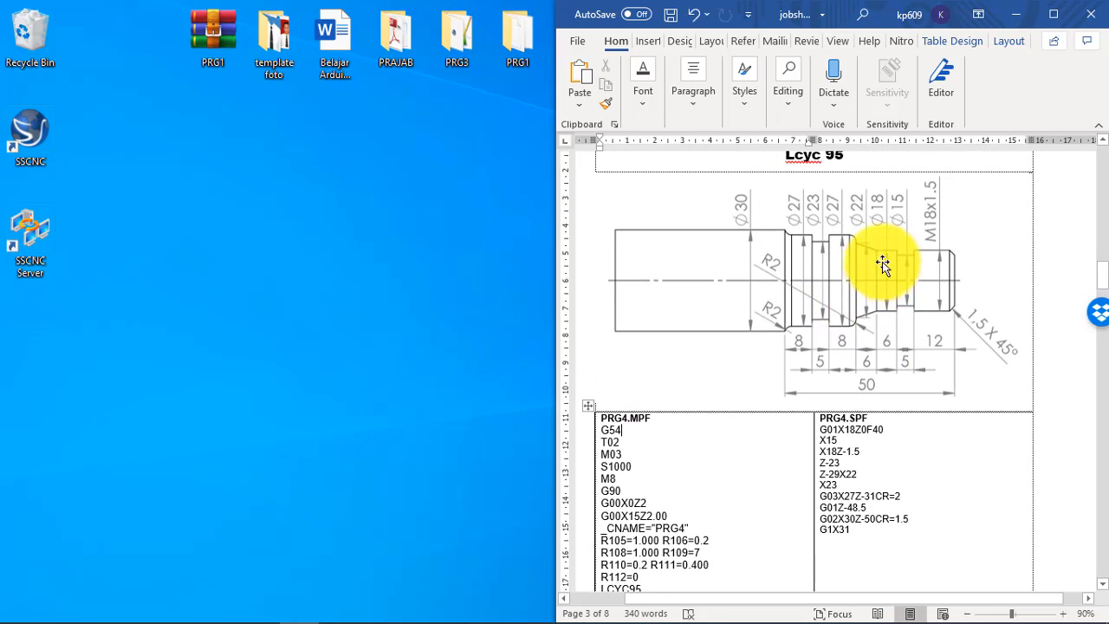
drag(600, 444, 620, 434)
click(621, 432)
click(621, 437)
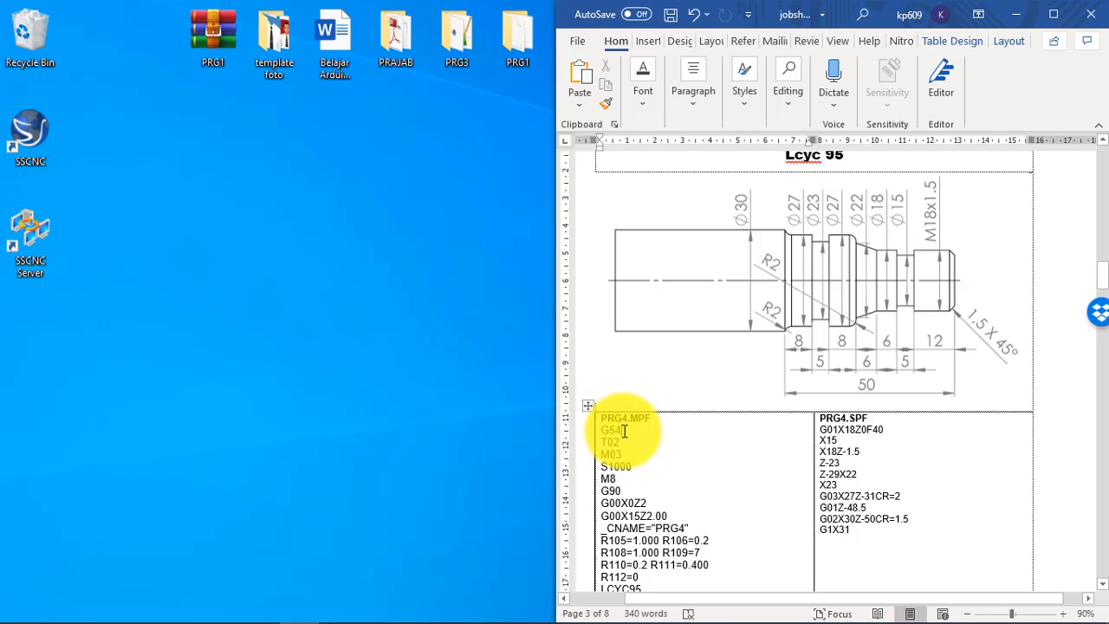
drag(623, 428, 602, 441)
click(621, 438)
click(620, 439)
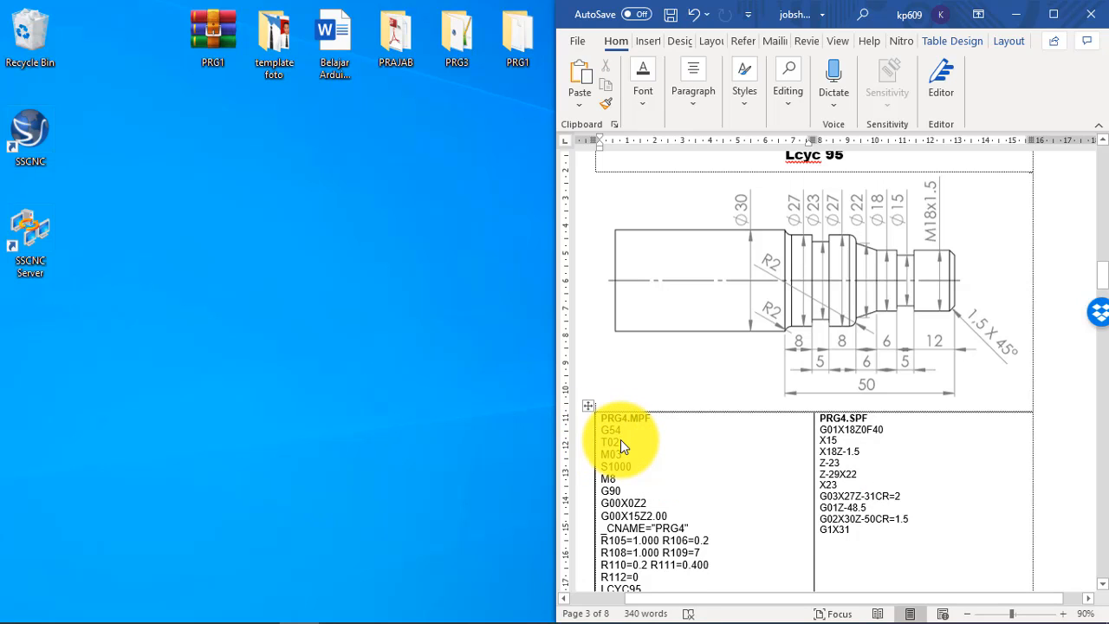
Step: Read through the PRG4.MPF and PRG4.SPF listings, returning to the G54 and T02 lines
scroll(621, 439, down, 1)
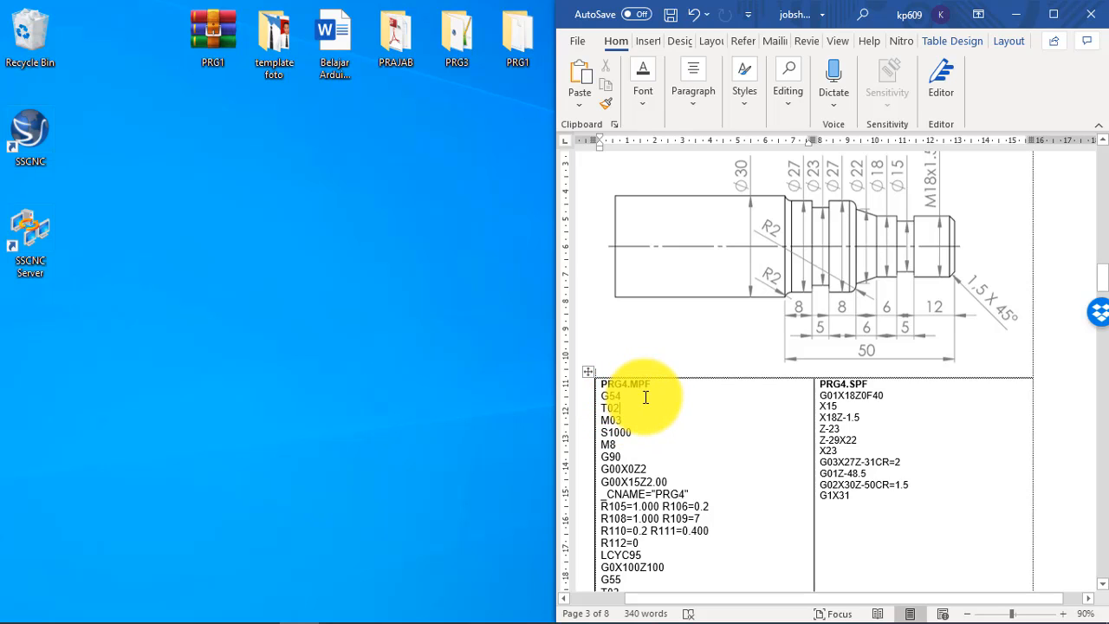
scroll(740, 408, down, 2)
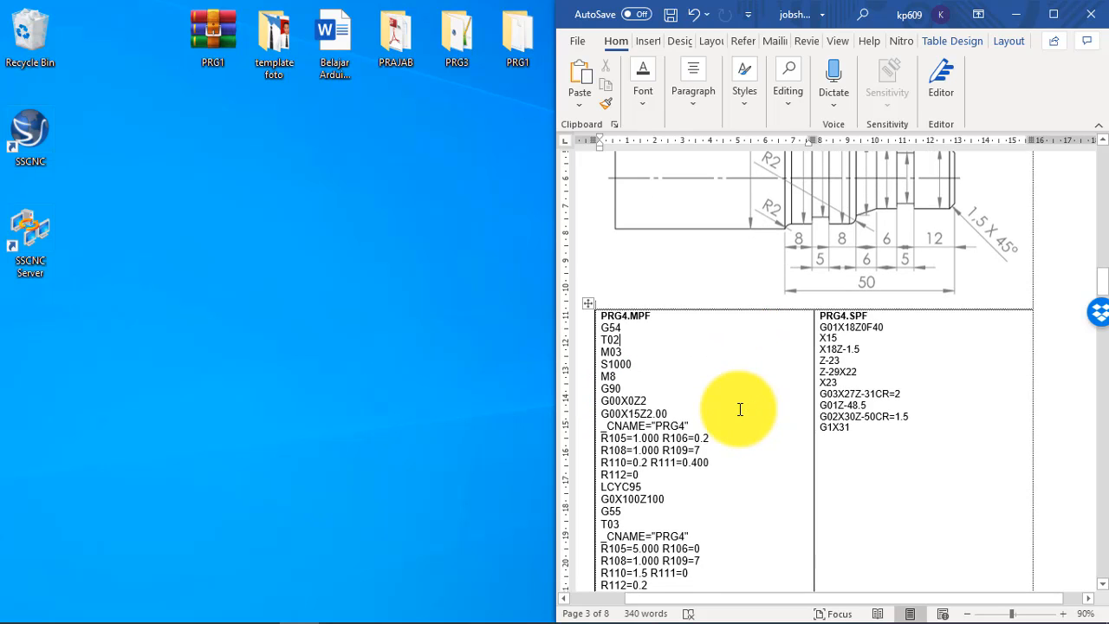
scroll(745, 346, down, 1)
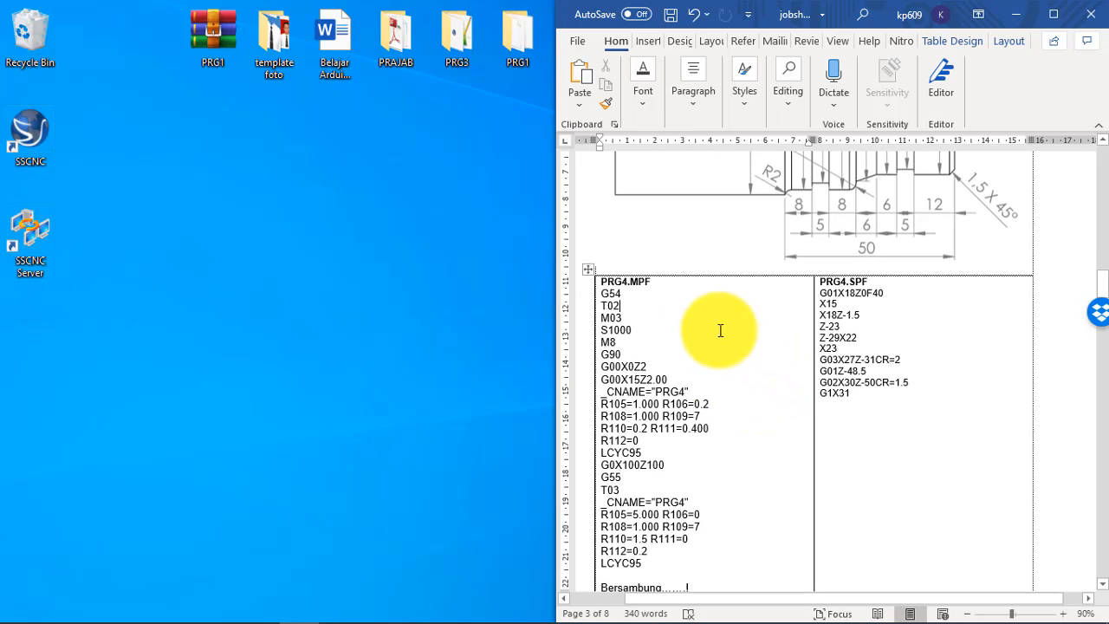
click(613, 309)
click(616, 292)
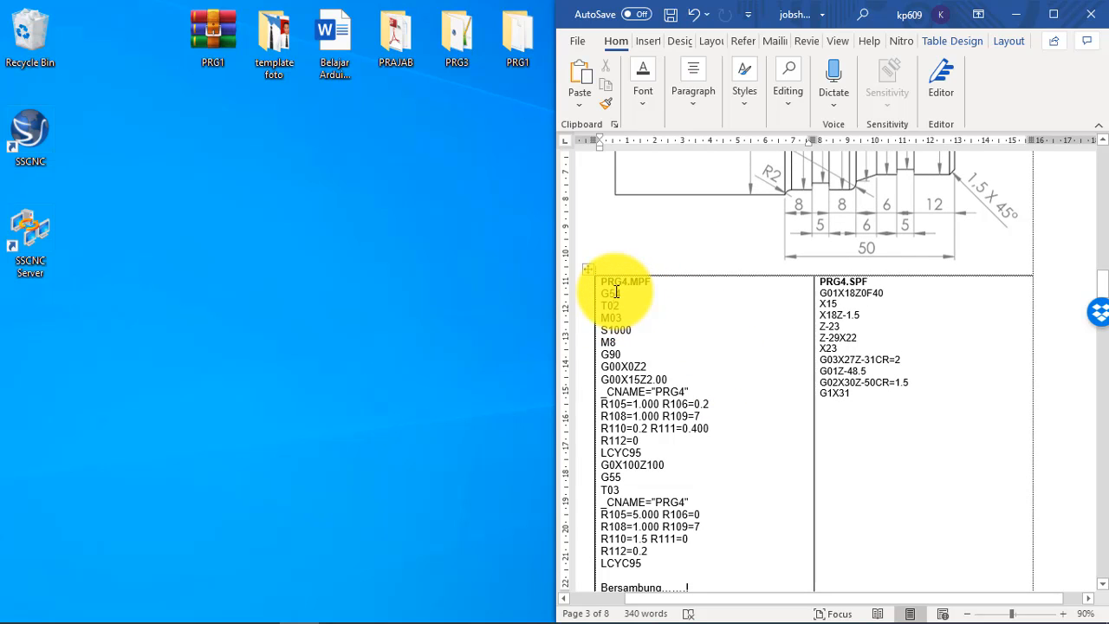
Step: Review the rest of the program, from the LCYC95 turning blocks through LCYC93 grooving to the final LCYC97 threading section
scroll(631, 309, down, 2)
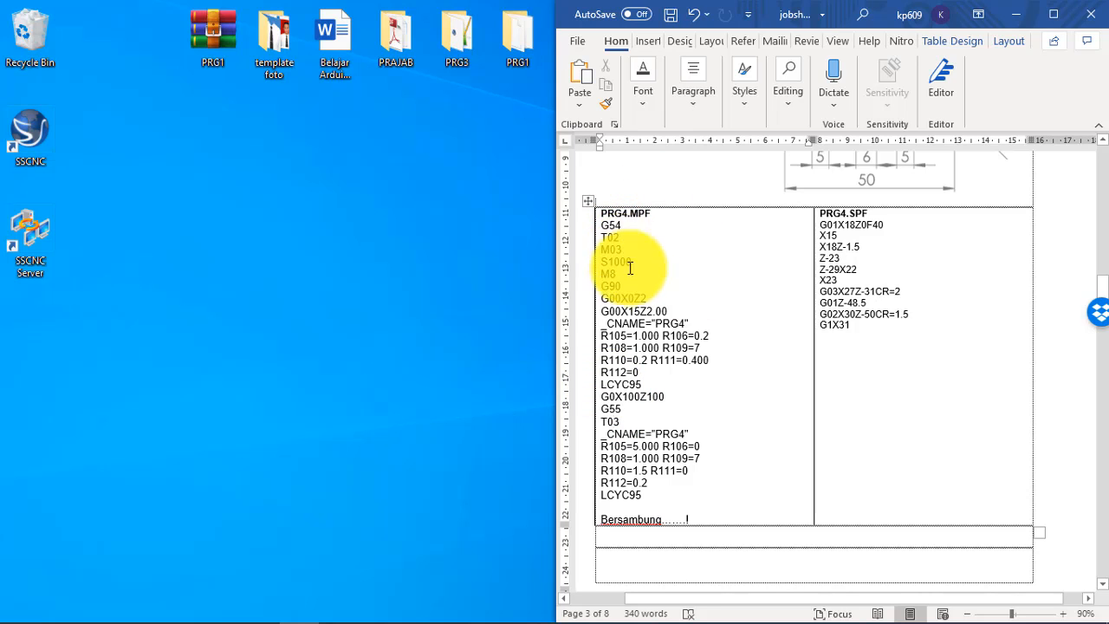
scroll(627, 329, down, 2)
scroll(627, 339, down, 15)
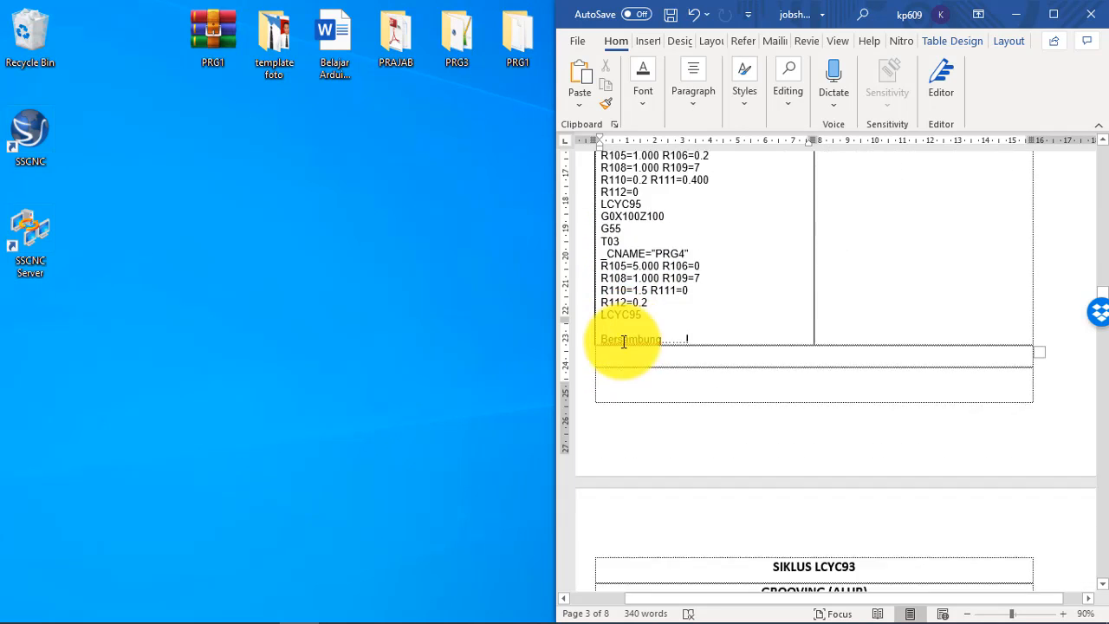
scroll(628, 339, down, 14)
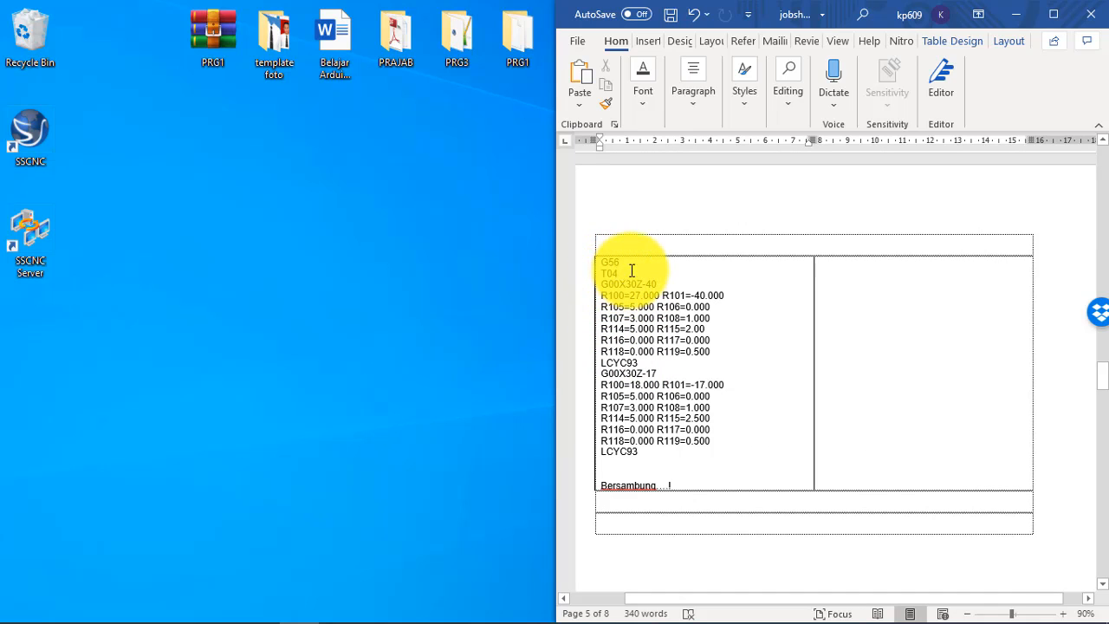
scroll(646, 309, down, 1)
scroll(646, 309, down, 20)
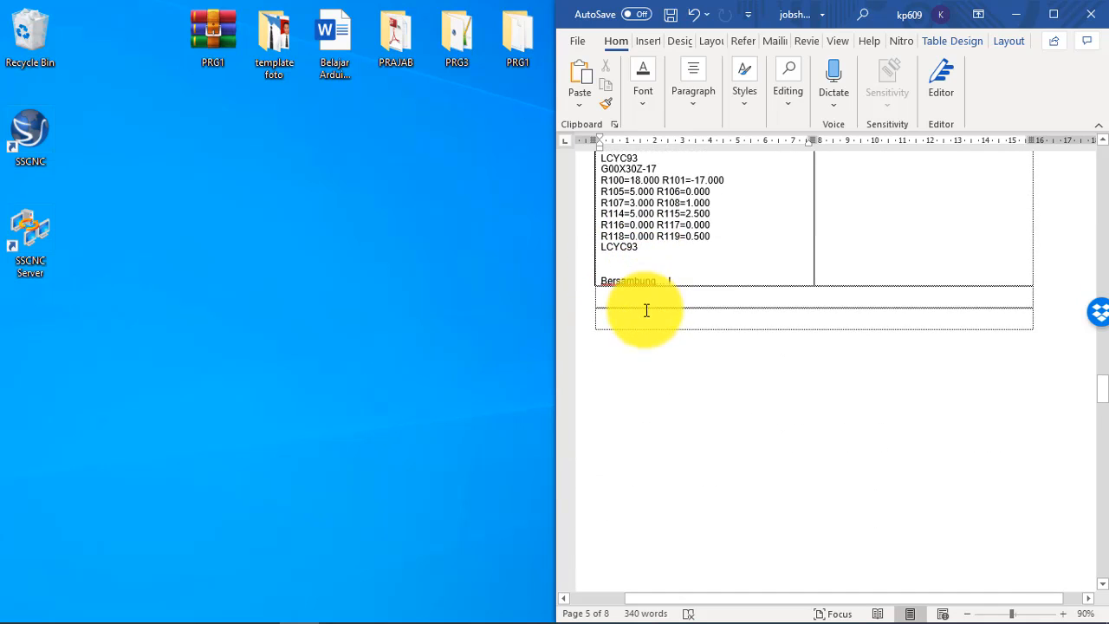
scroll(641, 310, down, 12)
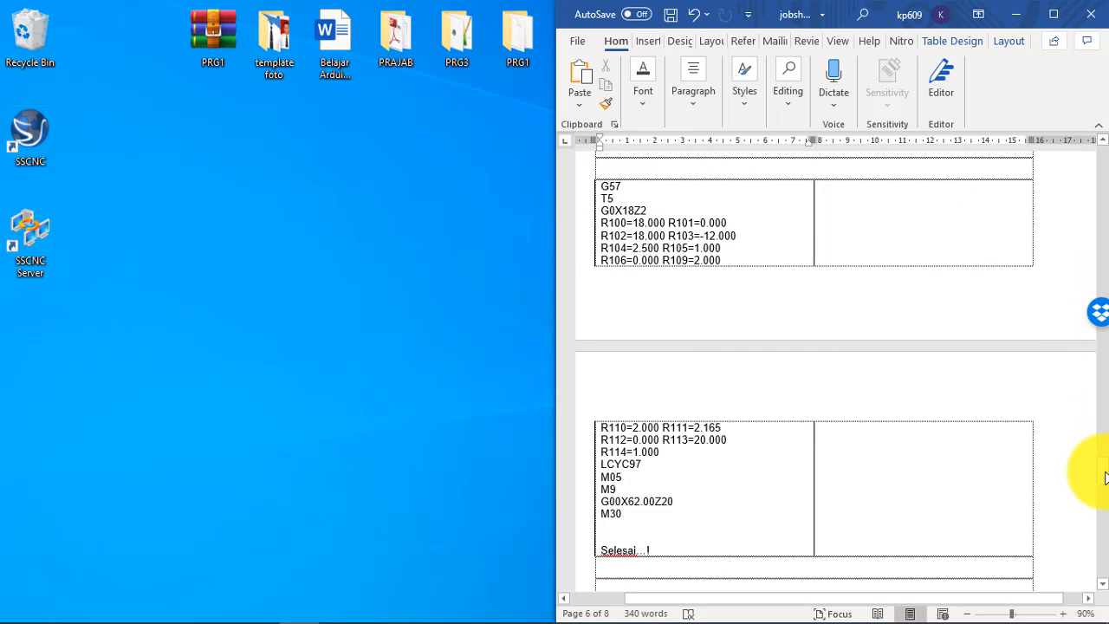
Step: Return to the first-page drawing and read the SIKLUS LCYC95 explanation, including its R105 to R112 parameters
mouse_move(1103, 476)
mouse_down()
mouse_move(1087, 353)
mouse_move(1102, 150)
mouse_up()
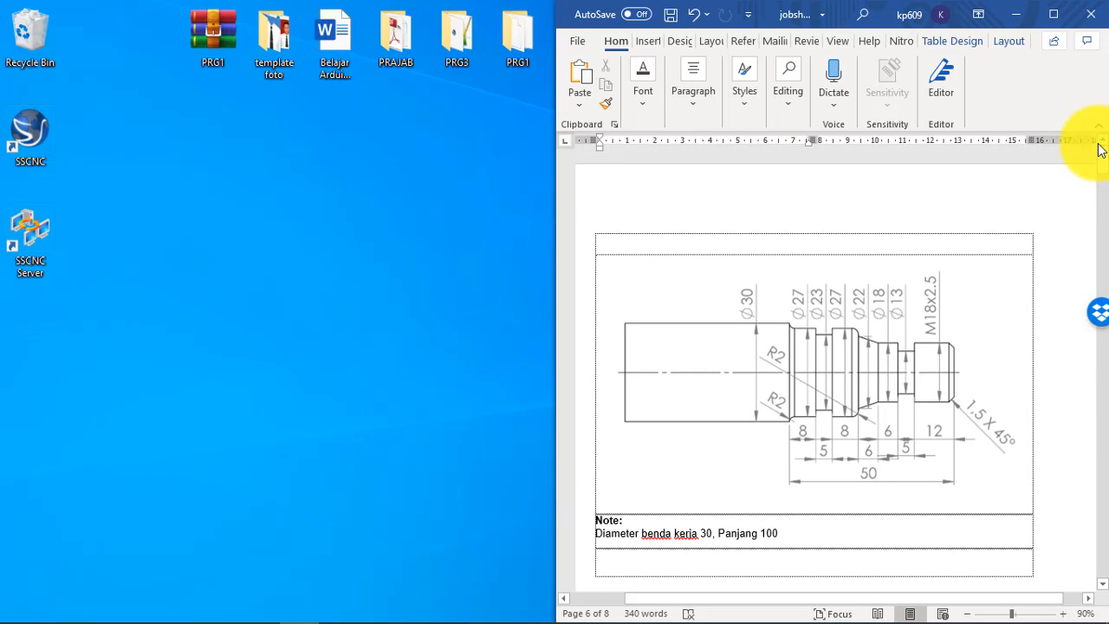
scroll(960, 232, down, 5)
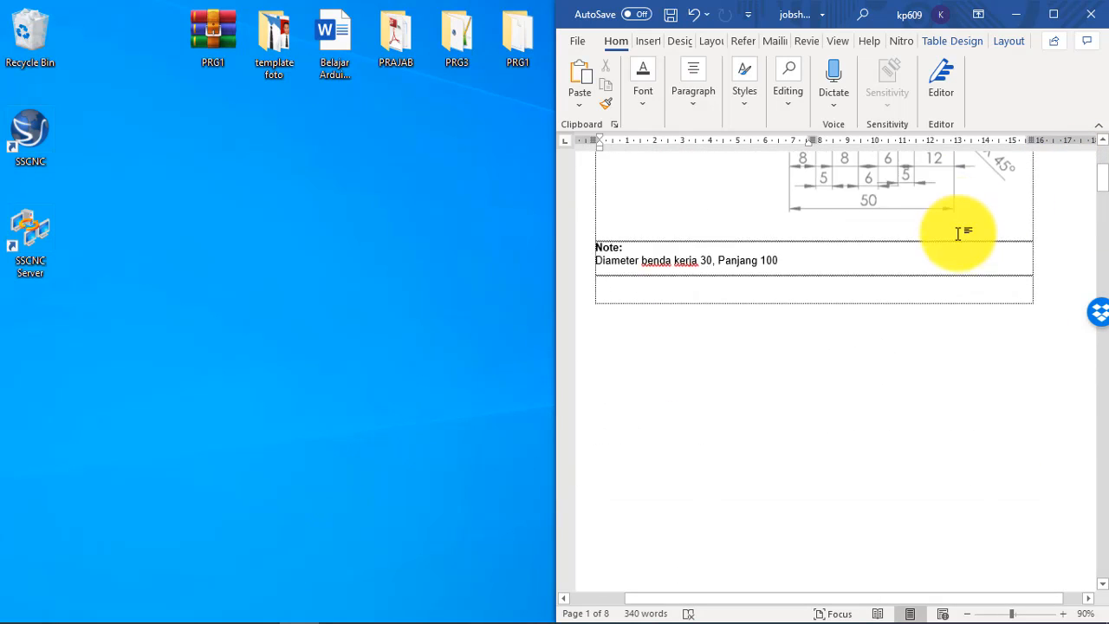
scroll(958, 233, down, 6)
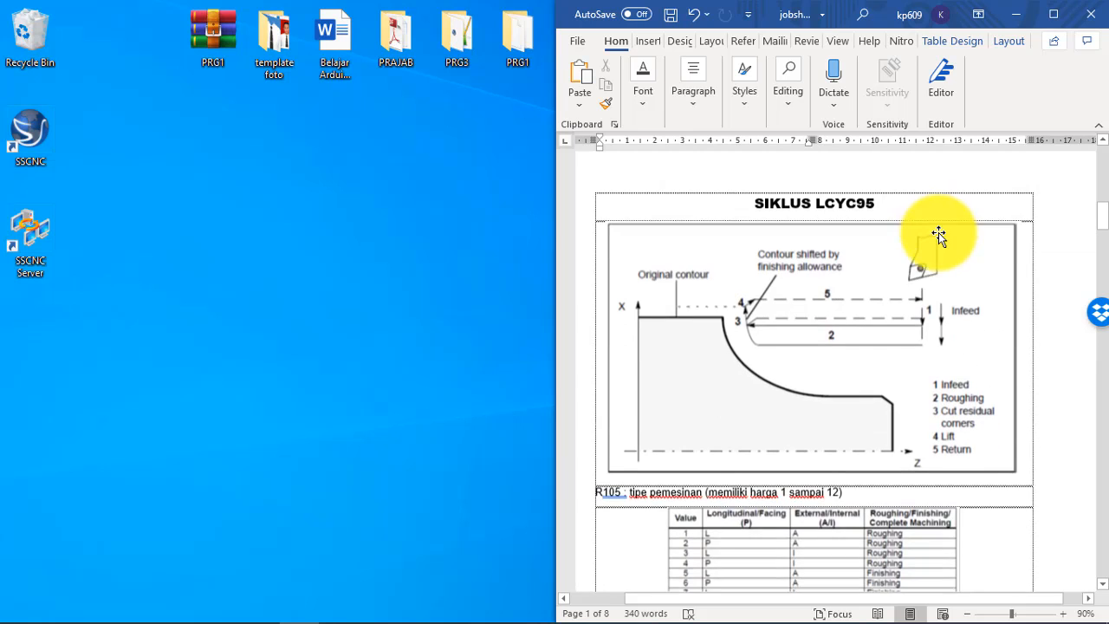
scroll(938, 235, down, 1)
scroll(934, 212, down, 3)
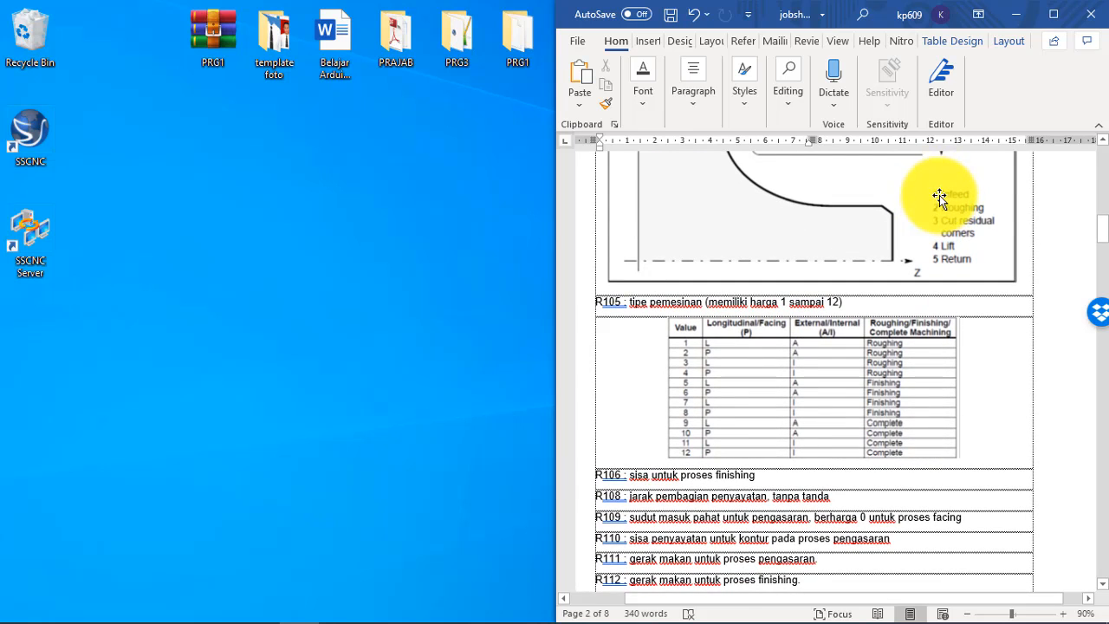
scroll(940, 204, down, 2)
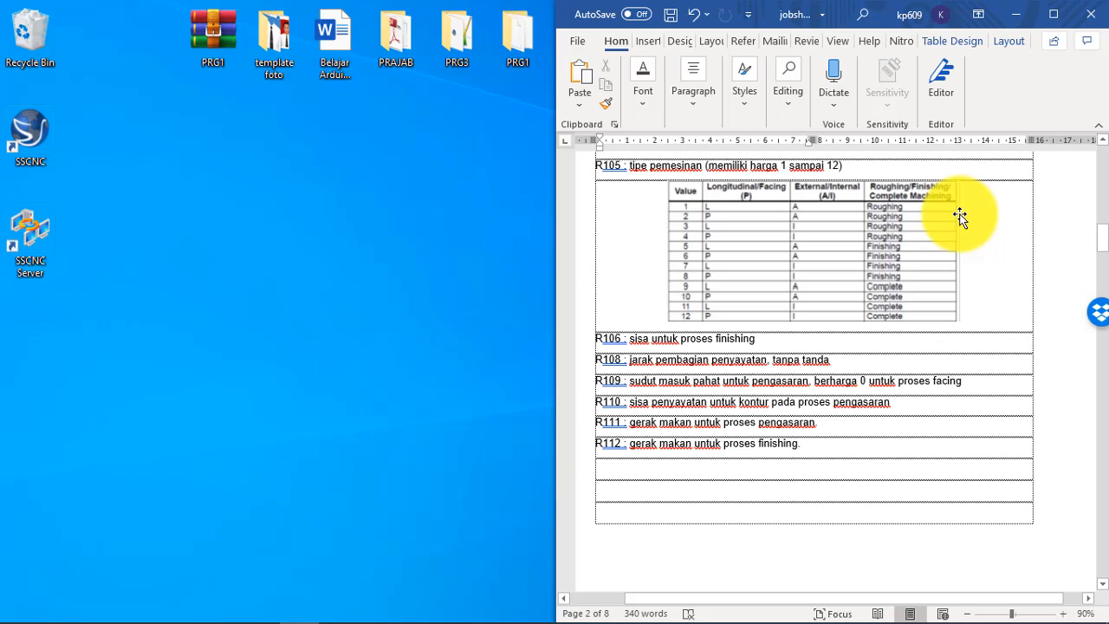
Step: Re-examine the SIKLUS LCYC95 heading, contour diagram and R105 machining-type table
scroll(960, 217, up, 6)
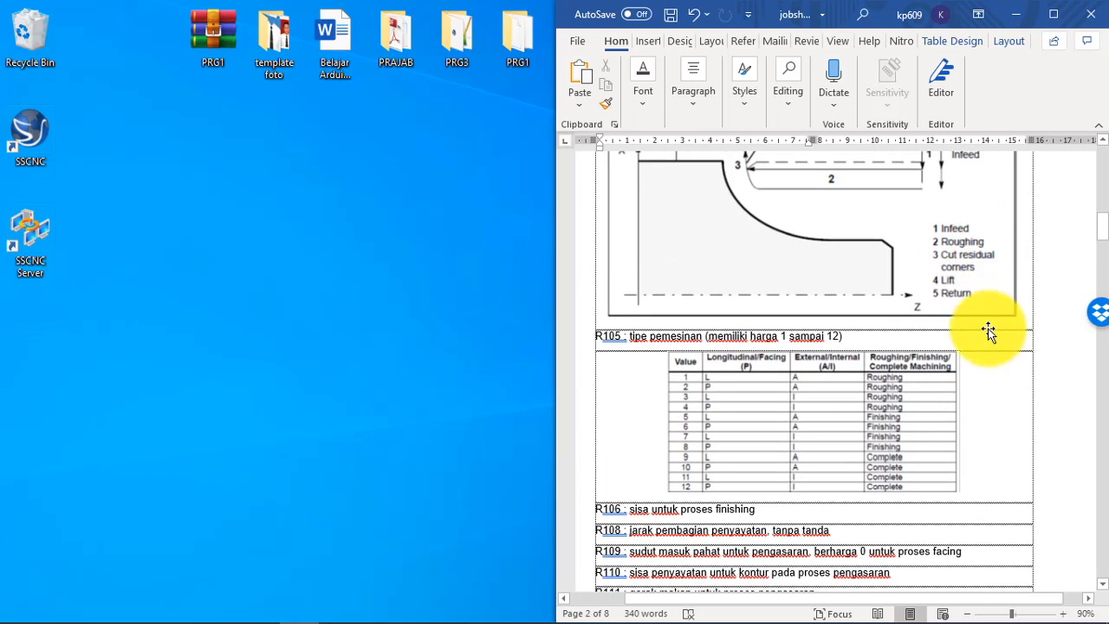
scroll(926, 310, up, 1)
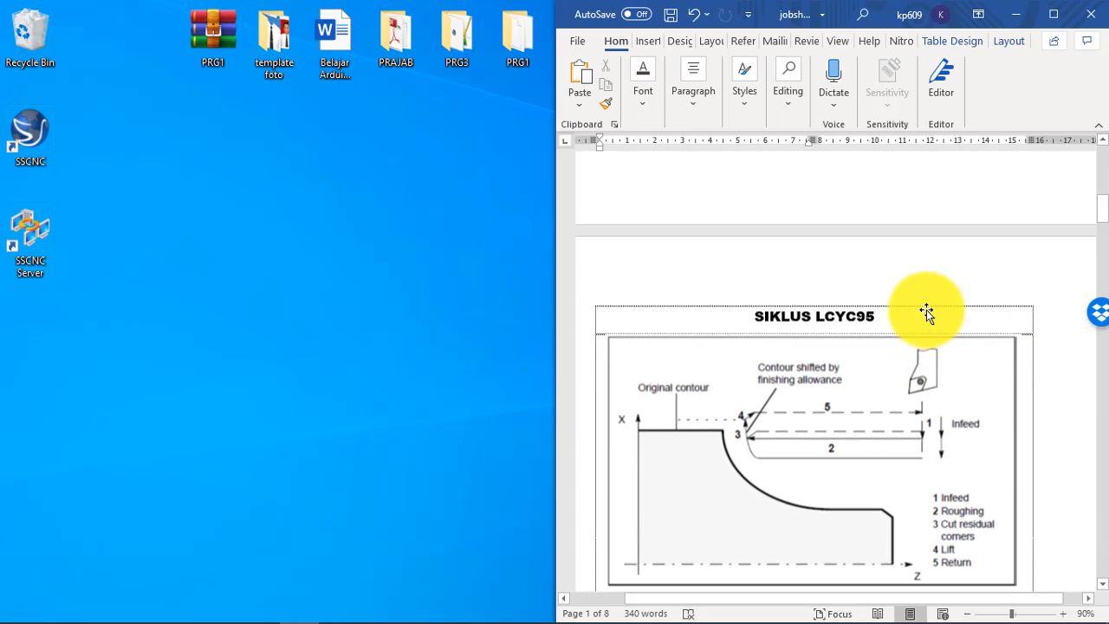
double_click(838, 320)
click(877, 324)
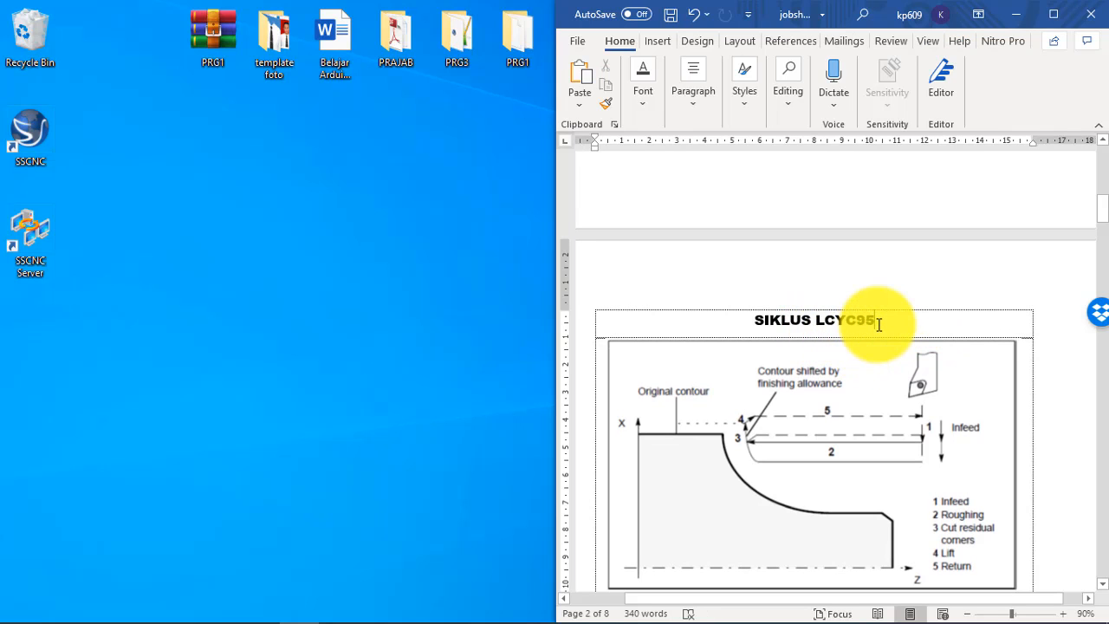
scroll(879, 324, down, 4)
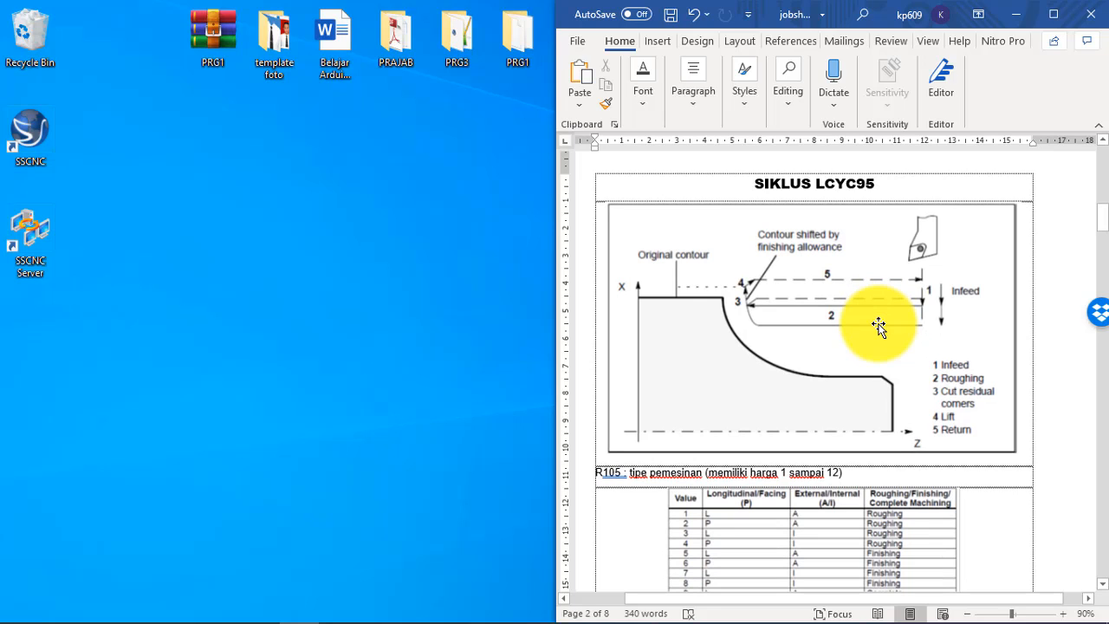
scroll(873, 326, up, 3)
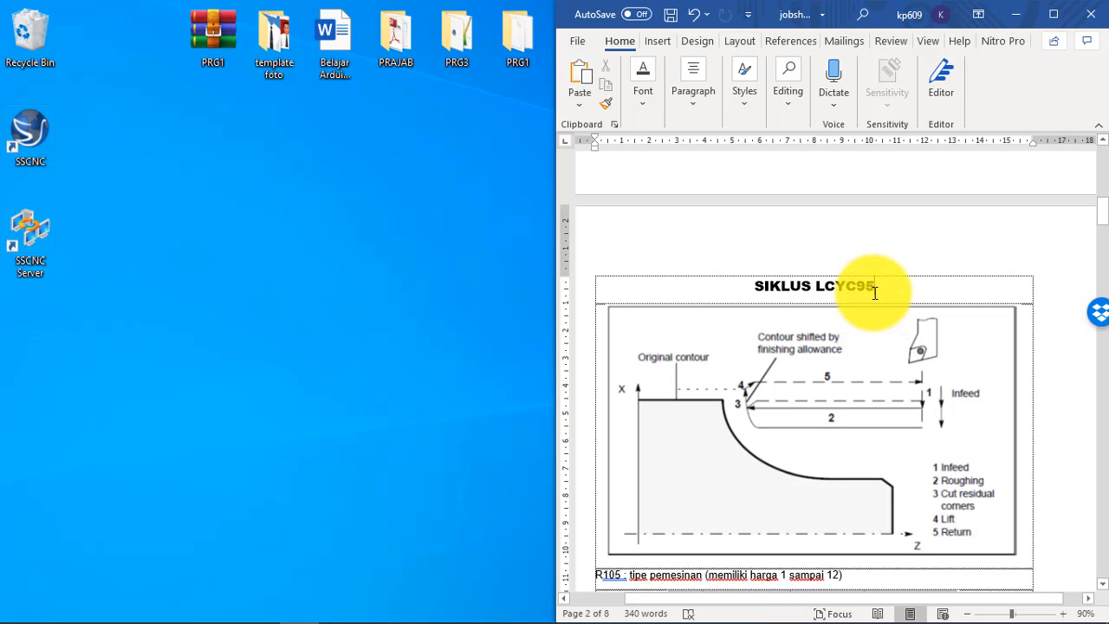
scroll(877, 295, down, 9)
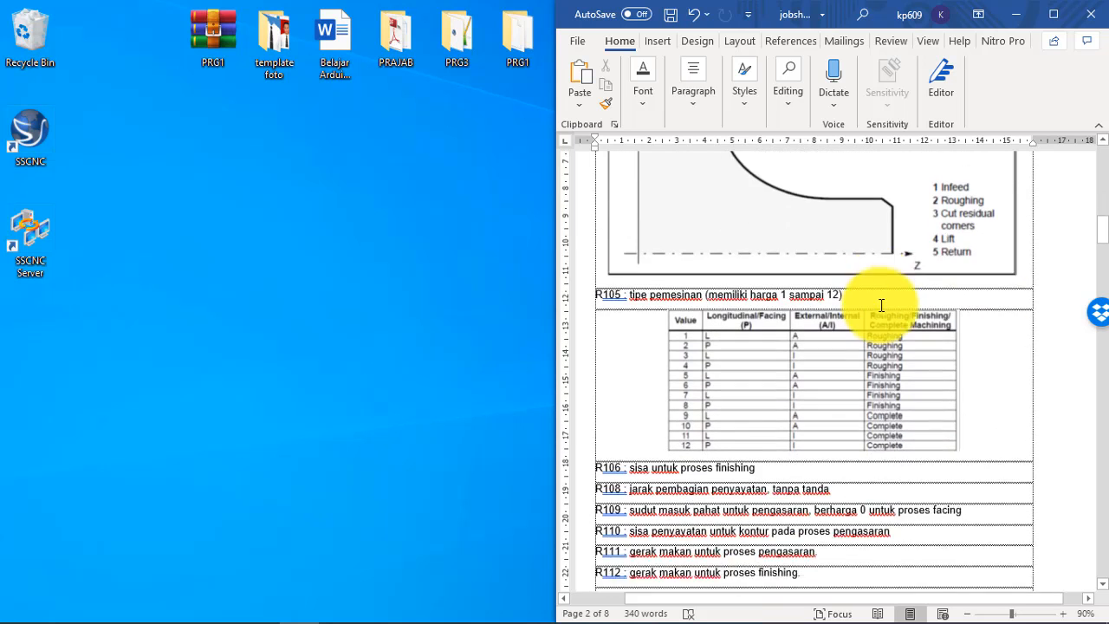
Step: Compare the SIKLUS PEMBUBUTAN AWAL drawing's dimensions with the PRG4.MPF and PRG4.SPF code, focusing on the T02 line
scroll(880, 305, down, 15)
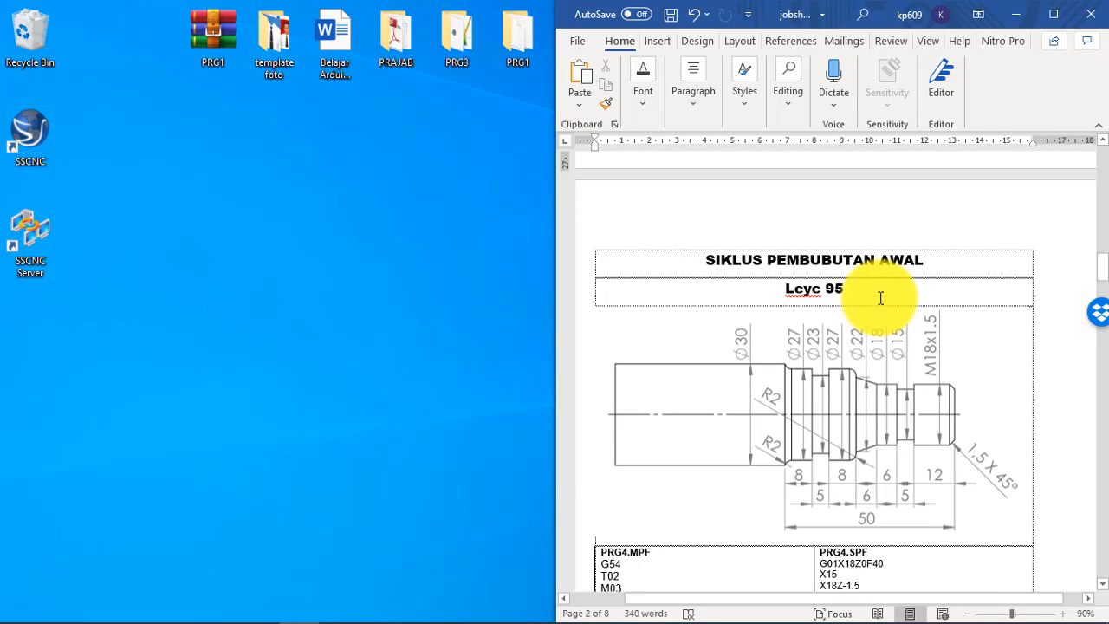
scroll(880, 297, down, 5)
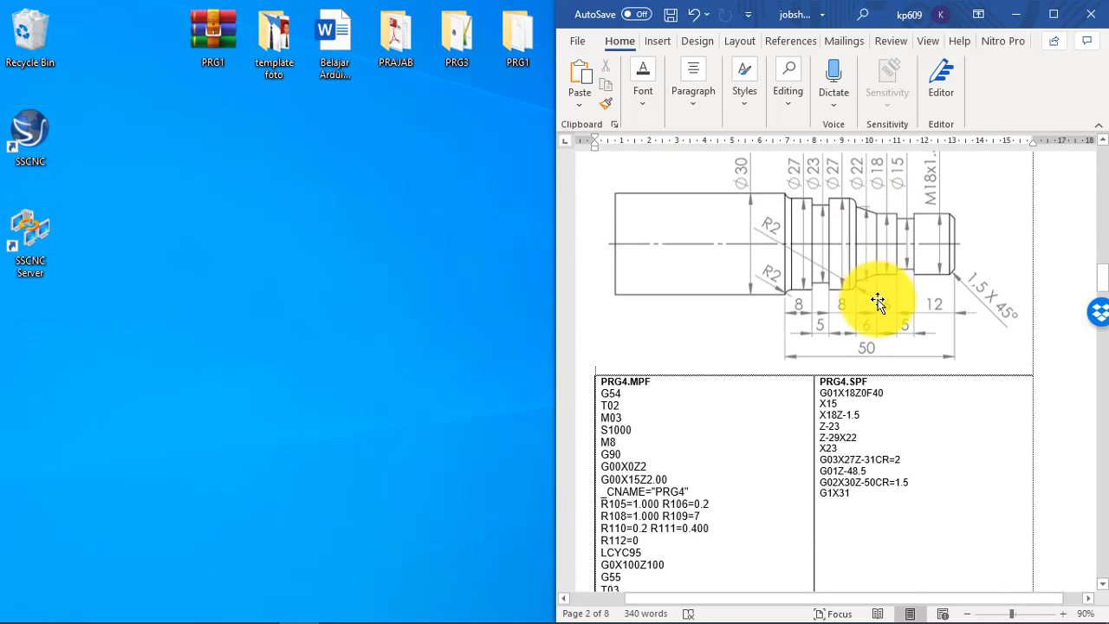
scroll(878, 300, up, 1)
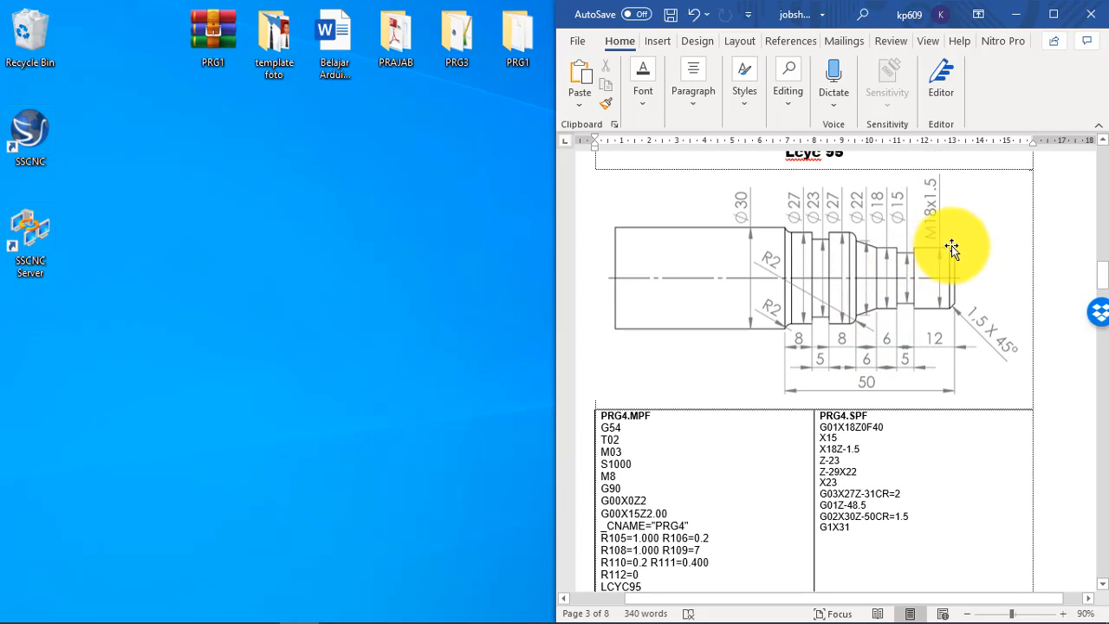
scroll(968, 277, up, 1)
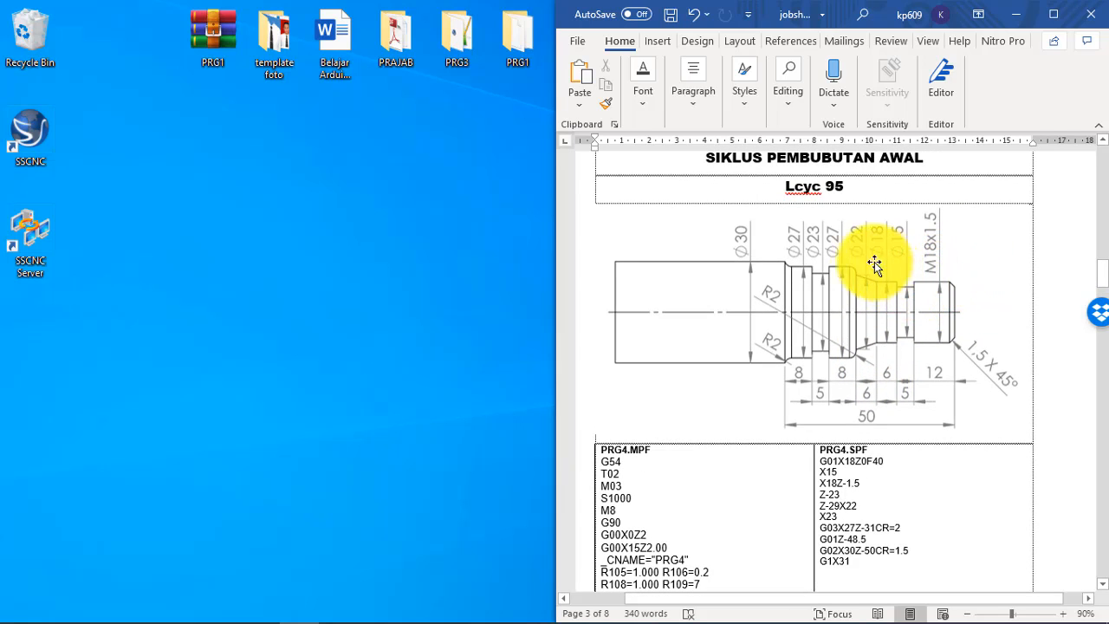
scroll(827, 261, down, 2)
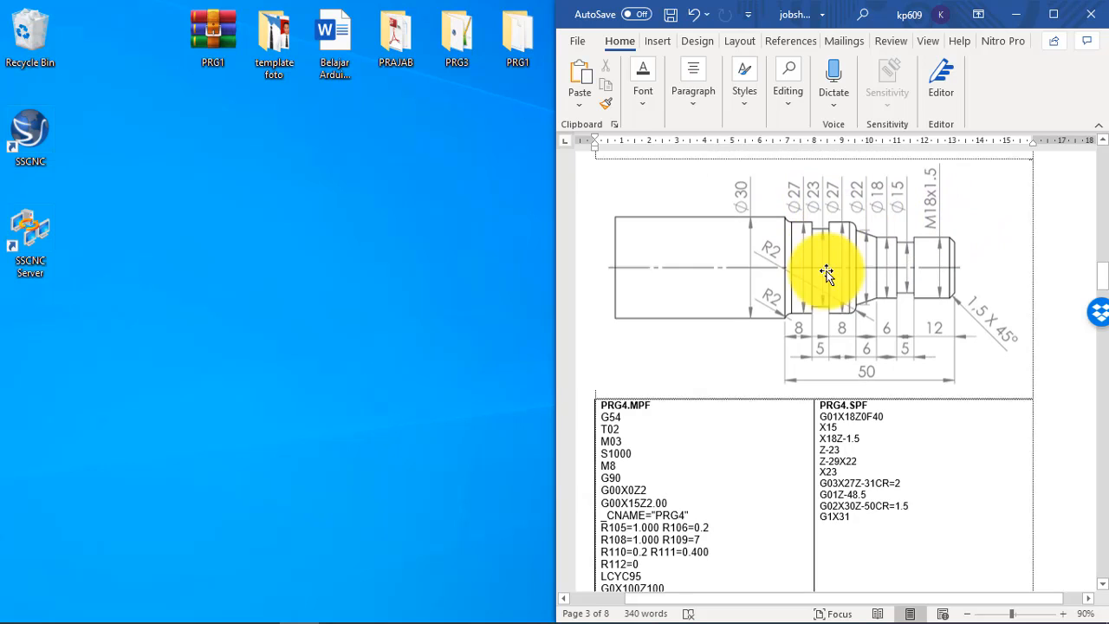
click(620, 405)
scroll(891, 354, up, 1)
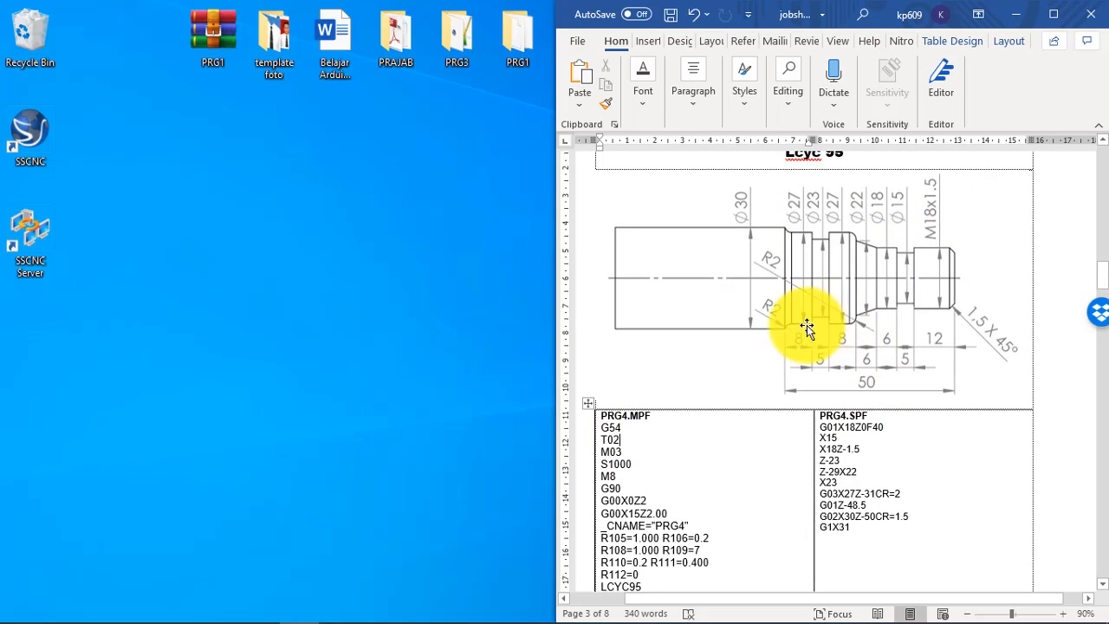
Step: Read the full PRG4.MPF listing and mark its first _CNAME="PRG4" line, relating it to the PRG4.MPF heading
scroll(734, 357, down, 3)
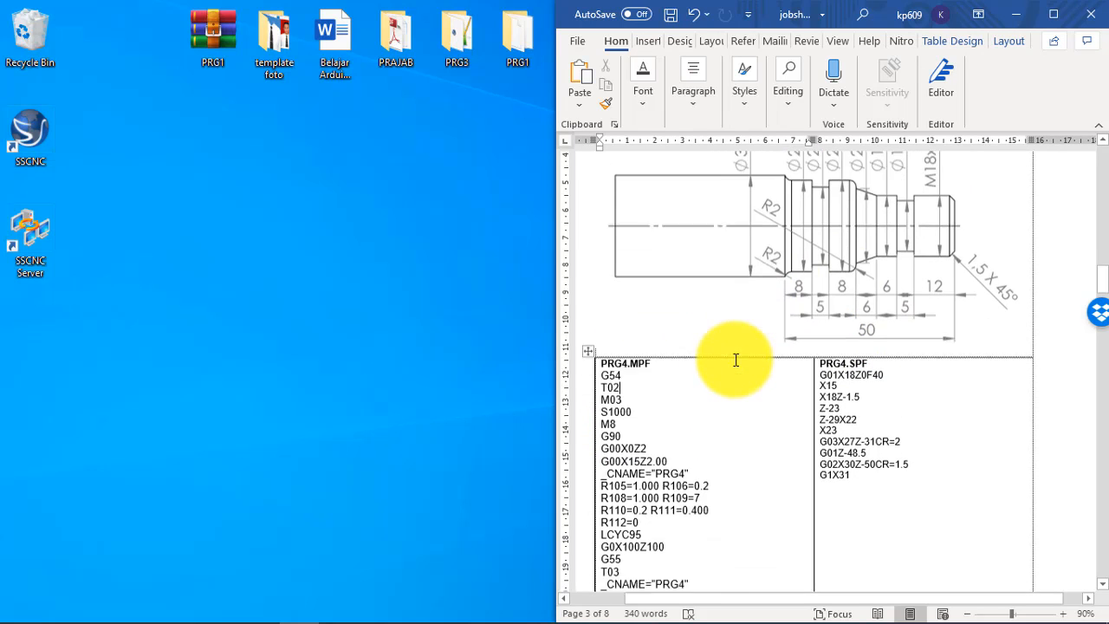
scroll(727, 364, down, 3)
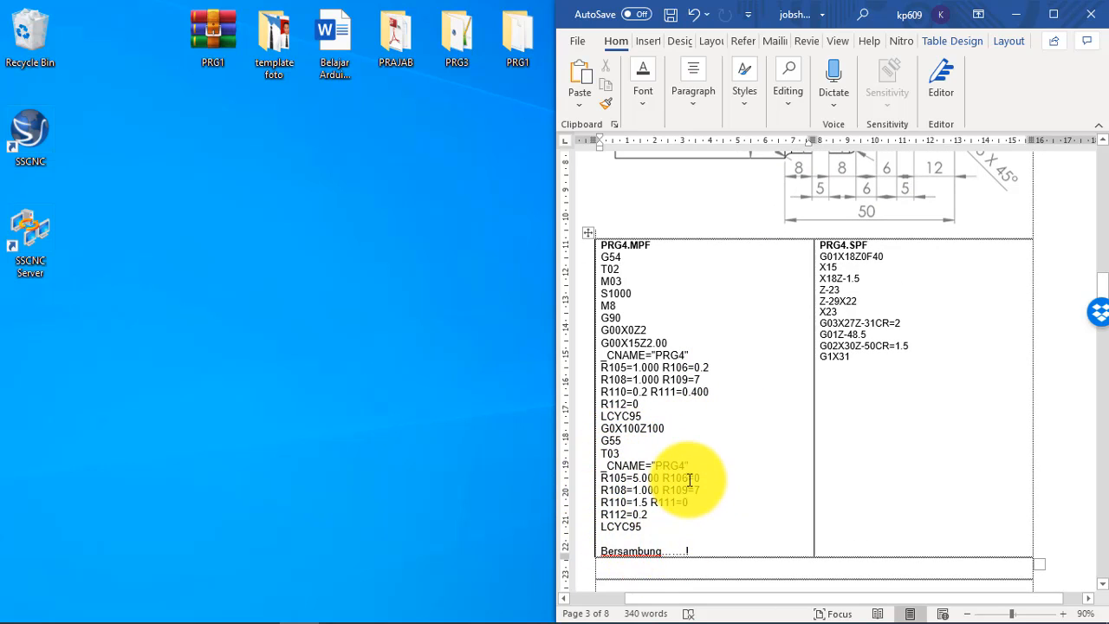
click(598, 358)
click(602, 357)
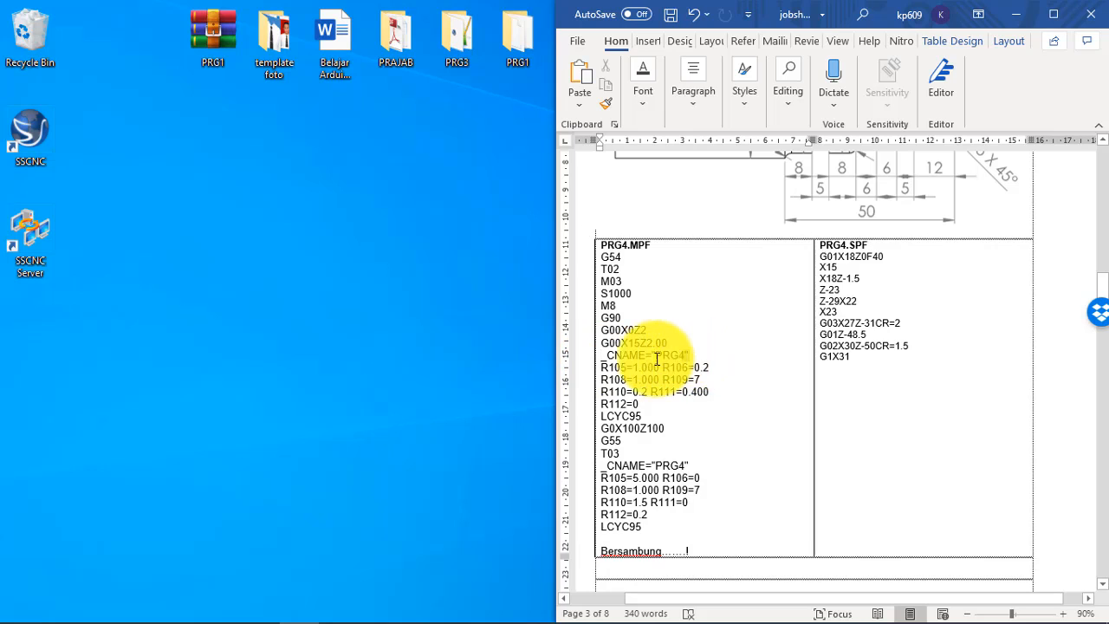
drag(657, 357, 604, 360)
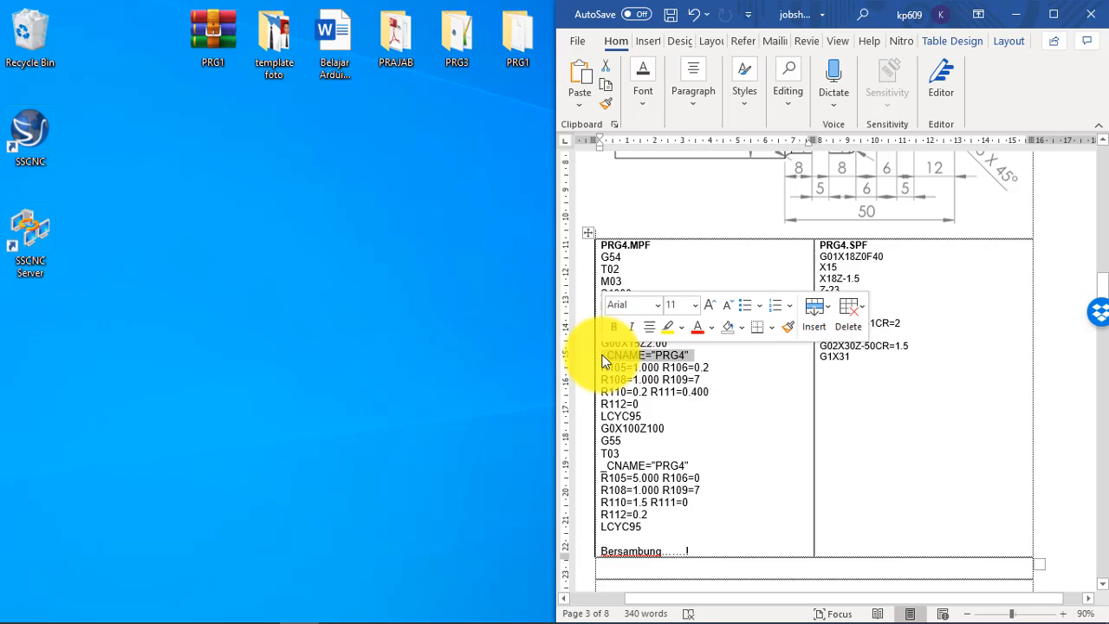
click(636, 234)
click(639, 245)
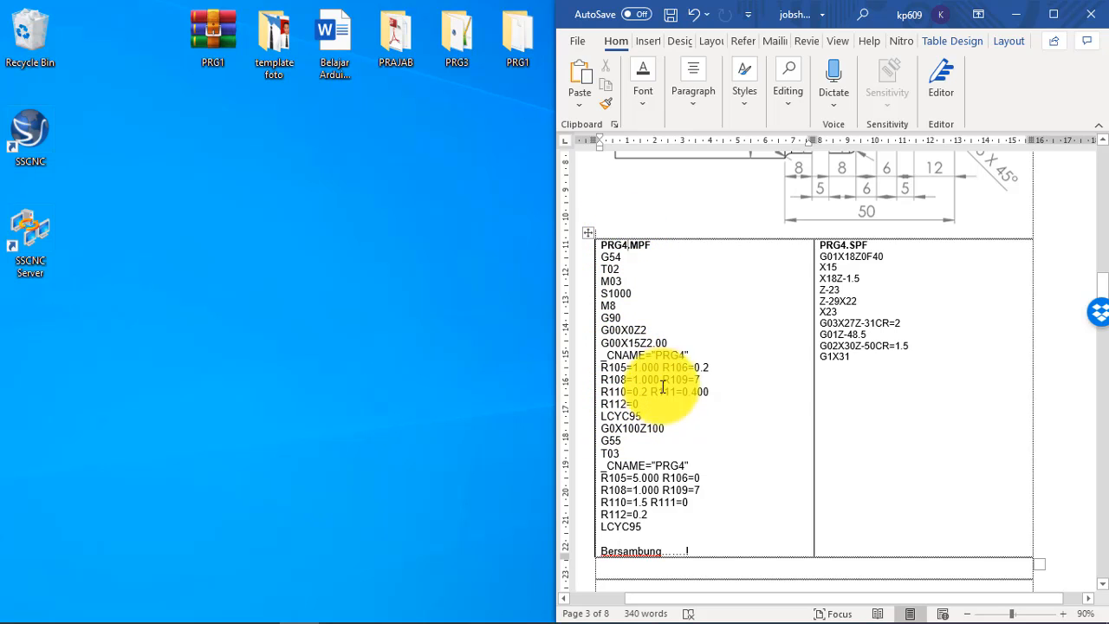
Step: Return to the R105 explanation on page 2, mark "tipe pemesinan" and study the machining-type table
scroll(742, 364, up, 2)
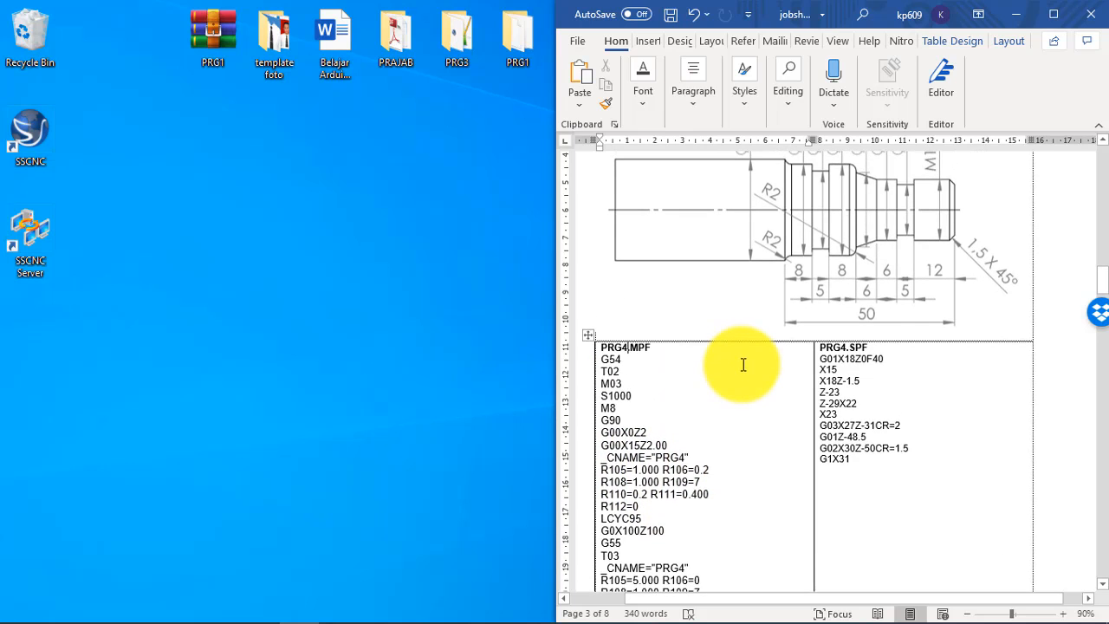
scroll(736, 367, down, 1)
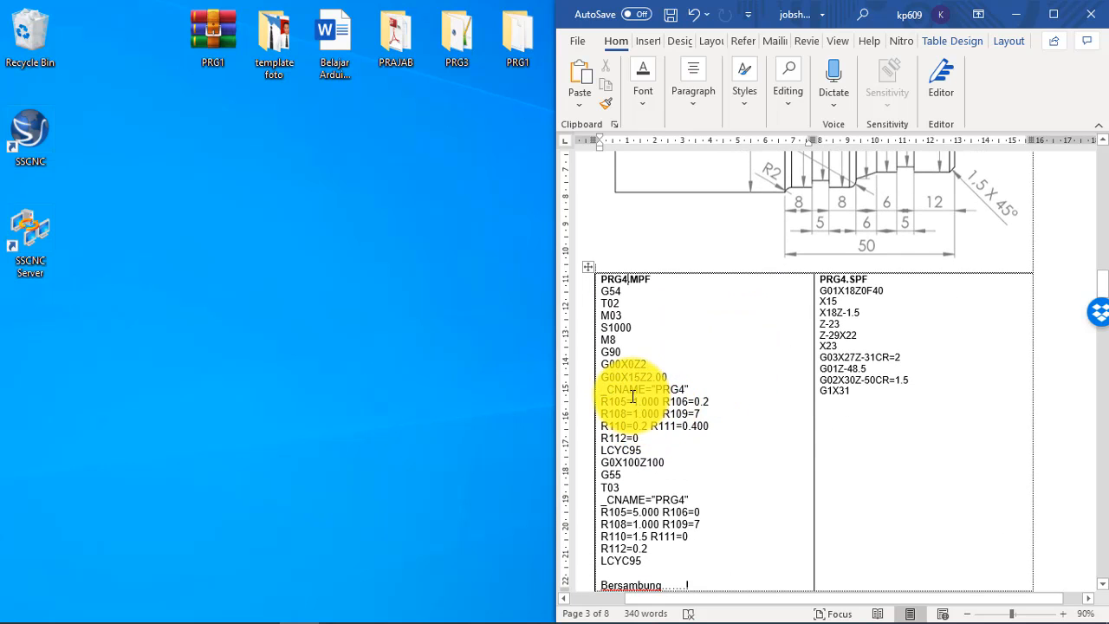
scroll(685, 398, up, 6)
scroll(694, 405, up, 9)
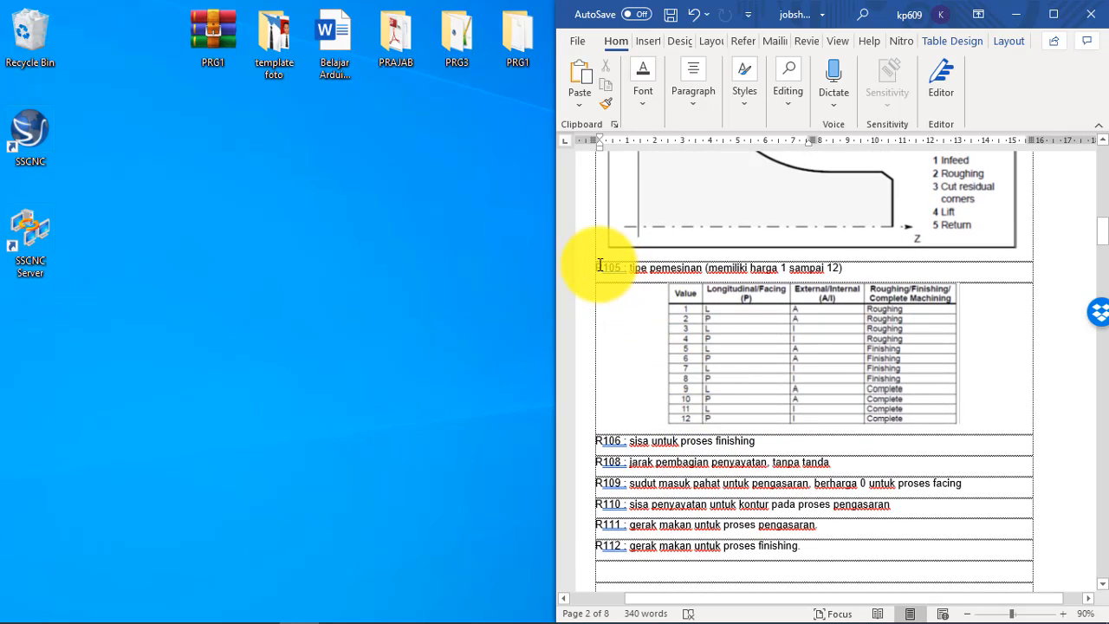
double_click(611, 267)
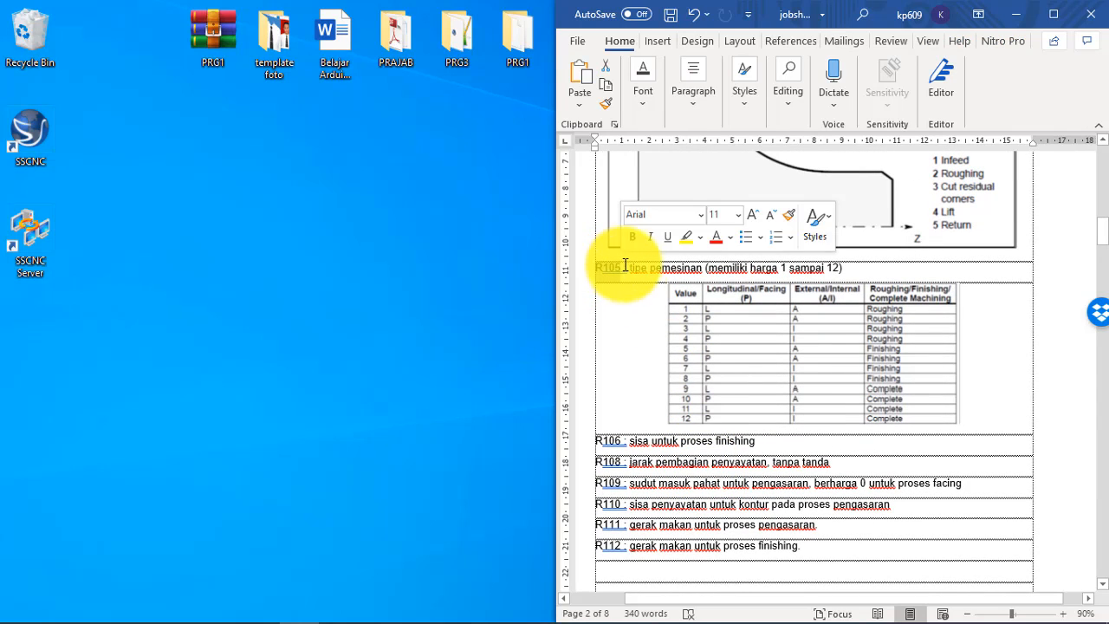
drag(631, 268, 700, 269)
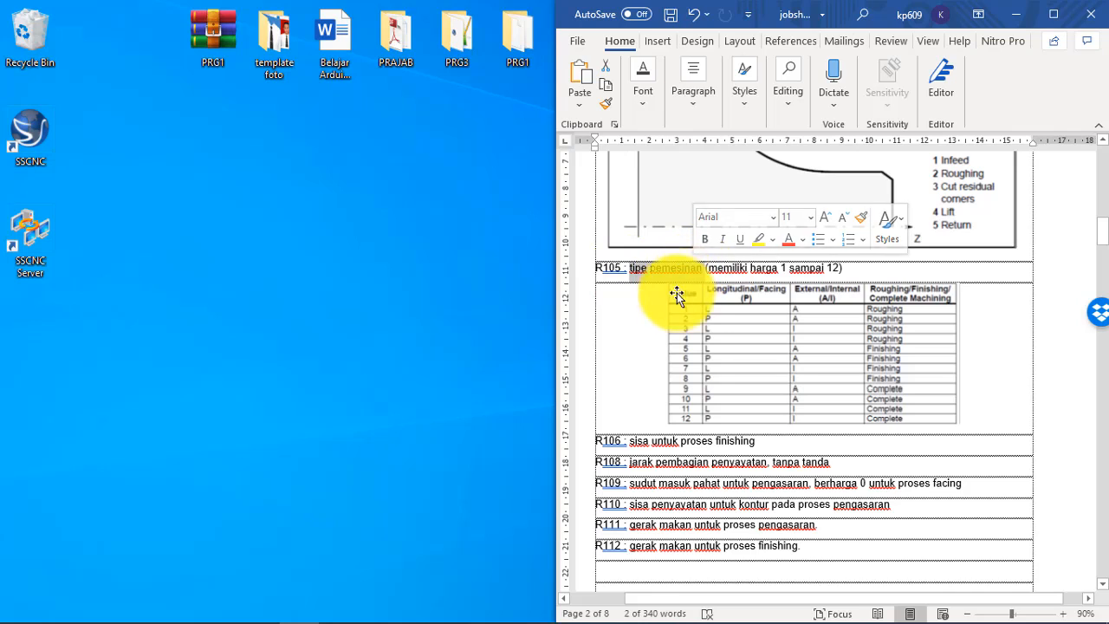
click(1010, 326)
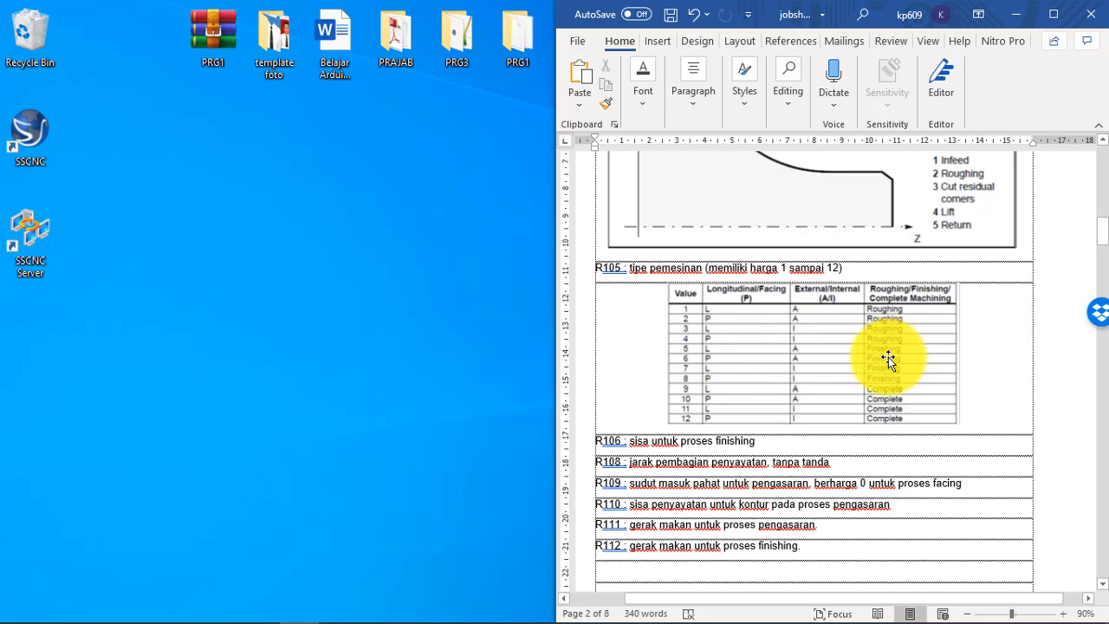
Step: Compare the R105 values in the T02 and T03 blocks of PRG4.MPF by marking each one
scroll(888, 357, down, 15)
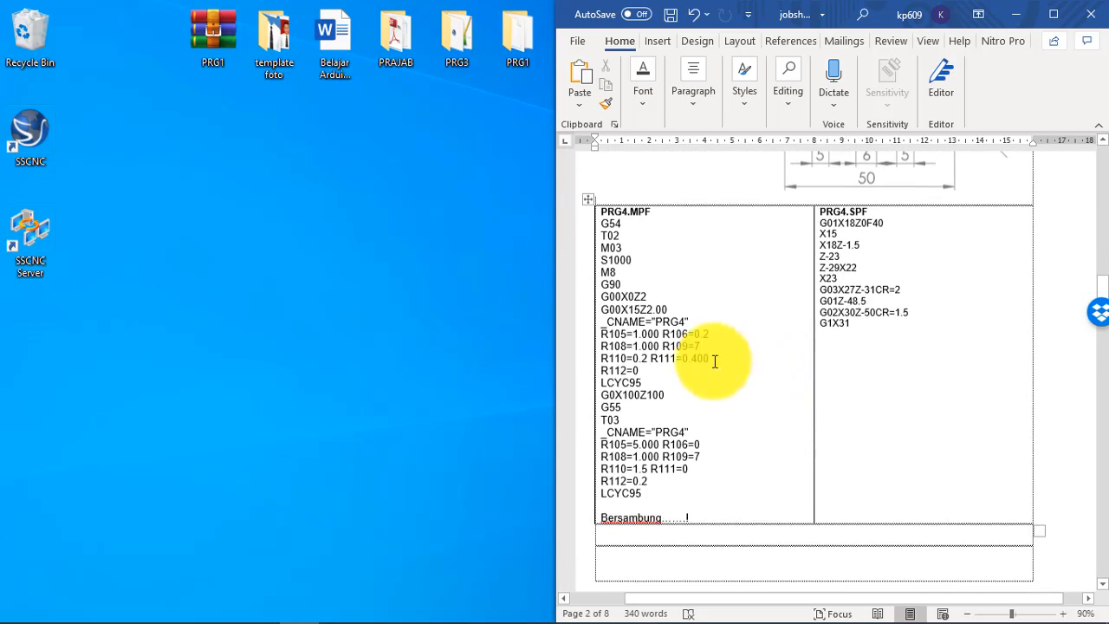
double_click(657, 333)
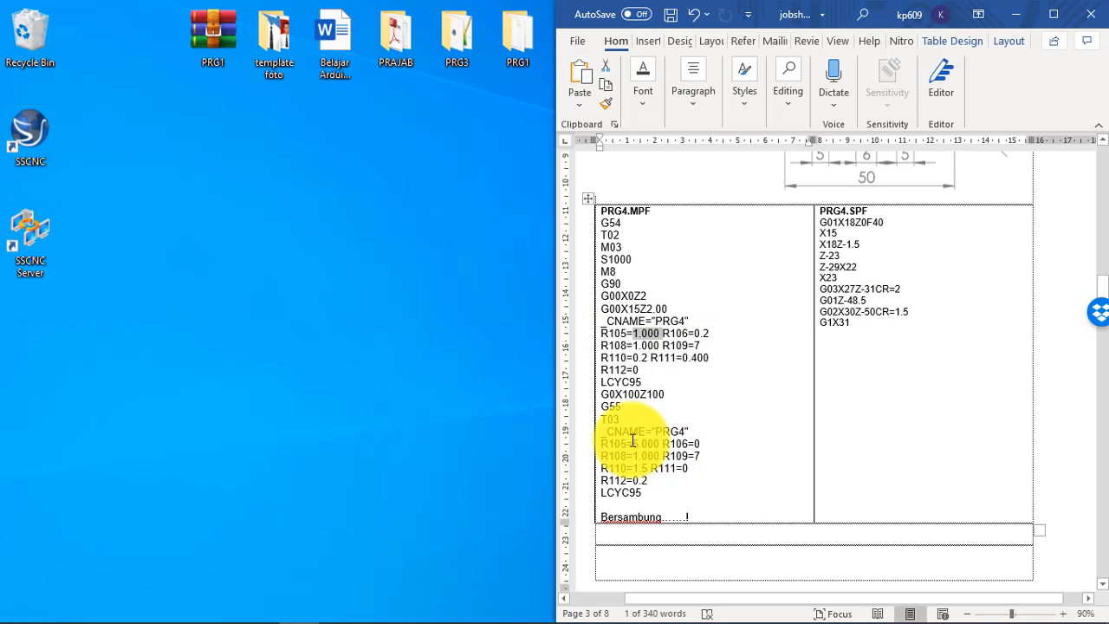
drag(634, 442, 661, 440)
click(714, 334)
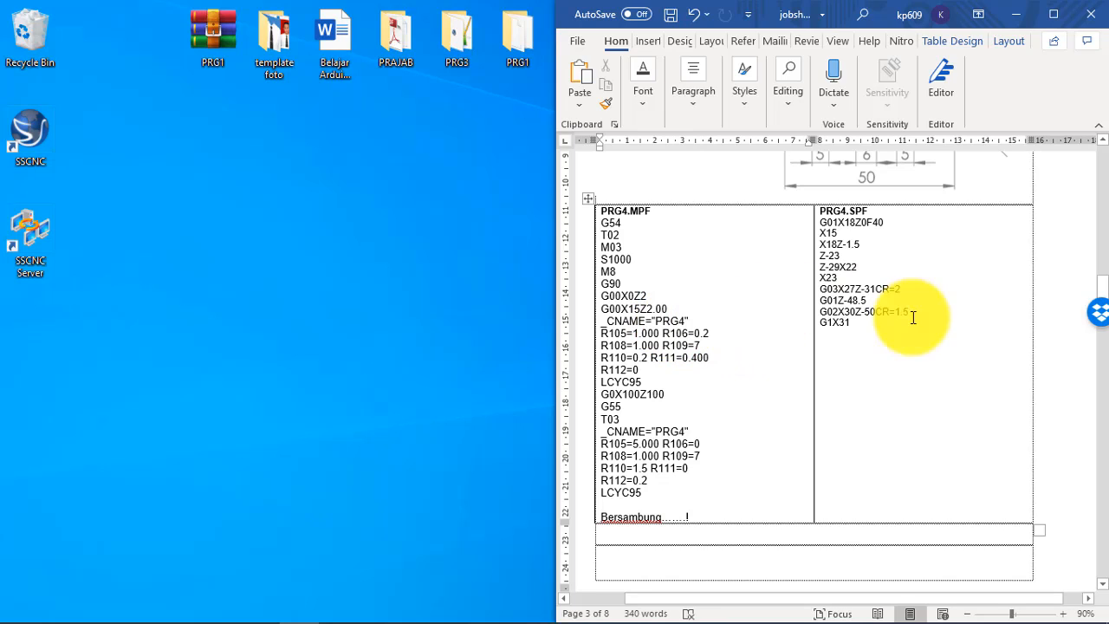
Step: Select all contour lines of PRG4.SPF below its heading and compare them with the workpiece drawing and PRG4.MPF
drag(868, 331, 823, 222)
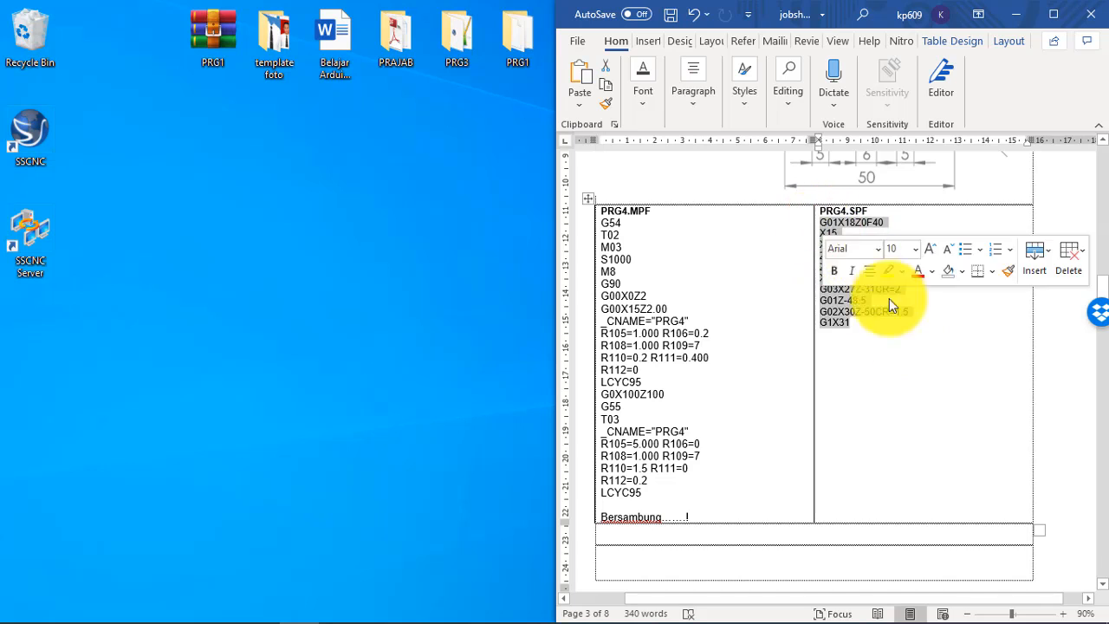
scroll(913, 391, up, 5)
scroll(910, 420, down, 1)
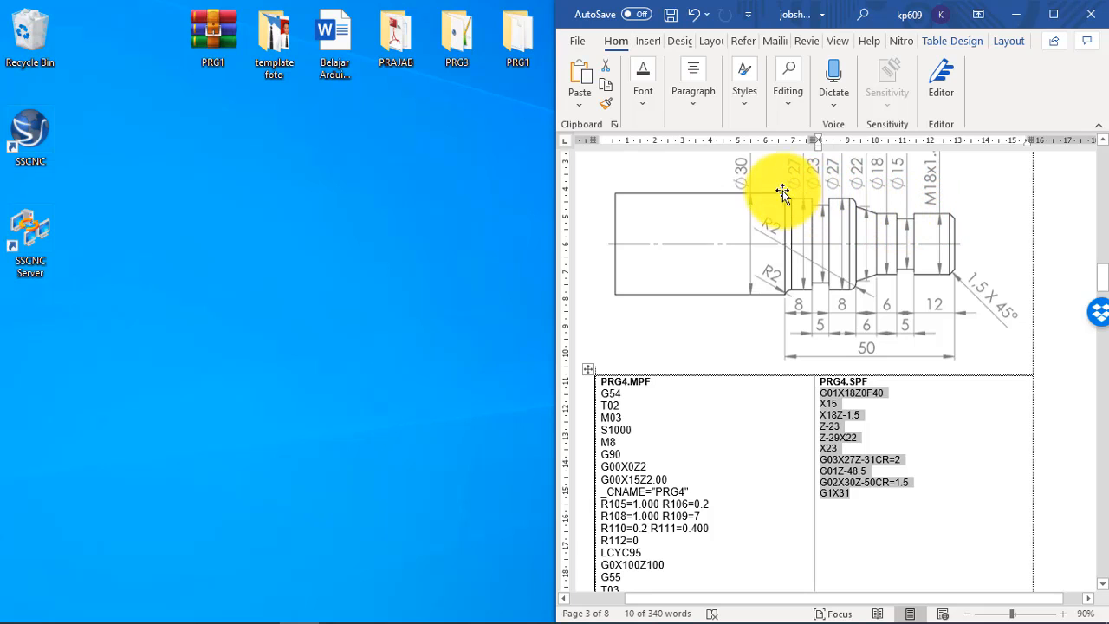
scroll(777, 292, down, 3)
click(670, 393)
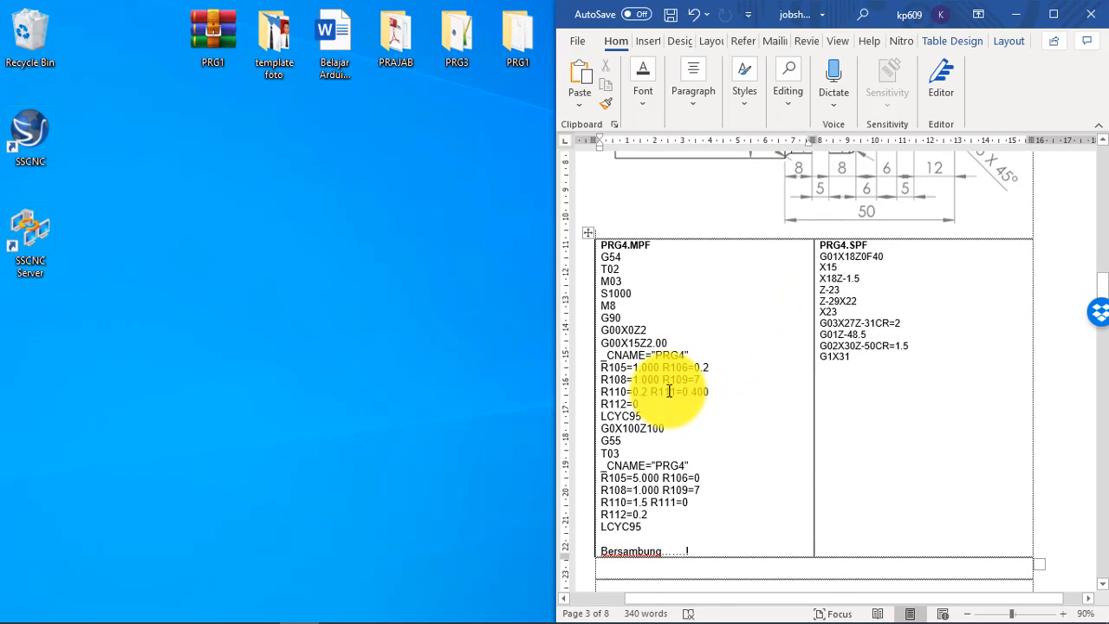
scroll(684, 374, up, 3)
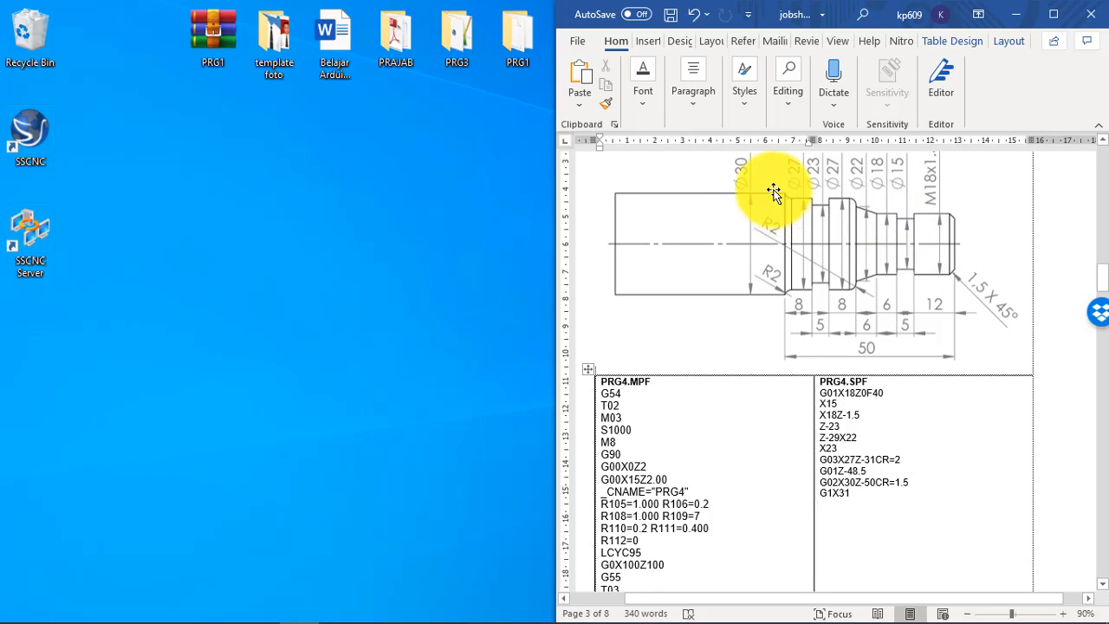
click(869, 412)
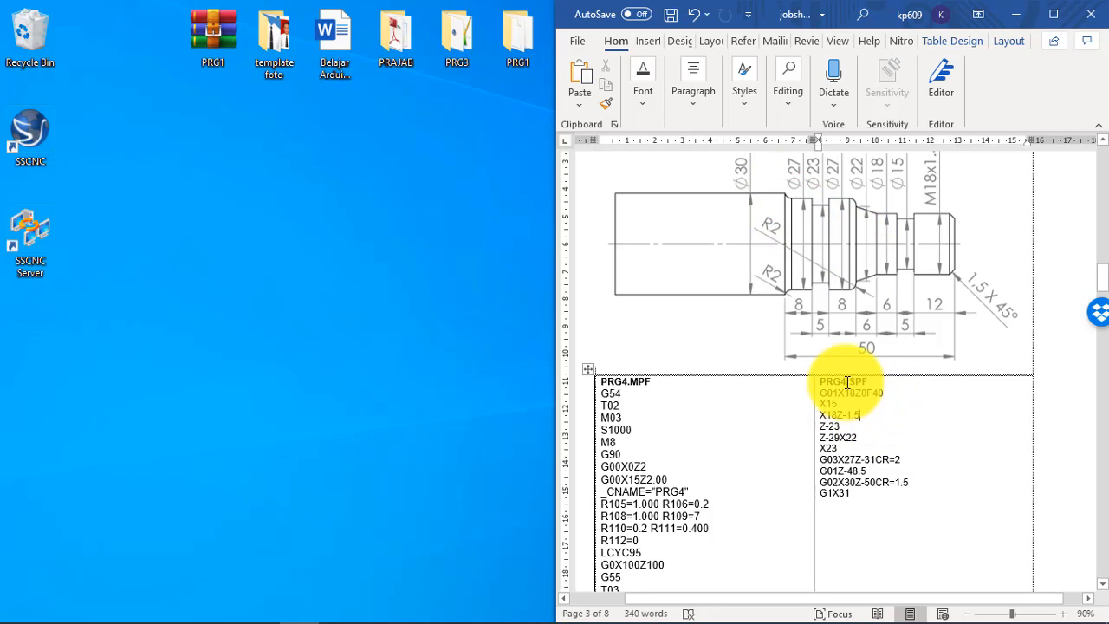
Step: Enlarge the document view to 160%, maximize the window and examine the SIKLUS PEMBUBUTAN AWAL drawing
scroll(852, 368, up, 2)
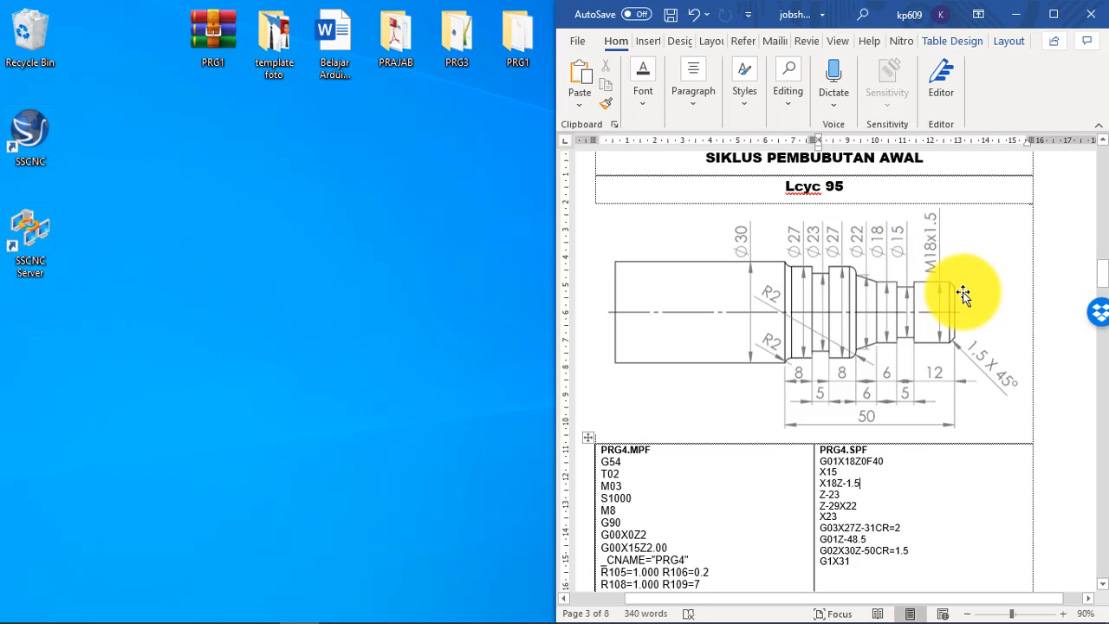
ctrl+scroll(962, 294, up, 7)
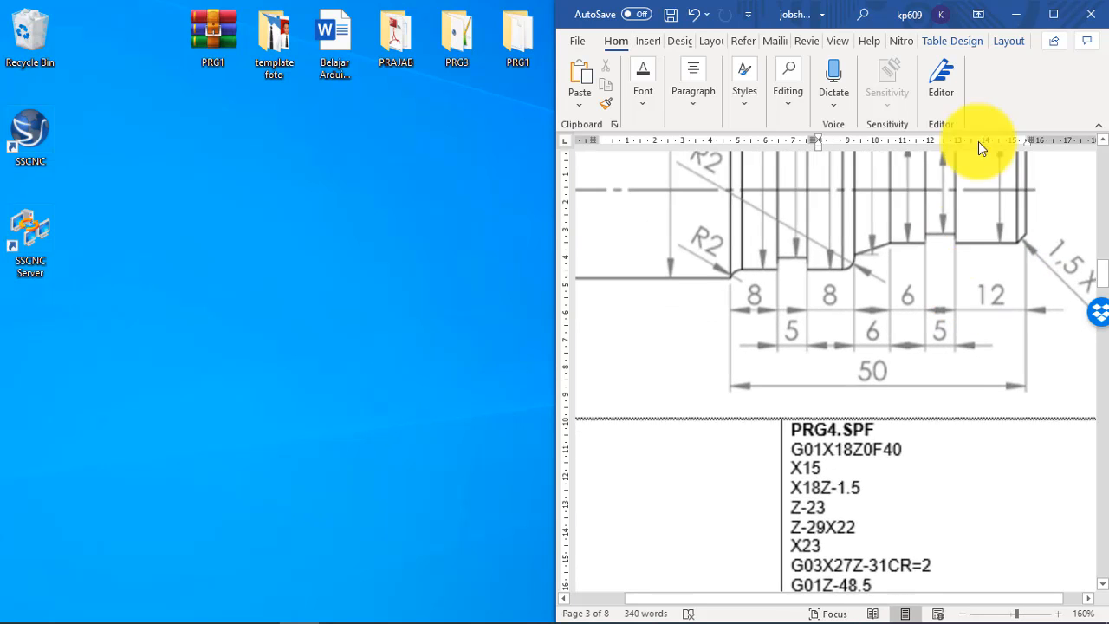
click(1053, 14)
scroll(857, 312, up, 3)
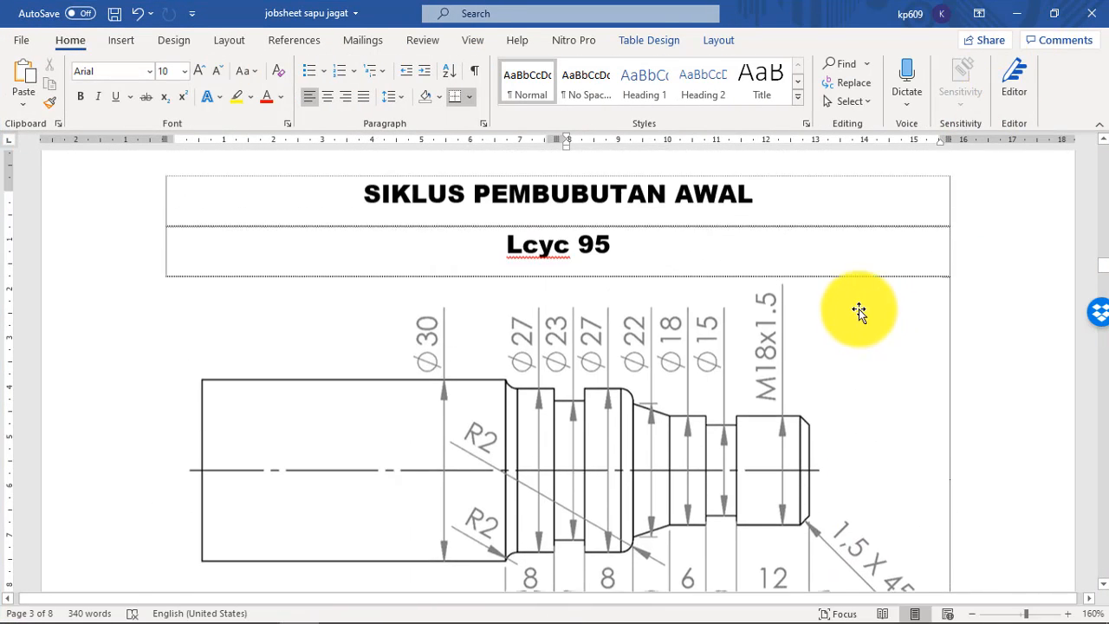
scroll(837, 310, down, 2)
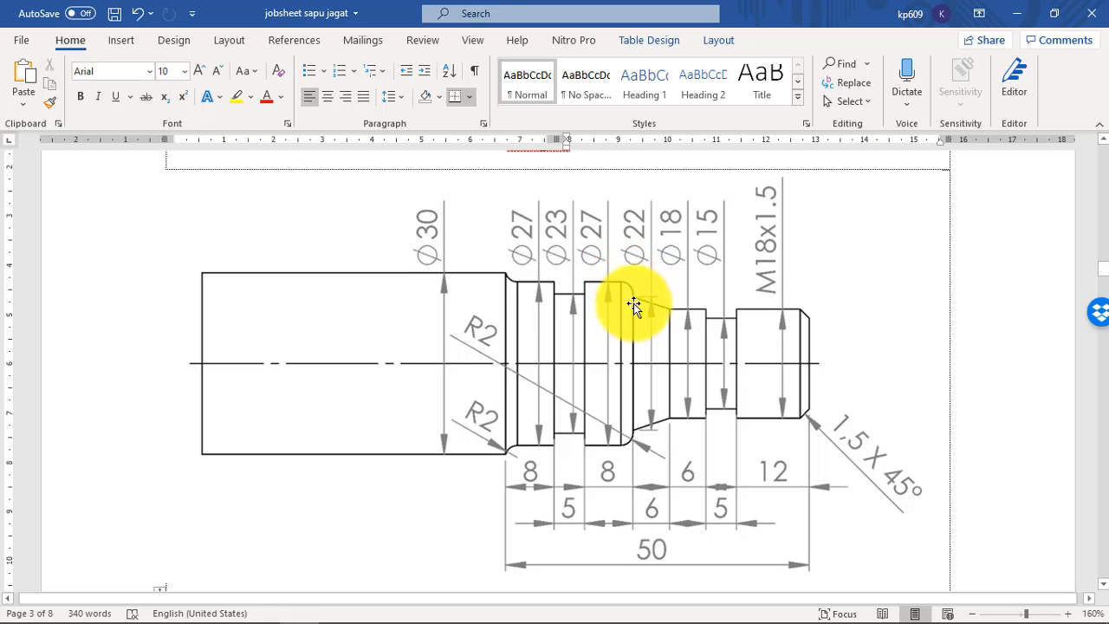
Step: Mark the G02 and G03 arc commands in PRG4.SPF and compare them with the R2 radii in the drawing
scroll(713, 354, down, 8)
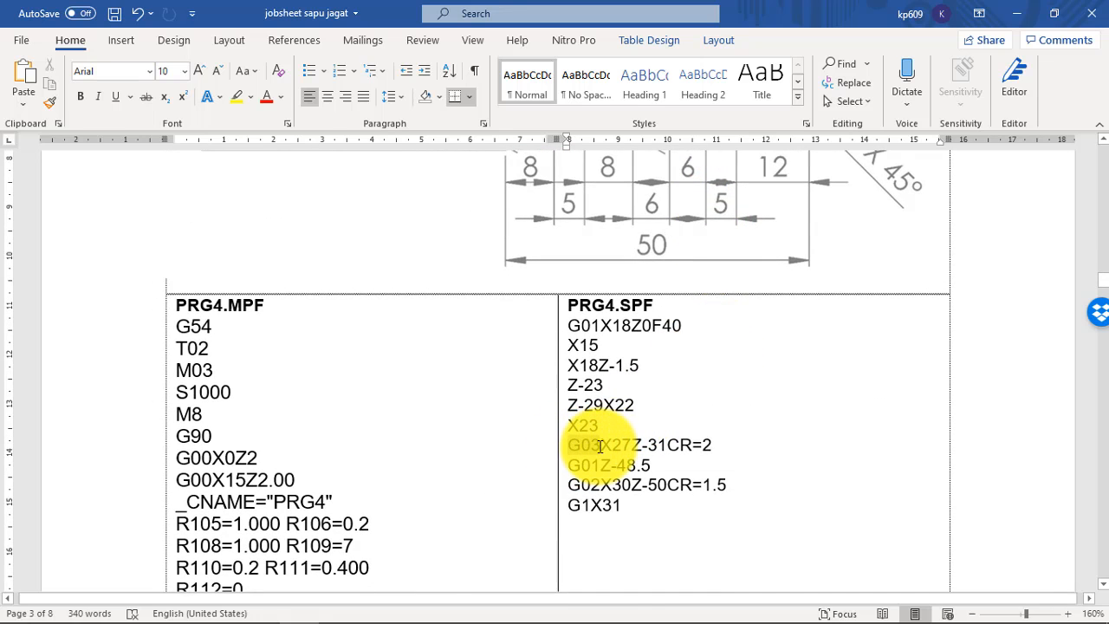
drag(569, 486, 601, 486)
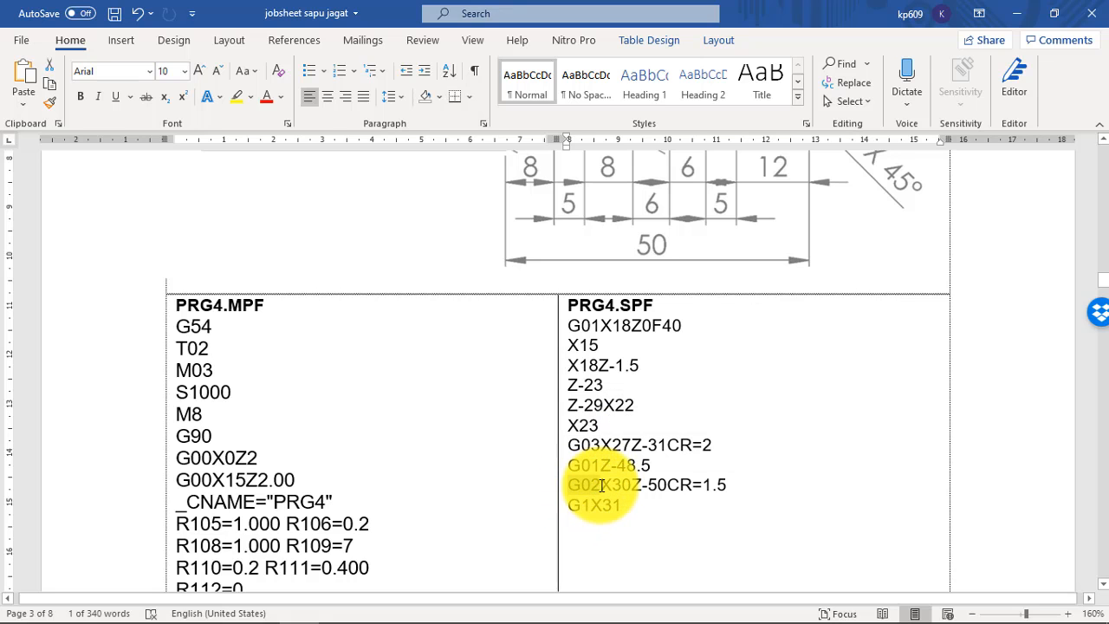
scroll(596, 495, up, 2)
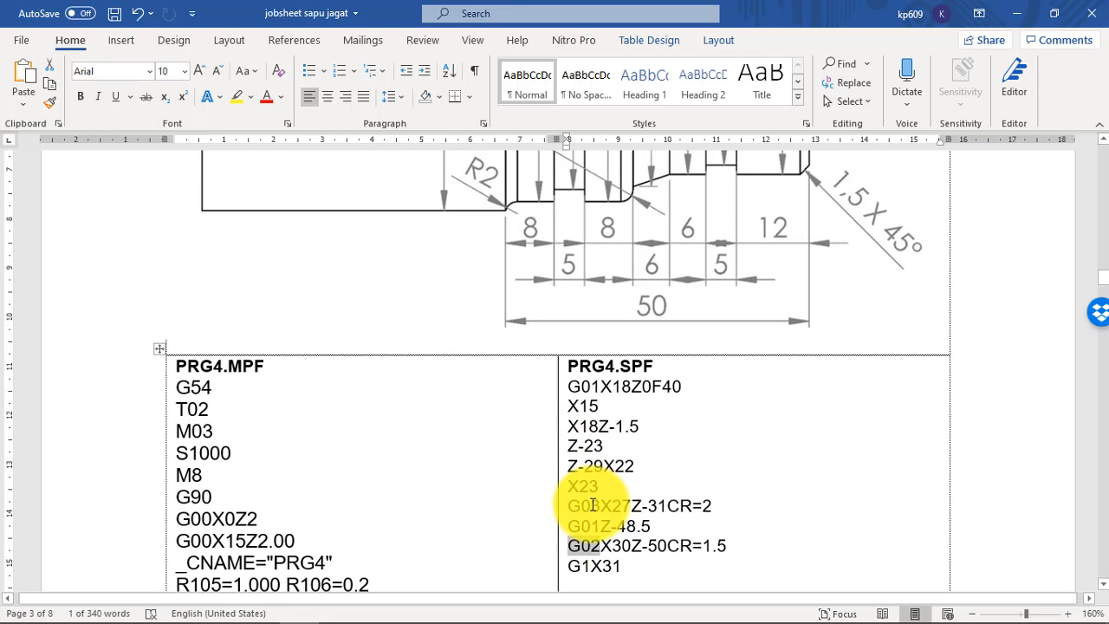
drag(568, 506, 600, 506)
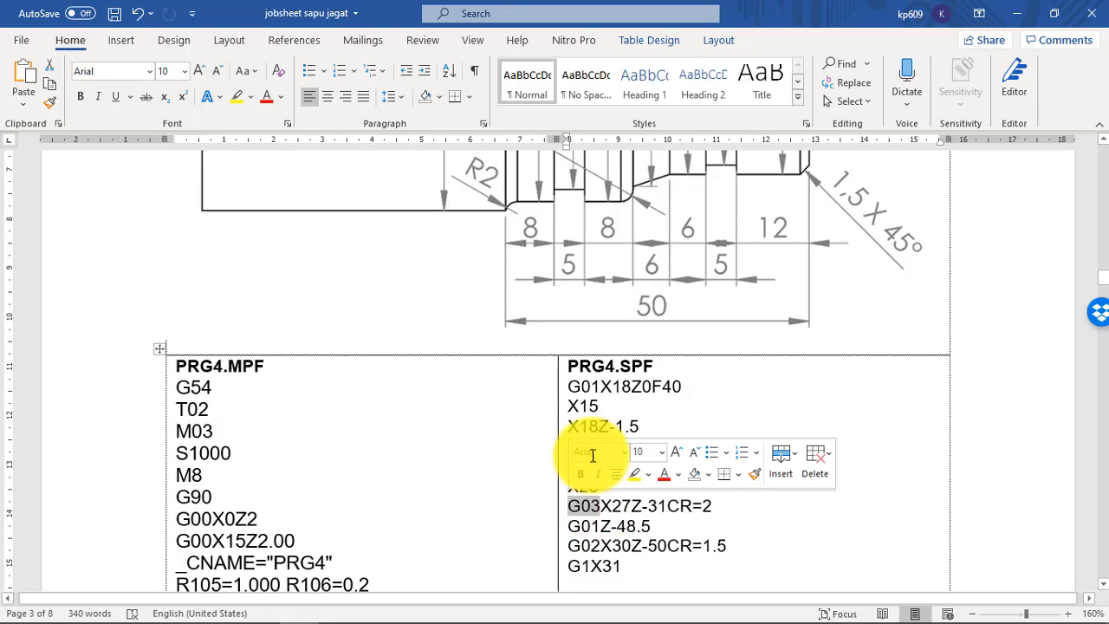
scroll(582, 339, up, 8)
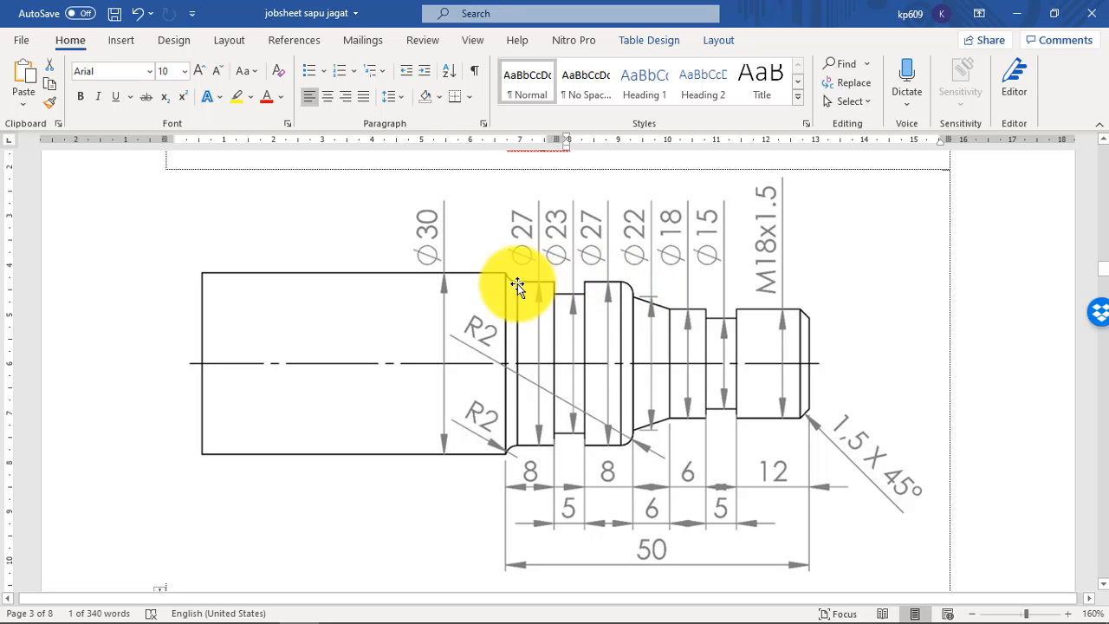
Step: Examine the X27, Z-31 and CR values of the G03 line in PRG4.SPF against the drawing's rounded shoulder
scroll(662, 304, down, 5)
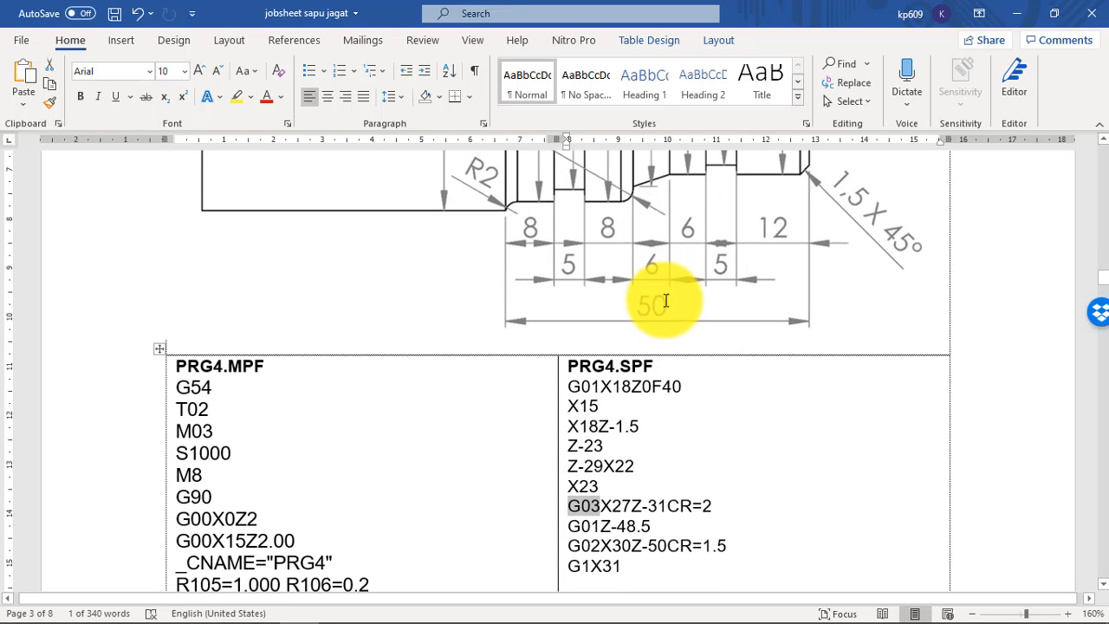
click(611, 391)
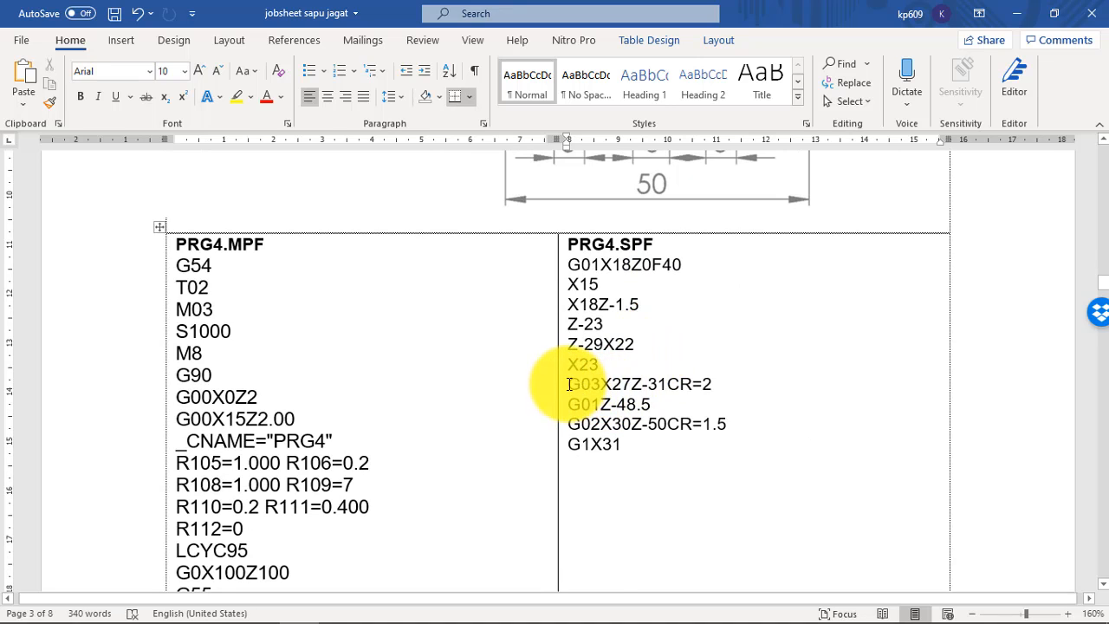
double_click(602, 385)
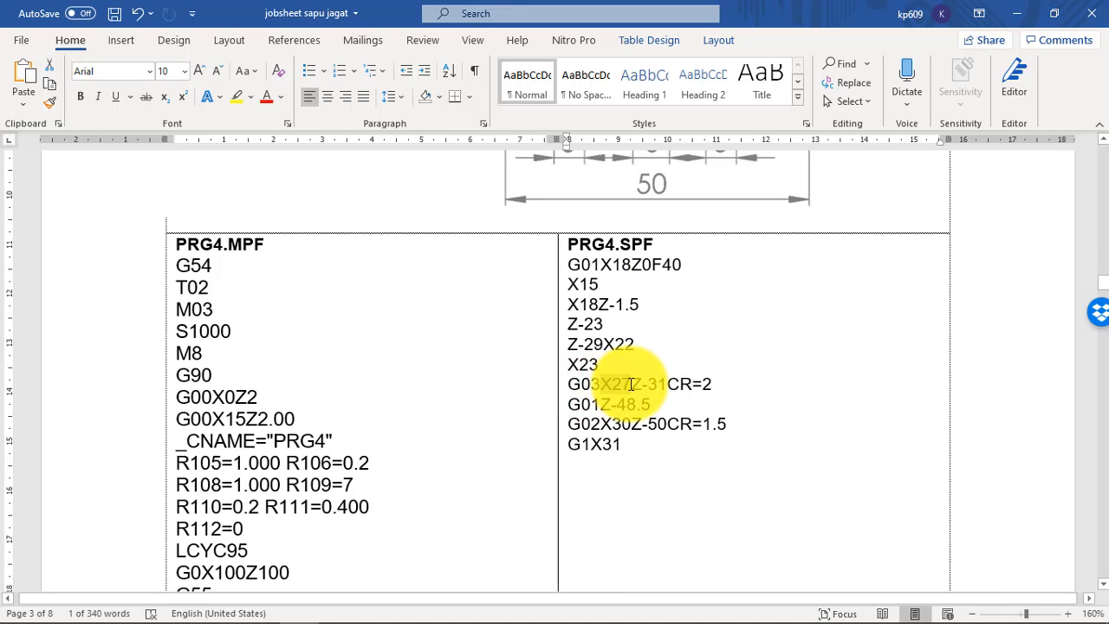
drag(633, 383, 661, 385)
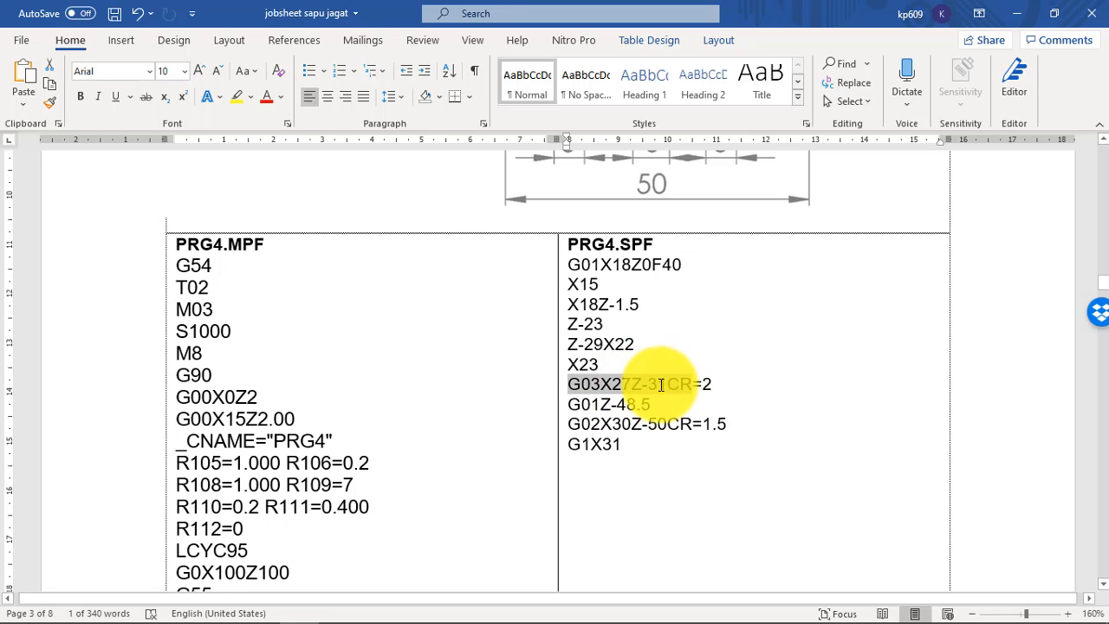
scroll(650, 384, up, 10)
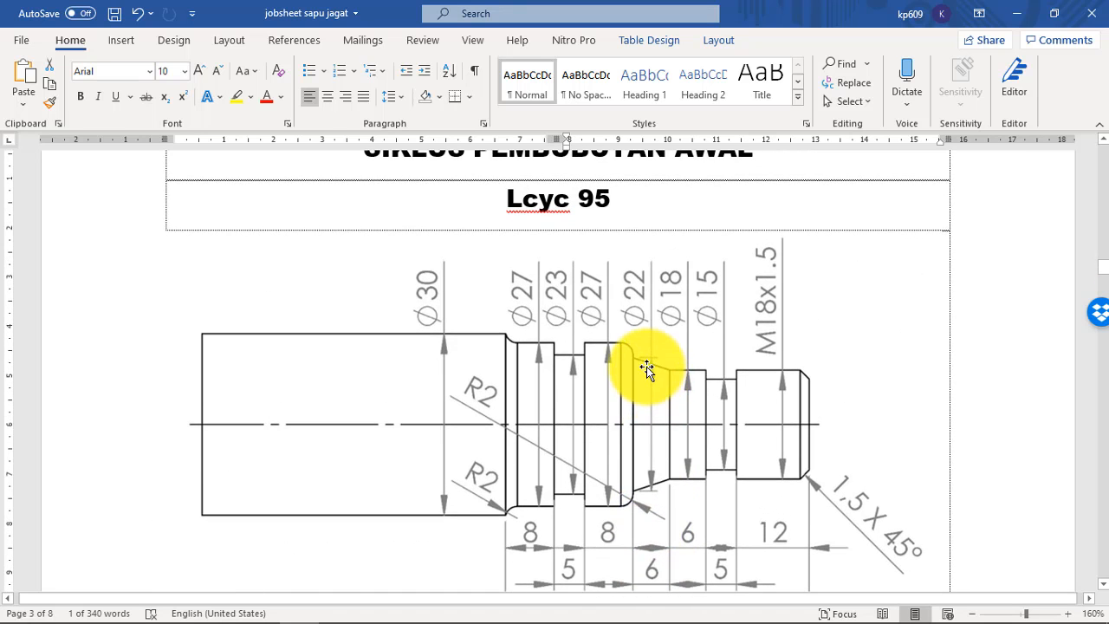
scroll(645, 368, down, 3)
scroll(644, 372, up, 2)
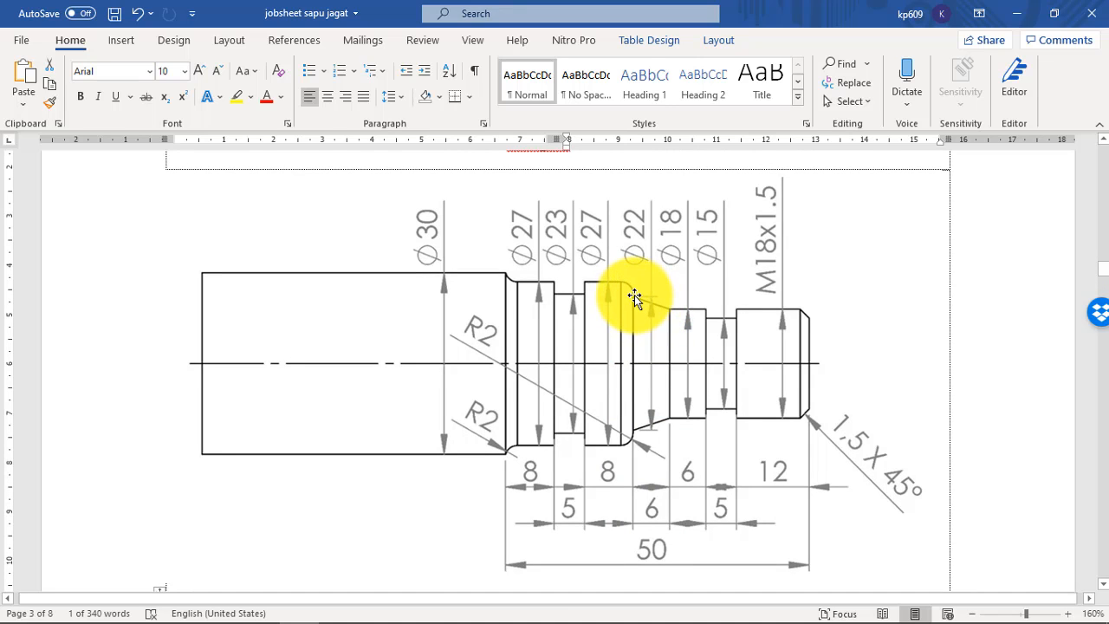
scroll(637, 299, down, 4)
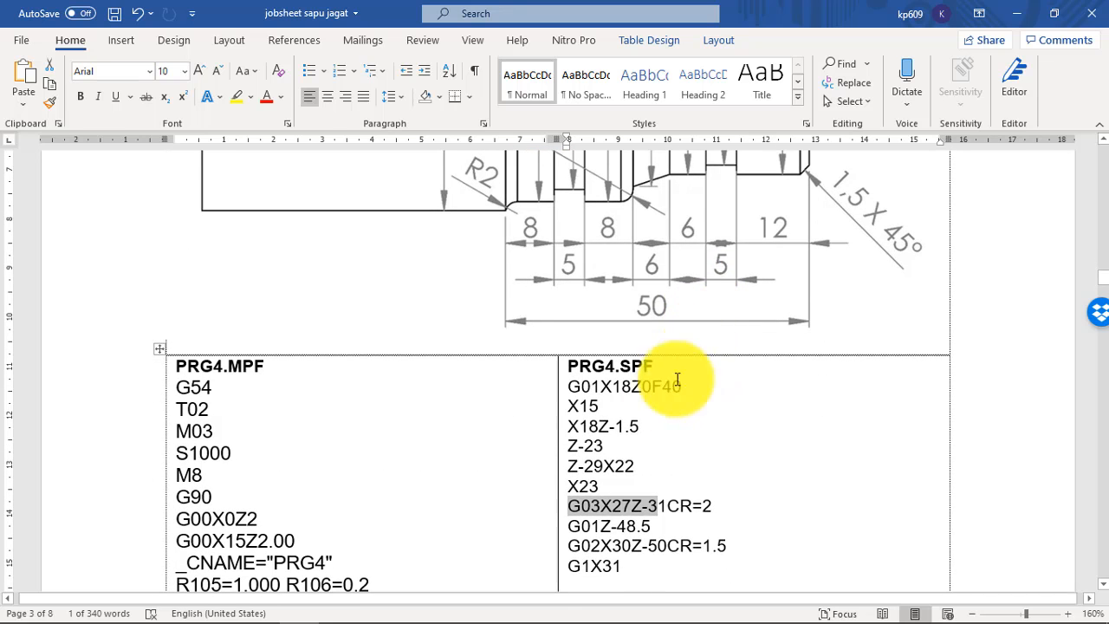
Step: Compare the G03X27Z-31CR portion of the arc line in PRG4.SPF with the Ø27 rounded shoulder and lengths in the drawing
click(631, 518)
scroll(632, 515, up, 2)
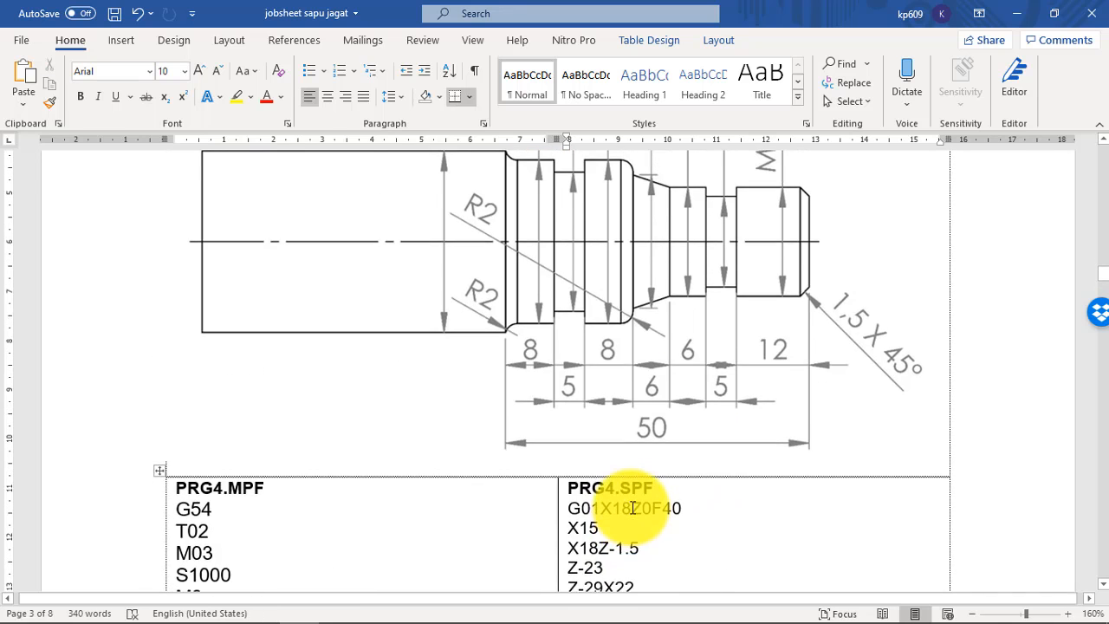
scroll(632, 507, up, 2)
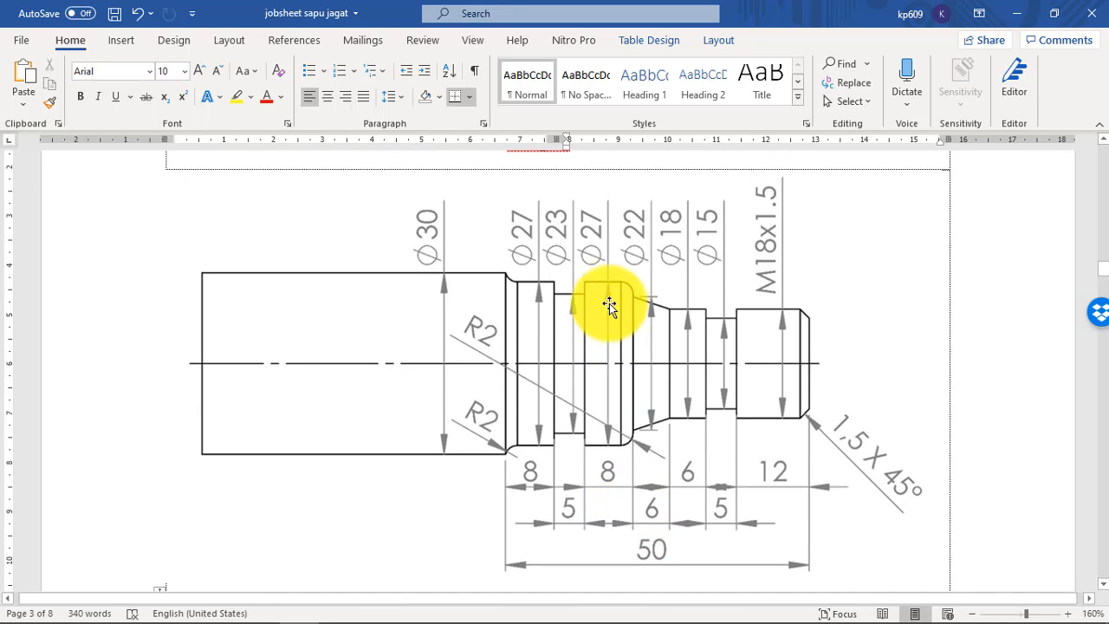
scroll(621, 278, down, 7)
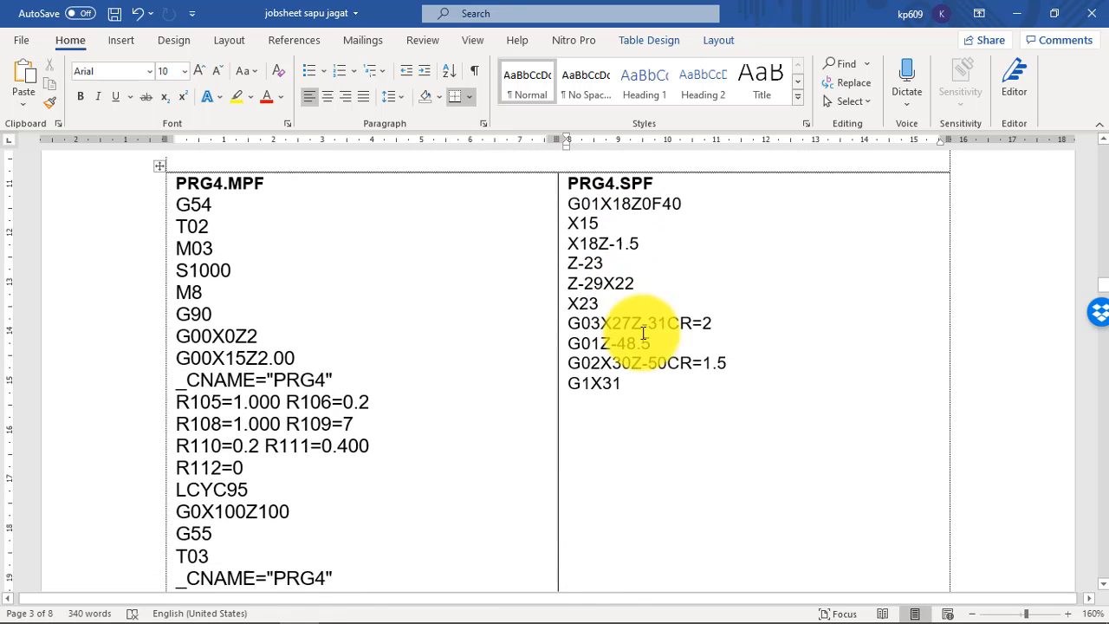
mouse_move(634, 320)
mouse_down()
mouse_move(662, 324)
mouse_move(641, 318)
mouse_up()
click(632, 324)
scroll(619, 371, up, 3)
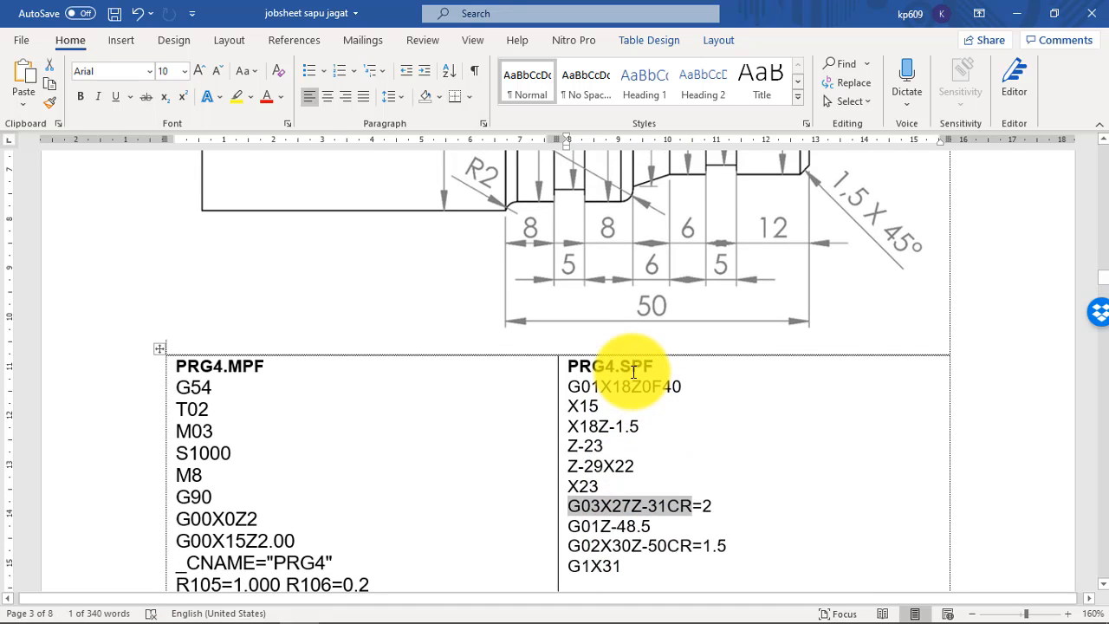
scroll(676, 467, up, 1)
scroll(671, 495, down, 2)
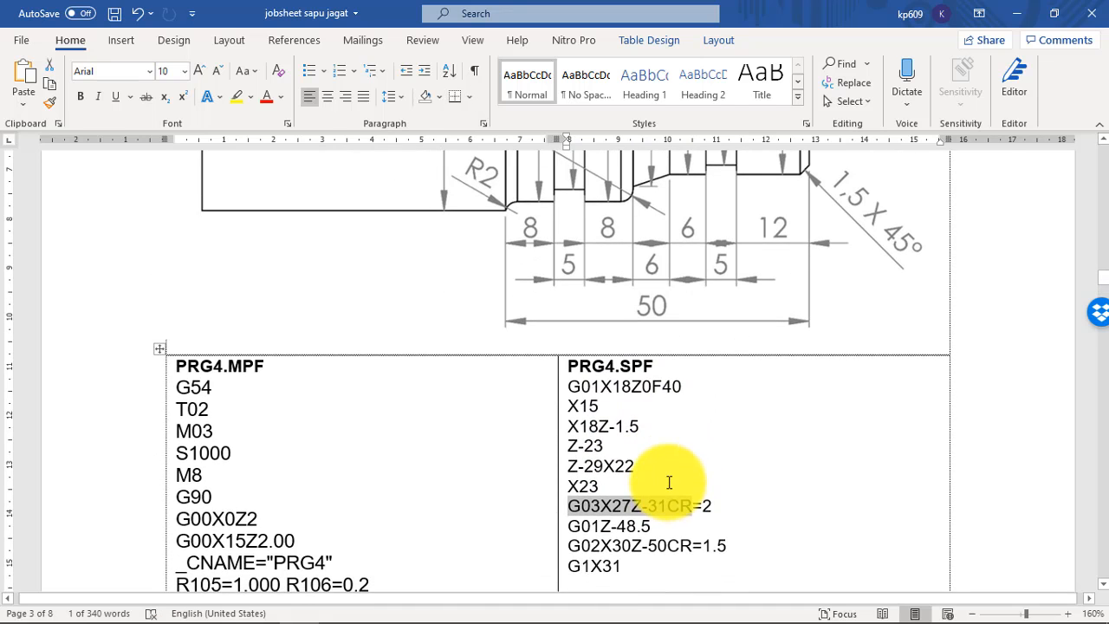
scroll(641, 492, up, 1)
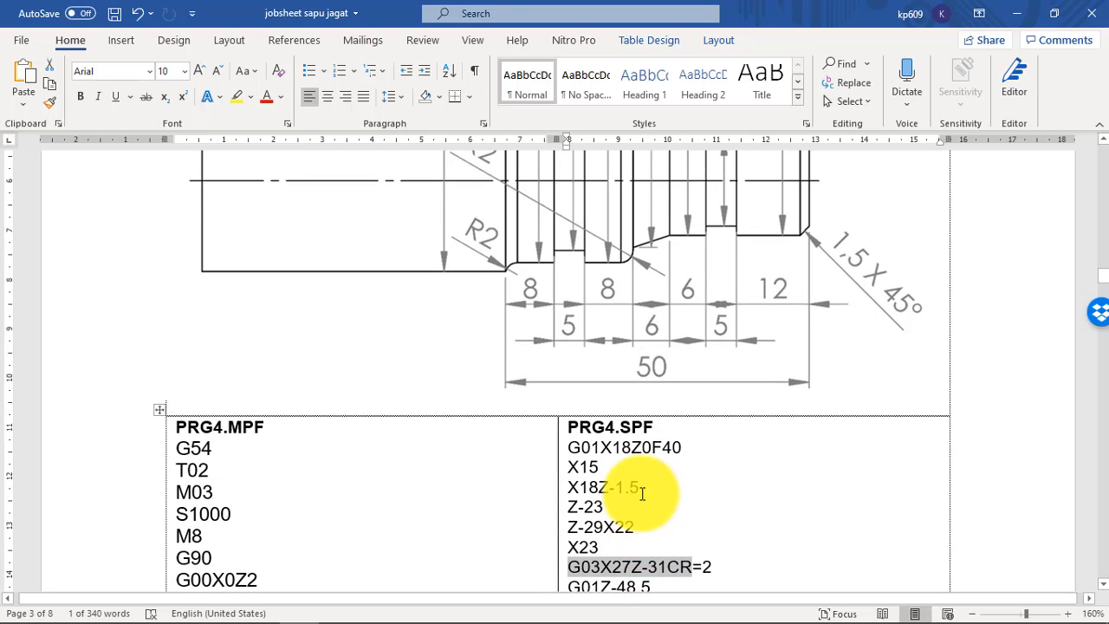
Step: Mark the X23 line before the G03 arc in PRG4.SPF and compare it with the start of the drawing's rounded shoulder
click(623, 566)
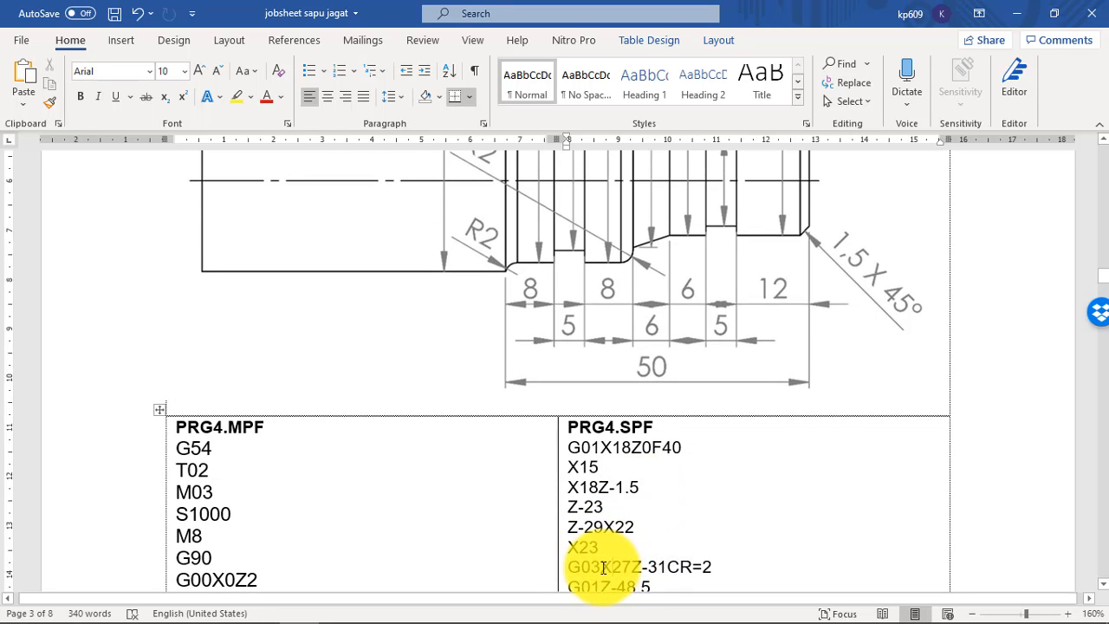
double_click(631, 565)
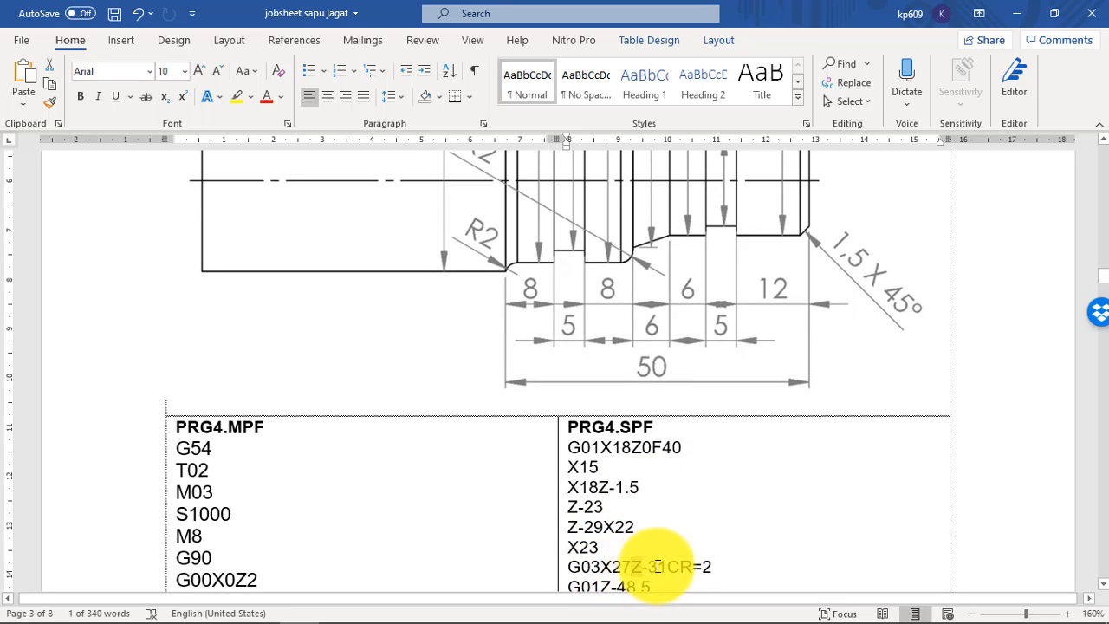
drag(601, 546, 571, 546)
scroll(572, 550, up, 4)
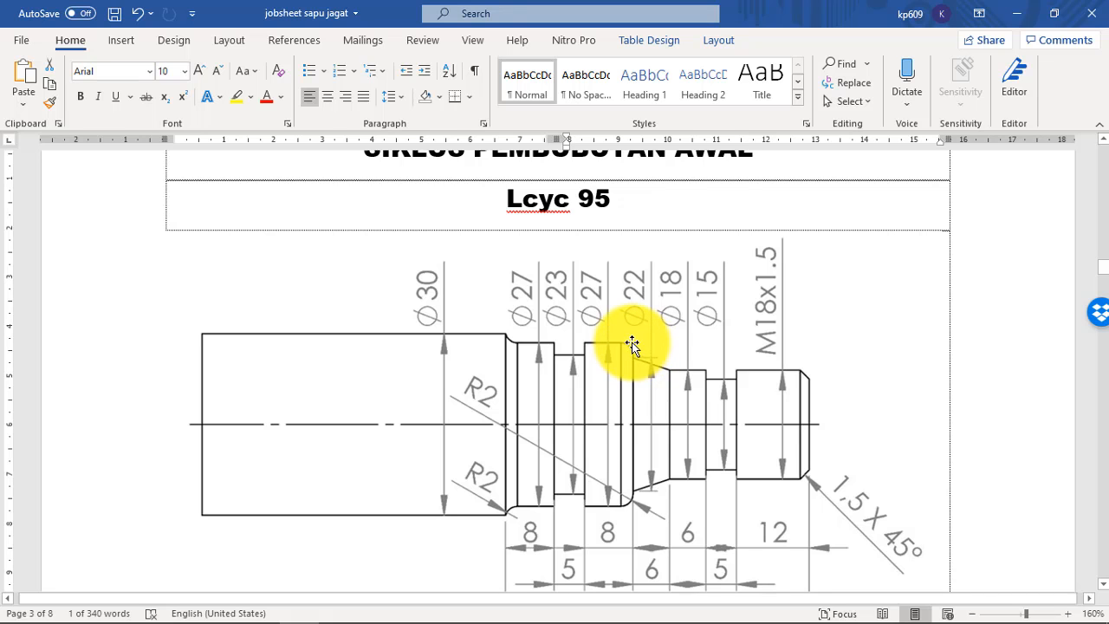
scroll(631, 367, down, 7)
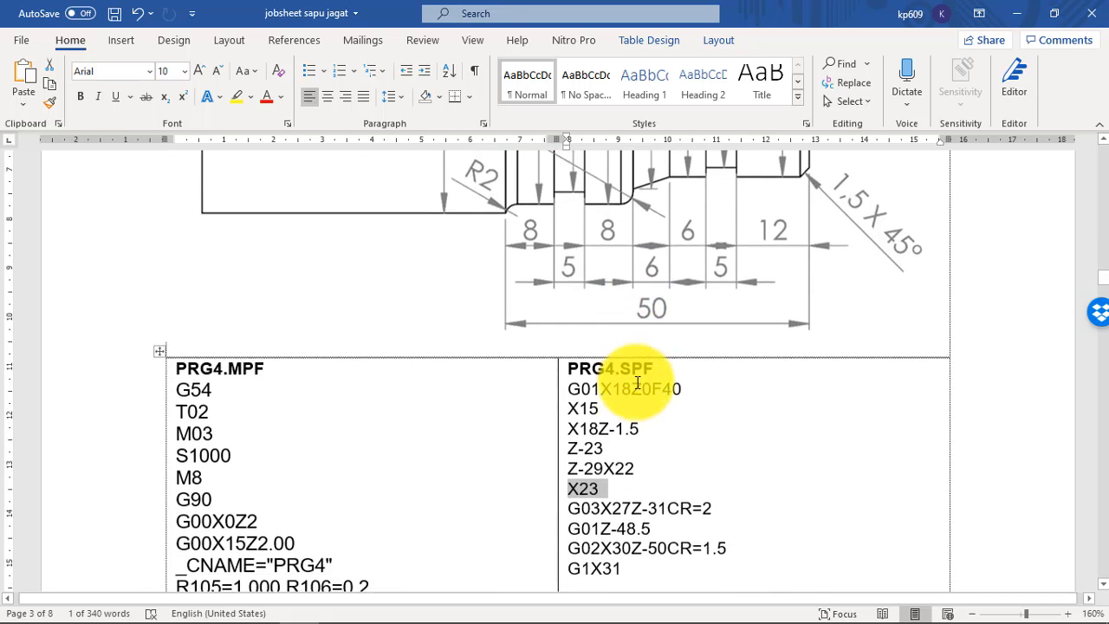
scroll(638, 383, up, 2)
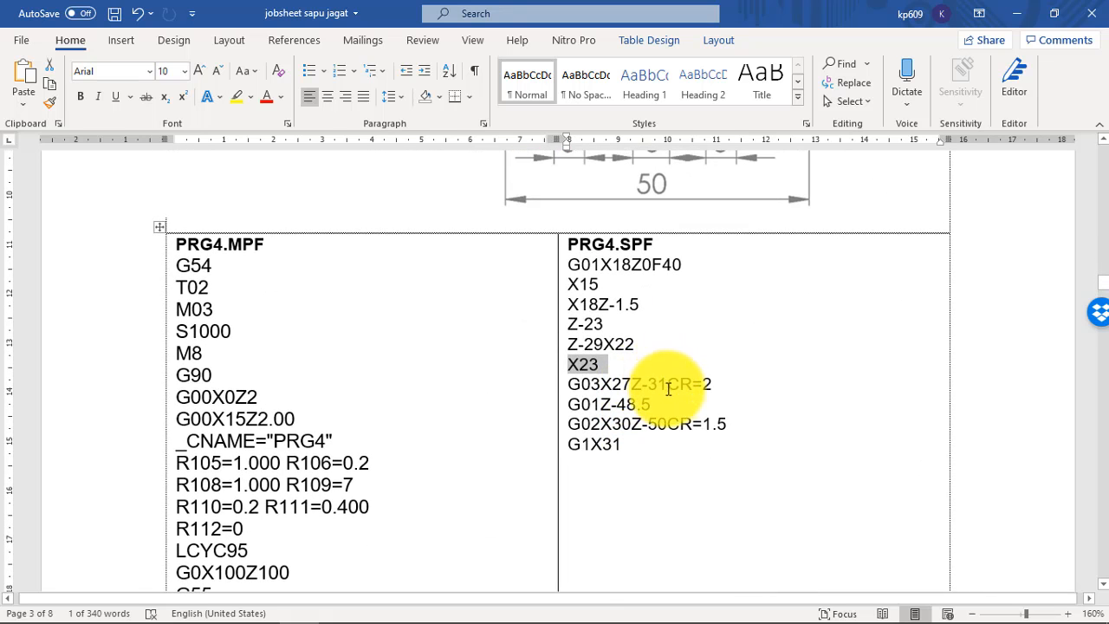
Step: Mark CR=2 and its value 2 in the G03 line and compare them with the R2 callouts in the drawing
mouse_move(670, 389)
mouse_down()
mouse_move(710, 384)
mouse_move(671, 382)
mouse_move(675, 393)
mouse_up()
click(705, 405)
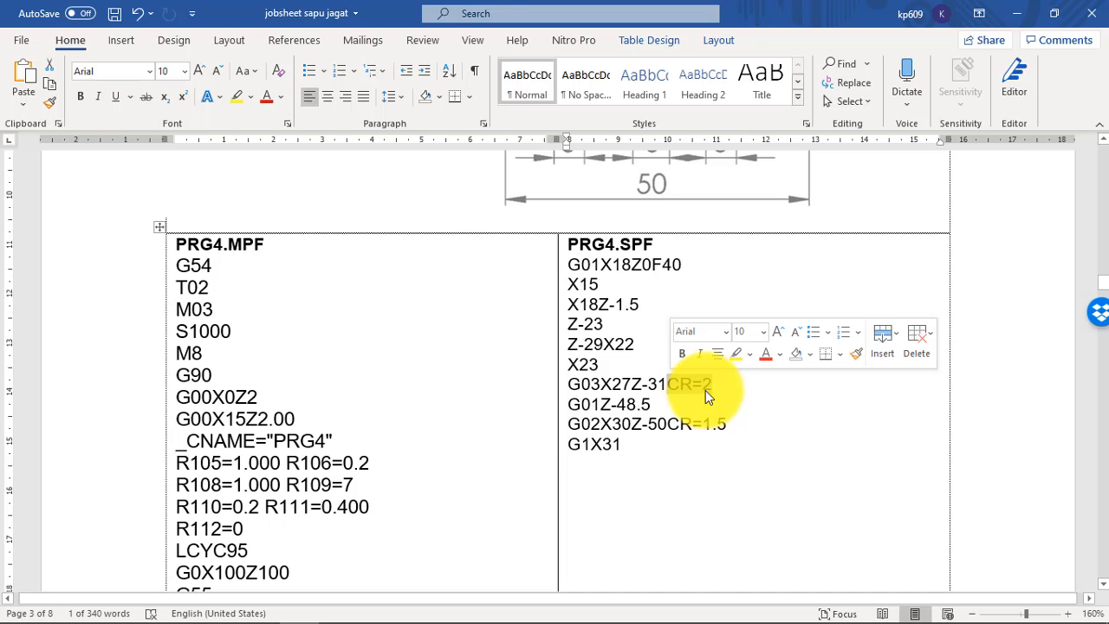
scroll(706, 394, up, 5)
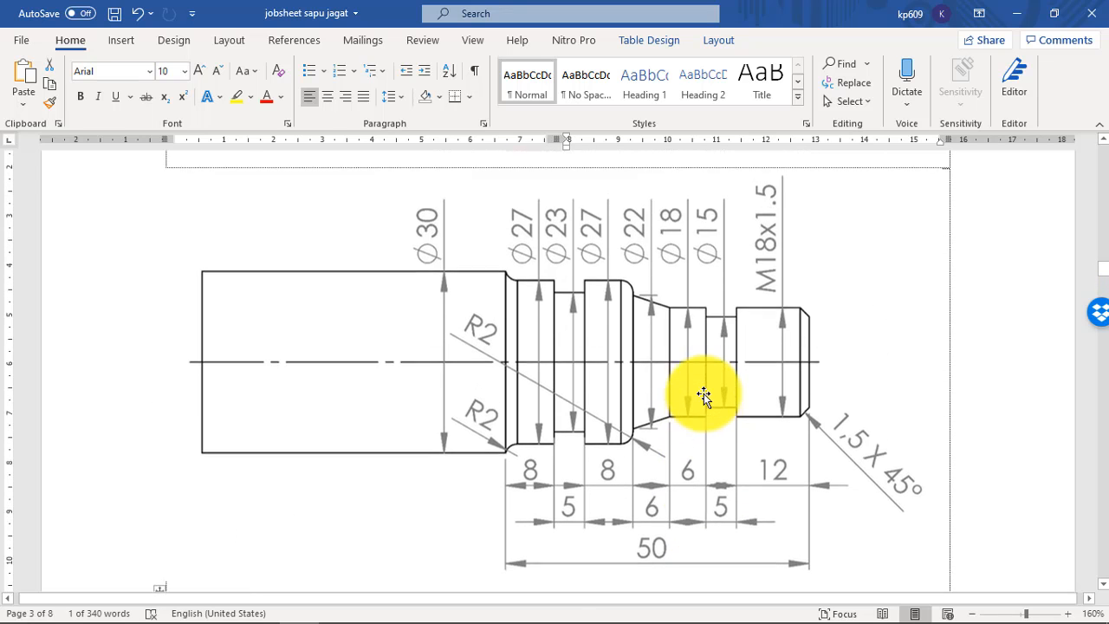
scroll(703, 395, down, 4)
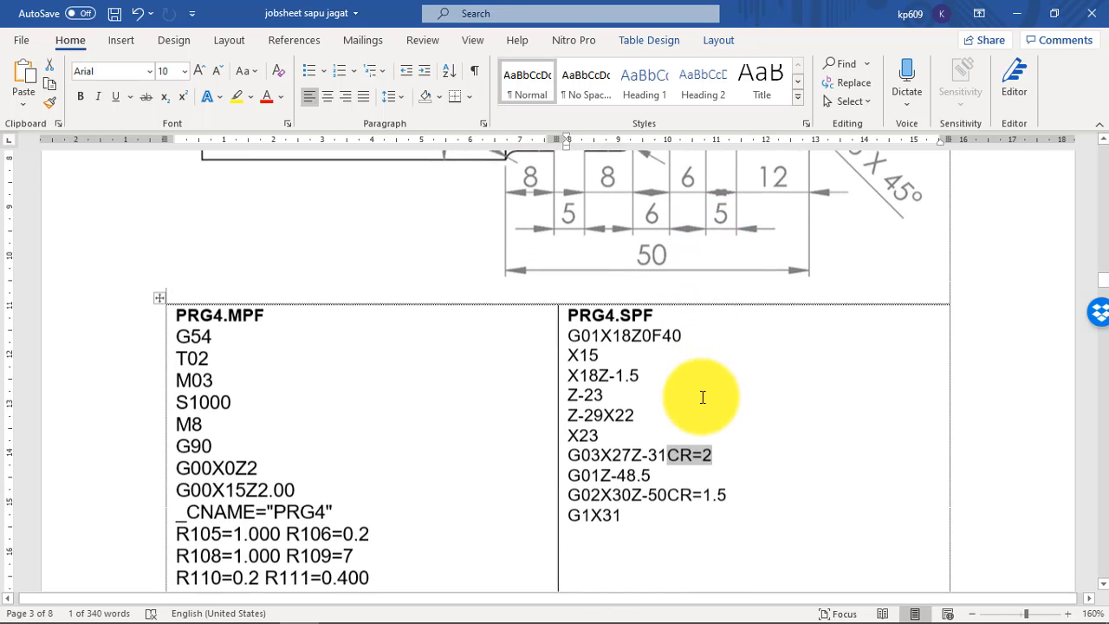
click(706, 444)
double_click(708, 444)
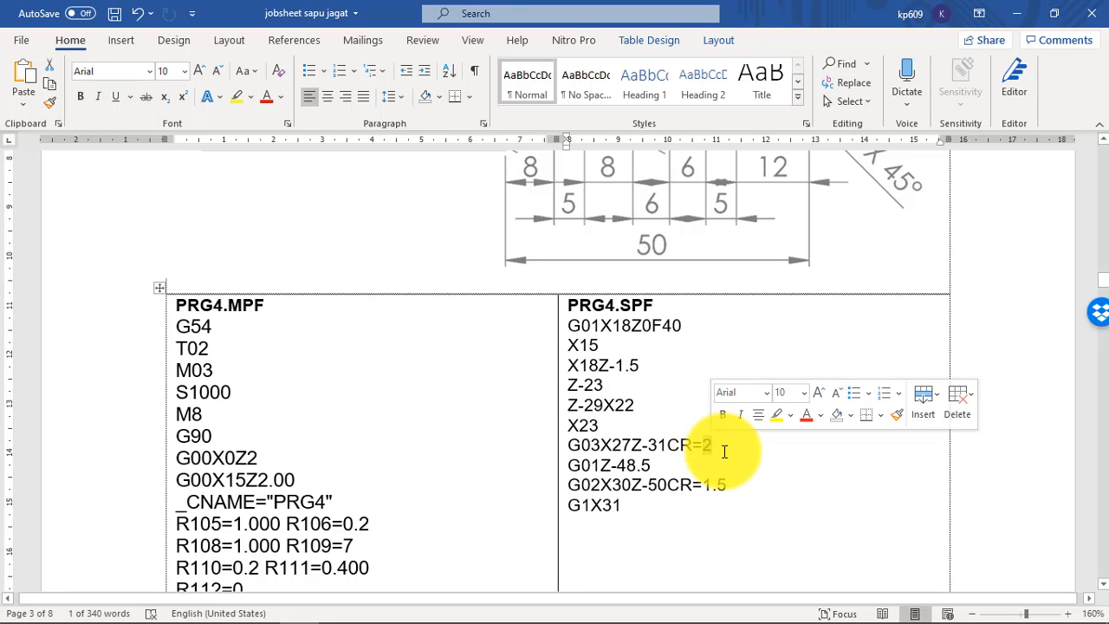
drag(724, 451, 689, 449)
click(690, 444)
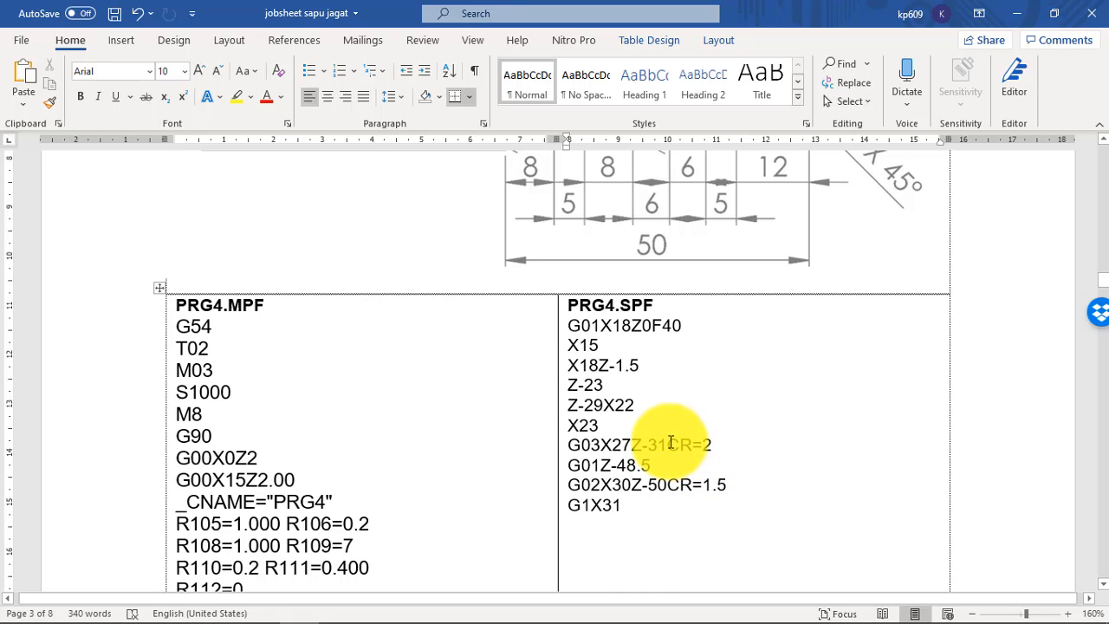
double_click(706, 445)
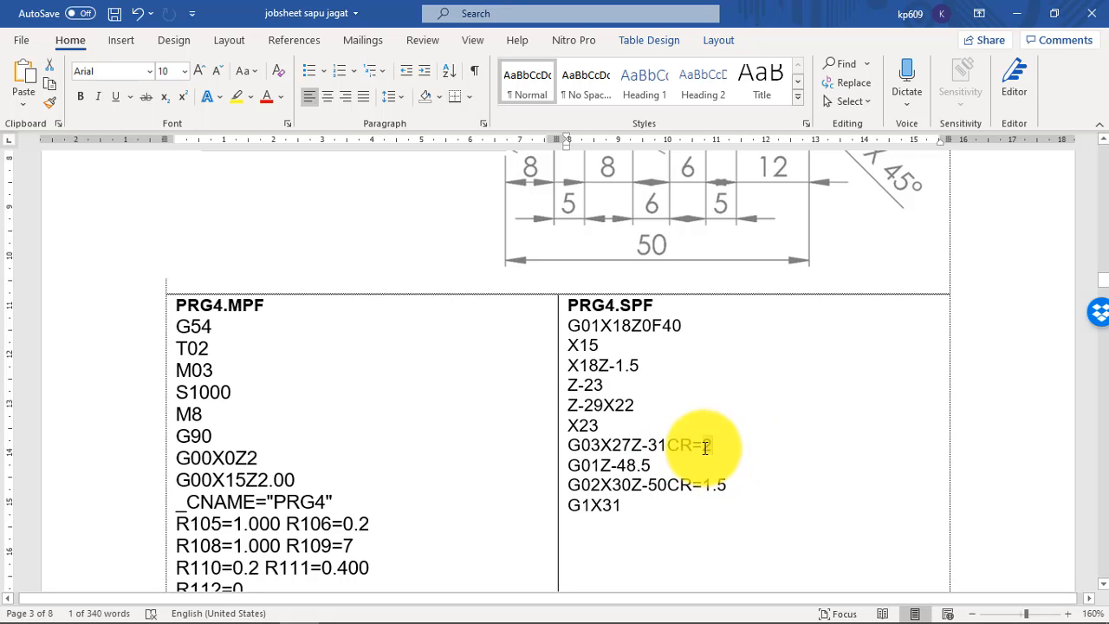
scroll(704, 452, up, 5)
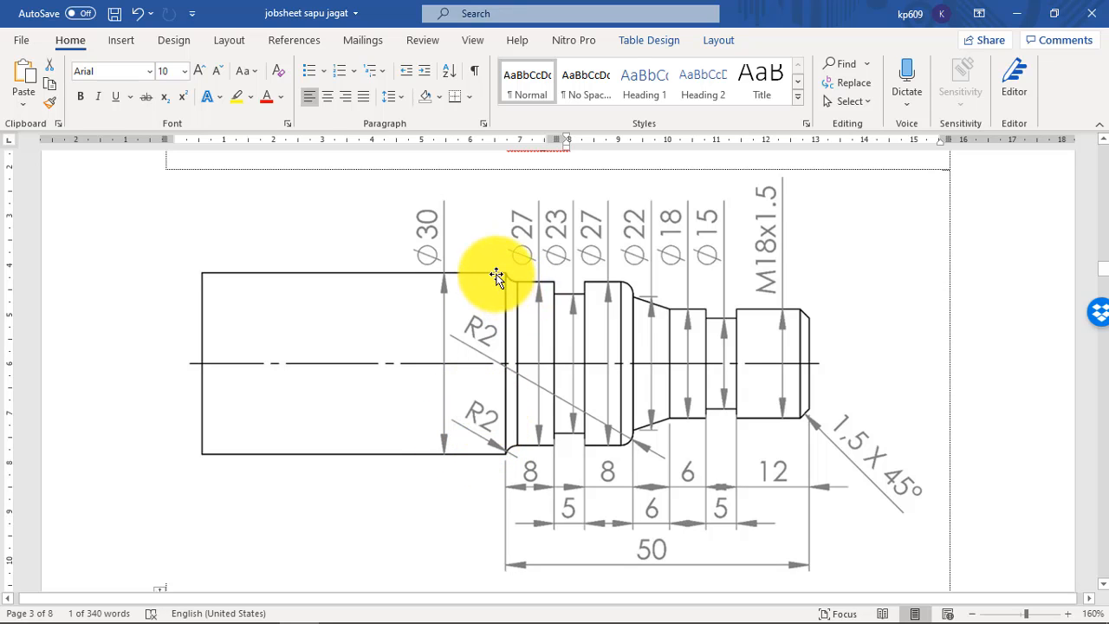
Step: Review the end of the G03 line, Z-31 and CR=2, and examine both R2 corners of the workpiece drawing
scroll(617, 411, down, 6)
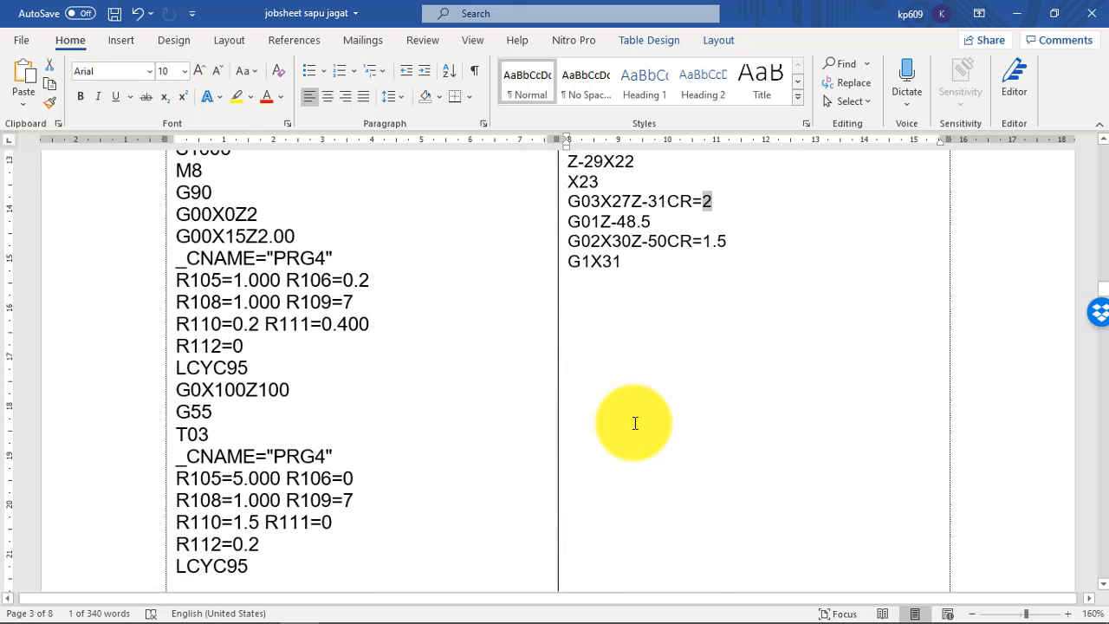
scroll(632, 418, up, 3)
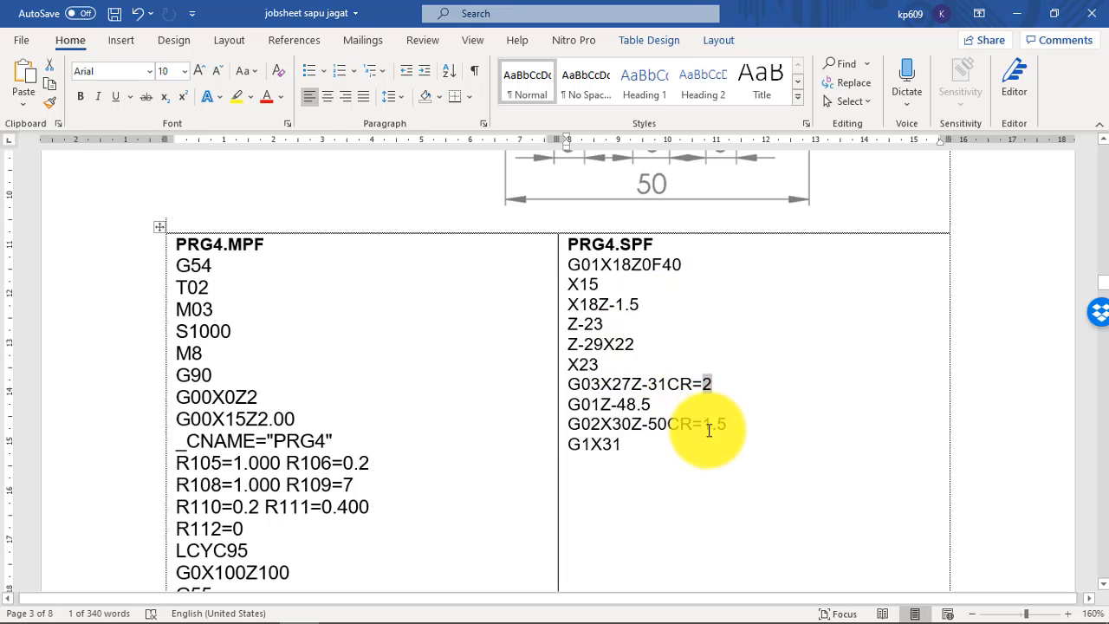
mouse_move(671, 385)
mouse_down()
mouse_move(713, 388)
mouse_move(680, 381)
mouse_up()
click(713, 388)
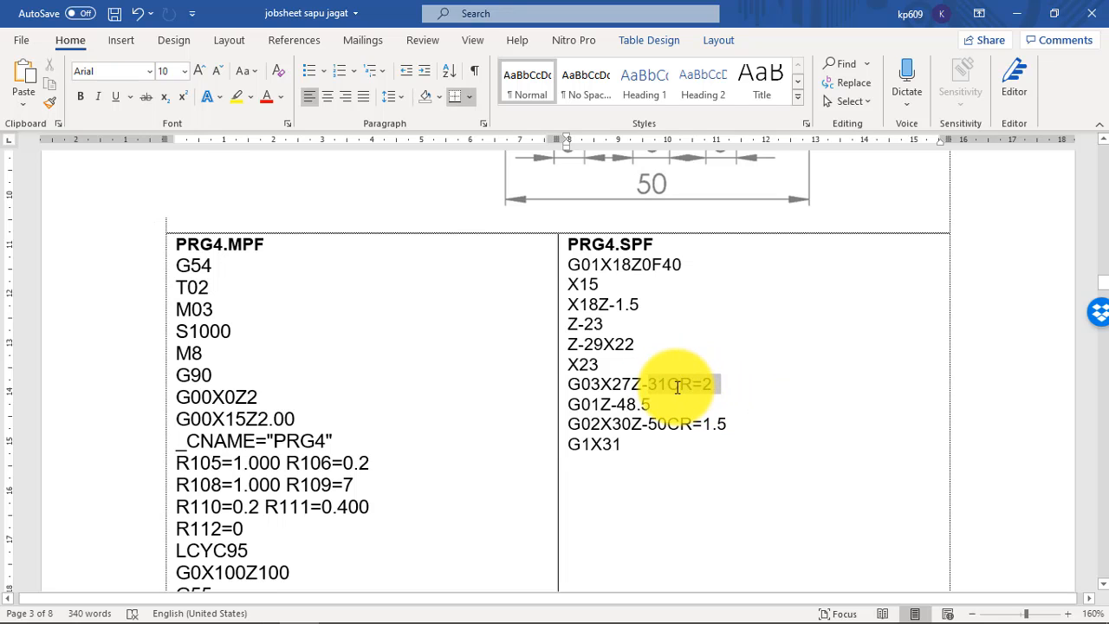
click(672, 386)
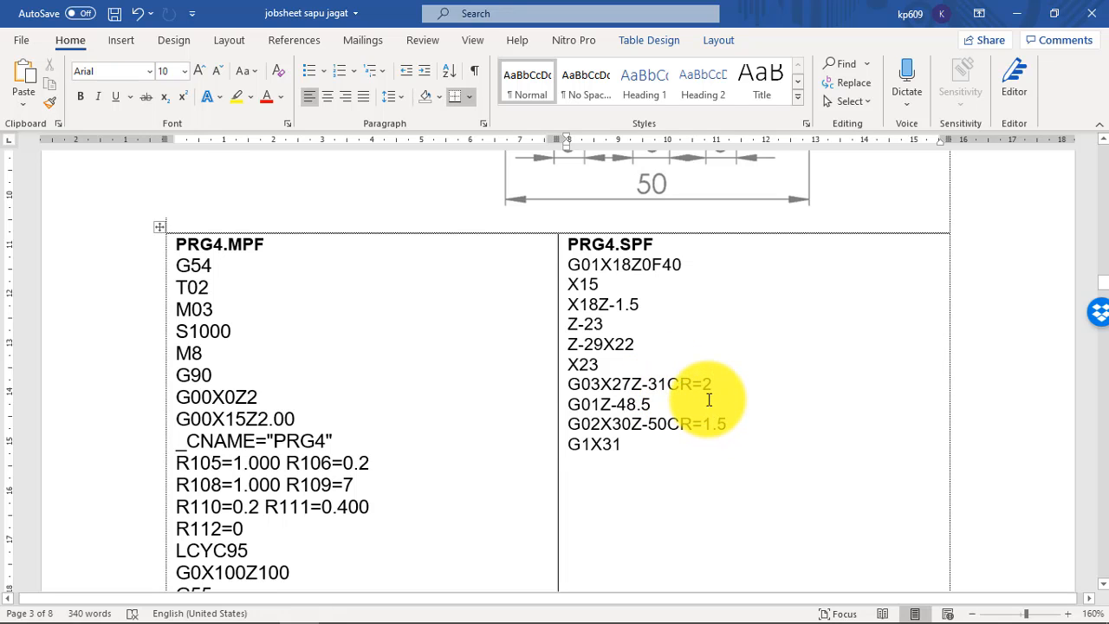
scroll(702, 381, up, 5)
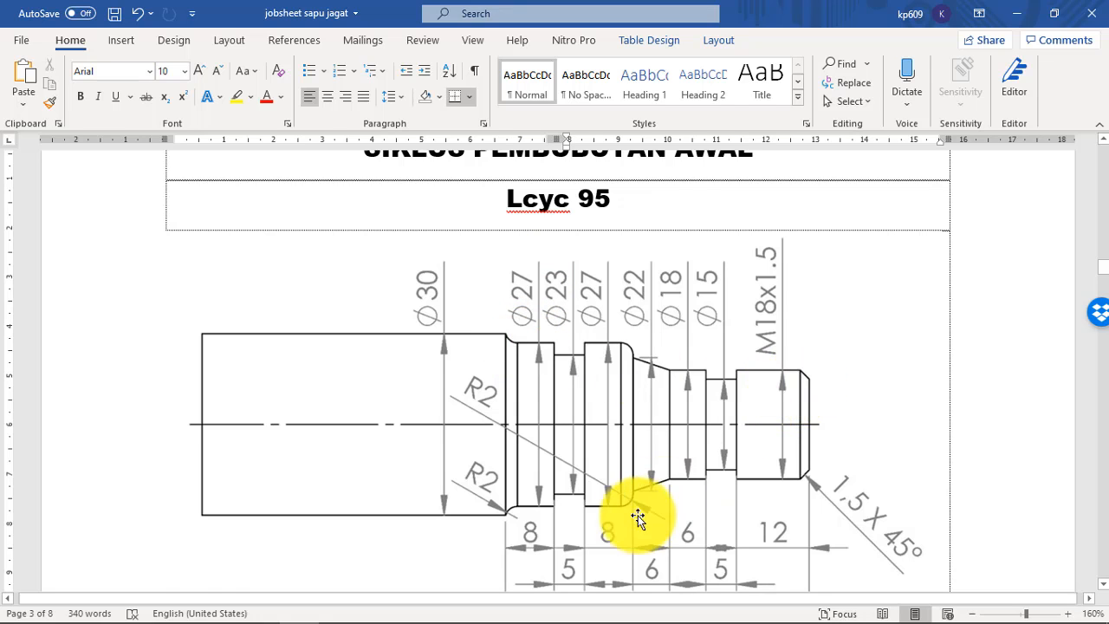
scroll(645, 519, down, 3)
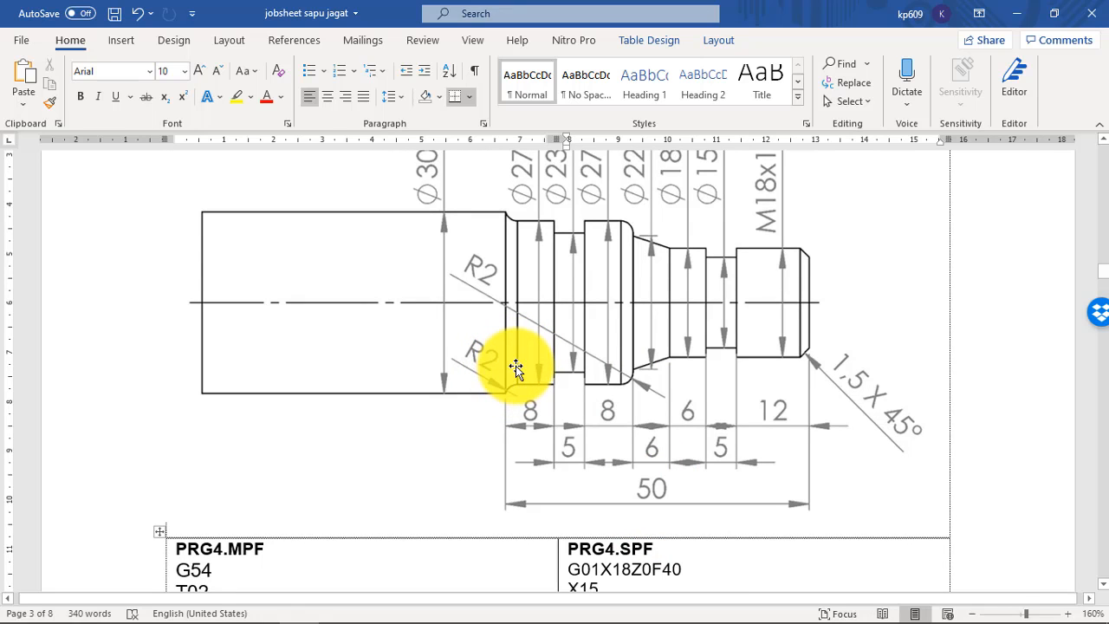
scroll(700, 512, down, 6)
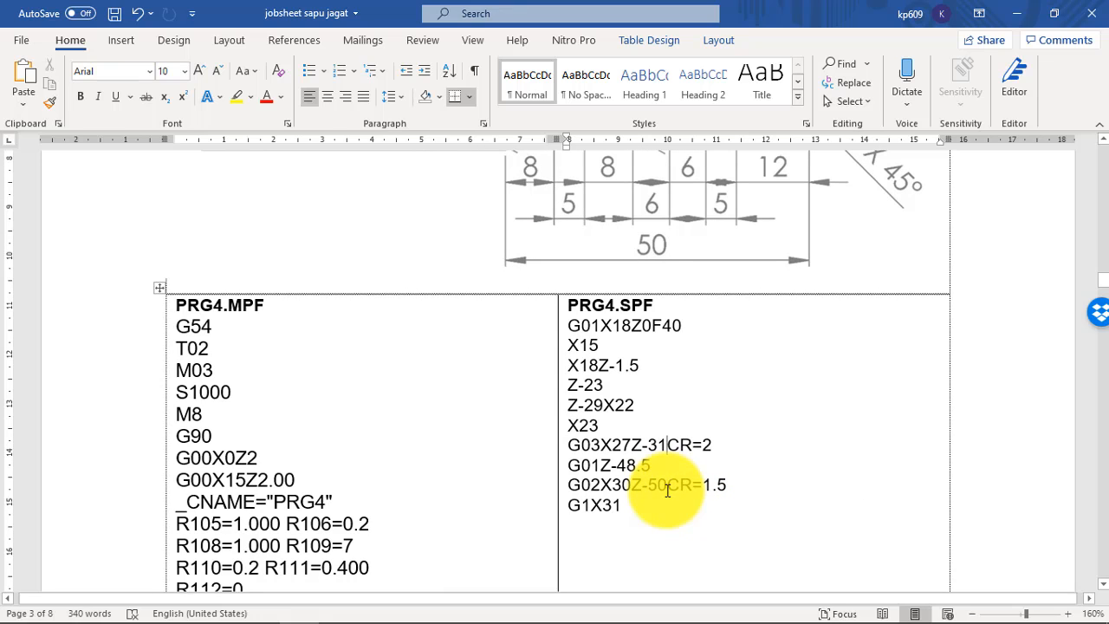
Step: Examine the G01Z-48.5 line in PRG4.SPF alongside the G03 command and X27 value of the line above it
drag(612, 465, 652, 465)
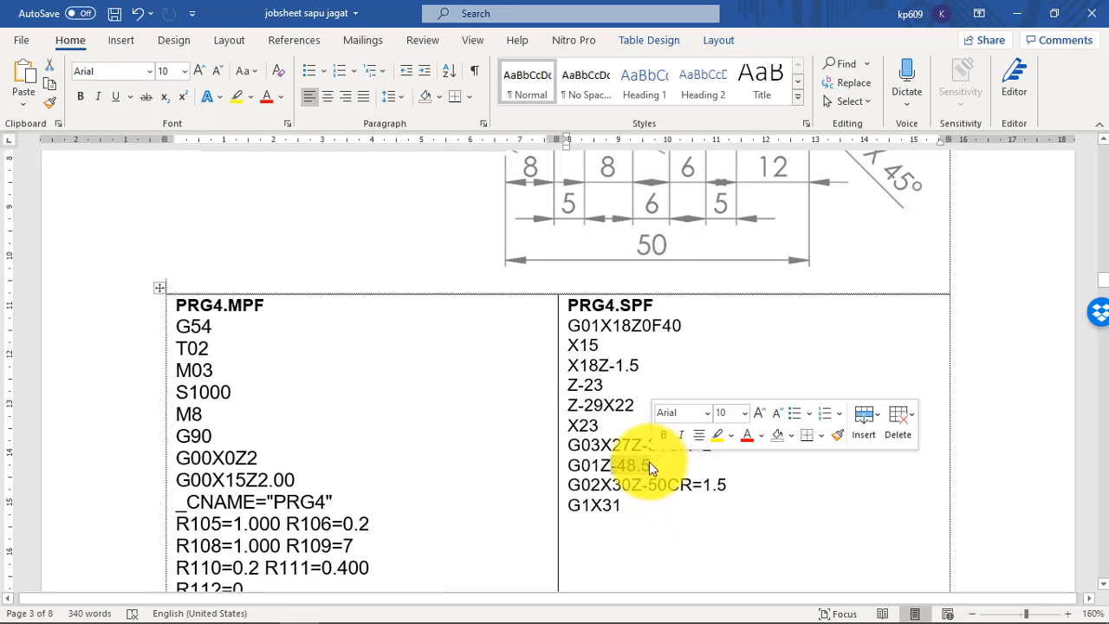
click(601, 465)
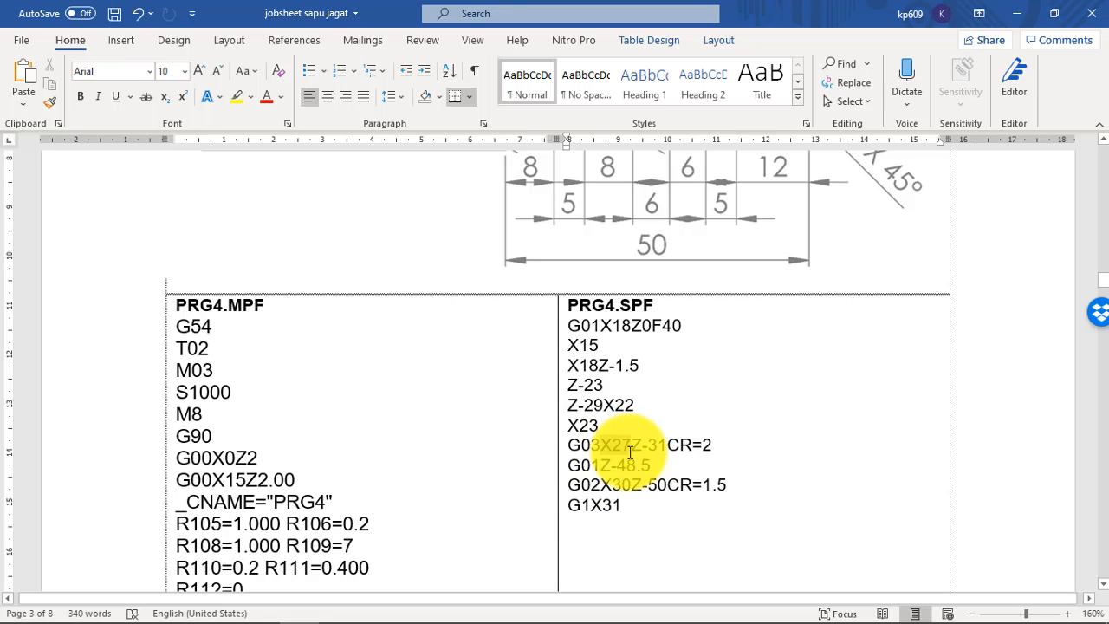
click(602, 466)
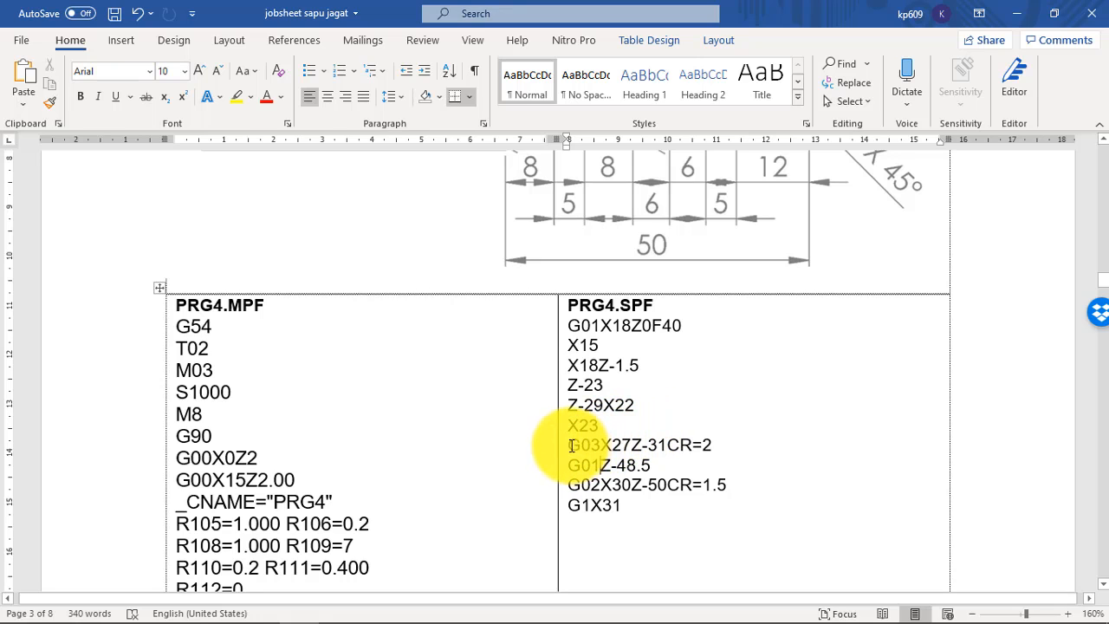
double_click(602, 445)
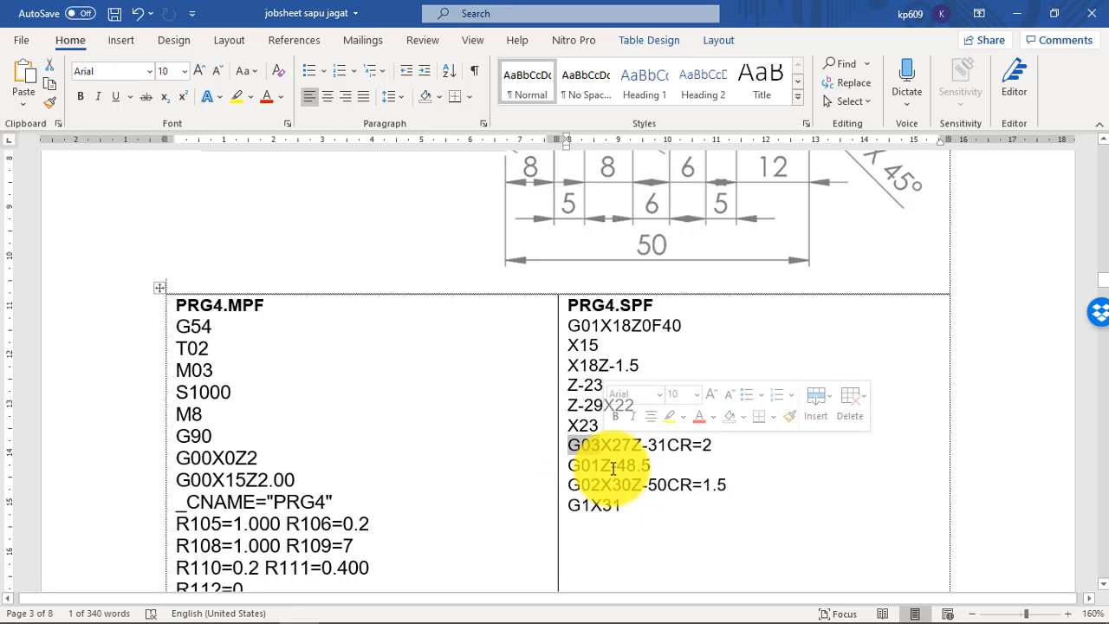
click(611, 466)
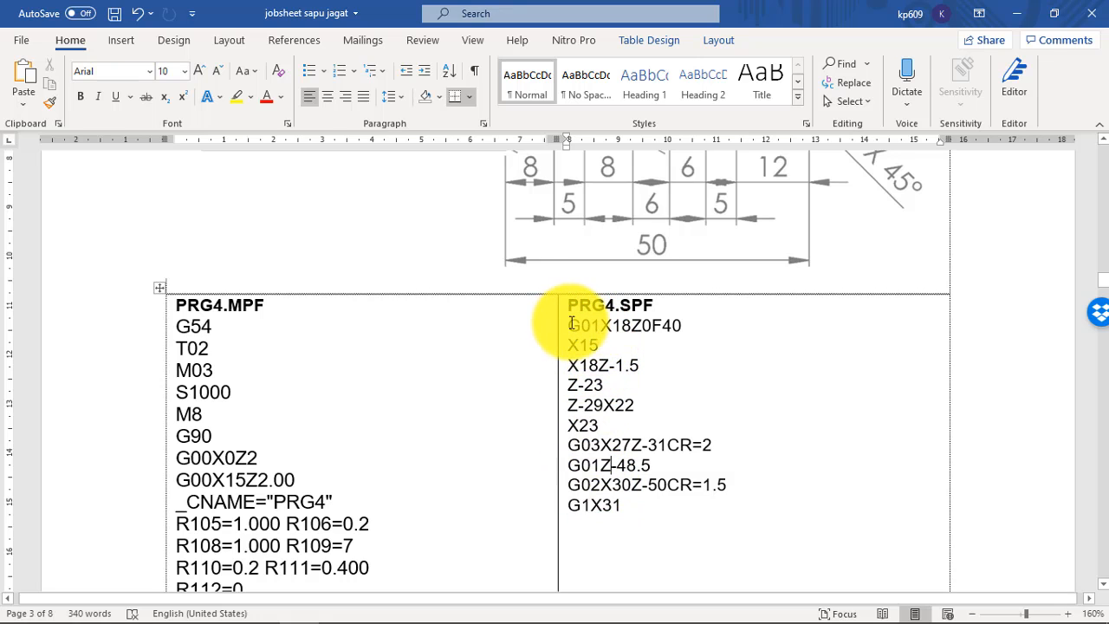
Step: Mark the opening G01X18Z0F40 and X15 lines of PRG4.SPF and examine how the G01 command carries over to X15
drag(603, 326, 686, 333)
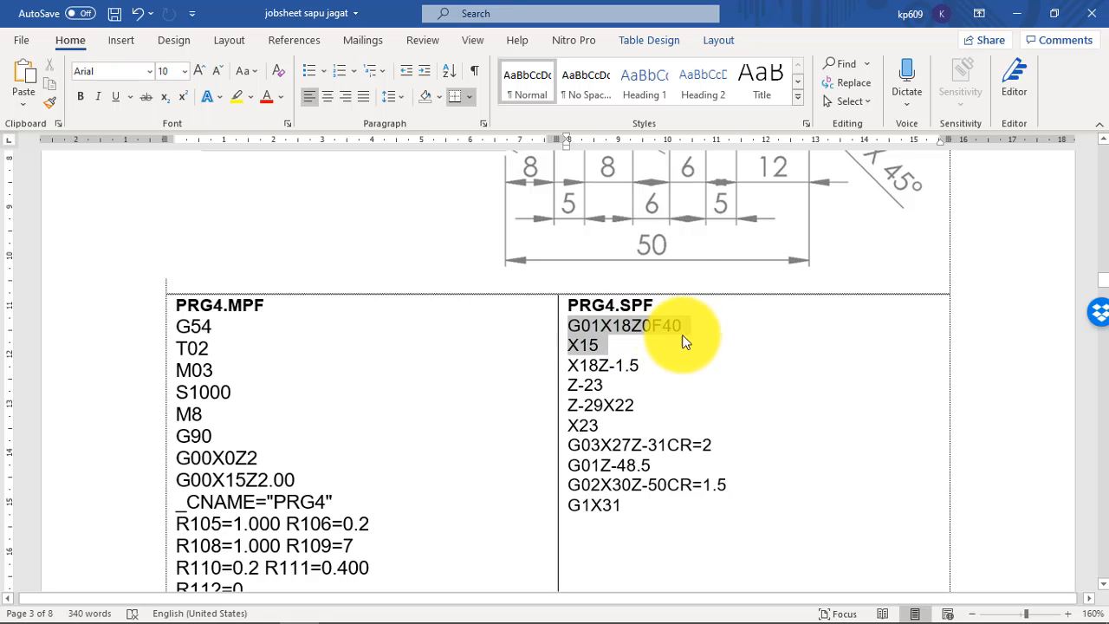
click(621, 343)
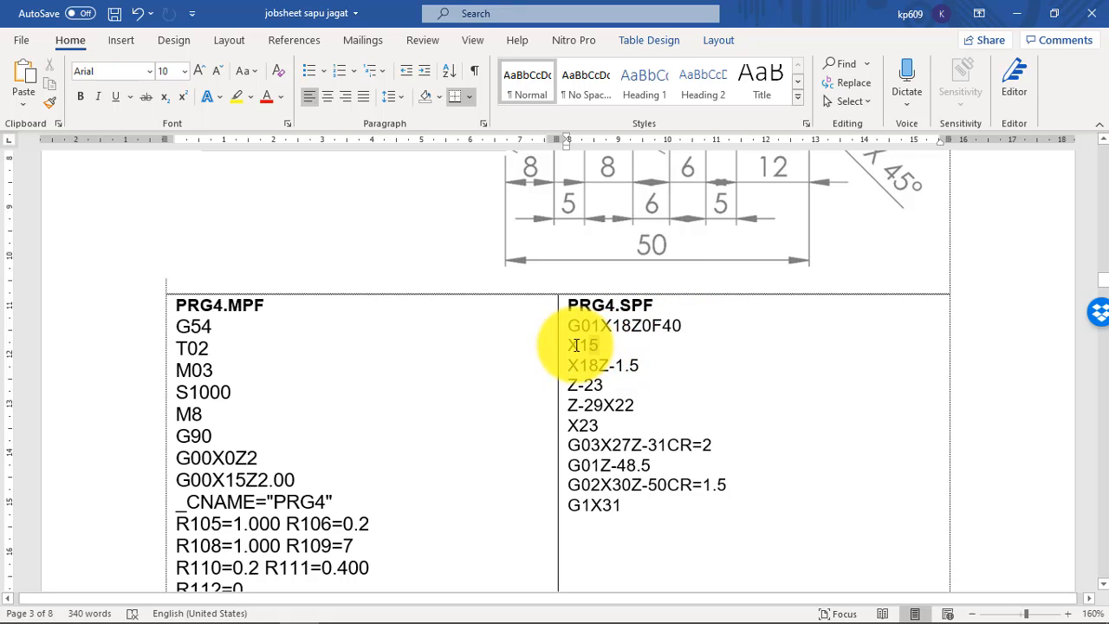
click(589, 350)
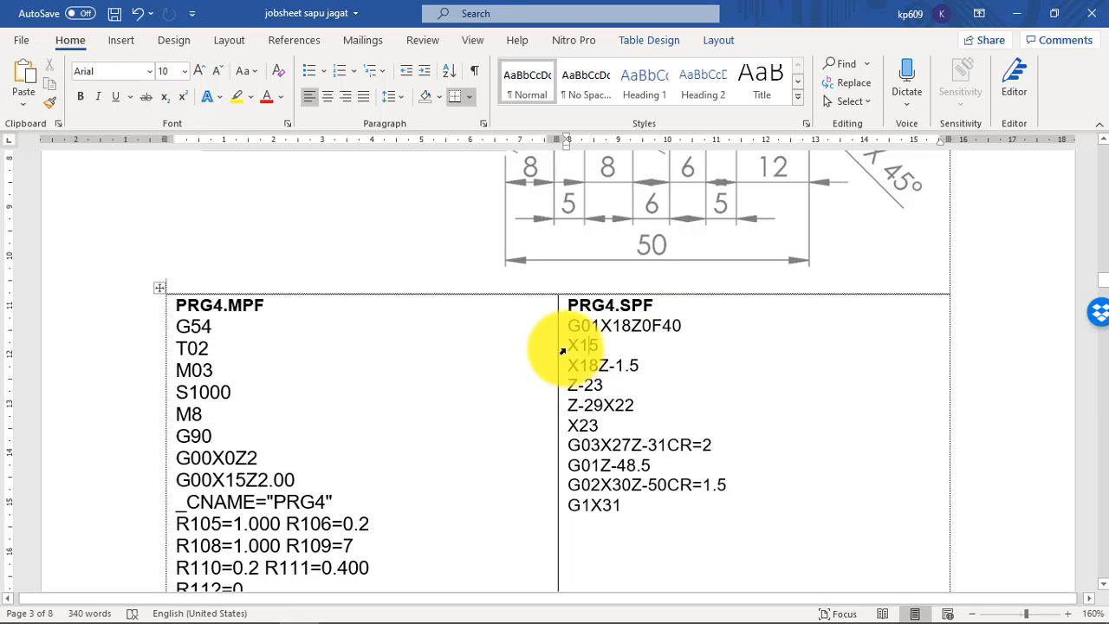
double_click(581, 341)
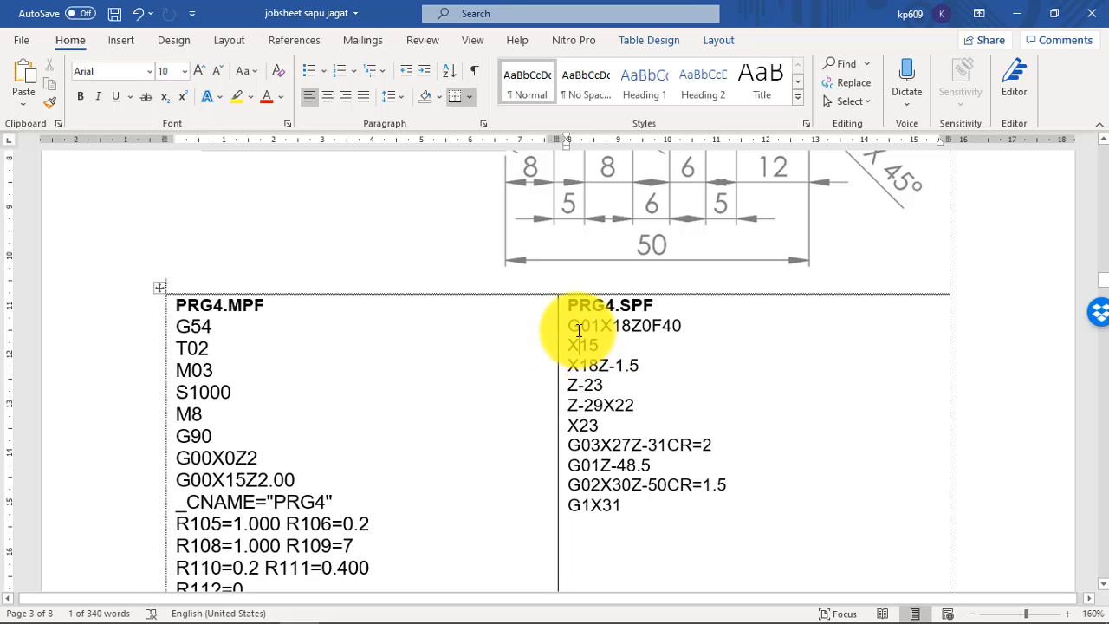
click(582, 330)
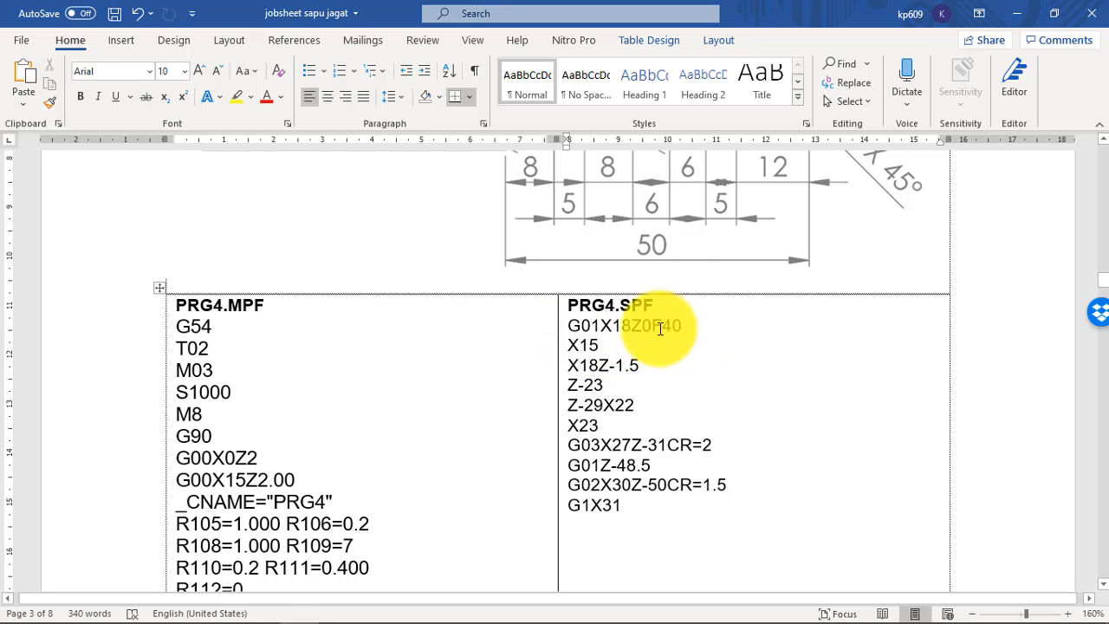
Step: Mark the X15 and X18Z-1.5 lines of PRG4.SPF in turn and examine how they follow the opening G01 line
click(593, 345)
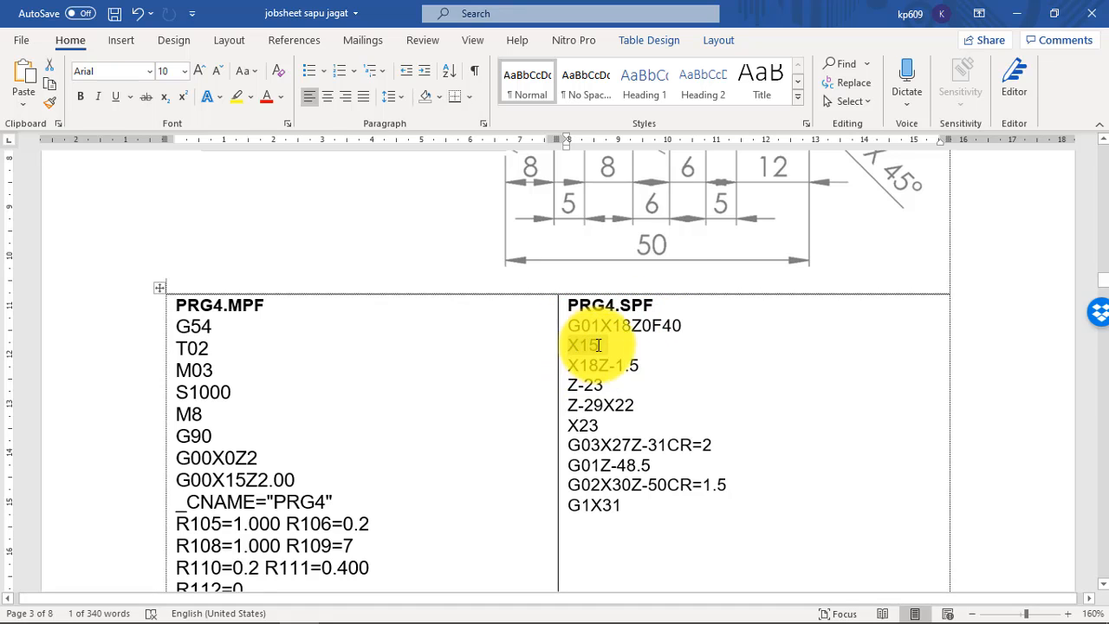
click(613, 345)
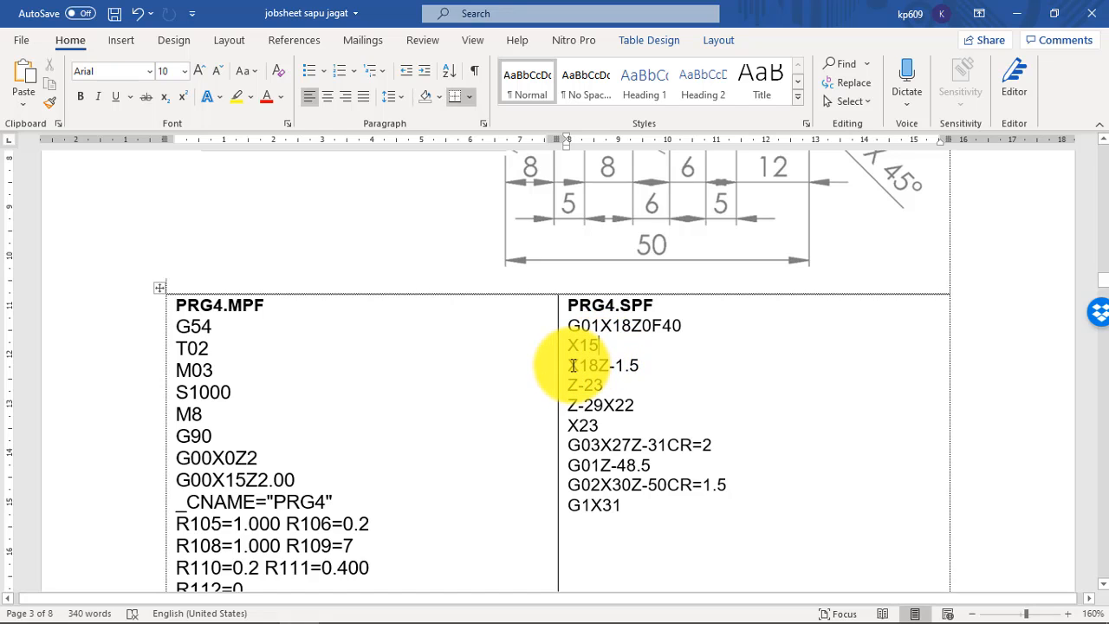
drag(571, 366, 632, 374)
click(633, 371)
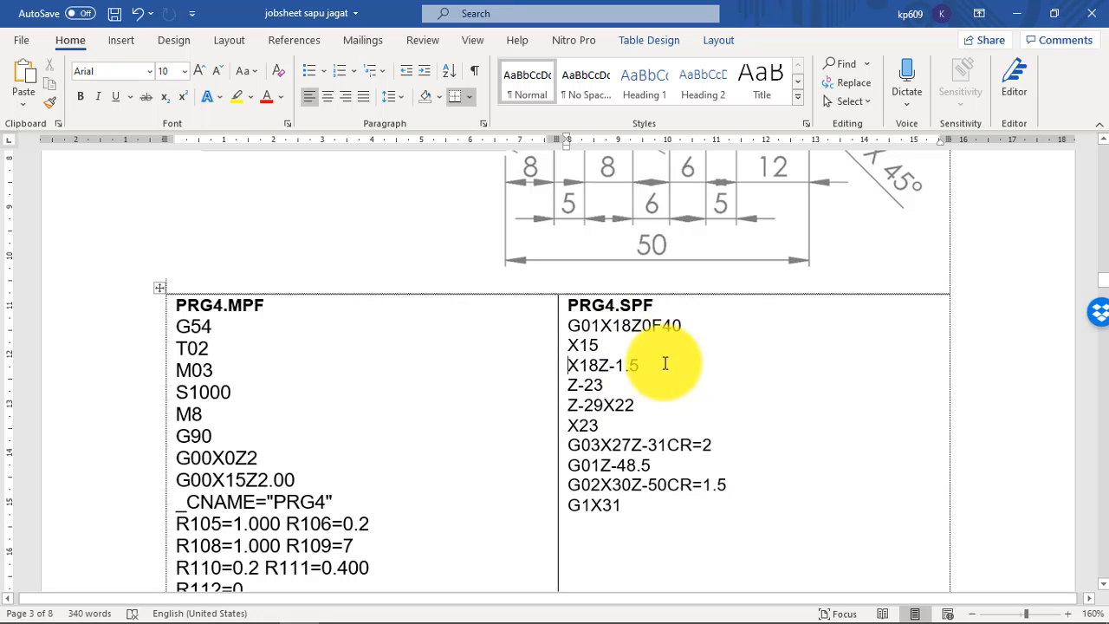
drag(642, 368, 567, 365)
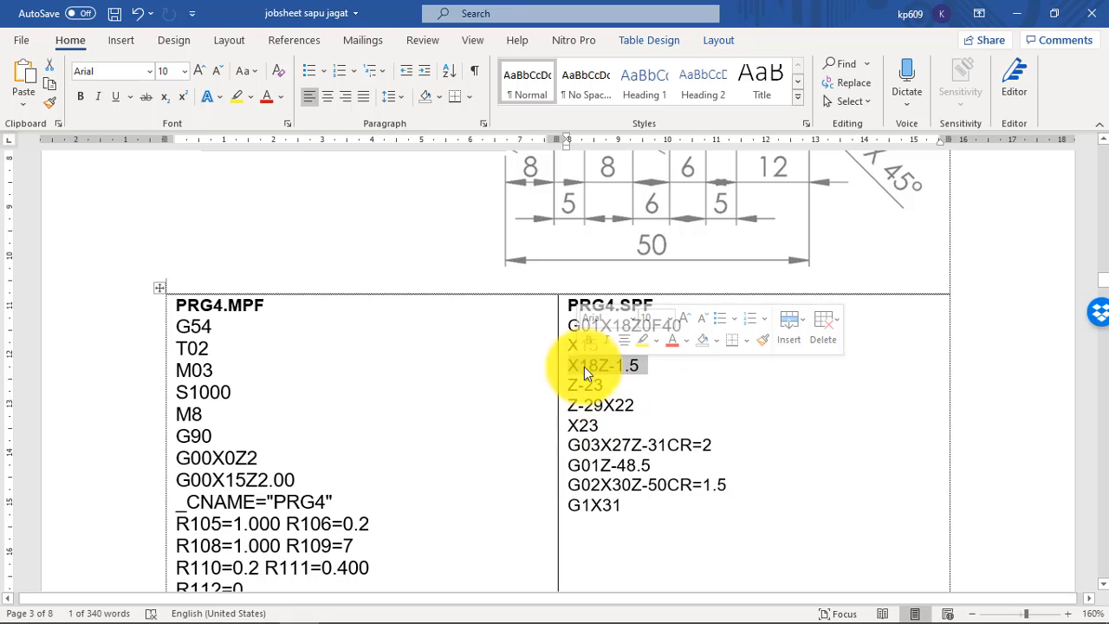
scroll(588, 422, down, 1)
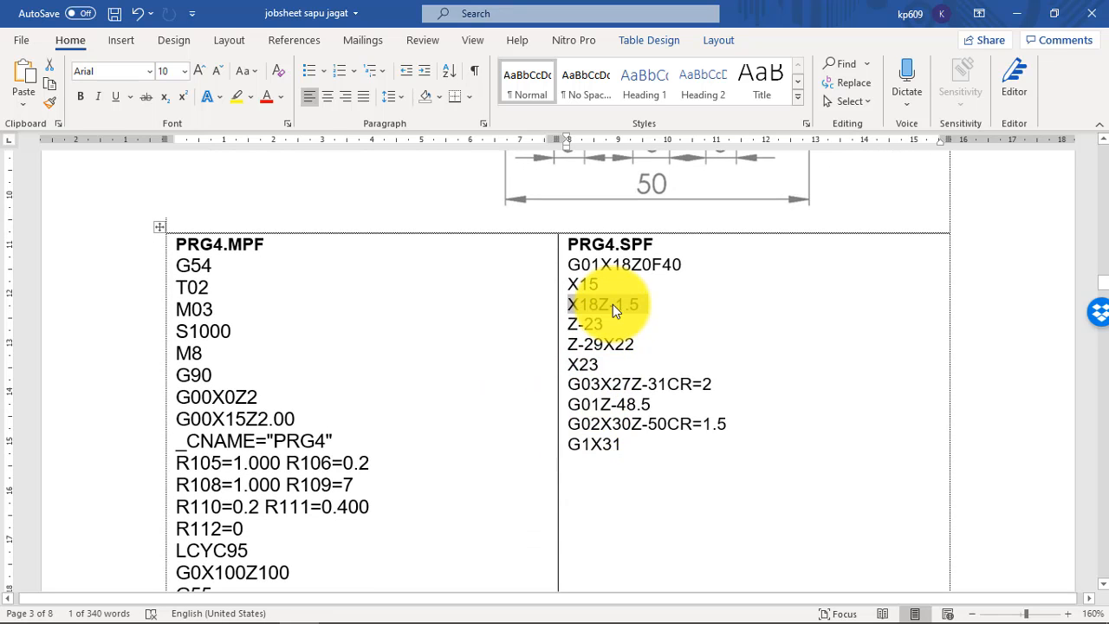
click(667, 301)
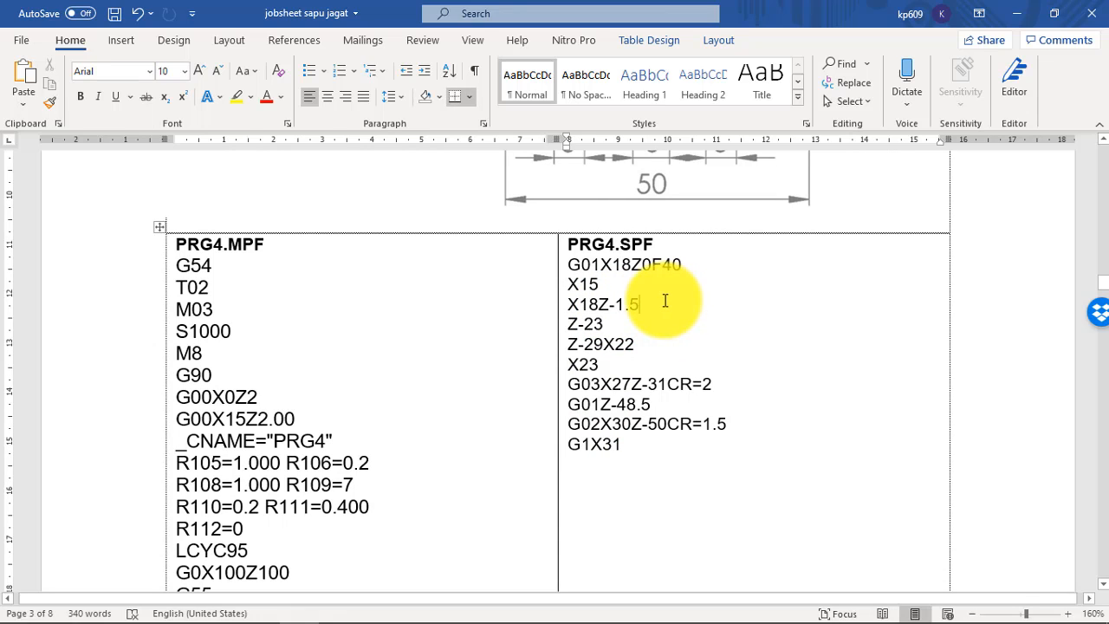
Step: Examine the G03, G01 and G02 commands in the lower lines of PRG4.SPF and mark G02
drag(569, 384, 594, 403)
click(598, 407)
click(589, 397)
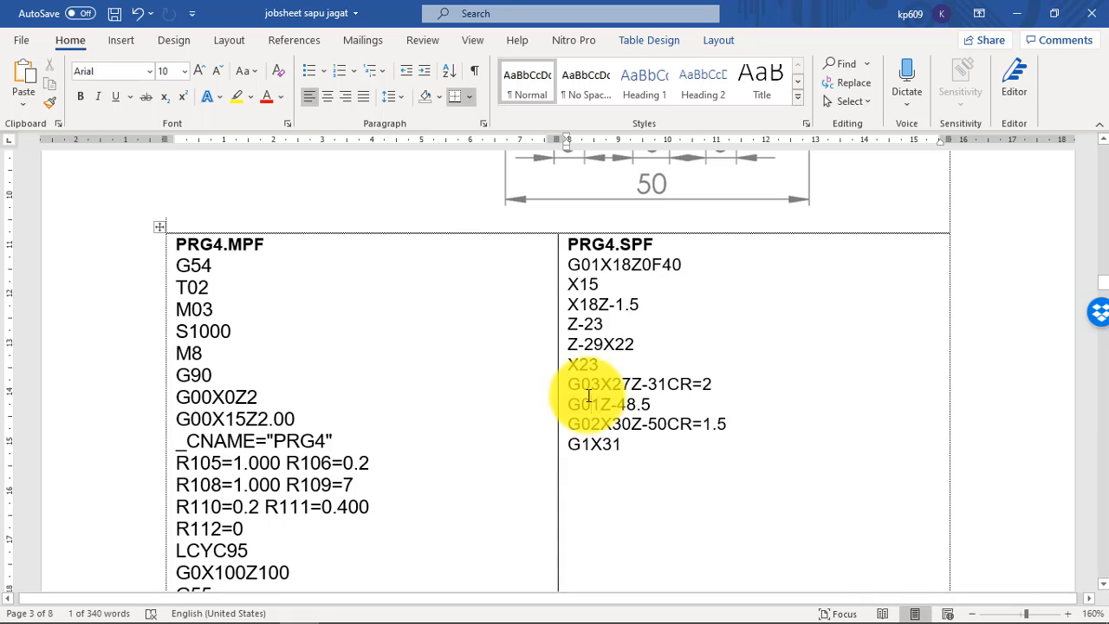
click(589, 396)
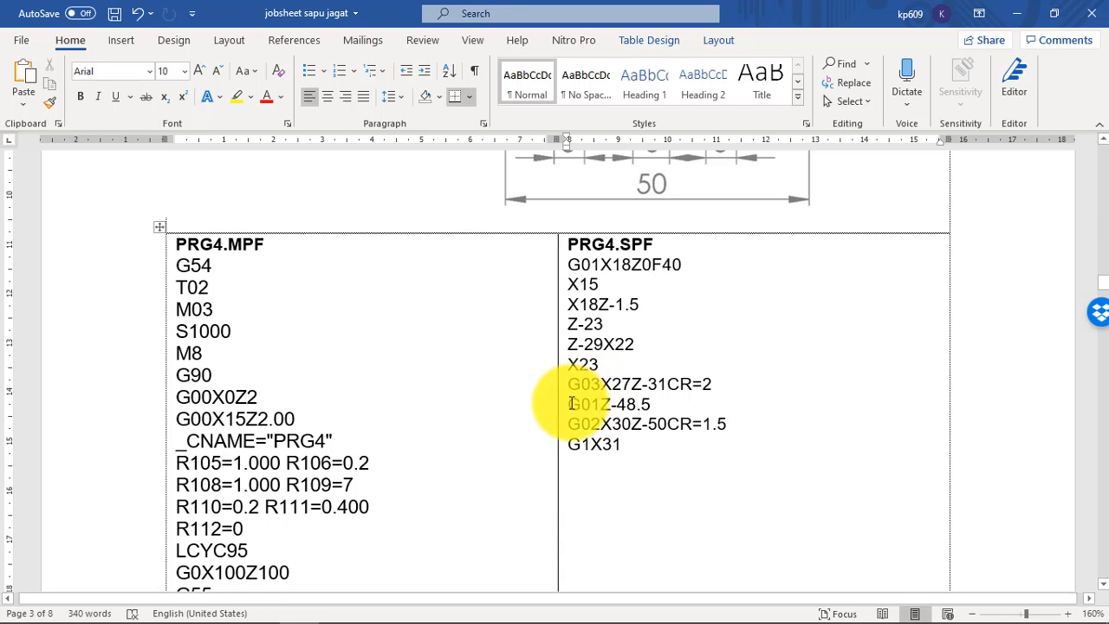
drag(571, 403, 602, 396)
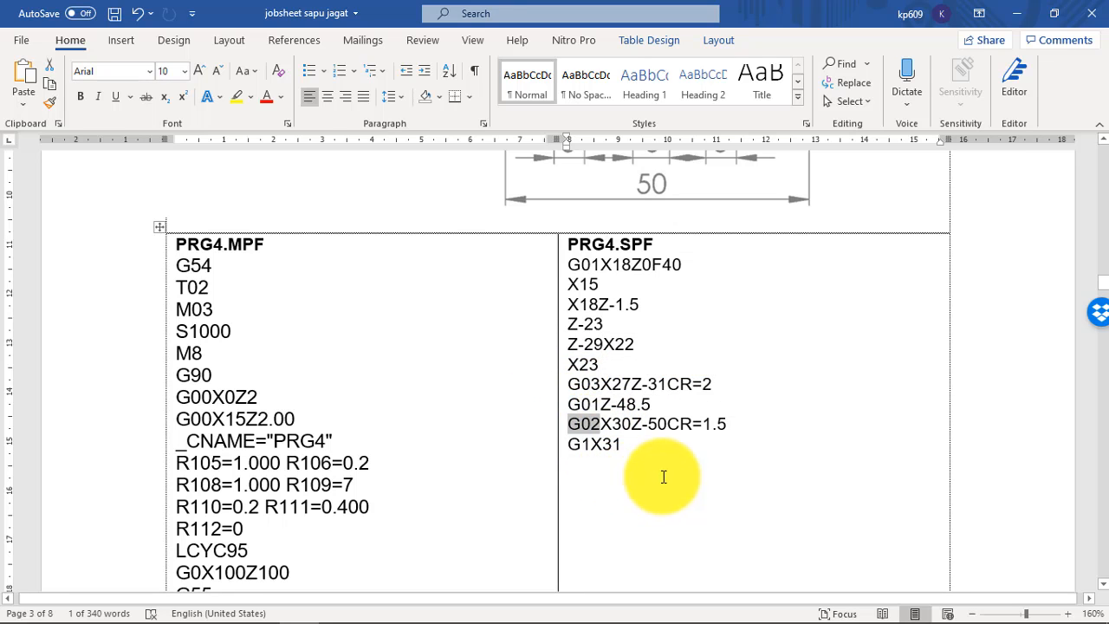
Step: Compare the G02X30Z-50CR=1.5 line with the R2 fillet at the Ø30 shoulder of the workpiece drawing
scroll(660, 467, up, 8)
scroll(606, 416, up, 1)
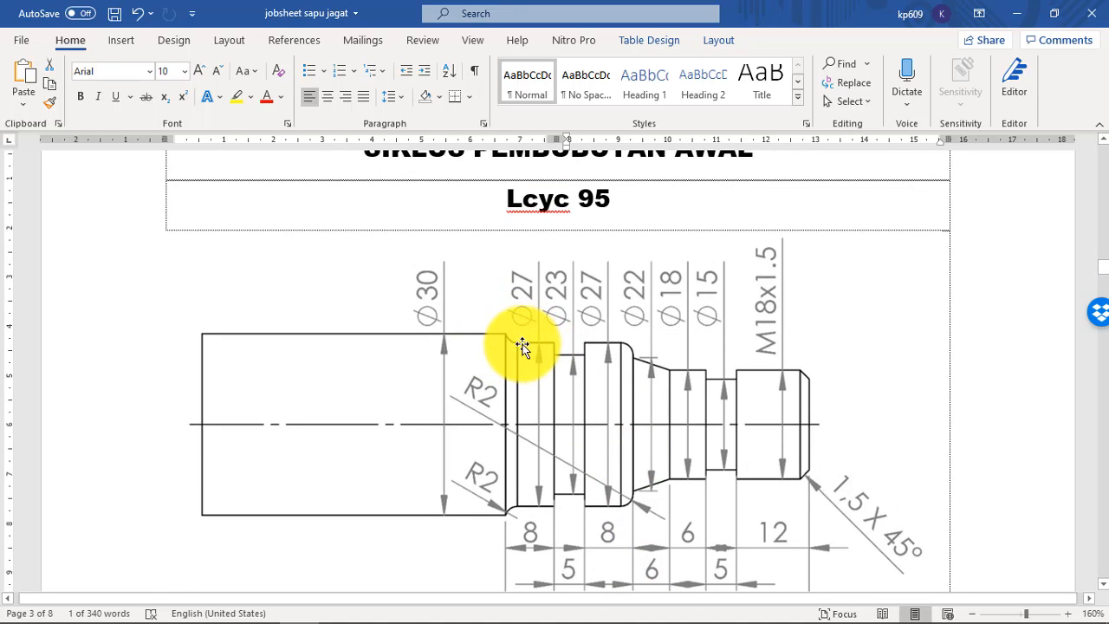
scroll(526, 348, down, 11)
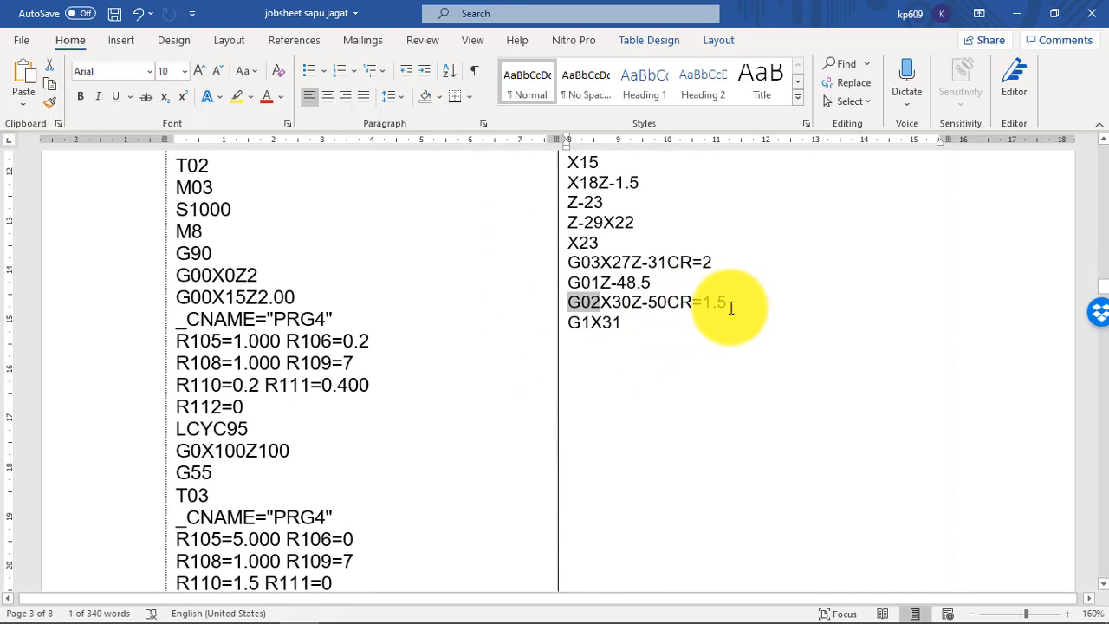
scroll(658, 322, up, 11)
scroll(494, 494, down, 10)
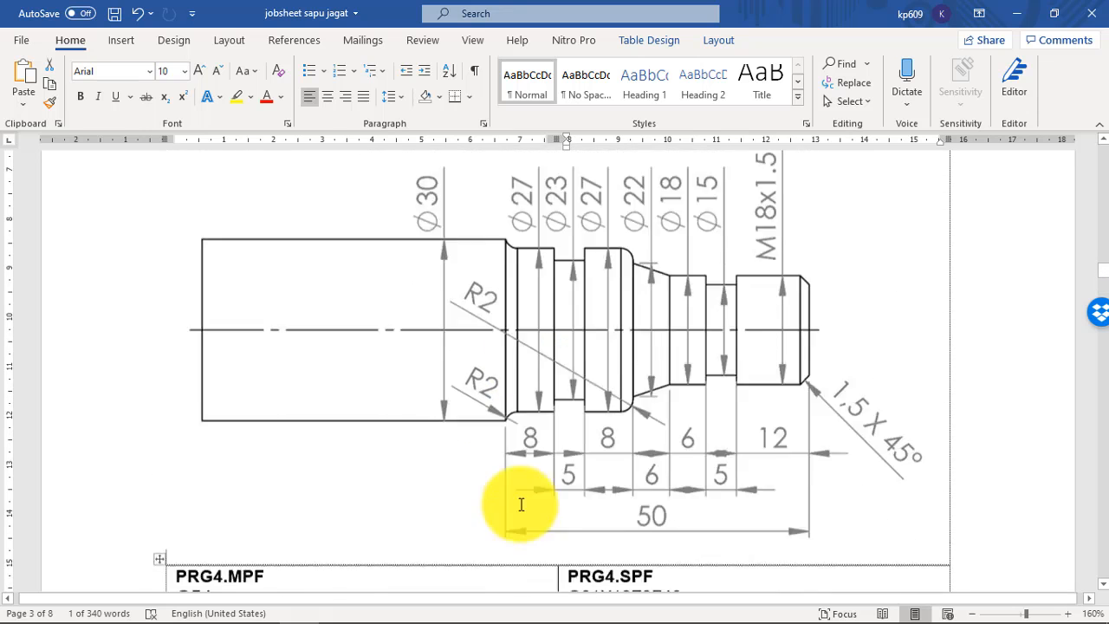
scroll(685, 450, up, 2)
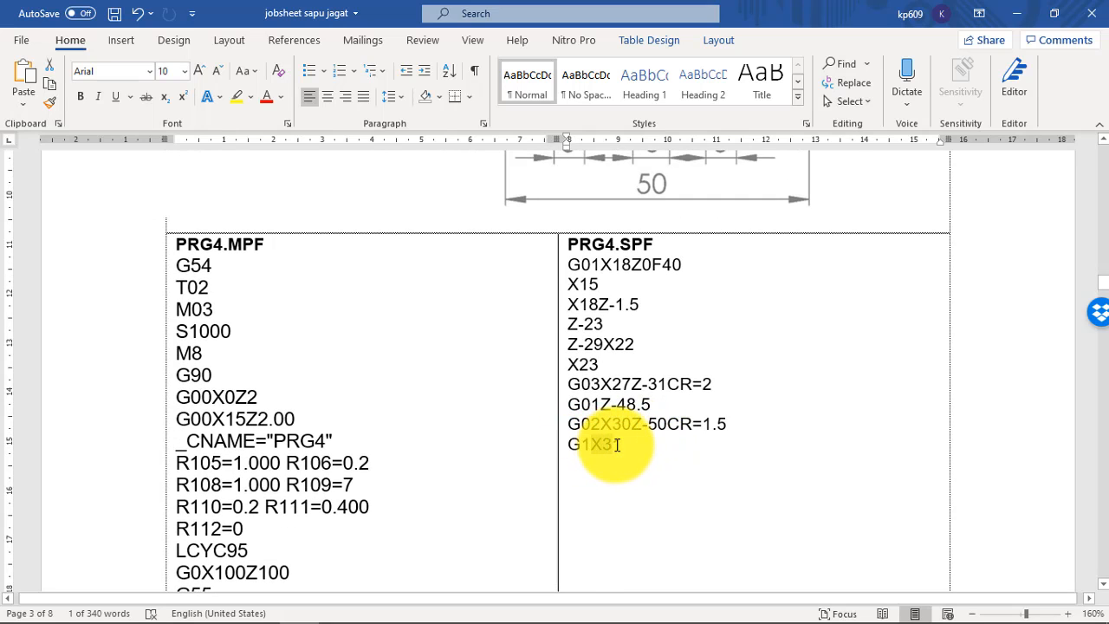
Step: Review the G02 line of PRG4.SPF and mark X31 in the closing G1X31 line
click(592, 423)
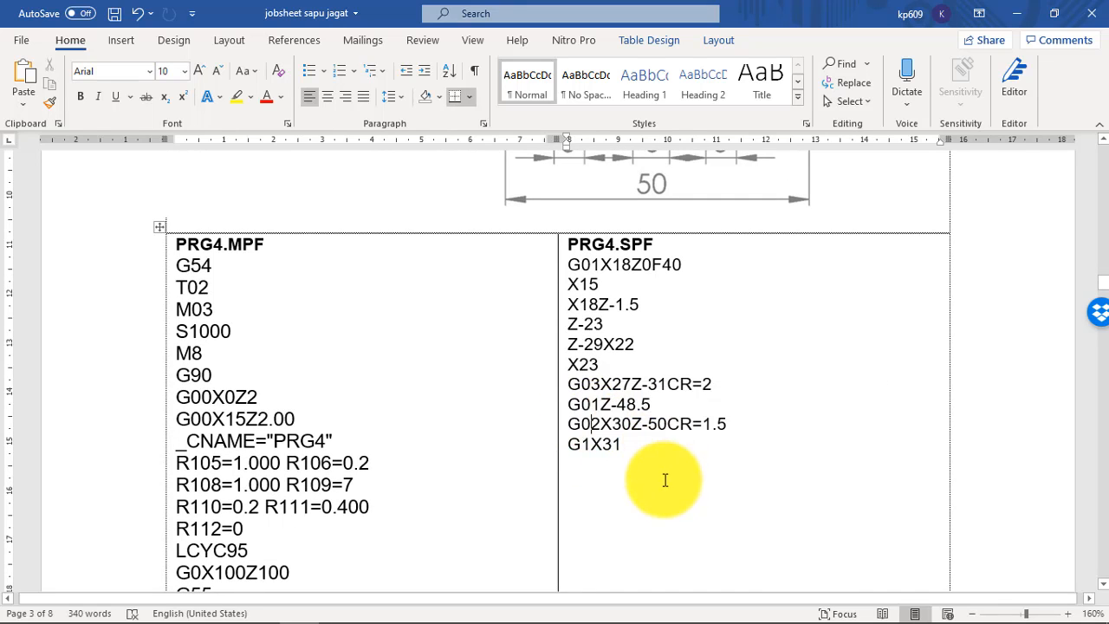
scroll(631, 461, up, 3)
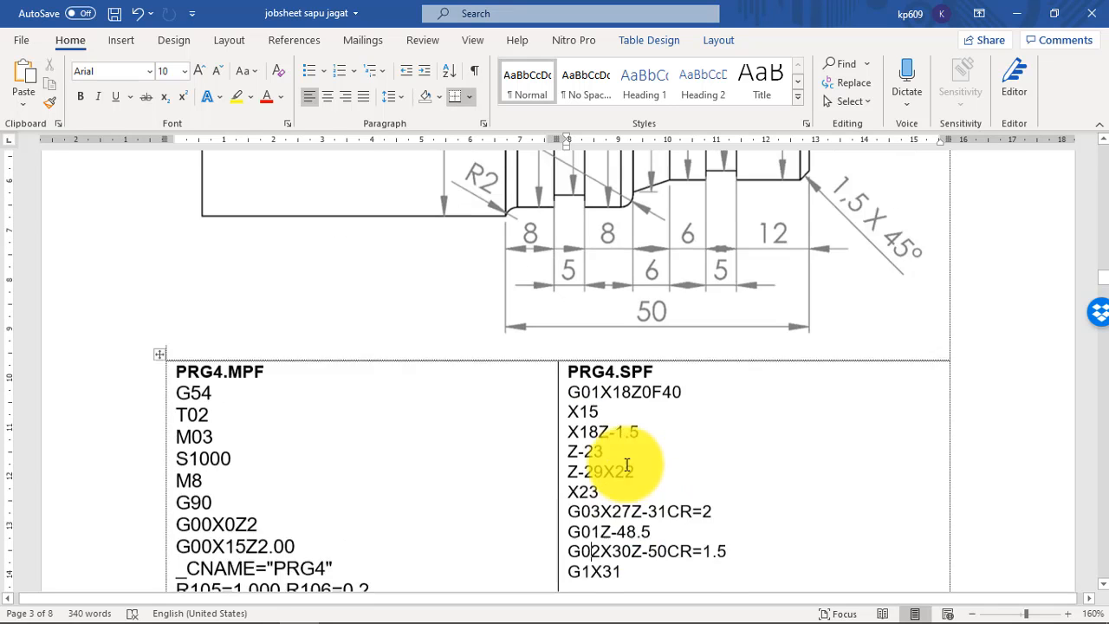
scroll(626, 456, down, 5)
scroll(619, 416, down, 1)
scroll(616, 383, up, 3)
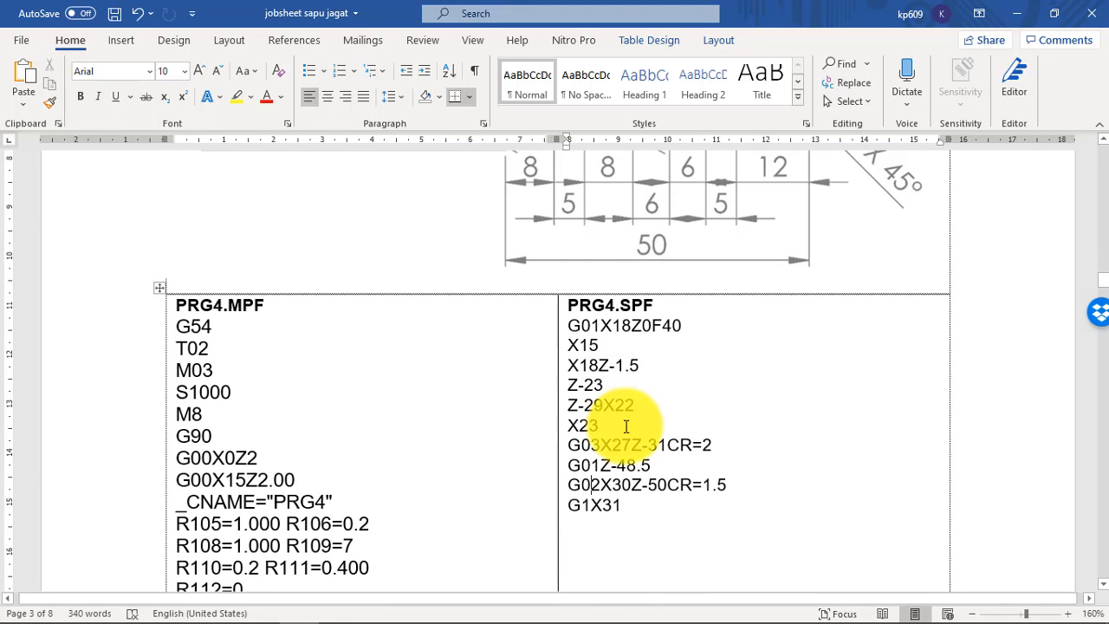
drag(619, 507, 593, 506)
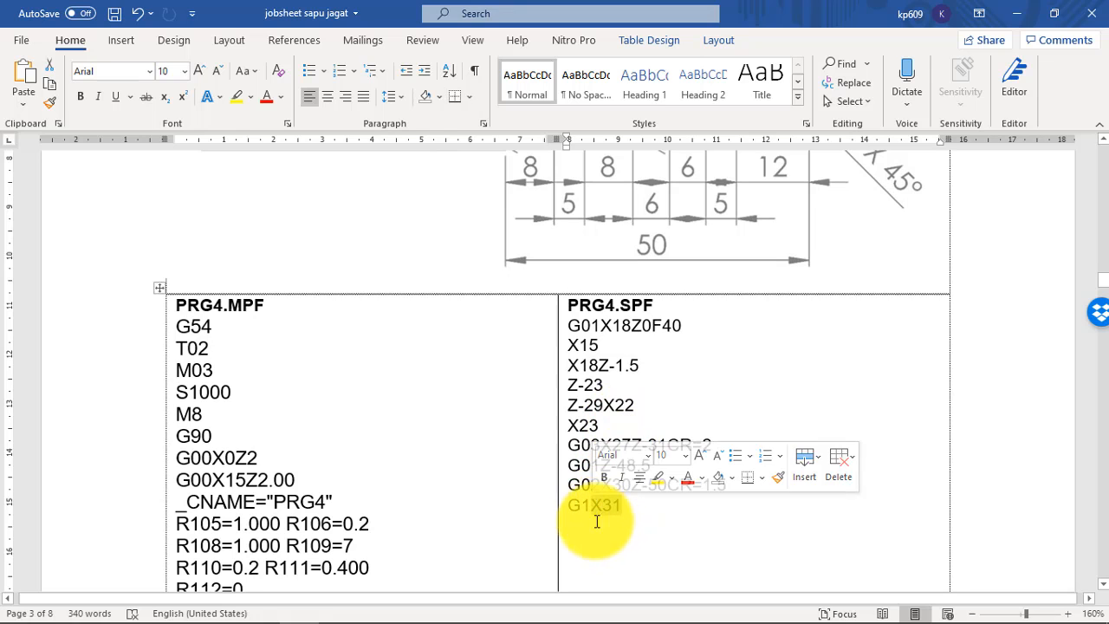
Step: Examine the workpiece drawing's stepped profile and diameters alongside the contour lines of PRG4.SPF
scroll(618, 453, up, 5)
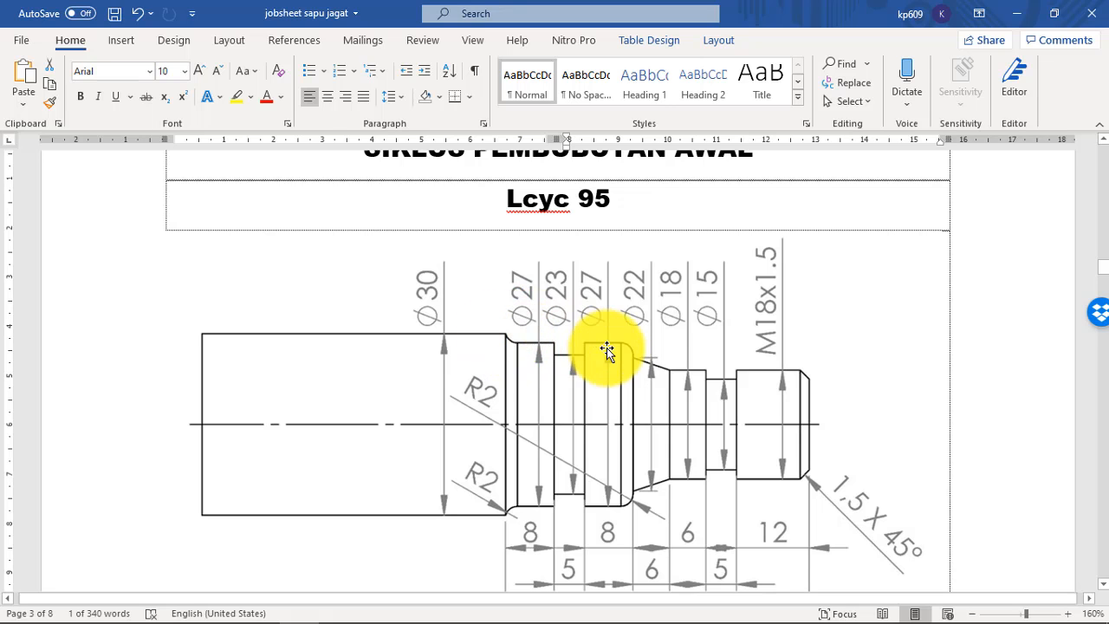
scroll(606, 351, down, 3)
scroll(606, 351, up, 3)
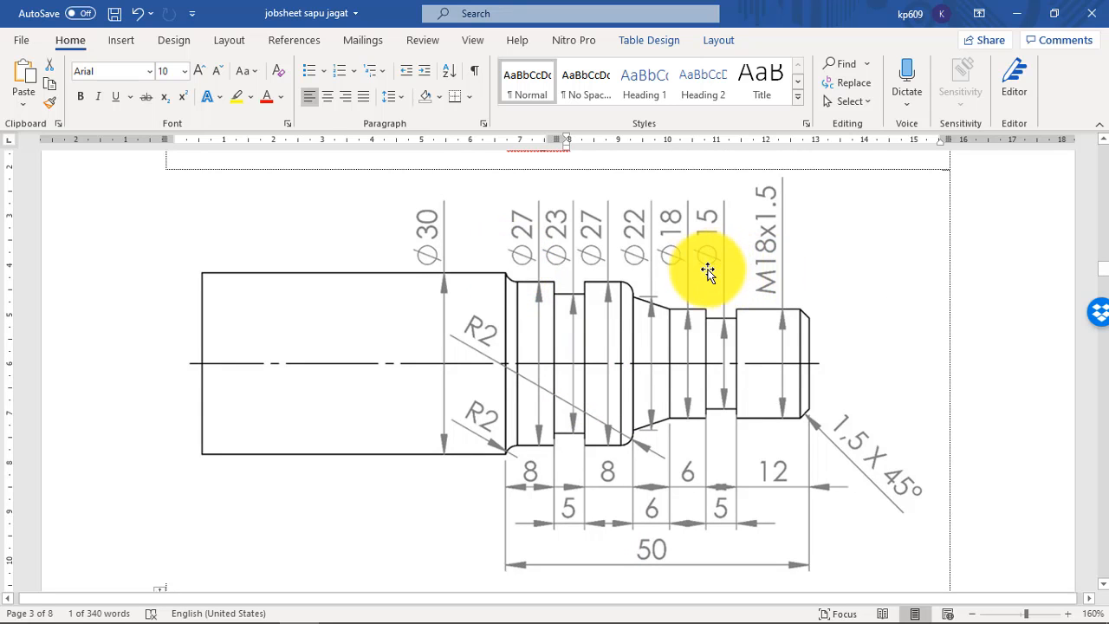
scroll(706, 277, down, 5)
click(654, 388)
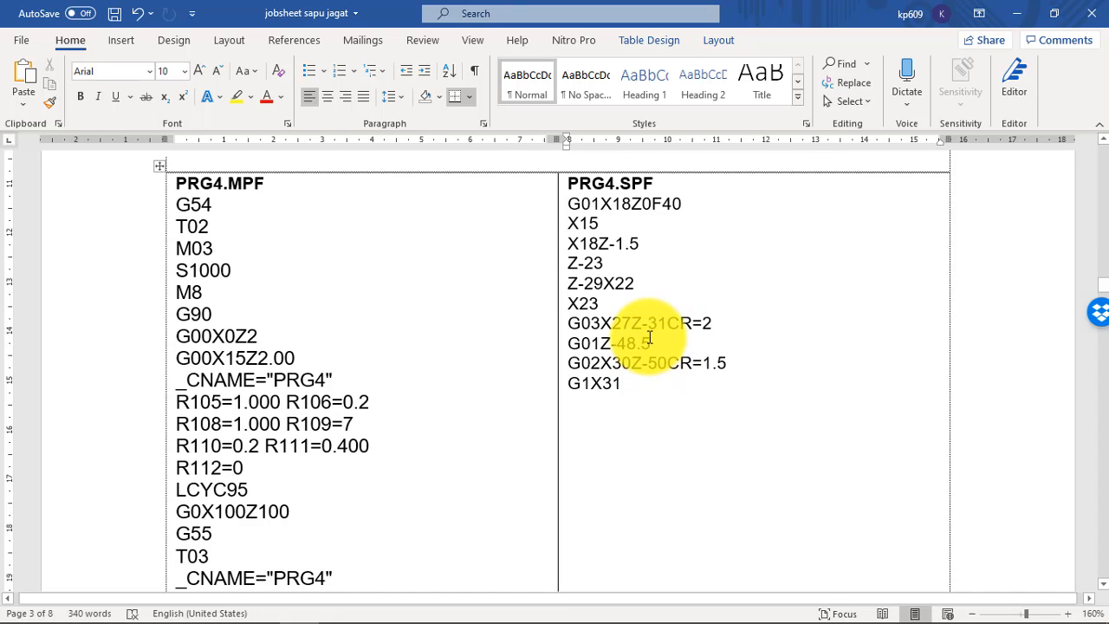
scroll(705, 381, up, 3)
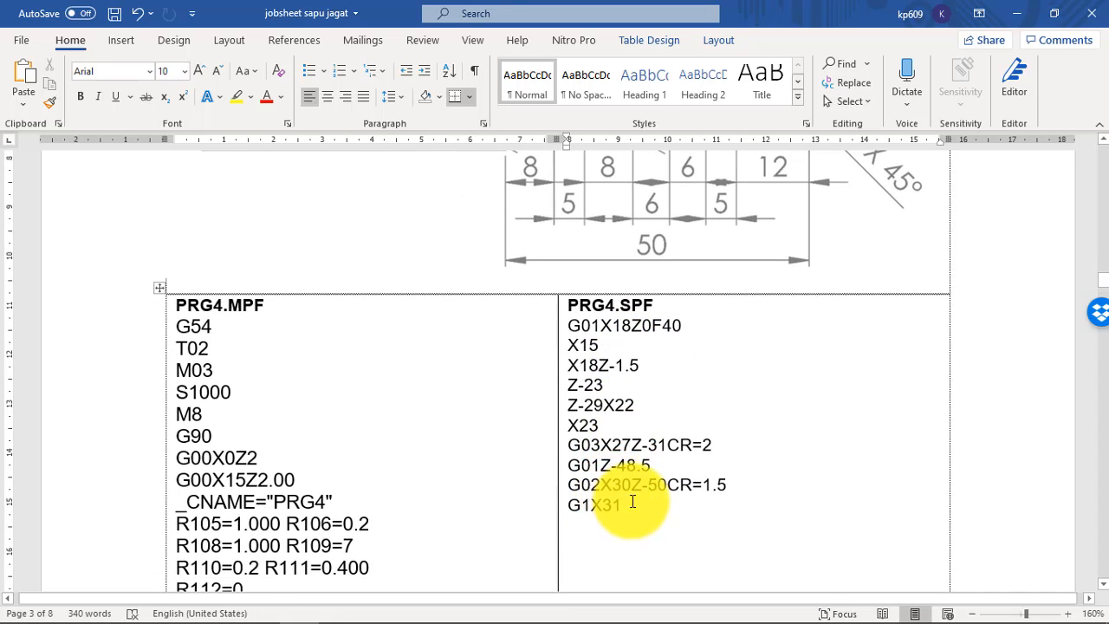
Step: Mark all PRG4.SPF contour lines from G01X18Z0F40 to G1X31 and compare them with the workpiece drawing
mouse_move(633, 502)
mouse_down()
mouse_move(586, 372)
mouse_move(559, 334)
mouse_up()
scroll(633, 396, up, 7)
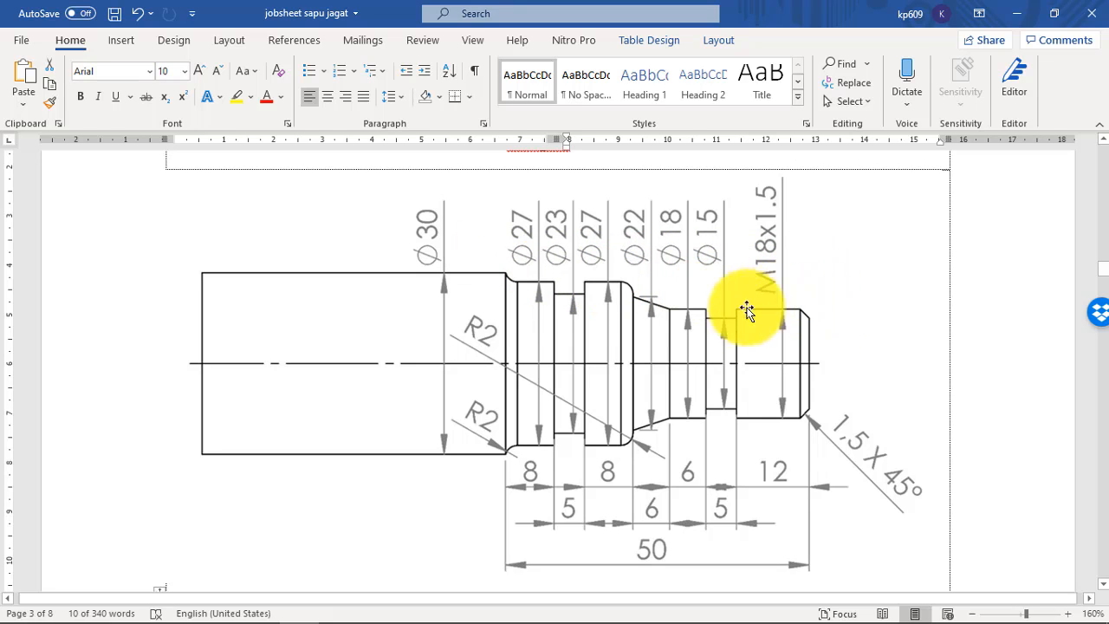
scroll(615, 365, down, 10)
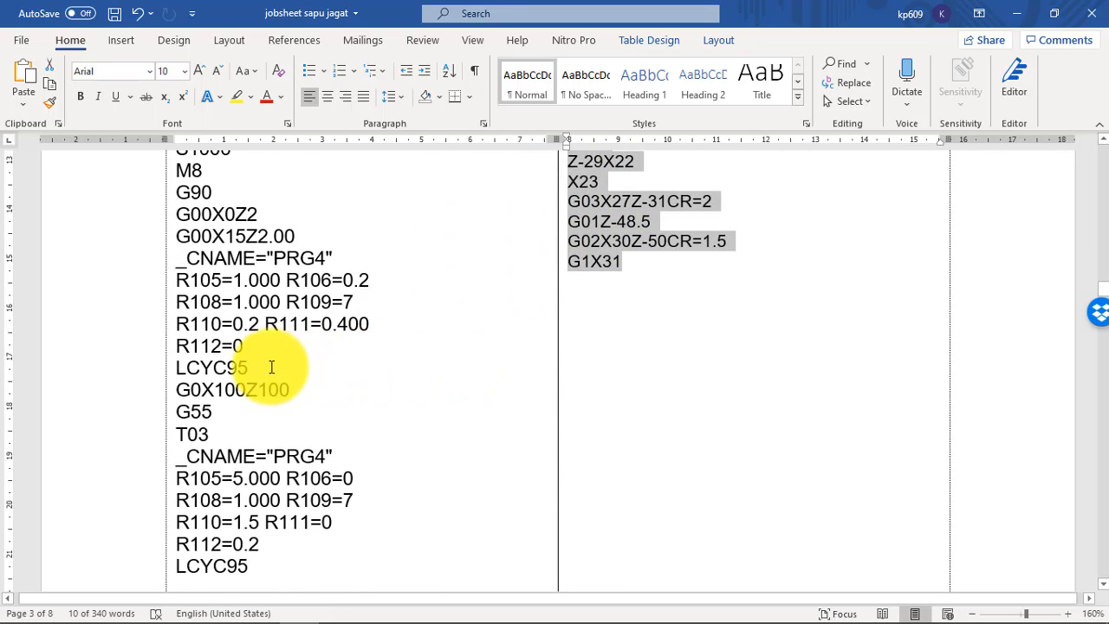
Step: Mark the first cycle block of PRG4.MPF, from _CNAME="PRG4" to LCYC95, and the 1 in its R105 value
scroll(285, 371, up, 1)
drag(253, 429, 175, 317)
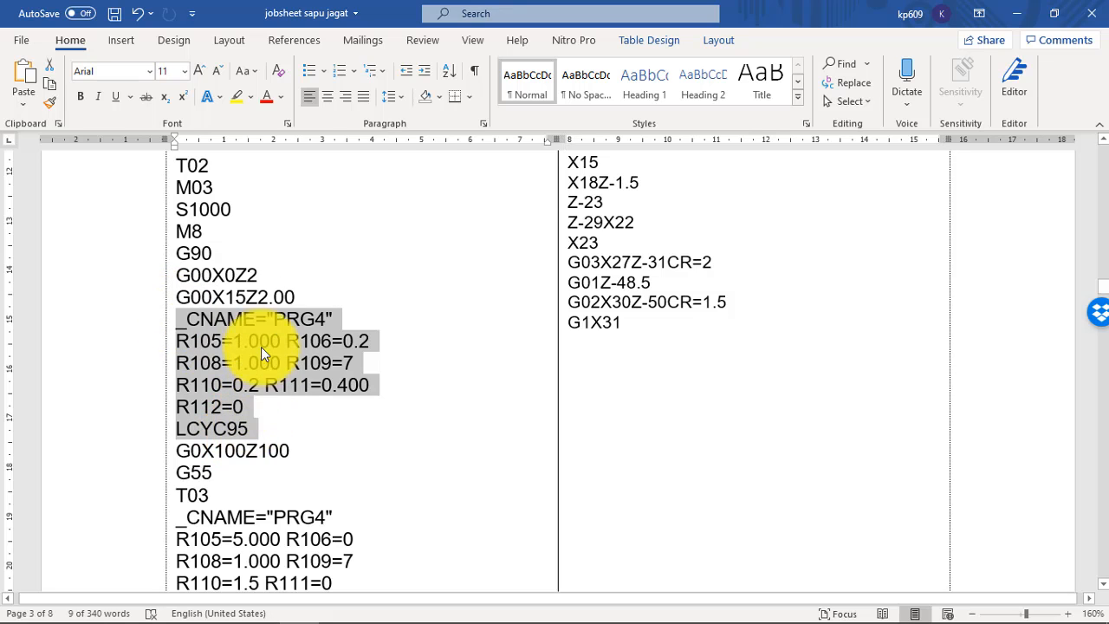
click(212, 344)
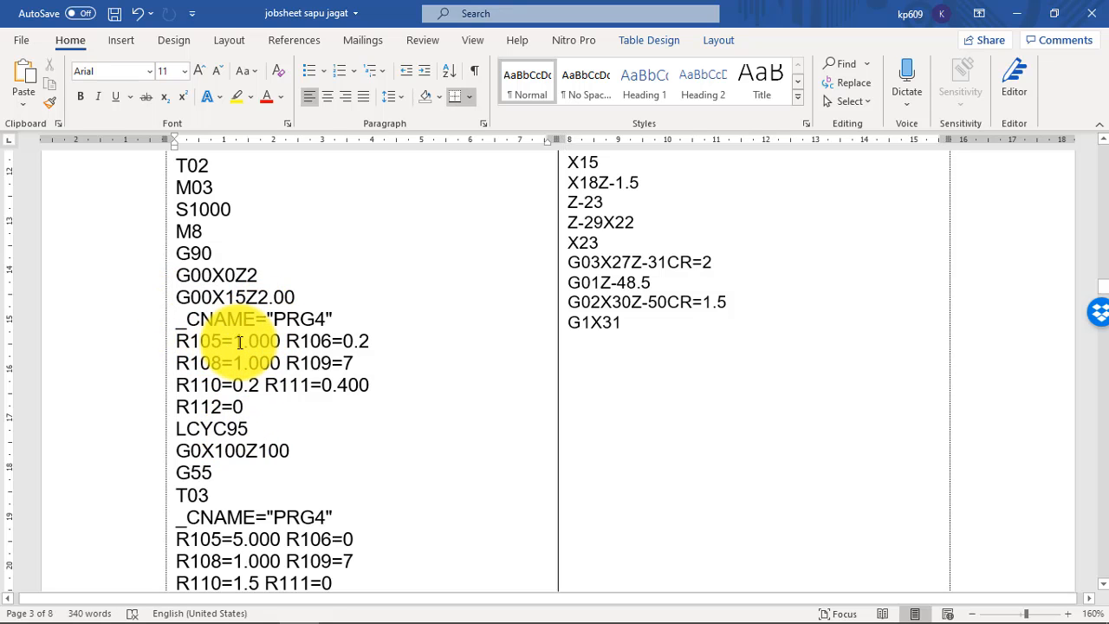
drag(244, 341, 232, 341)
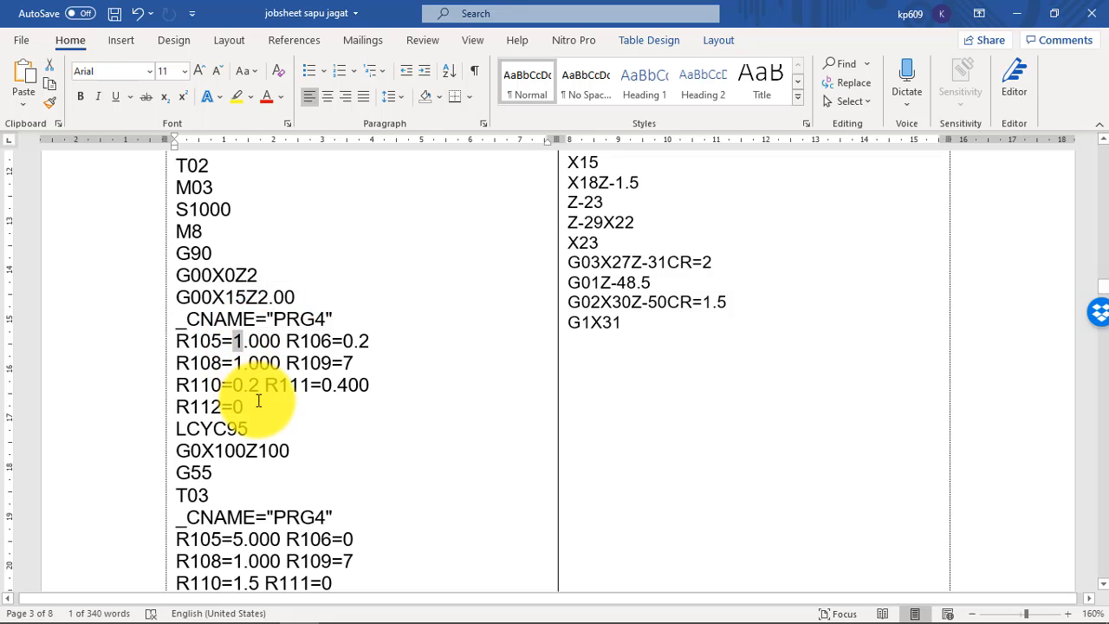
Step: Examine the second cycle's parameters at the end of PRG4.MPF and mark the T02 tool call below G54
scroll(200, 464, down, 2)
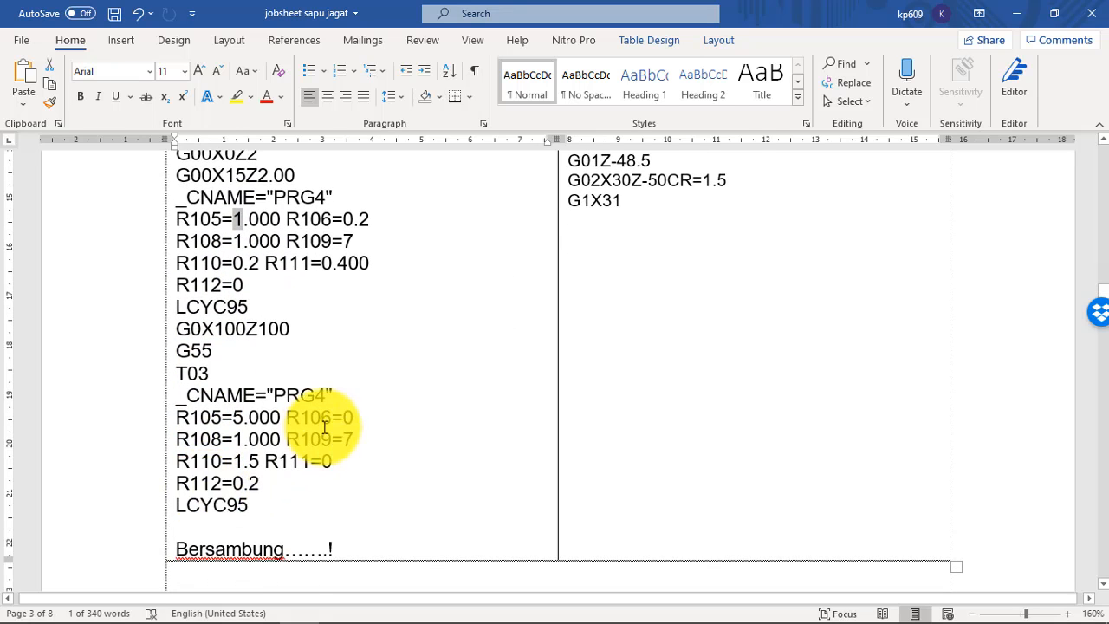
scroll(334, 420, up, 1)
scroll(343, 418, up, 1)
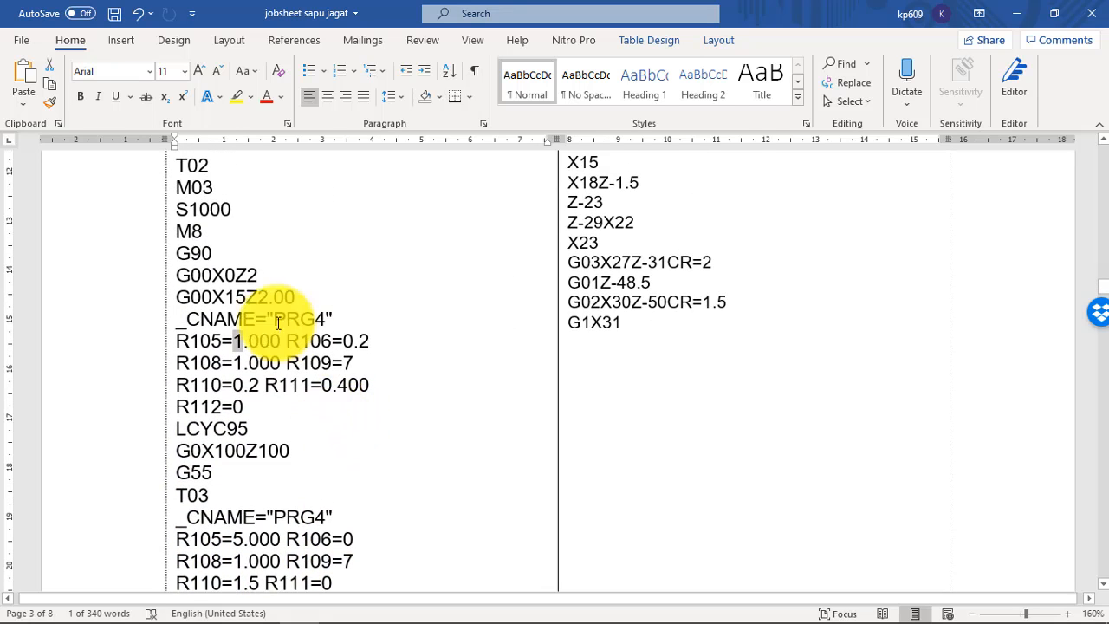
scroll(210, 227, up, 1)
double_click(191, 226)
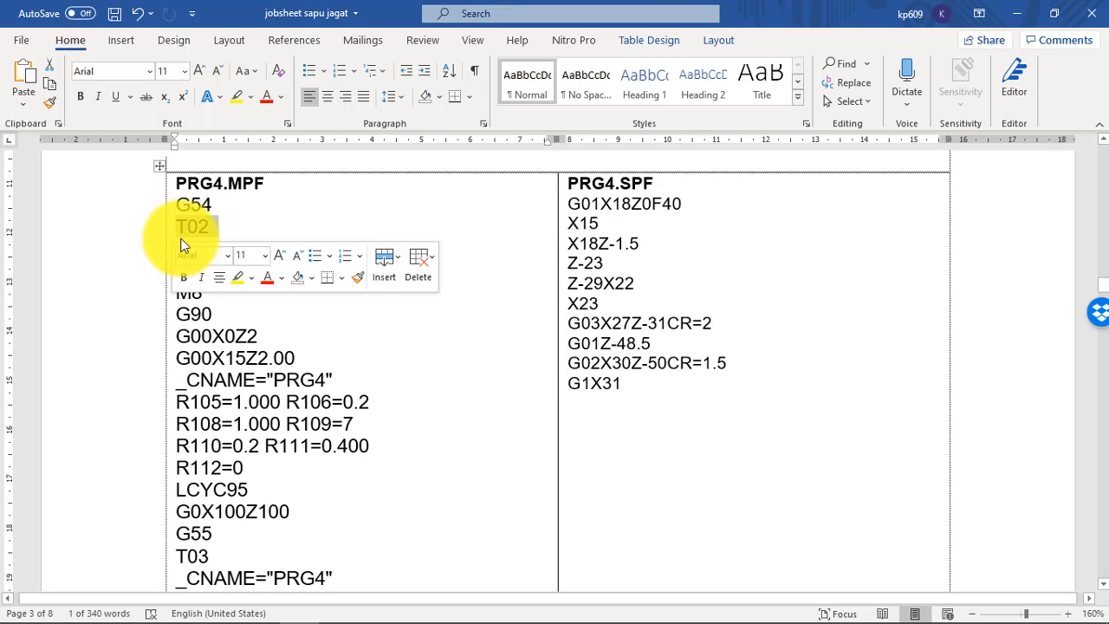
click(255, 390)
Step: Mark the G0X100Z100 retract line after the first LCYC95 in PRG4.MPF and review it against the workpiece drawing
scroll(234, 436, down, 2)
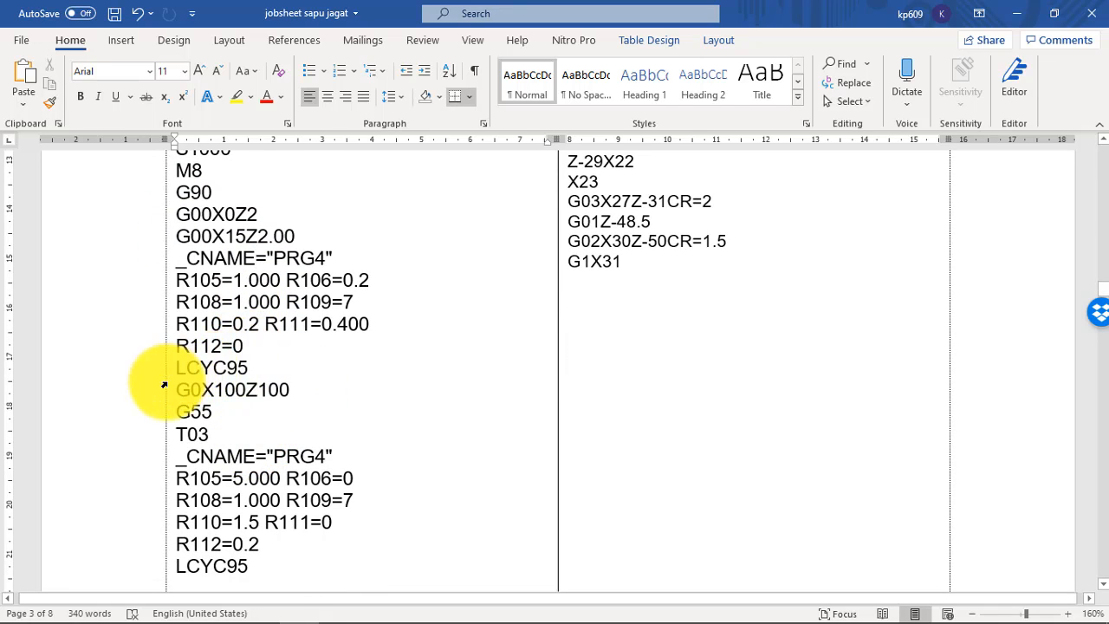
drag(179, 397, 297, 400)
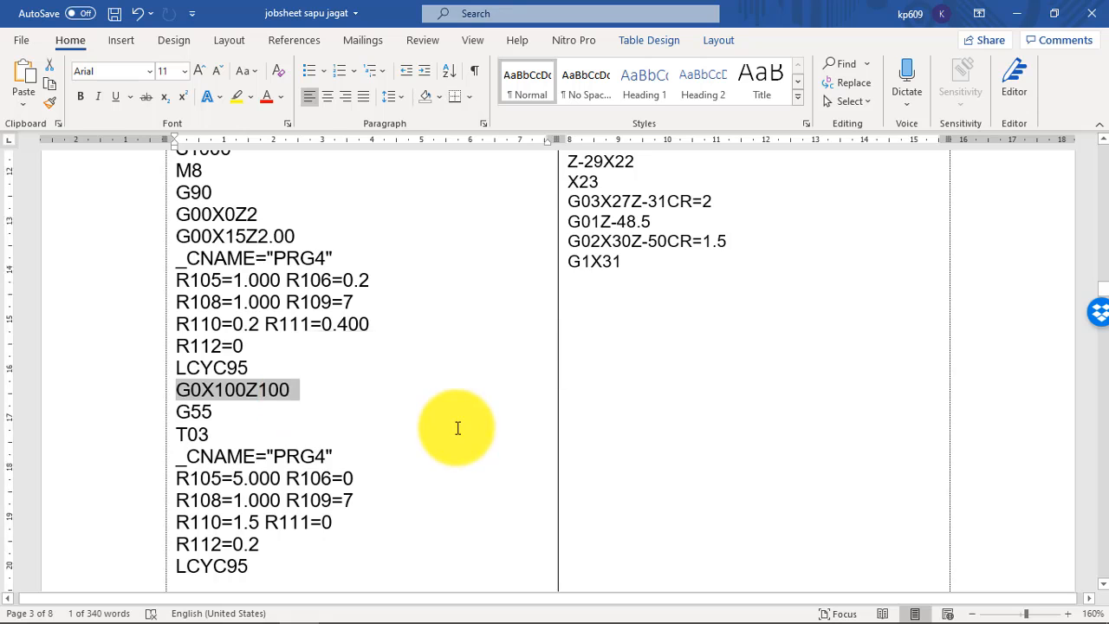
scroll(424, 426, up, 3)
scroll(706, 286, up, 5)
scroll(707, 286, down, 3)
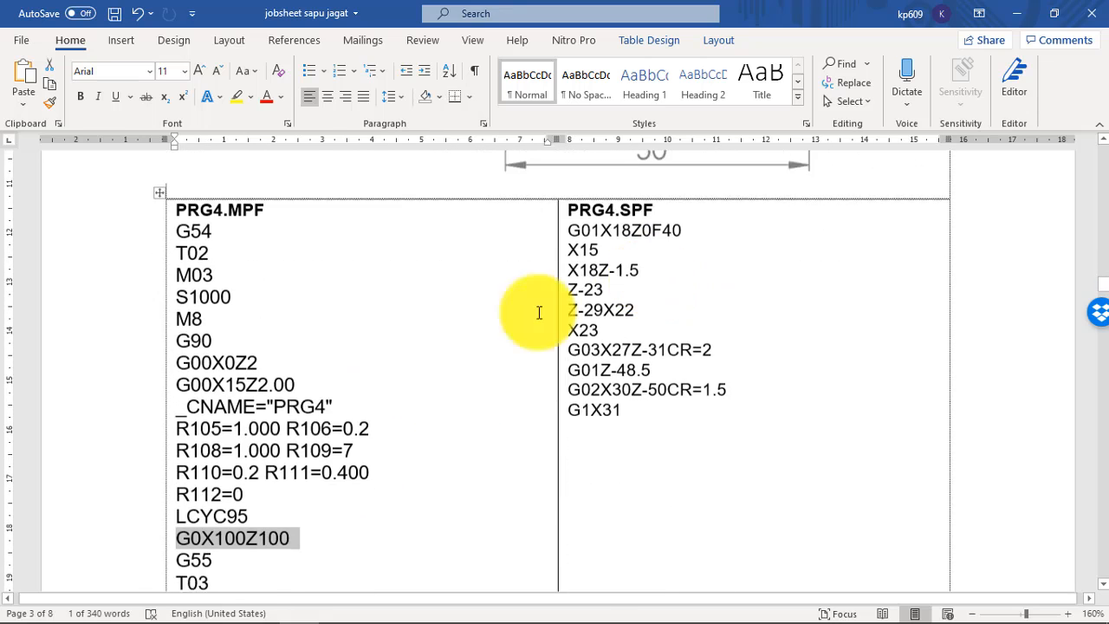
scroll(576, 322, up, 8)
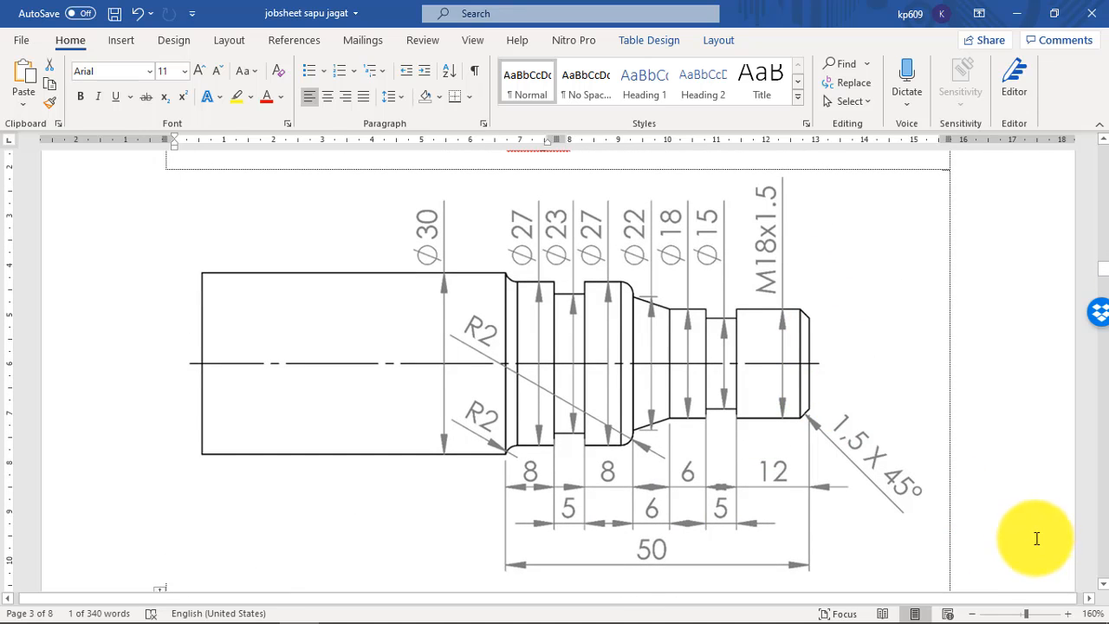
Step: Mark the T03 tool call below G55 in PRG4.MPF
scroll(421, 462, down, 10)
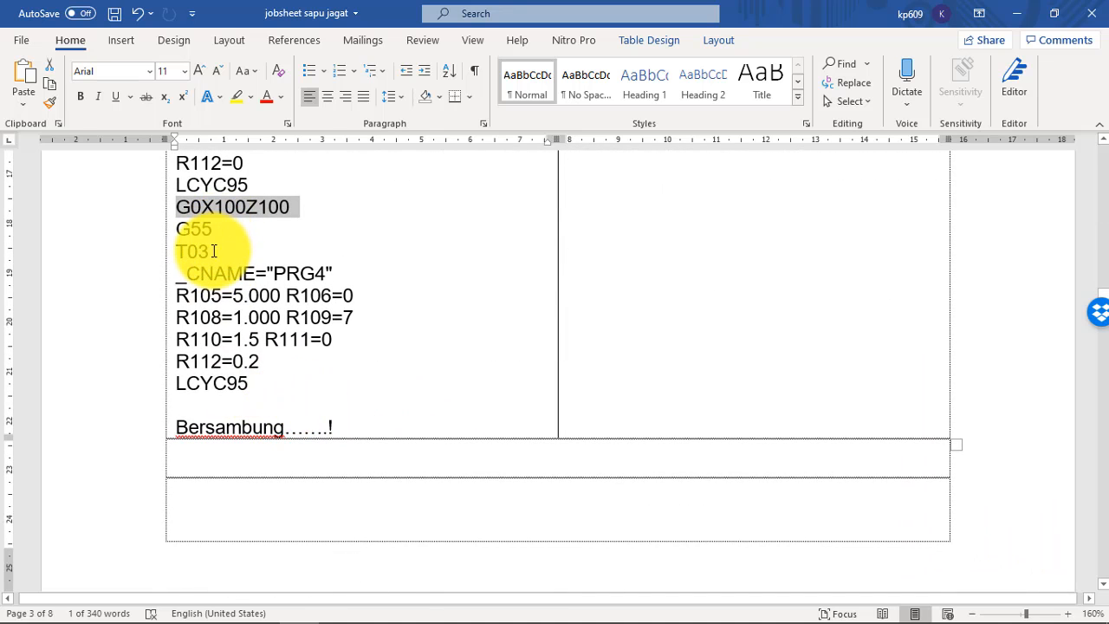
drag(209, 251, 176, 252)
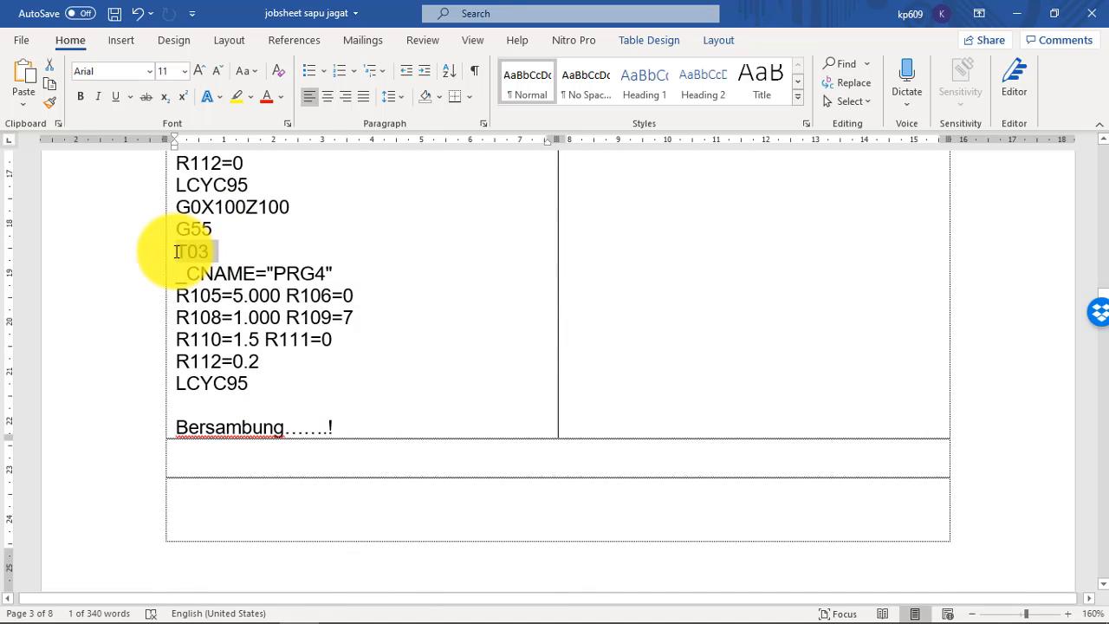
Step: Mark the cycle block below T03 in PRG4.MPF, from _CNAME="PRG4" to LCYC95
click(281, 295)
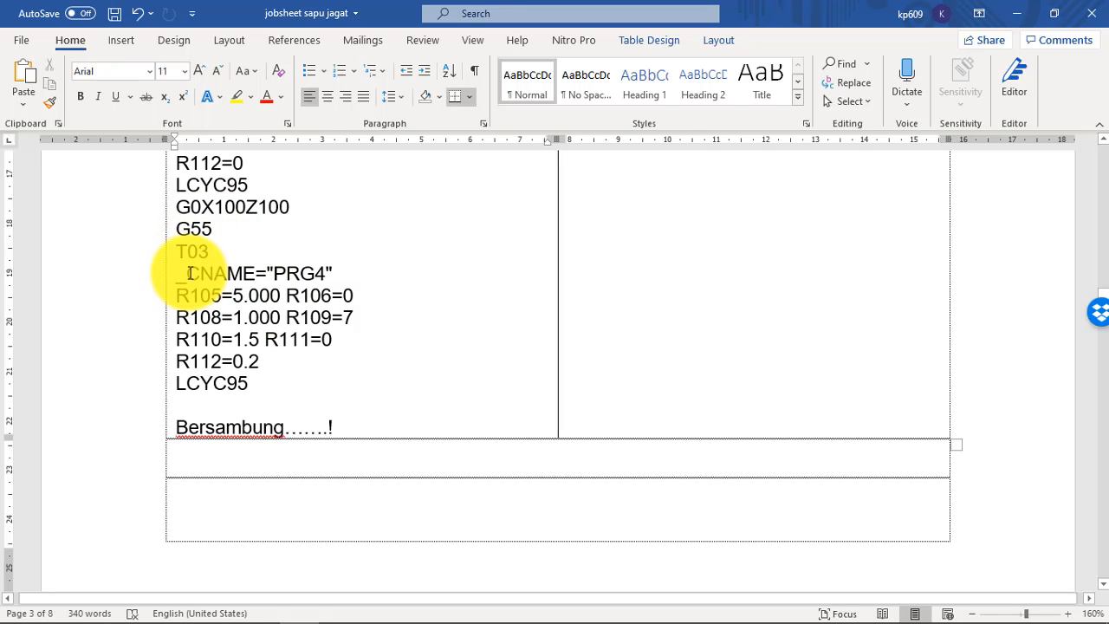
drag(180, 271, 262, 387)
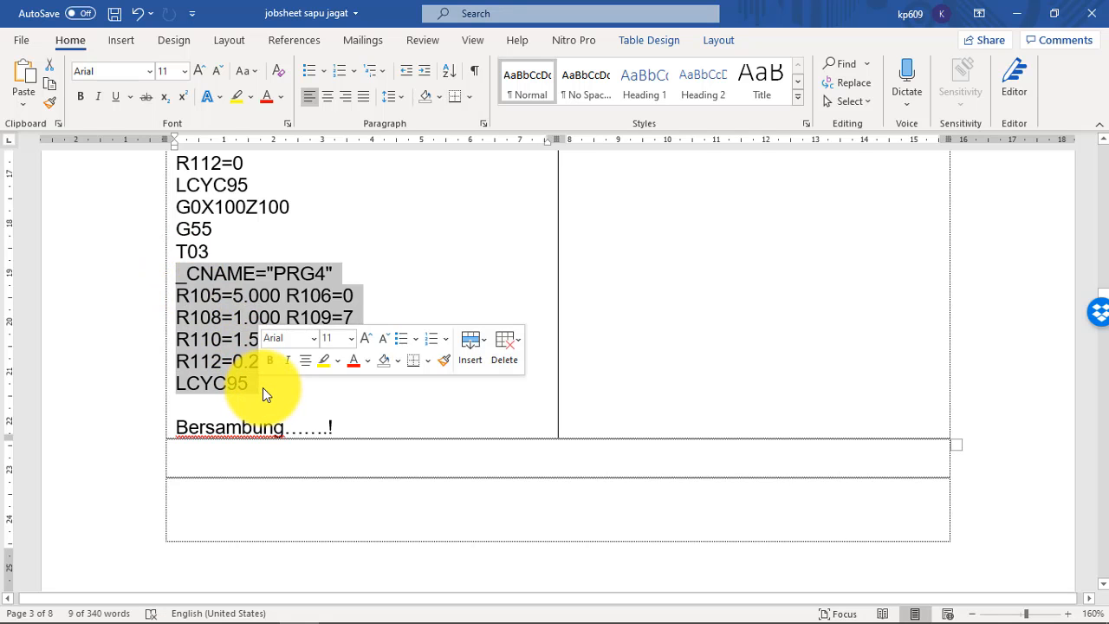
click(263, 387)
Step: Review the PRG4.MPF and PRG4.SPF listings against the Lcyc 95 workpiece drawing
scroll(383, 434, up, 5)
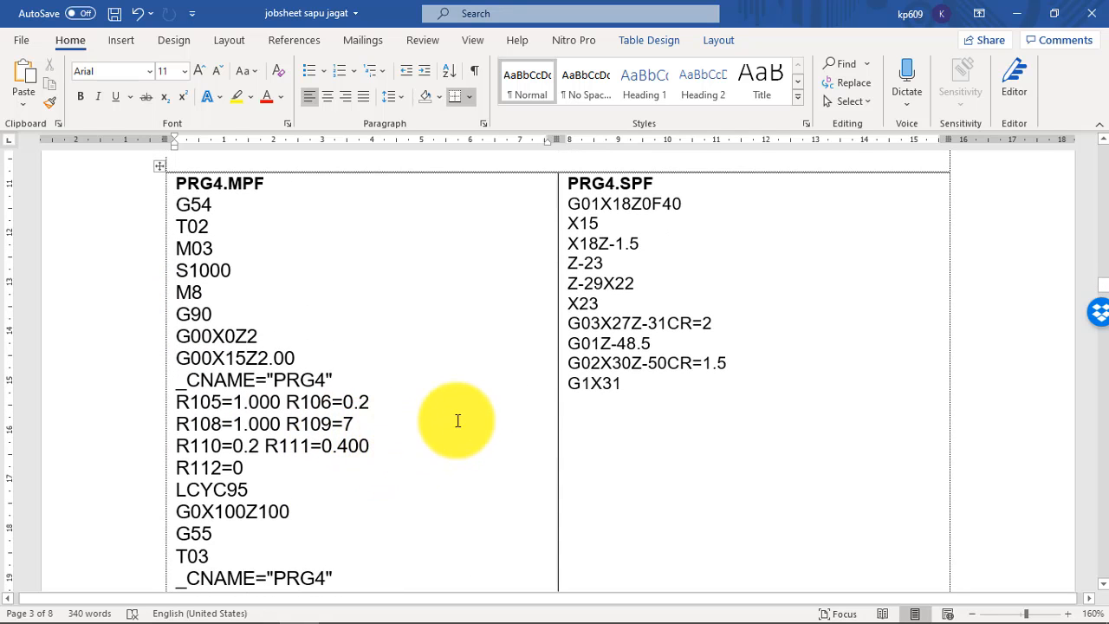
scroll(512, 360, down, 4)
scroll(502, 355, up, 5)
scroll(494, 364, down, 2)
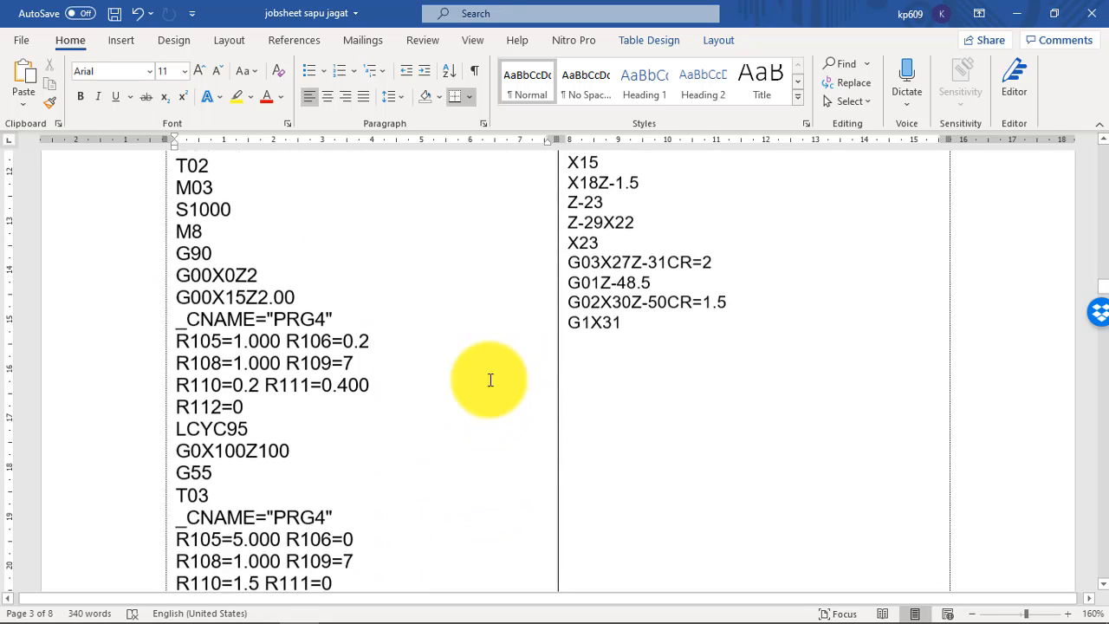
scroll(225, 346, up, 4)
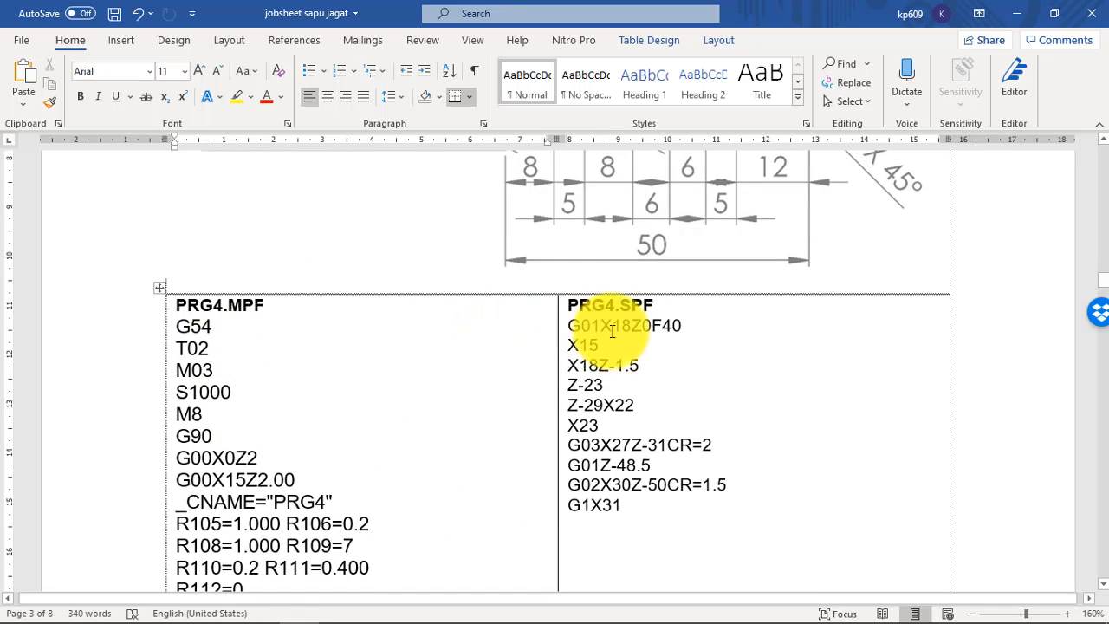
scroll(780, 317, up, 5)
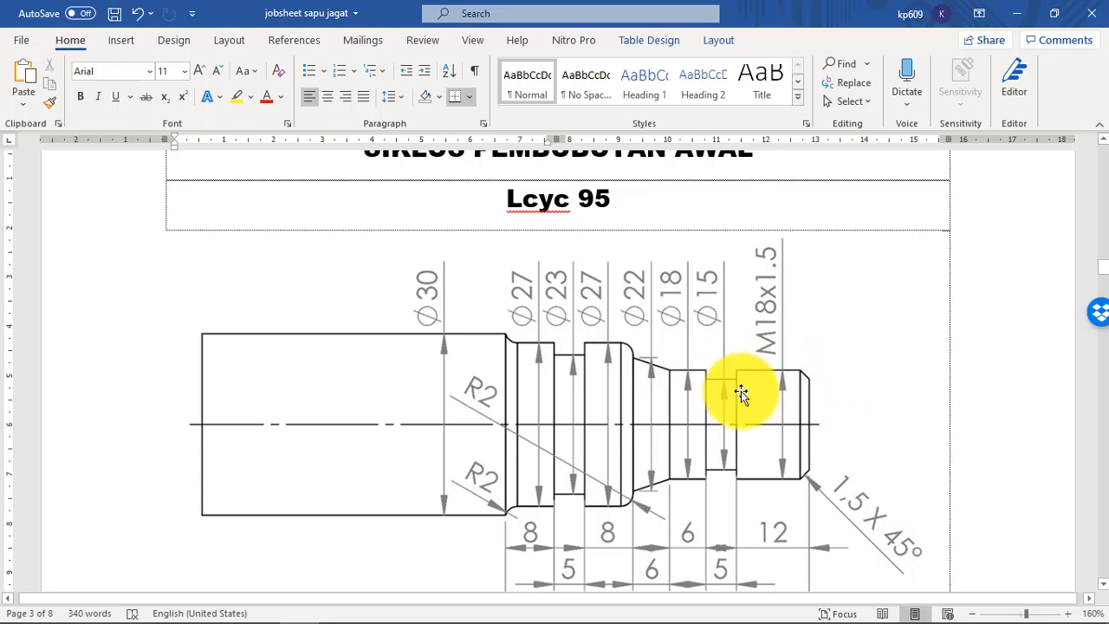
Step: Examine the SIKLUS LCYC93 grooving section, from its groove diagram and parameter list to the G56 program listing
scroll(718, 398, down, 10)
scroll(705, 420, down, 10)
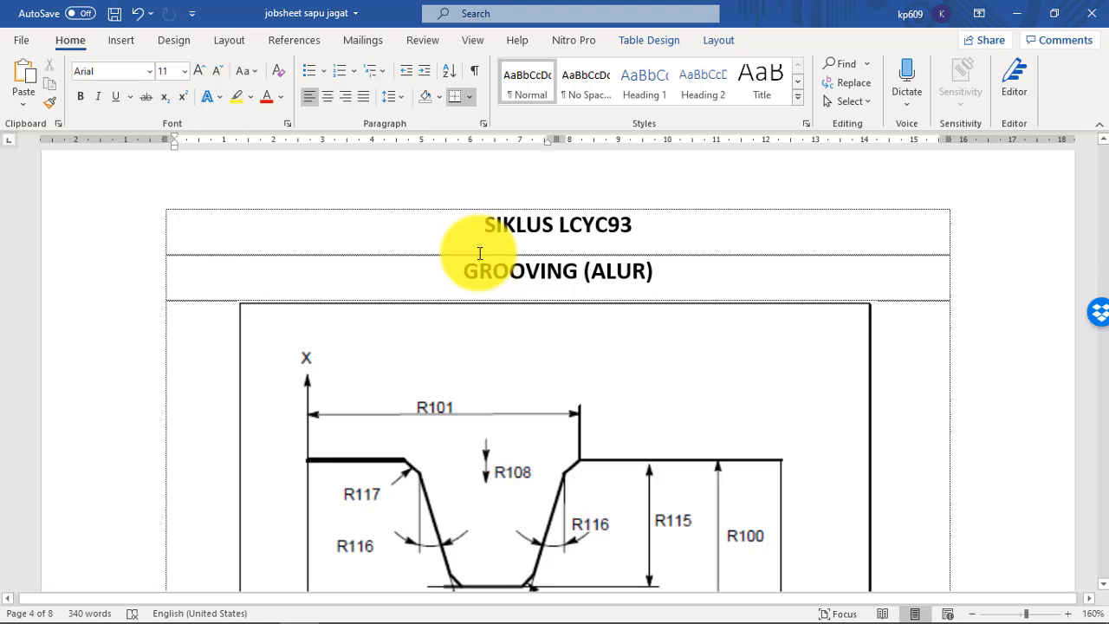
scroll(403, 481, down, 3)
scroll(415, 487, up, 1)
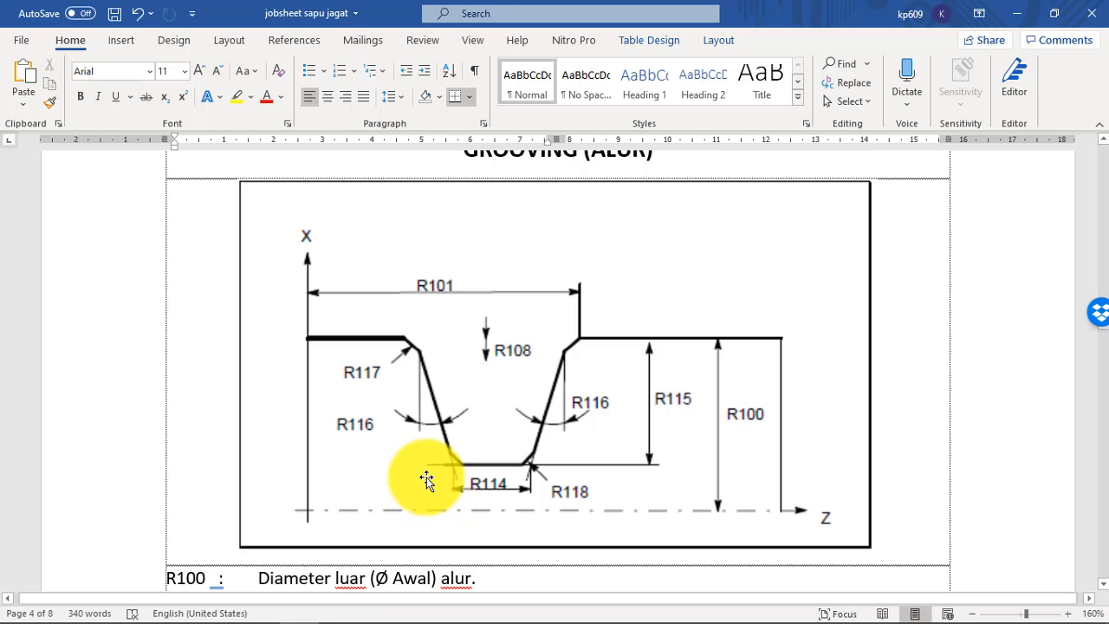
scroll(407, 468, down, 2)
scroll(194, 438, down, 4)
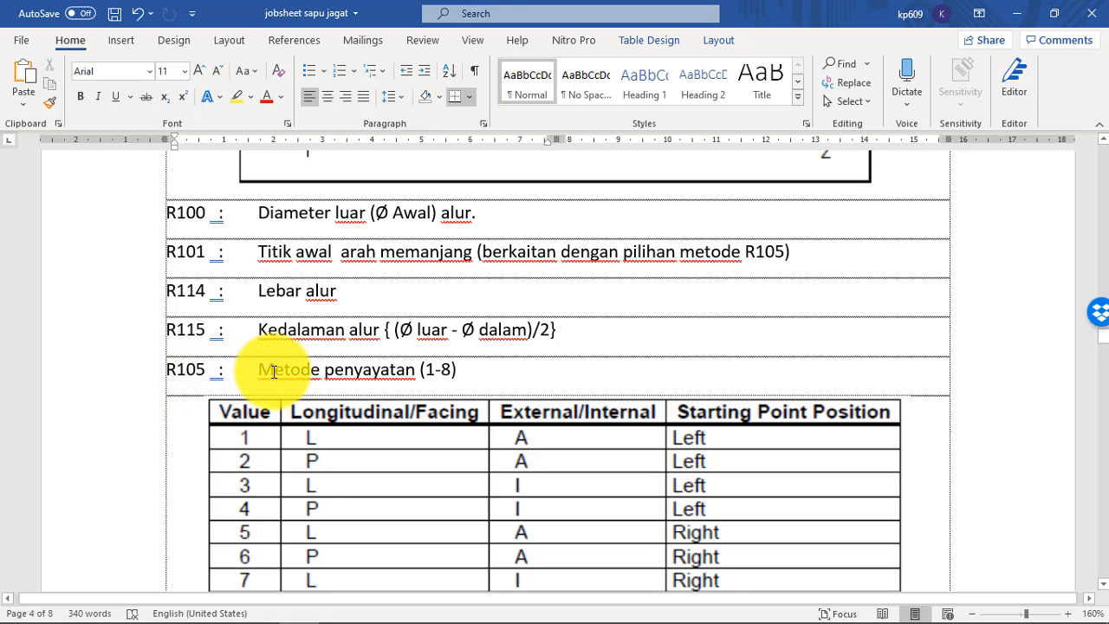
scroll(273, 371, down, 10)
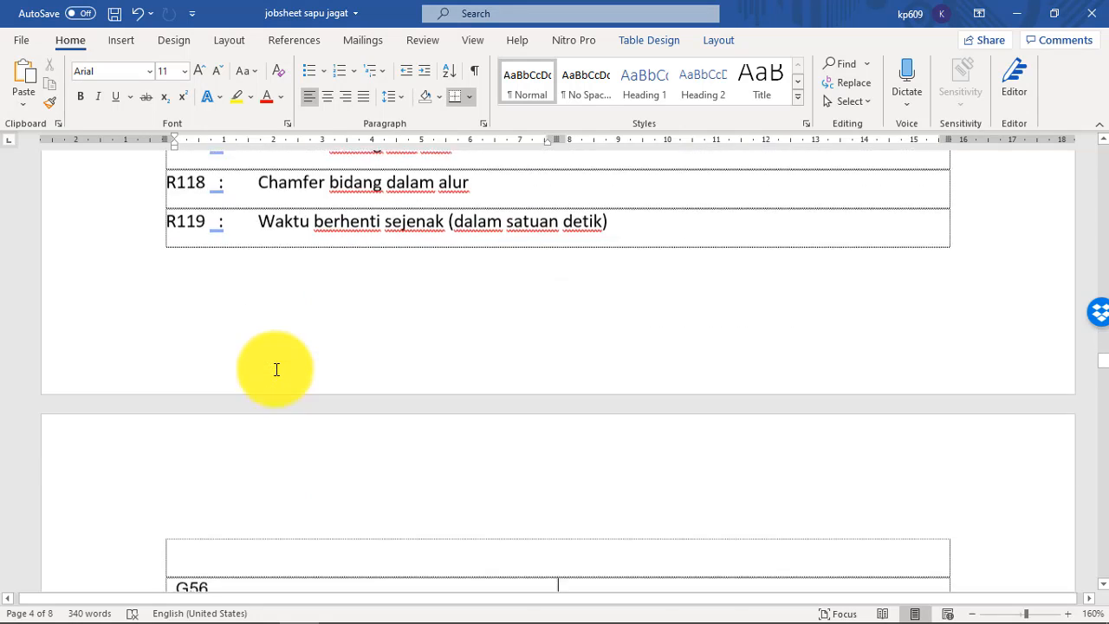
scroll(276, 369, down, 8)
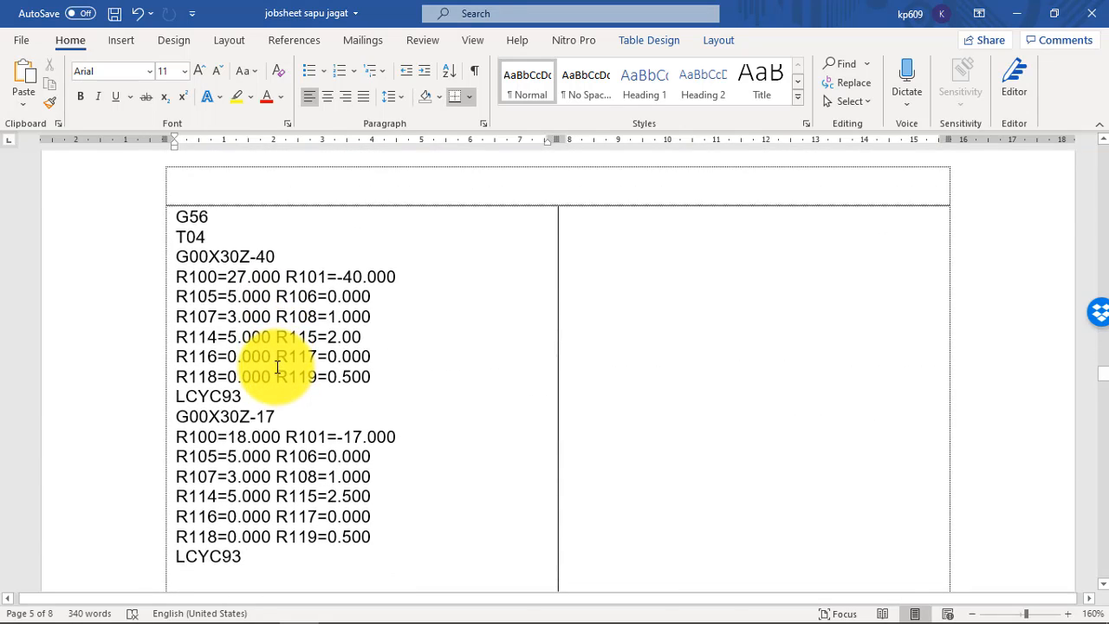
ctrl+scroll(277, 367, down, 3)
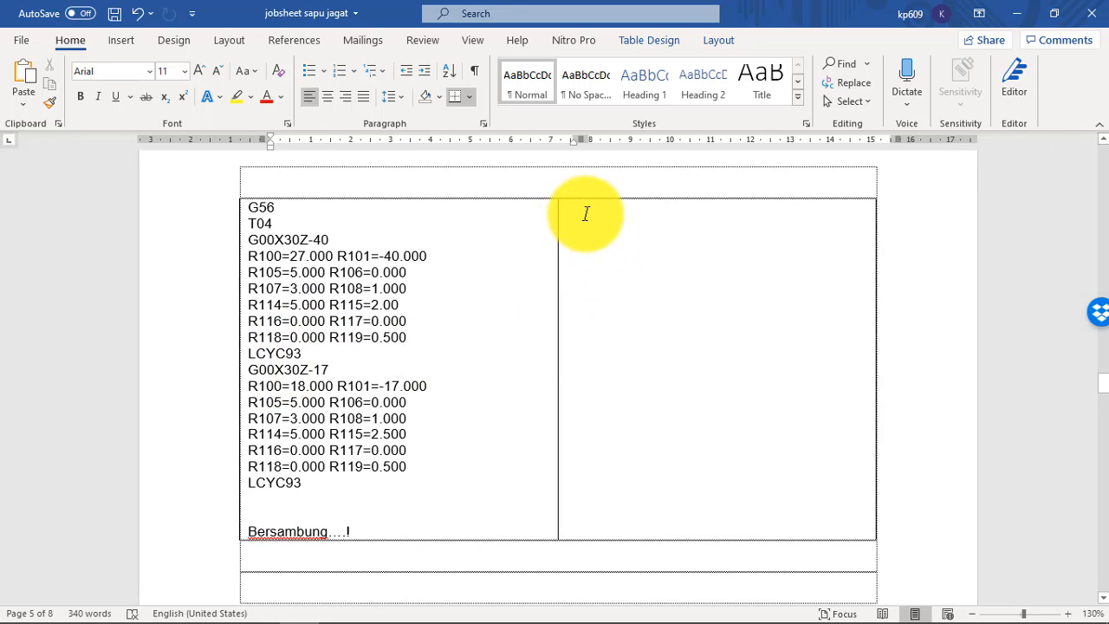
Step: Compare the G56 listing with the PRG4 programs and mark its first LCYC93 parameter block, from R100=27.000 to R119=0.500
click(590, 211)
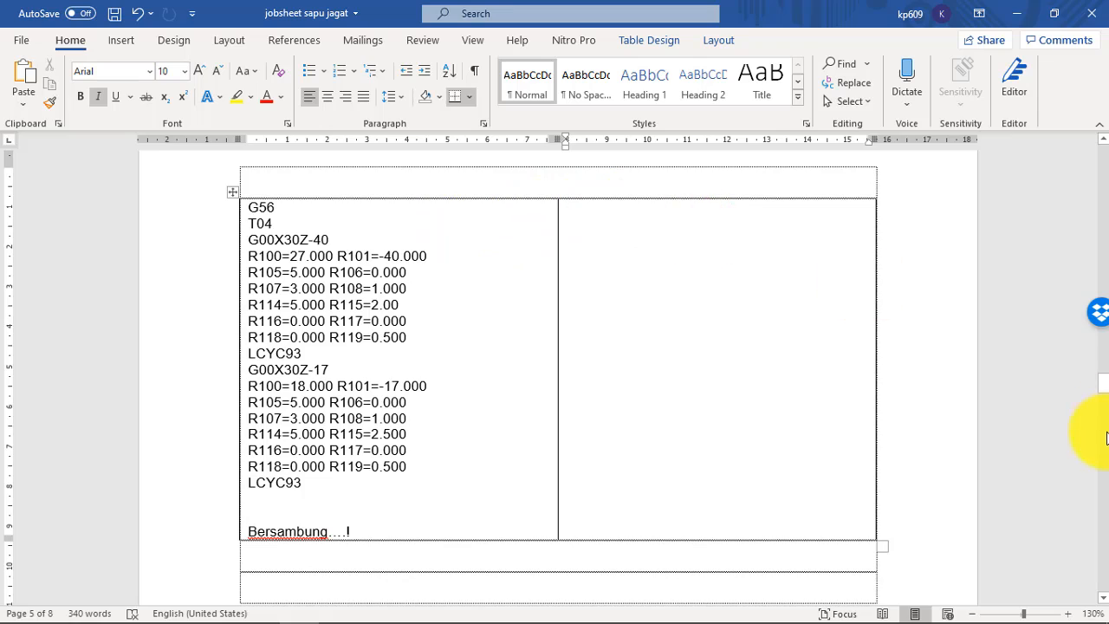
drag(1105, 385, 1082, 291)
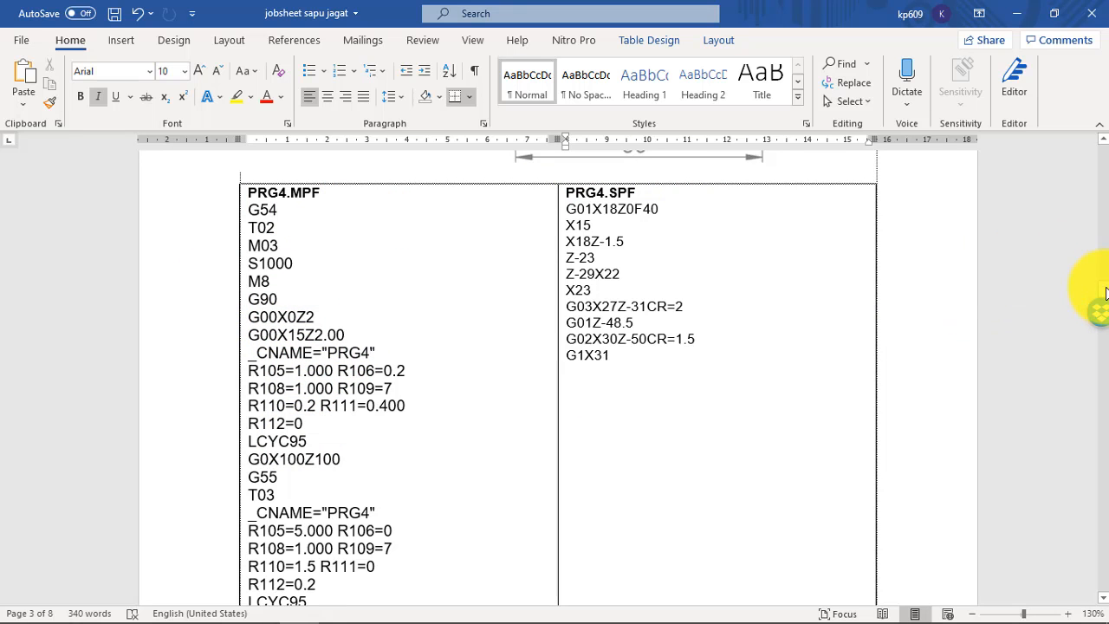
drag(1104, 293, 1101, 384)
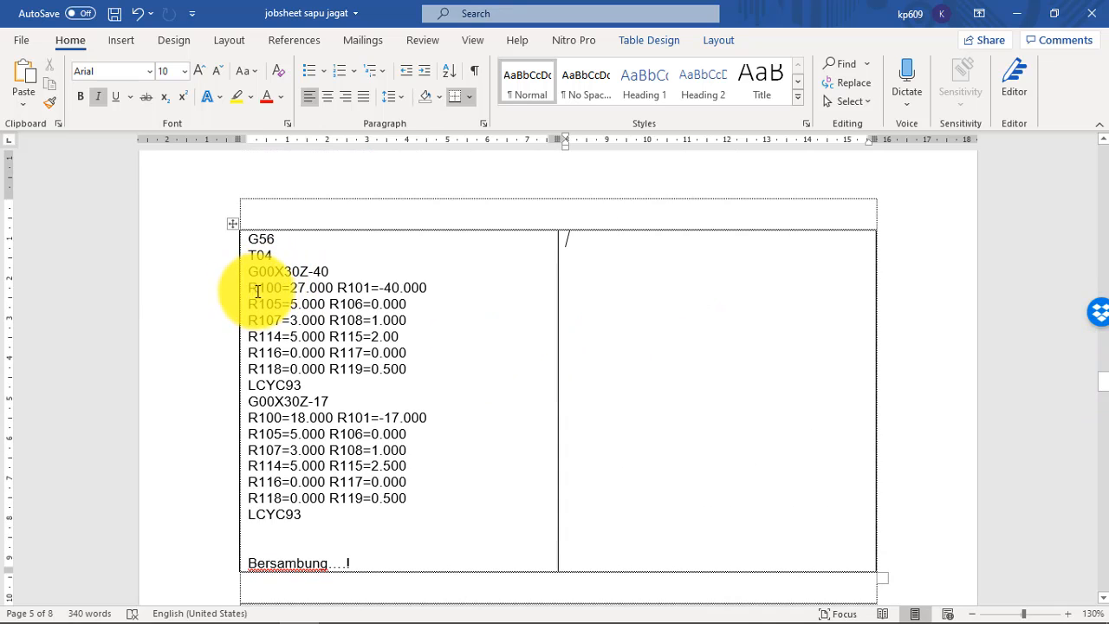
drag(257, 292, 401, 369)
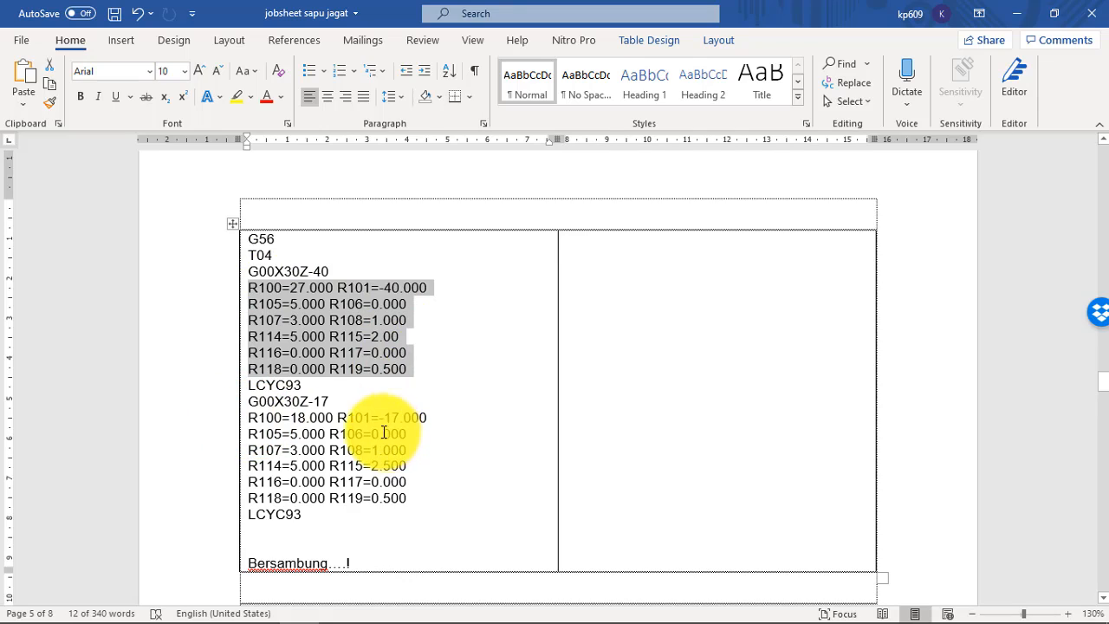
Step: Examine the LCYC93 definitions of R100, R101, R114 and R115 against the groove diagram
scroll(381, 416, up, 3)
scroll(376, 394, down, 12)
scroll(383, 390, up, 3)
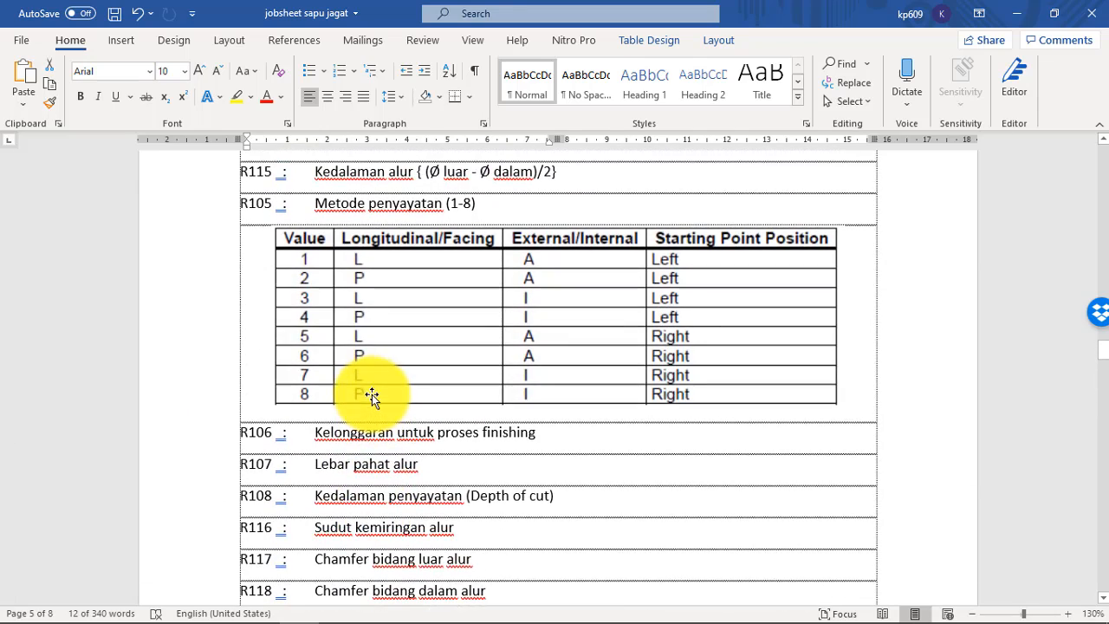
scroll(371, 394, up, 3)
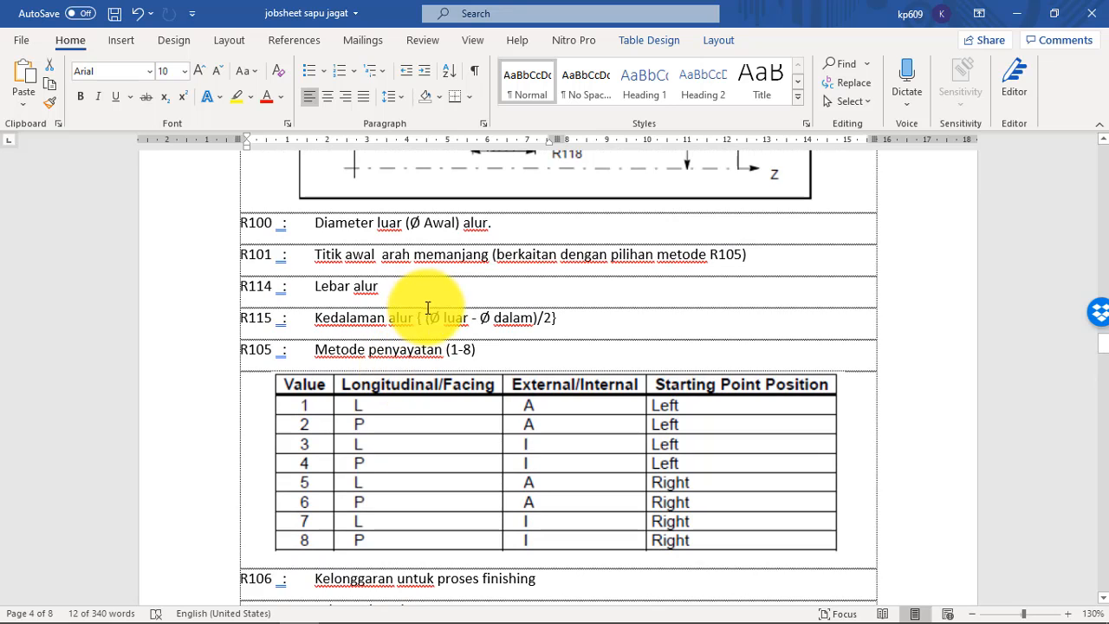
scroll(428, 308, up, 4)
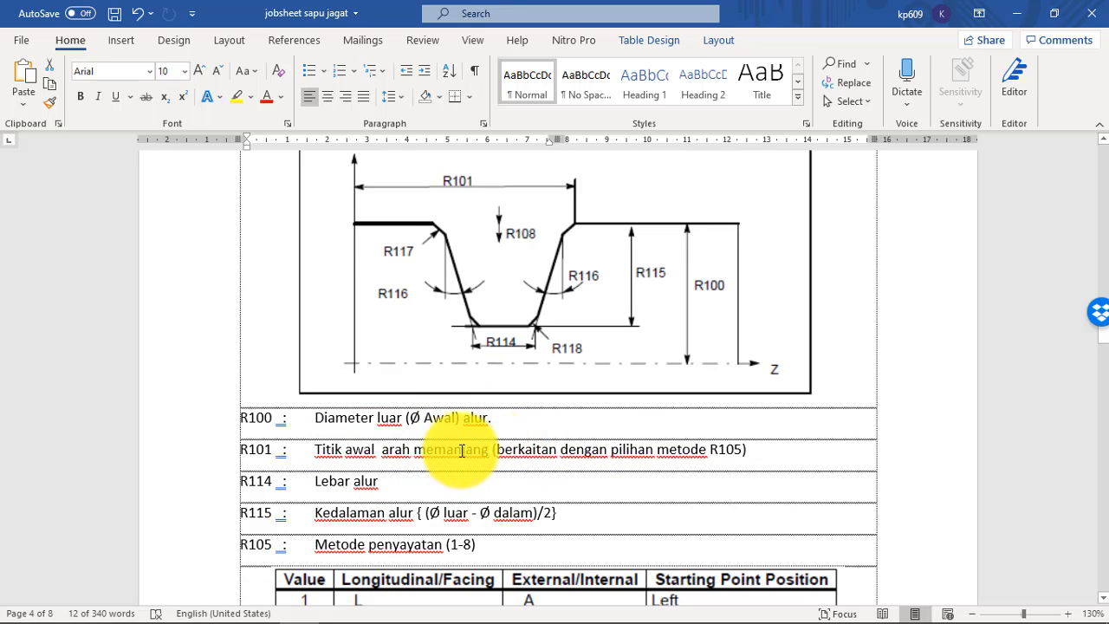
scroll(567, 450, up, 1)
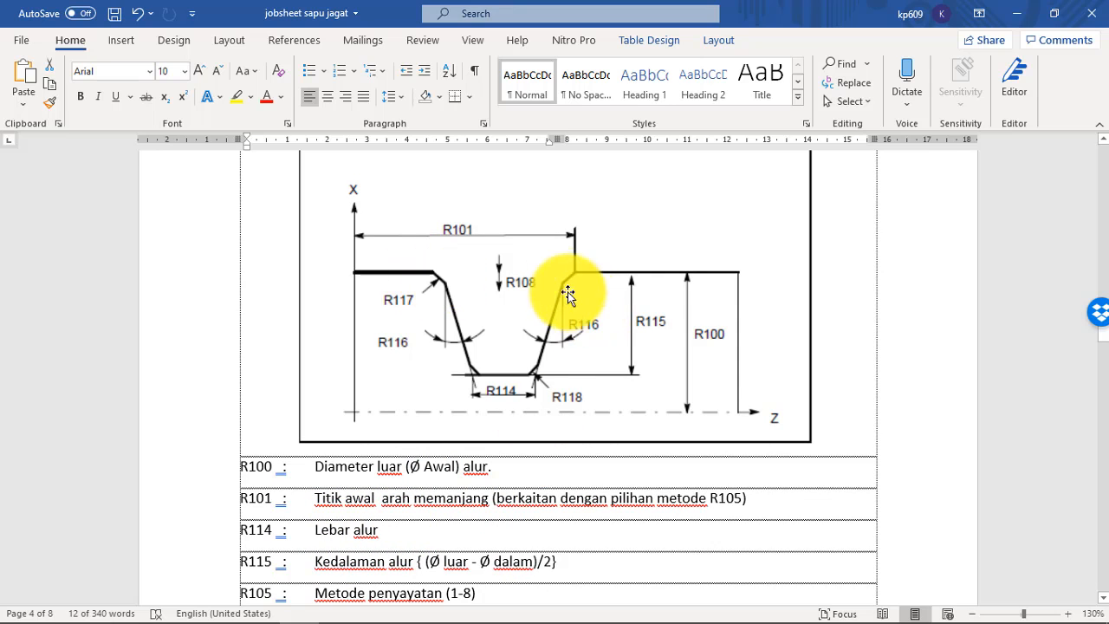
scroll(528, 371, down, 2)
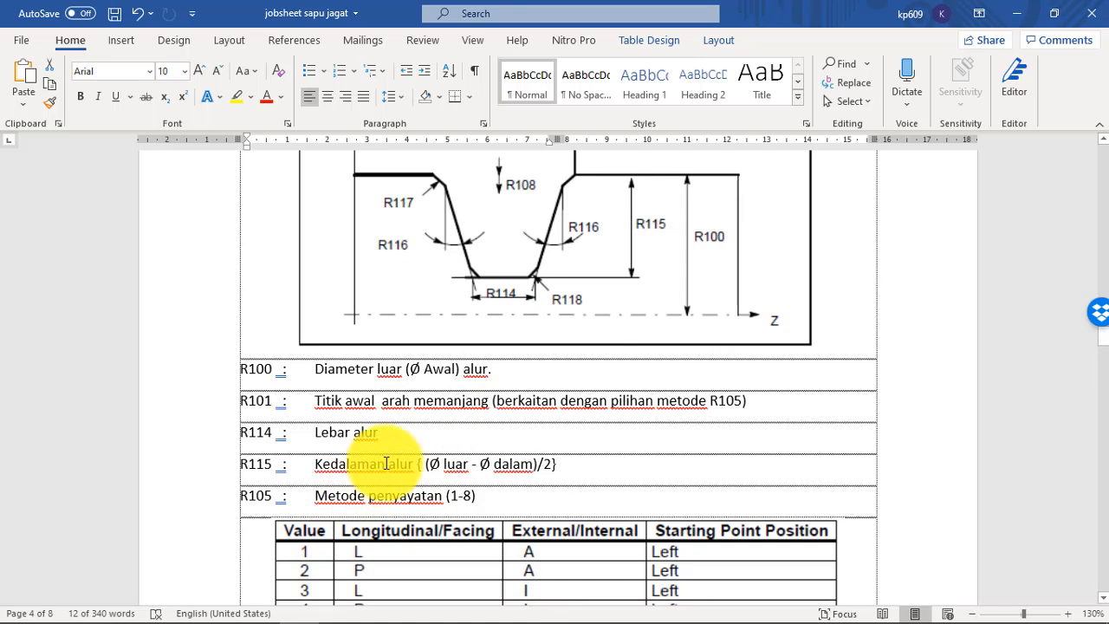
scroll(611, 286, up, 1)
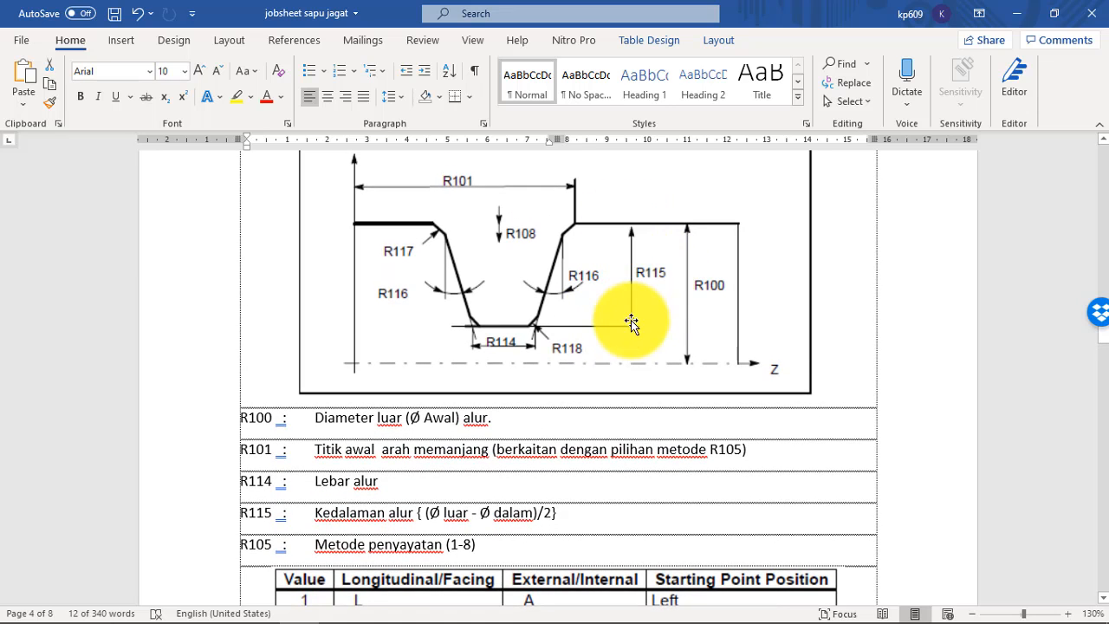
Step: Examine the R105 machining method table and relate its starting point positions to the groove diagram
scroll(618, 324, down, 2)
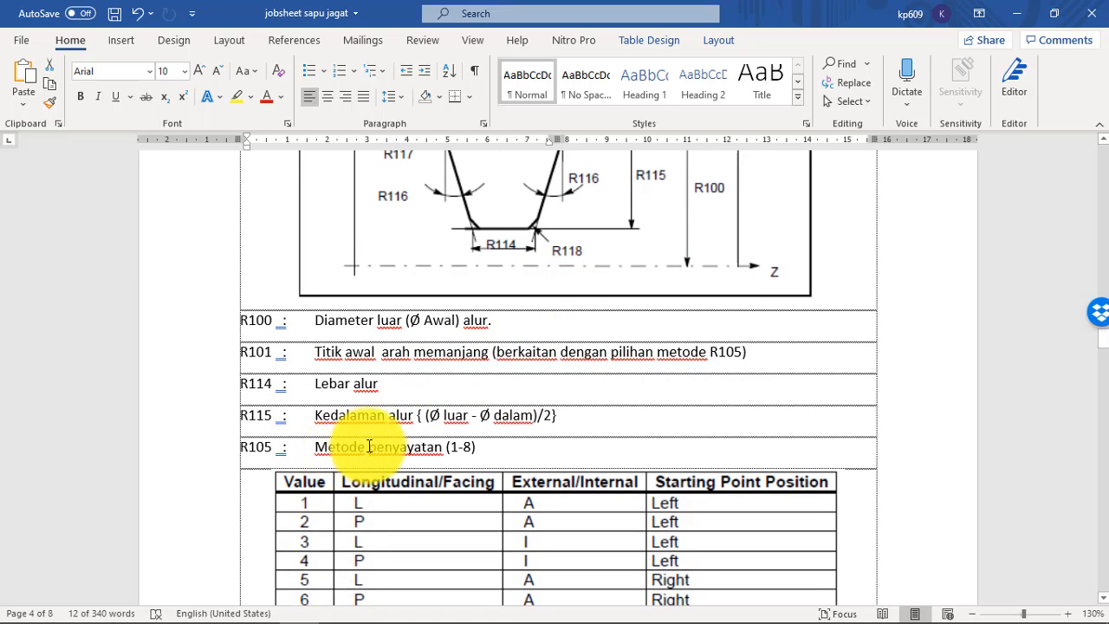
scroll(381, 444, down, 2)
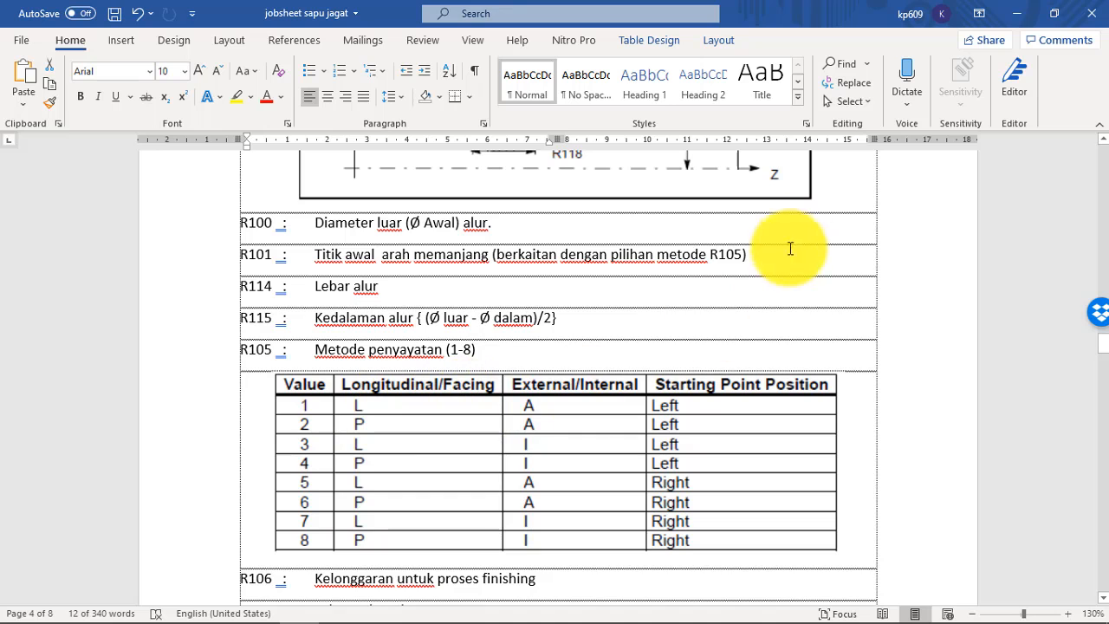
scroll(762, 269, up, 3)
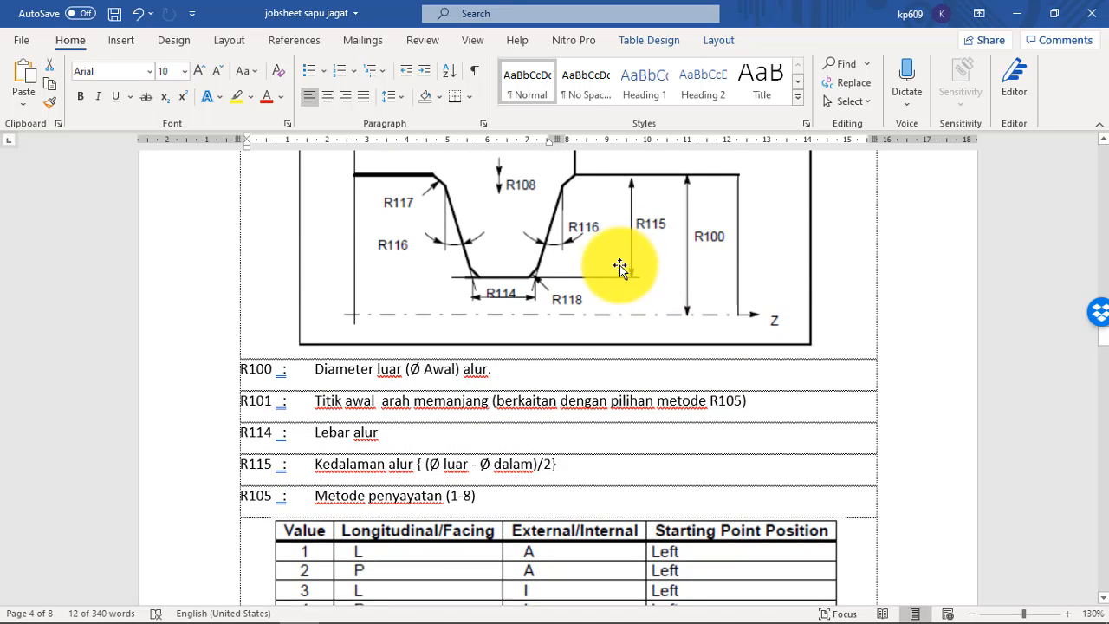
scroll(610, 267, down, 2)
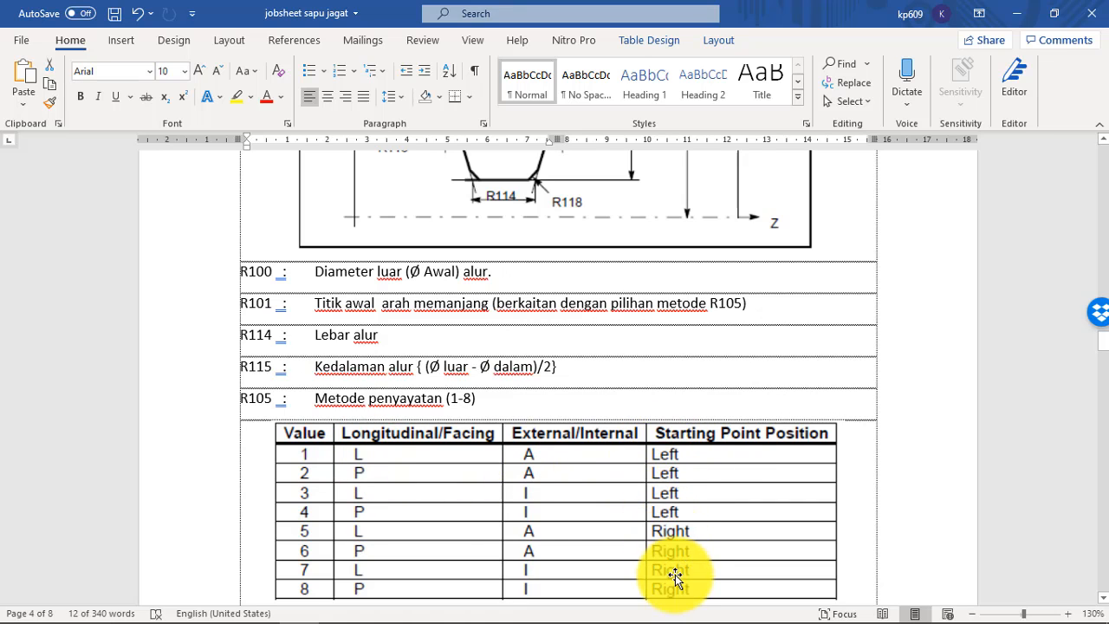
scroll(673, 571, up, 3)
scroll(673, 571, down, 6)
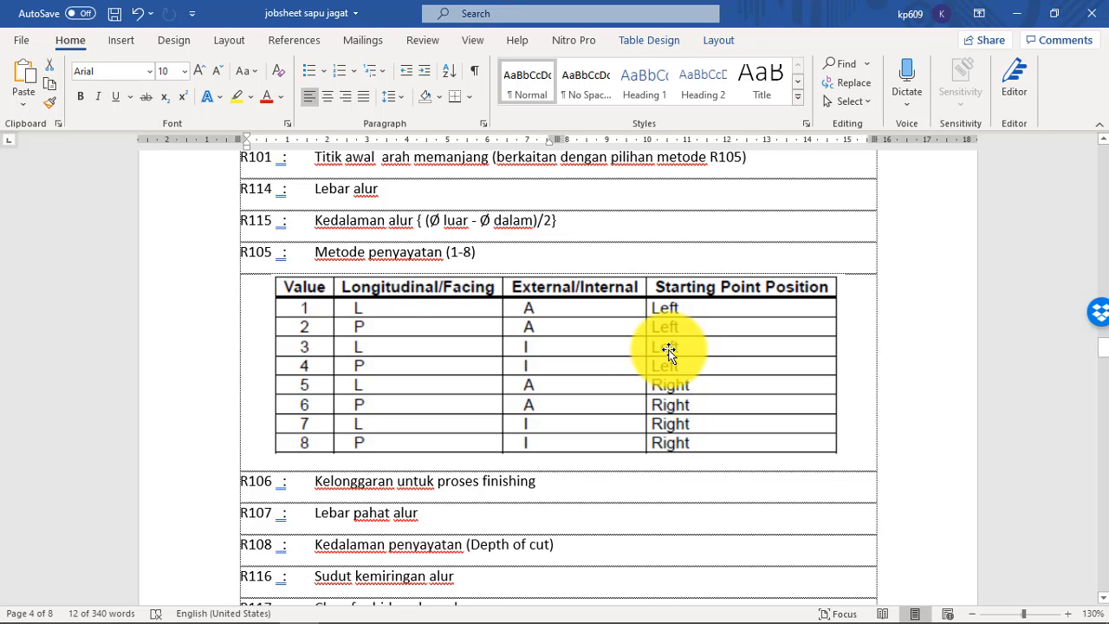
scroll(668, 350, up, 6)
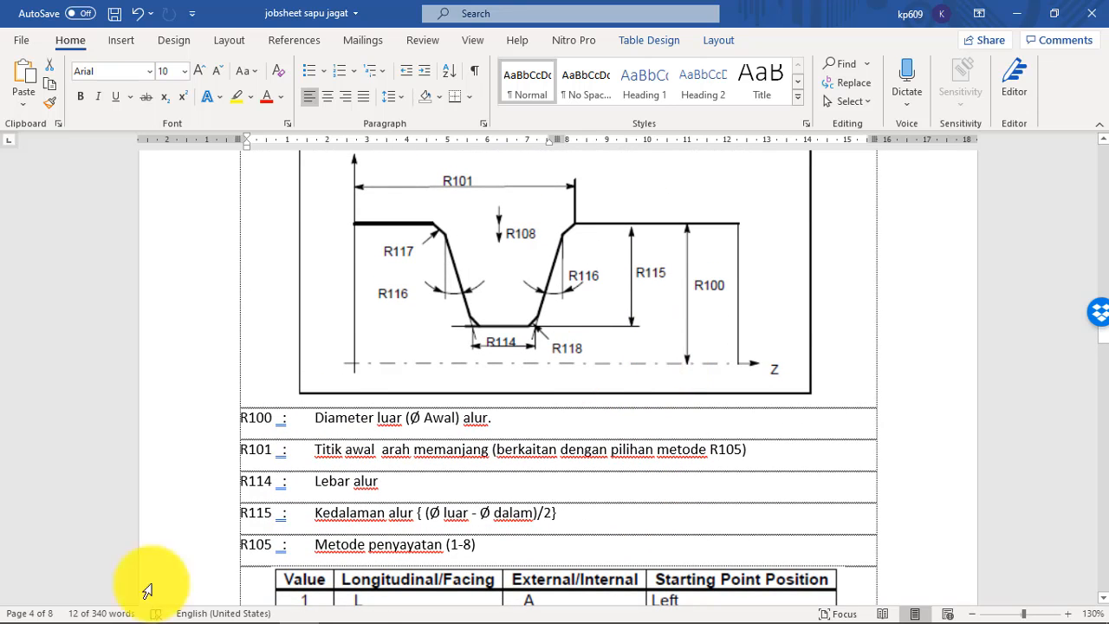
Step: Switch to Chrome and search Google for images of "pahat alur" in a new tab
mouse_move(156, 620)
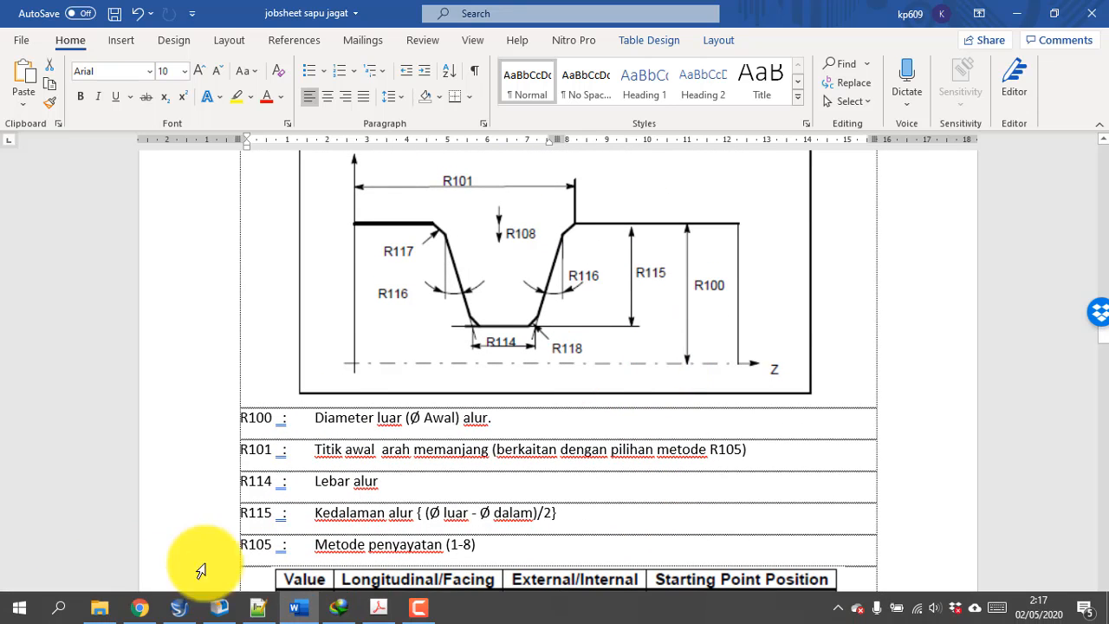
click(142, 608)
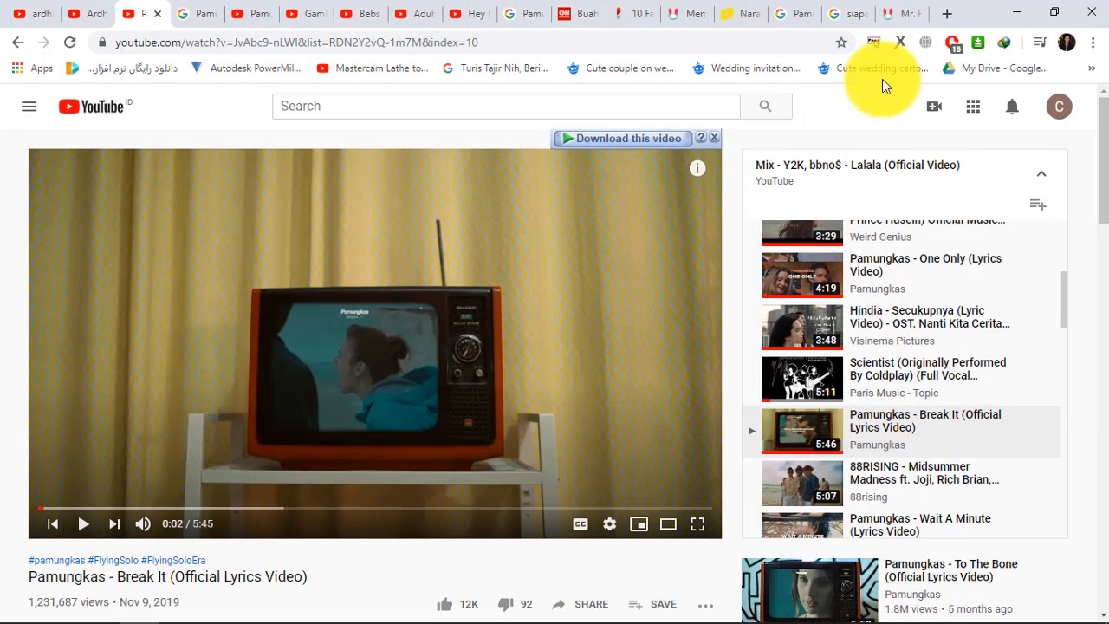
click(946, 14)
click(496, 327)
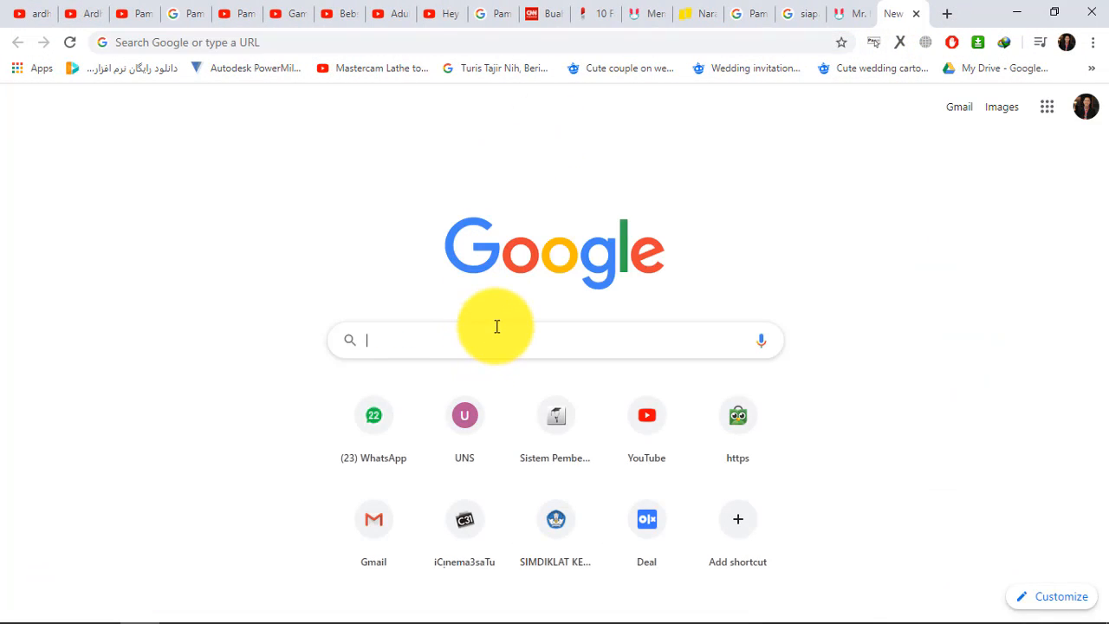
text(pa)
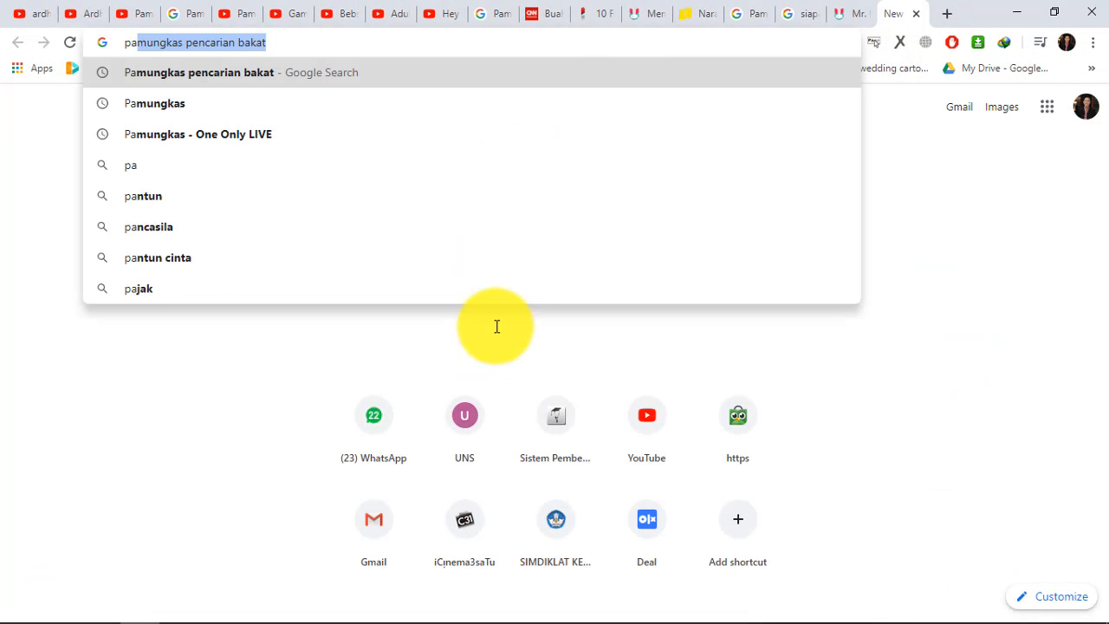
text(hat alur)
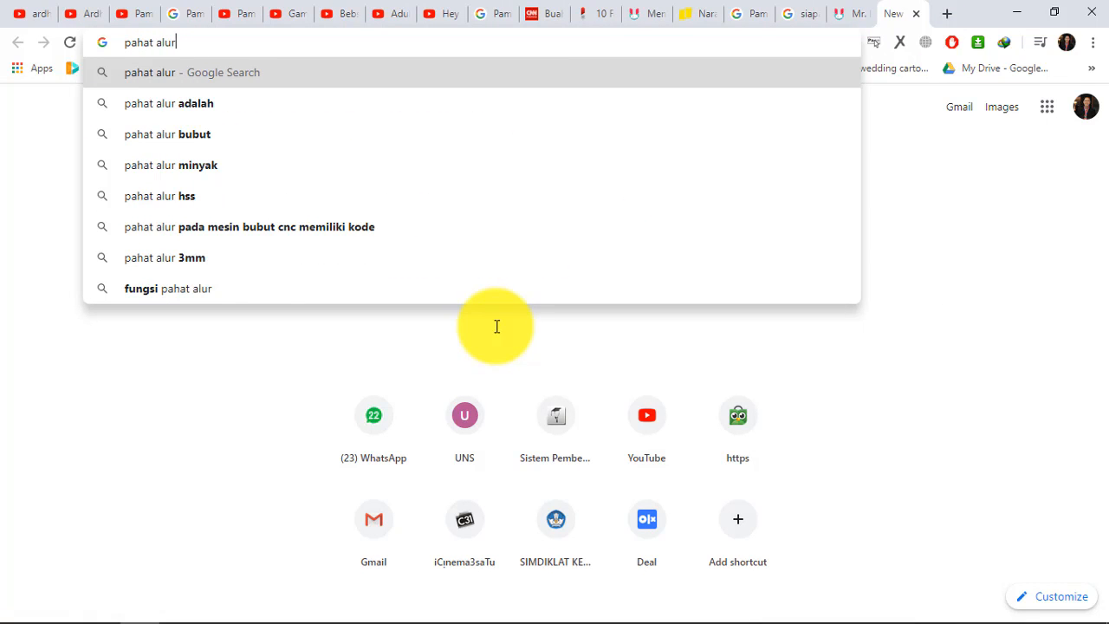
key(Return)
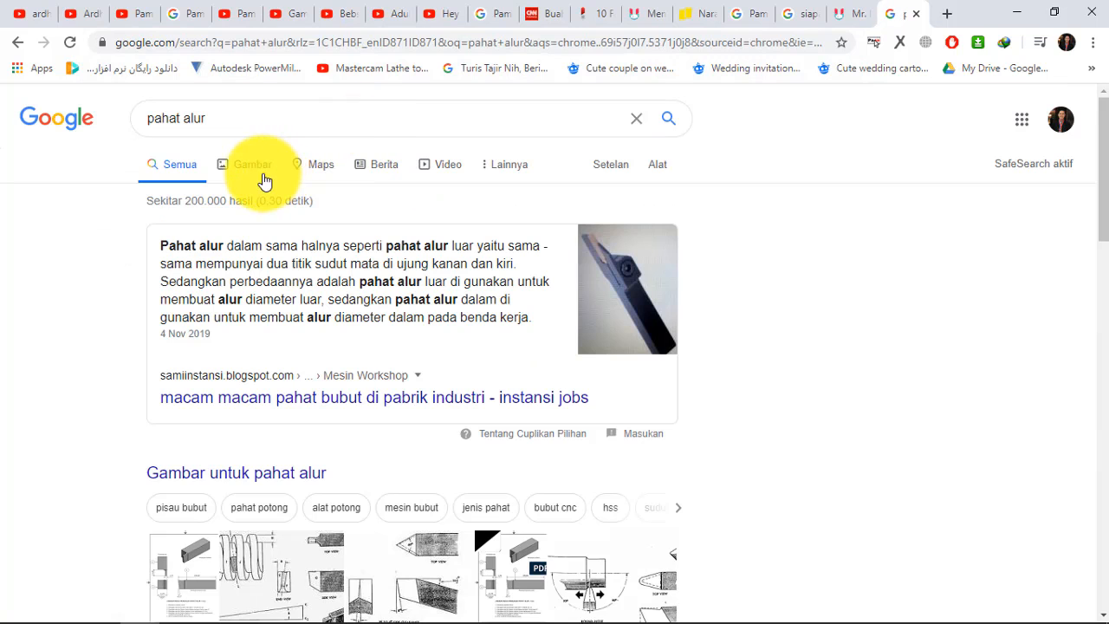
click(254, 173)
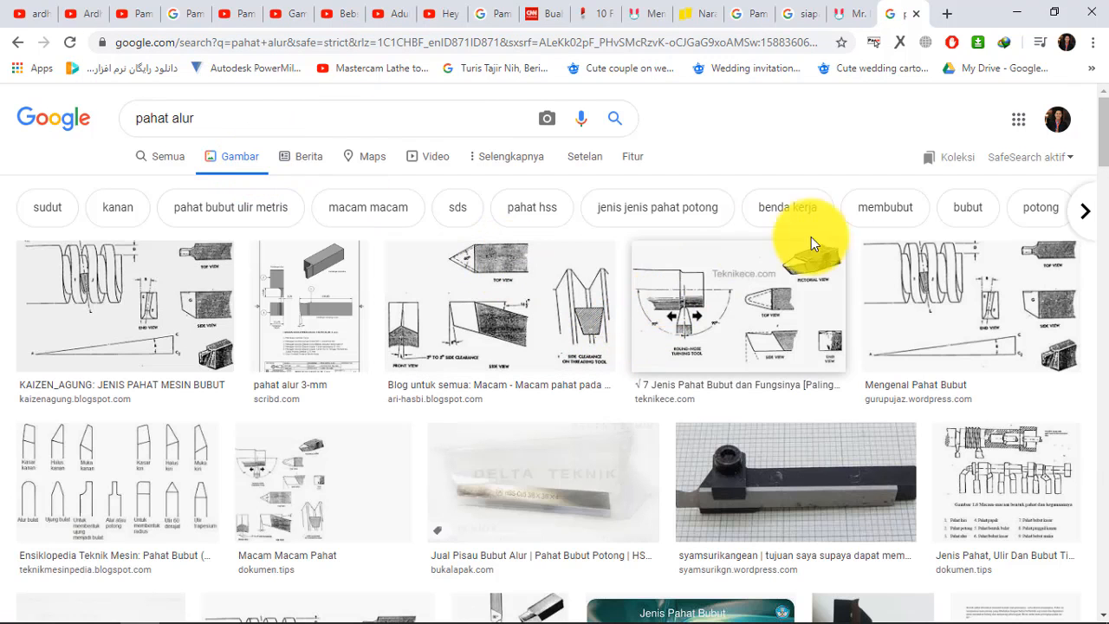
Step: Browse the "pahat alur" image results and preview the picture of lathe tool types by shape and function
scroll(892, 268, down, 4)
scroll(862, 297, down, 4)
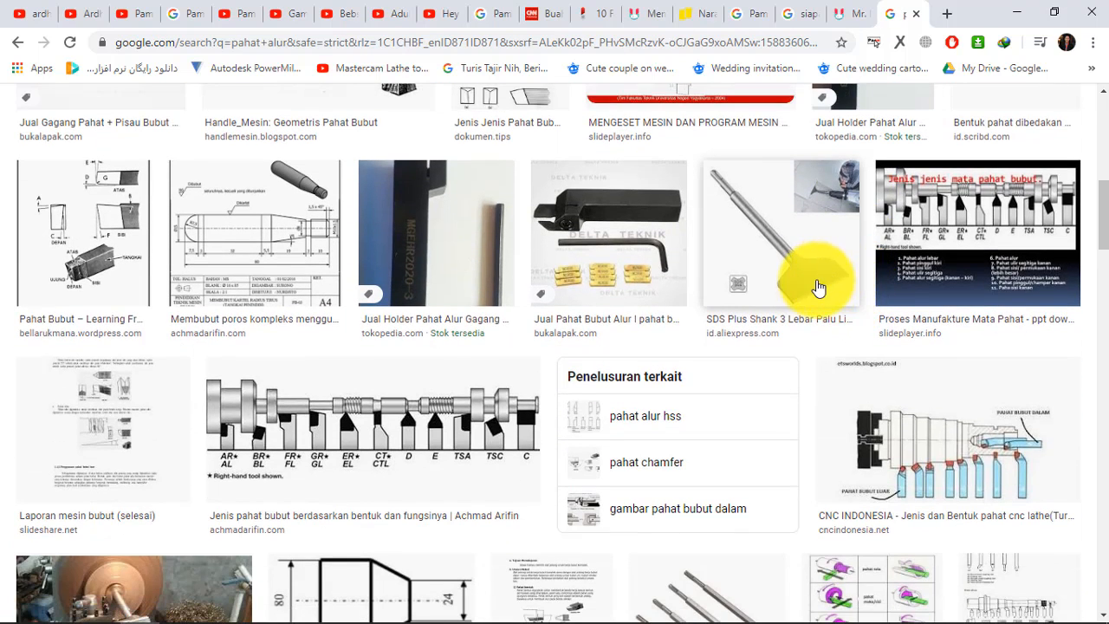
click(528, 426)
click(967, 173)
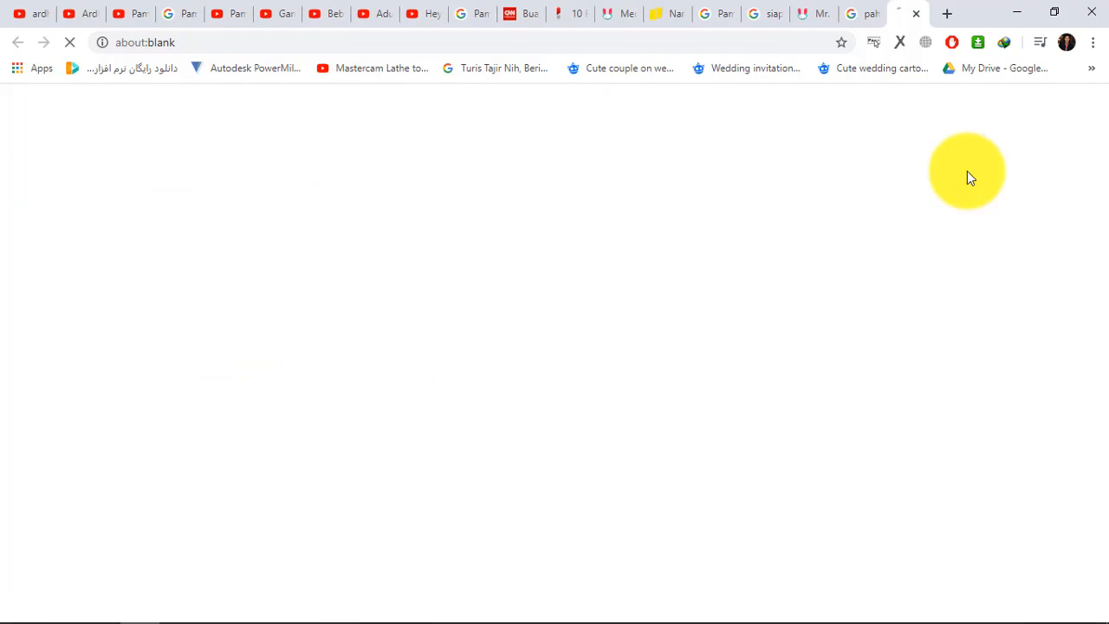
click(861, 11)
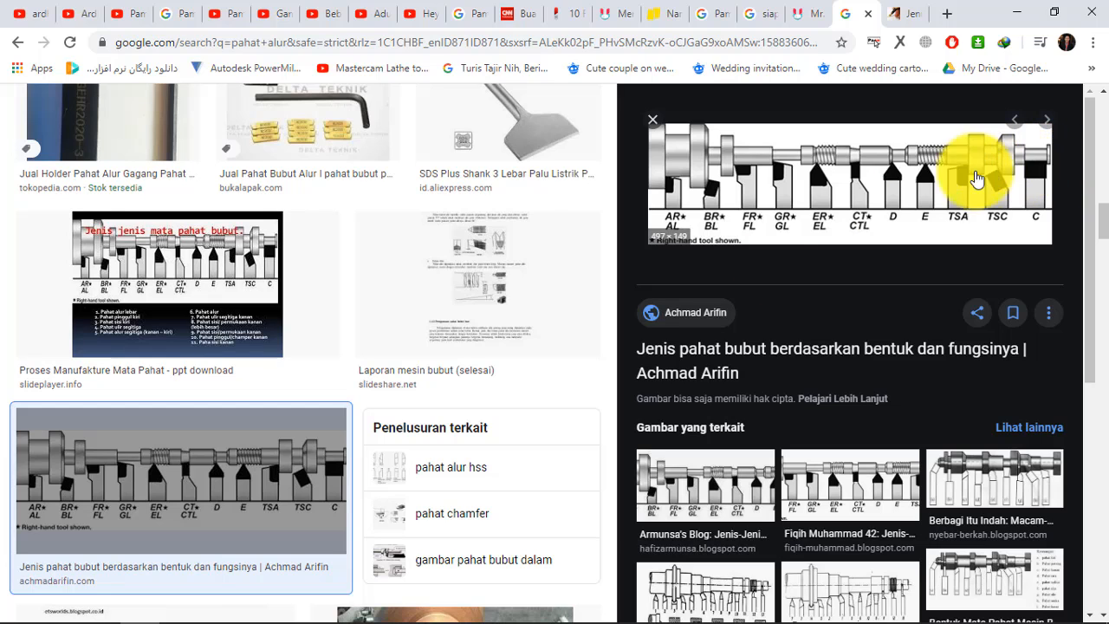
Step: Switch to the Word job sheet and compare the R105 starting point positions with the lathe tools in the Chrome image preview
mouse_move(471, 608)
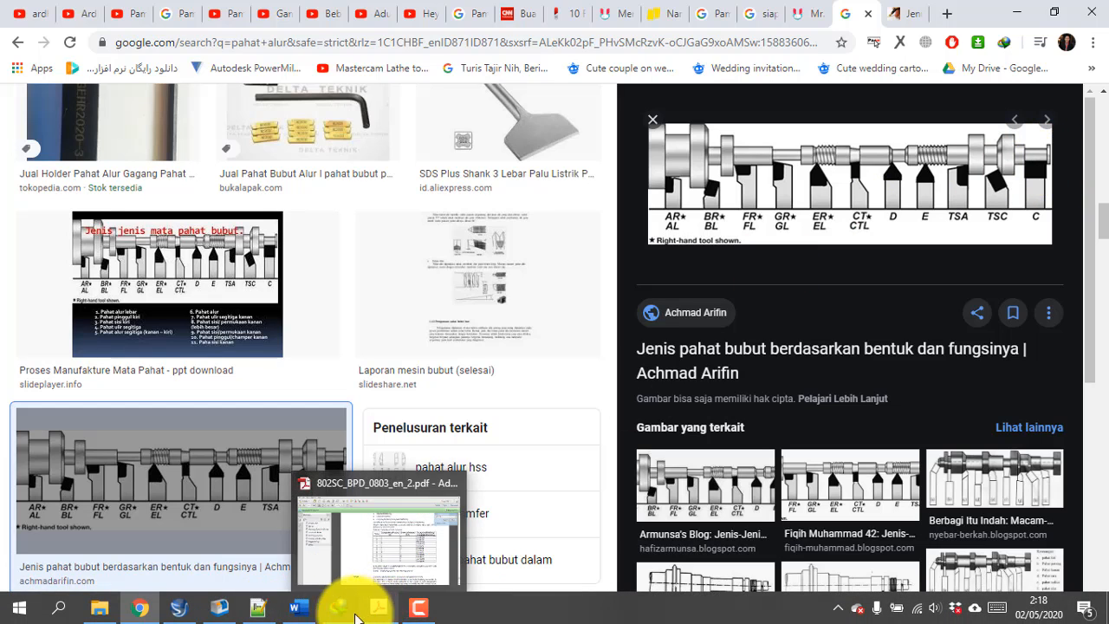
click(297, 608)
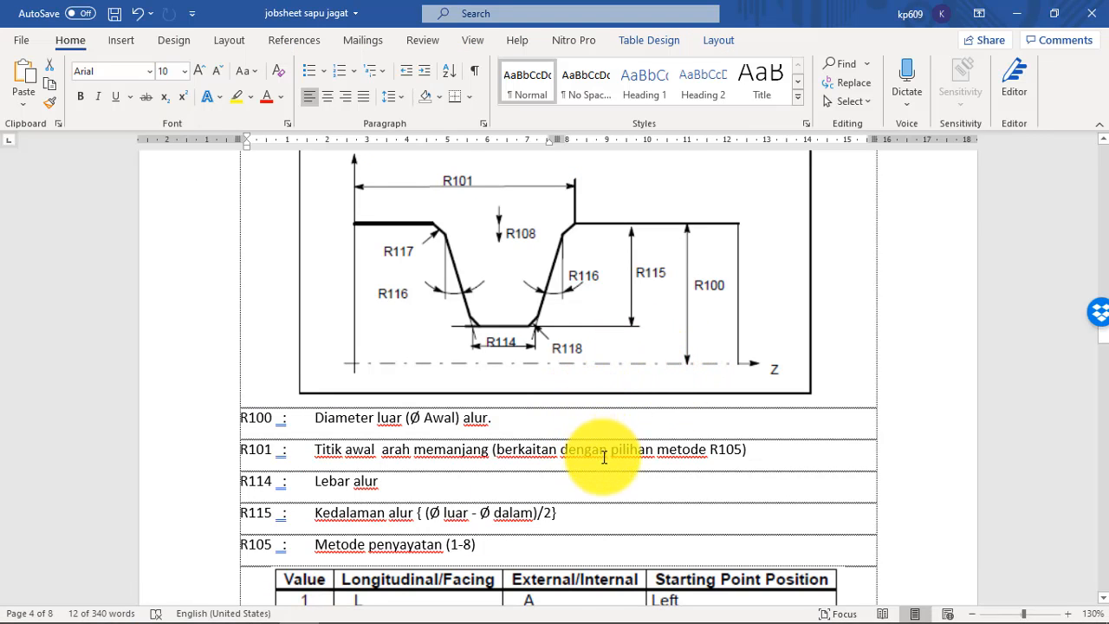
scroll(667, 429, down, 3)
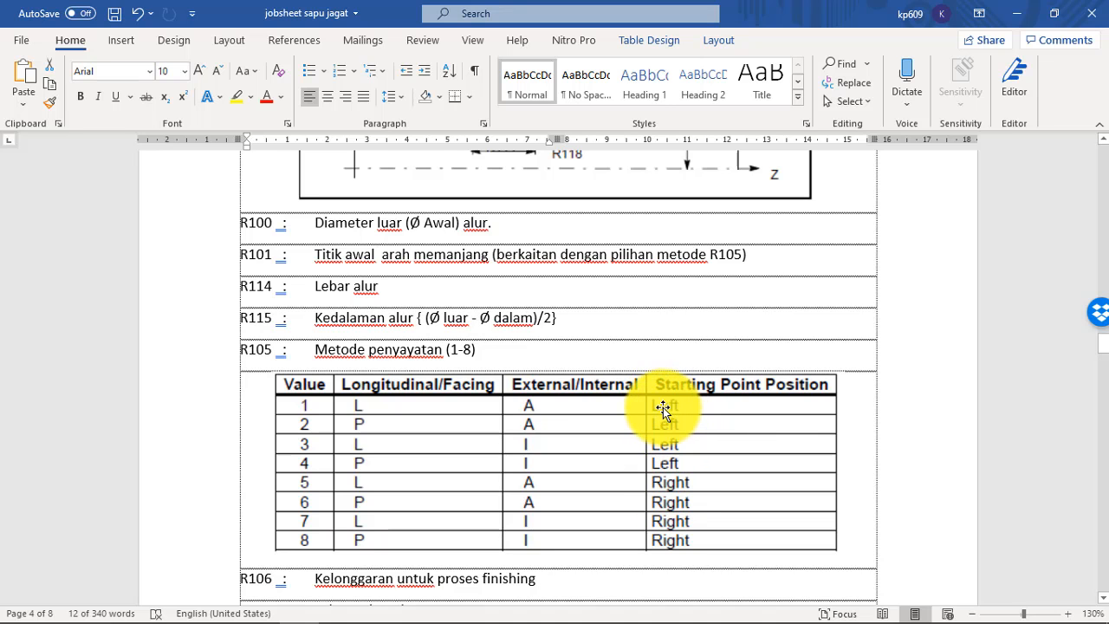
click(1019, 15)
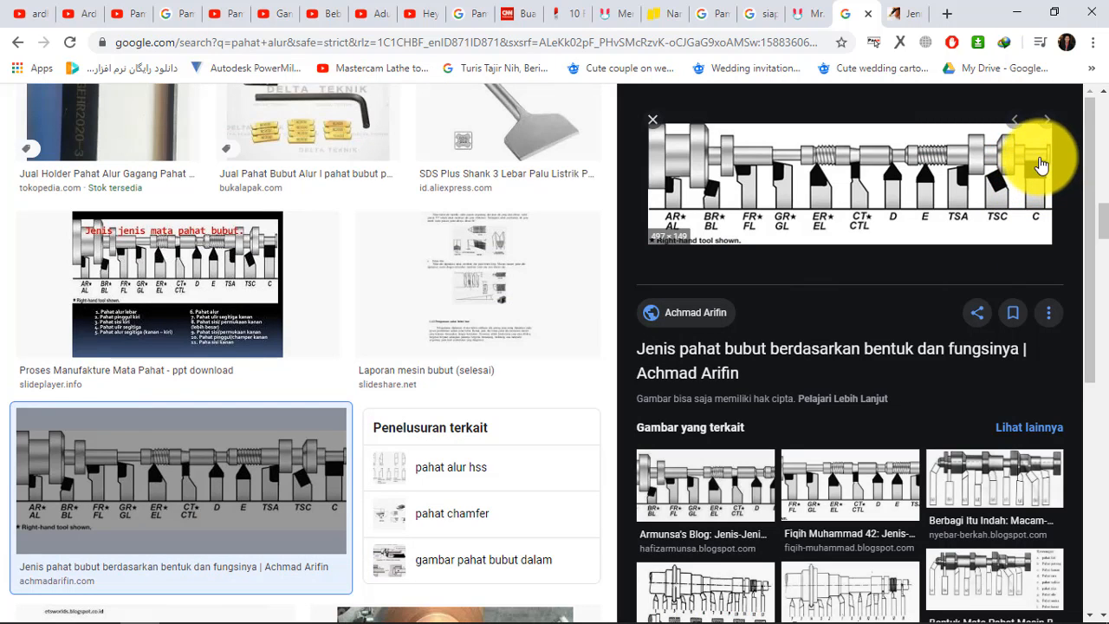
click(1016, 12)
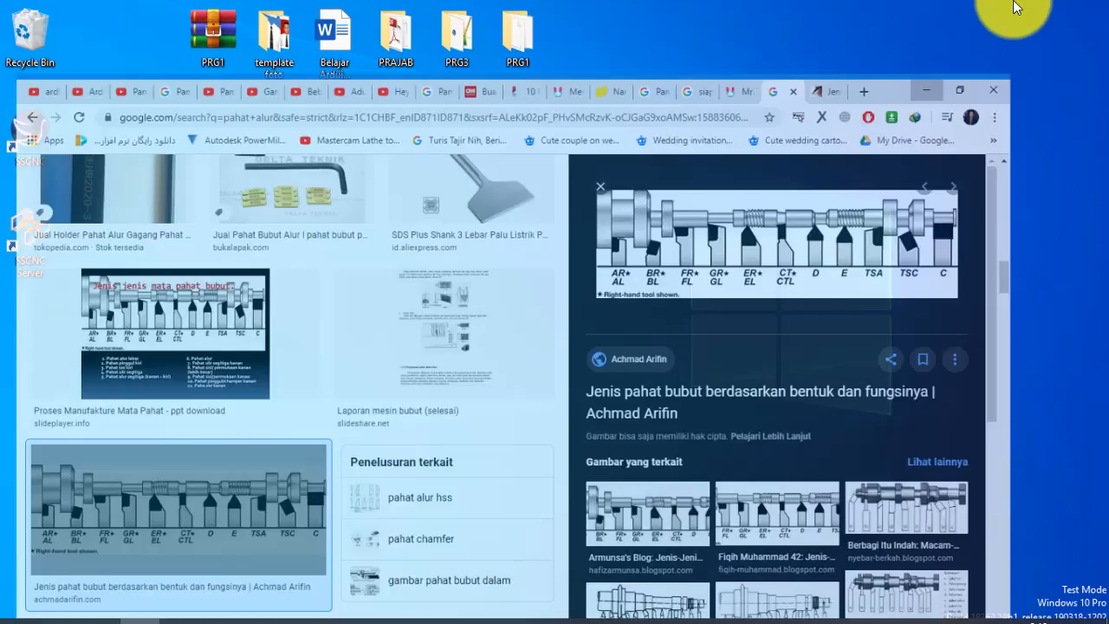
click(297, 609)
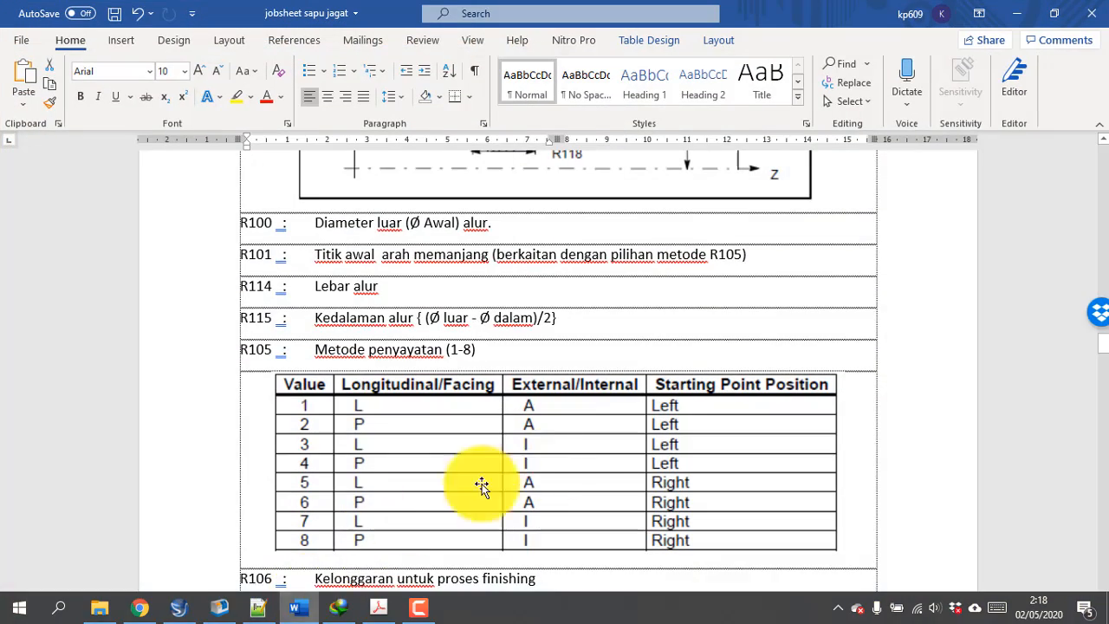
Step: Examine the LCYC93 definitions of R106, R107 and R108 below the R105 machining method table
scroll(595, 446, down, 3)
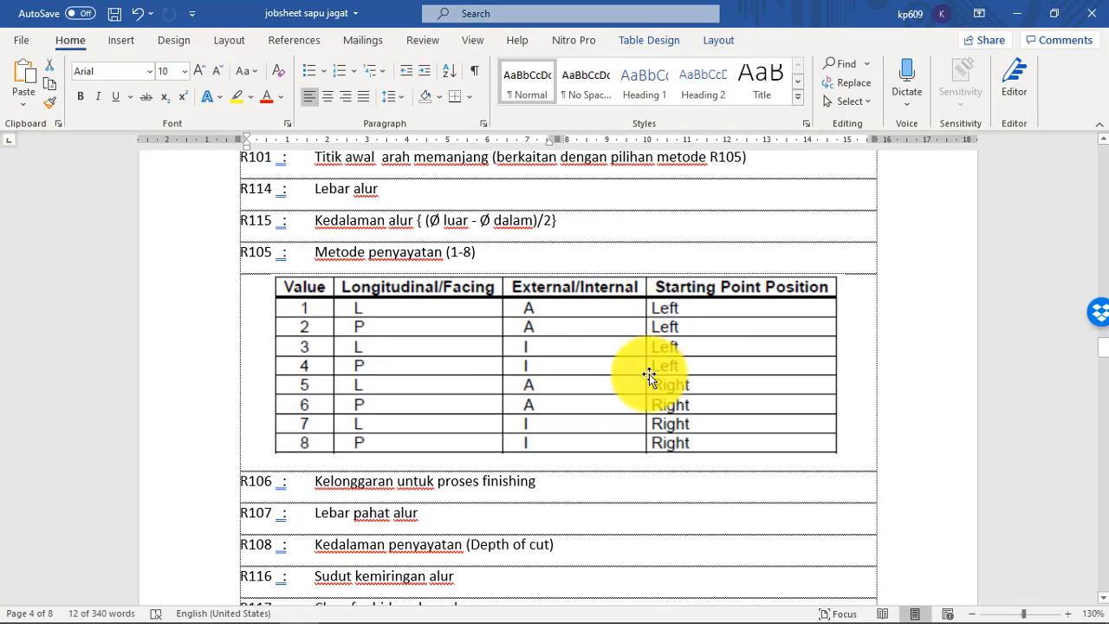
scroll(624, 376, down, 3)
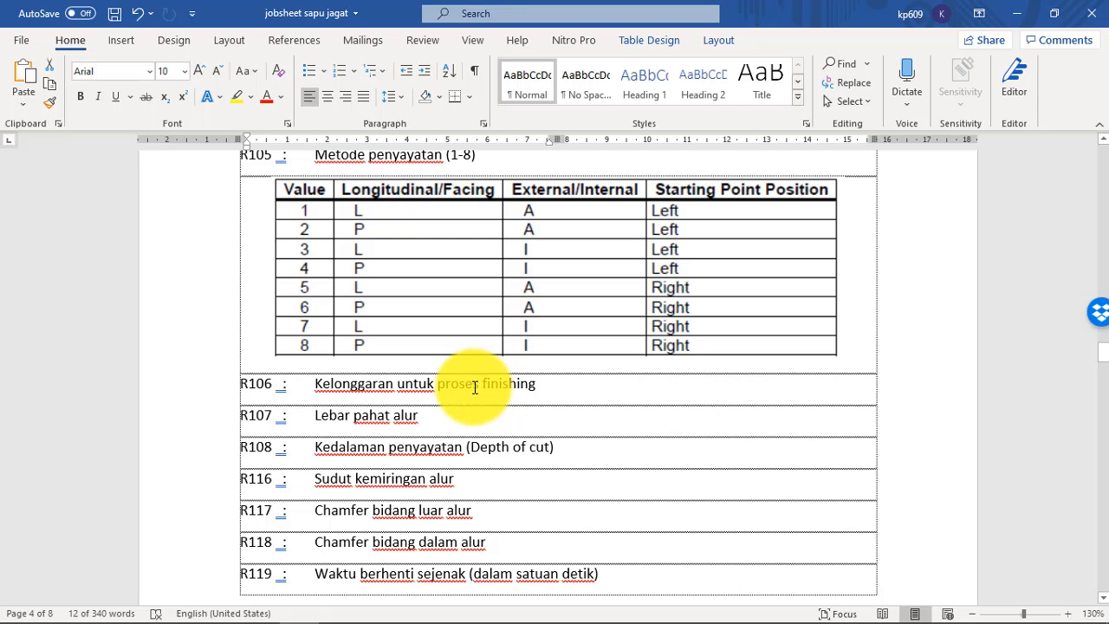
scroll(475, 396, up, 3)
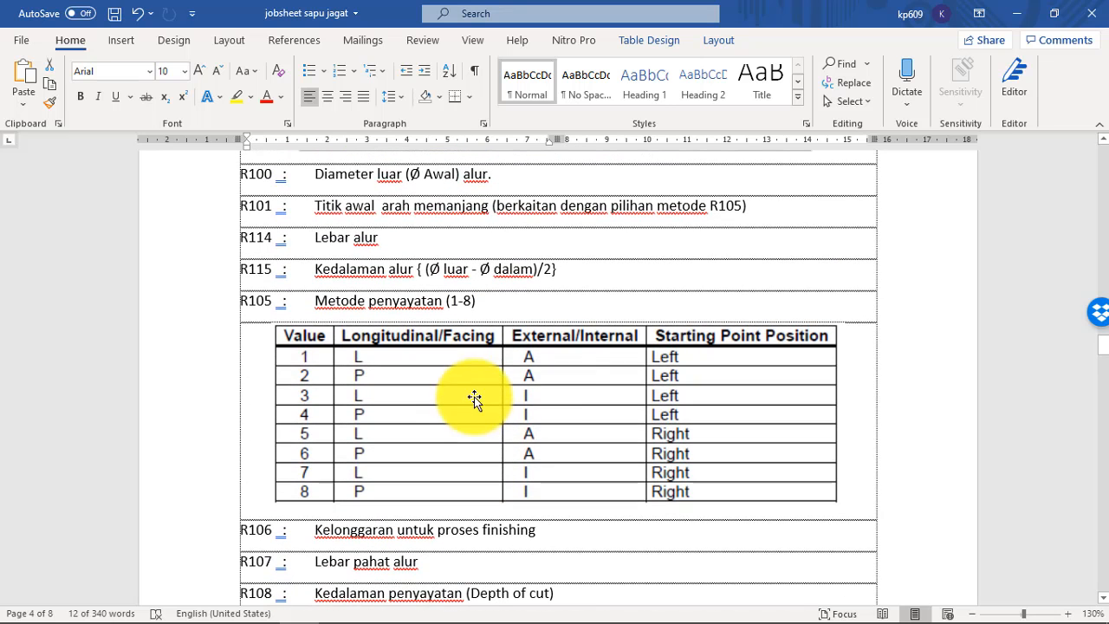
scroll(364, 433, down, 3)
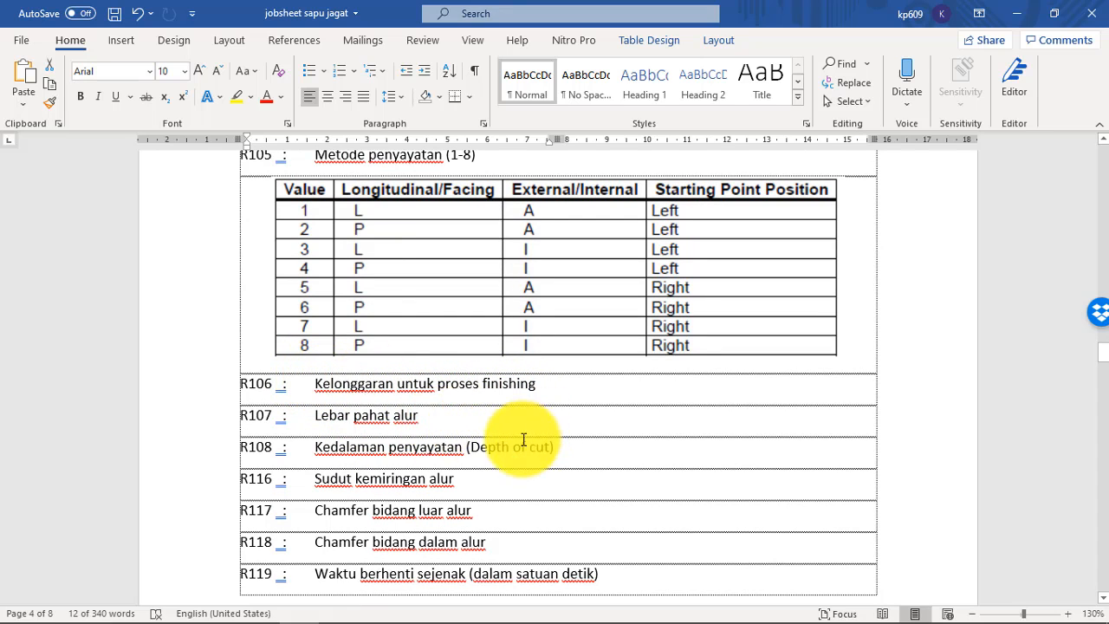
scroll(525, 440, down, 3)
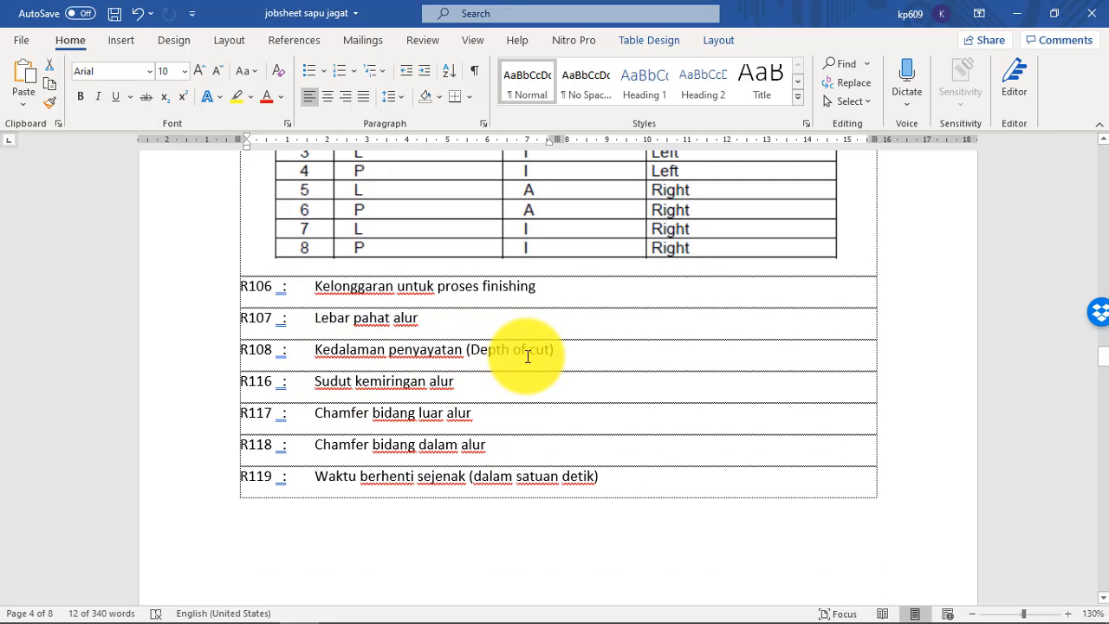
scroll(424, 362, down, 2)
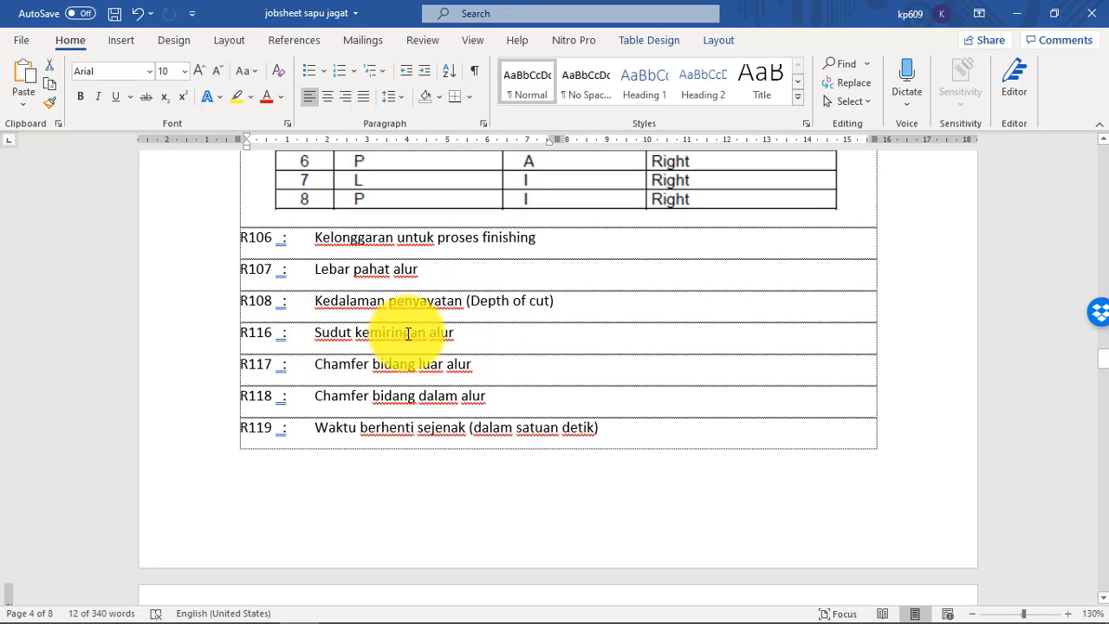
Step: Relate the R116 flank angle and the R117 and R118 chamfer definitions to the groove diagram
scroll(457, 361, up, 4)
scroll(457, 360, up, 8)
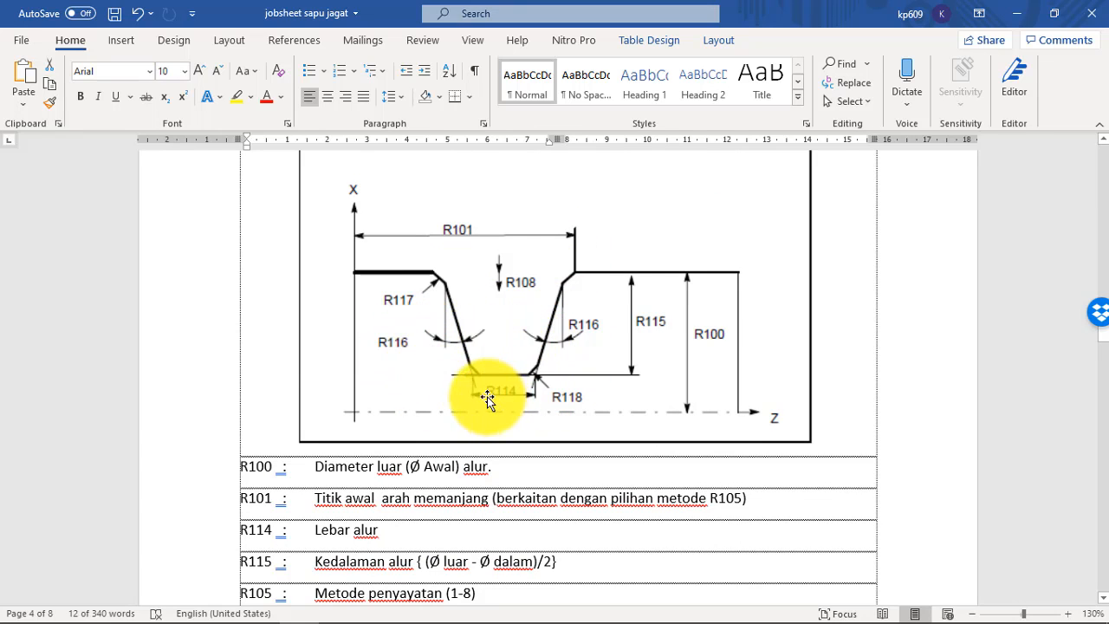
scroll(545, 396, down, 4)
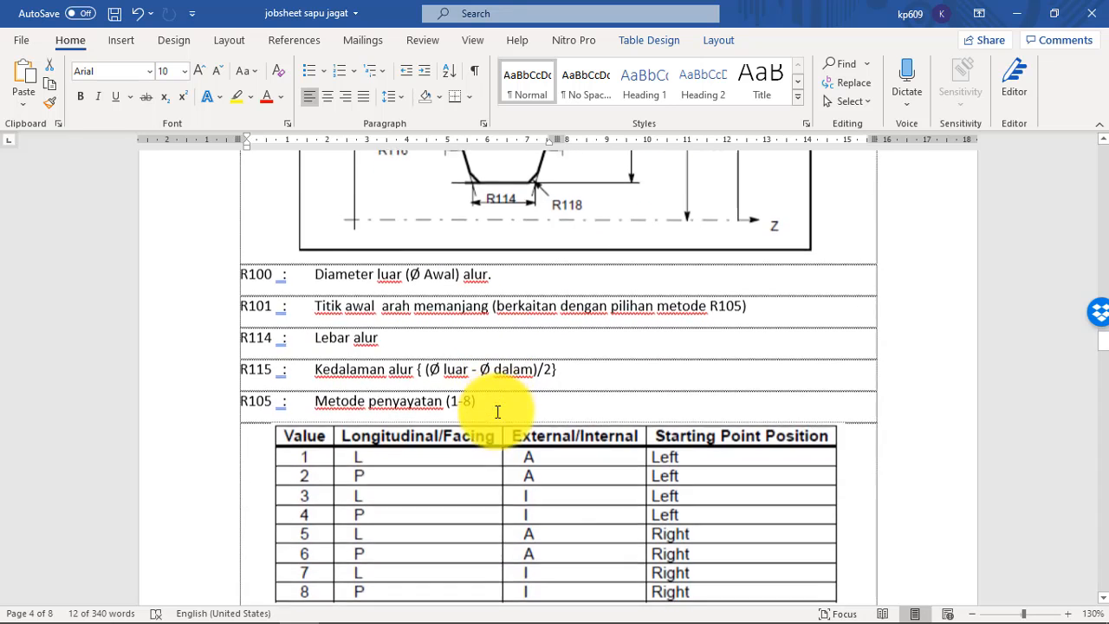
scroll(495, 411, up, 4)
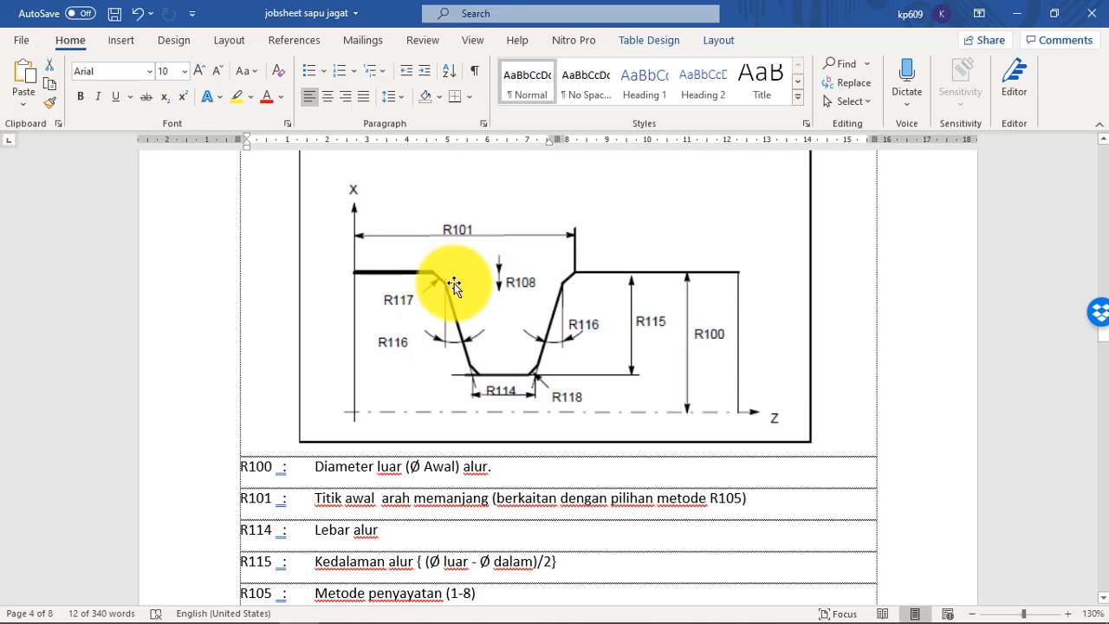
scroll(414, 313, down, 10)
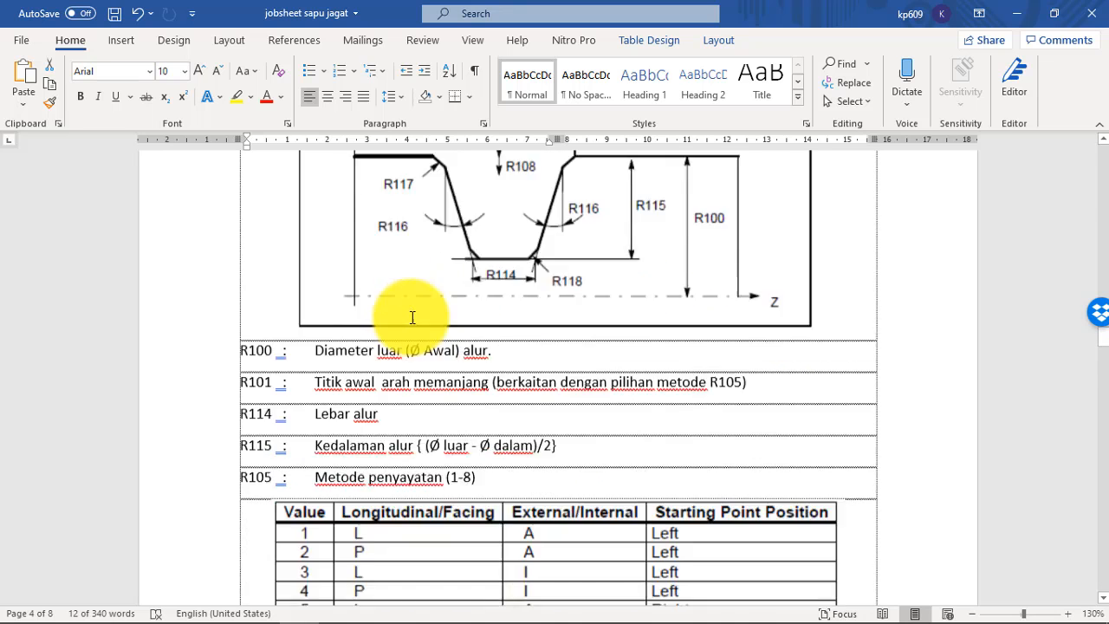
scroll(391, 346, down, 3)
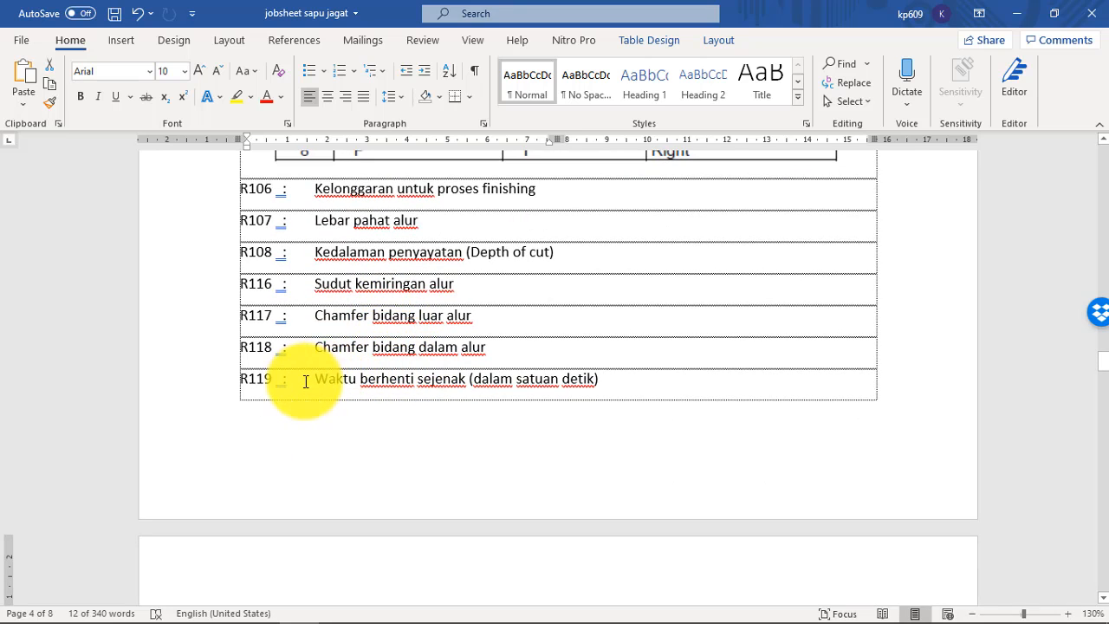
Step: Mark R119 in the job sheet and switch to Acrobat to look through the 802SC_BPD_0803_en_2.pdf manual for the LCYC93 cycle
double_click(245, 379)
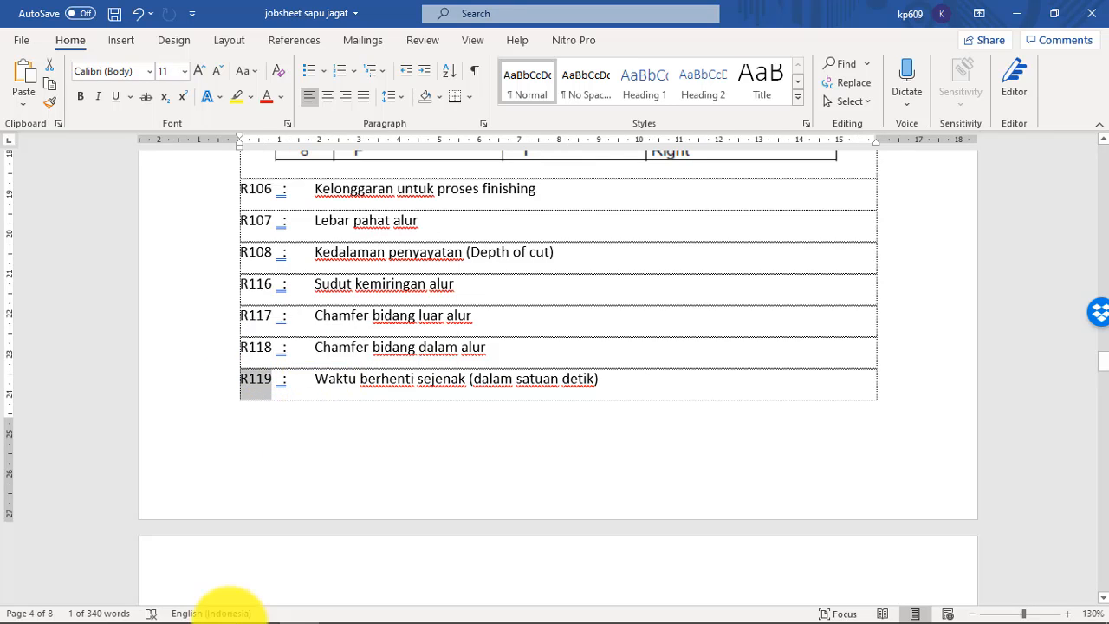
click(378, 608)
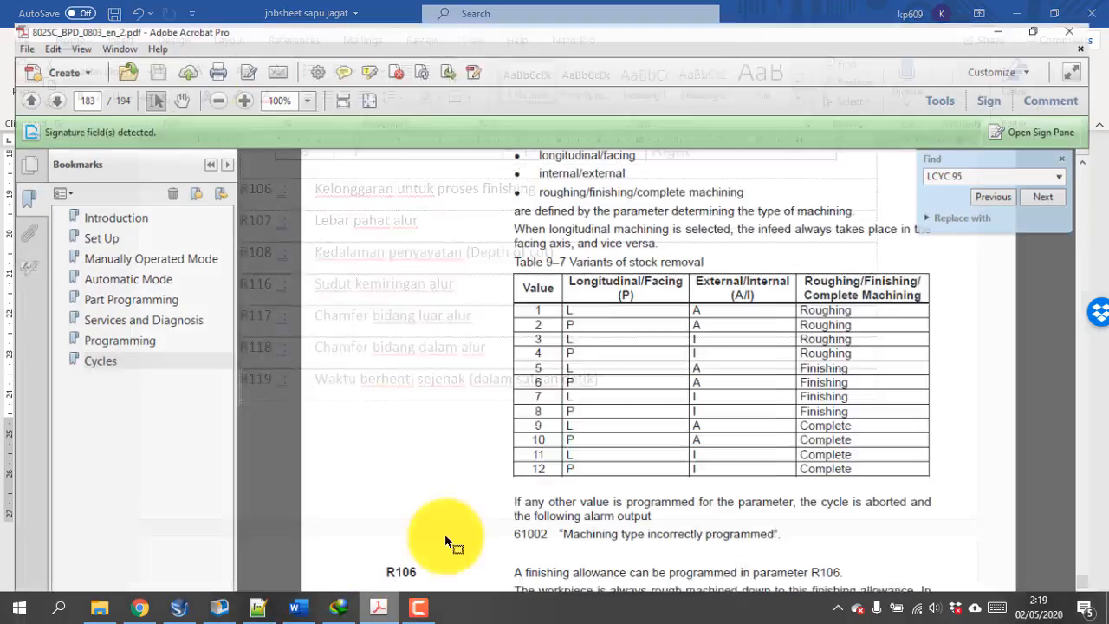
scroll(641, 379, down, 20)
scroll(651, 411, down, 20)
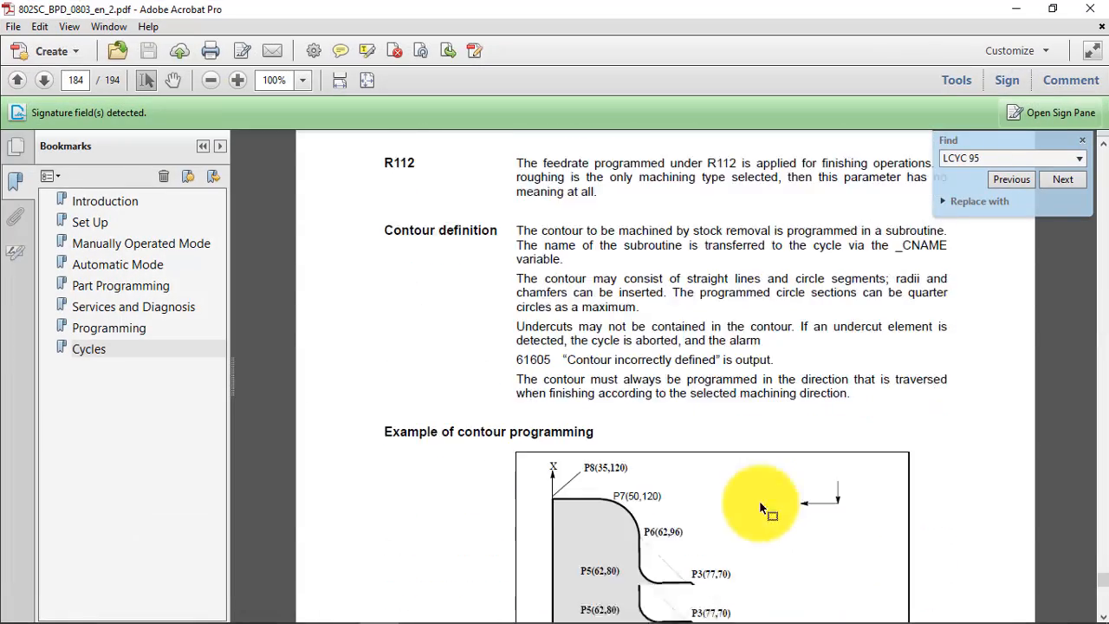
scroll(912, 485, down, 20)
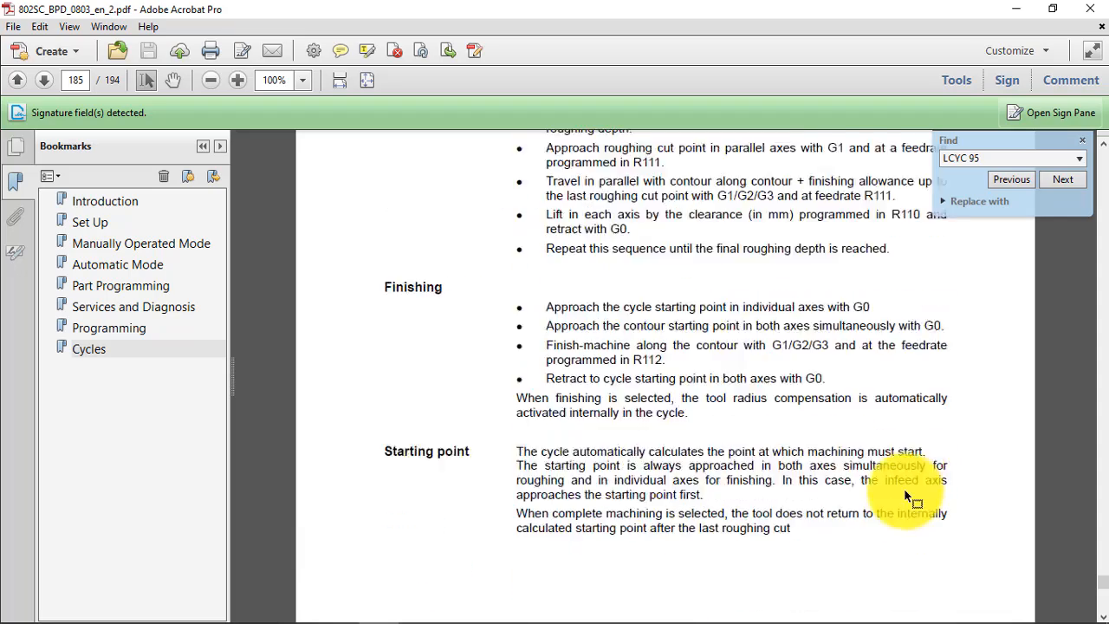
scroll(909, 485, down, 12)
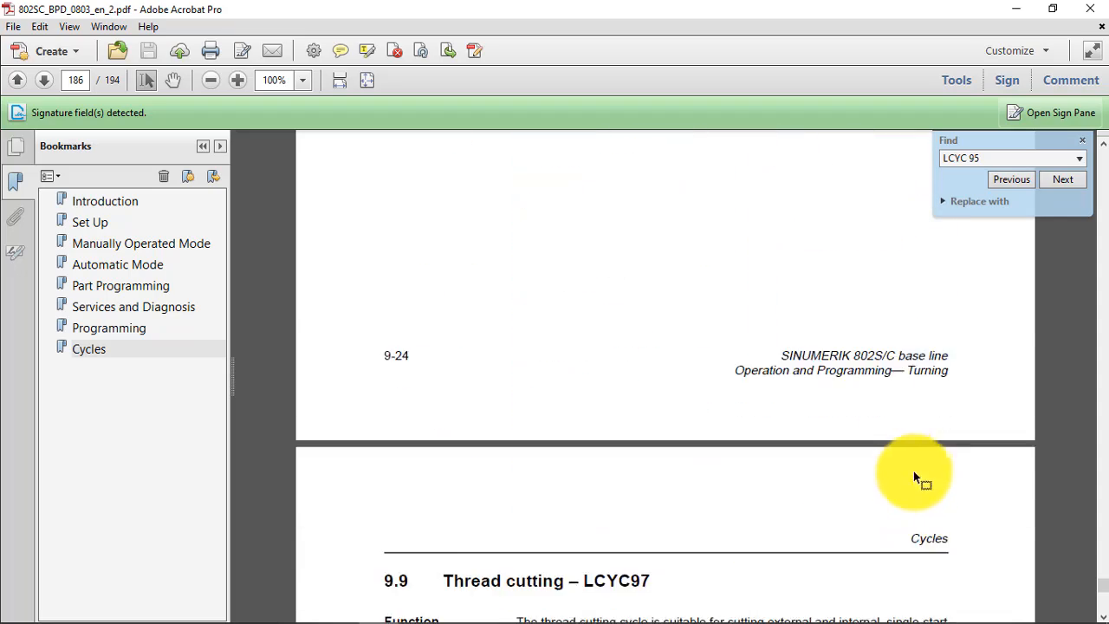
scroll(909, 469, down, 5)
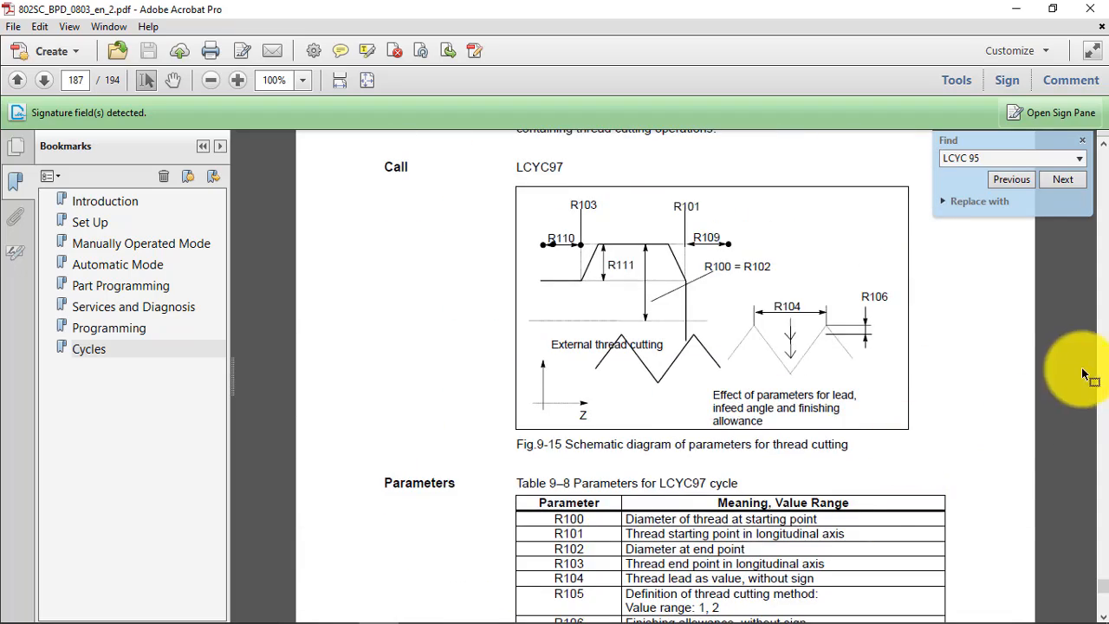
scroll(1099, 519, down, 3)
drag(1106, 593, 1103, 572)
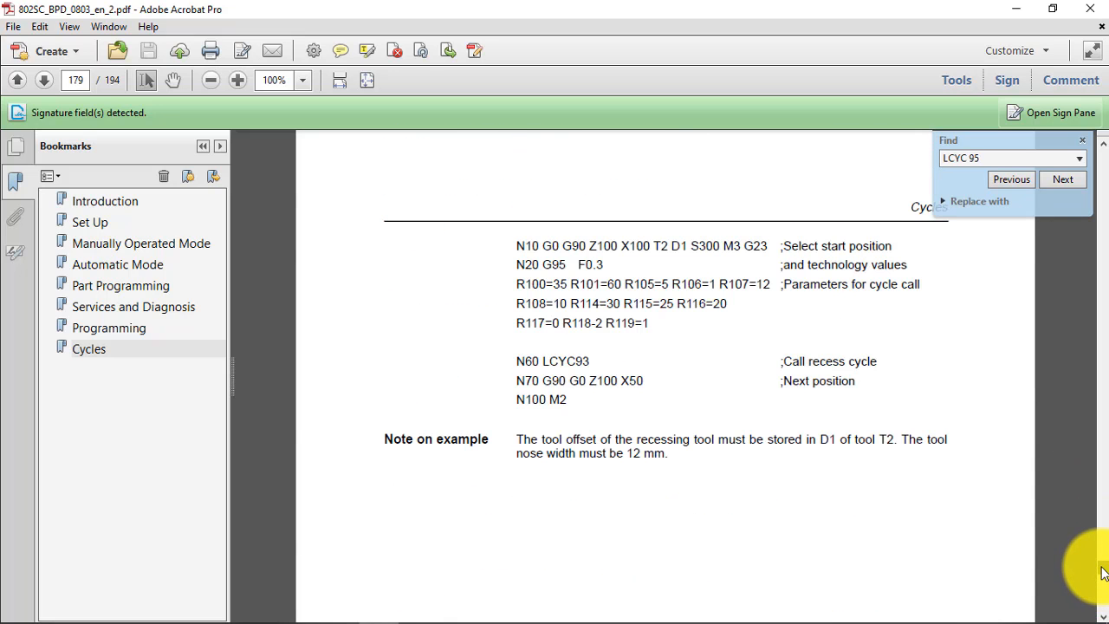
Step: Find Table 9–3 of LCYC93 parameters in the manual and mark the R119 meaning "Dwell time on recess base"
scroll(683, 468, up, 15)
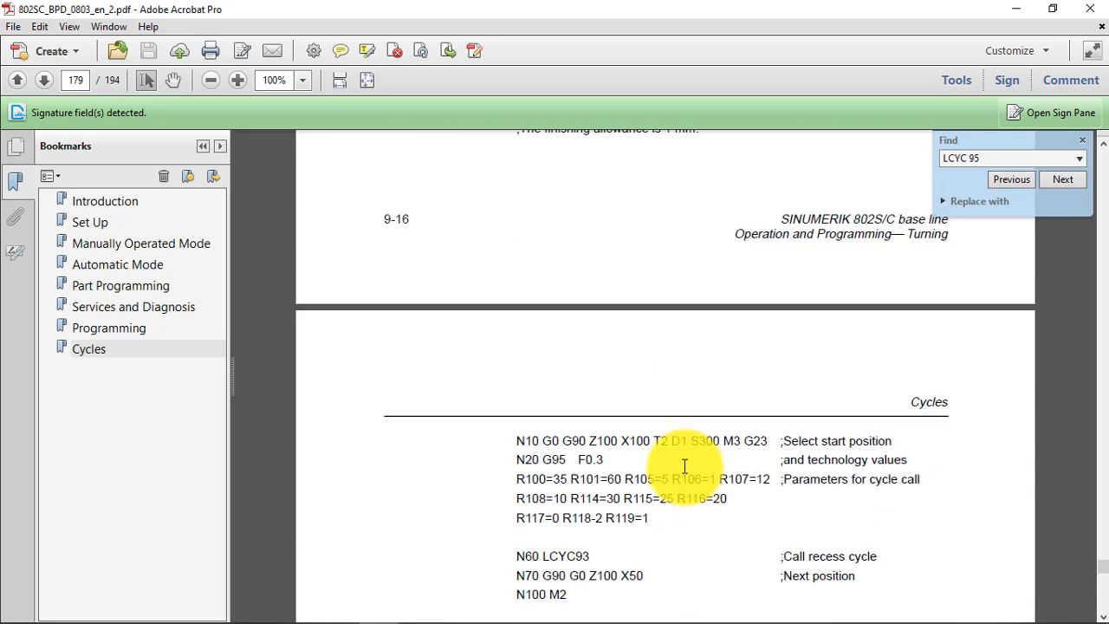
scroll(650, 459, up, 15)
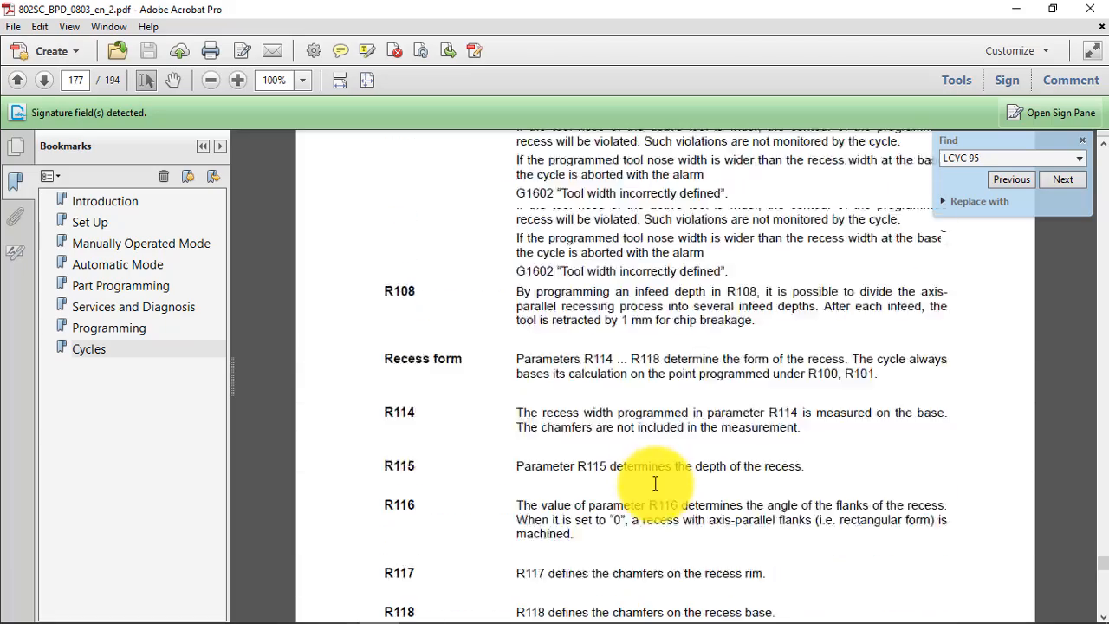
scroll(654, 446, up, 4)
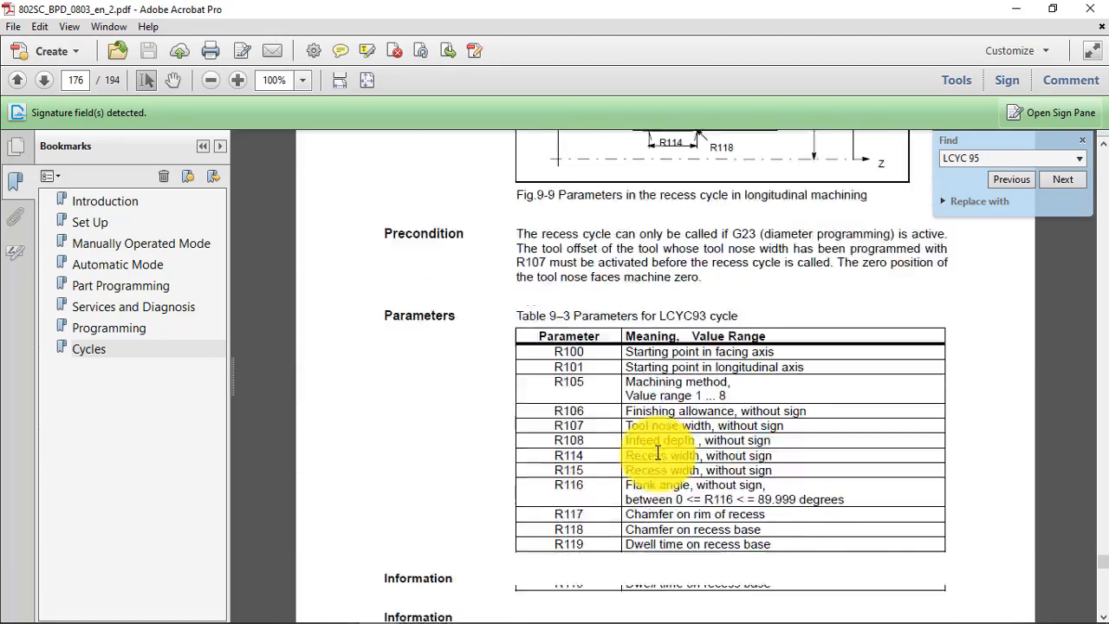
scroll(649, 420, down, 3)
drag(627, 430, 778, 433)
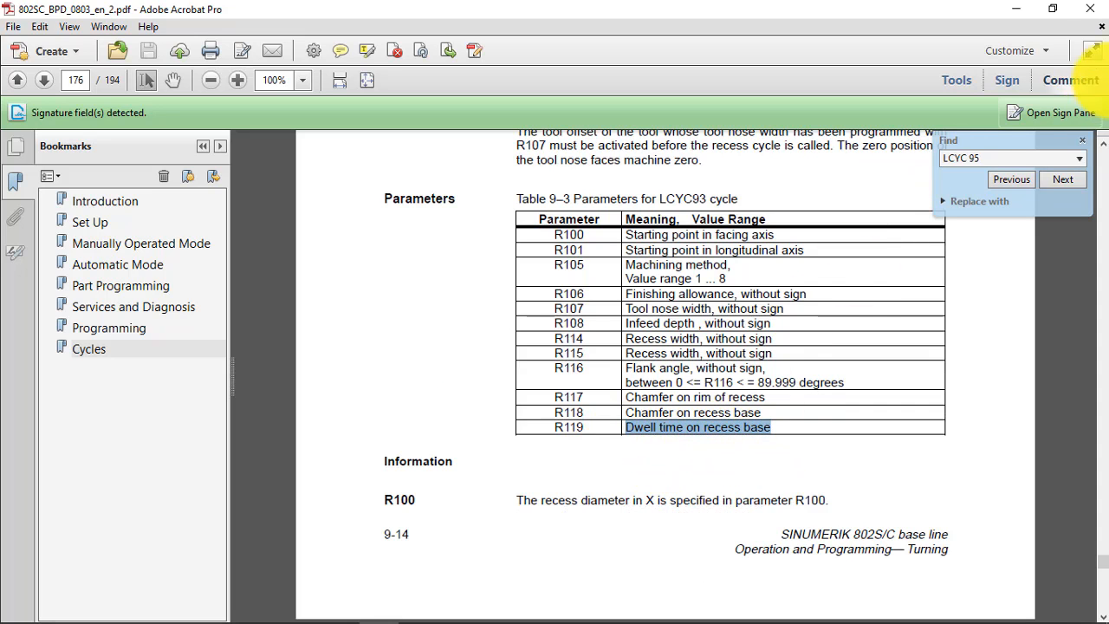
Step: Return to the Word job sheet and mark the R119 description "Waktu berhenti sejenak" and its unit note "dalam satuan detik"
click(1007, 8)
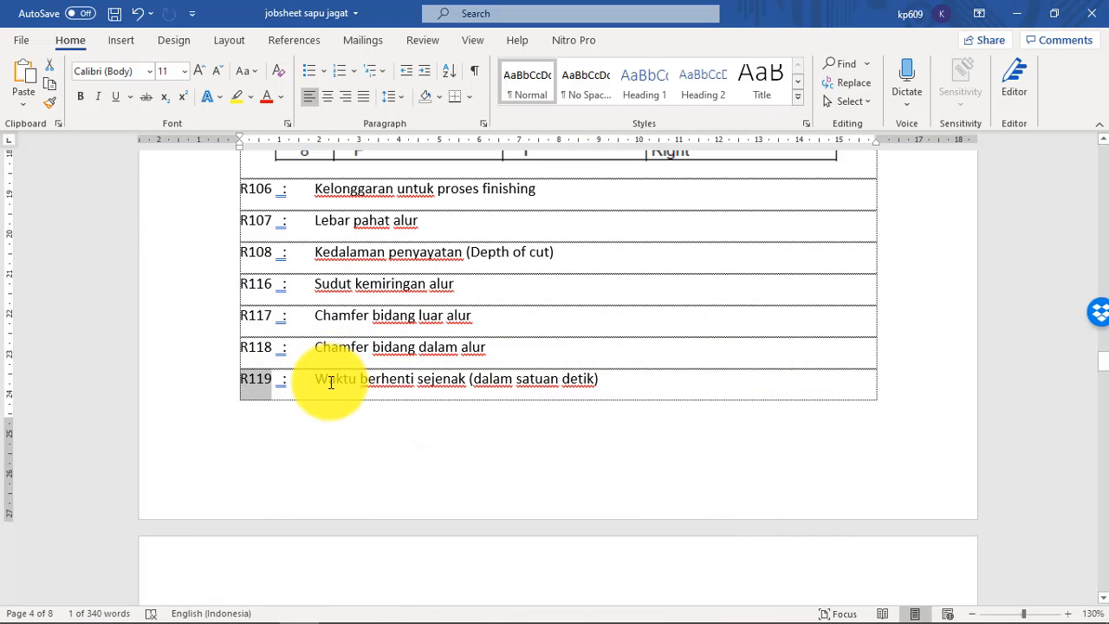
drag(322, 372, 474, 375)
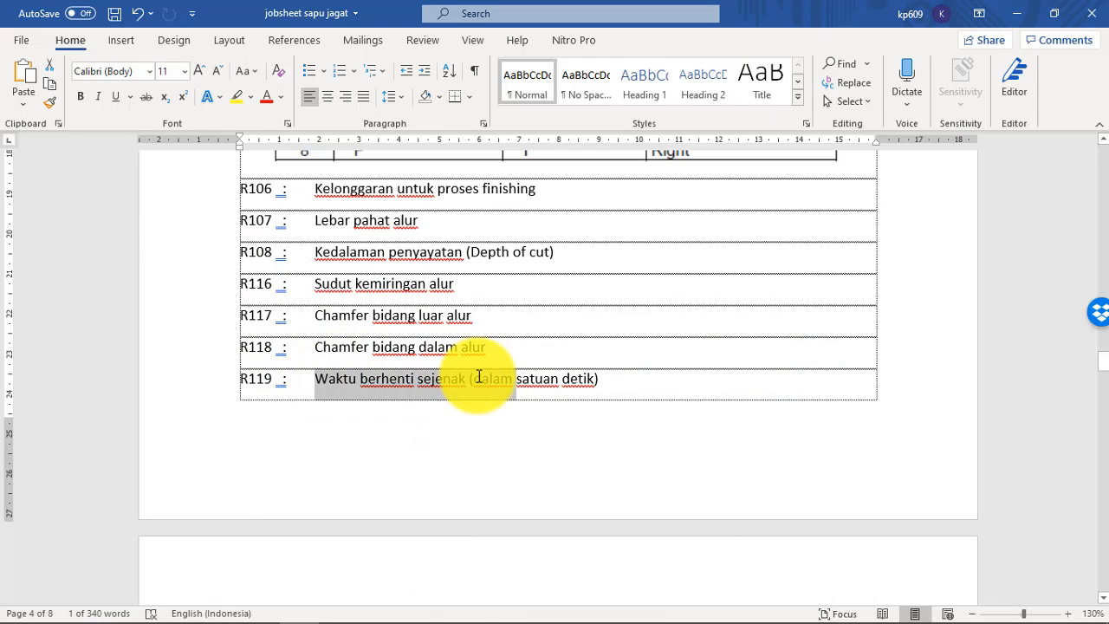
click(596, 379)
drag(487, 383, 611, 384)
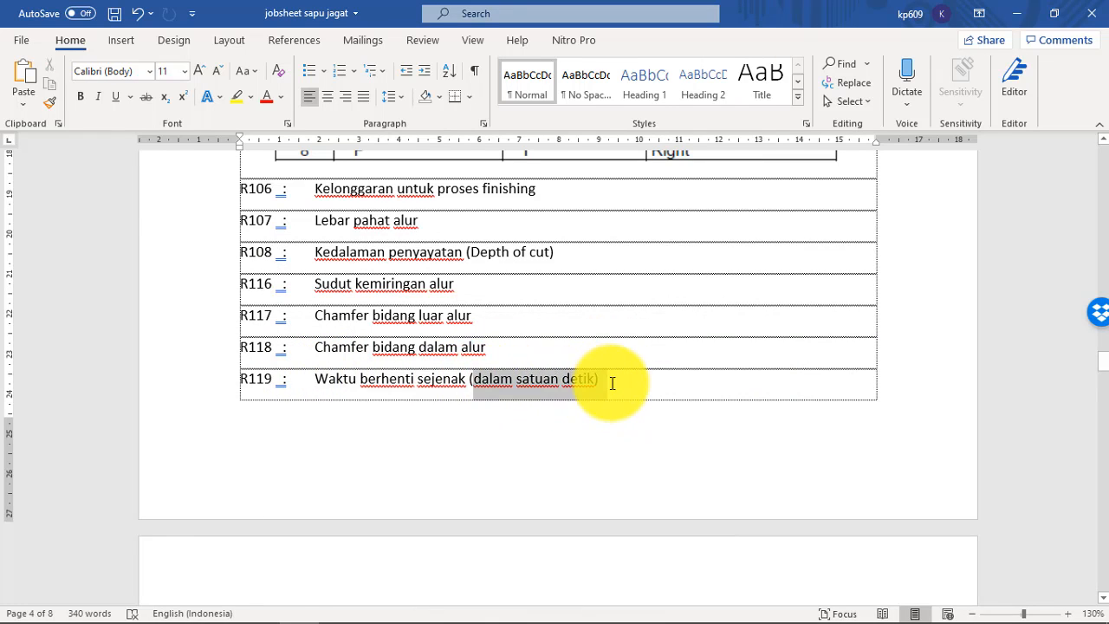
click(657, 382)
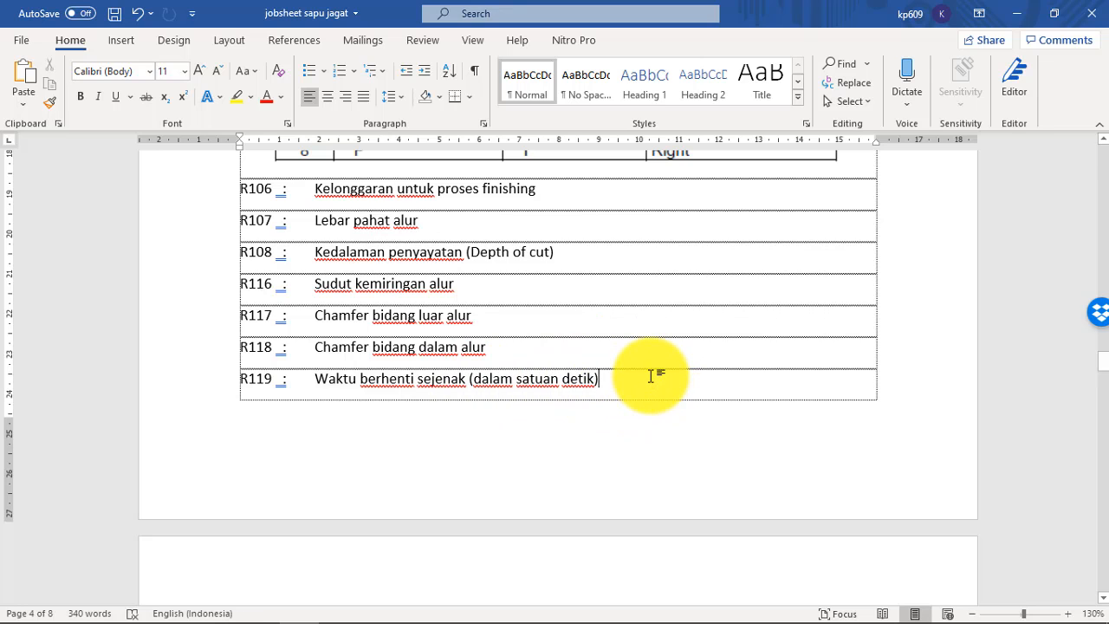
Step: Review the LCYC93 groove diagram and the dimensioned shaft drawing under the Lcyc 95 heading
scroll(651, 375, up, 10)
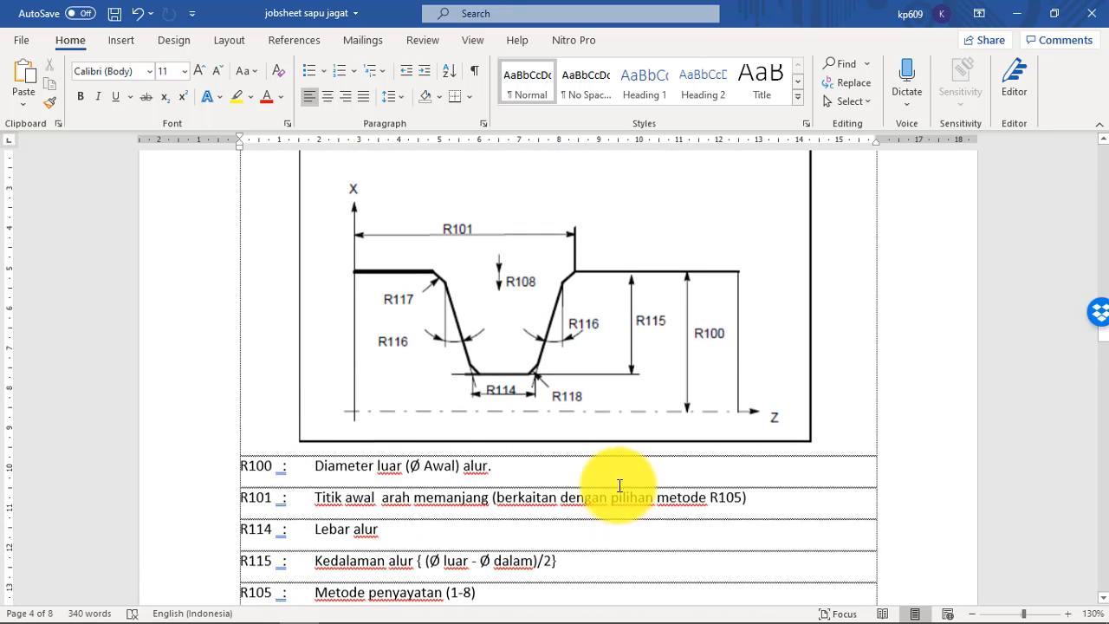
scroll(582, 440, up, 1)
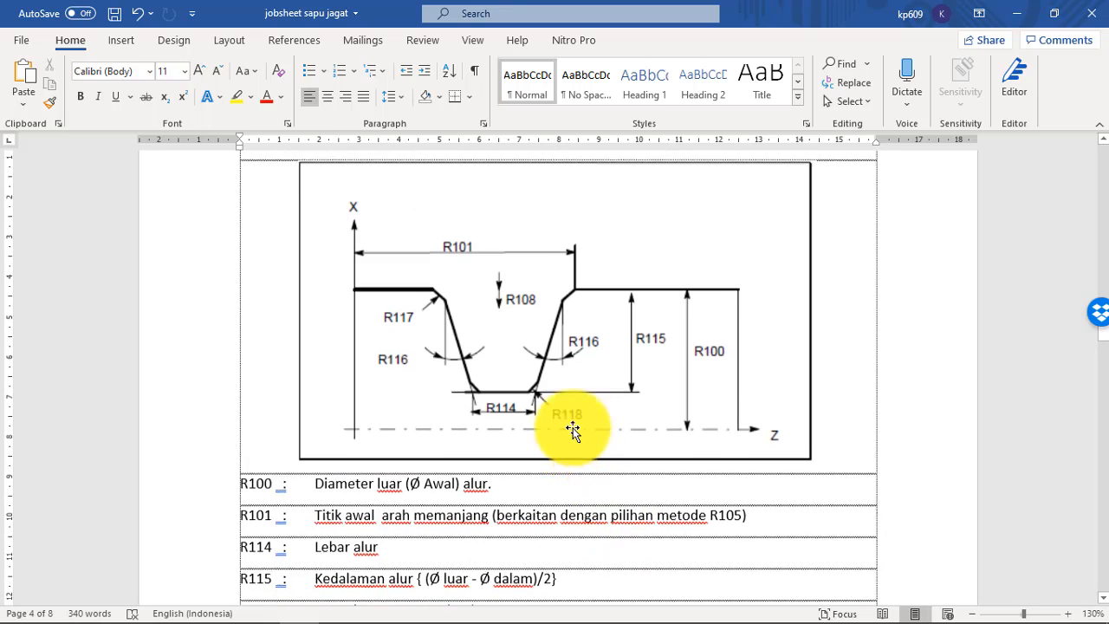
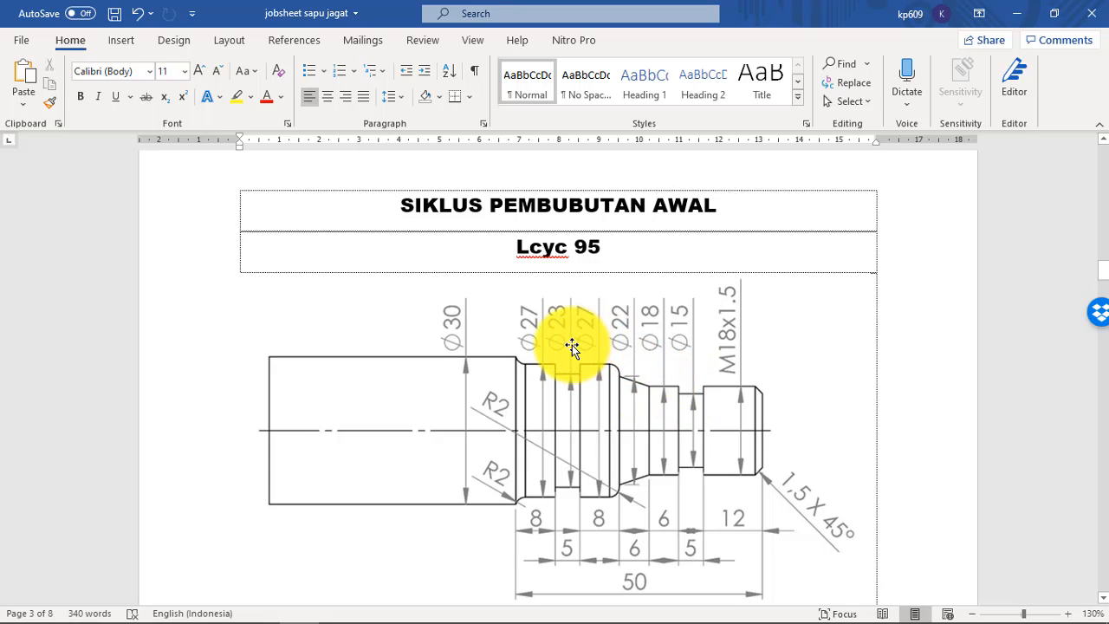
scroll(569, 359, down, 3)
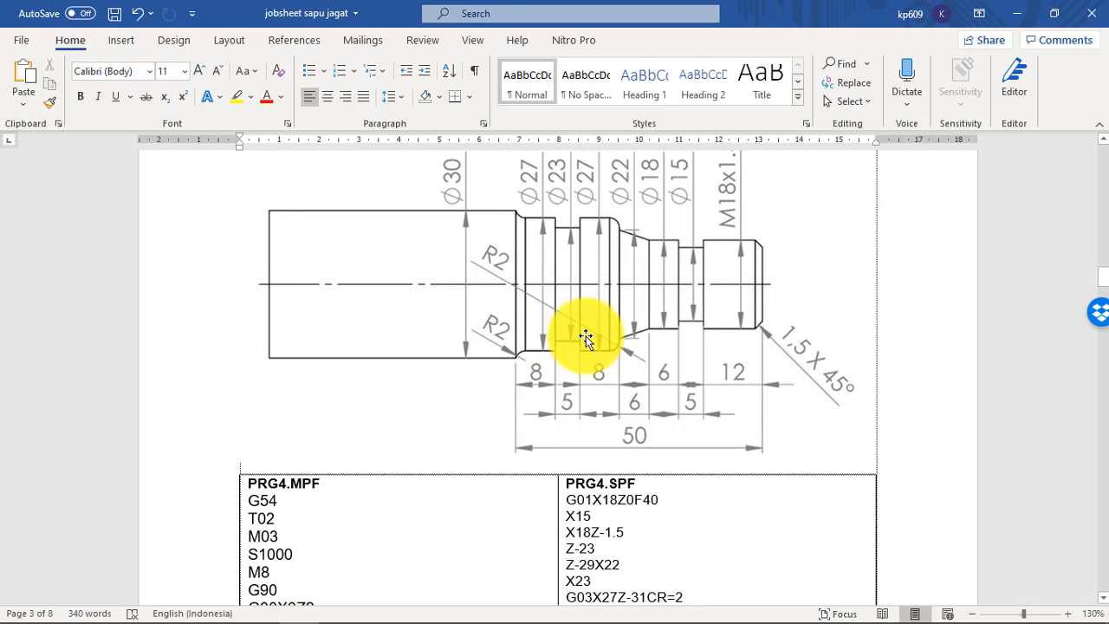
scroll(632, 268, down, 1)
scroll(683, 260, up, 2)
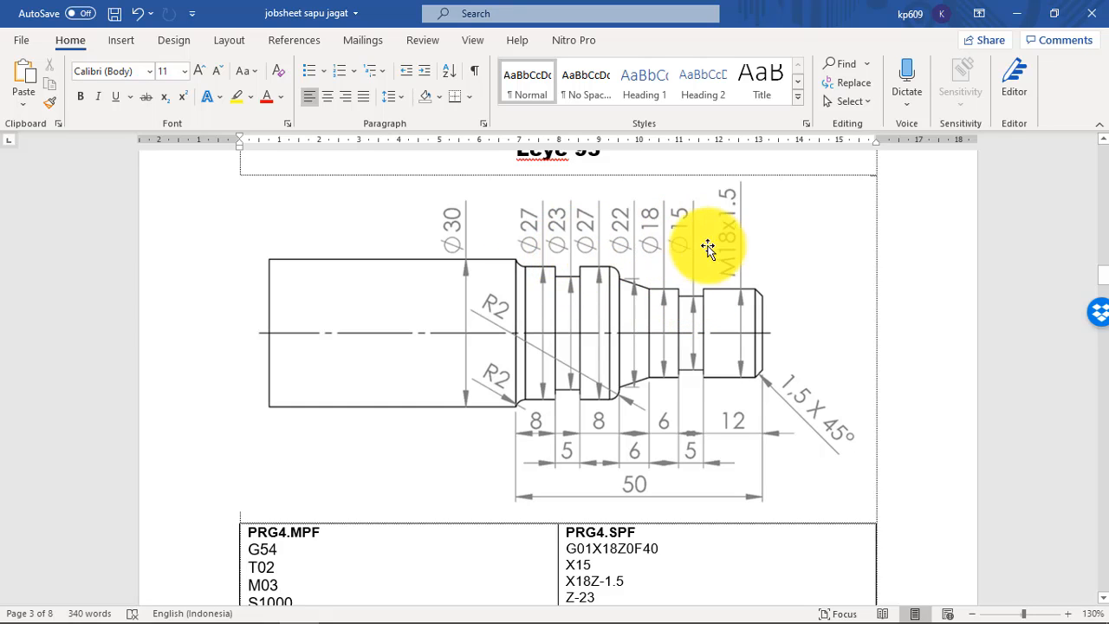
Step: Mark the R100 value 27 in the first LCYC93 groove block and compare it with the diameters in the Lcyc 95 shaft drawing
scroll(607, 357, down, 3)
scroll(567, 363, down, 12)
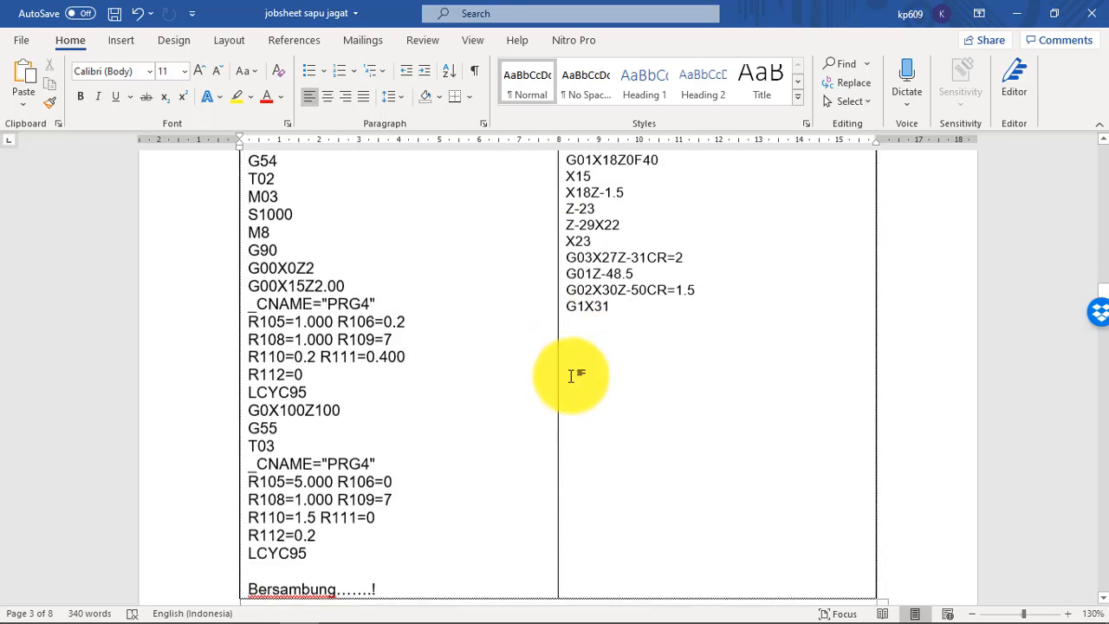
scroll(678, 452, down, 15)
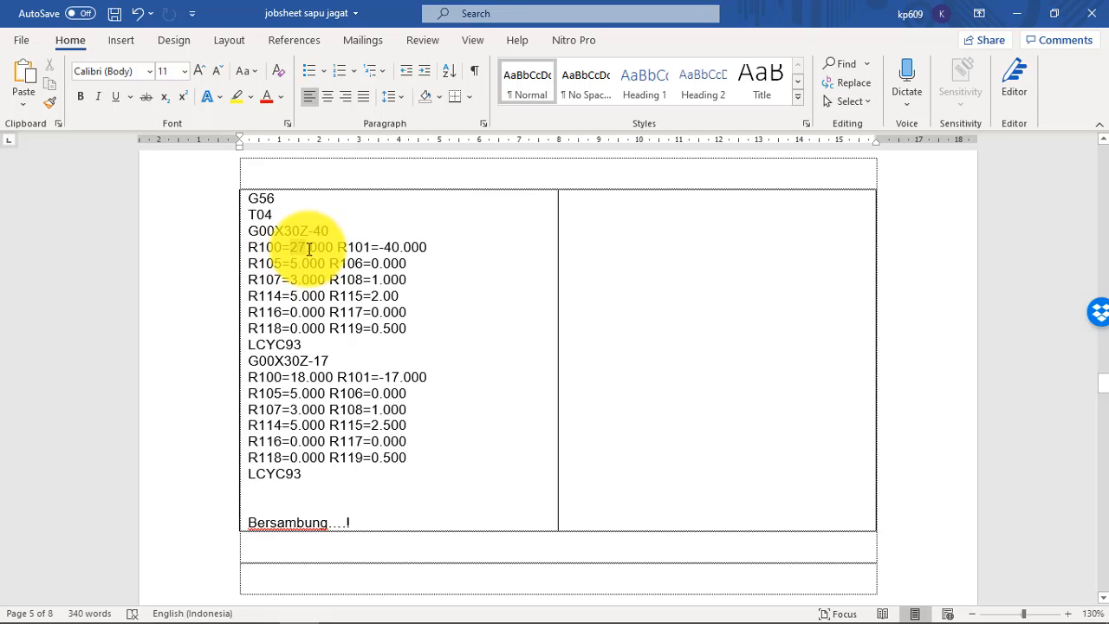
drag(308, 249, 315, 249)
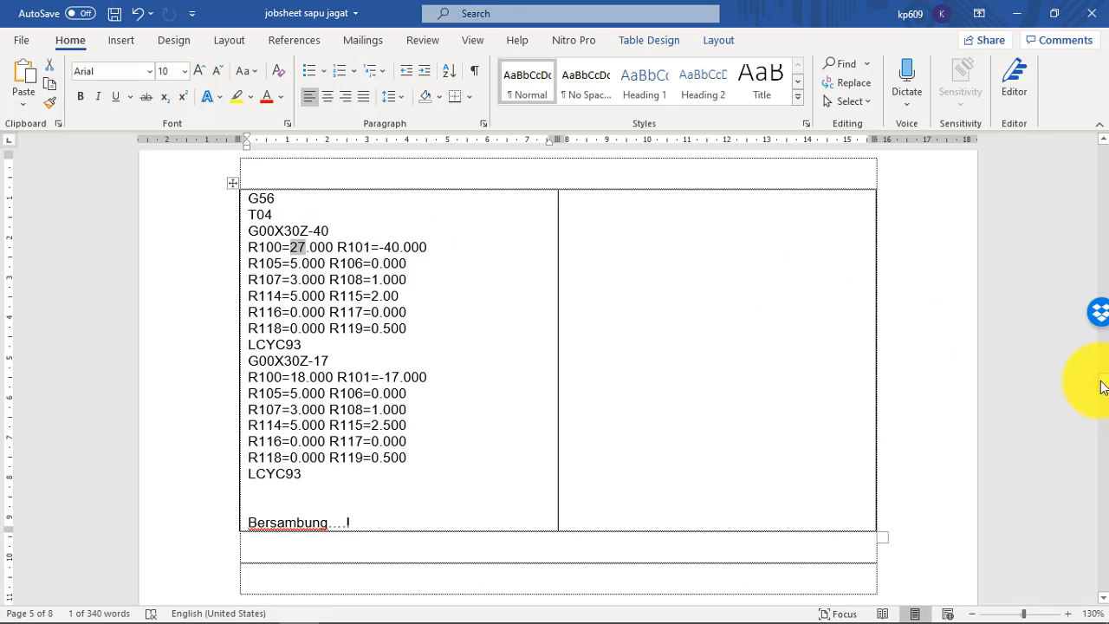
drag(1102, 387, 1086, 267)
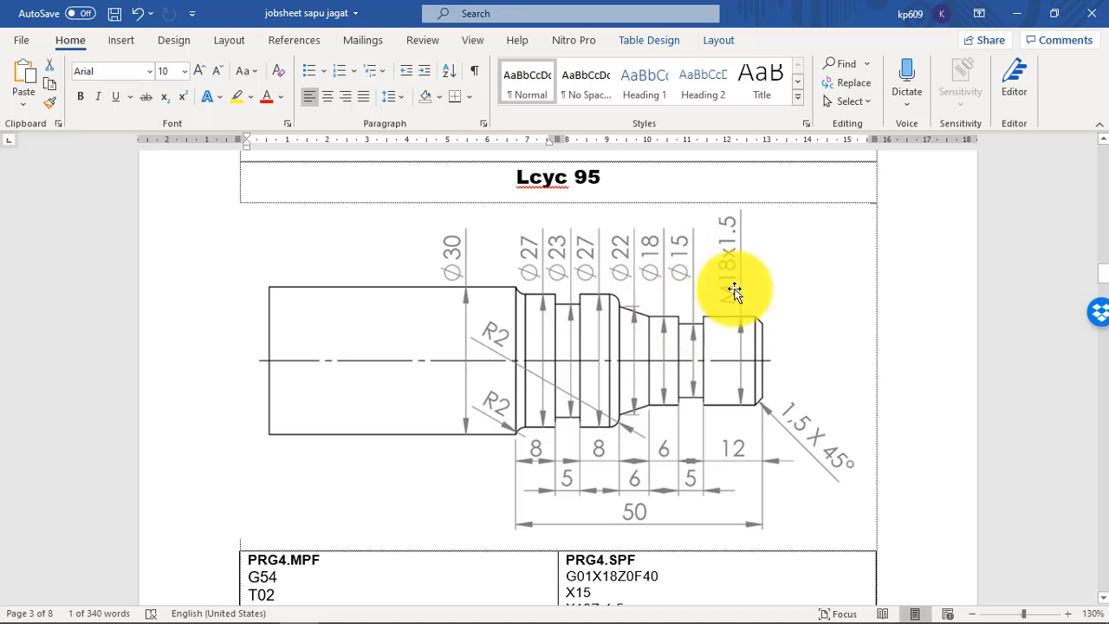
Step: Return to the grooving program and mark the first groove block from G56 to LCYC93
drag(1104, 284, 1084, 389)
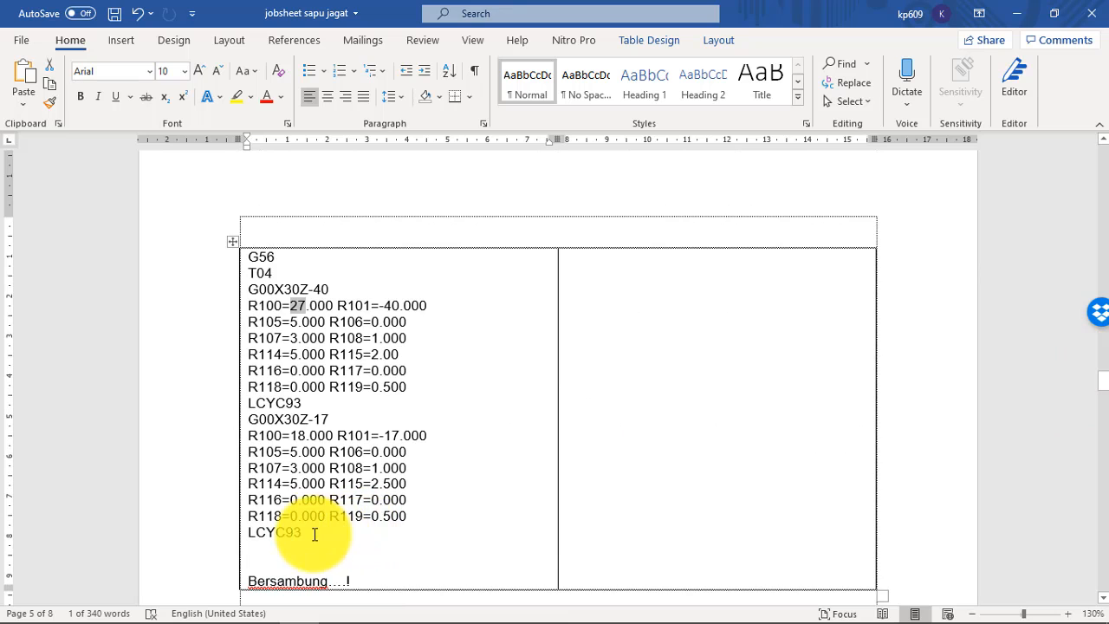
click(313, 531)
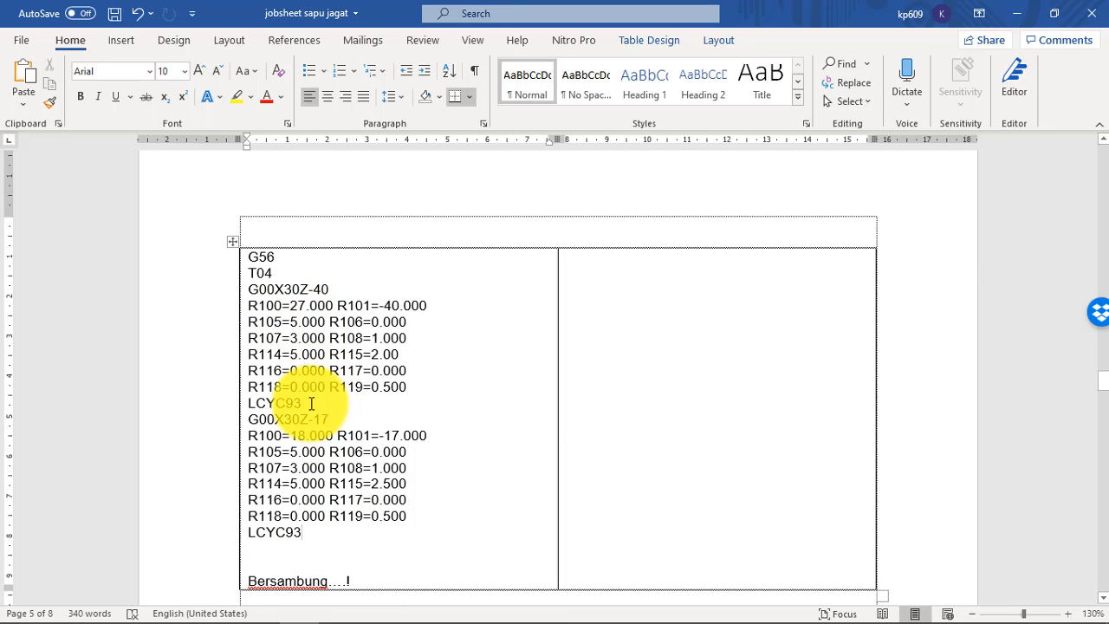
drag(312, 403, 250, 262)
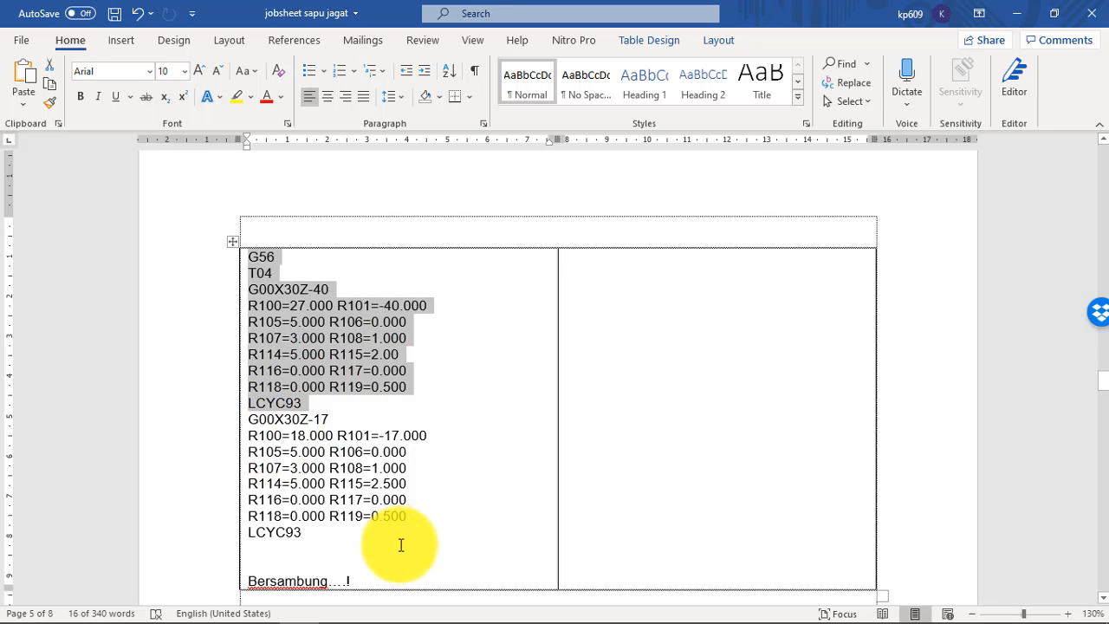
Step: Mark the R100 value 27 and the R101 value -40.000 in the first groove block
click(310, 302)
double_click(304, 306)
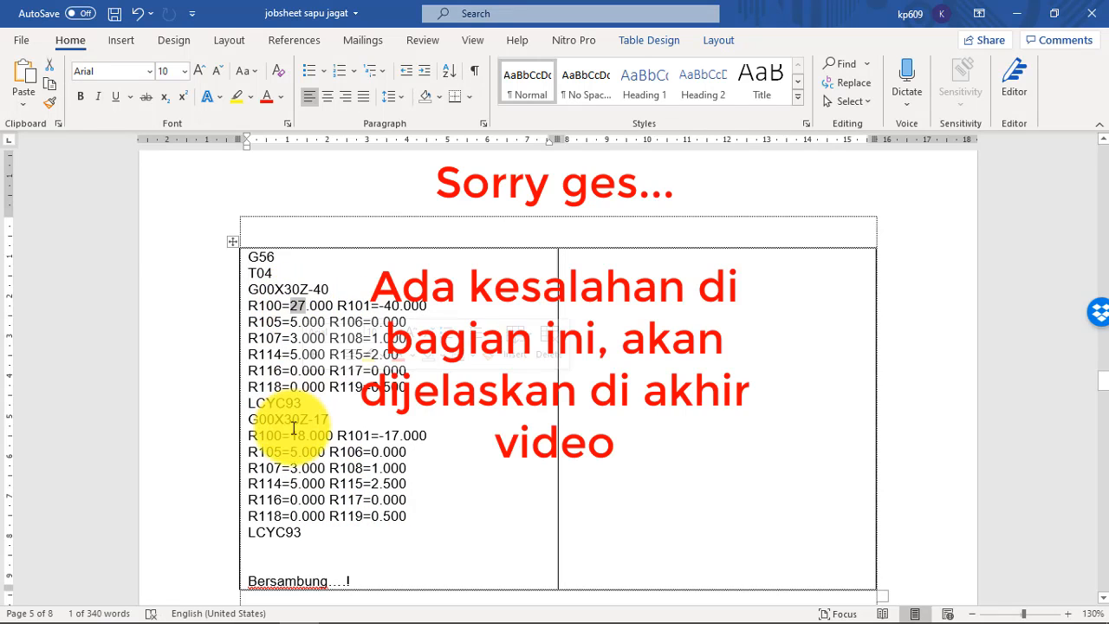
click(302, 435)
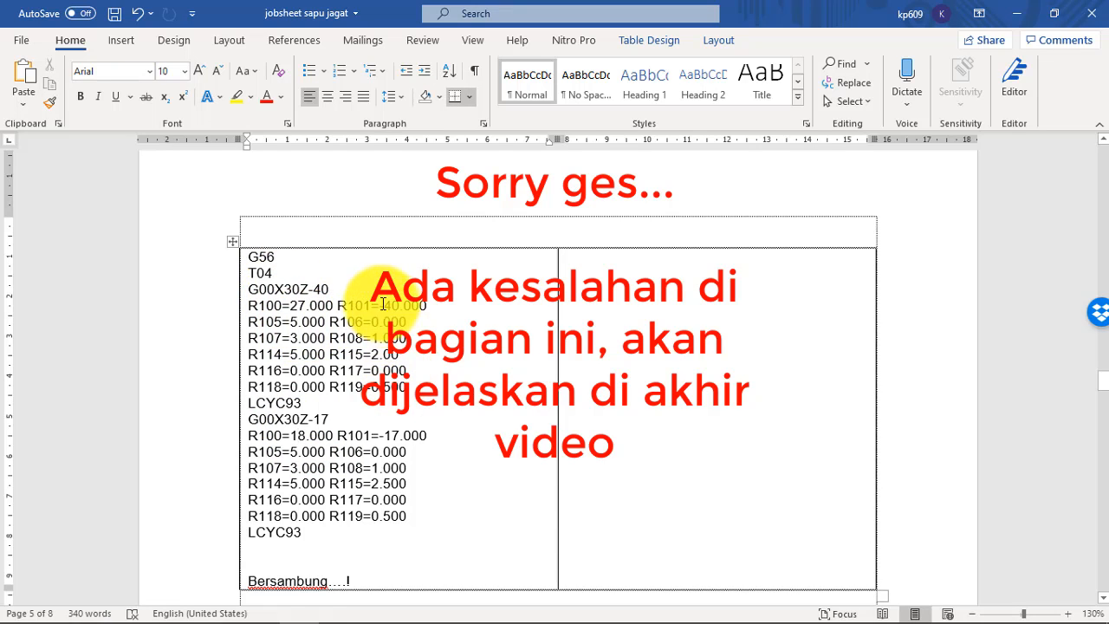
drag(379, 306, 422, 306)
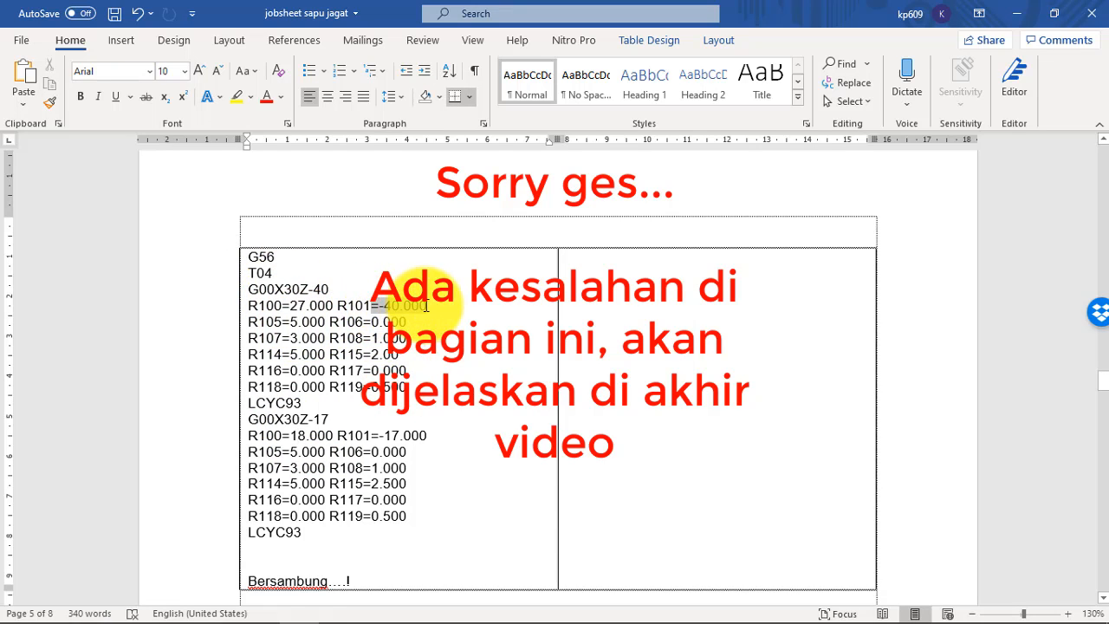
click(407, 321)
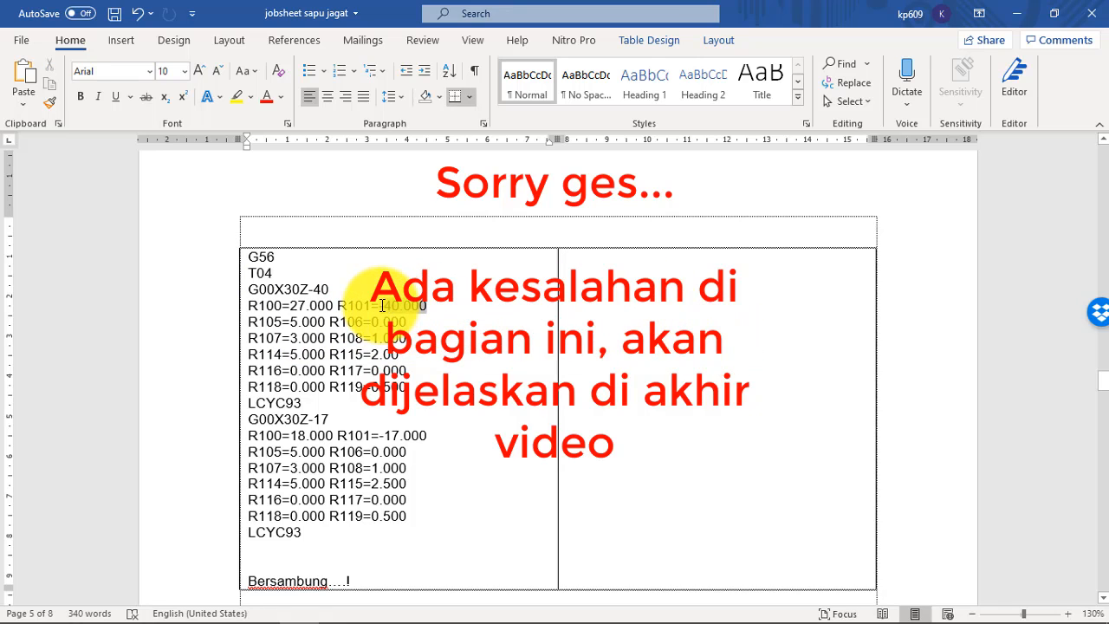
Step: Examine the groove positions in the shaft drawing on page 1 and in the Lcyc 95 drawing on page 3
mouse_move(1100, 388)
mouse_down()
mouse_move(1090, 246)
mouse_move(1069, 182)
mouse_move(1081, 154)
mouse_up()
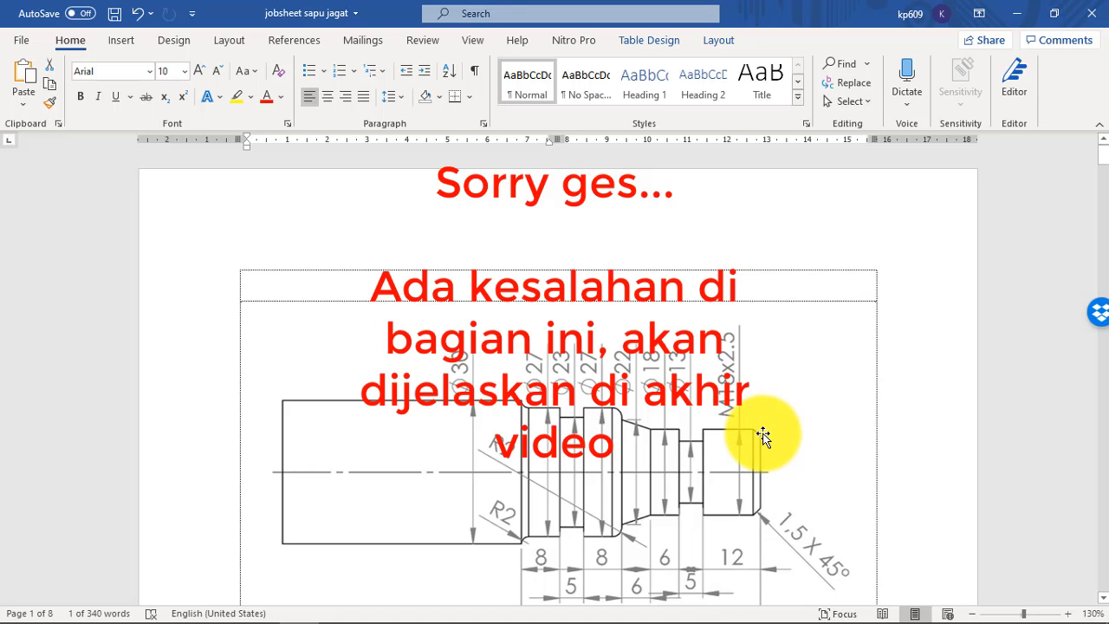
scroll(762, 436, down, 1)
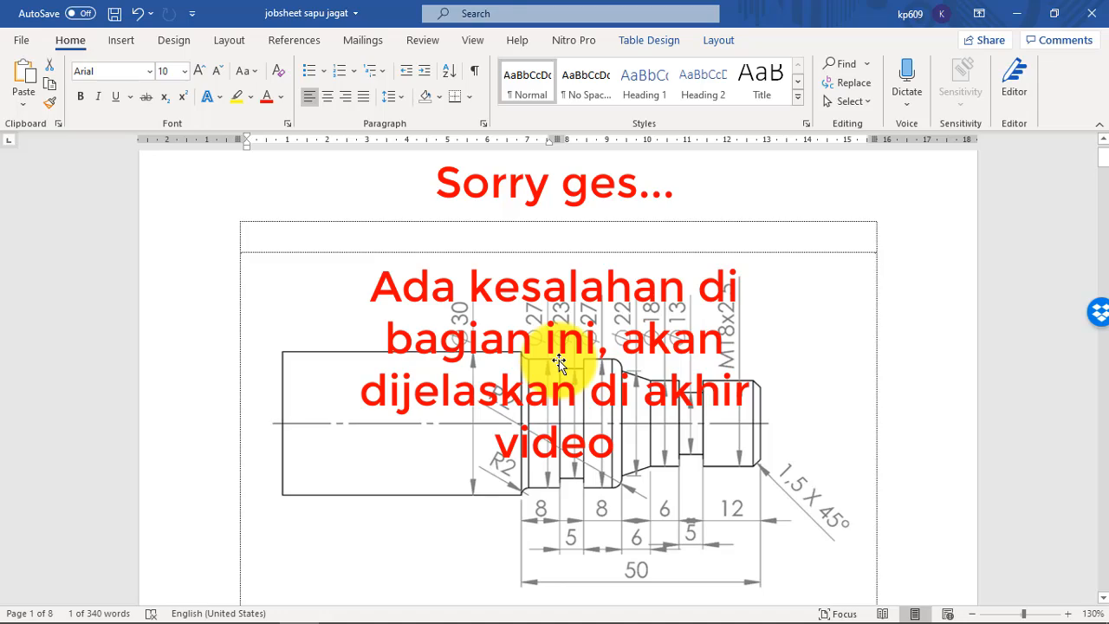
mouse_move(1098, 174)
mouse_down()
mouse_move(1083, 173)
mouse_move(1092, 385)
mouse_move(1089, 269)
mouse_up()
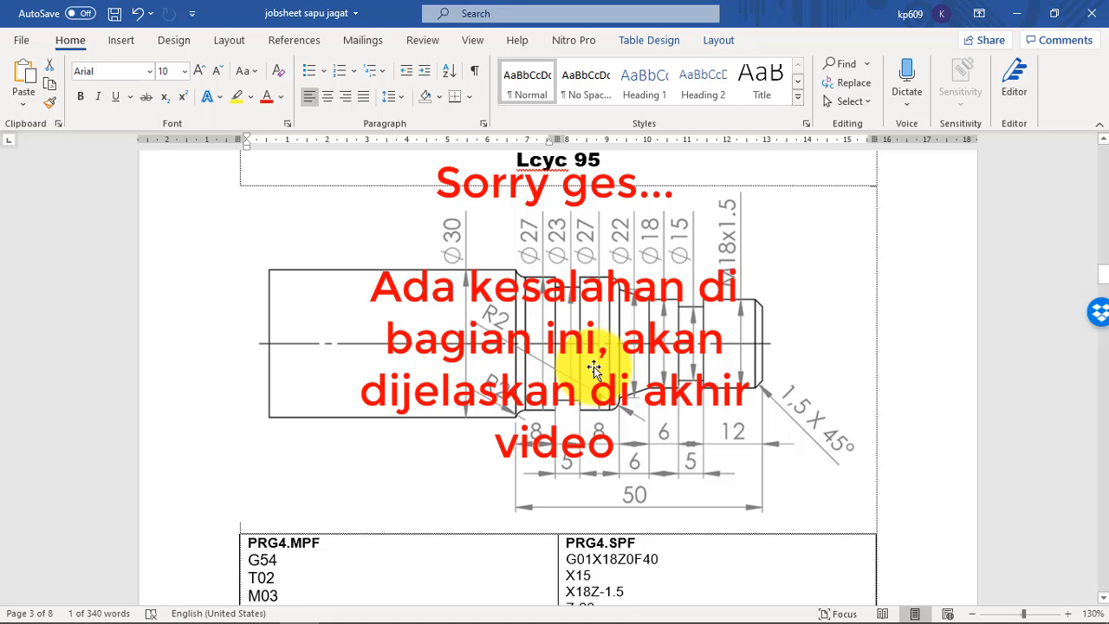
Step: Look through the turning program and LCYC93 parameter list, and mark the R107 description "Lebar pahat alur"
scroll(572, 373, down, 5)
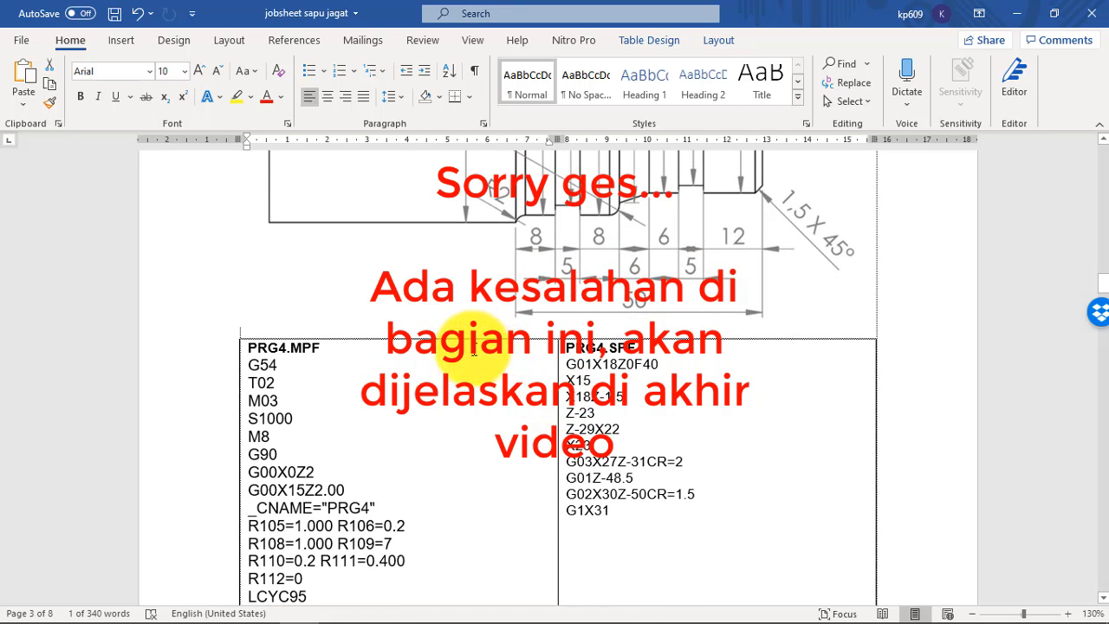
scroll(485, 345, down, 5)
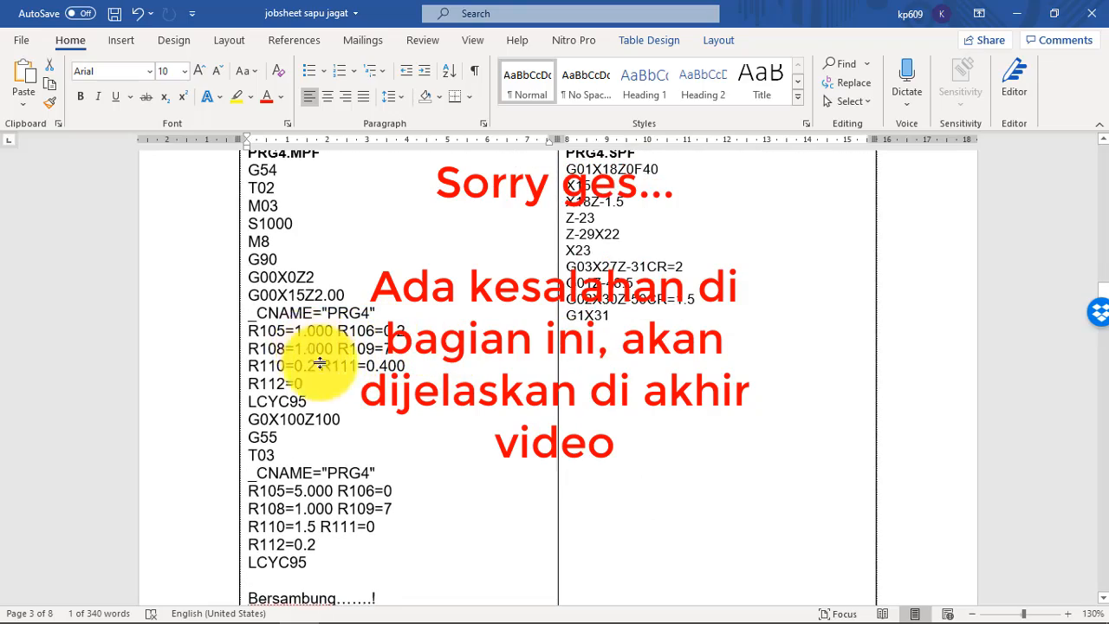
scroll(329, 372, down, 15)
scroll(347, 395, down, 2)
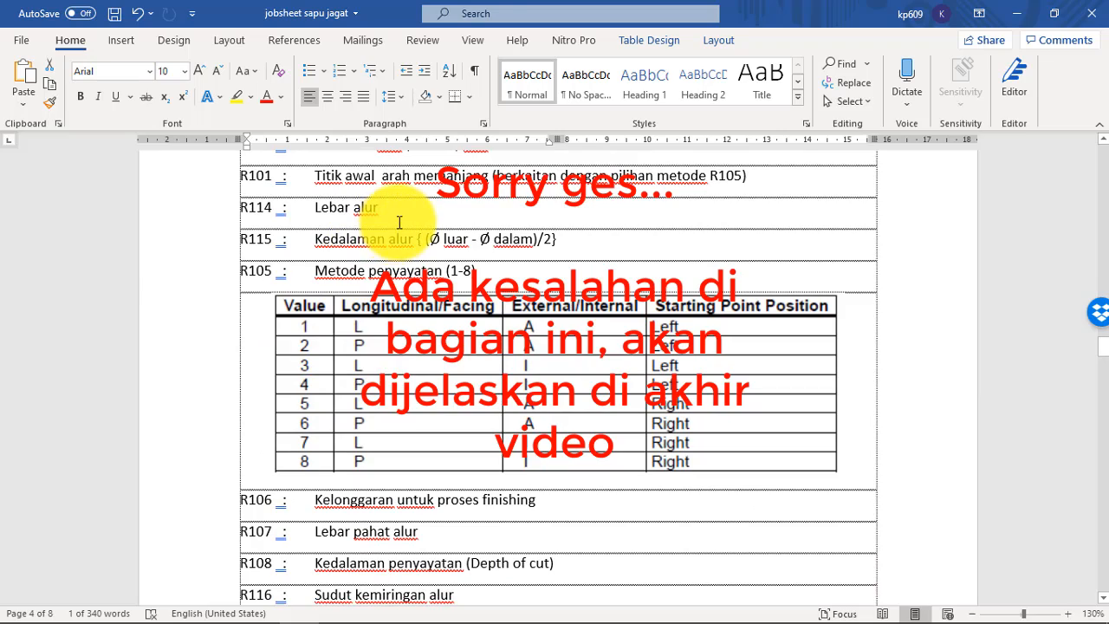
scroll(399, 222, up, 2)
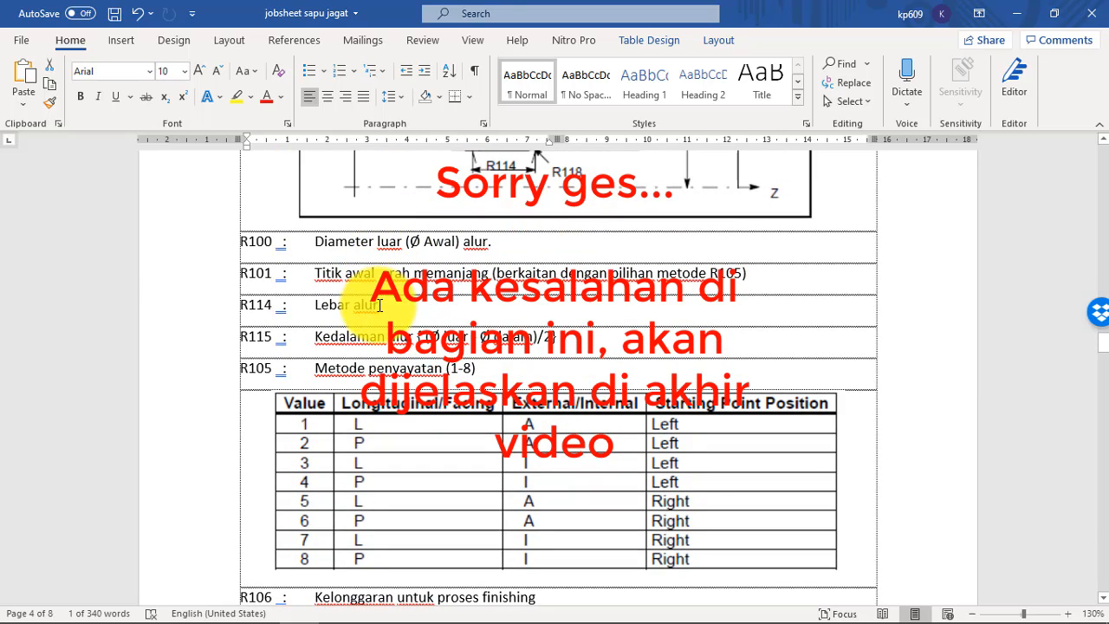
scroll(379, 308, down, 4)
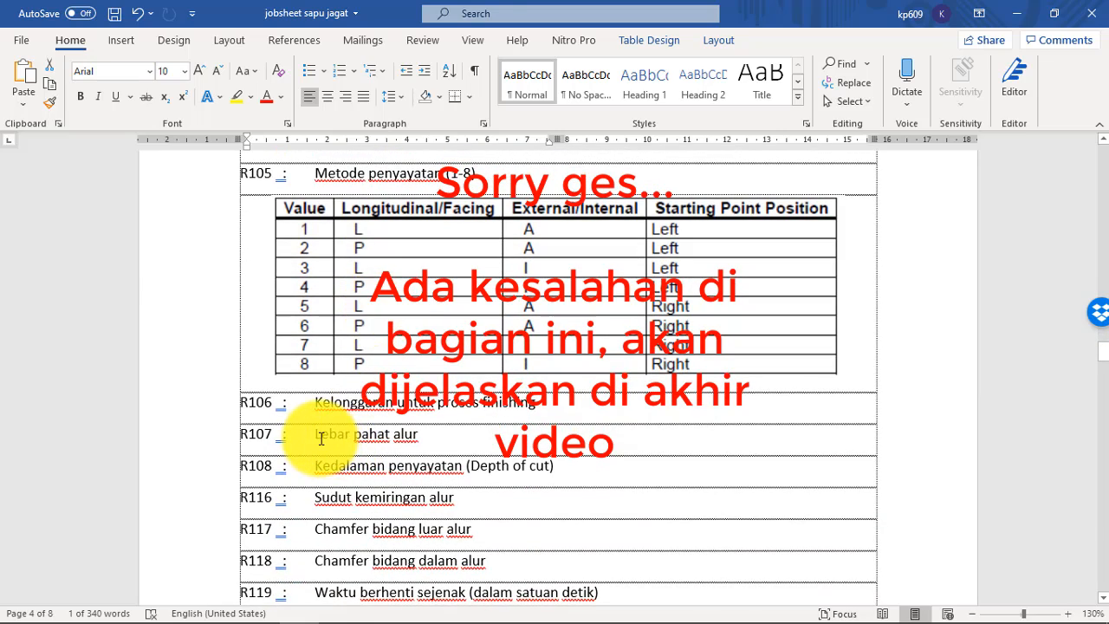
drag(316, 437, 417, 436)
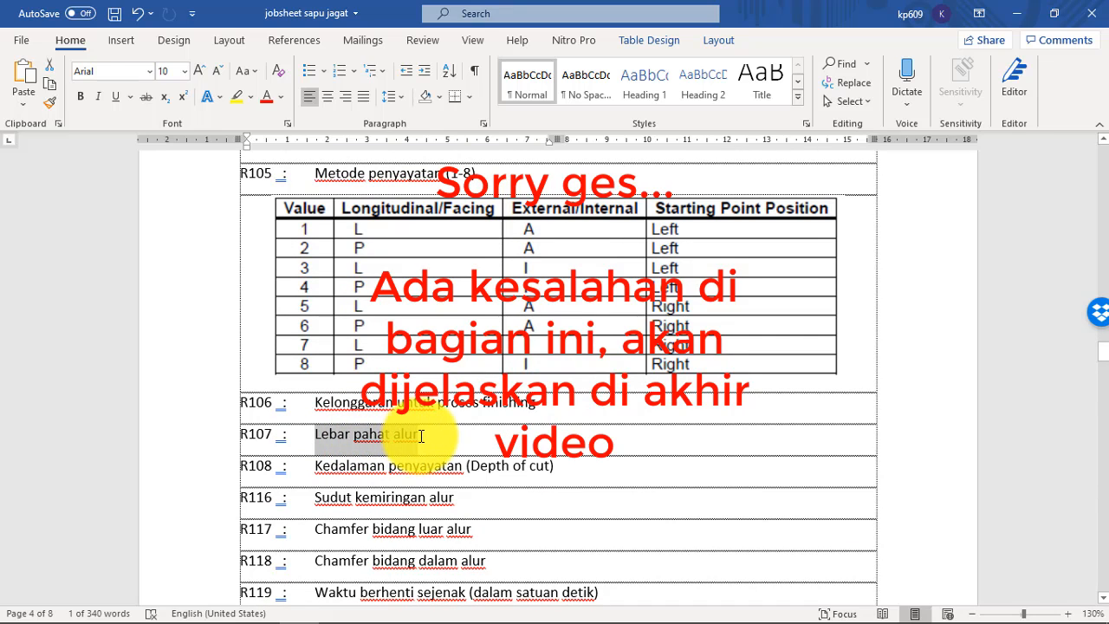
click(342, 438)
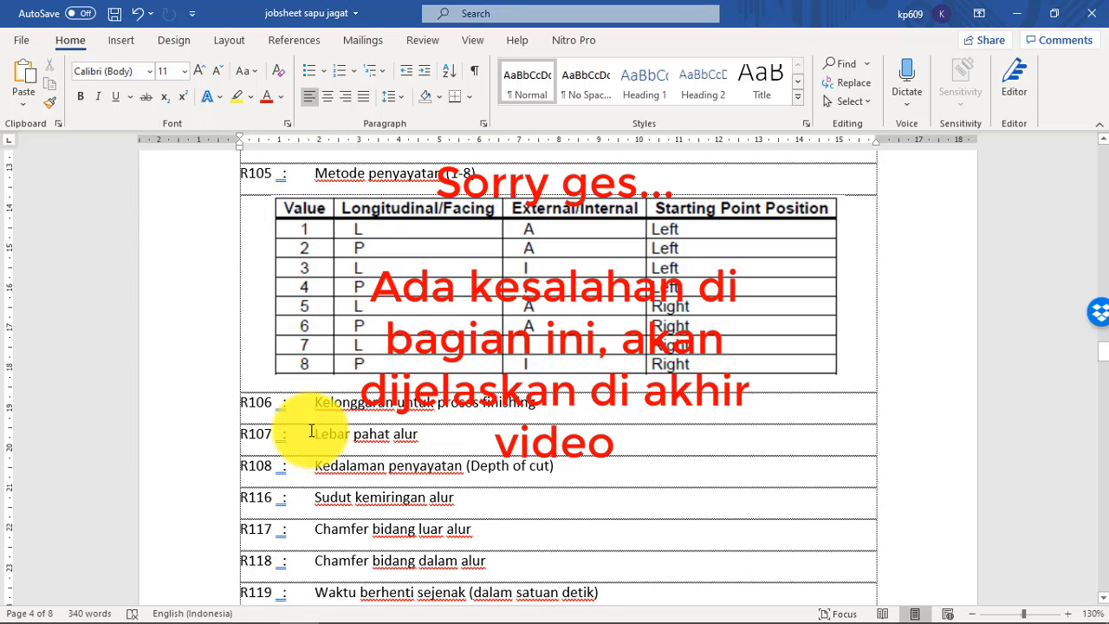
Step: Locate R105=5.000 in the first groove block and relate it to the R105 method table and the R107 definition
drag(1106, 356, 1093, 385)
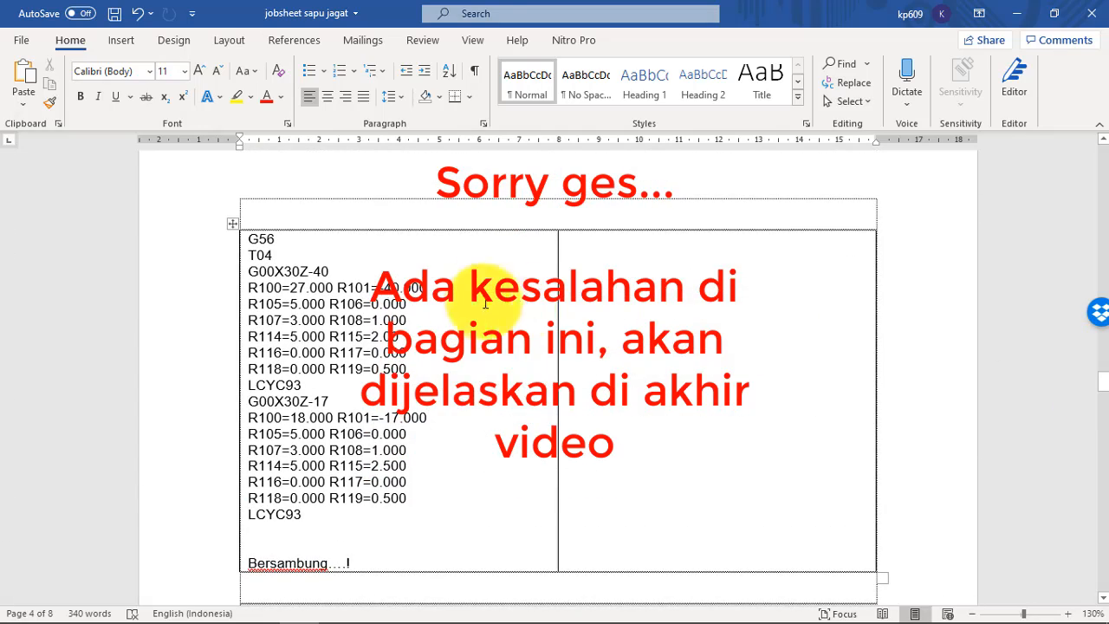
click(295, 307)
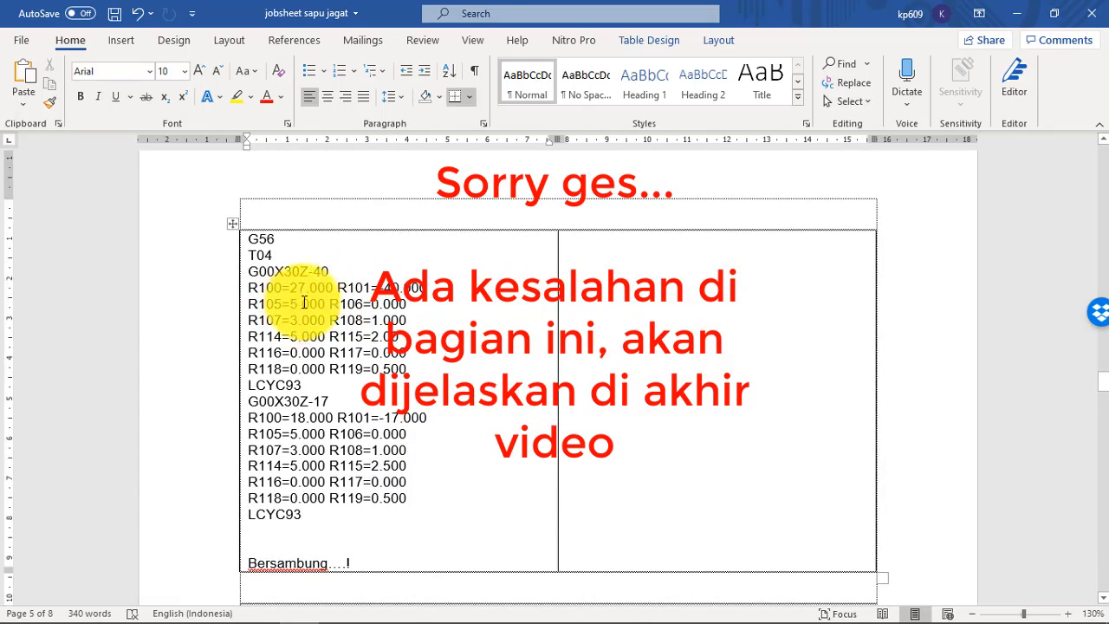
scroll(688, 394, up, 15)
scroll(689, 394, down, 2)
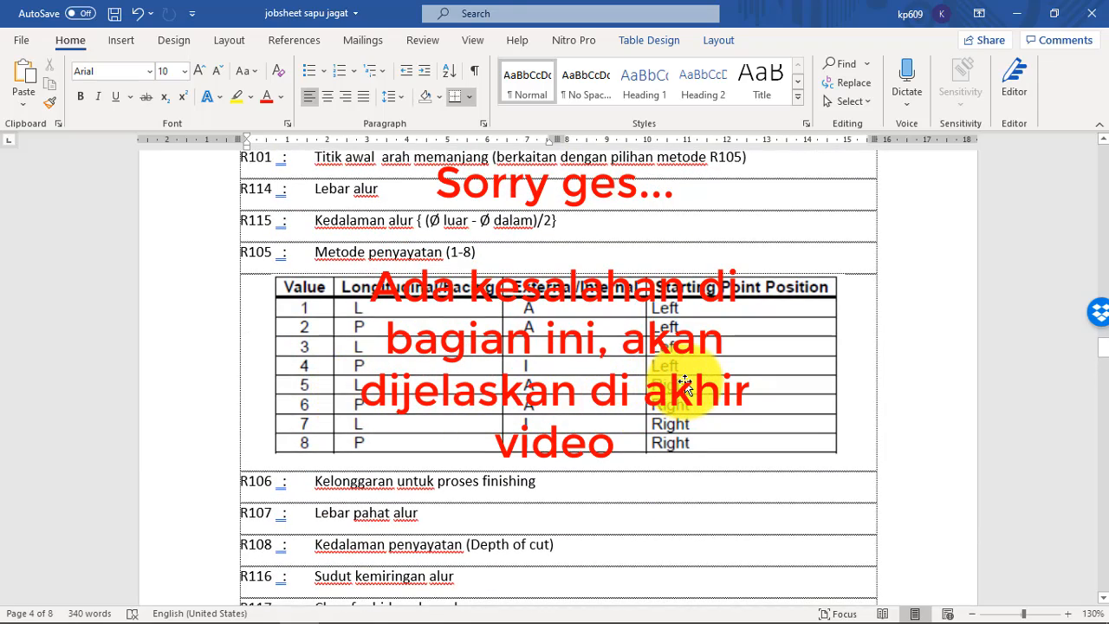
scroll(655, 388, down, 5)
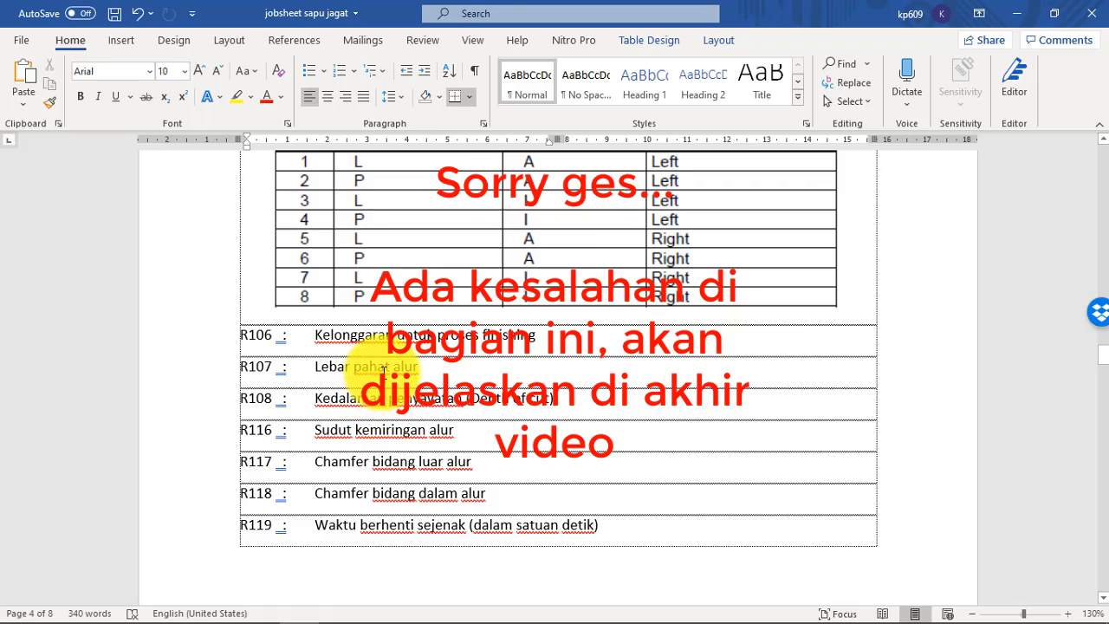
scroll(385, 376, up, 2)
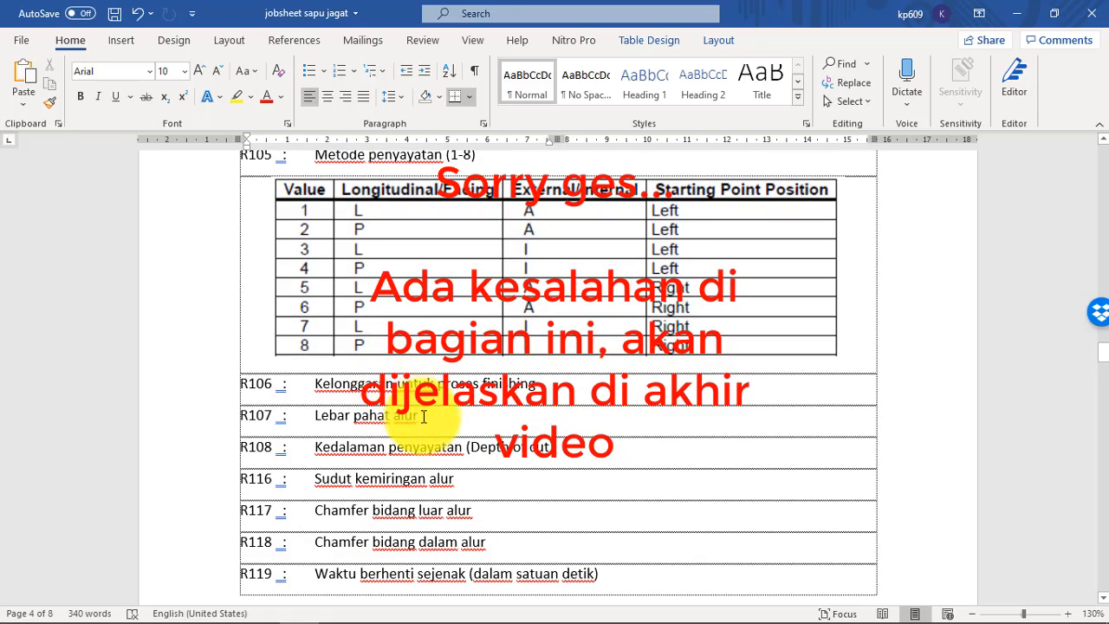
scroll(426, 423, up, 5)
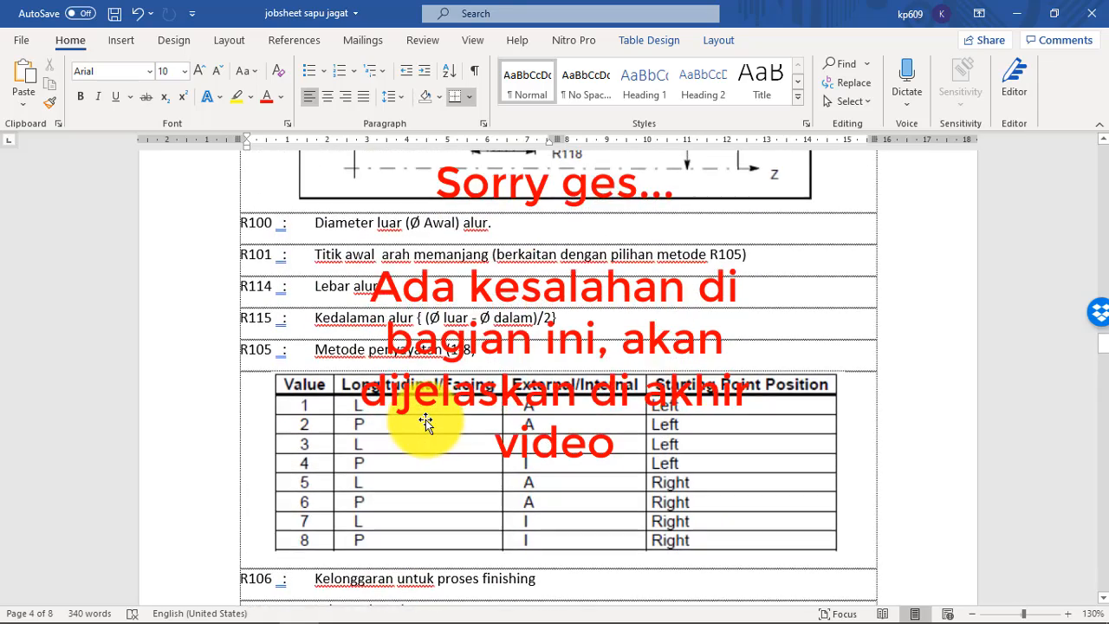
scroll(423, 426, down, 5)
Step: Go back to the Lcyc 95 shaft drawing and examine its groove dimensions
drag(1102, 358, 1093, 290)
scroll(1092, 275, up, 2)
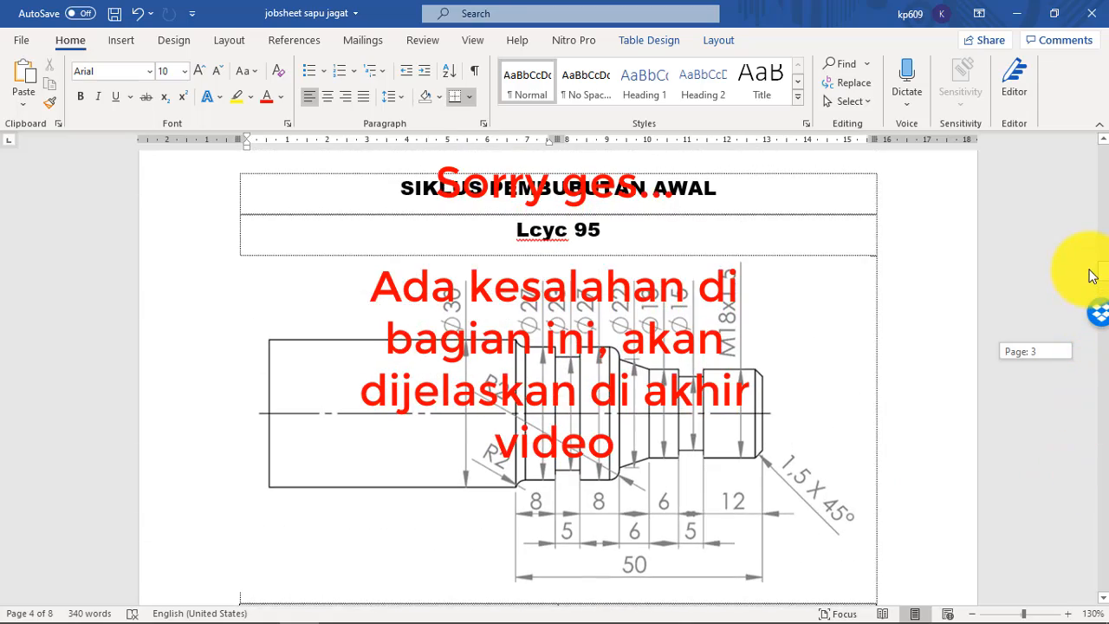
scroll(795, 322, down, 1)
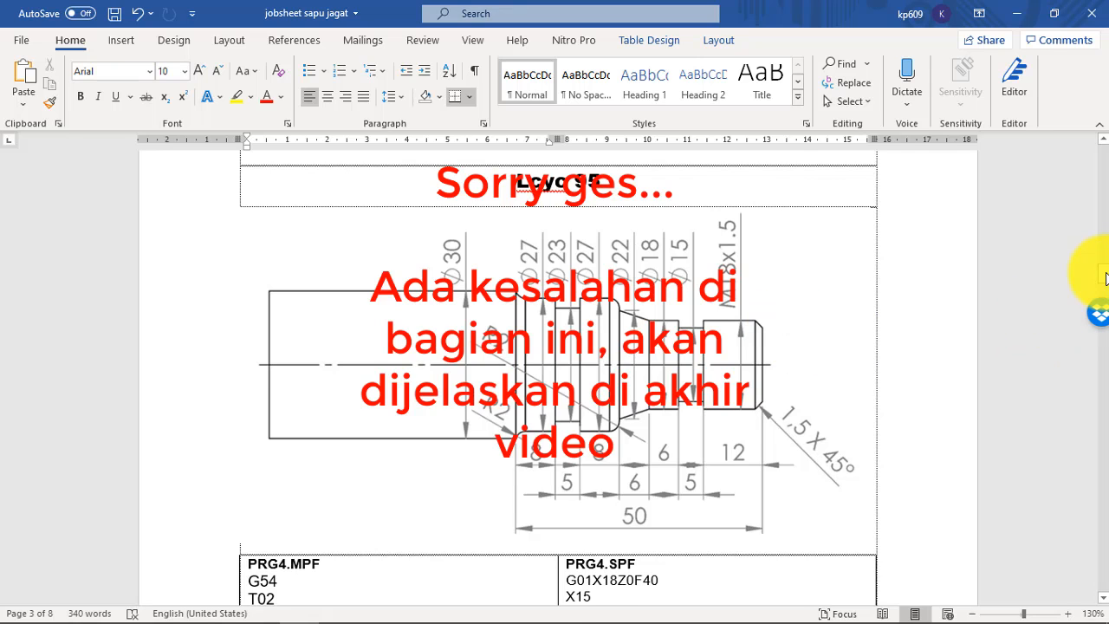
drag(1105, 277, 1105, 278)
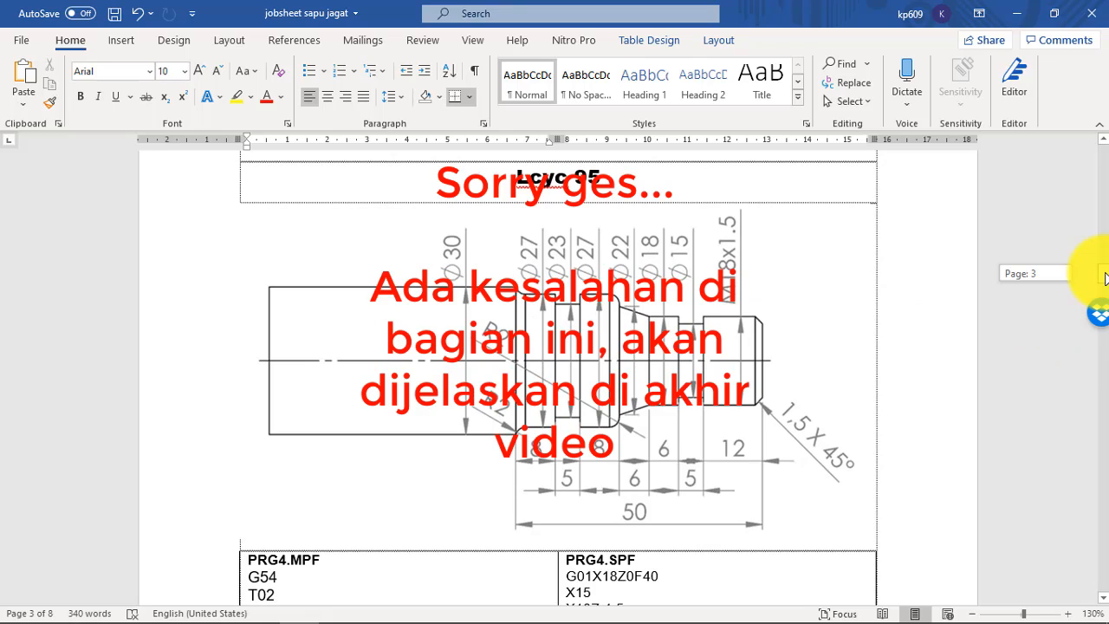
Step: Go to the SIKLUS LCYC97 threading section on page 6 and examine its diagram and the R100 to R114 parameter list
mouse_move(1105, 278)
mouse_down()
mouse_move(1091, 299)
mouse_move(1096, 409)
mouse_move(1082, 379)
mouse_move(1089, 448)
mouse_up()
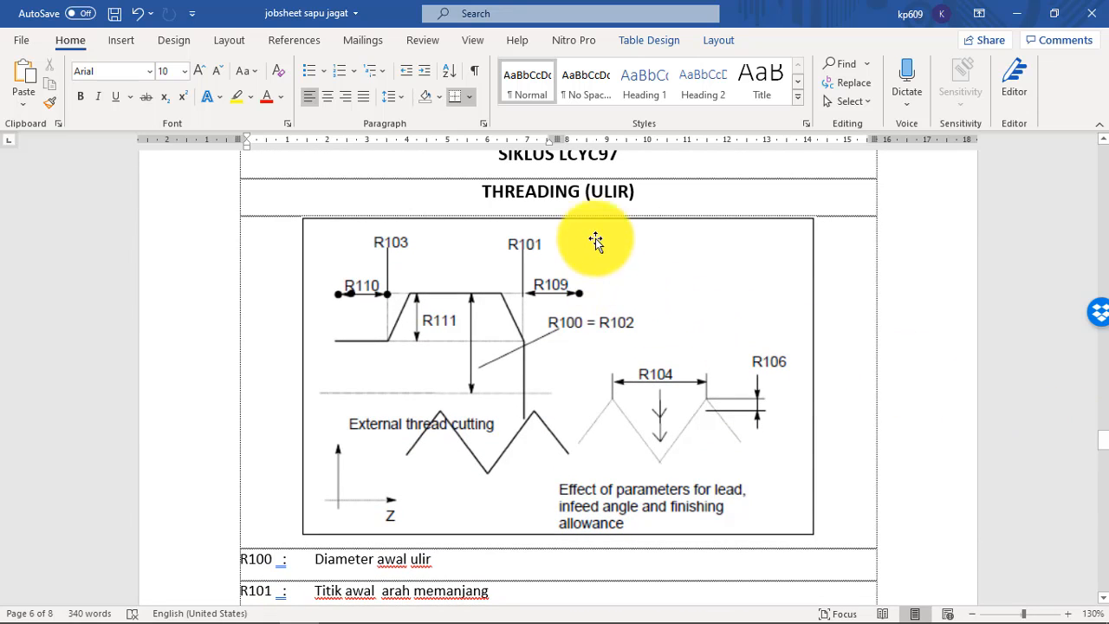
scroll(597, 208, down, 1)
scroll(598, 211, up, 1)
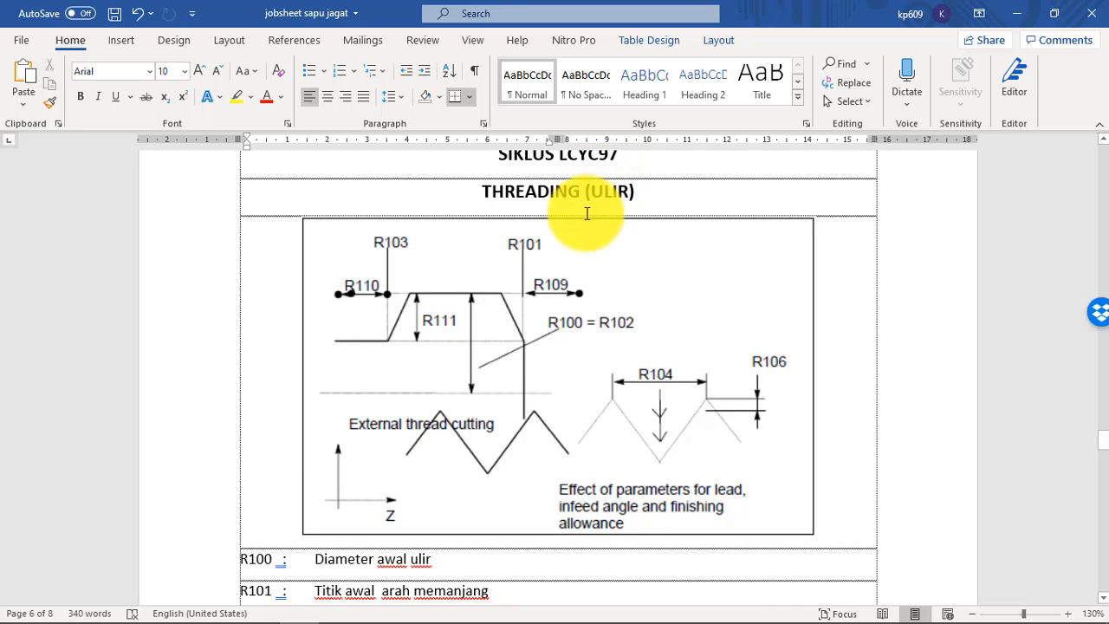
scroll(441, 278, down, 3)
scroll(445, 290, up, 3)
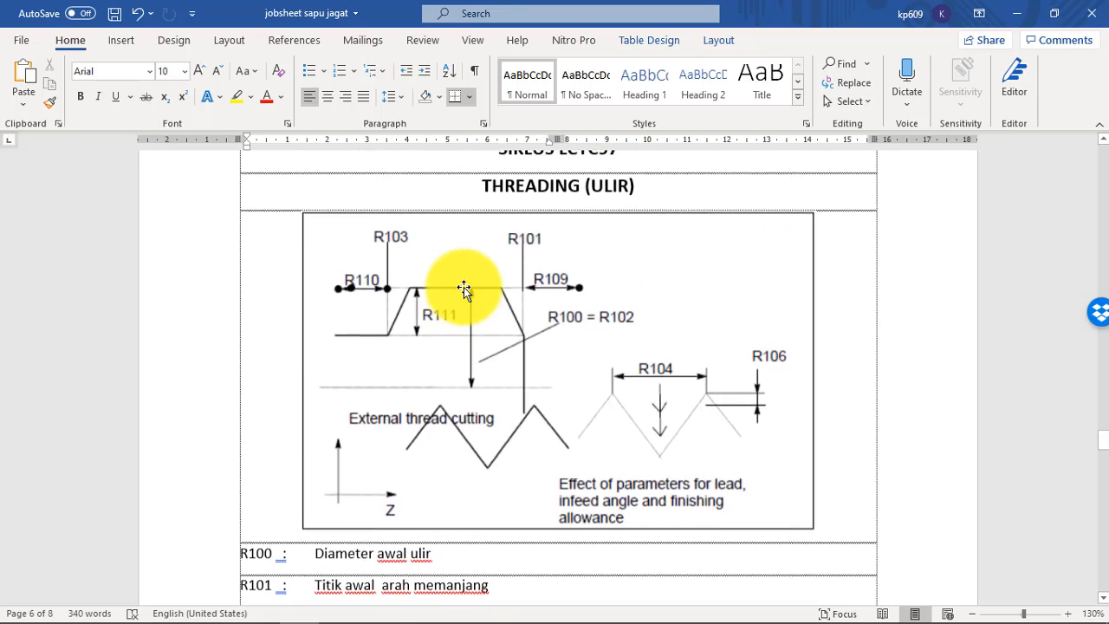
scroll(349, 395, down, 3)
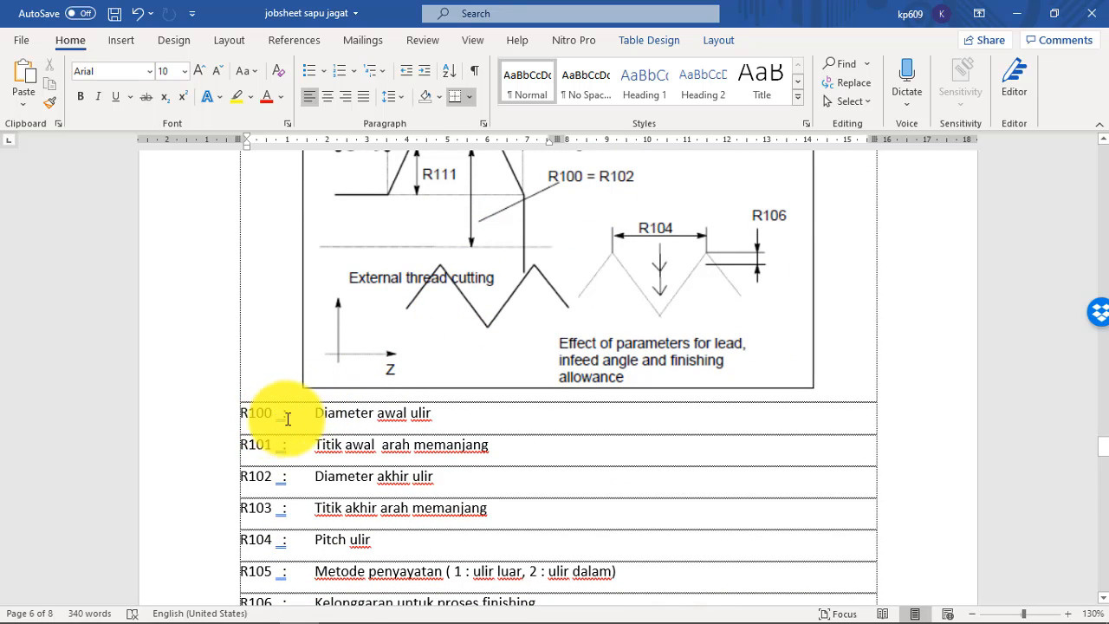
scroll(281, 414, down, 2)
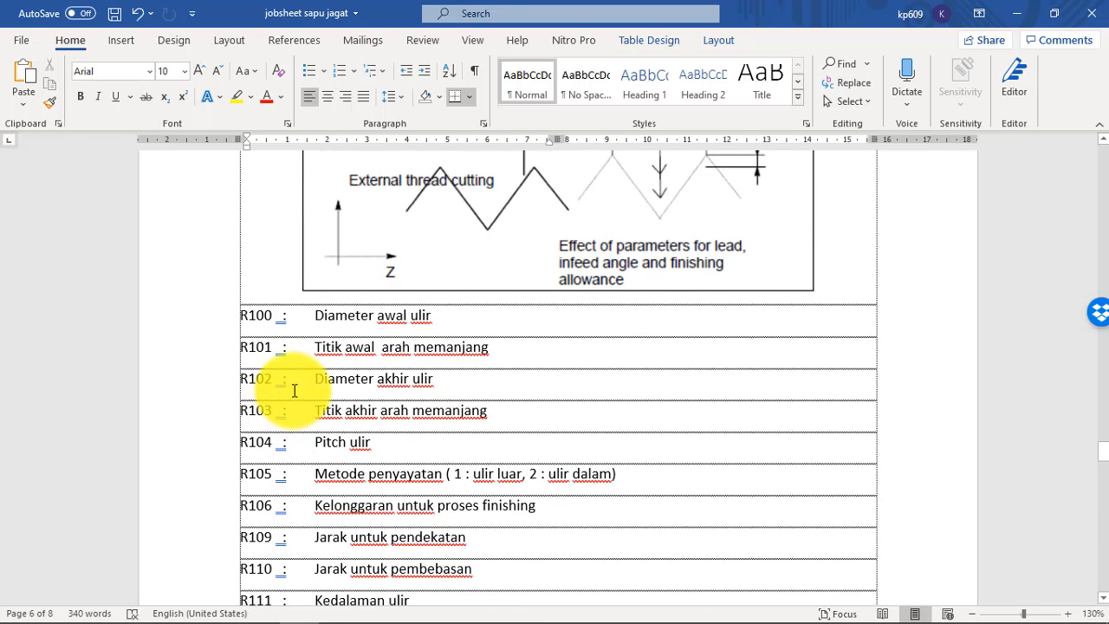
scroll(248, 324, down, 5)
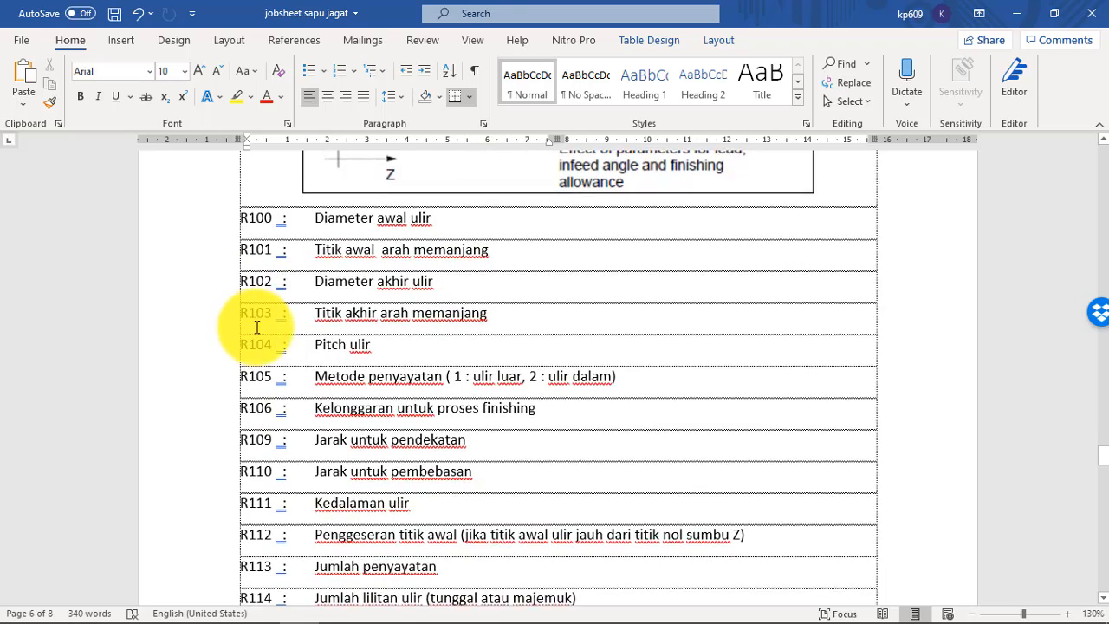
scroll(260, 326, up, 2)
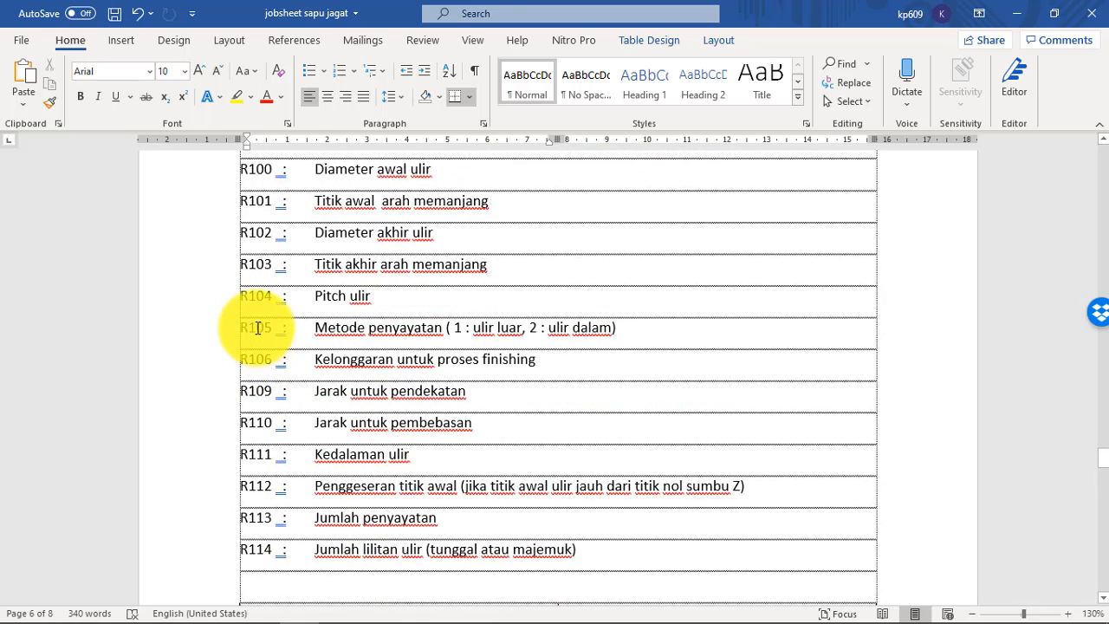
scroll(285, 320, up, 1)
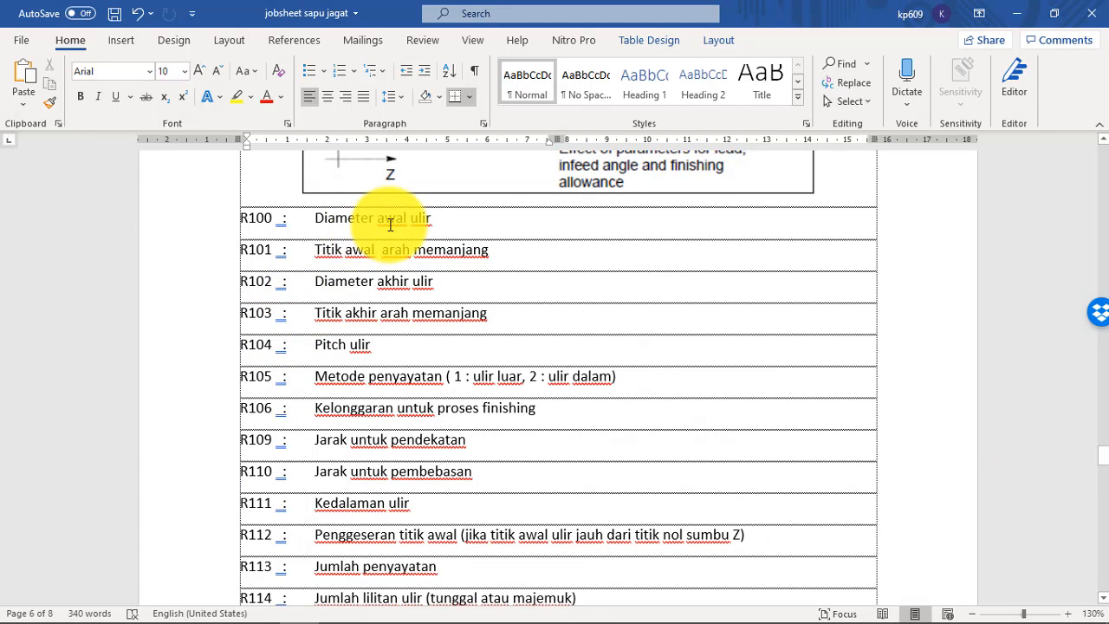
Step: Relate the R100 and R101 definitions to the thread start diameter and start point in the LCYC97 diagram
scroll(433, 243, up, 2)
scroll(647, 345, up, 2)
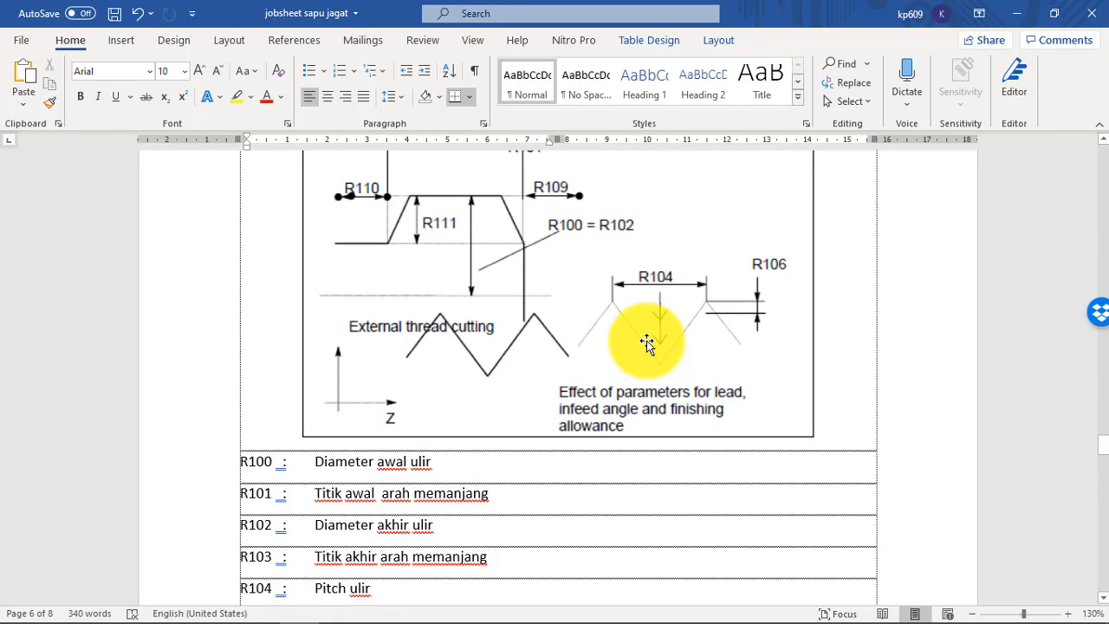
scroll(424, 468, down, 2)
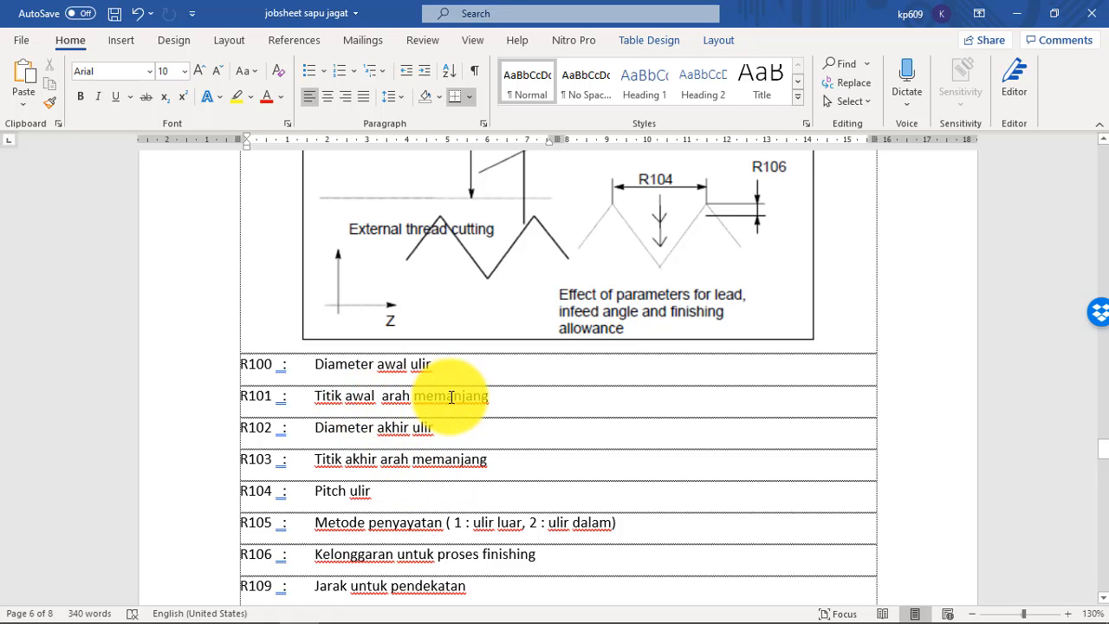
scroll(459, 391, up, 4)
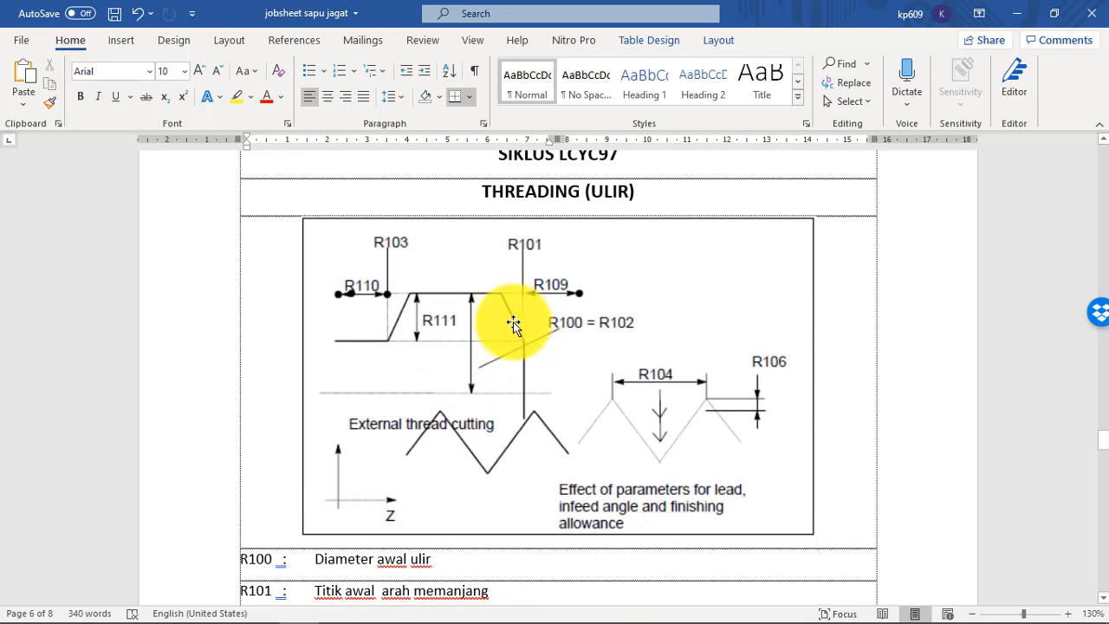
scroll(494, 338, down, 4)
scroll(394, 347, up, 1)
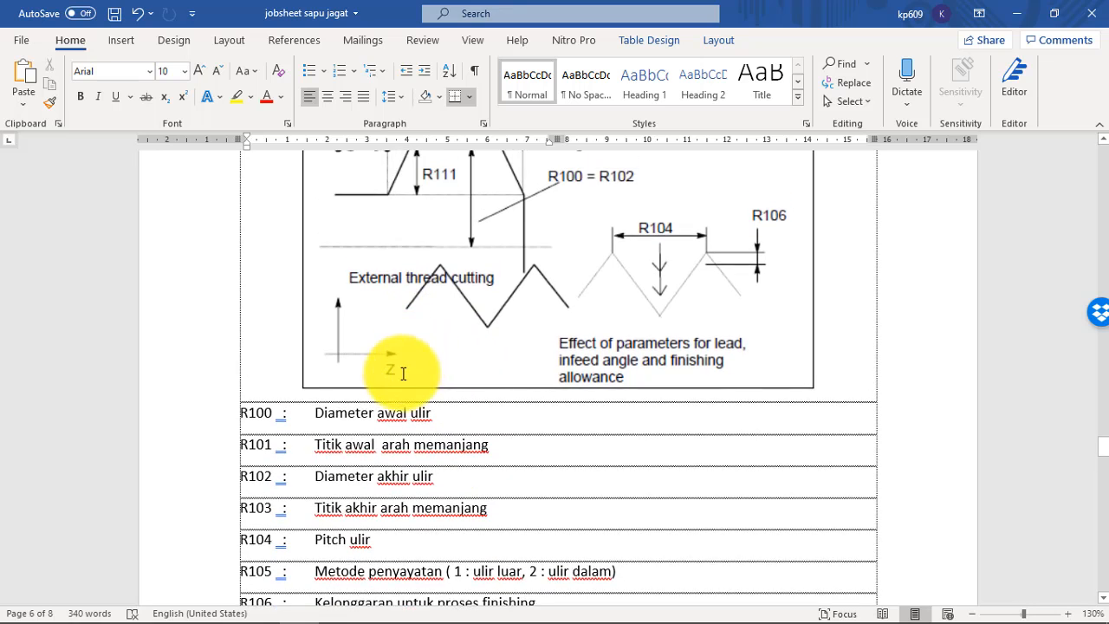
scroll(328, 382, down, 2)
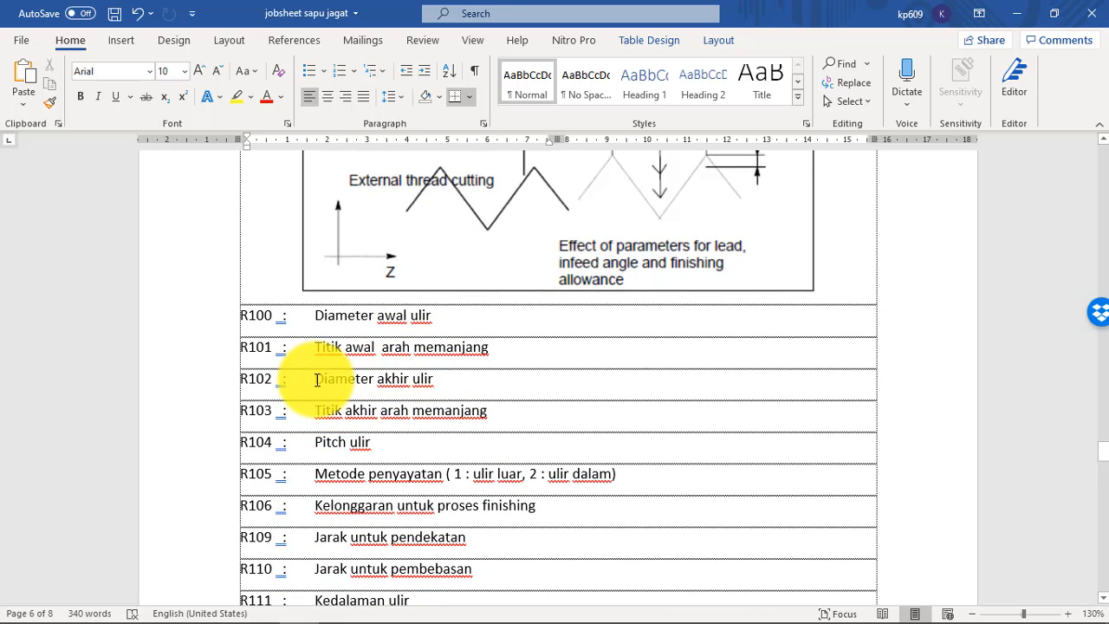
Step: Mark the R102 description "Diameter akhir ulir" and relate it to the external thread cutting diagram
drag(318, 380, 438, 376)
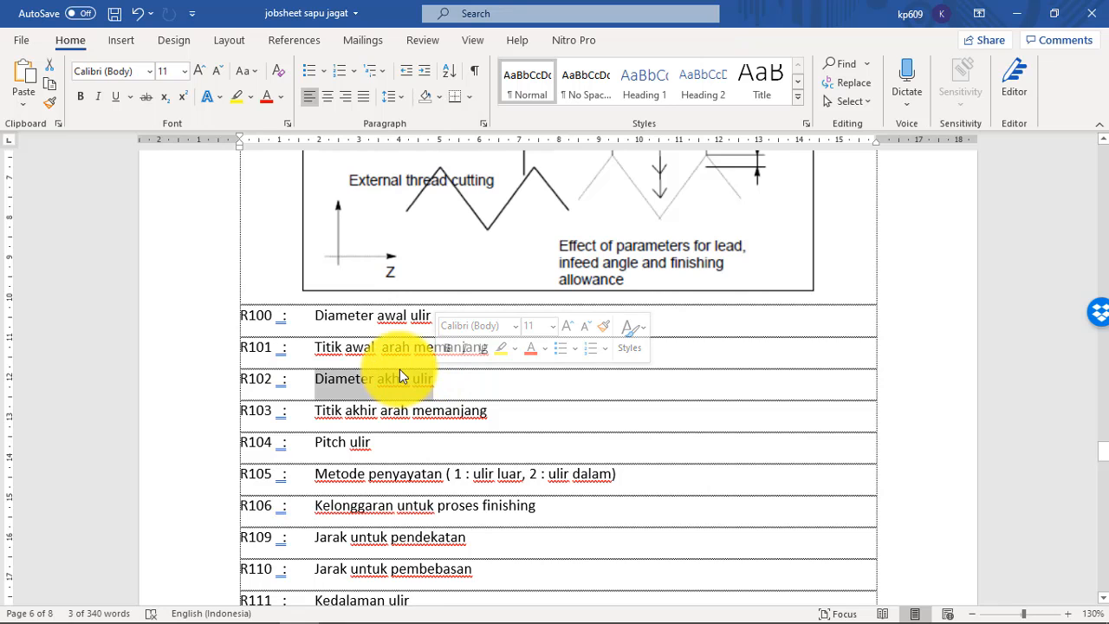
scroll(451, 400, up, 3)
scroll(451, 400, up, 1)
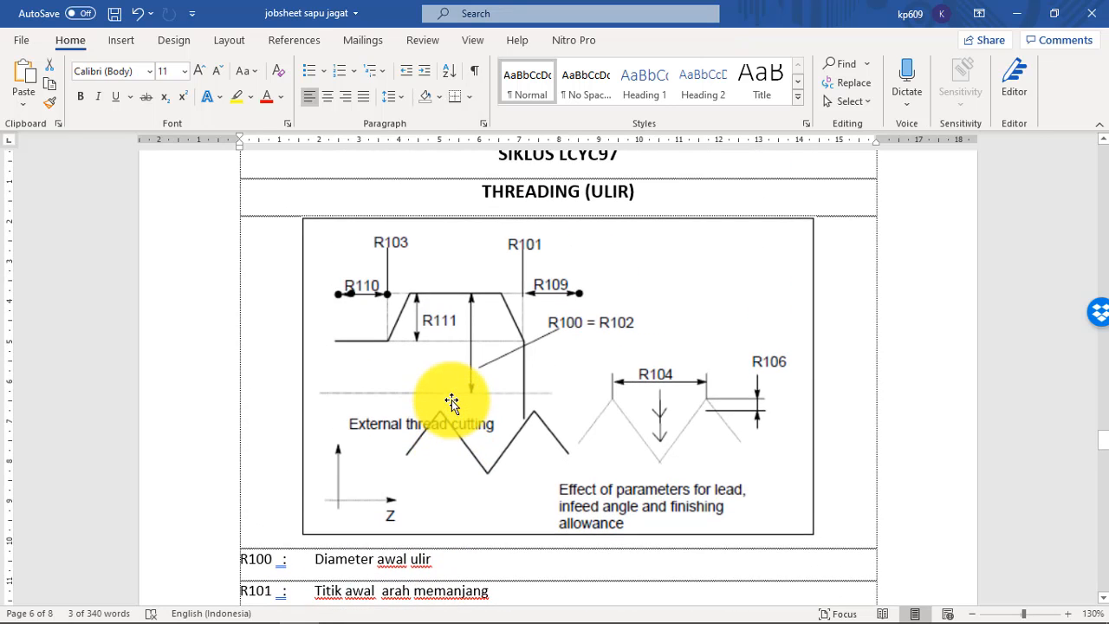
scroll(452, 398, down, 2)
scroll(453, 460, up, 2)
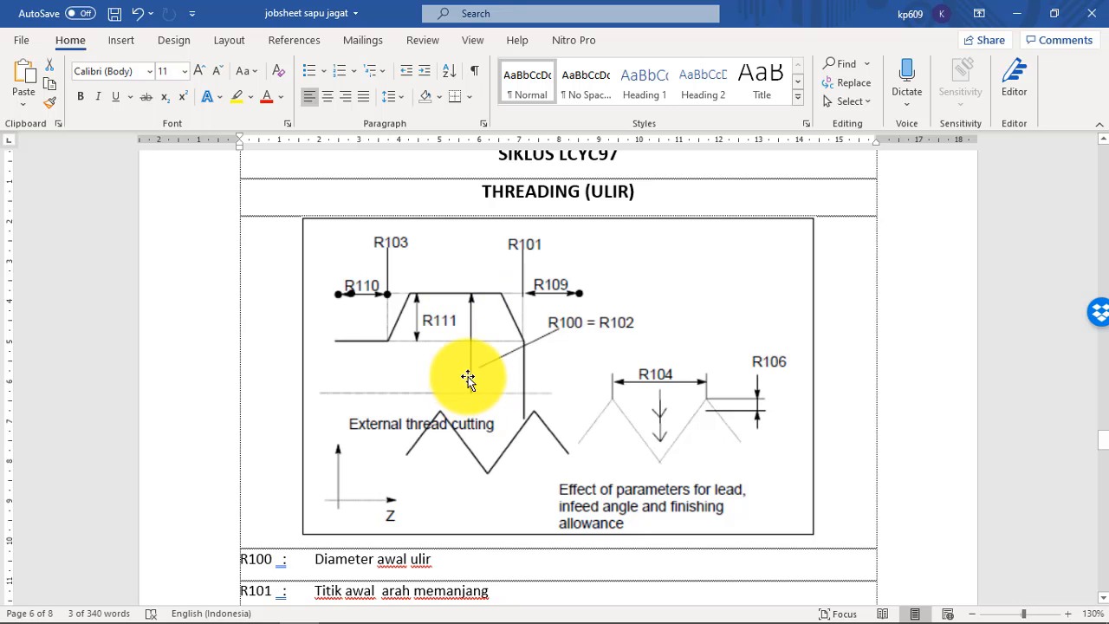
Step: Mark the R103 description "Titik akhir arah memanjang" and locate R103 in the threading diagram
scroll(466, 368, down, 5)
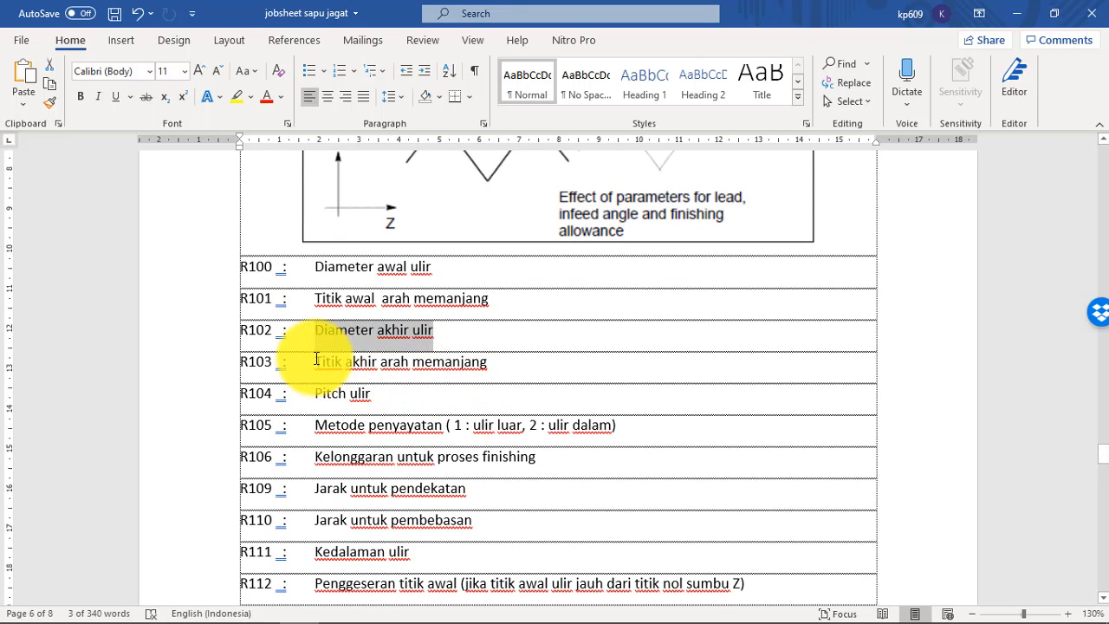
drag(316, 361, 442, 371)
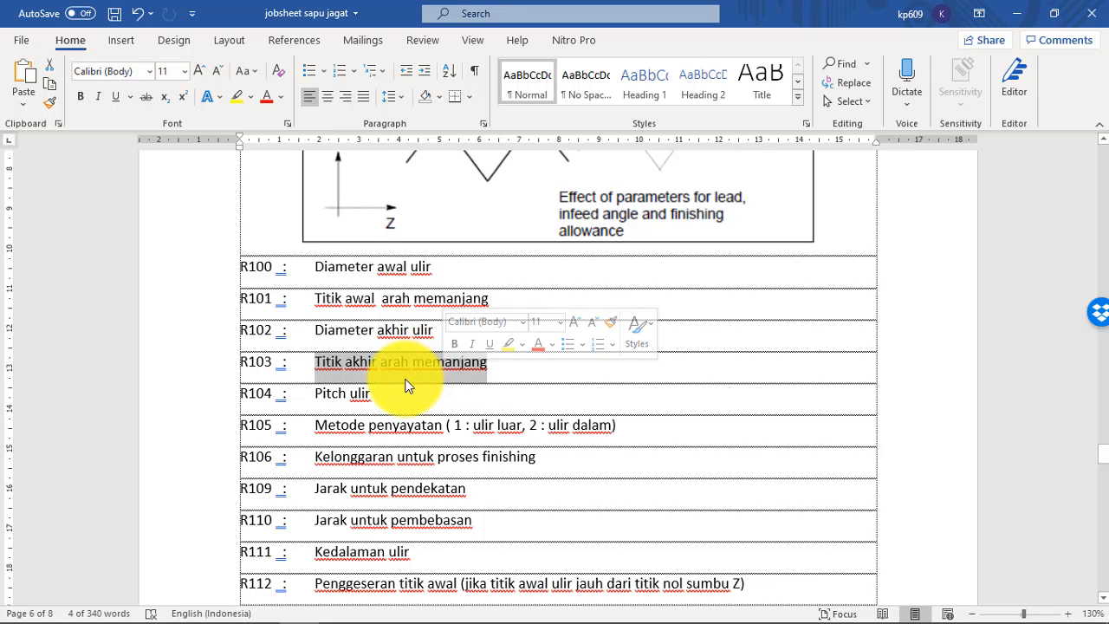
scroll(407, 385, up, 3)
Step: Mark the R104 description "Pitch ulir" and examine the R105 machining method options in the threading parameter list
scroll(414, 334, down, 4)
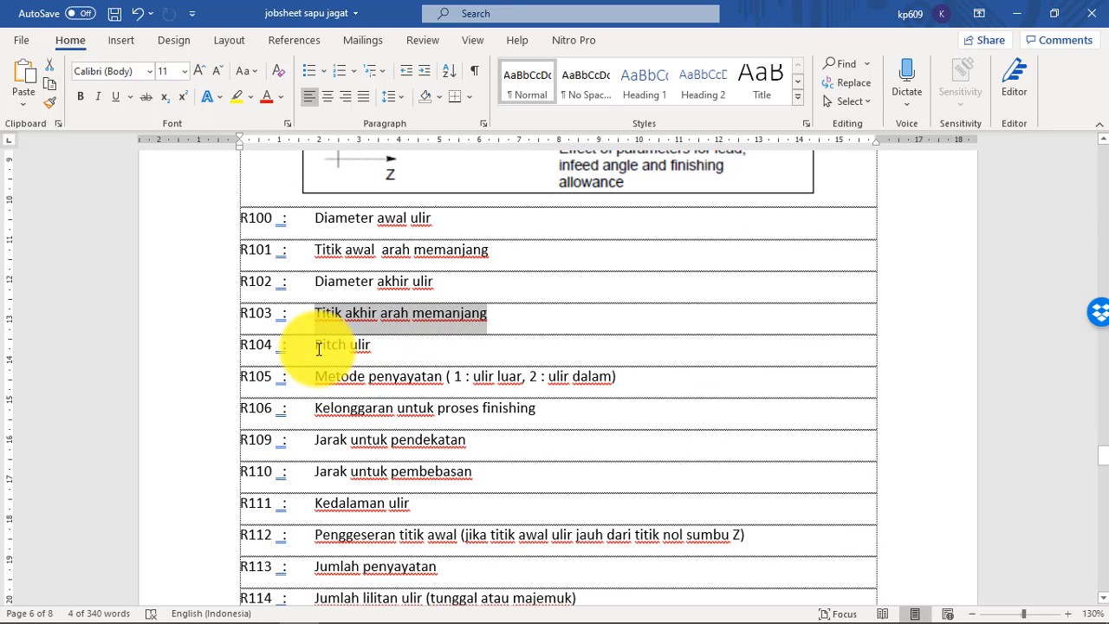
drag(318, 348, 368, 347)
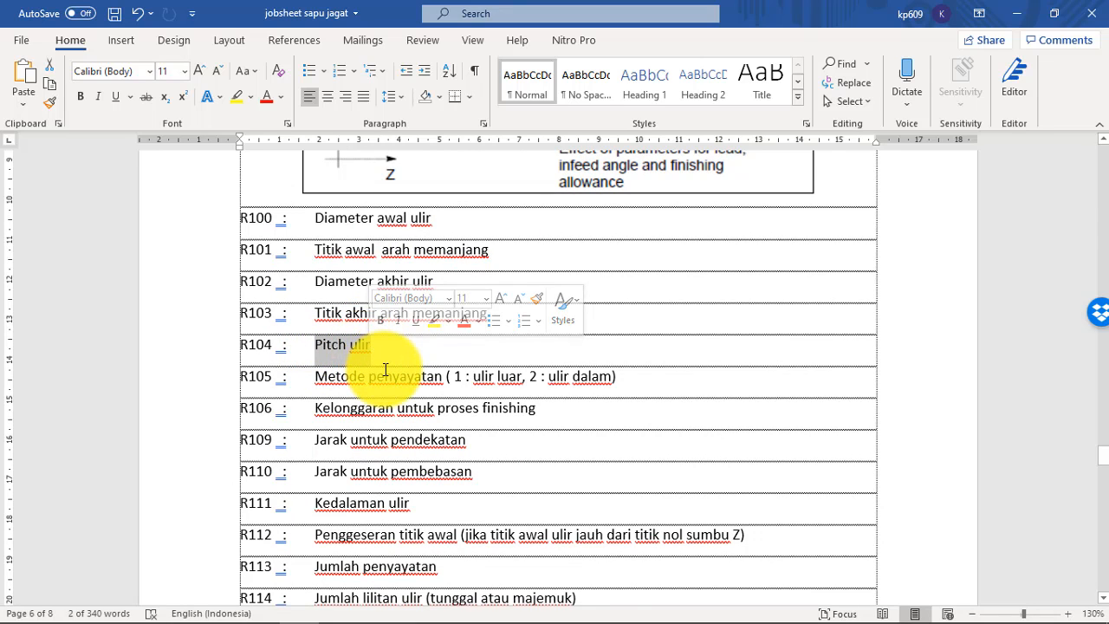
scroll(385, 370, down, 1)
drag(286, 326, 452, 333)
click(454, 331)
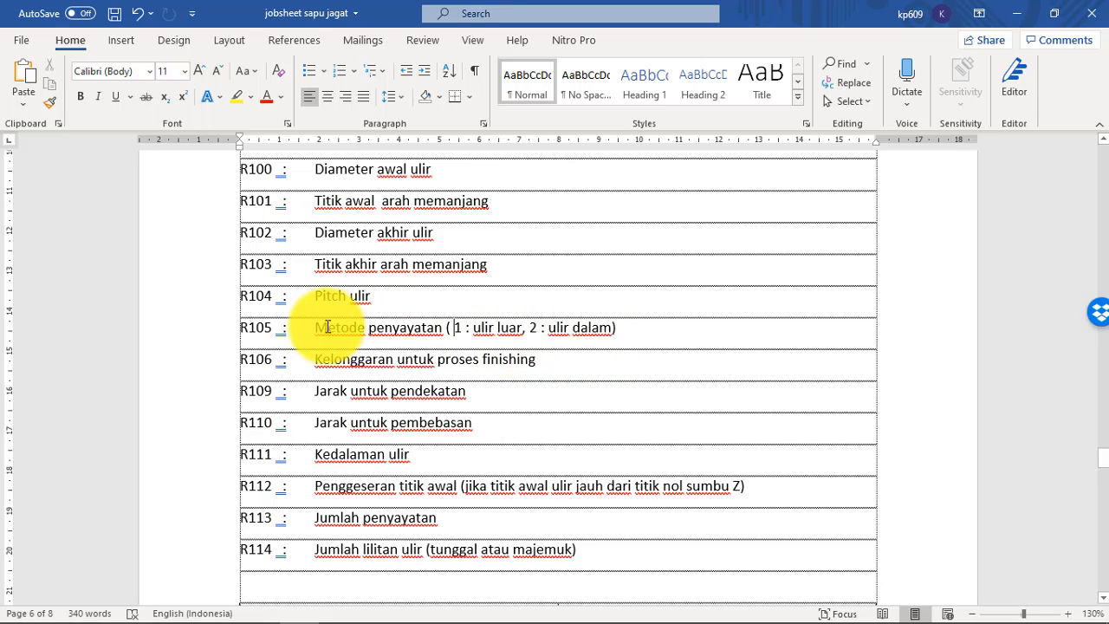
Step: Mark the R111 description "Kedalaman ulir" and examine the ISO 261/68/262/R724 thread profile and formulas on page 8
scroll(394, 355, down, 2)
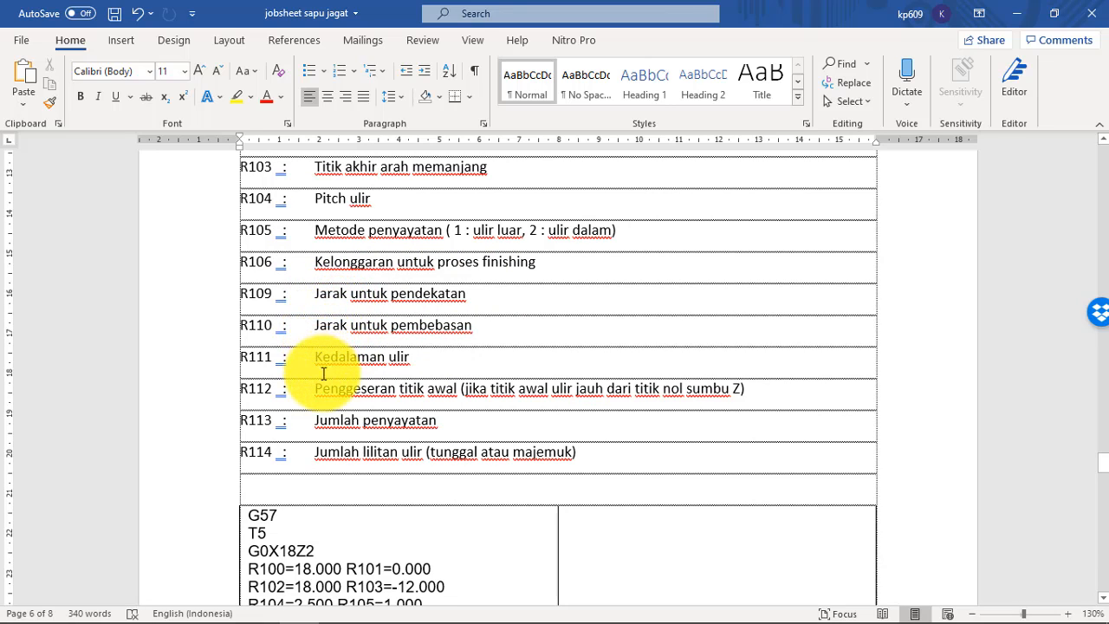
drag(318, 359, 406, 364)
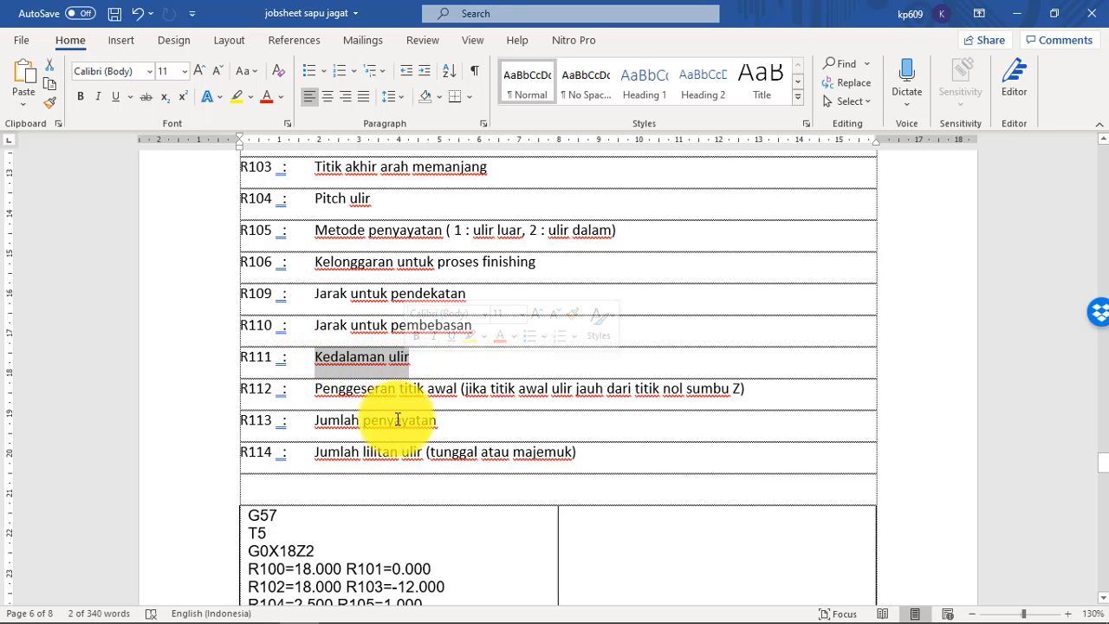
drag(1106, 465, 1082, 540)
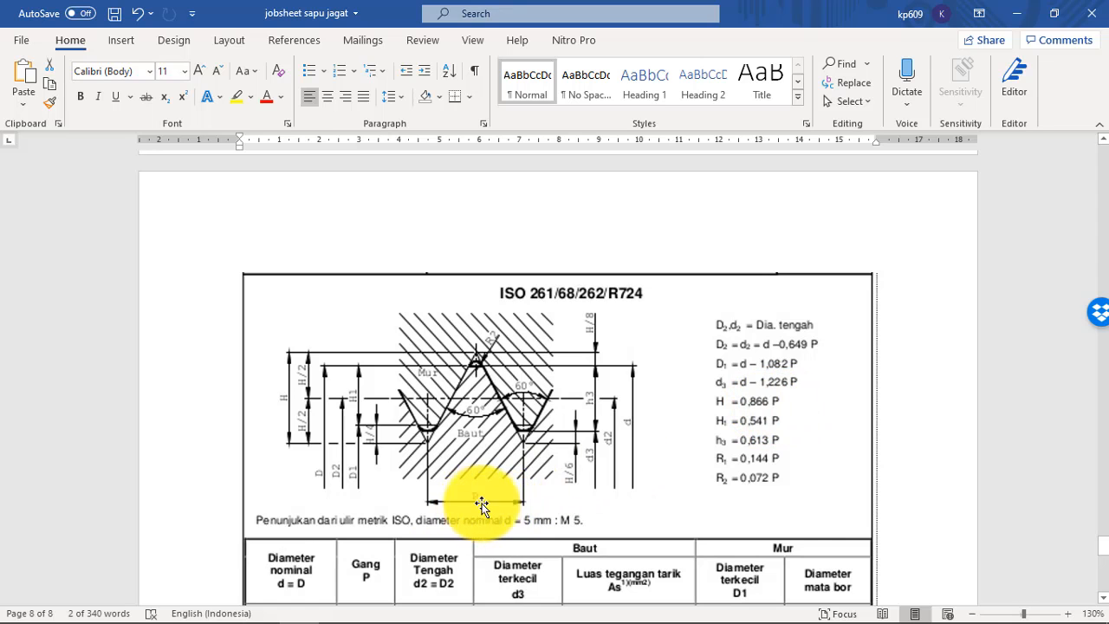
Step: Check the thread designation in the Lcyc 95 shaft drawing, and mark the R111 value 2.165 in the LCYC97 program
drag(1103, 548, 1088, 267)
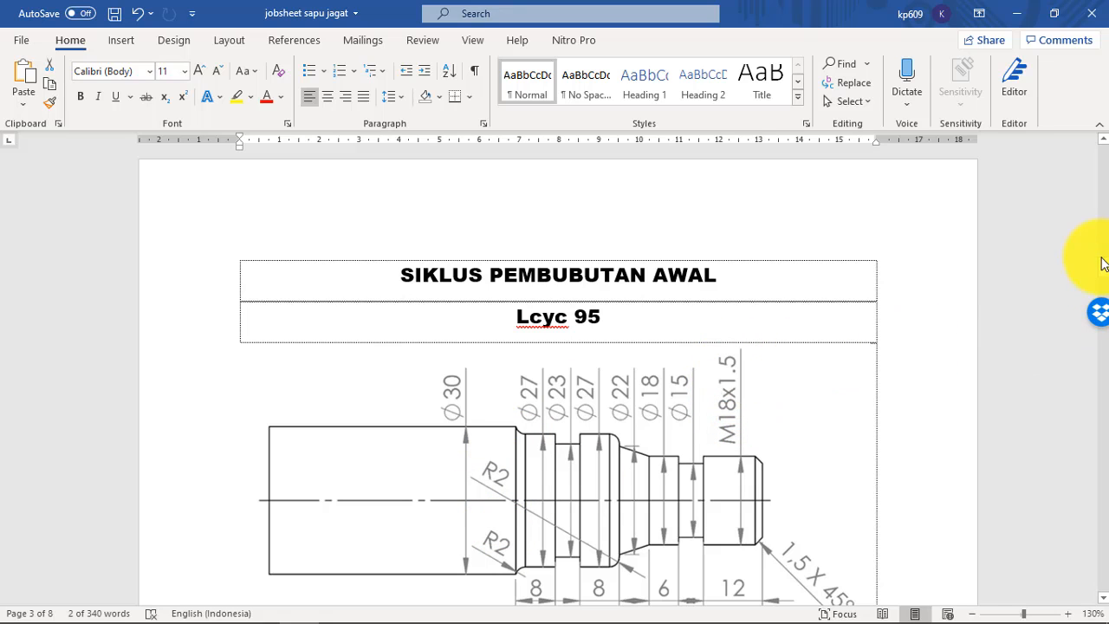
drag(1102, 264, 1067, 484)
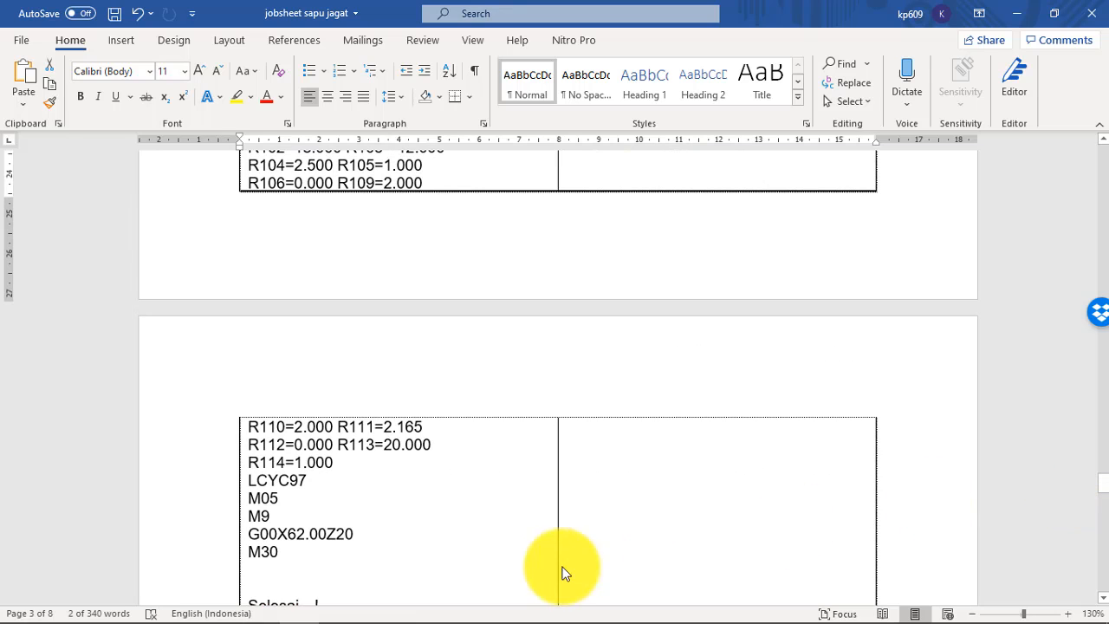
double_click(422, 427)
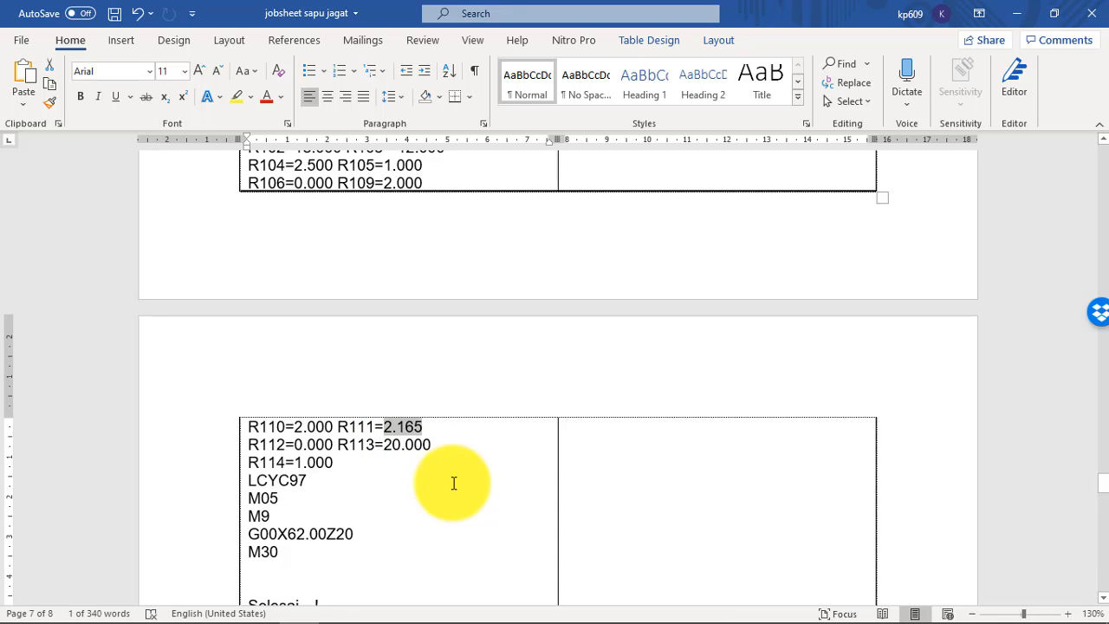
Step: Trace the R111 thread depth through the LCYC97 parameter list and diagram to the ISO thread formulas on page 8
scroll(453, 484, up, 2)
scroll(446, 486, up, 4)
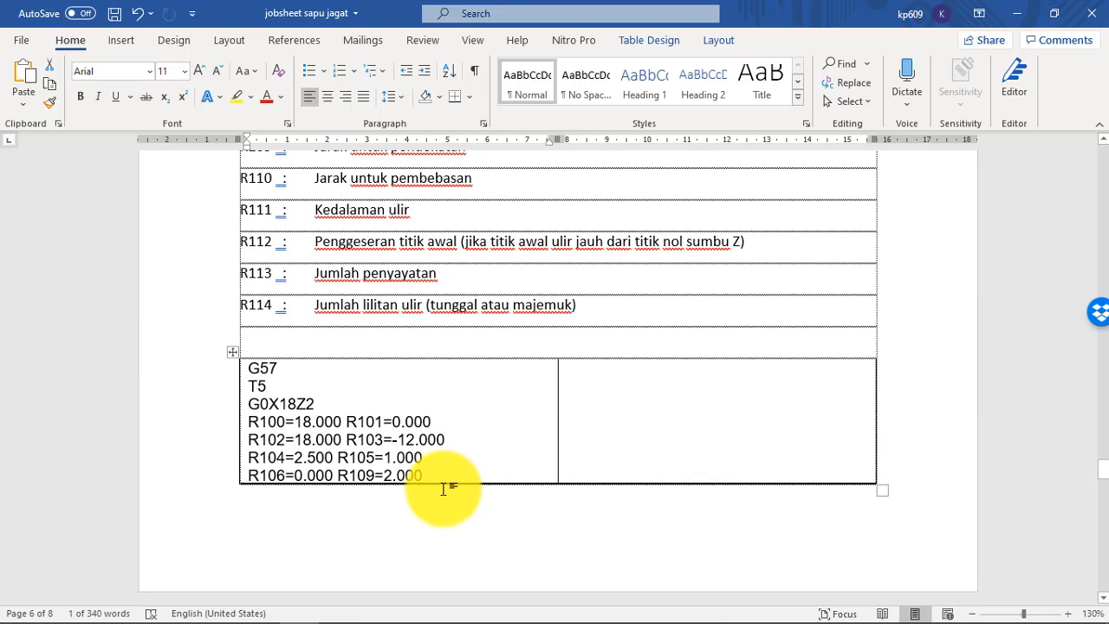
scroll(450, 486, up, 8)
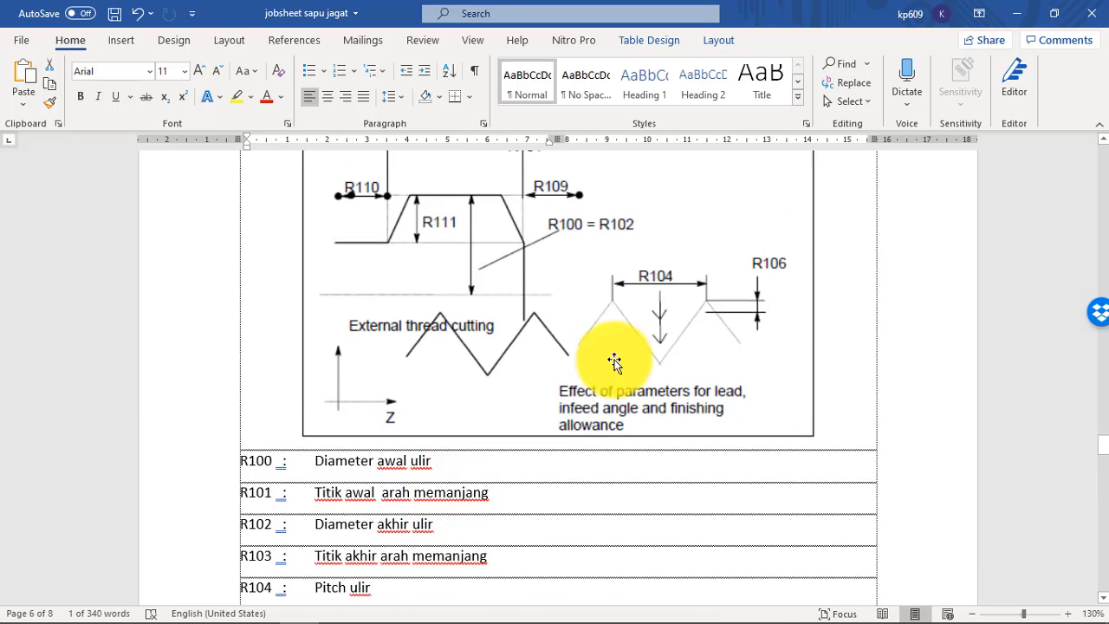
scroll(615, 360, down, 1)
drag(1099, 437, 1082, 549)
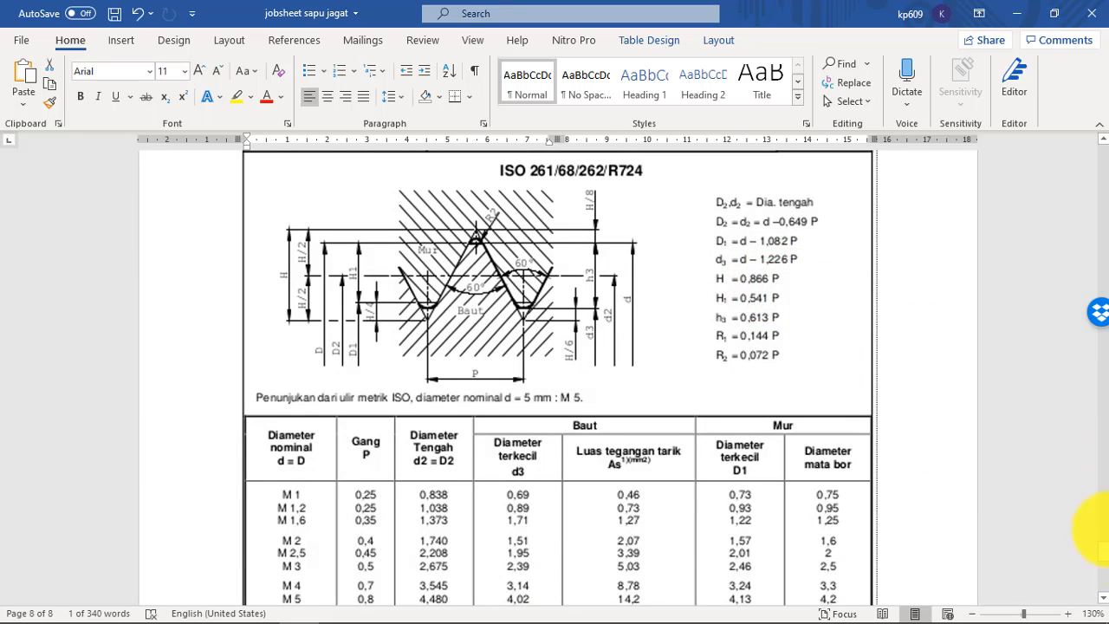
Step: Return to the LCYC97 threading program and compare its R values with the parameter definitions above it
drag(1106, 556, 1106, 549)
scroll(1091, 485, up, 7)
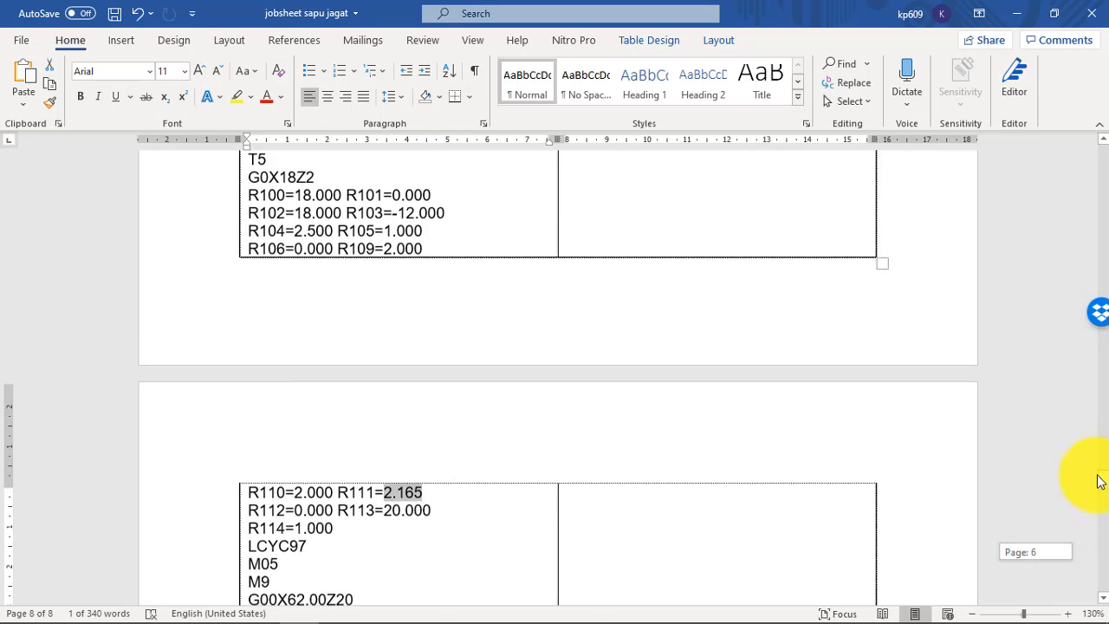
scroll(1088, 477, down, 3)
click(410, 320)
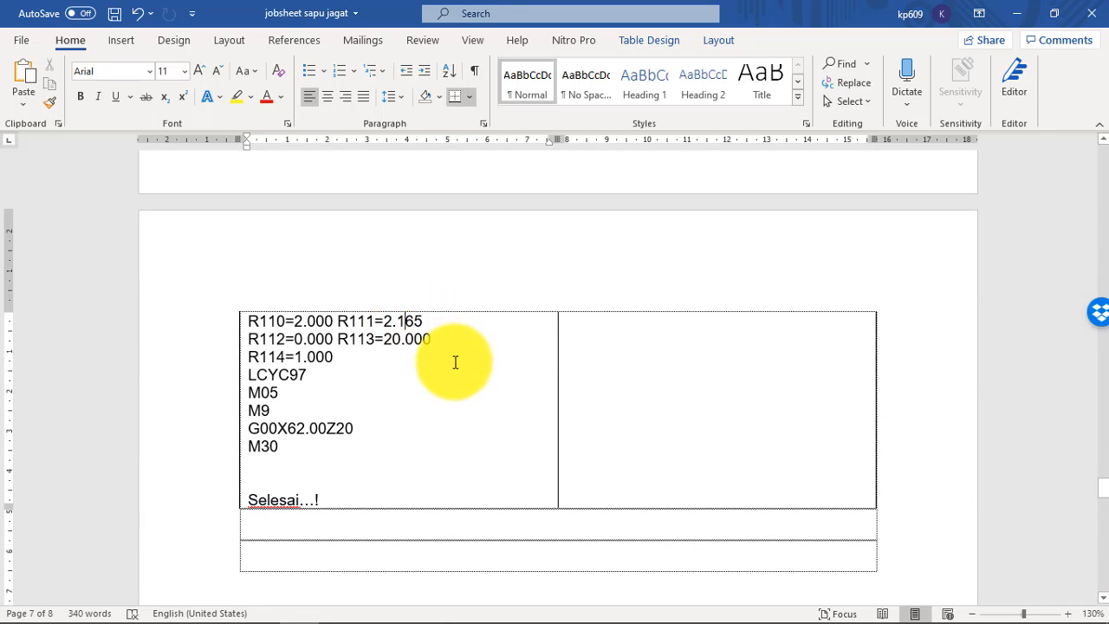
scroll(381, 385, up, 3)
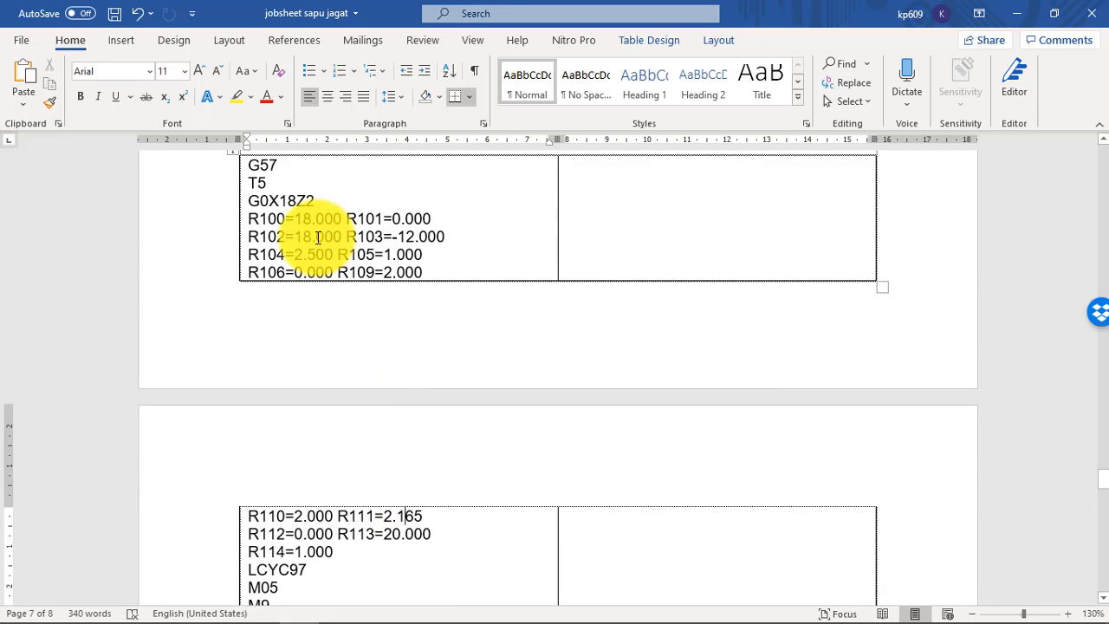
scroll(364, 251, up, 3)
scroll(450, 286, up, 2)
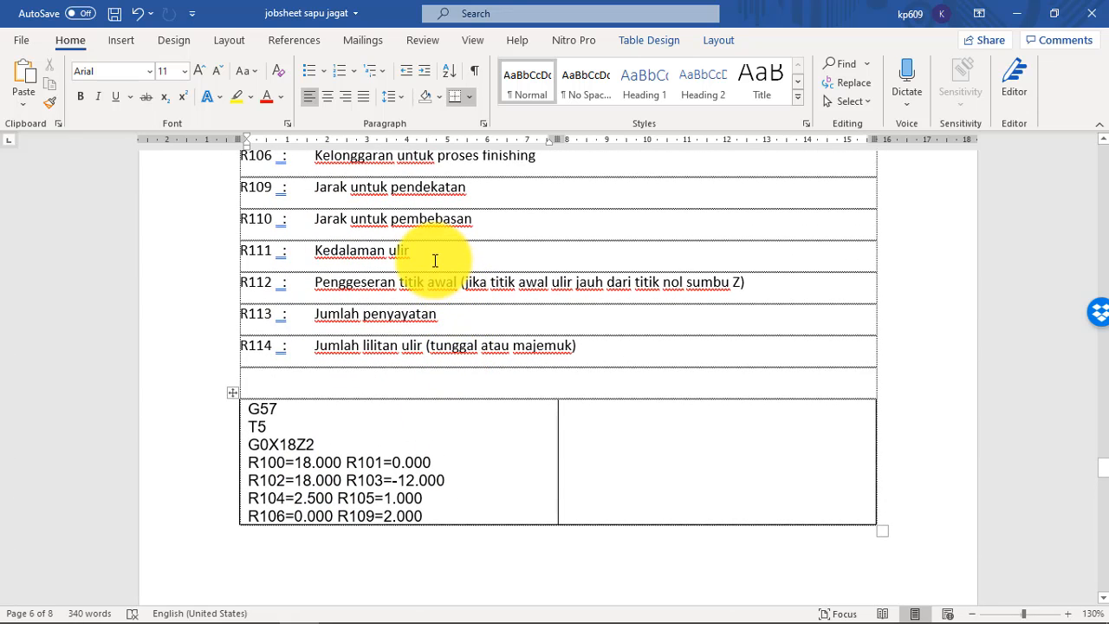
scroll(415, 269, down, 2)
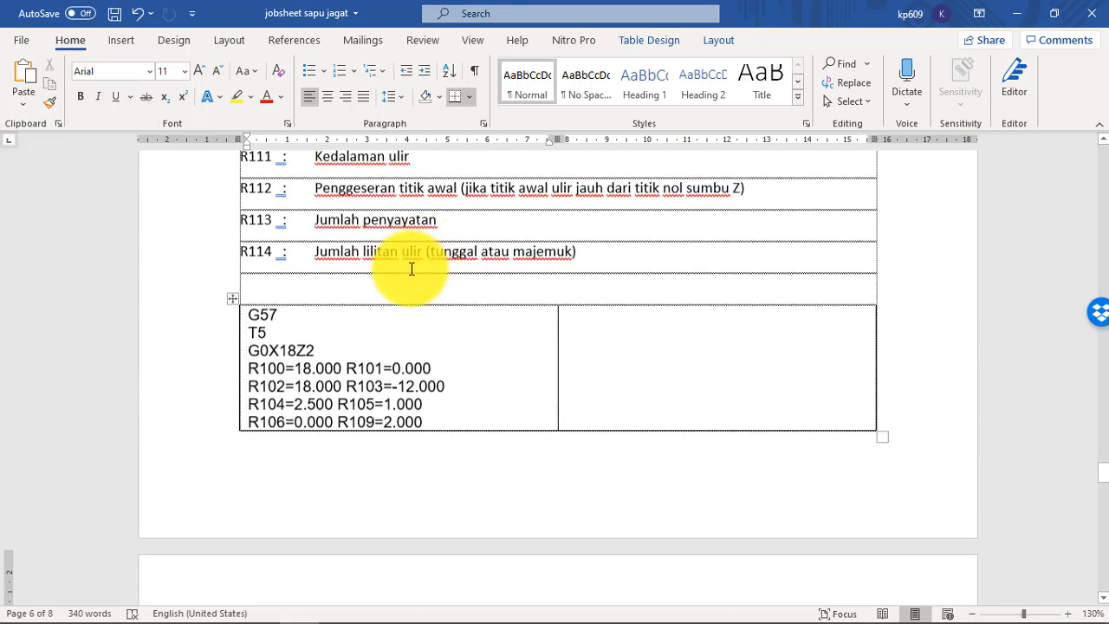
Step: Mark the R114 description "Jumlah lilitan ulir" and follow the LCYC97 threading program from its first lines through to its end on page 7
drag(313, 249, 456, 251)
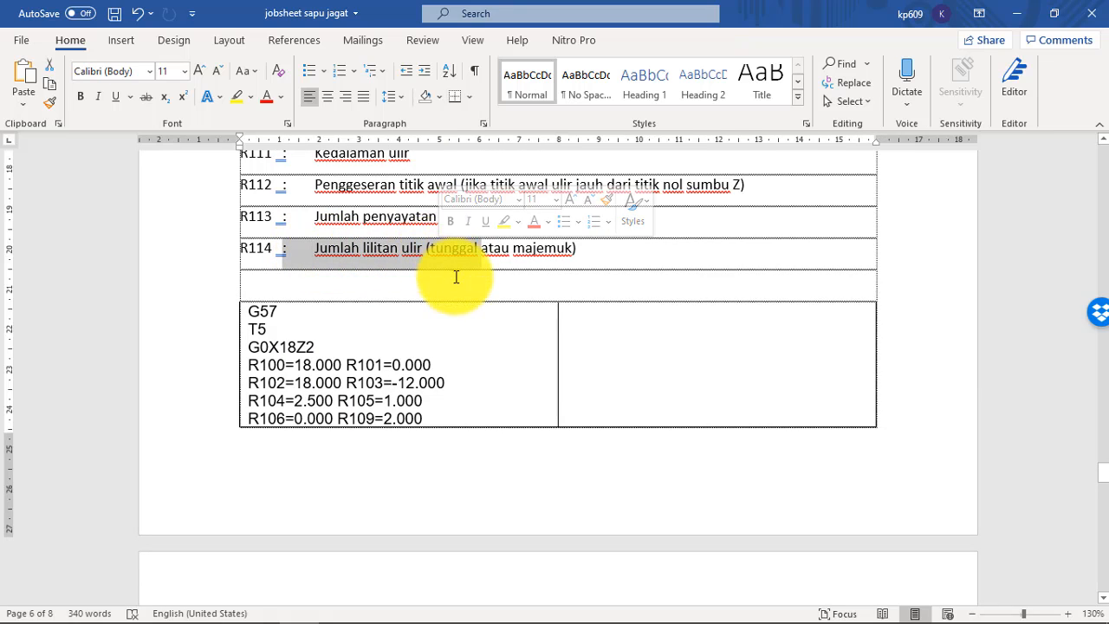
click(459, 253)
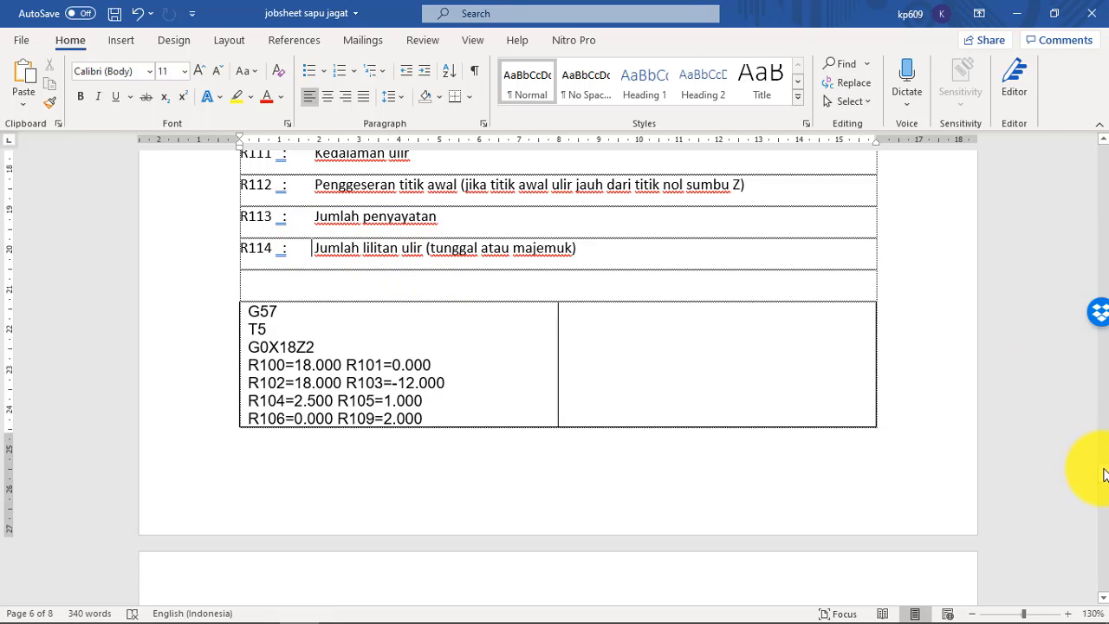
drag(1103, 474, 1105, 487)
scroll(312, 280, up, 3)
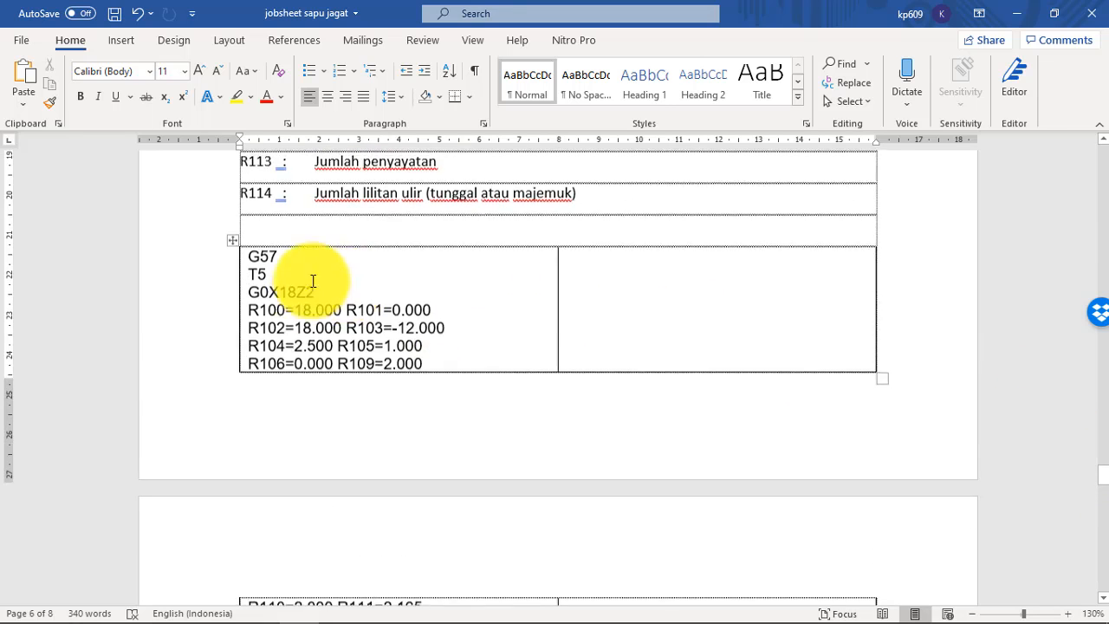
scroll(303, 368, down, 3)
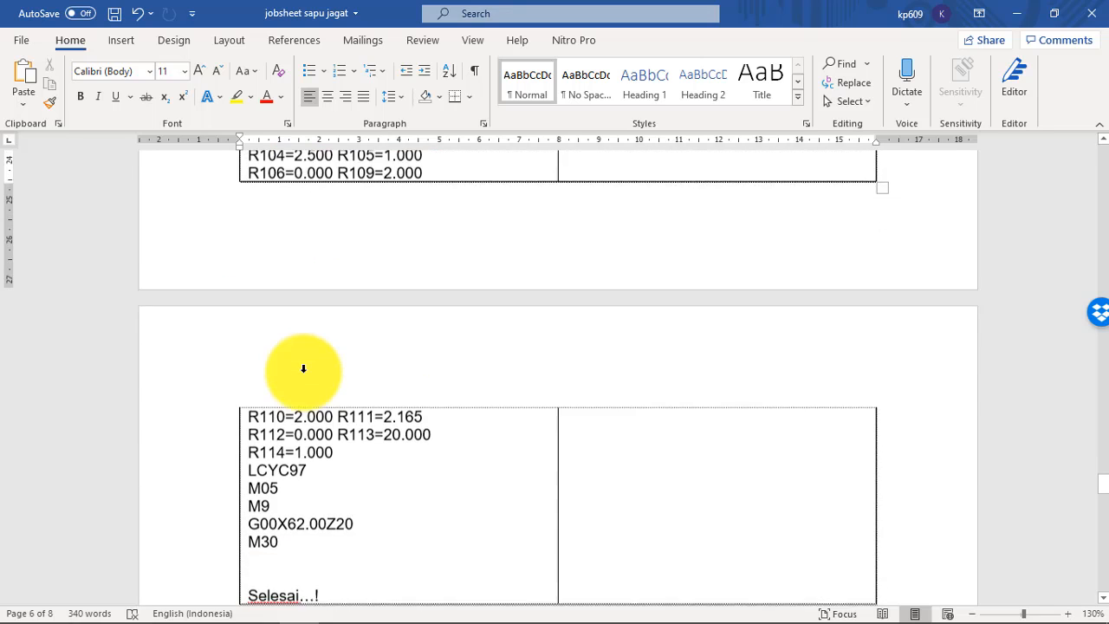
scroll(303, 368, down, 3)
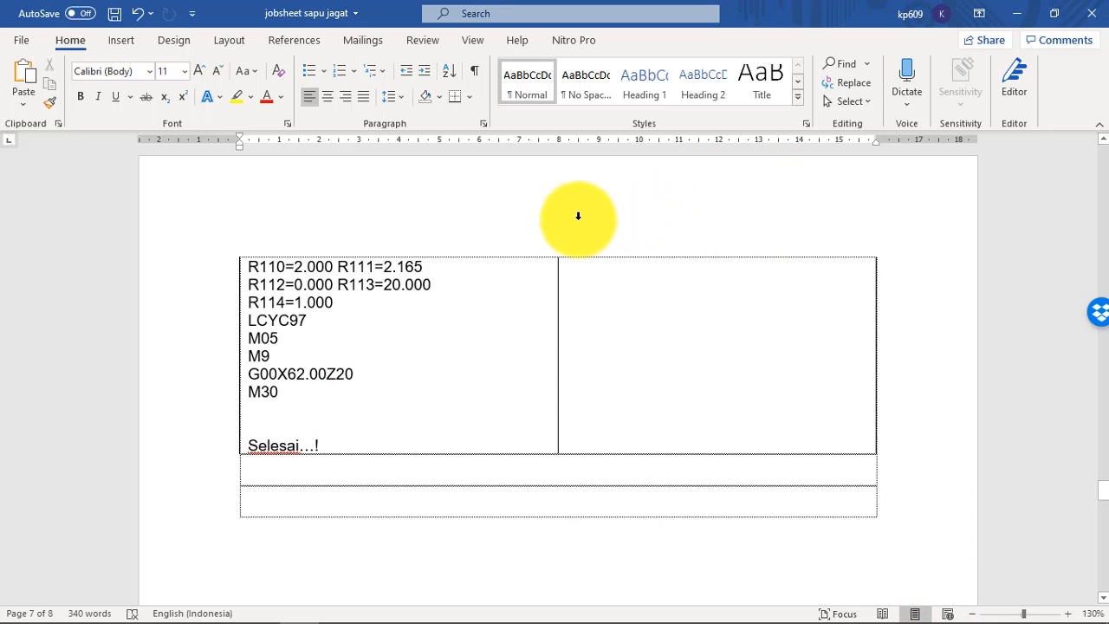
Step: Place the cursor at the closing "Selesai…!" line of the program and switch to the SINUMERIK 802Se T CNC simulator
click(330, 446)
mouse_move(334, 610)
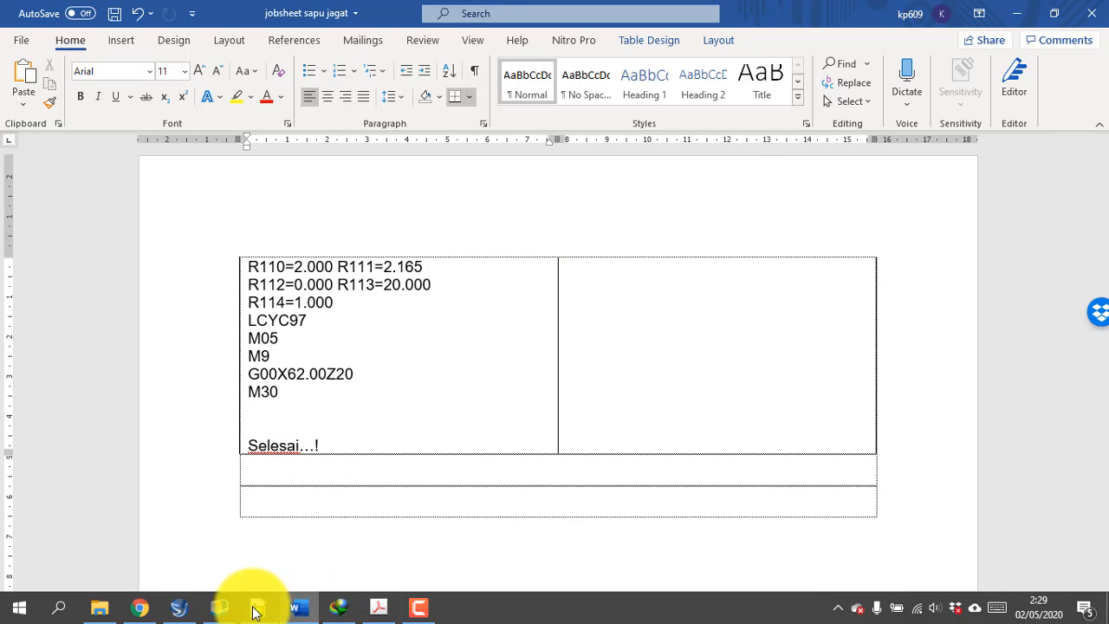
click(223, 608)
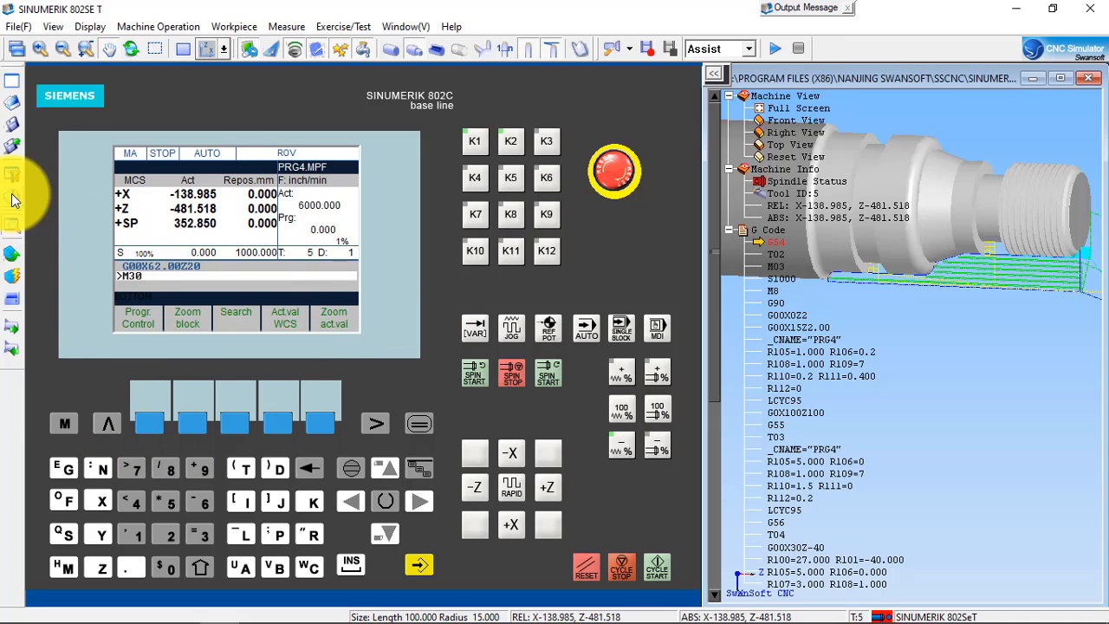
Step: Open PRG4.MPF in the control's program editor and examine its opening blocks
click(15, 224)
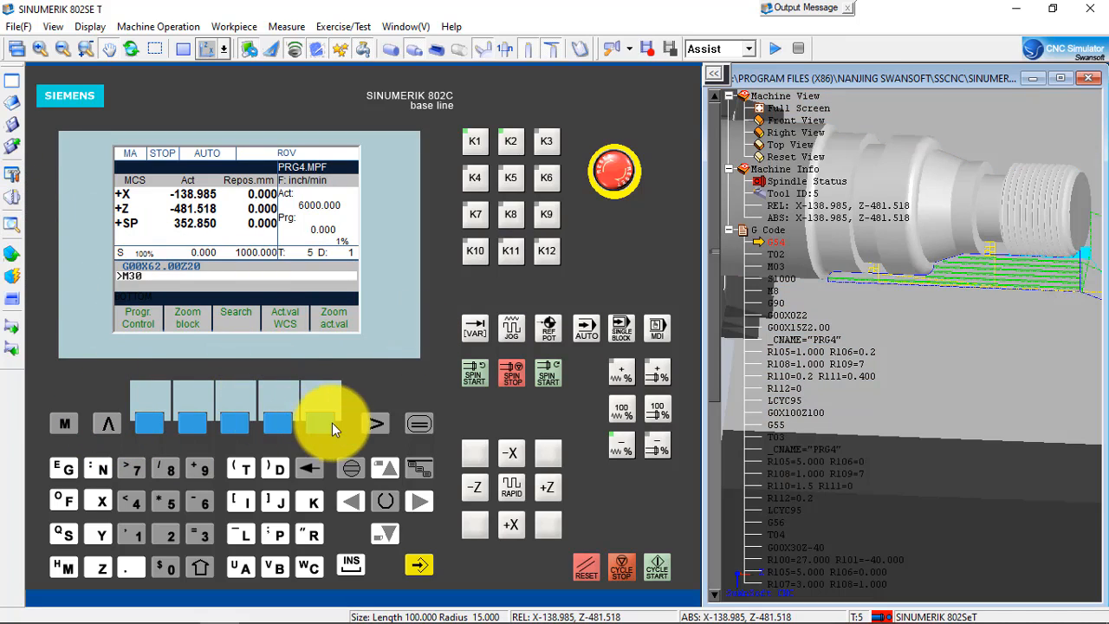
click(243, 419)
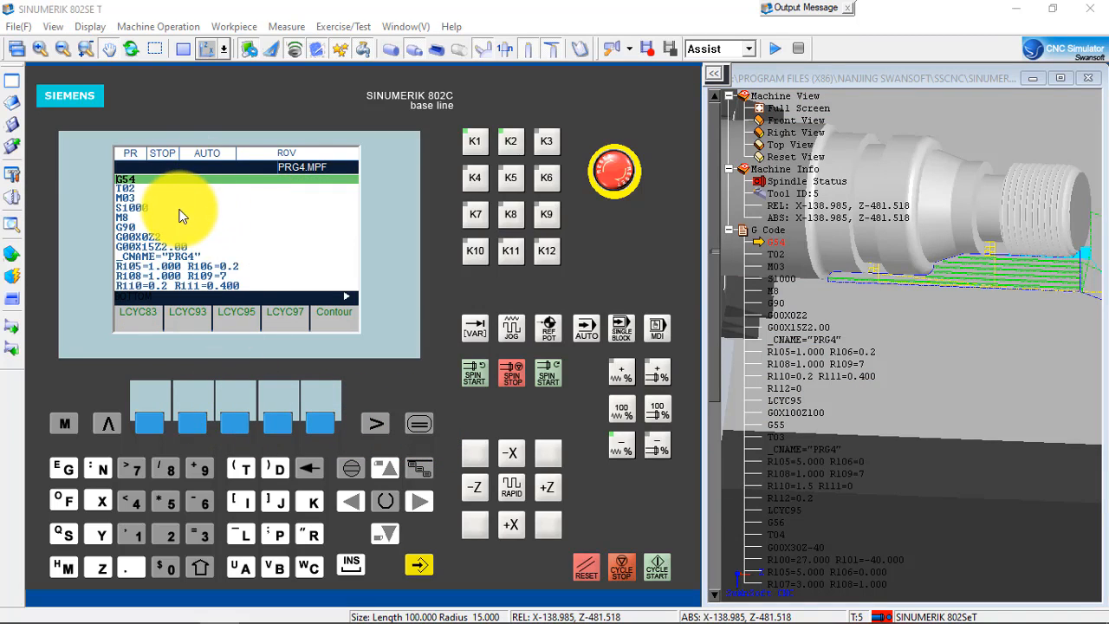
key(Down)
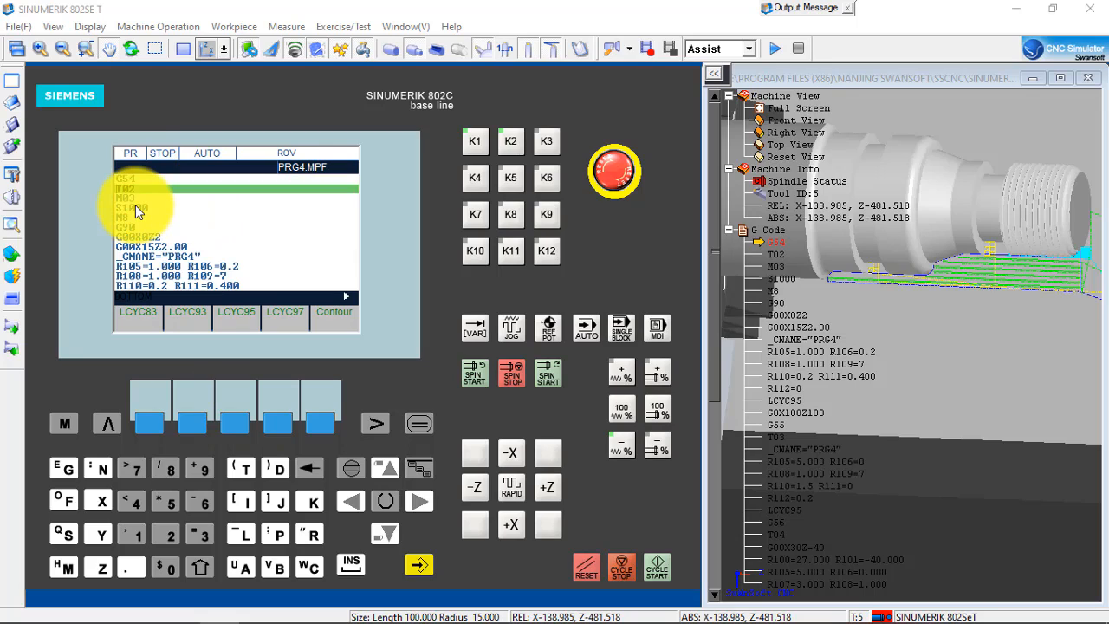
key(Down)
key(Down)
key(Up)
key(Up)
key(Up)
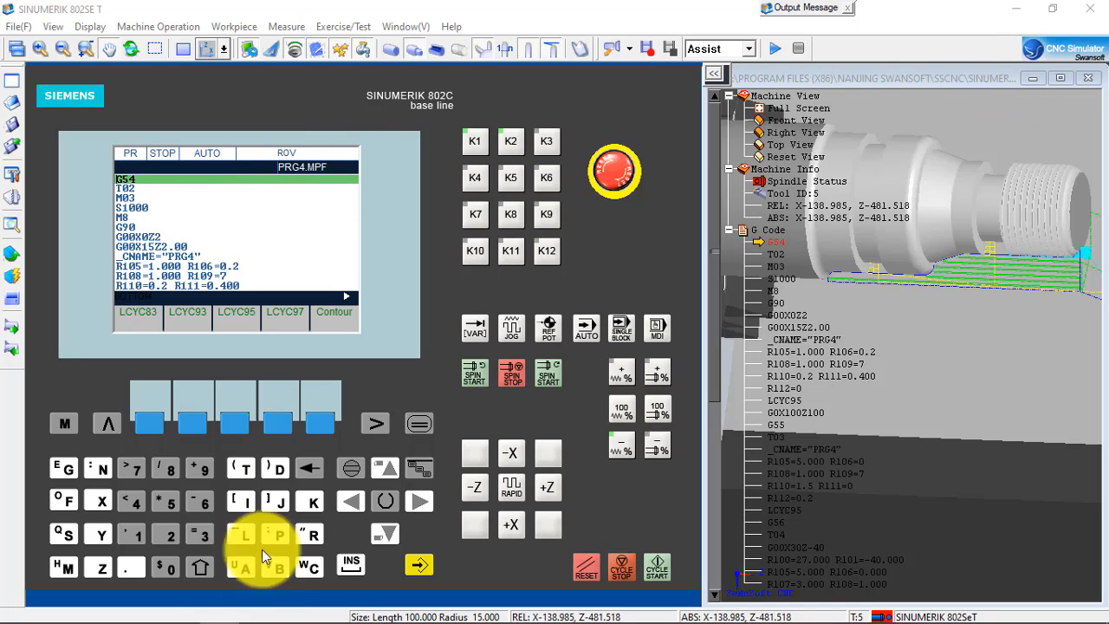
Step: Switch to Notepad++ and review the main program PRG4.MPF and its contour subprogram PRG4.SPF
mouse_move(212, 621)
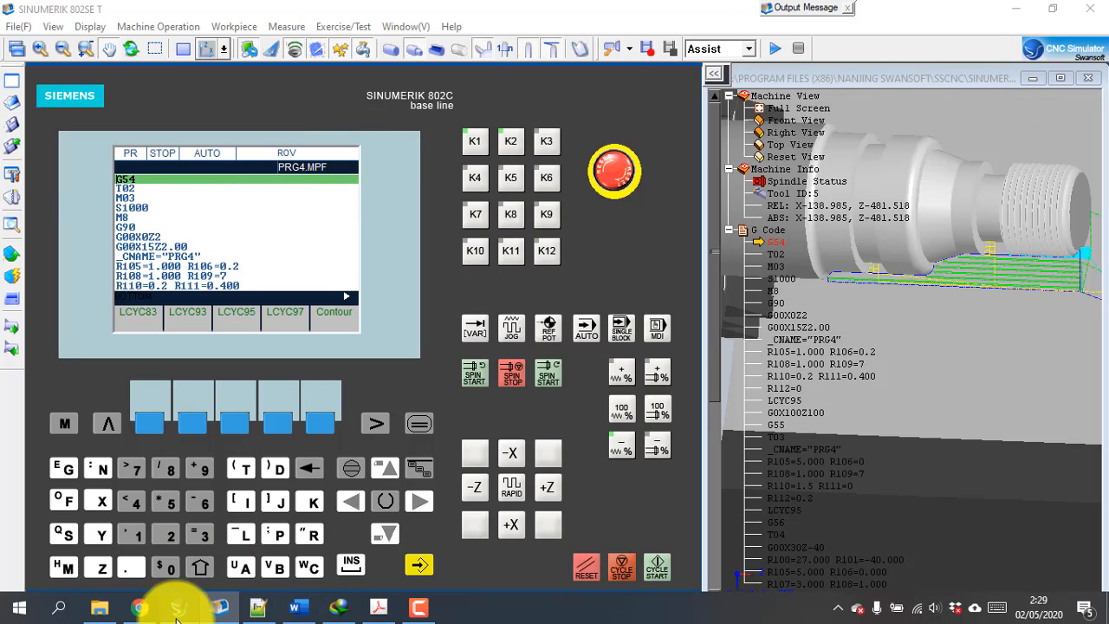
click(253, 613)
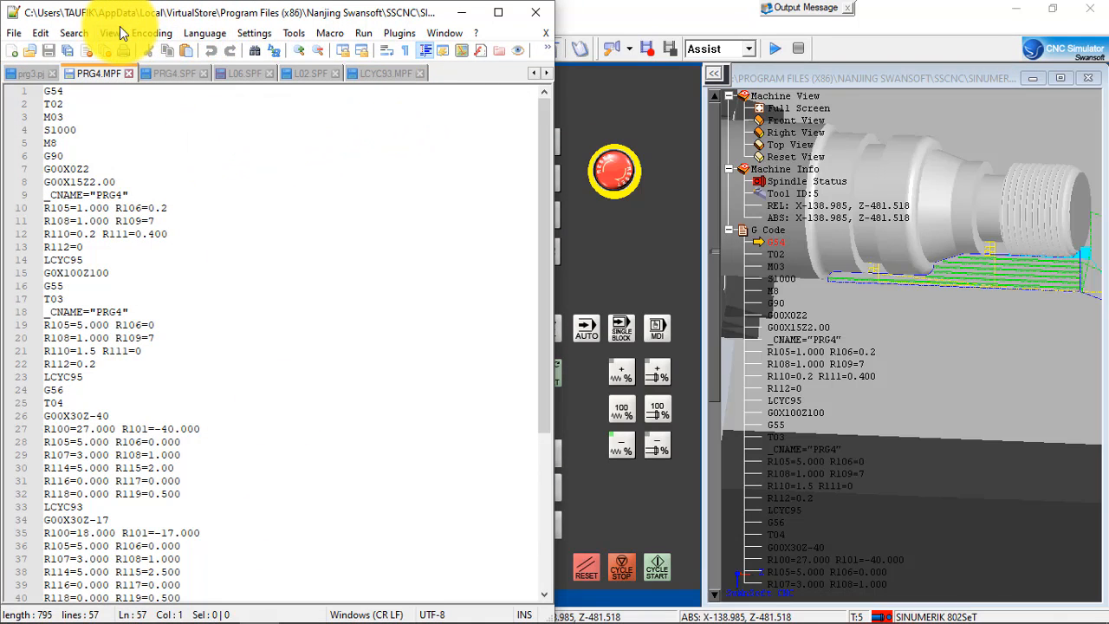
mouse_move(295, 619)
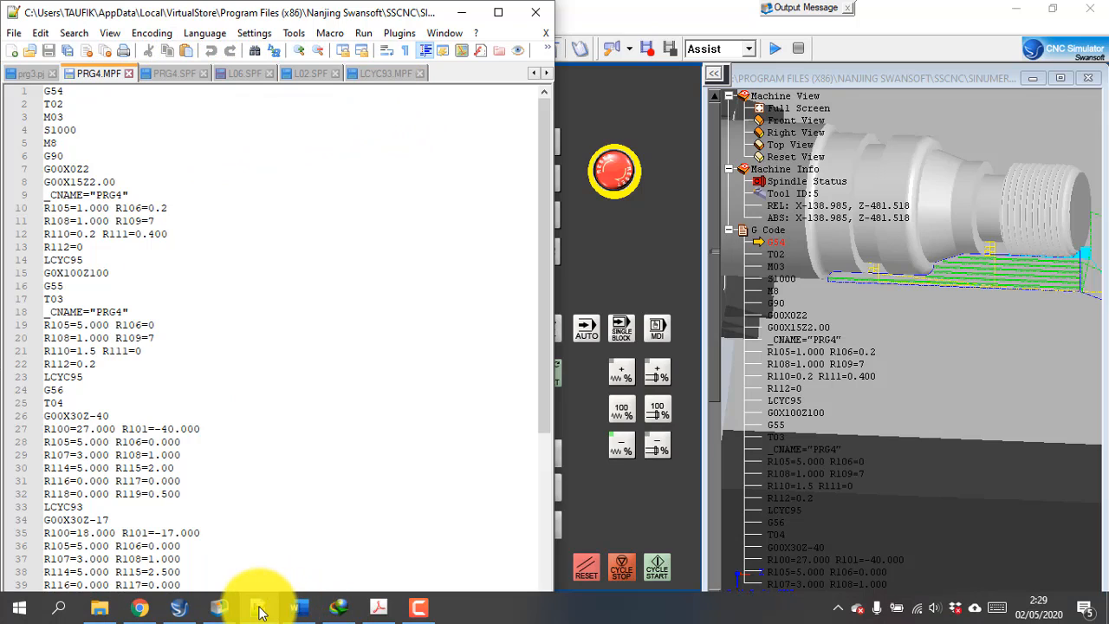
mouse_move(262, 611)
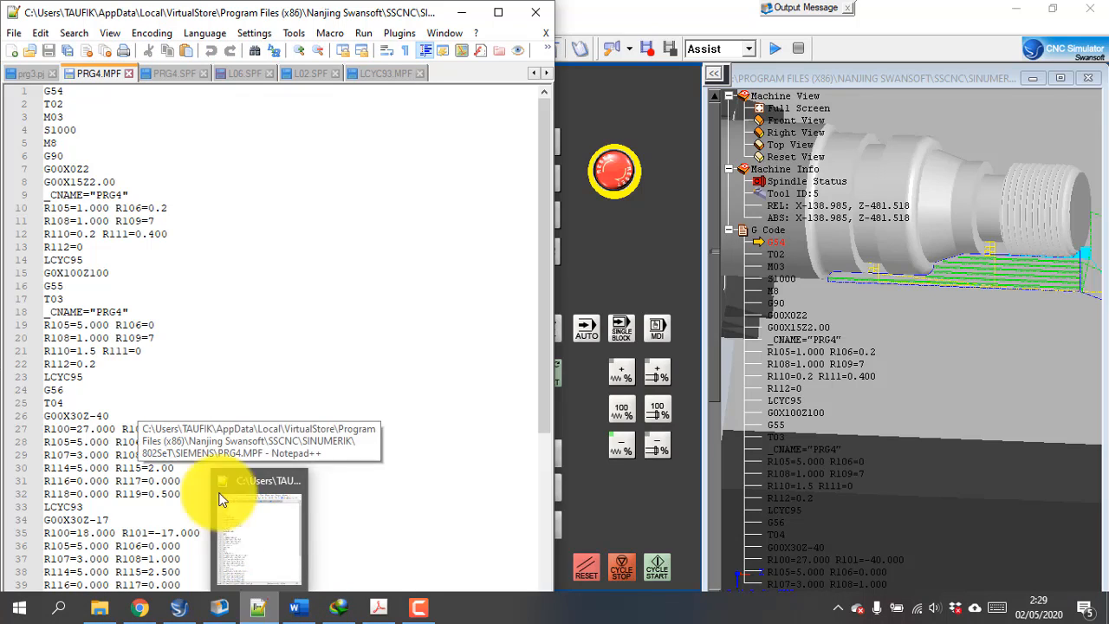
click(89, 246)
click(82, 194)
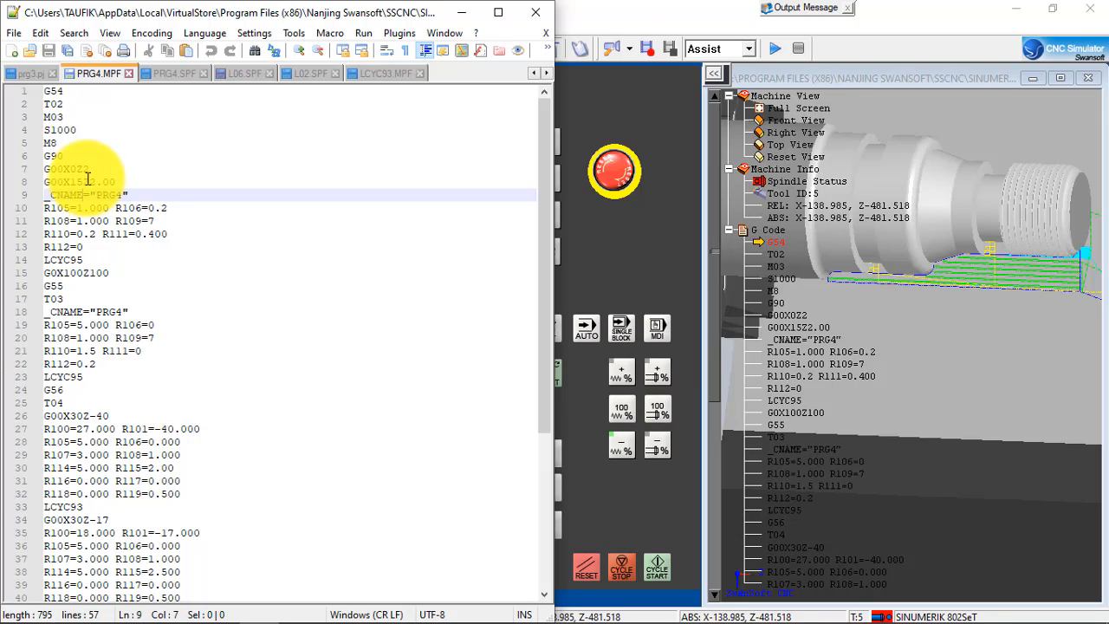
mouse_move(297, 606)
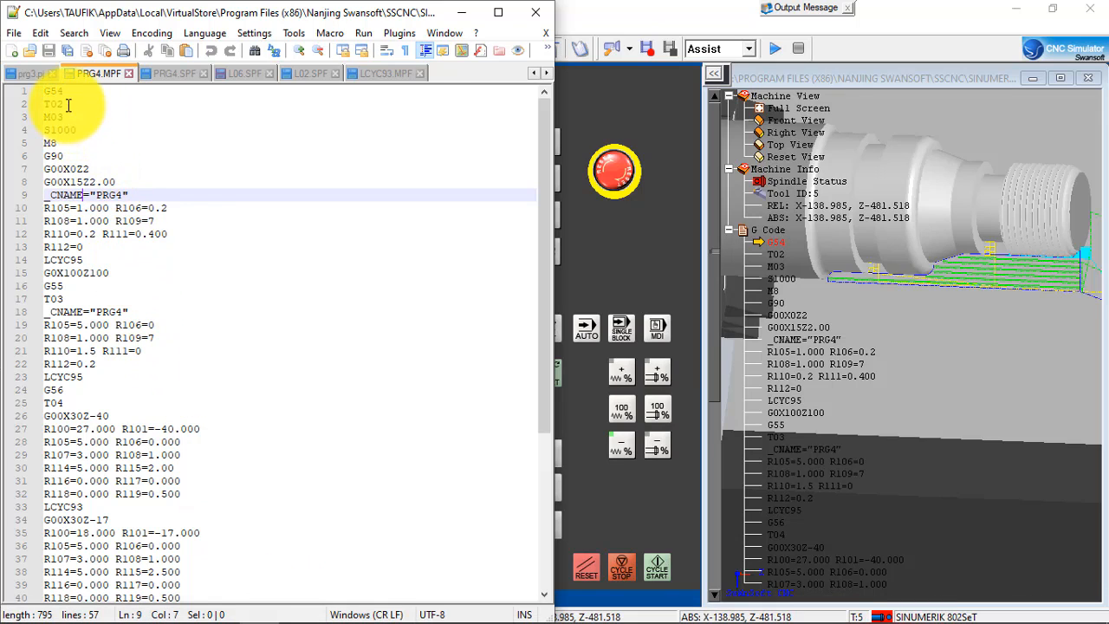
drag(75, 89, 112, 55)
click(174, 74)
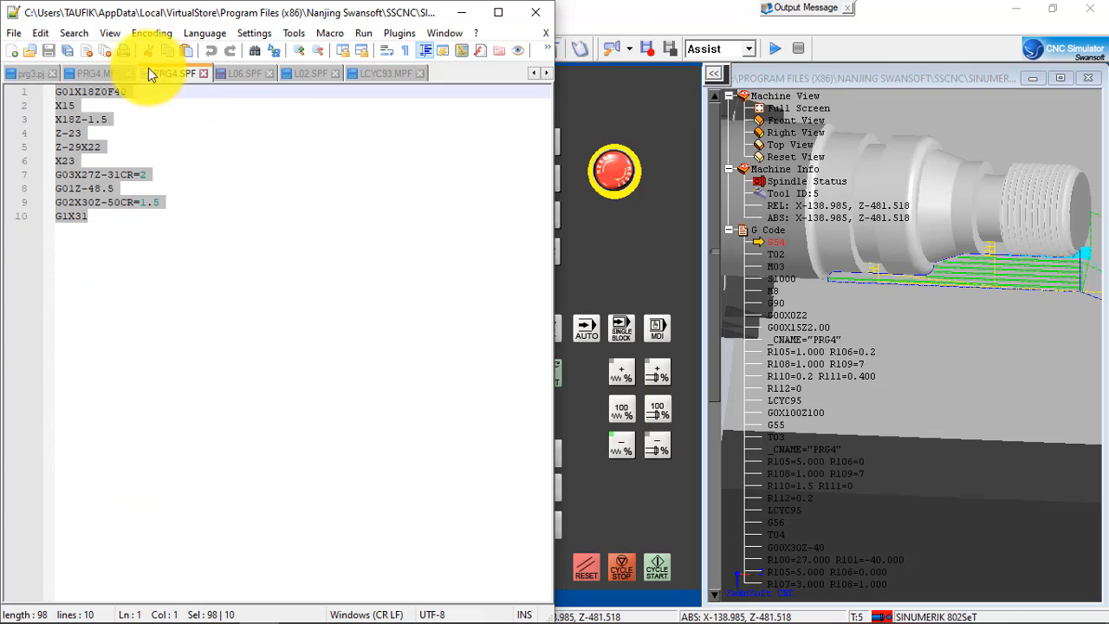
click(105, 73)
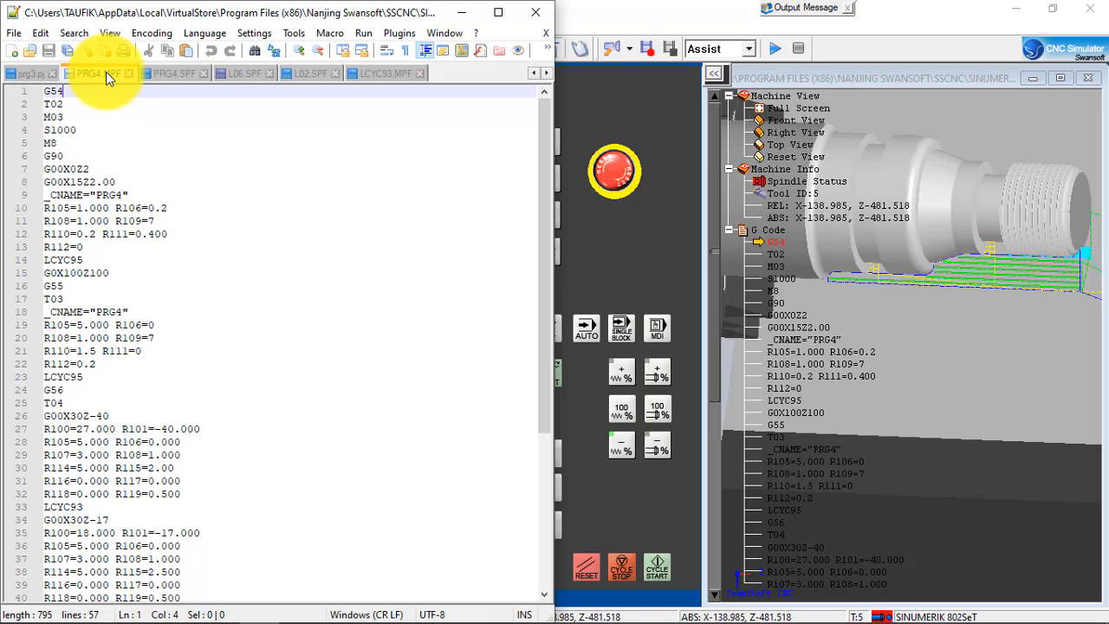
click(457, 13)
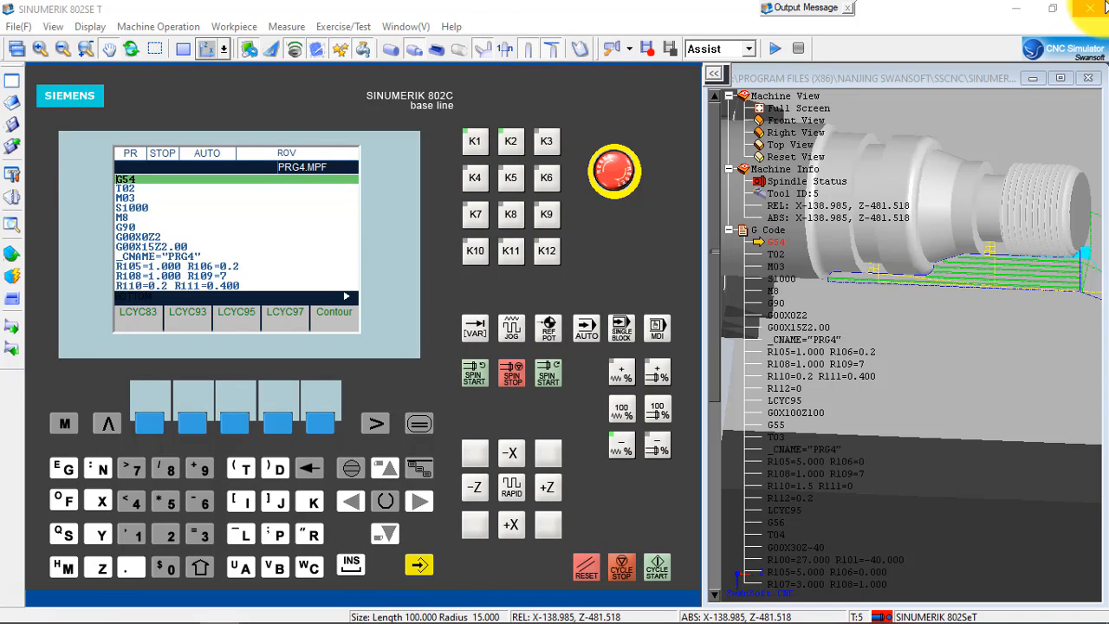
Step: Close the simulator without selecting any files to save, and run the SINUMERIK 802C/802Se T system again
scroll(1060, 198, down, 1)
scroll(1079, 205, up, 2)
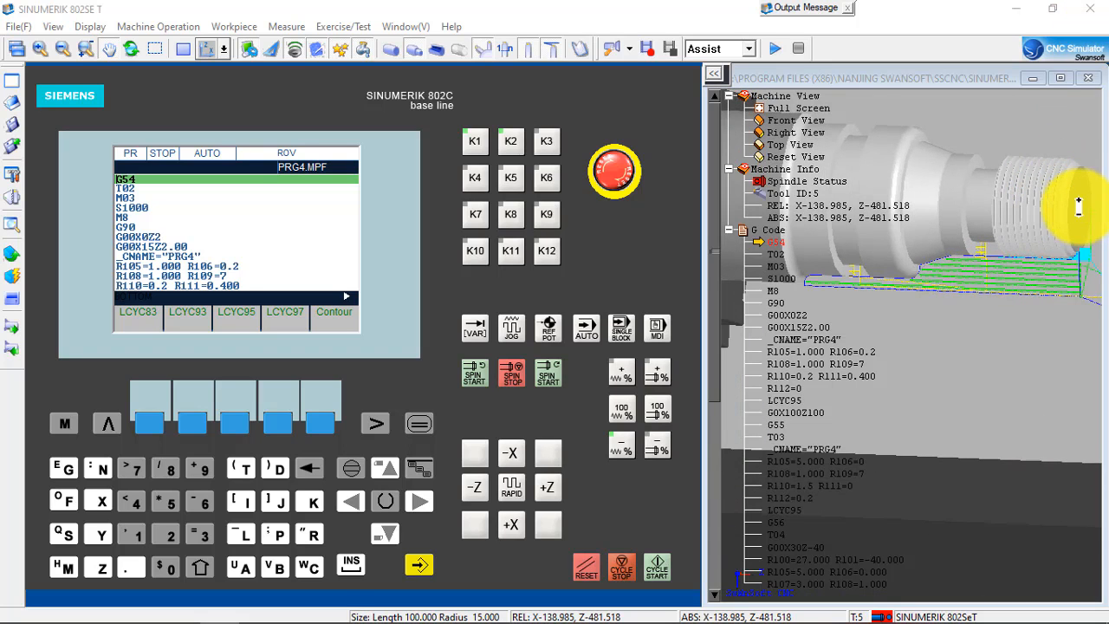
click(1087, 11)
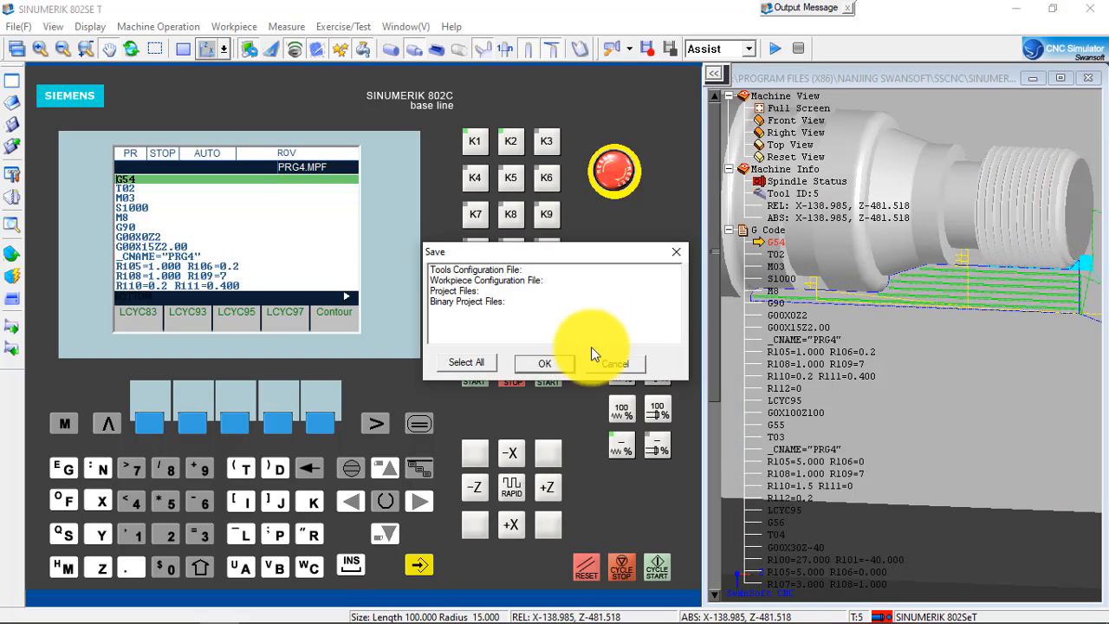
click(526, 362)
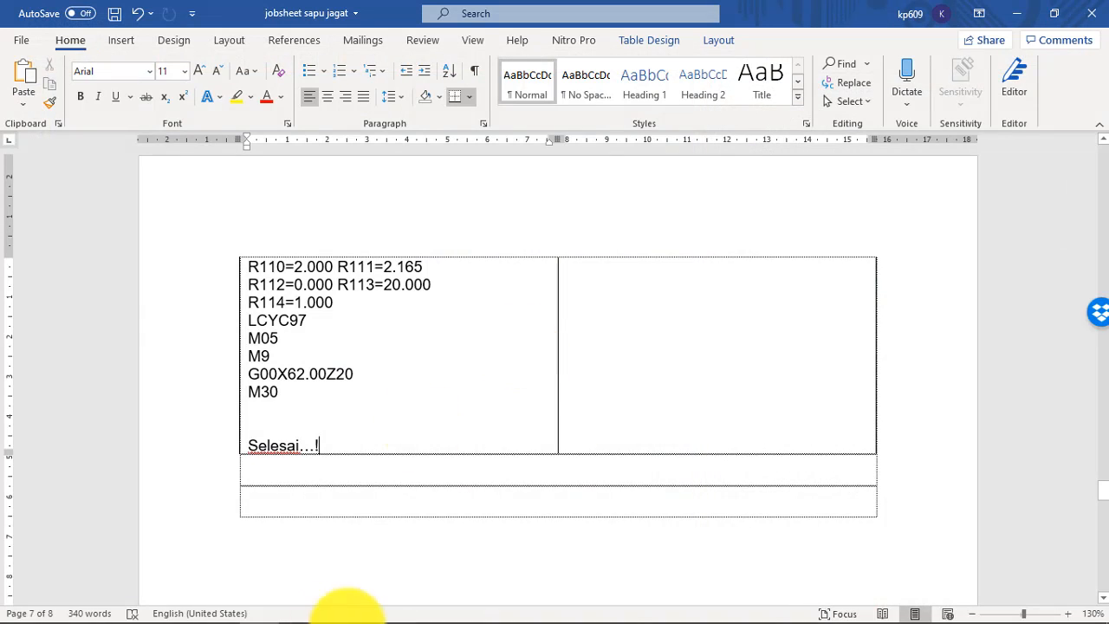
click(179, 607)
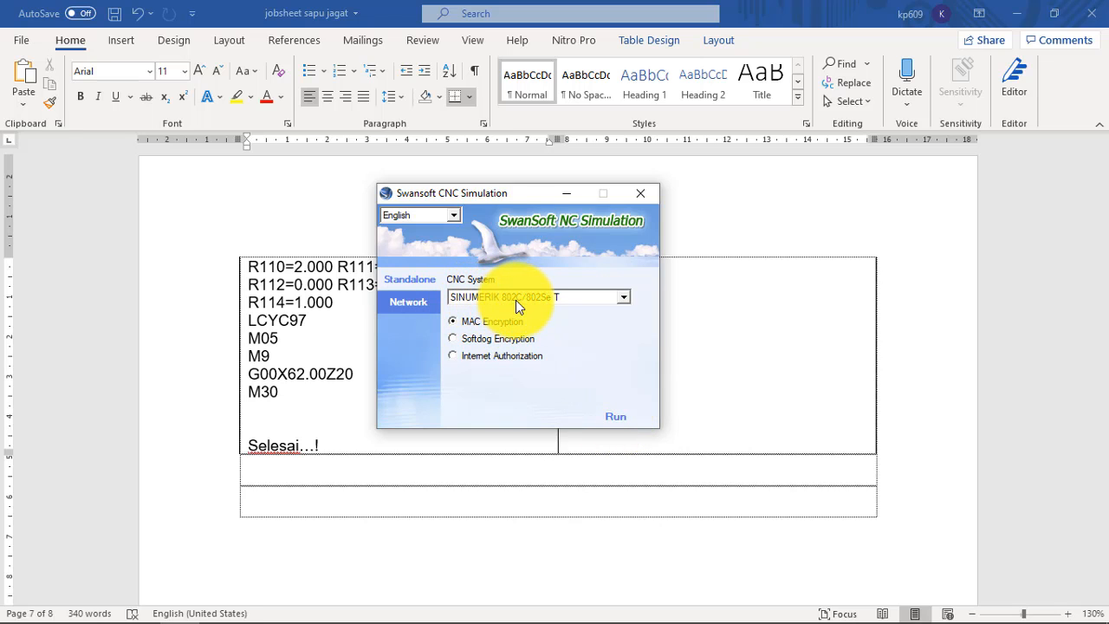
click(619, 417)
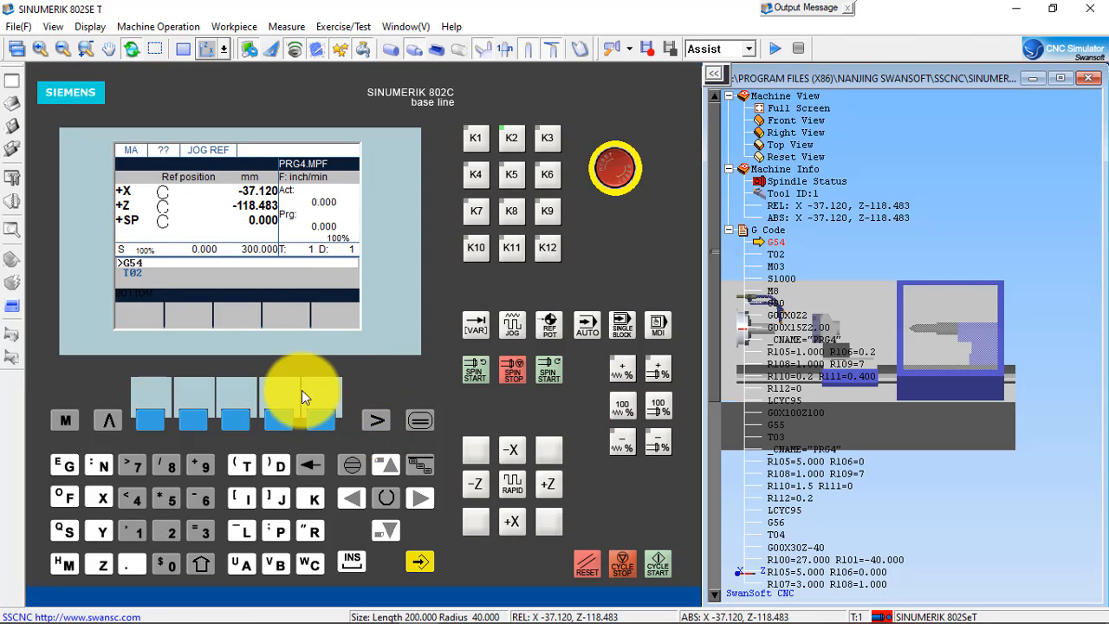
mouse_move(115, 615)
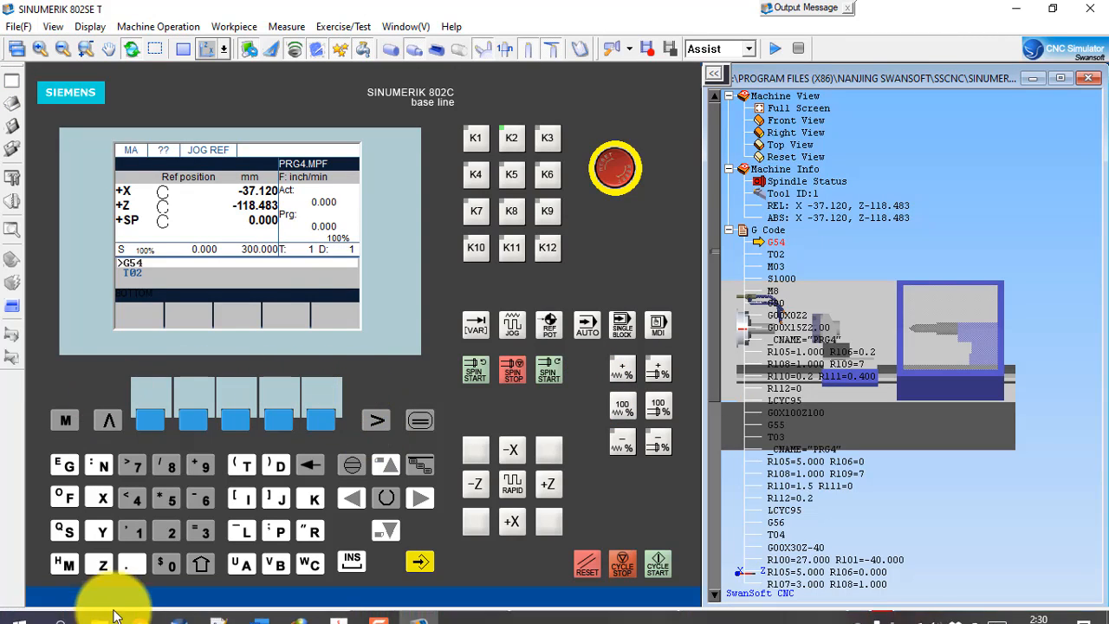
click(217, 615)
click(458, 13)
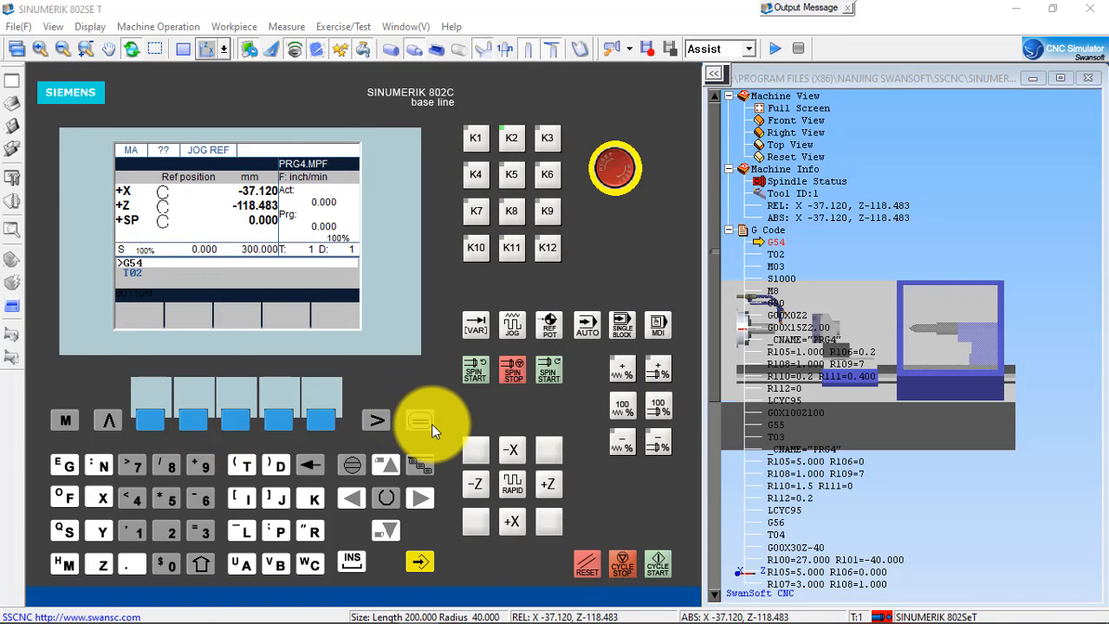
Step: Enable the machine with the emergency stop released and home the X and Z axes to their reference points
click(475, 139)
click(407, 365)
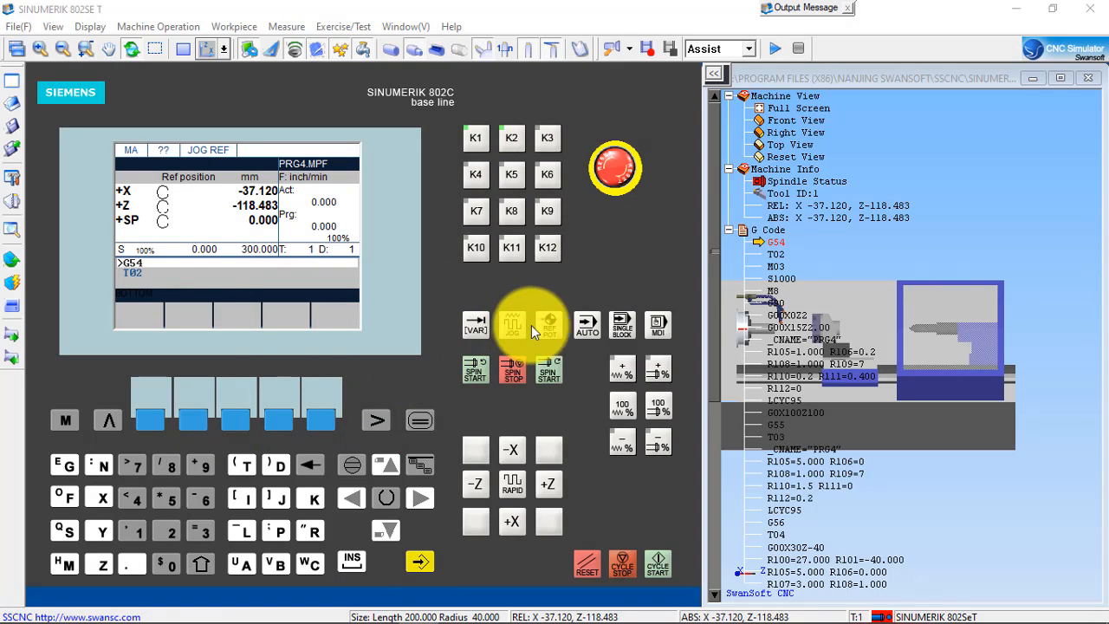
click(512, 520)
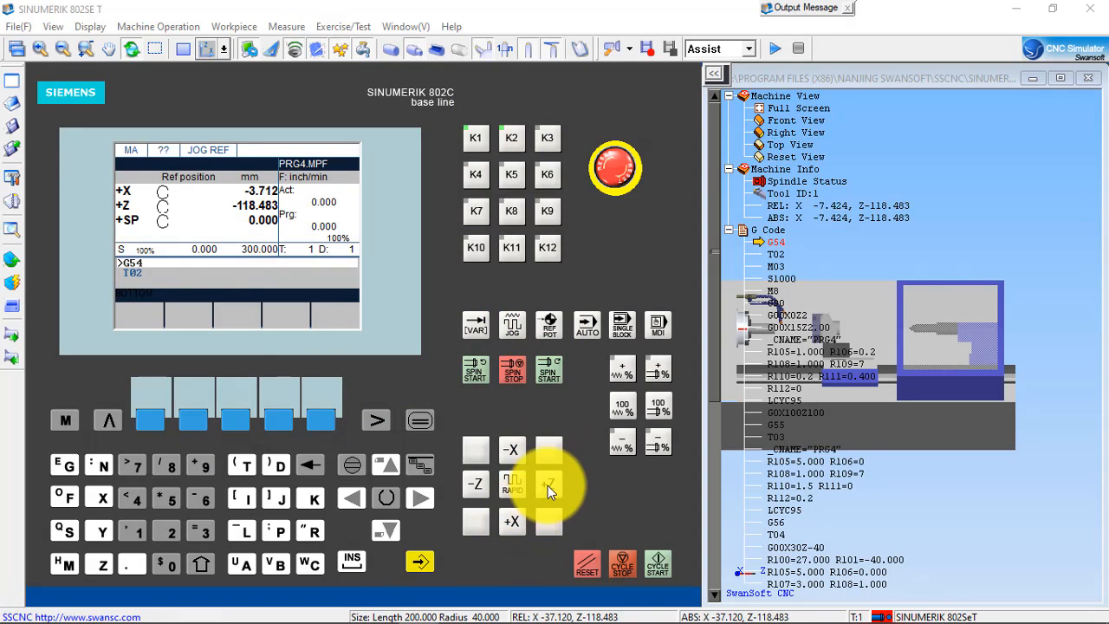
click(547, 484)
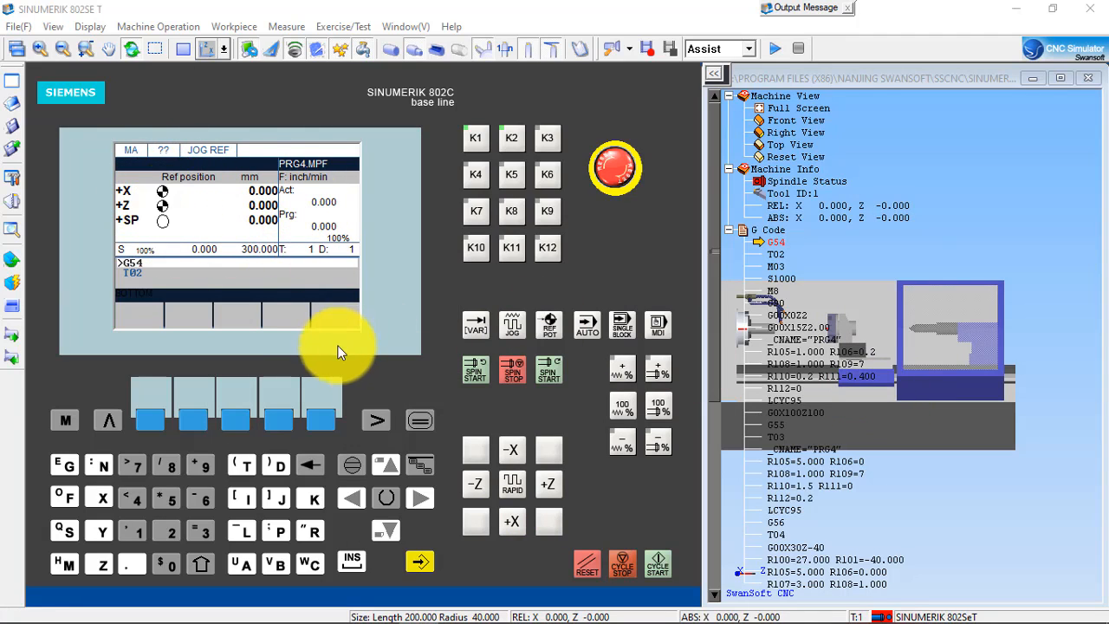
Step: Open the control's program directory and start creating a new program
click(419, 422)
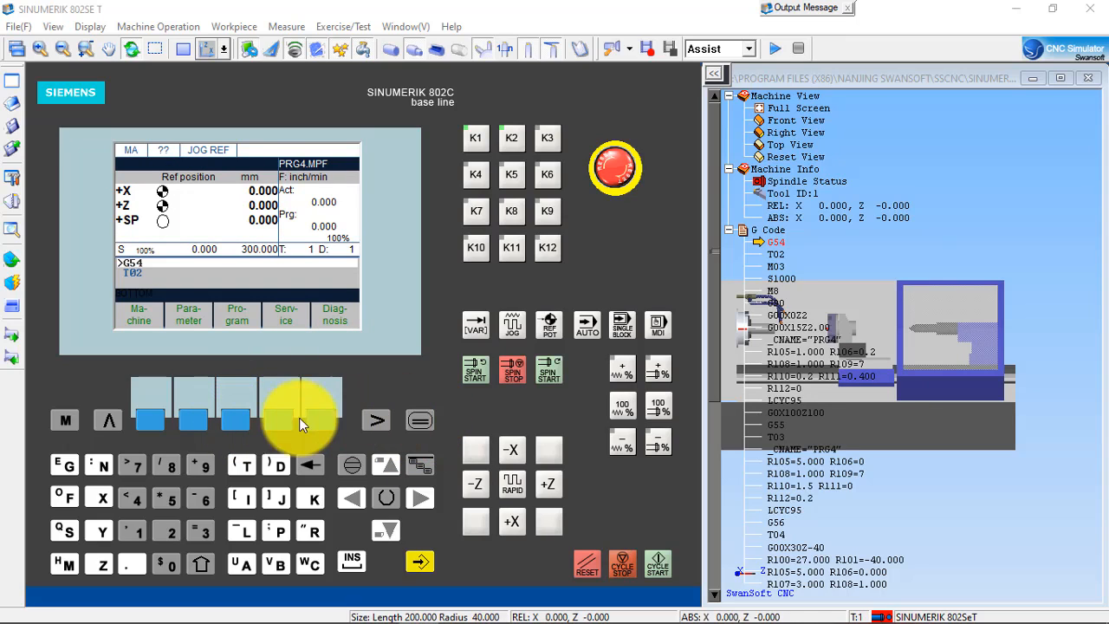
click(238, 422)
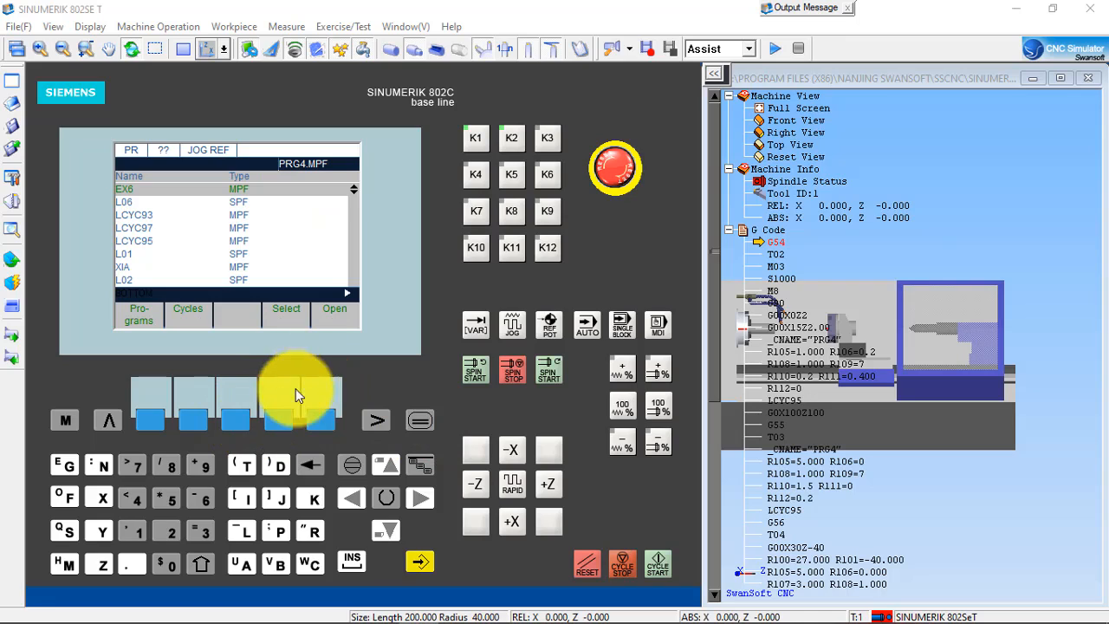
click(375, 418)
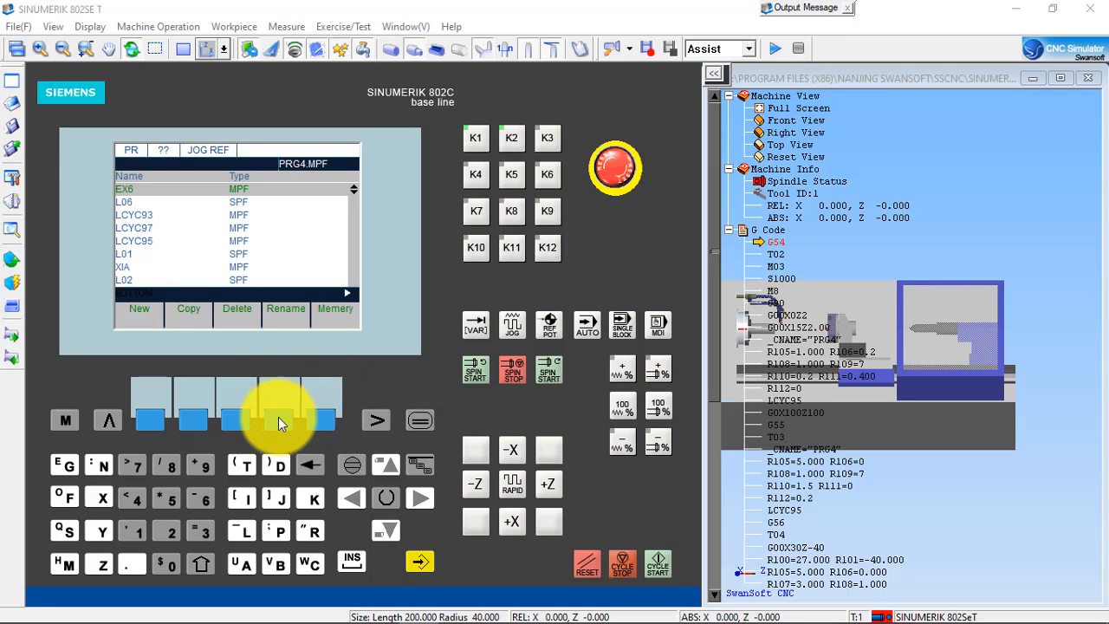
click(142, 419)
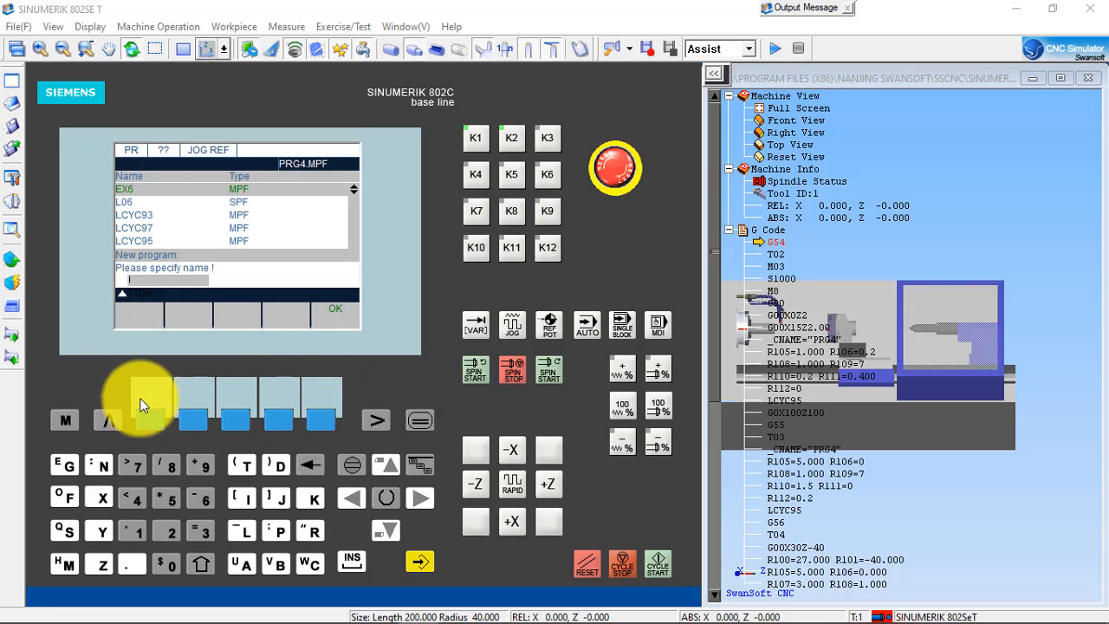
Step: Try to create the new program under the name PRG4
mouse_move(213, 608)
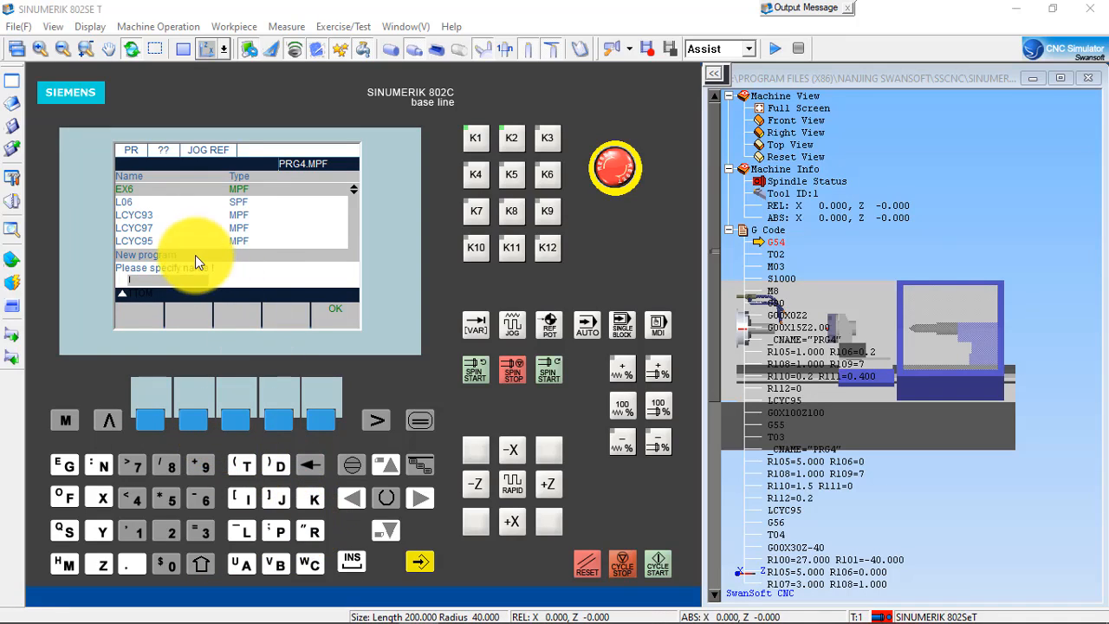
mouse_move(152, 601)
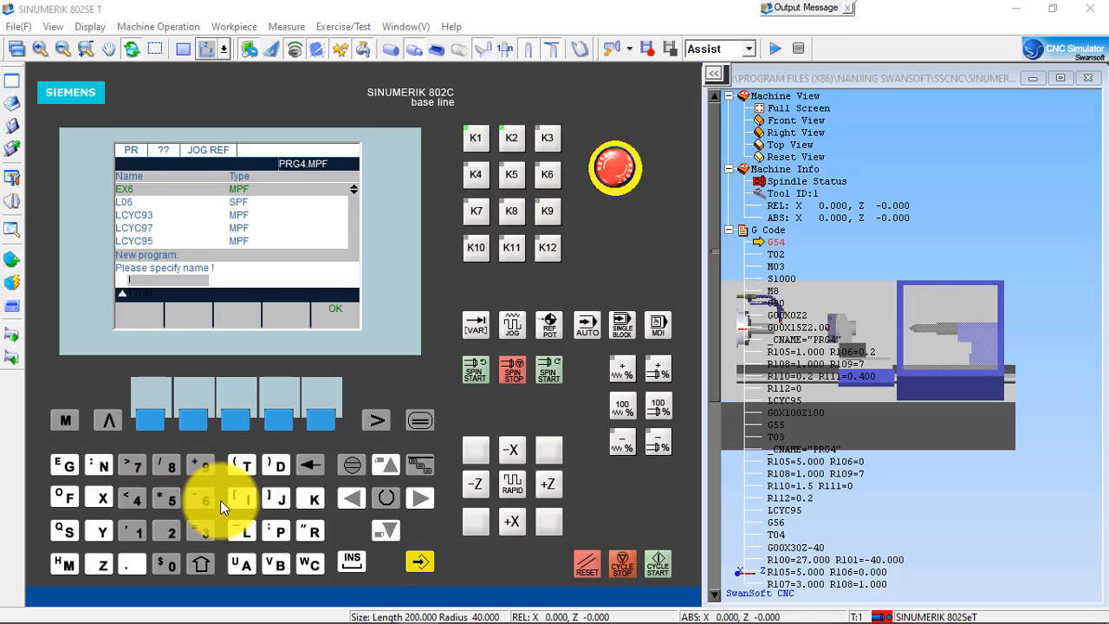
click(280, 529)
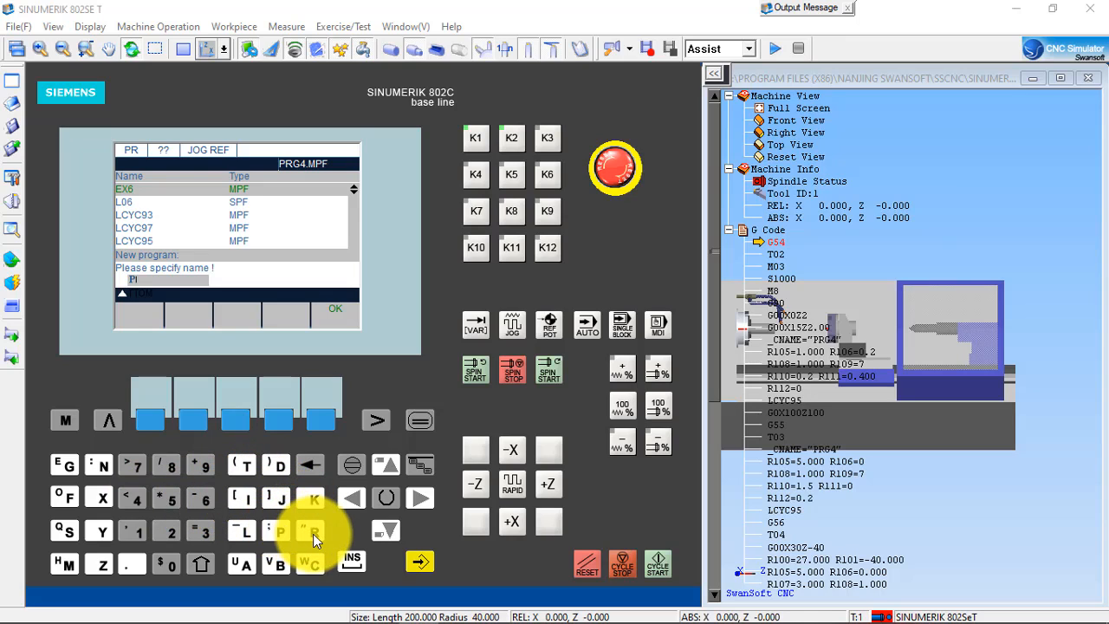
click(313, 531)
click(66, 472)
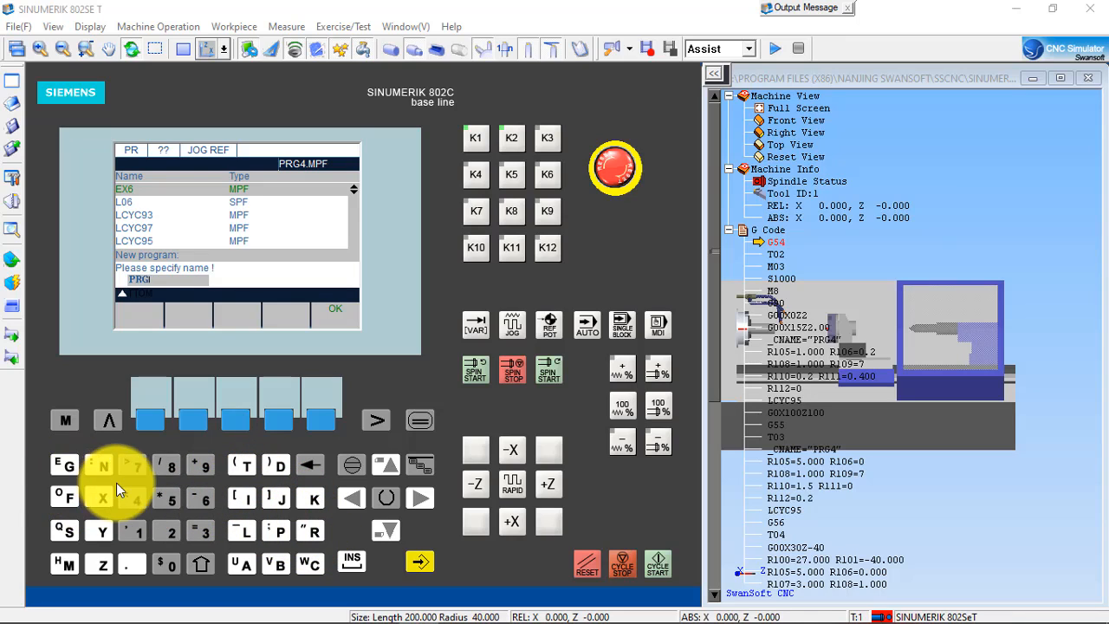
click(129, 498)
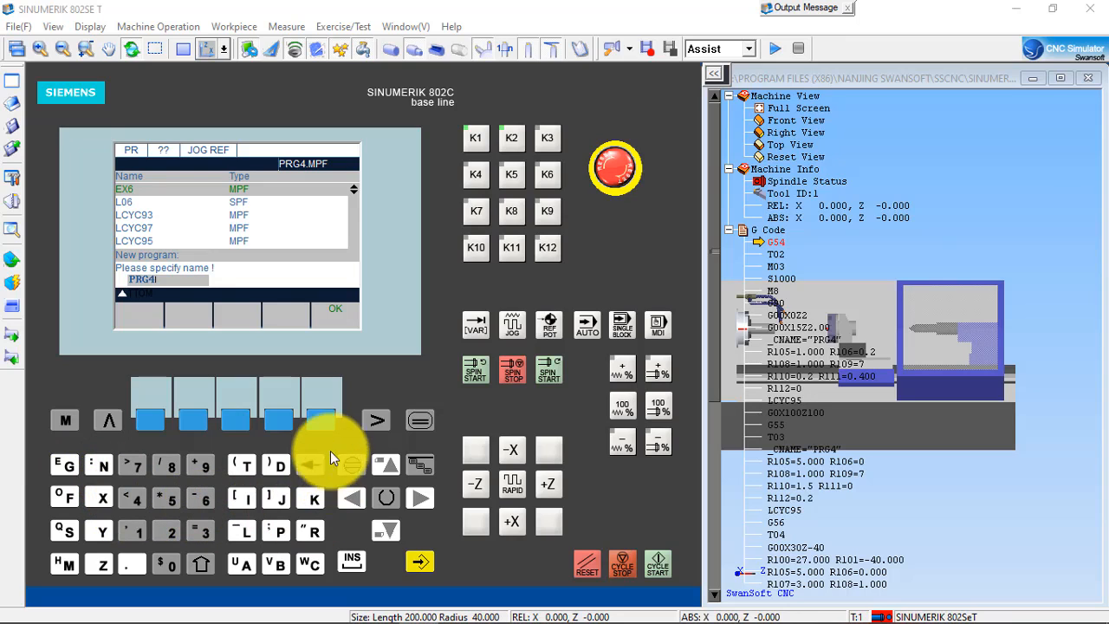
click(331, 419)
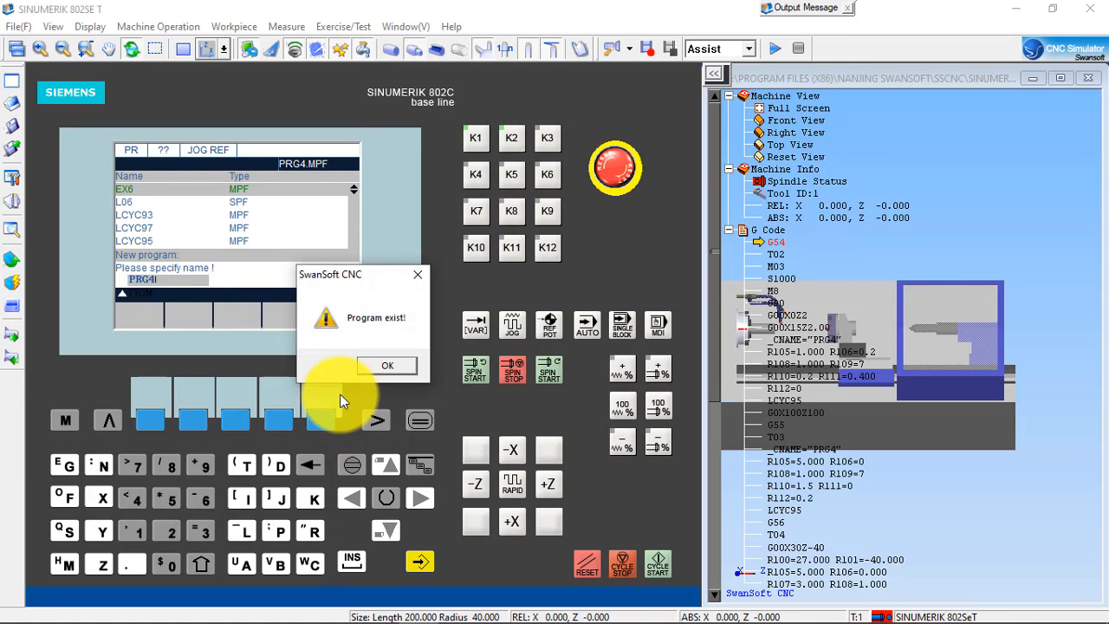
click(384, 363)
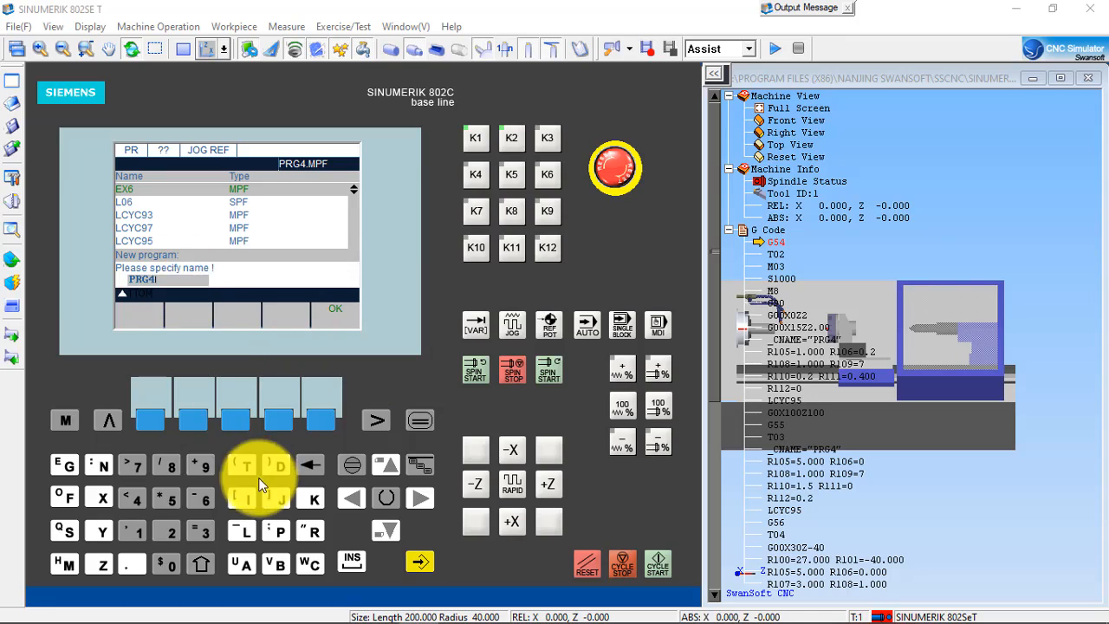
Step: Change the new program's name to PRG5 and create it
click(310, 465)
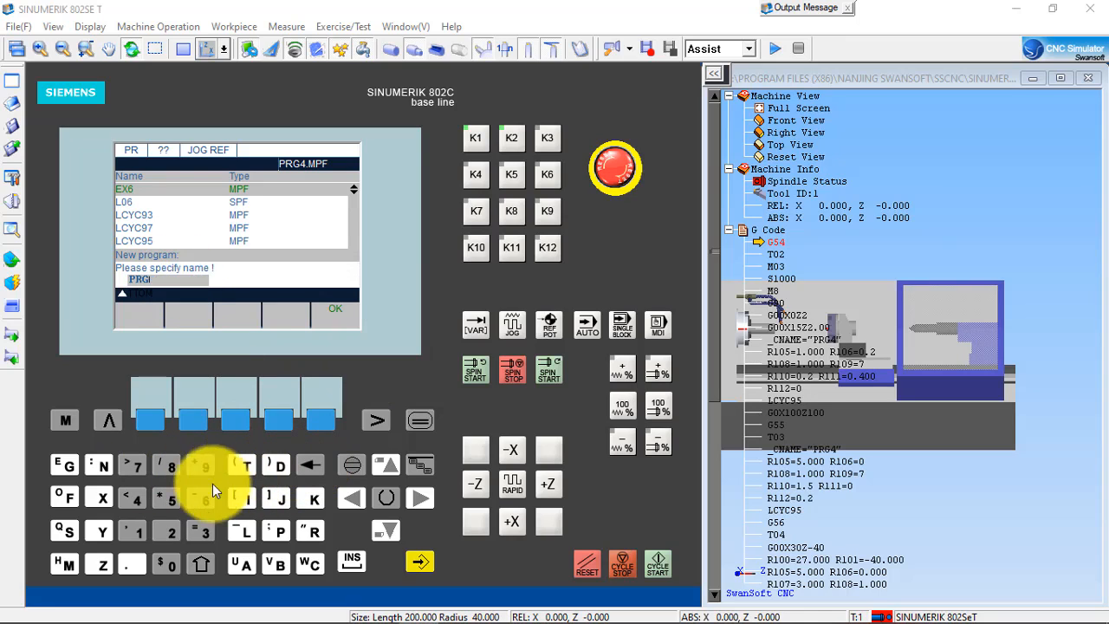
click(163, 498)
click(321, 417)
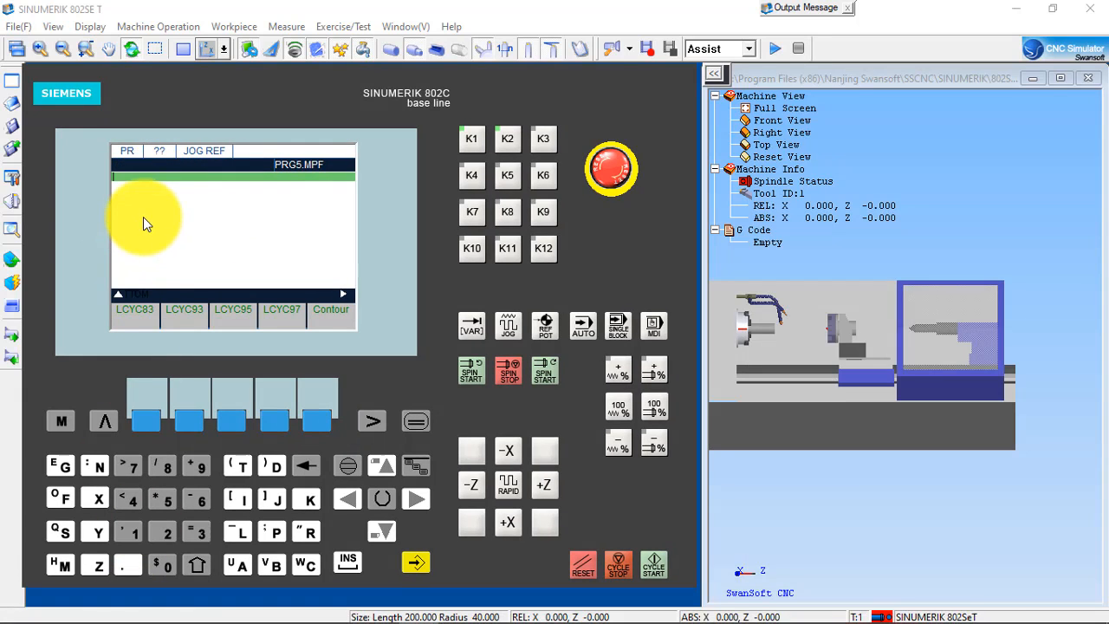
Step: Switch to File Explorer and open the Program Files (x86) folder inside AppData\Local\VirtualStore
mouse_move(164, 617)
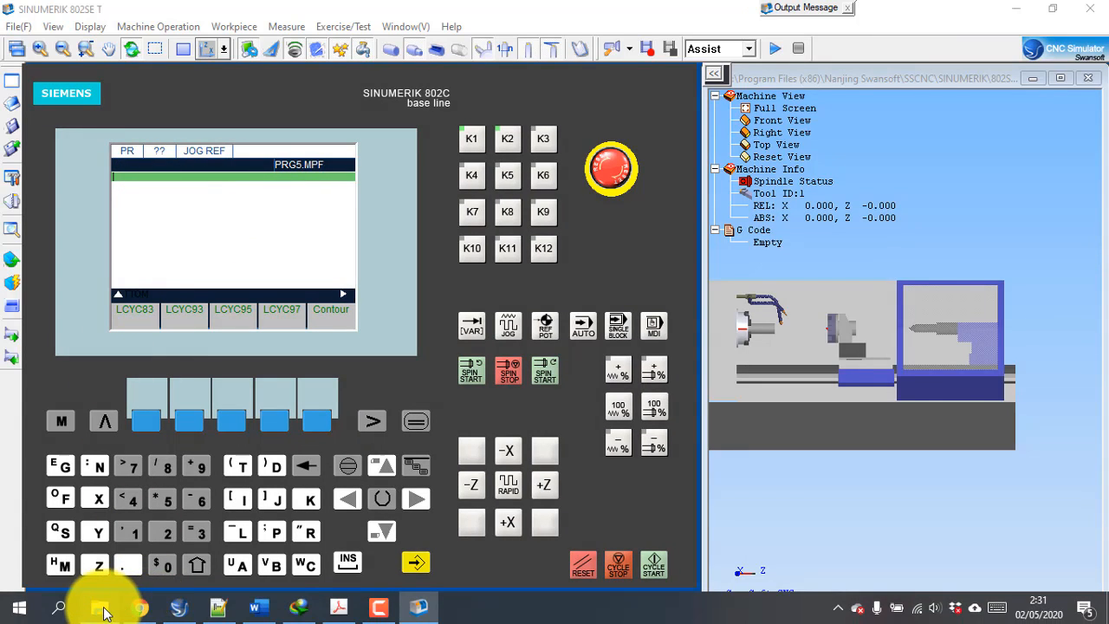
click(99, 608)
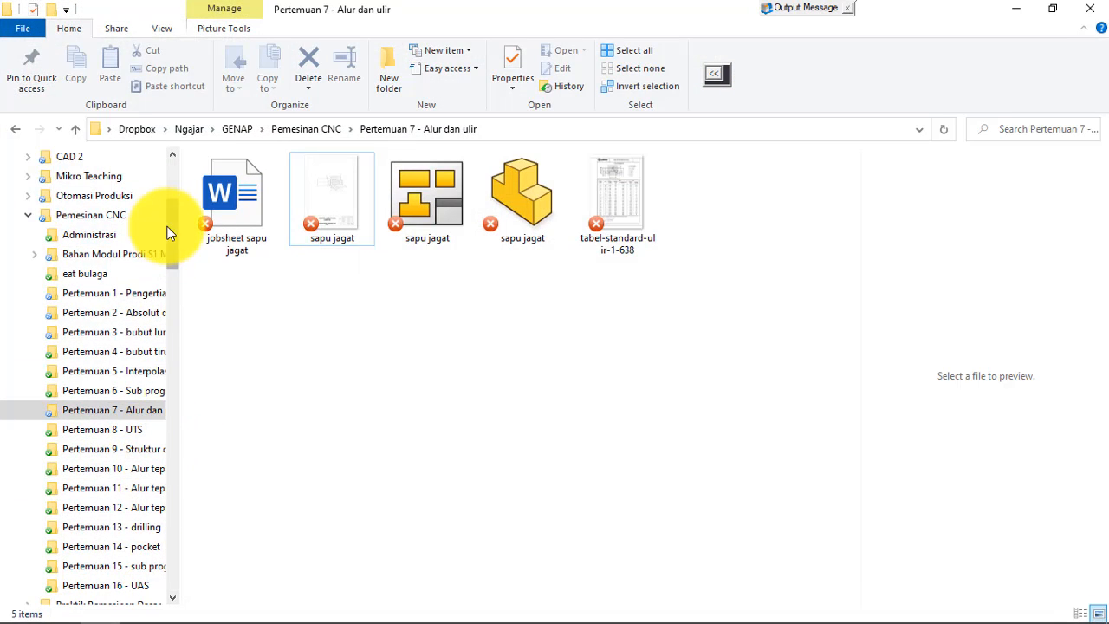
drag(173, 227, 165, 333)
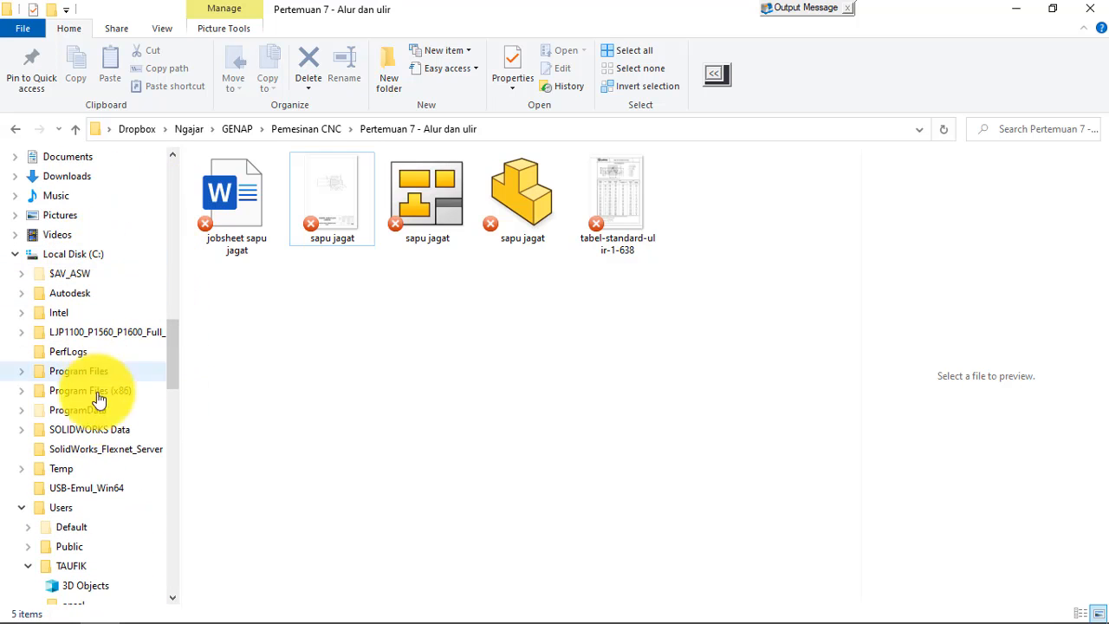
scroll(176, 330, down, 5)
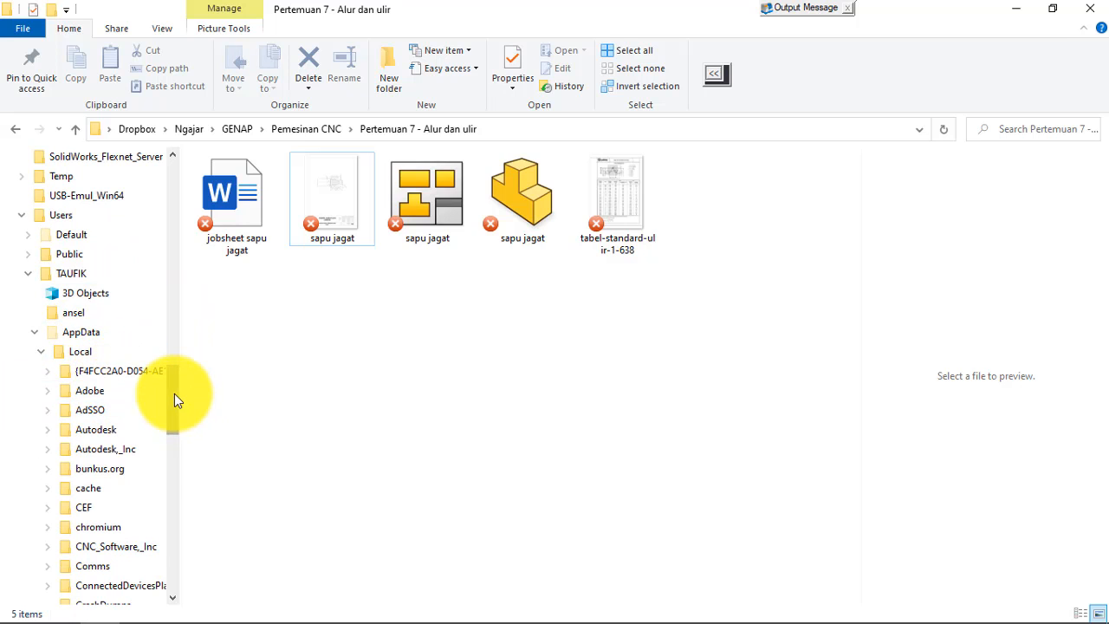
drag(174, 394, 164, 499)
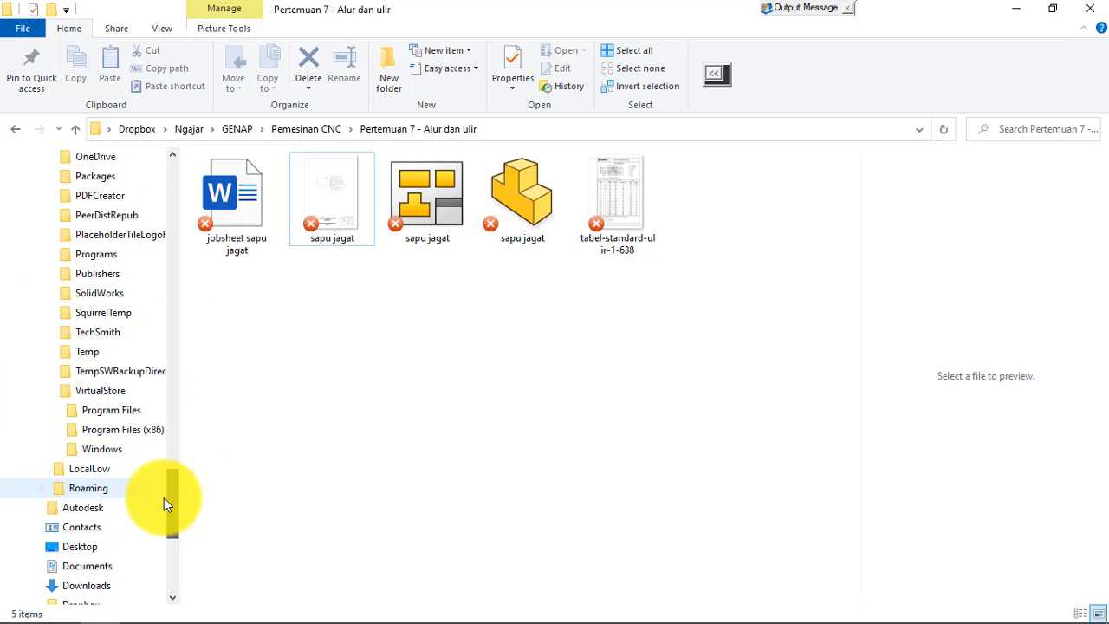
click(110, 431)
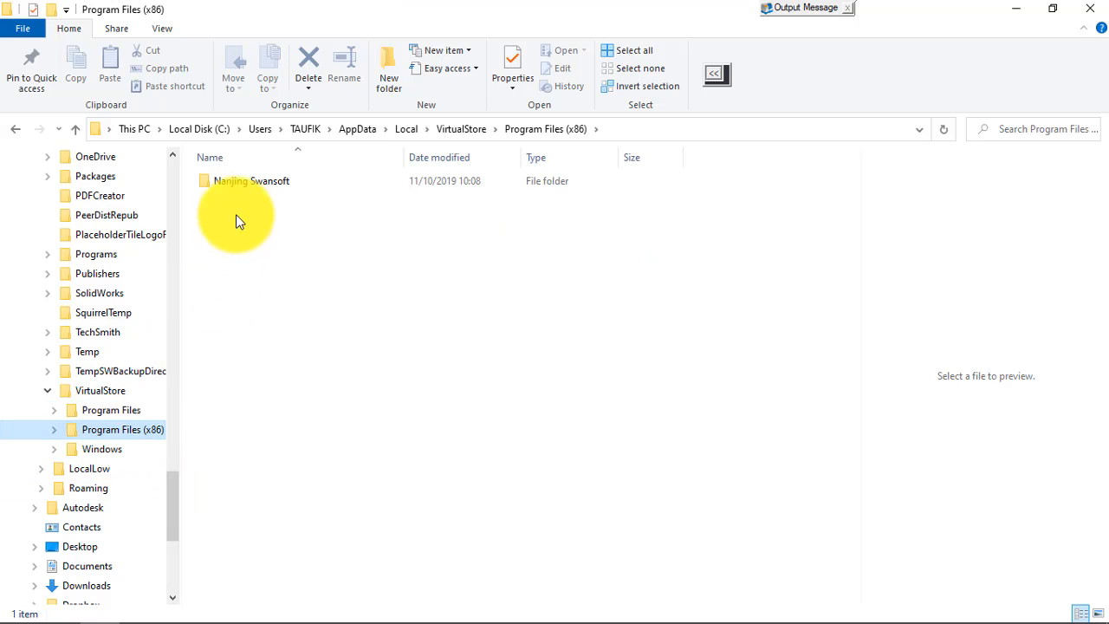
Step: Go into Nanjing Swansoft\SSCNC\SINUMERIK\802SeT\SIEMENS and open the PRG5 MPF file in Notepad++
click(239, 181)
double_click(237, 181)
double_click(240, 184)
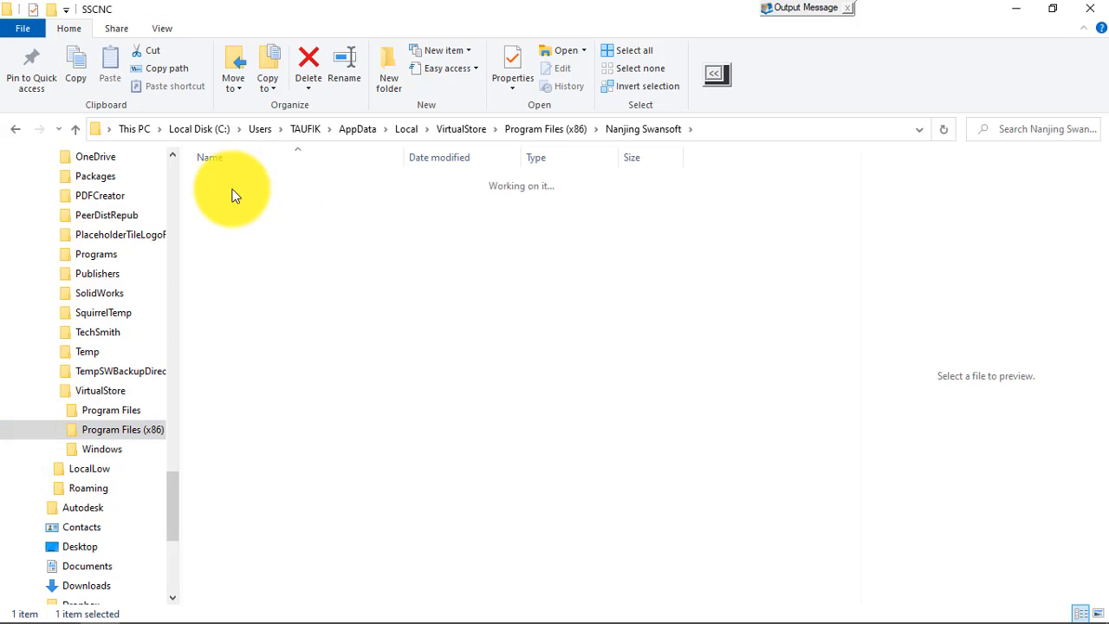
double_click(238, 197)
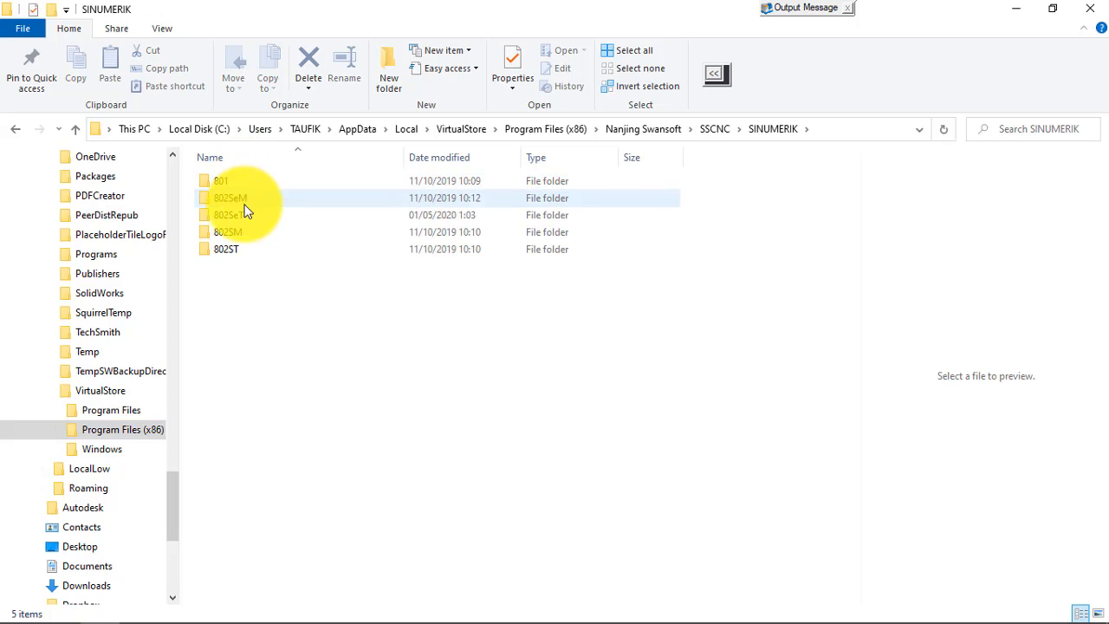
double_click(243, 214)
double_click(248, 181)
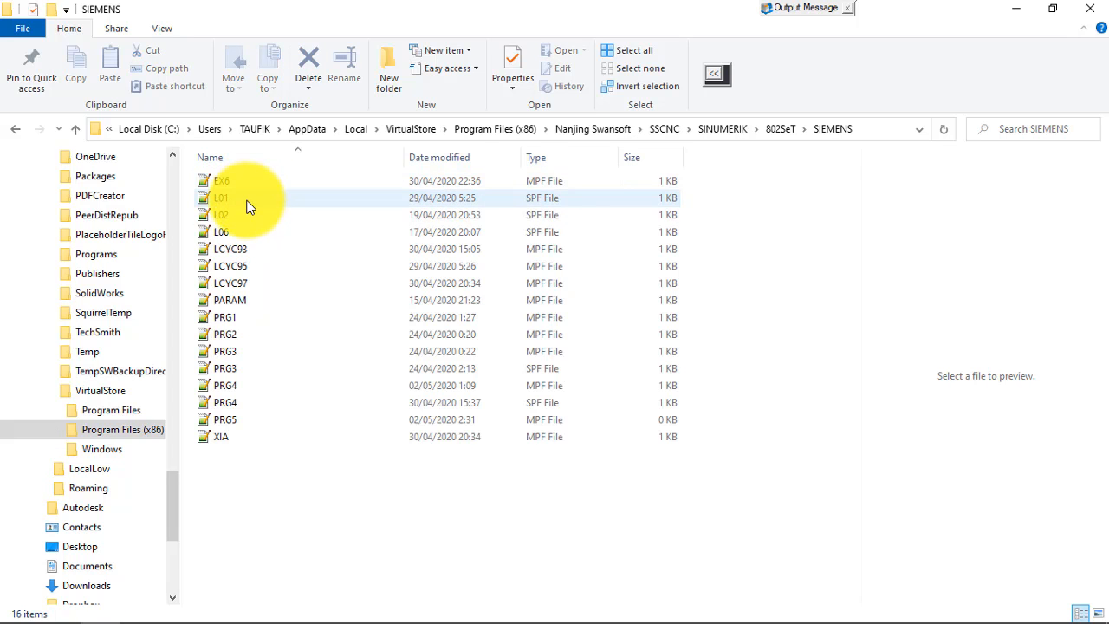
click(232, 424)
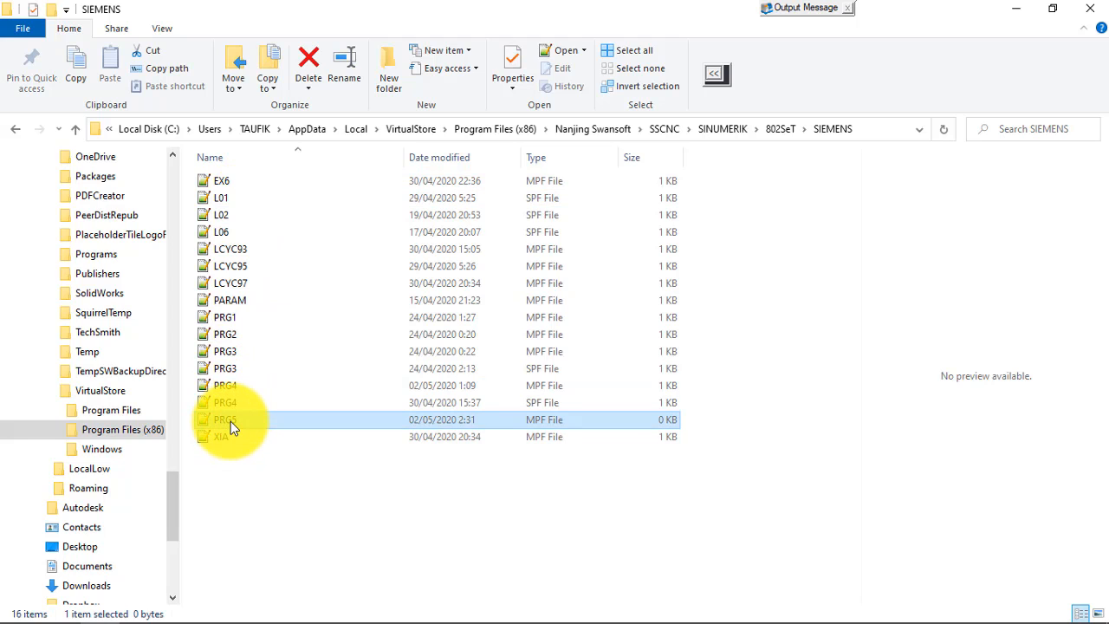
double_click(230, 421)
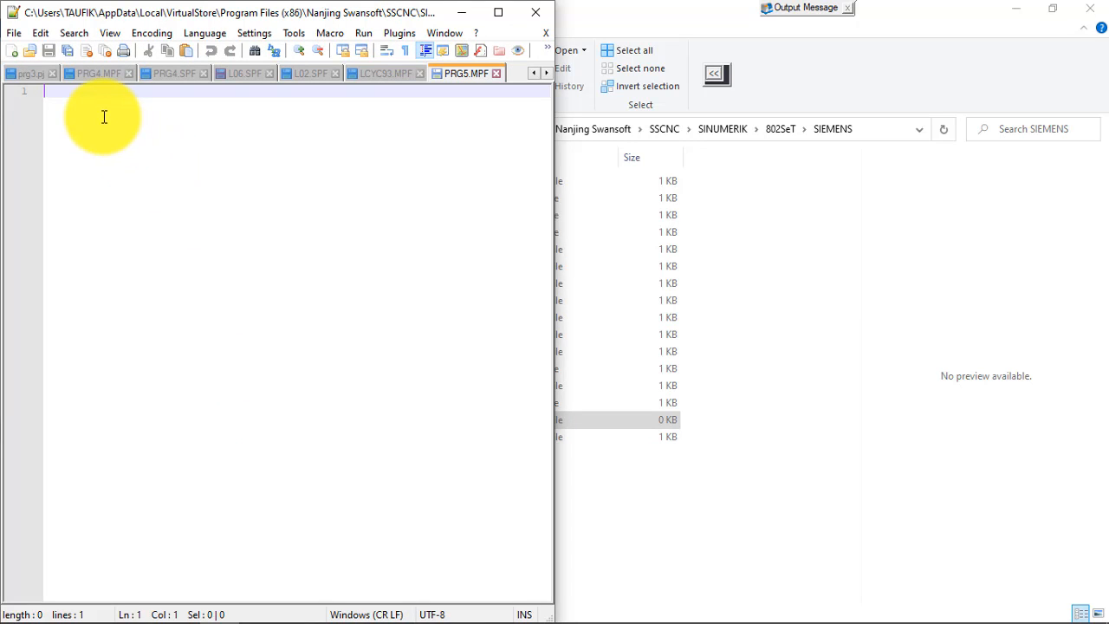
Step: Switch to the jobsheet in Word and copy the PRG4.MPF code from G54 through the second LCYC95 line
mouse_move(268, 574)
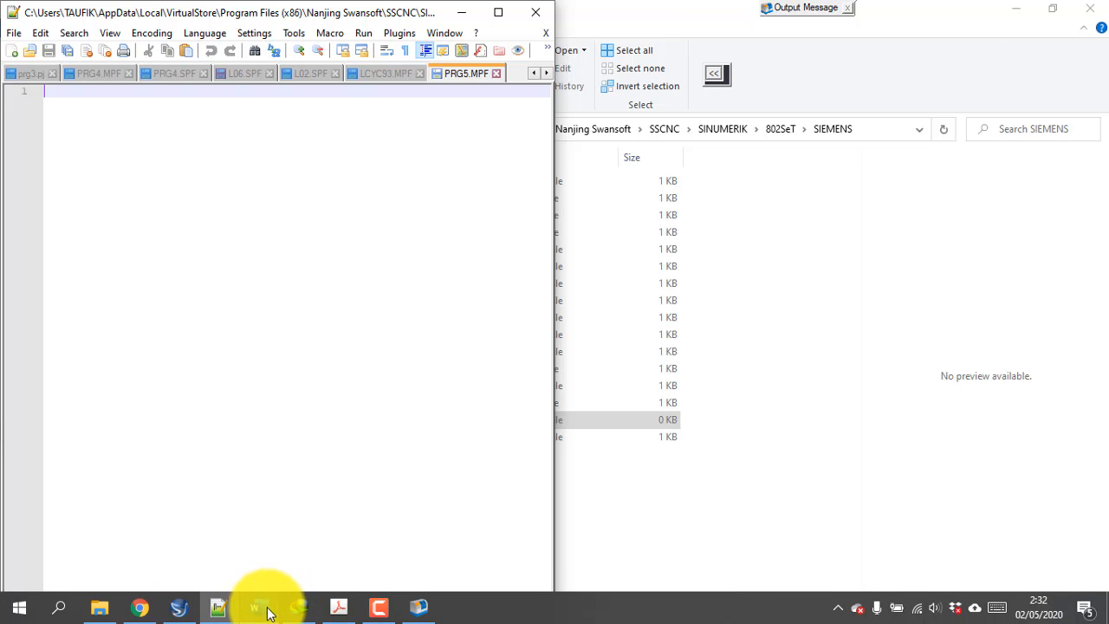
click(259, 608)
scroll(374, 376, up, 12)
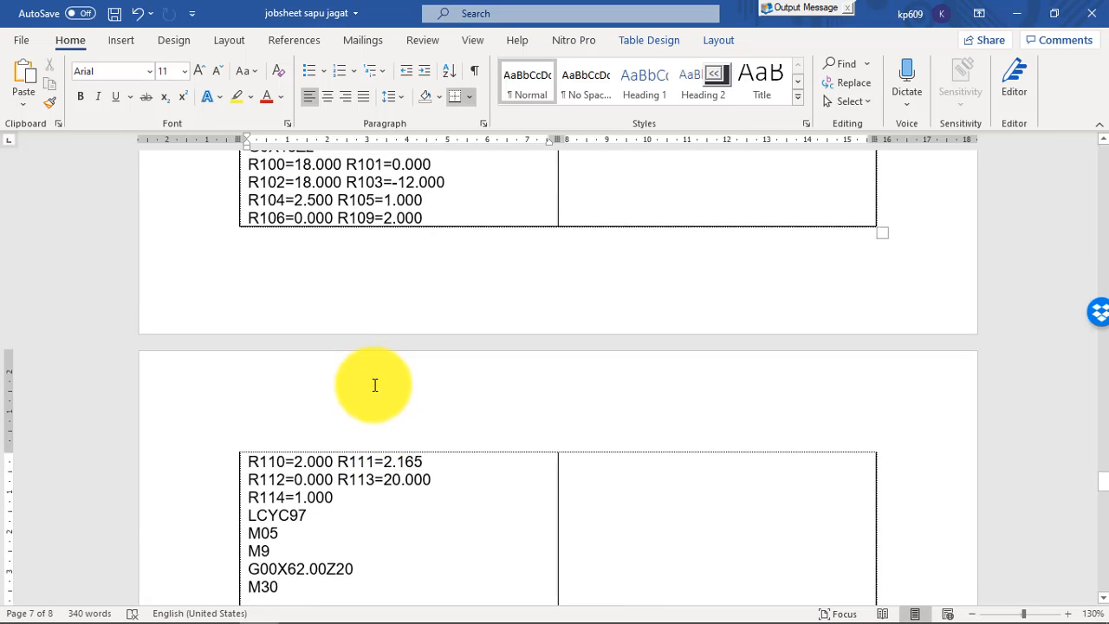
scroll(374, 384, up, 10)
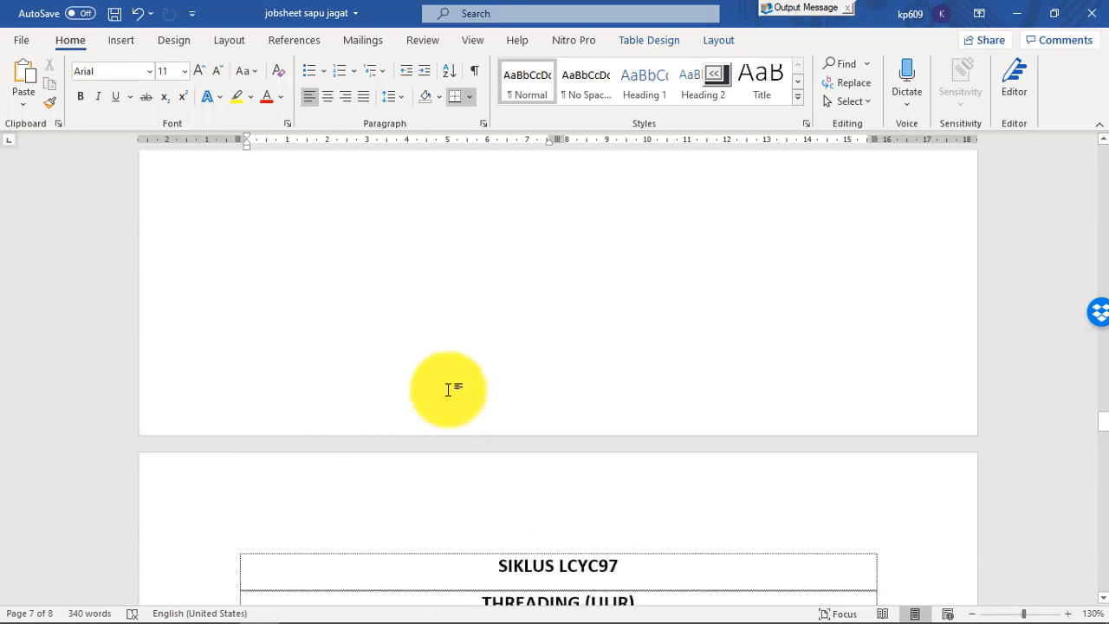
mouse_move(1106, 422)
mouse_down()
mouse_move(1103, 129)
mouse_move(1091, 216)
mouse_move(1100, 299)
mouse_up()
scroll(356, 363, down, 5)
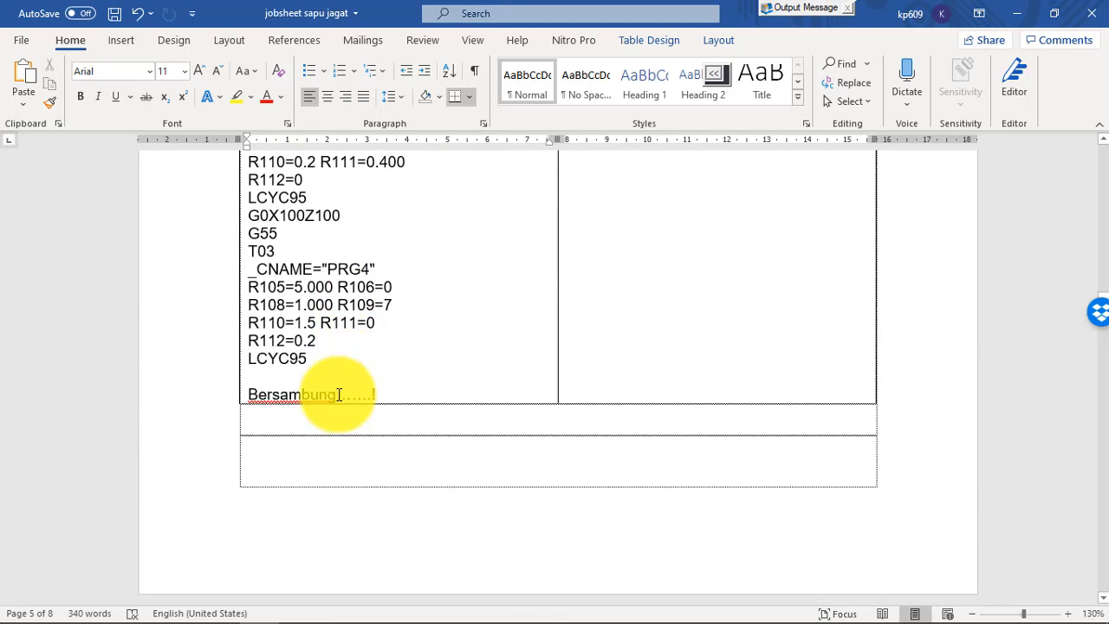
scroll(339, 398, up, 2)
drag(309, 465, 249, 235)
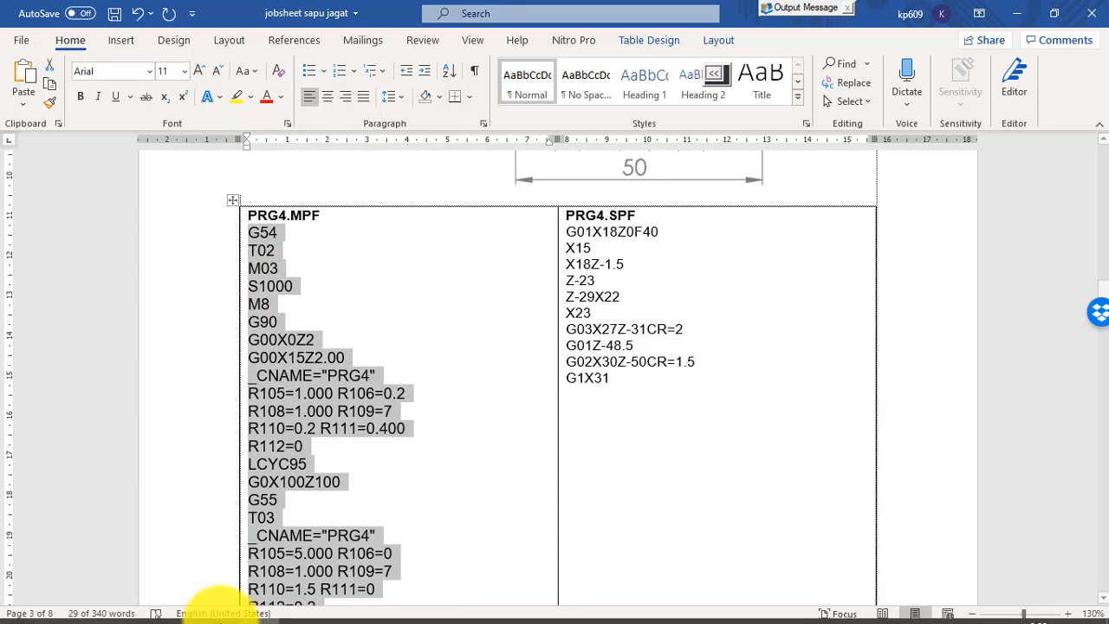
Step: Paste the copied code into PRG5.MPF in Notepad++, remove the empty last line, and save the file
click(220, 597)
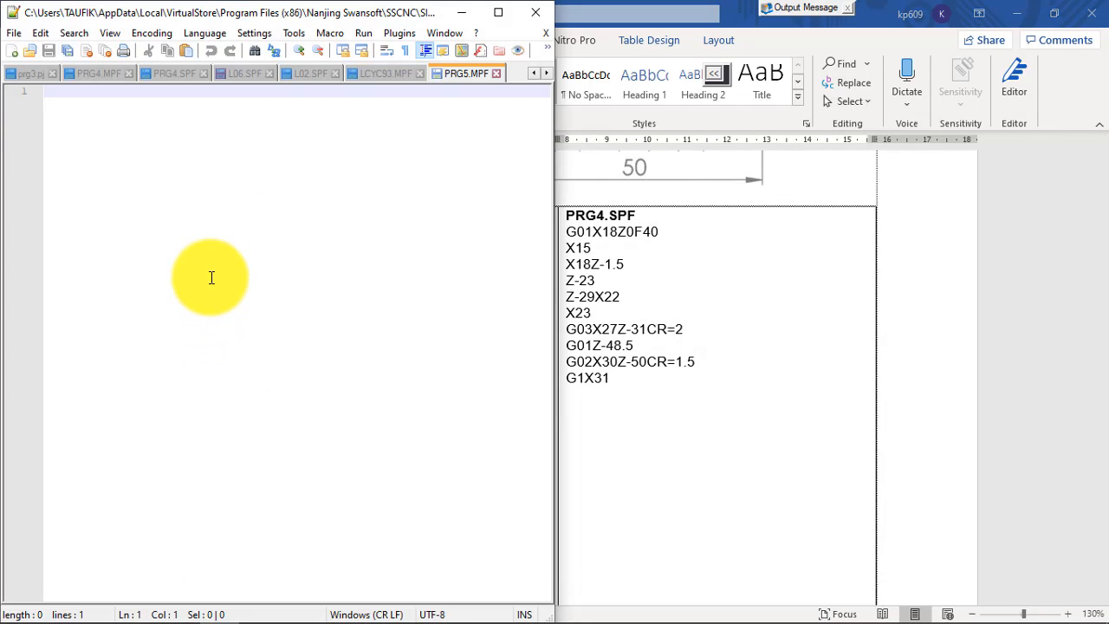
text(G54 T02 M03 S1000 M8 G90 G00X0Z2 G00X15Z2.00 _CNAME="PRG4" R105=1.000 R106=0.2 R108=1.000 R109=7 R110=0.2 R111=0.400 R112=0 LCYC95 G0X100Z100 G55 T03 _CNAME="PRG4" R105=5.000 R106=0 R108=1.000 R109=7 R110=1.5 R111=0 R112=0.2 LCYC95)
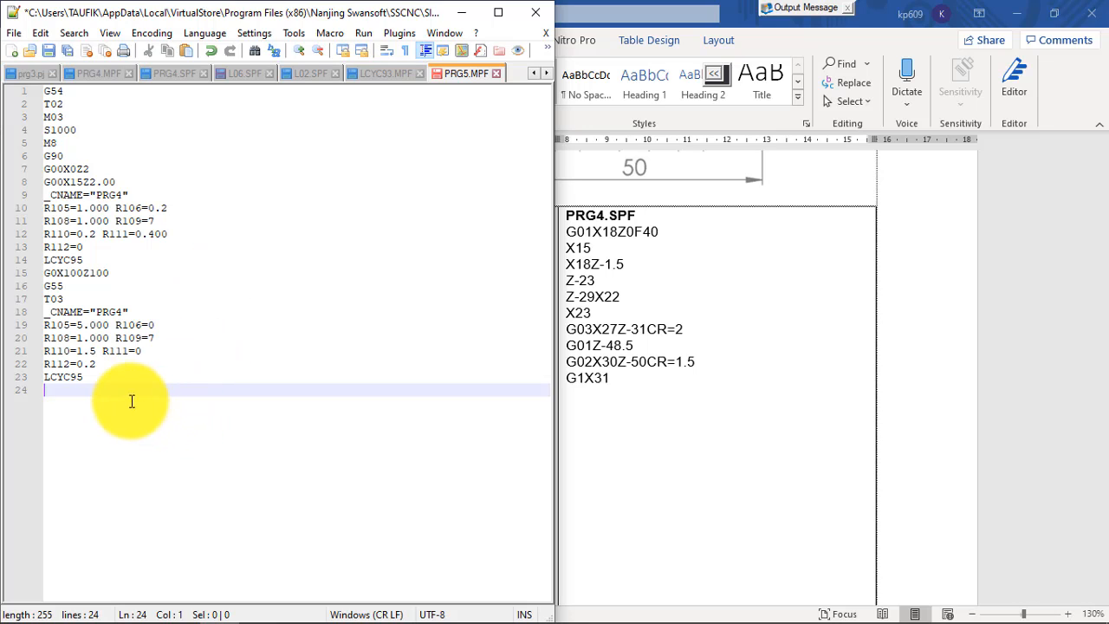
key(BackSpace)
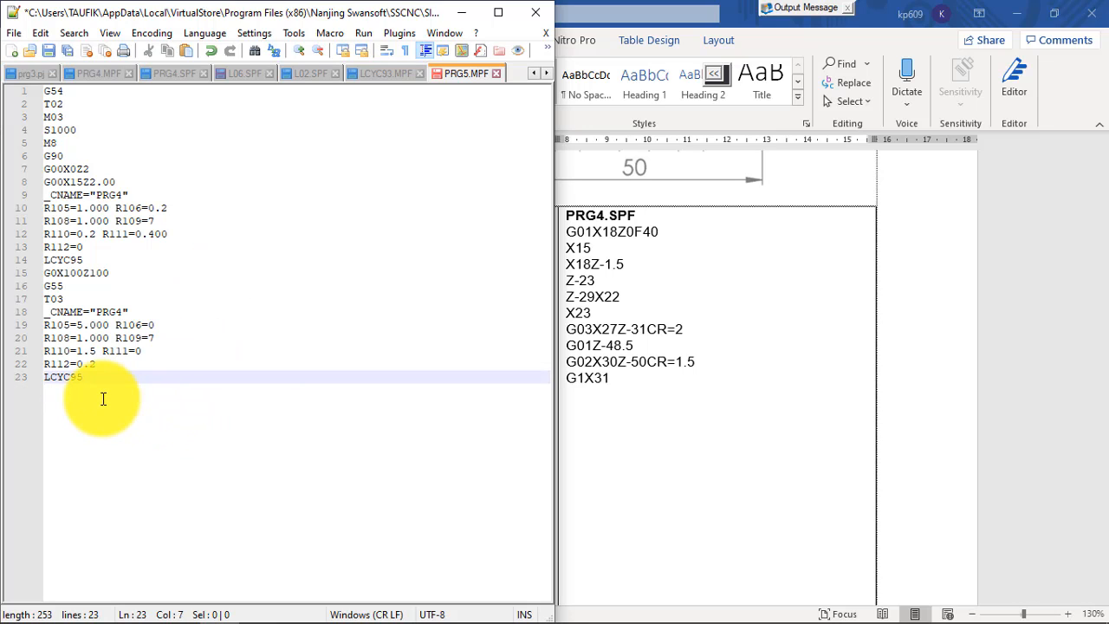
click(47, 54)
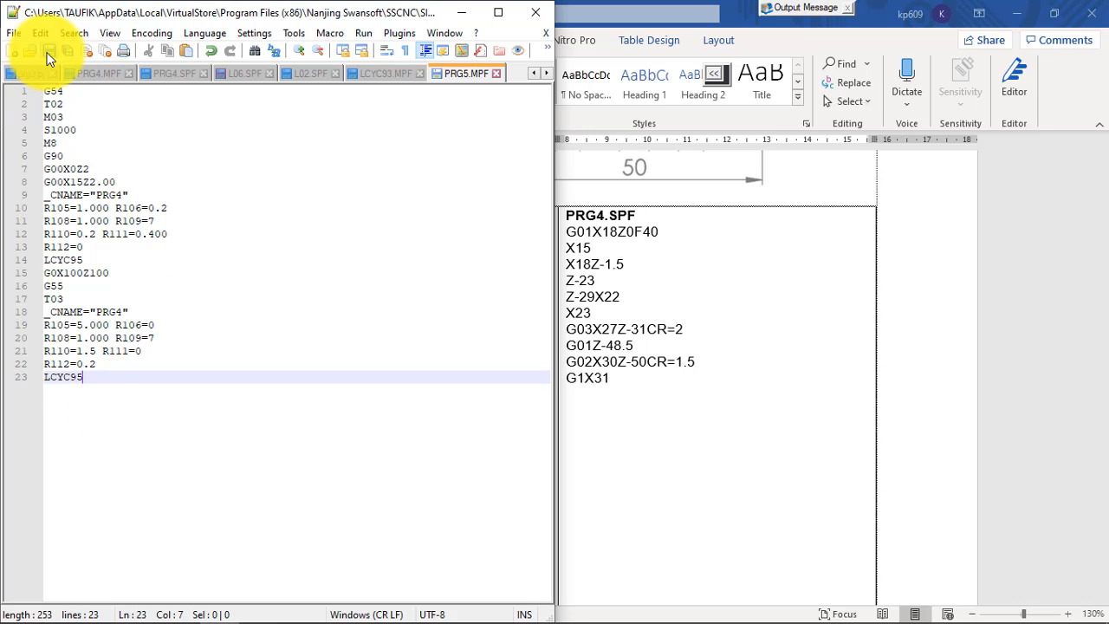
Step: Return to the SINUMERIK simulator, go back to the program directory, and reopen PRG5.MPF
mouse_move(232, 613)
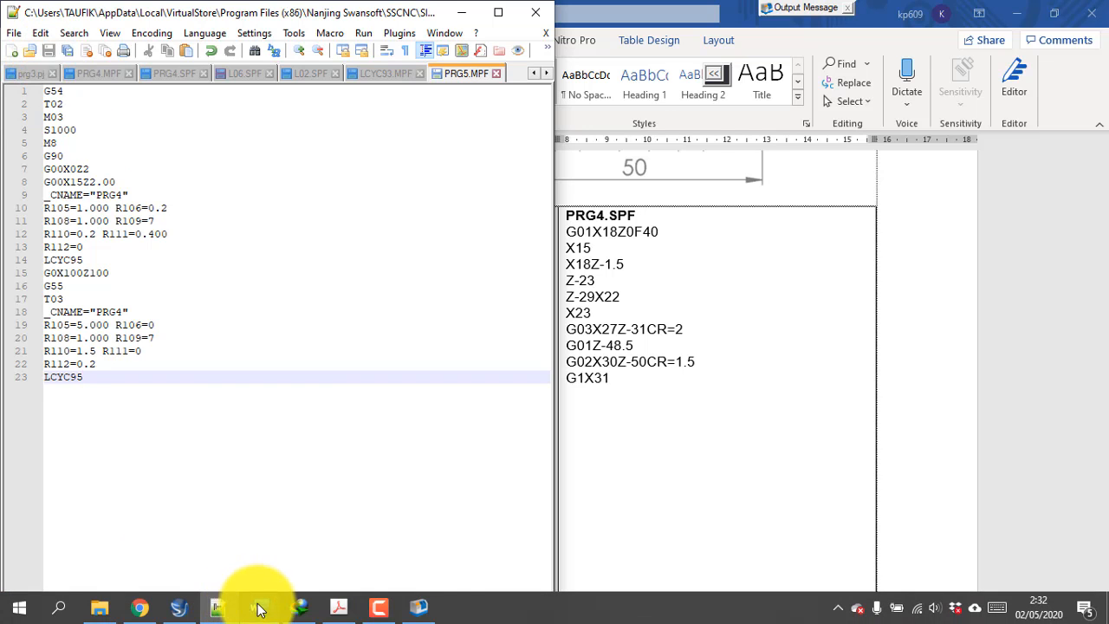
click(418, 607)
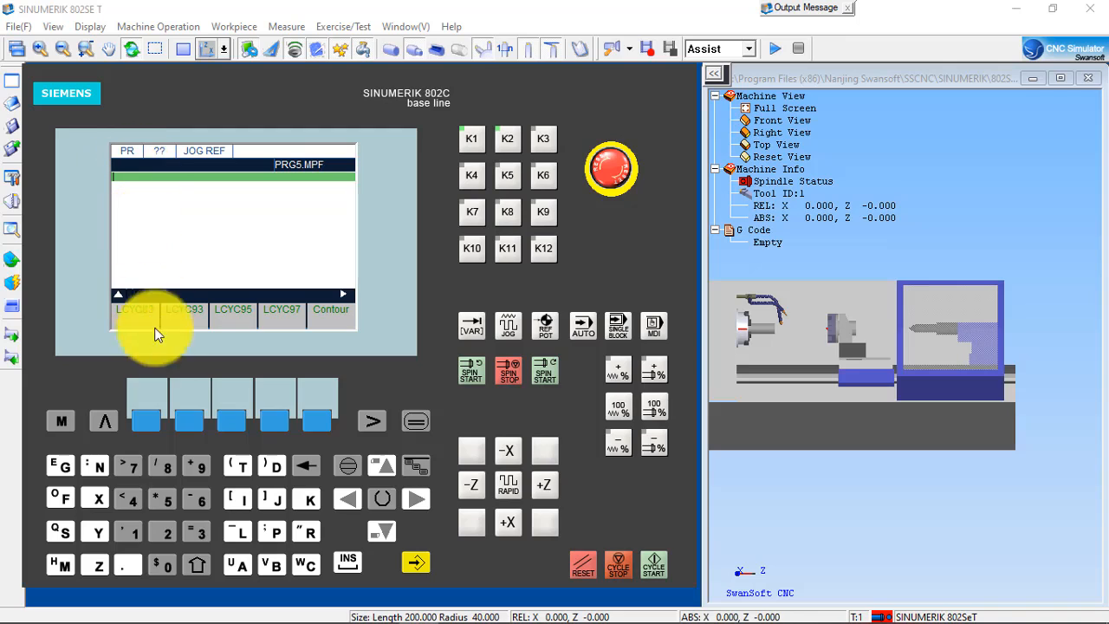
click(104, 420)
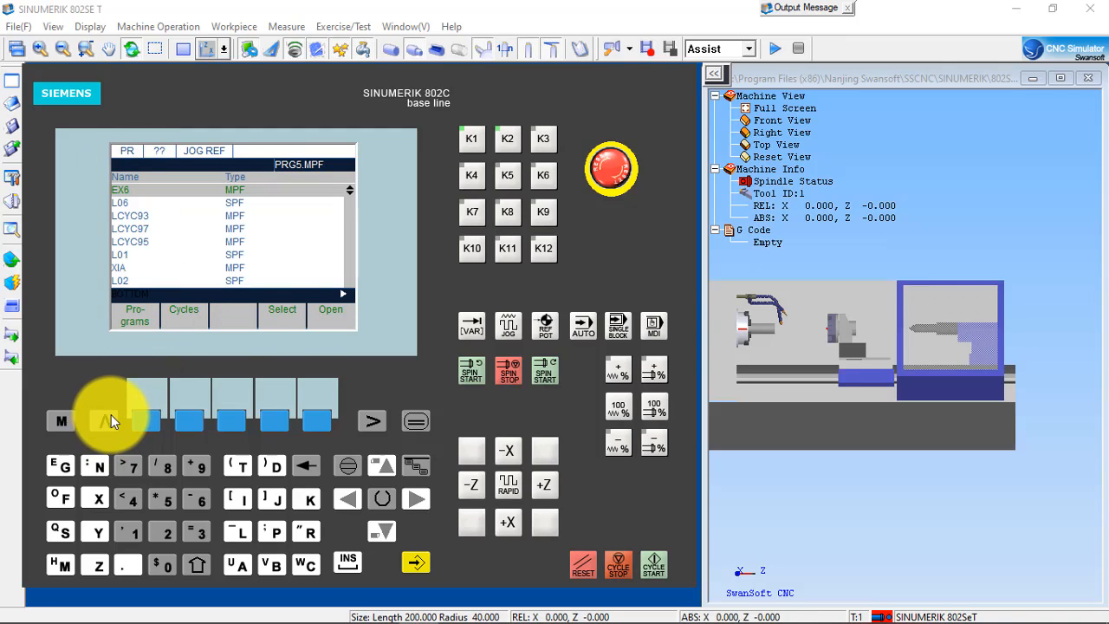
key(Down)
key(Down)
key(Down)
key(Down)
key(Down)
key(Down)
key(Down)
key(Down)
key(Down)
key(Down)
key(Down)
key(Down)
key(Down)
key(Down)
key(Down)
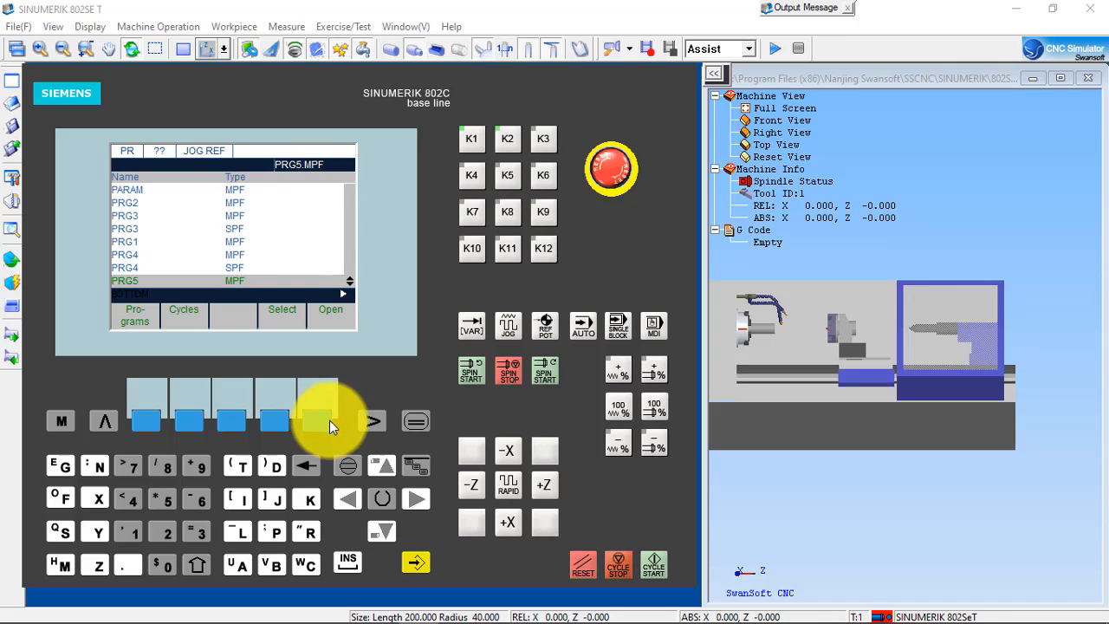
click(320, 419)
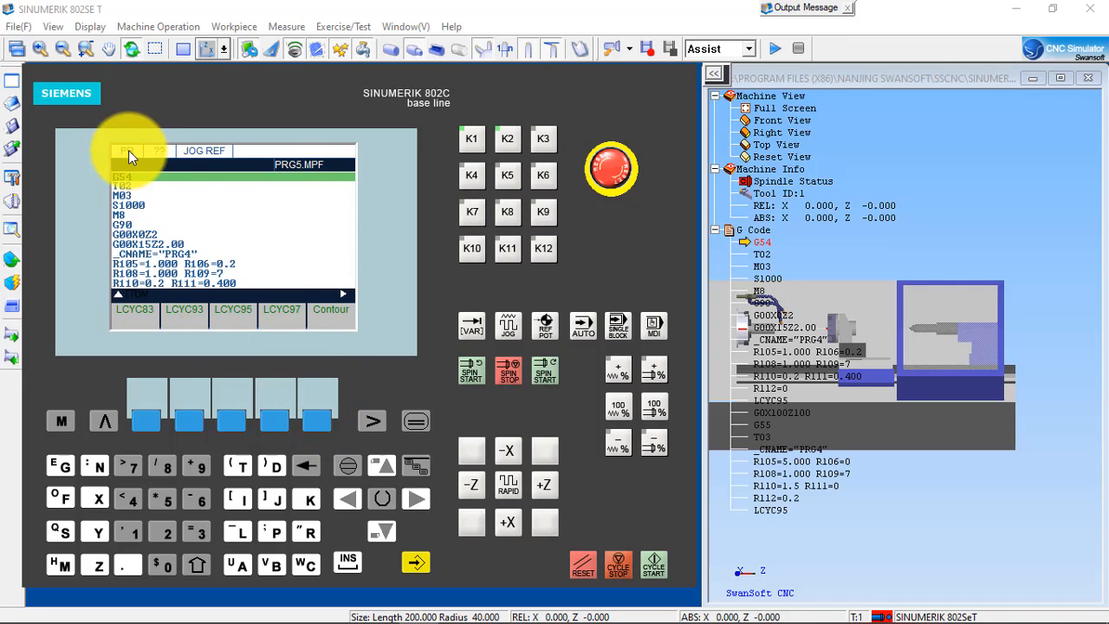
Step: Go through the G-code lines of PRG5.MPF on the control to check the transferred program
key(Down)
key(Down)
key(Down)
key(Down)
key(Down)
key(Down)
key(Down)
key(Down)
key(Down)
key(Down)
key(Down)
key(Down)
key(Down)
key(Down)
key(Down)
key(Down)
key(Down)
key(Down)
key(Down)
key(Down)
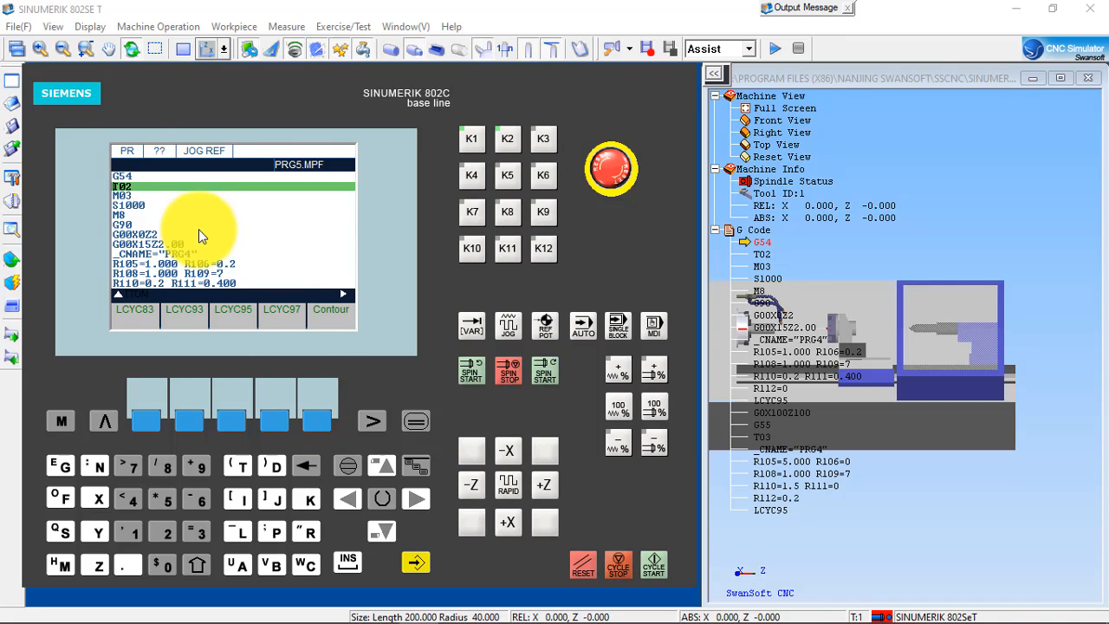
Step: Review PRG5.MPF again from G54 to the end of the code, and view the LCYC95 Stock Removal form
key(Up)
key(Up)
key(Up)
key(Up)
key(Up)
key(Up)
key(Up)
key(Up)
key(Up)
key(Up)
key(Up)
key(Up)
key(Up)
key(Up)
key(Up)
key(Up)
key(Up)
key(Up)
key(Up)
key(Up)
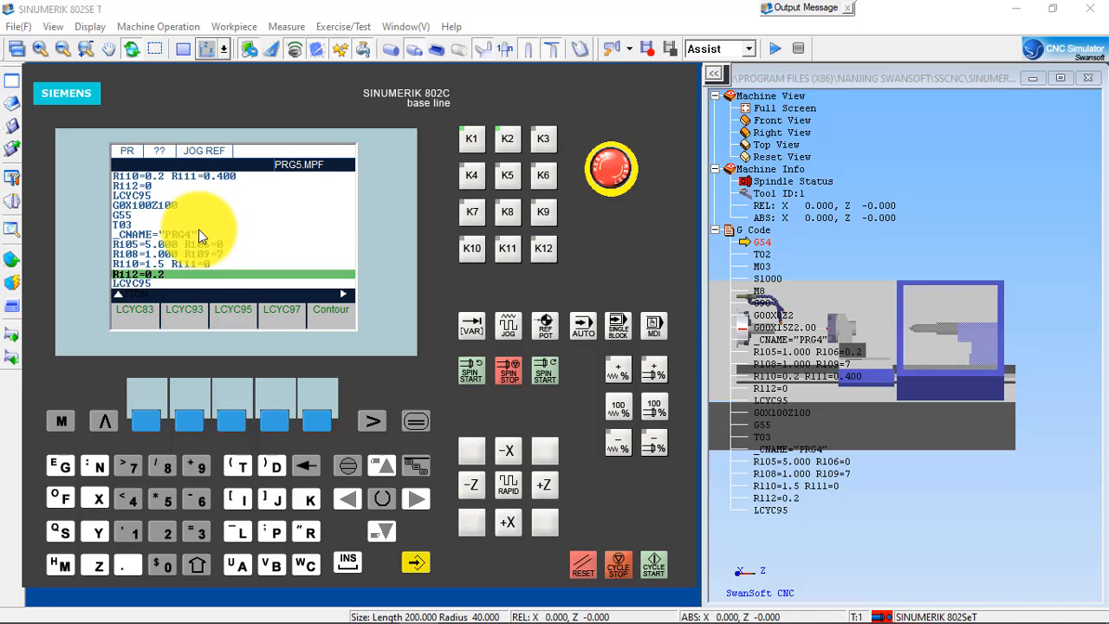
key(Down)
key(Down)
key(Down)
key(Down)
key(Down)
key(Down)
key(Down)
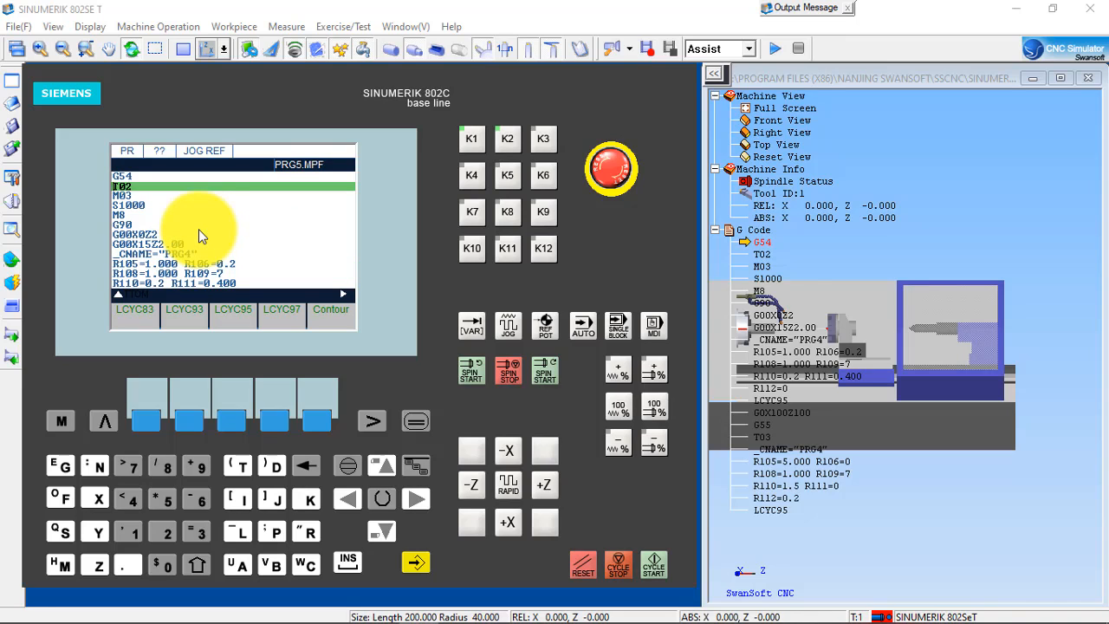
key(Down)
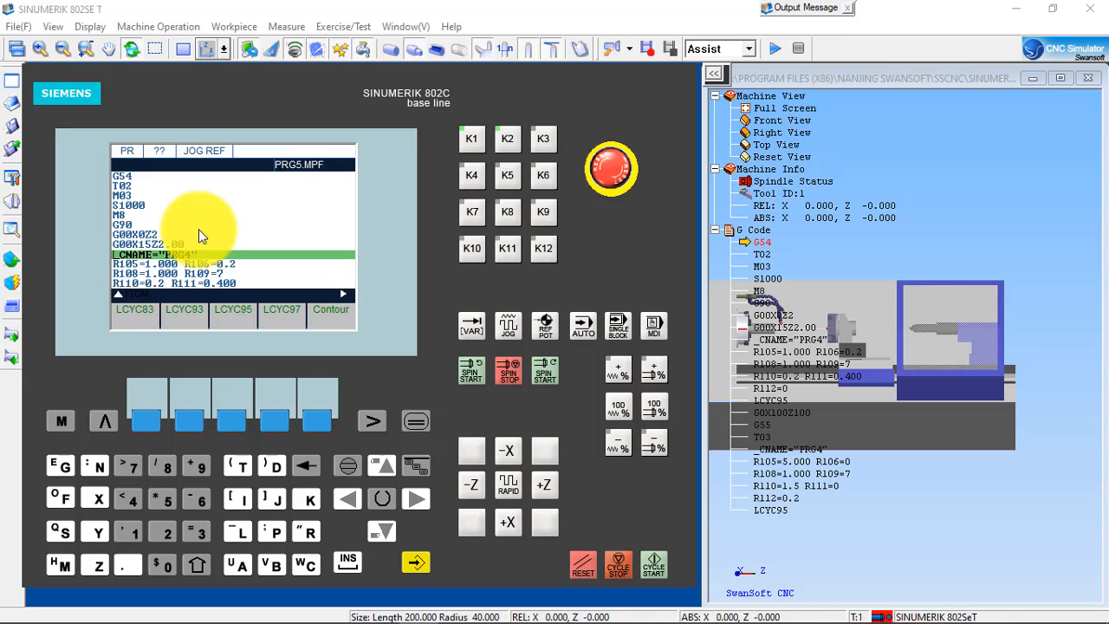
key(Down)
key(Down)
key(Down)
key(Down)
key(Down)
key(Down)
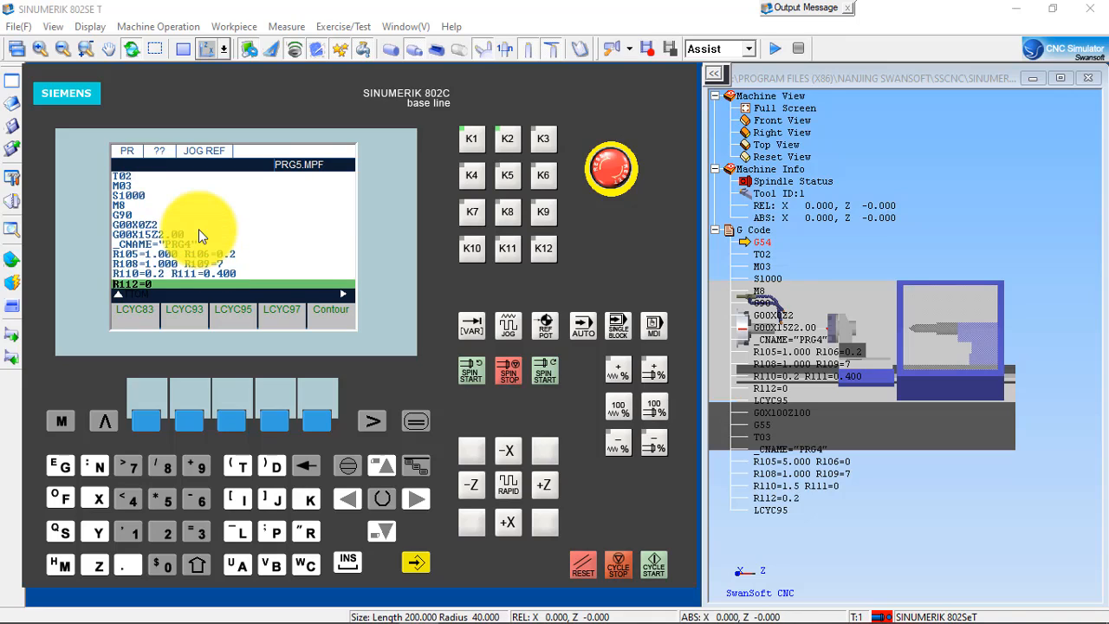
key(Down)
key(Down)
key(Down)
key(Down)
key(Down)
key(Down)
key(Down)
key(Down)
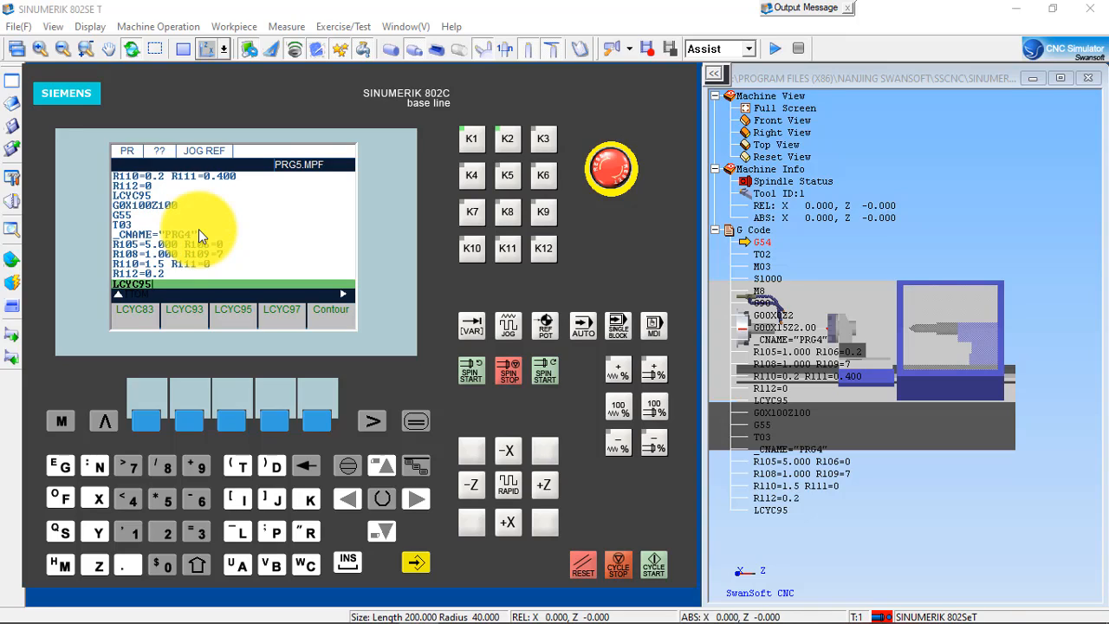
key(Down)
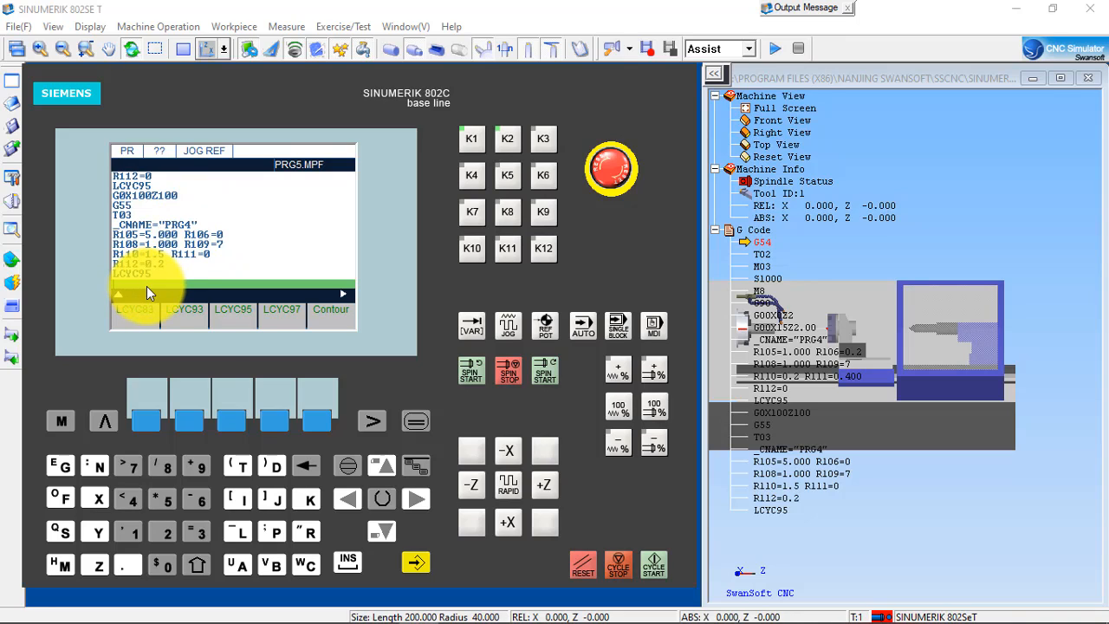
click(230, 419)
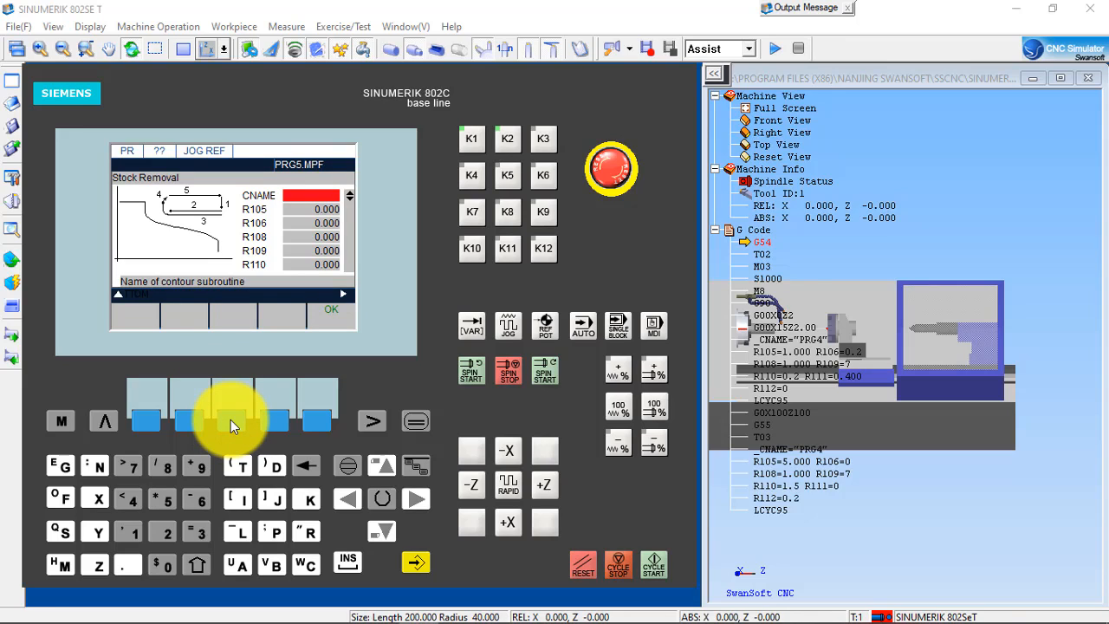
click(104, 419)
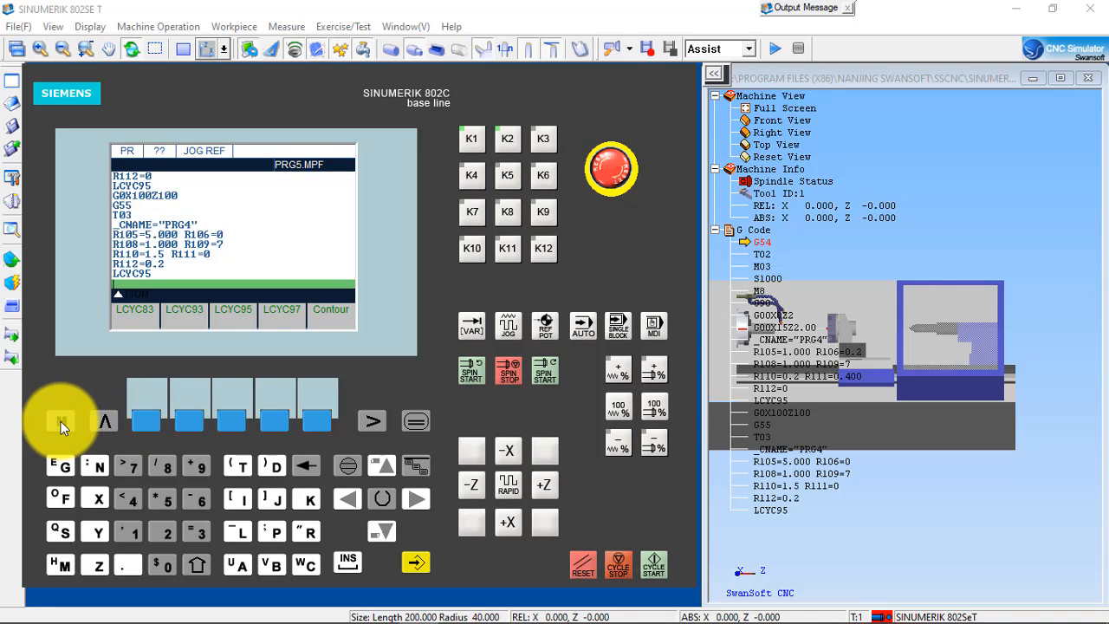
Step: Return to the program directory and create a new subprogram named PRG5.SPF
click(104, 426)
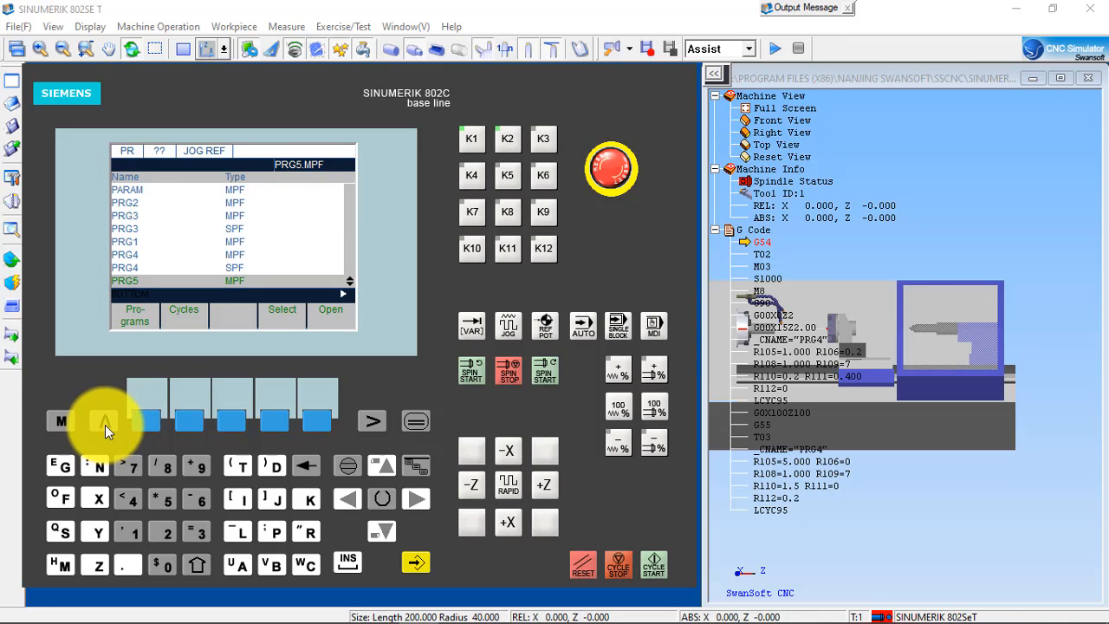
click(374, 419)
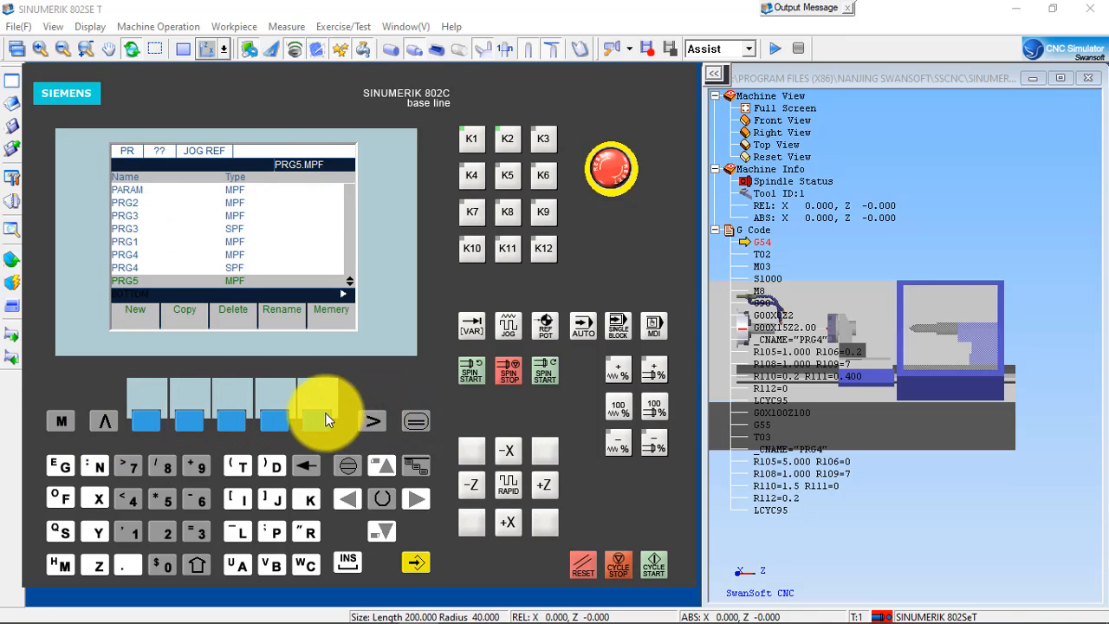
click(145, 421)
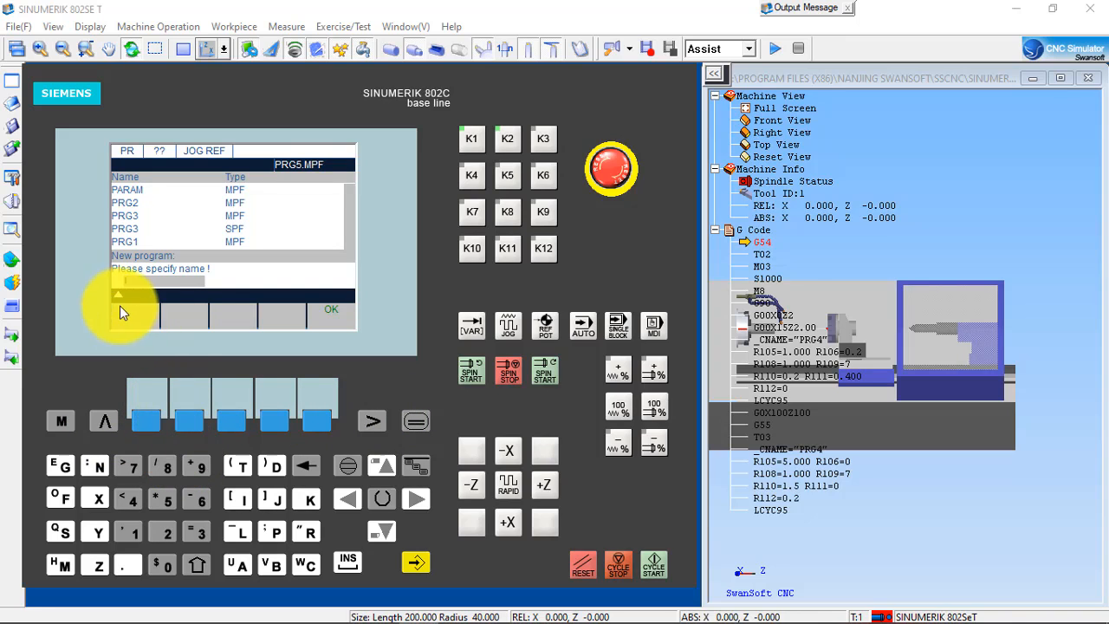
click(274, 532)
click(308, 531)
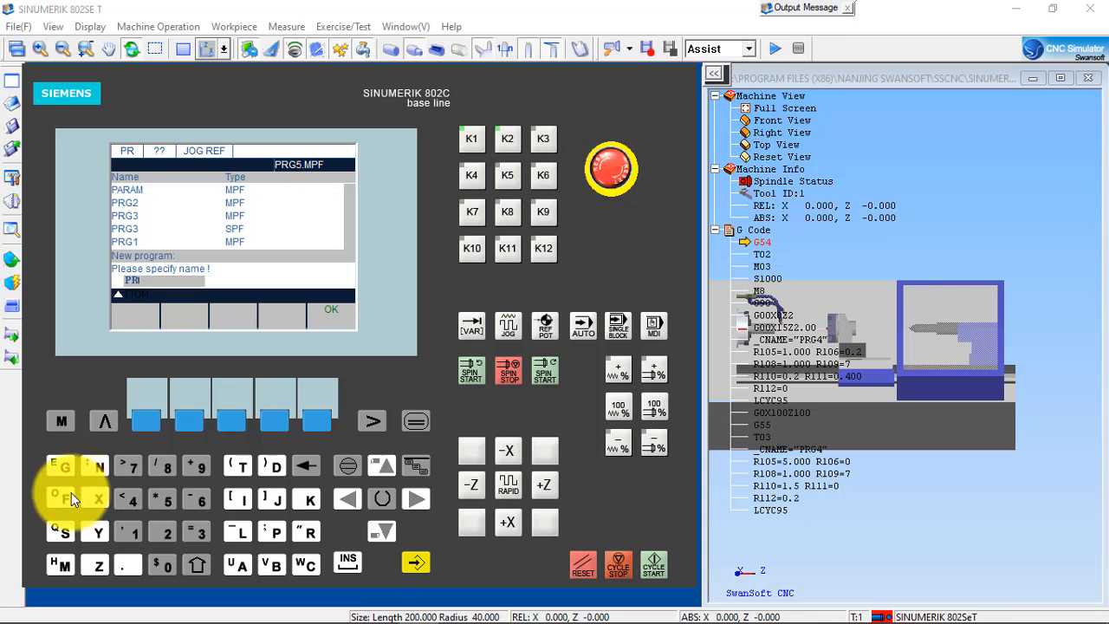
click(59, 468)
click(164, 495)
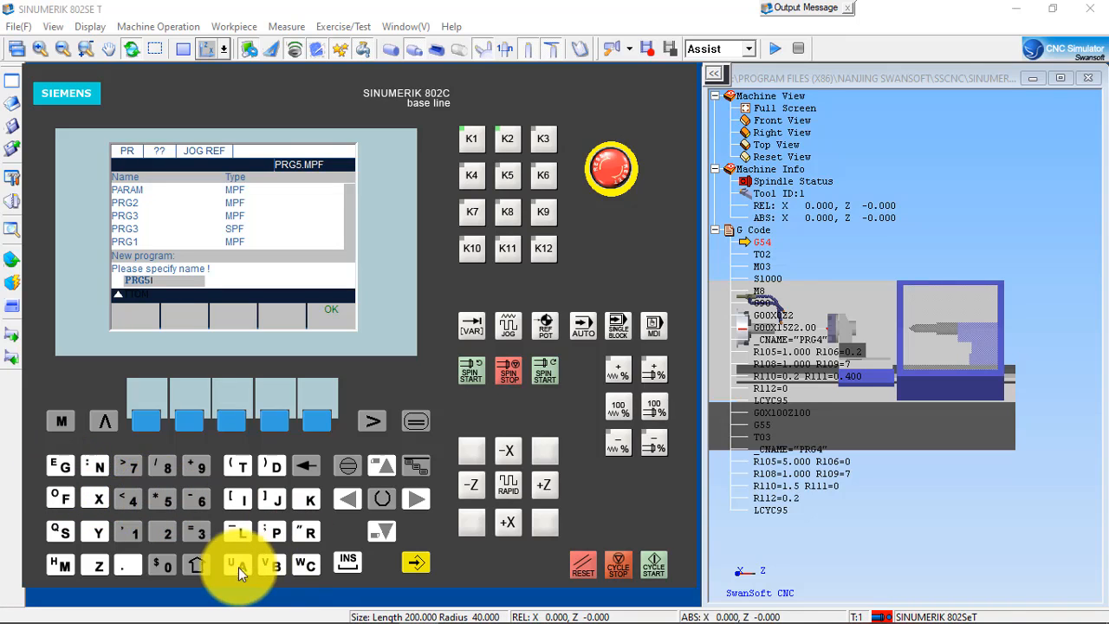
click(127, 570)
click(59, 530)
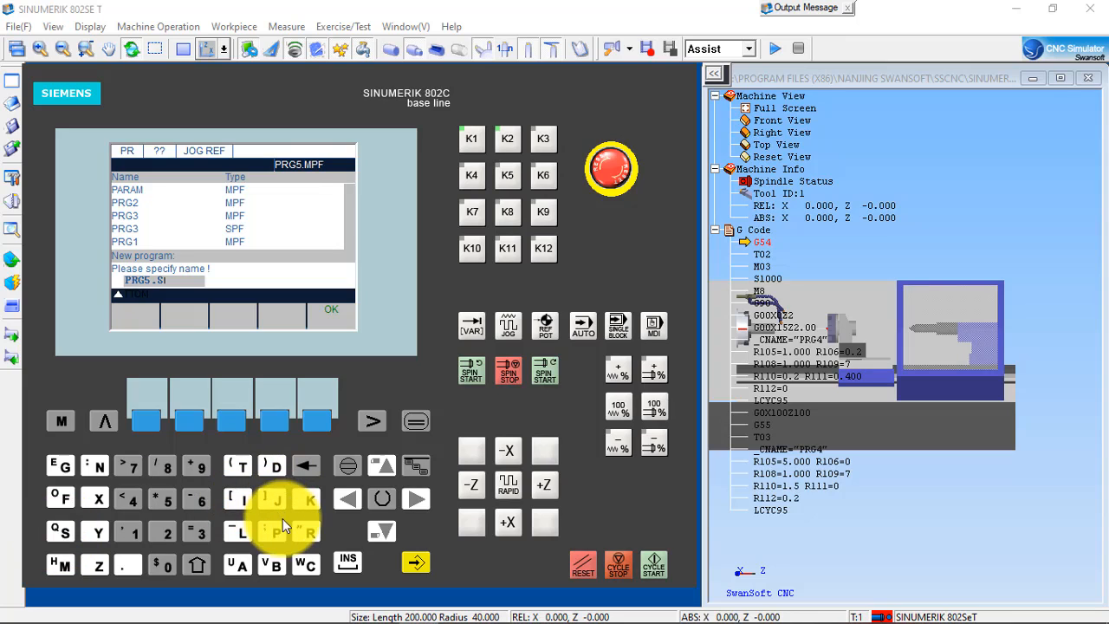
click(280, 523)
click(59, 495)
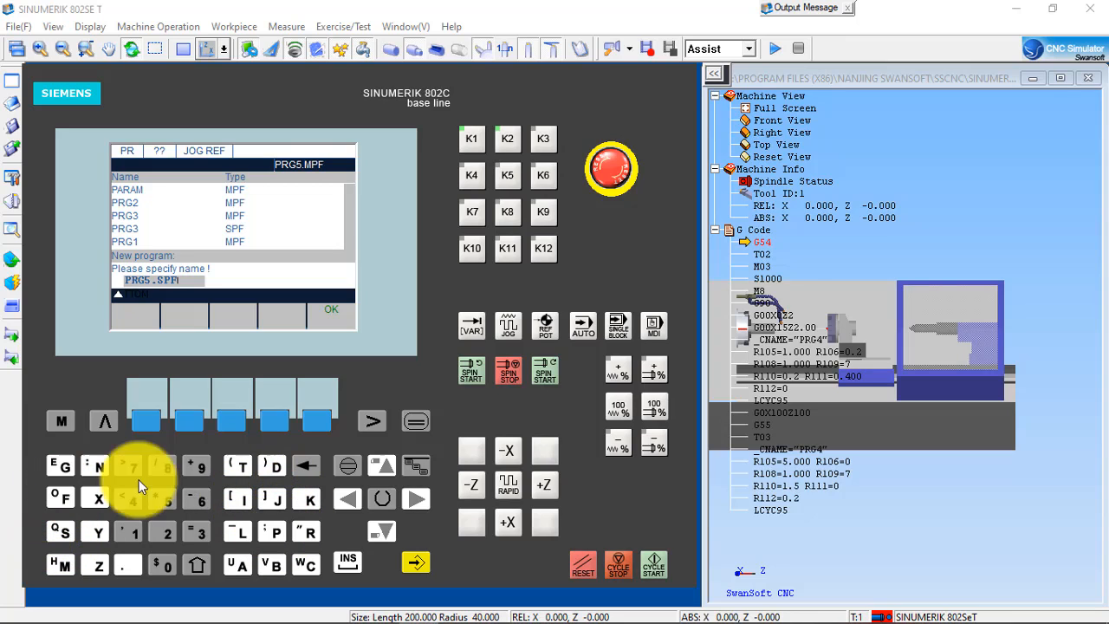
click(316, 420)
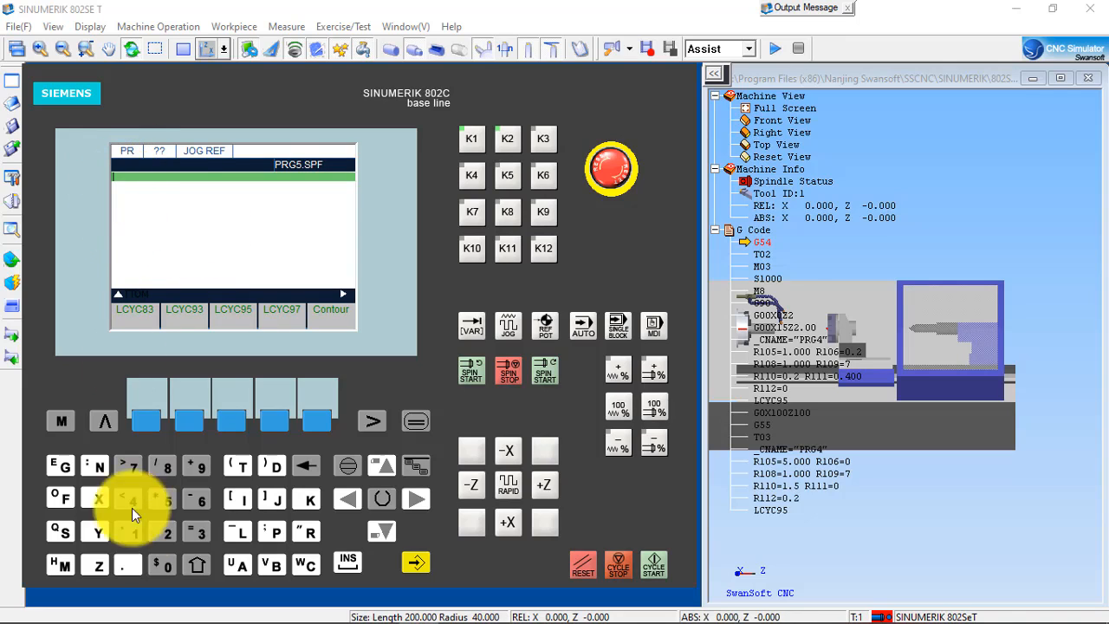
Step: Switch to File Explorer, open PRG5.SPF from the SIEMENS folder in Notepad++, and reload the changed PRG5.MPF before showing the new file
mouse_move(30, 611)
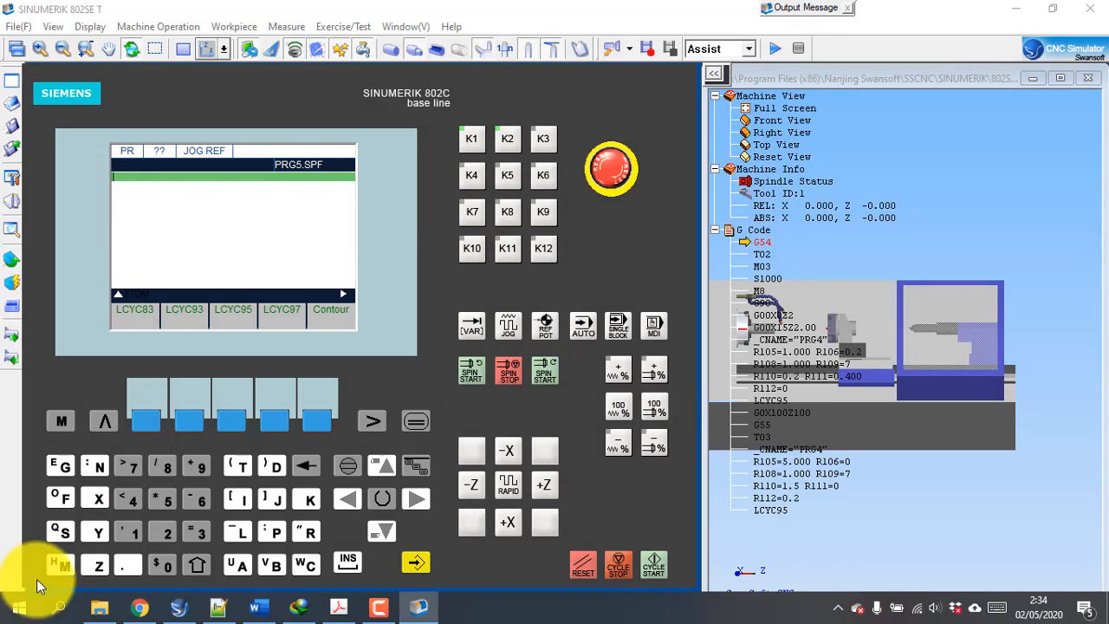
click(103, 611)
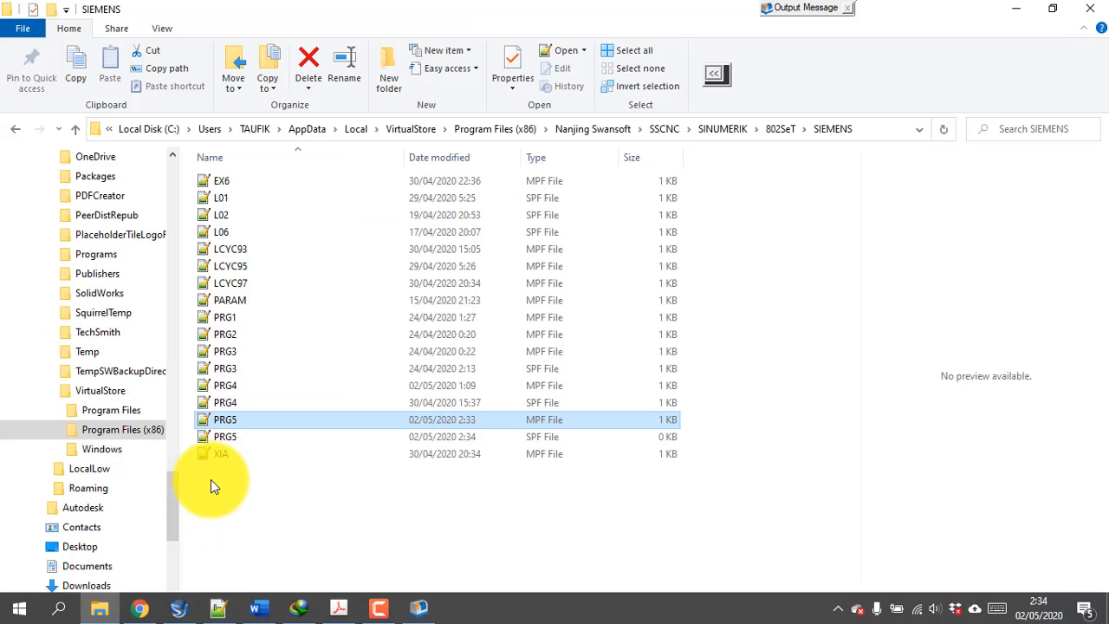
click(225, 436)
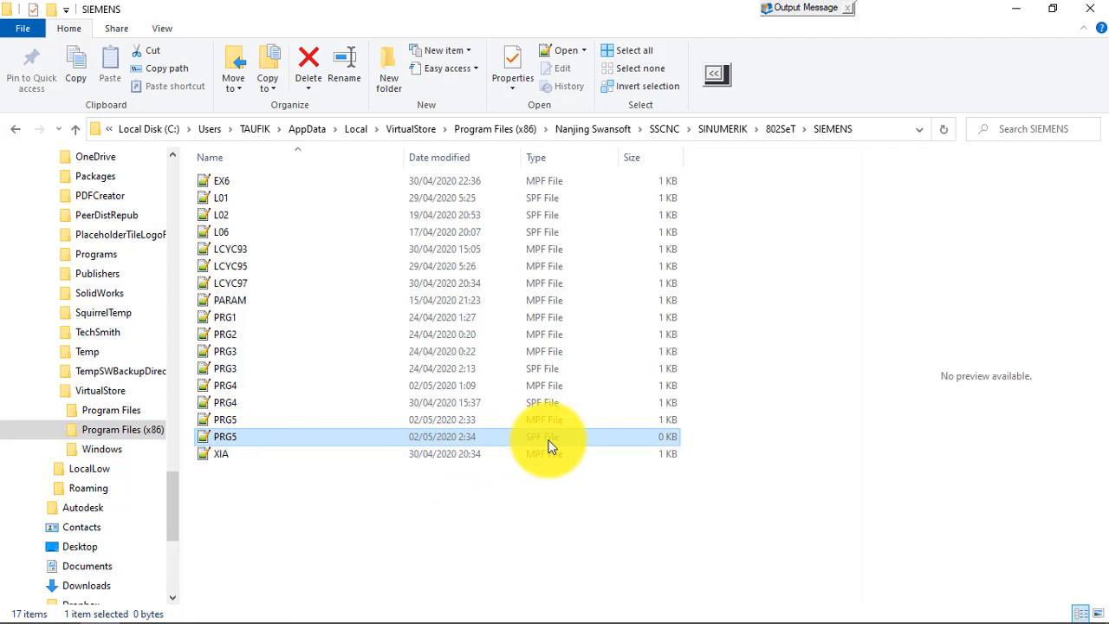
key(alt+Tab)
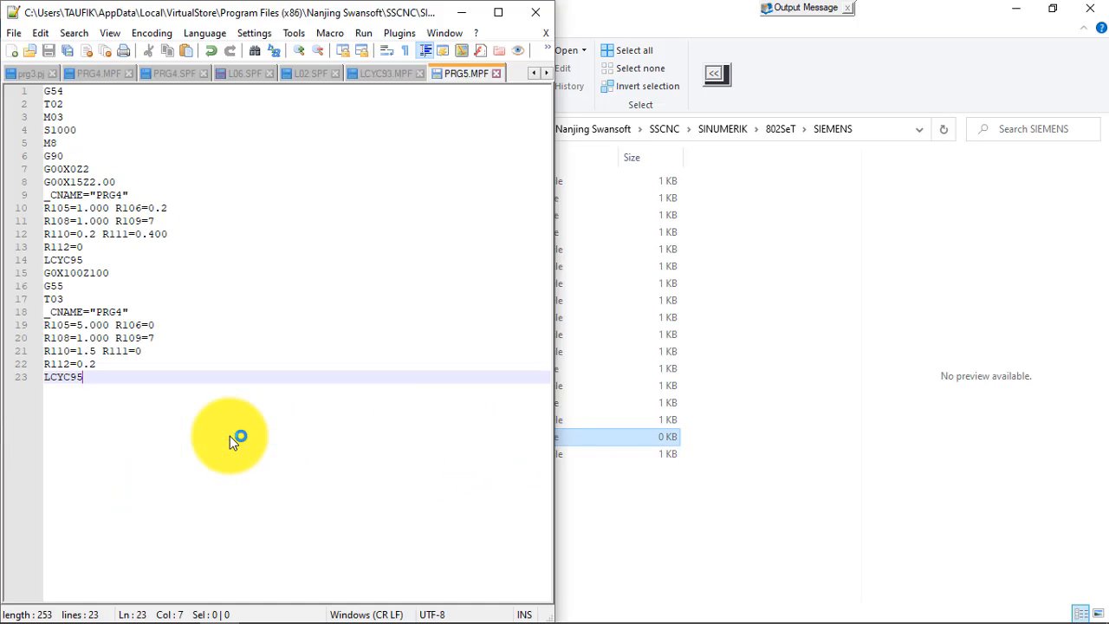
click(597, 388)
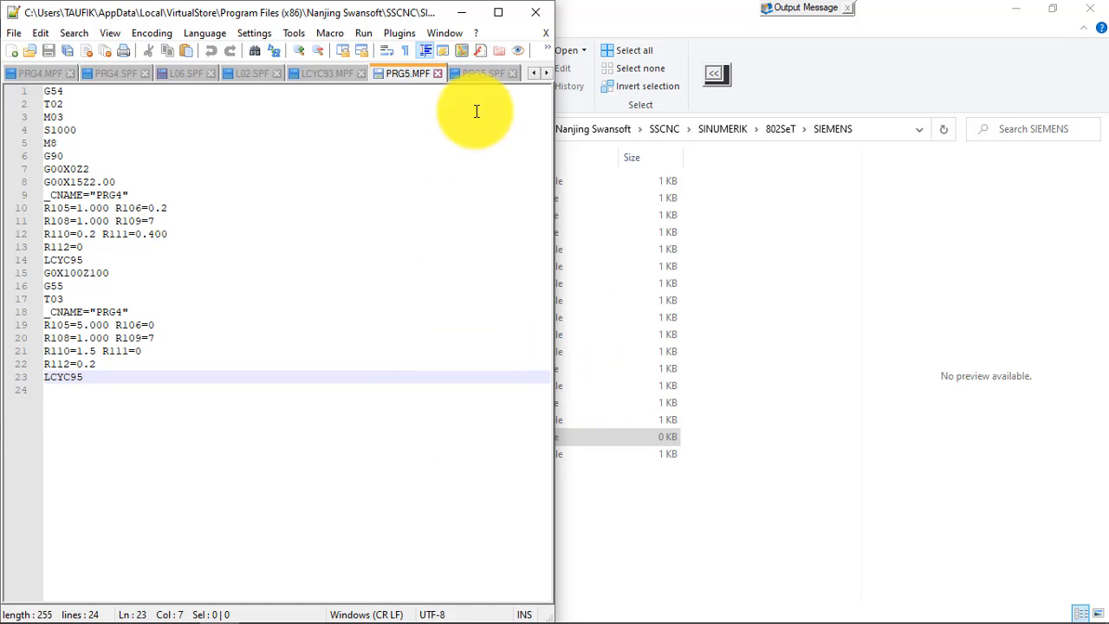
click(473, 75)
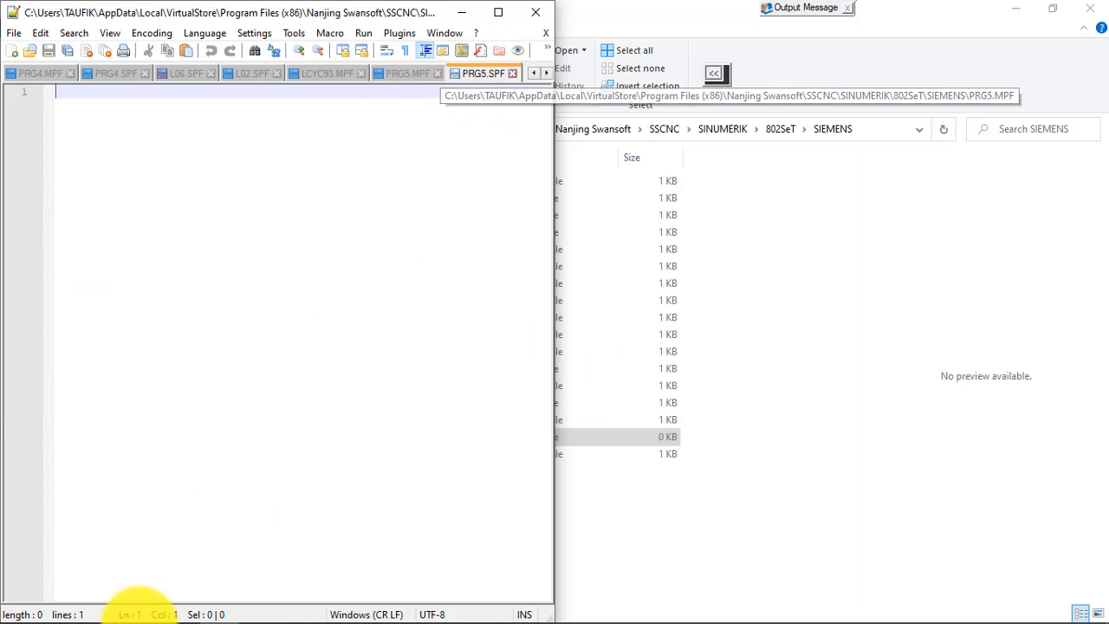
Step: Switch to the jobsheet in Word and copy the PRG4.SPF contour code from G01X18Z0F40 through G1X31
mouse_move(394, 614)
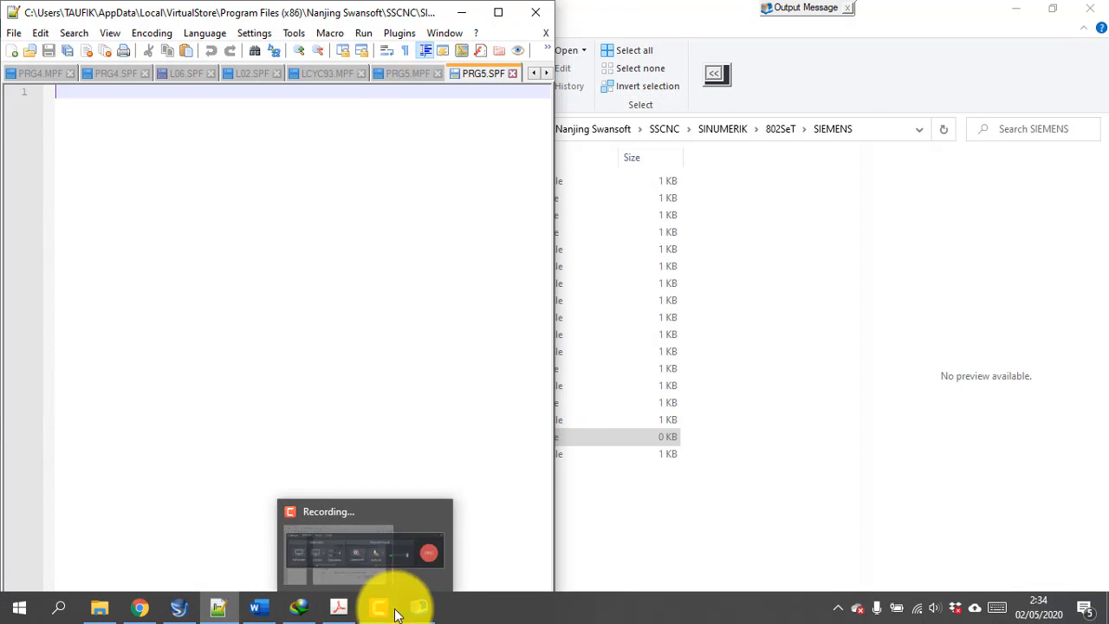
click(256, 608)
drag(619, 386, 568, 234)
key(ctrl+c)
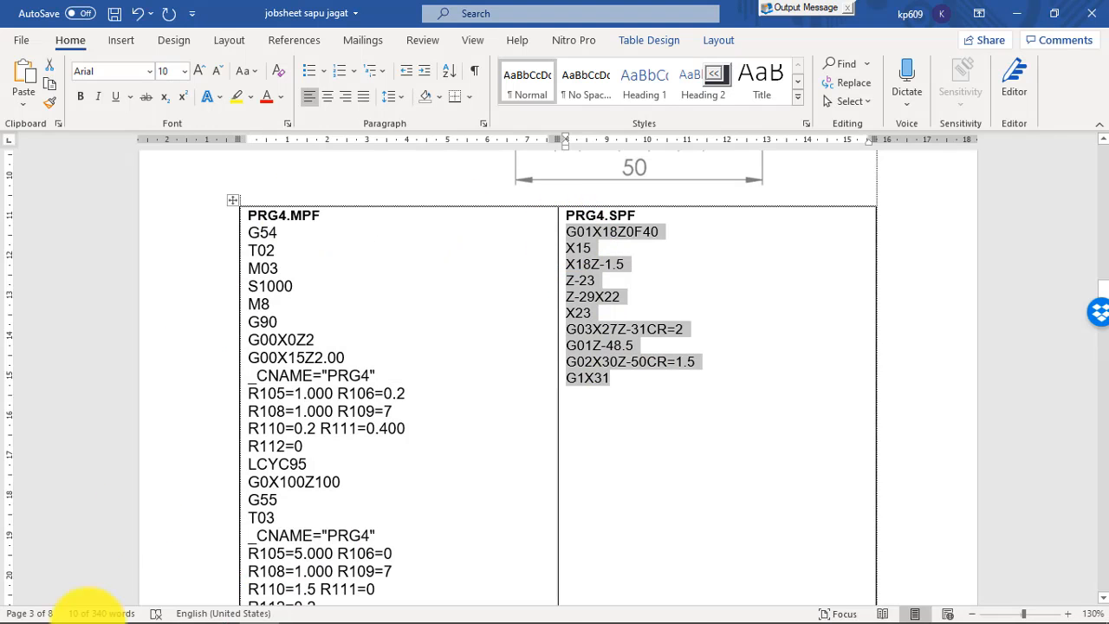
Step: Switch to Notepad++, paste the copied contour code into PRG5.SPF, and remove the empty last line
click(218, 607)
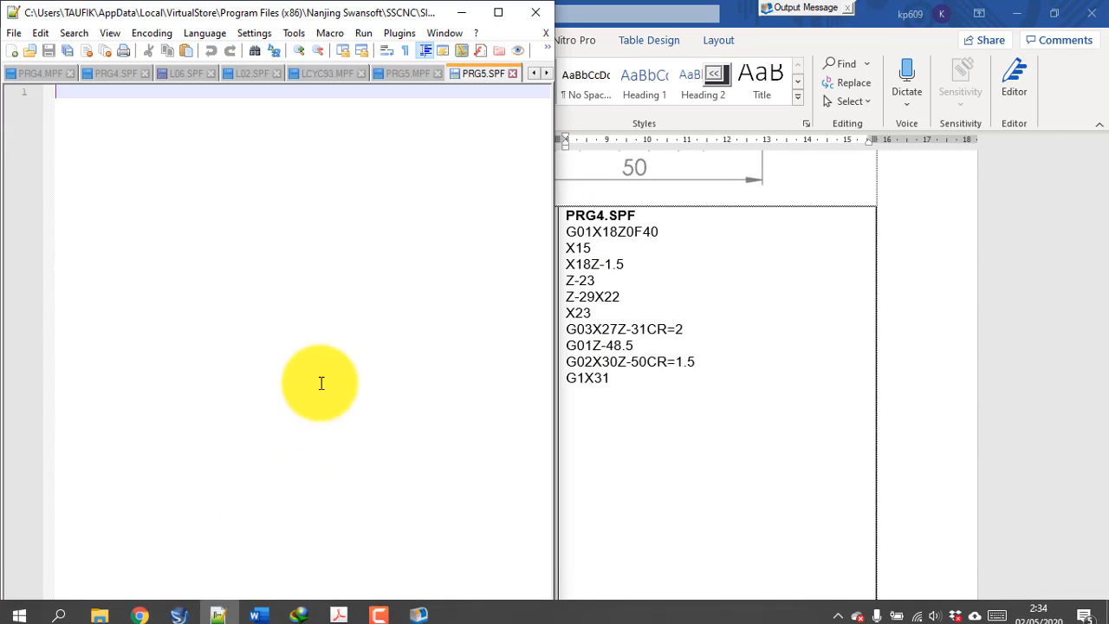
key(ctrl+v)
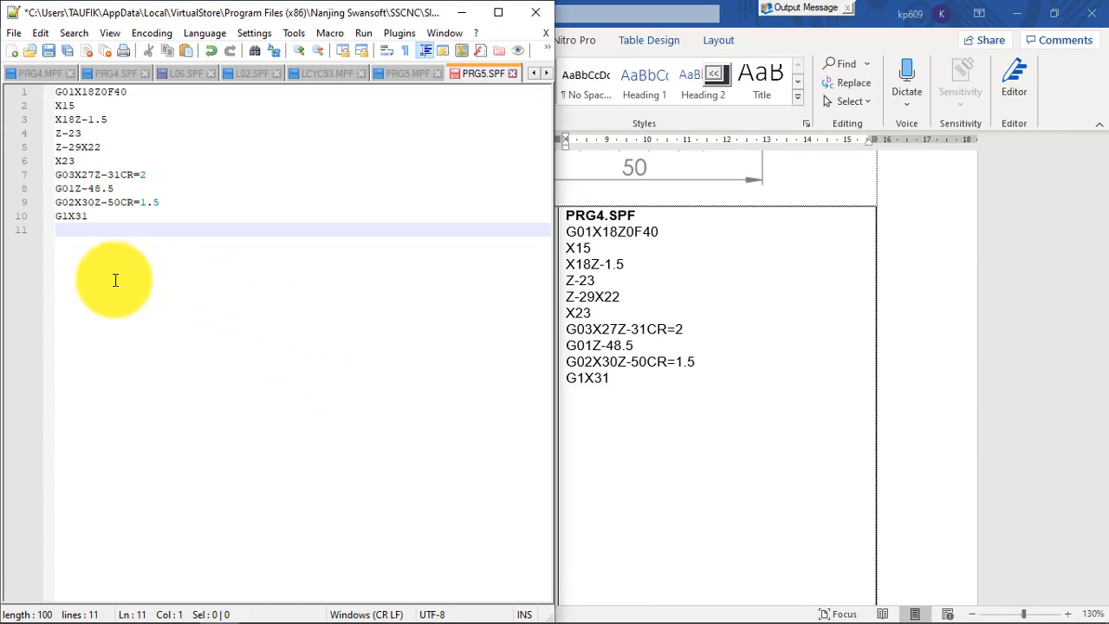
key(BackSpace)
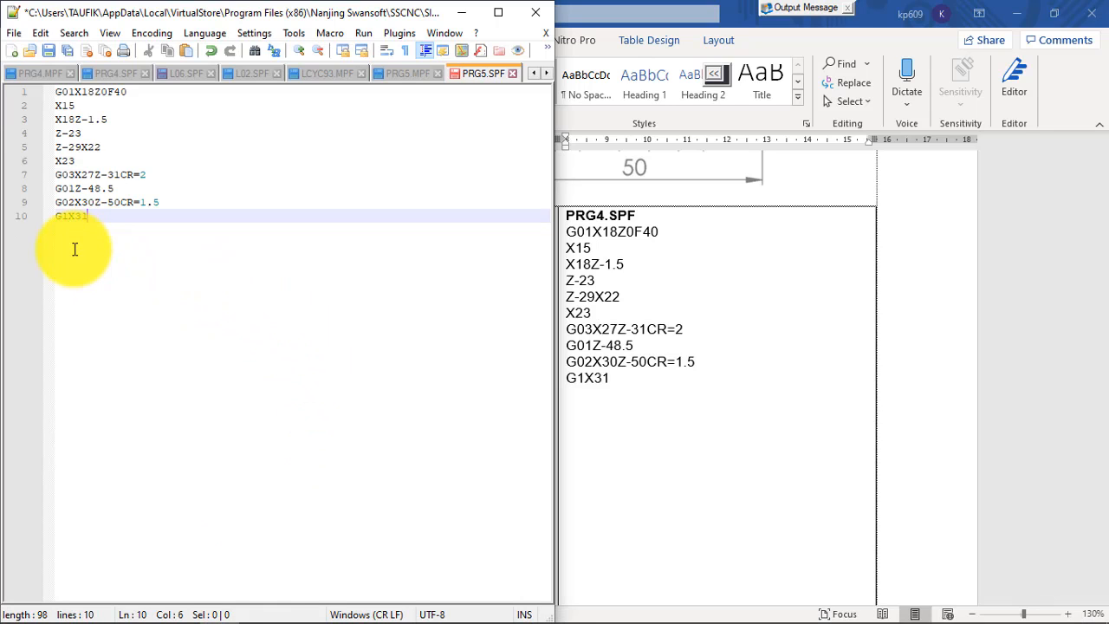
Step: Look over the first LCYC95 cycle's parameter lines in PRG5.MPF
click(407, 74)
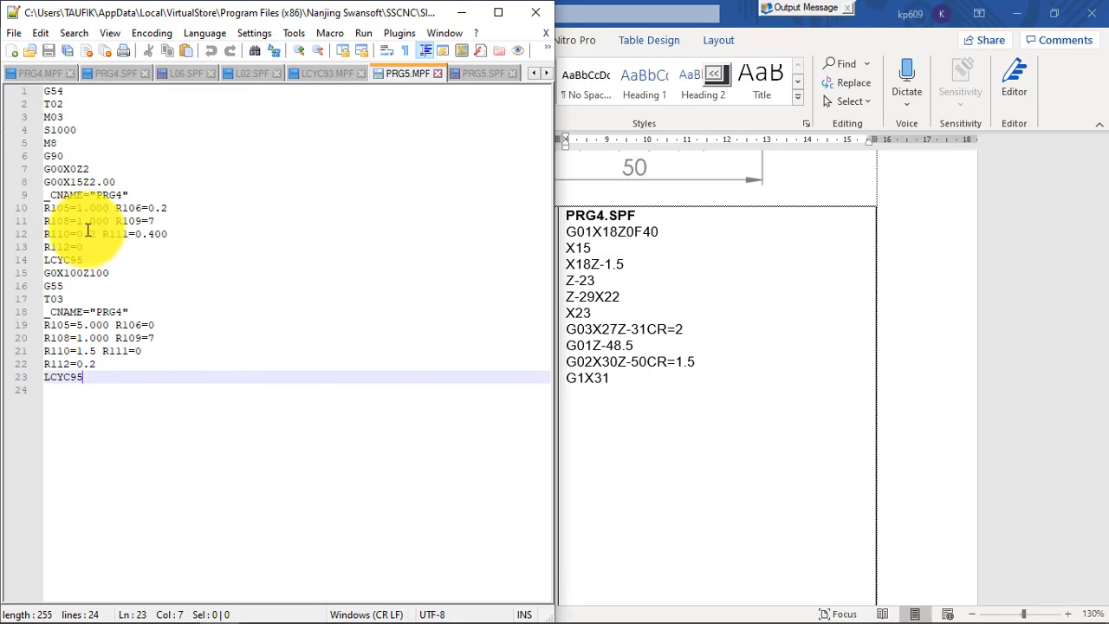
drag(45, 208, 45, 273)
click(74, 390)
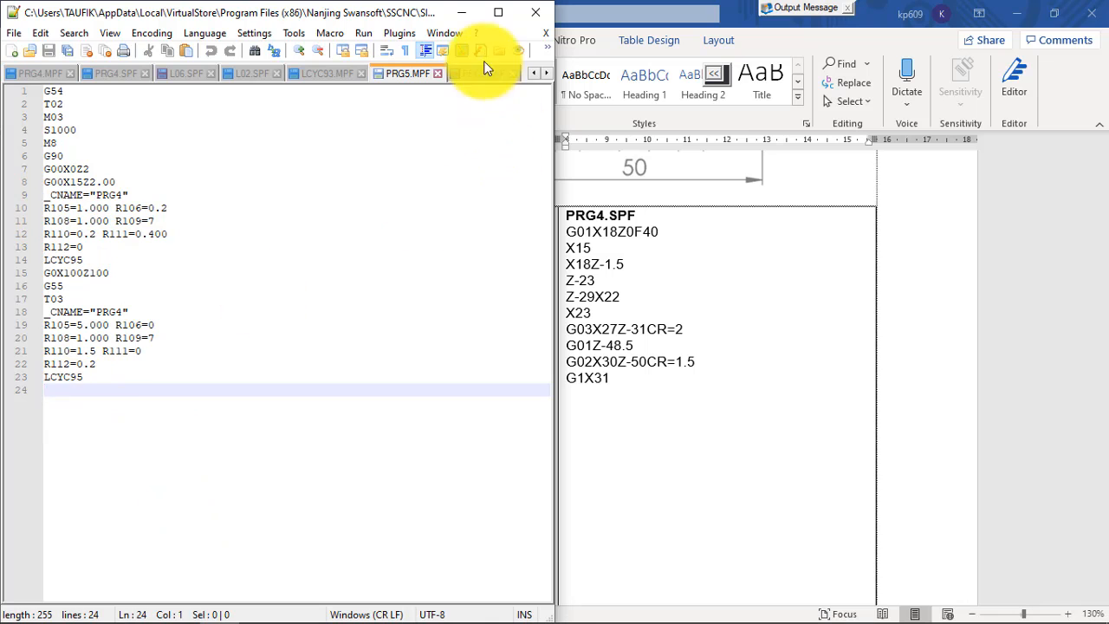
Step: Switch back to the SINUMERIK simulator and reopen PRG5.SPF from the program directory to check its code
click(461, 12)
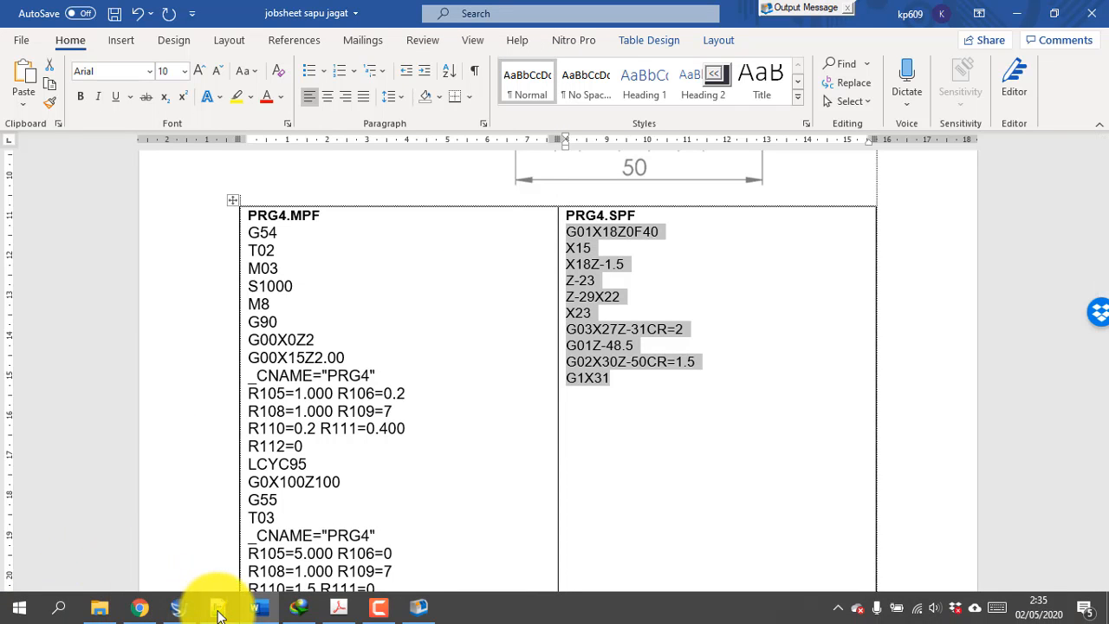
click(418, 608)
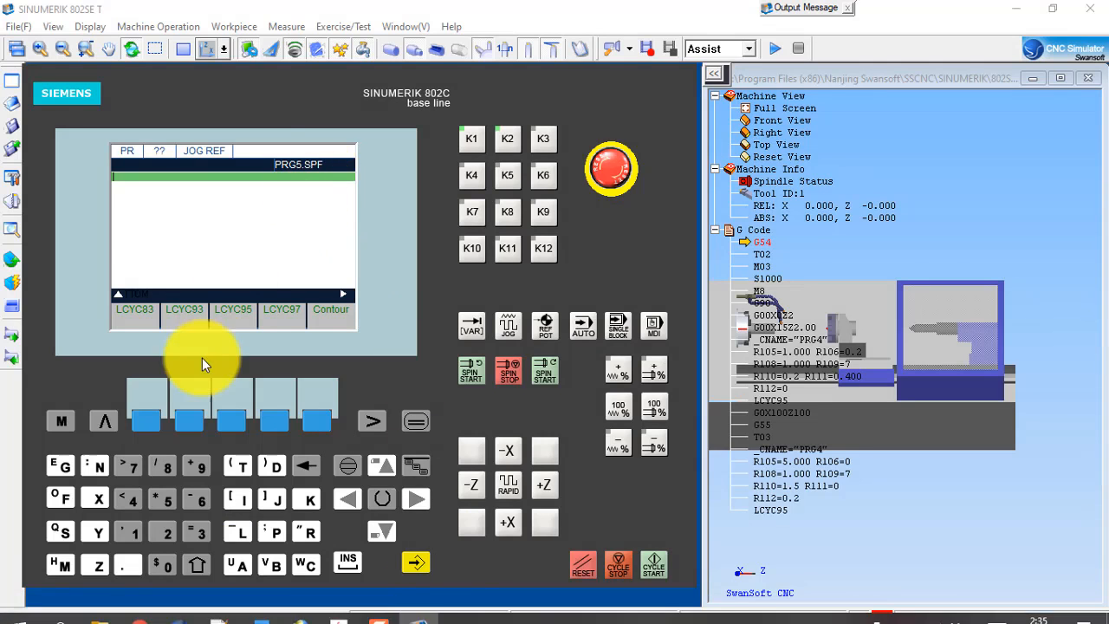
click(110, 422)
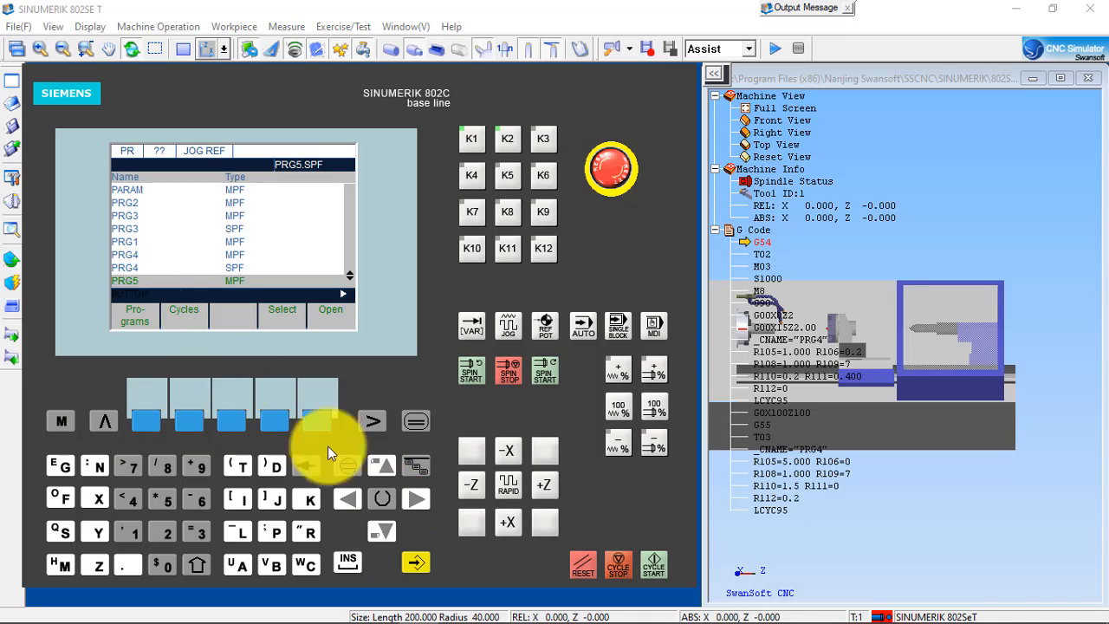
click(379, 529)
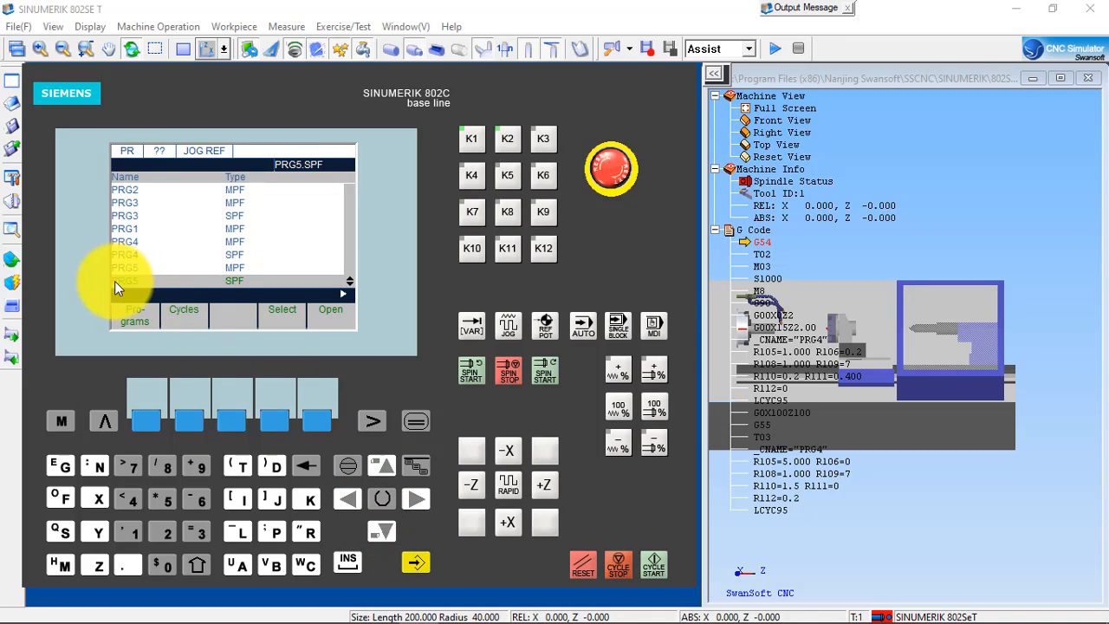
click(317, 421)
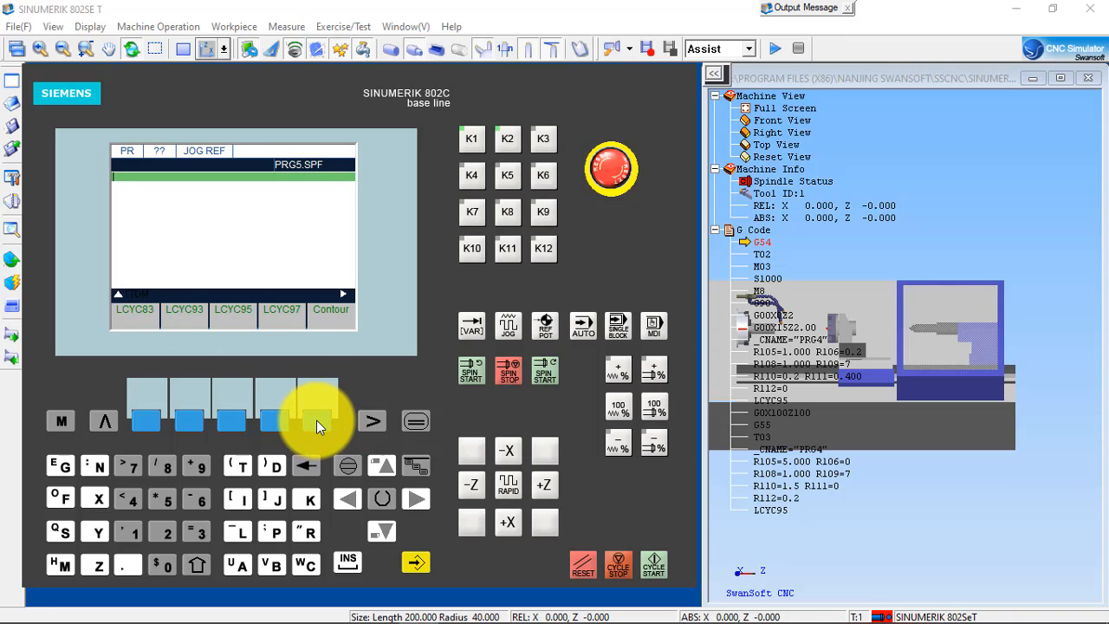
Step: Switch to Notepad++, reload PRG5.SPF, paste the contour code again and save it, and recheck the file in the simulator
click(102, 419)
click(219, 606)
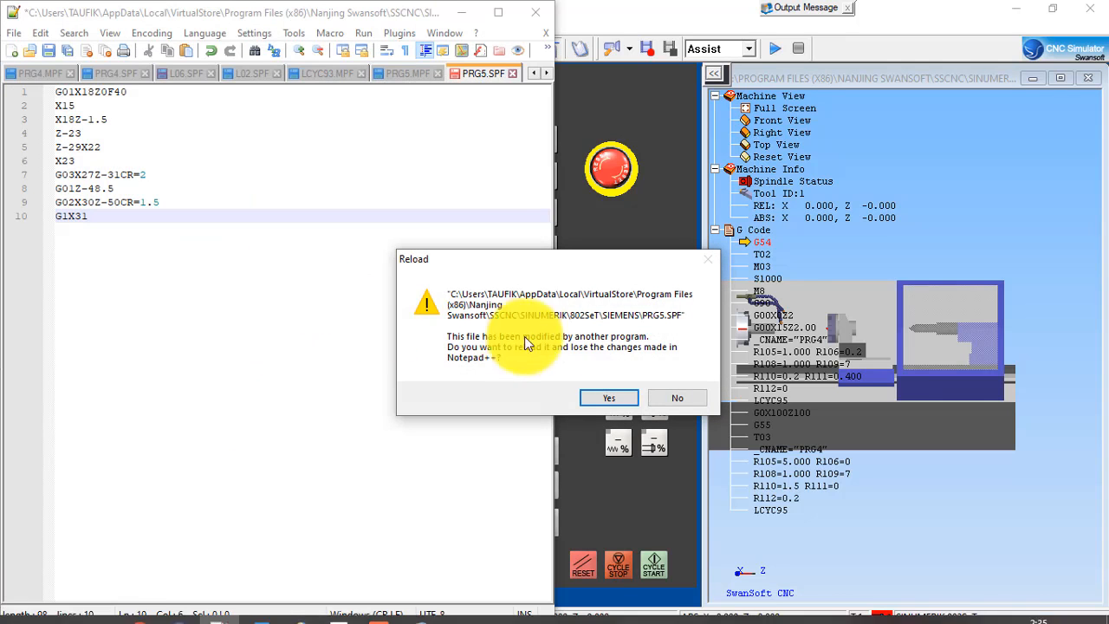
click(609, 398)
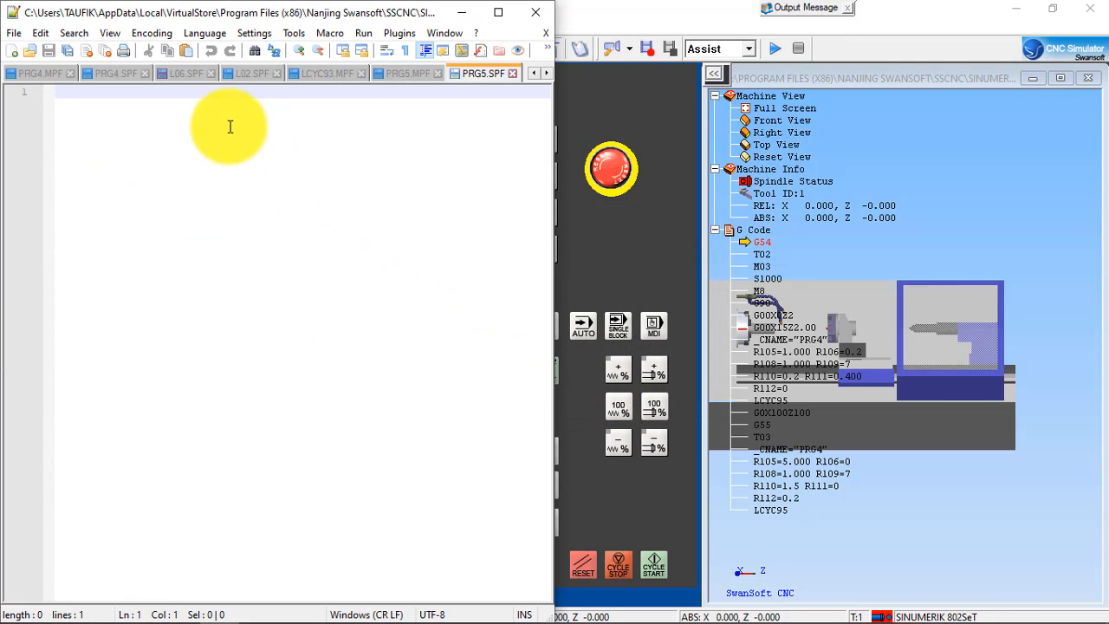
key(ctrl+v)
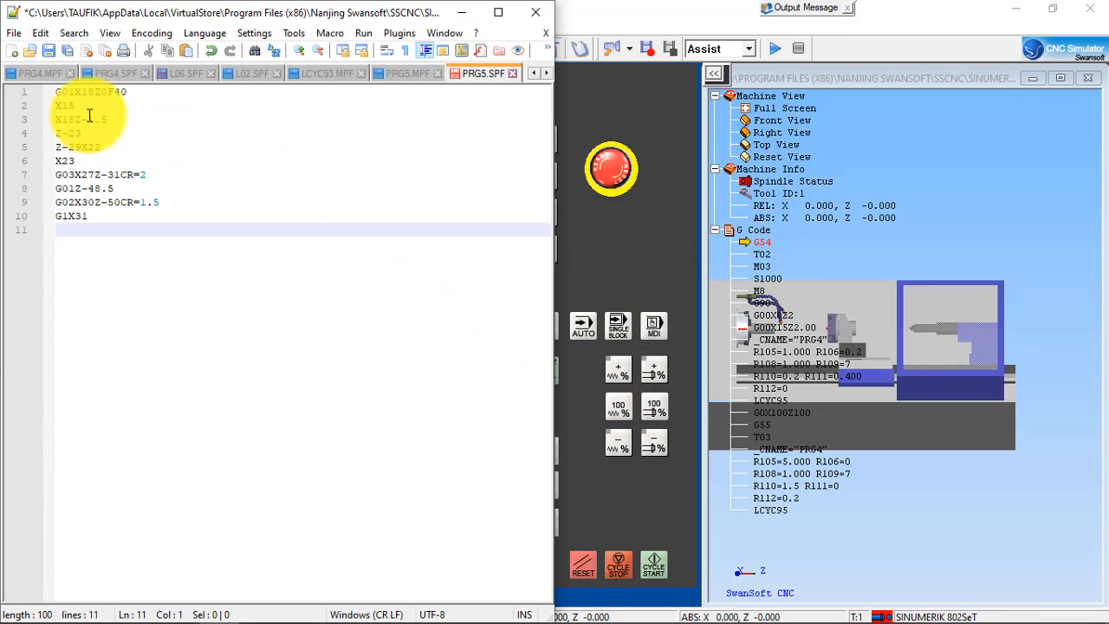
click(51, 50)
click(463, 11)
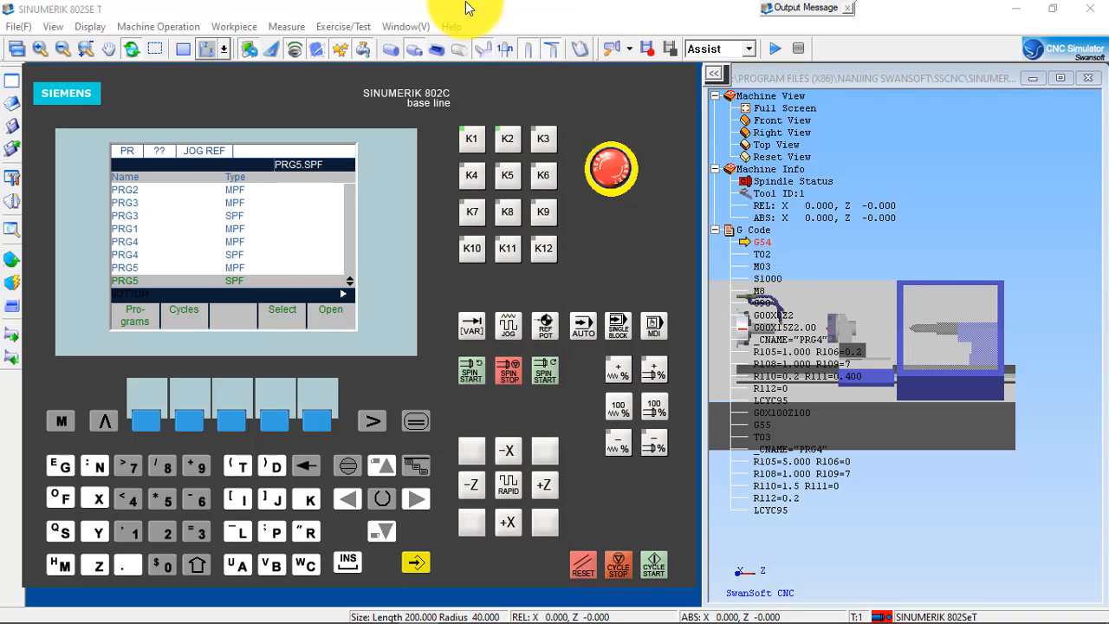
click(319, 413)
click(105, 422)
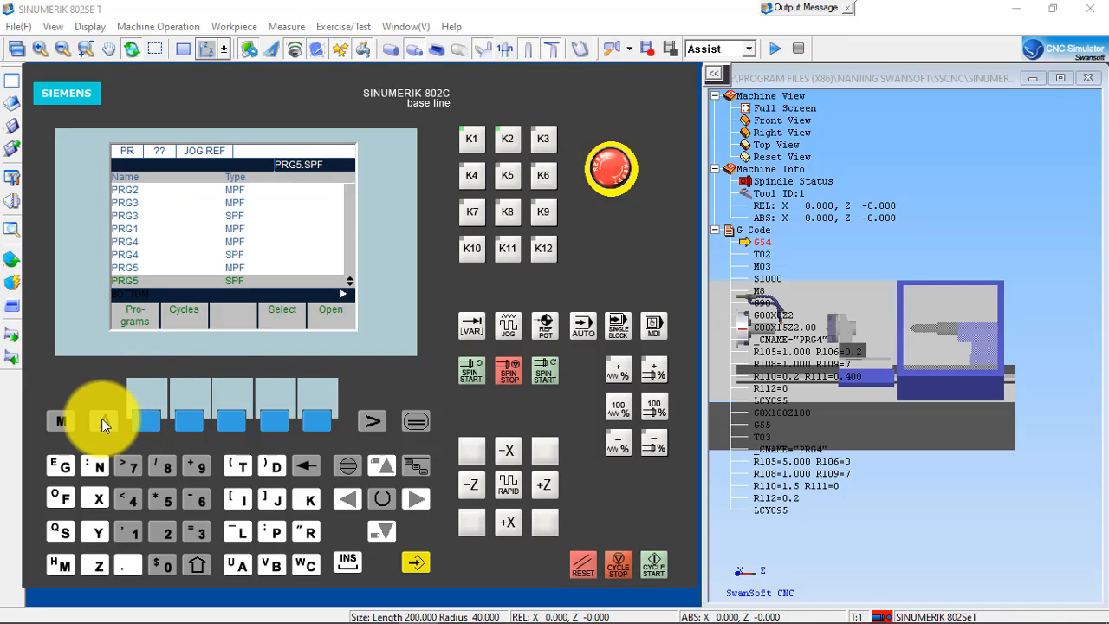
Step: Open PRG5.MPF in the simulator and delete the first cycle block, from _CNAME="PRG4" below G00X15Z2.00 through the first LCYC95
click(383, 468)
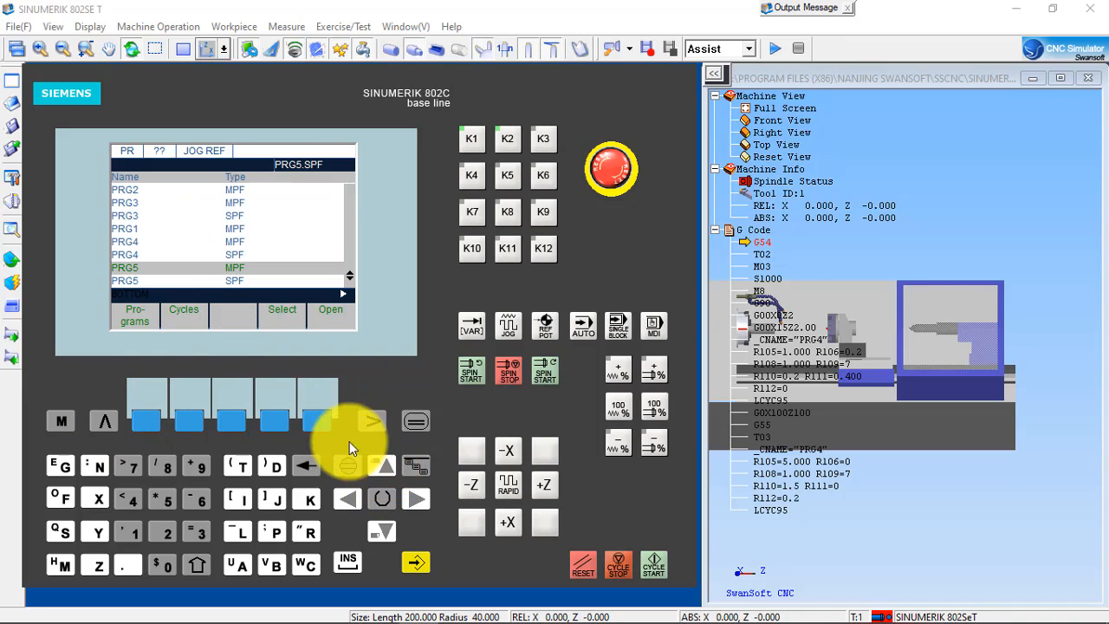
click(321, 418)
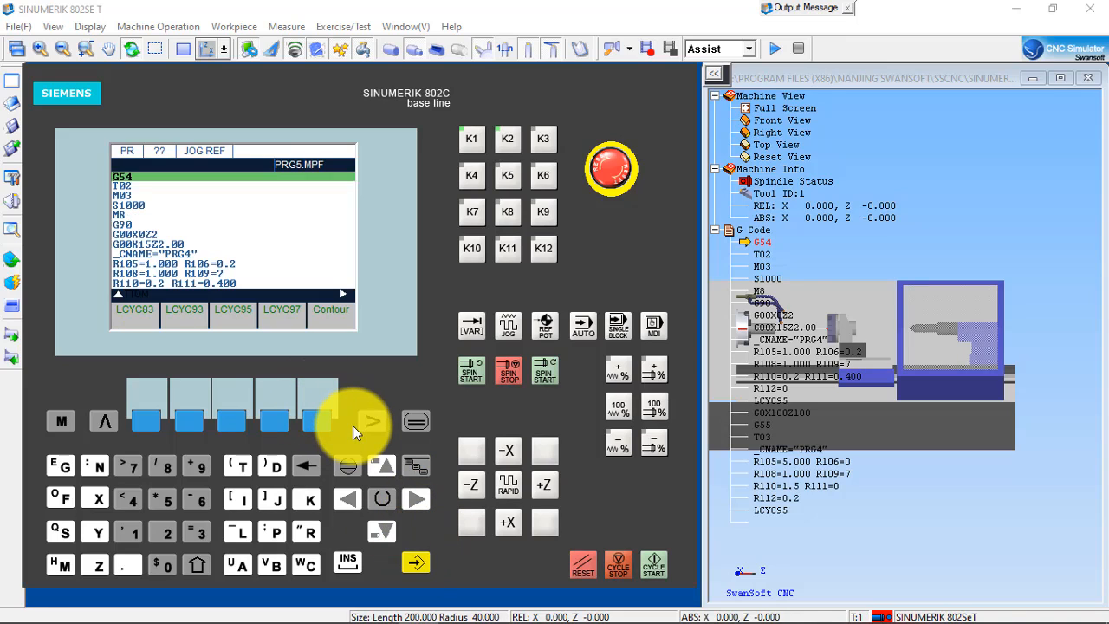
key(Down)
key(Down)
key(Down)
key(Down)
key(Down)
key(Down)
key(Down)
key(Down)
key(Down)
key(Down)
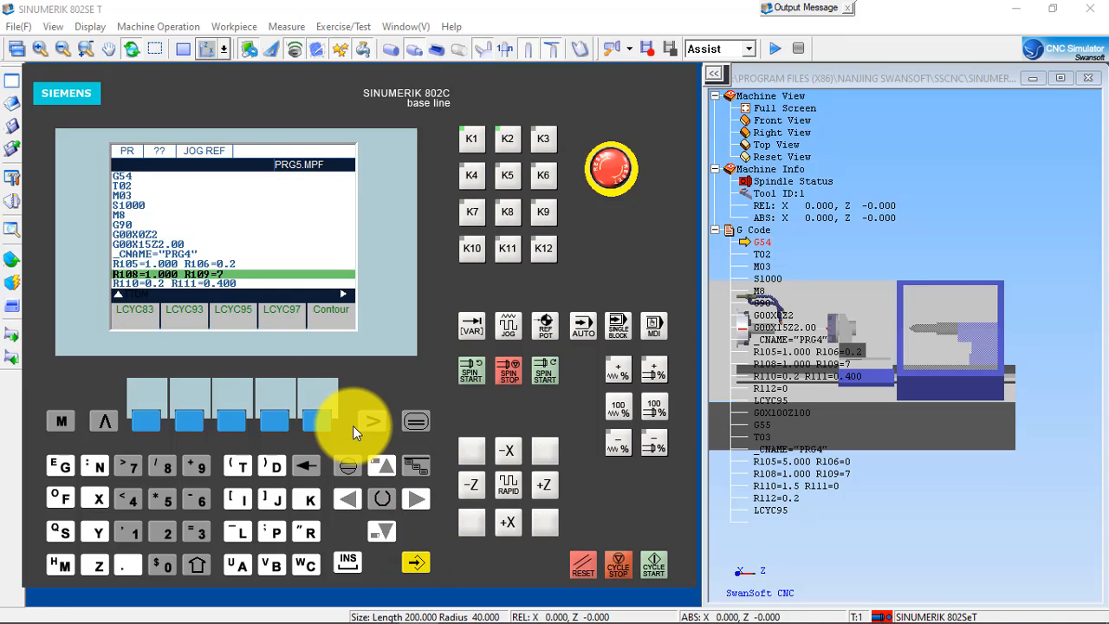
key(Down)
key(Down)
key(Down)
key(Down)
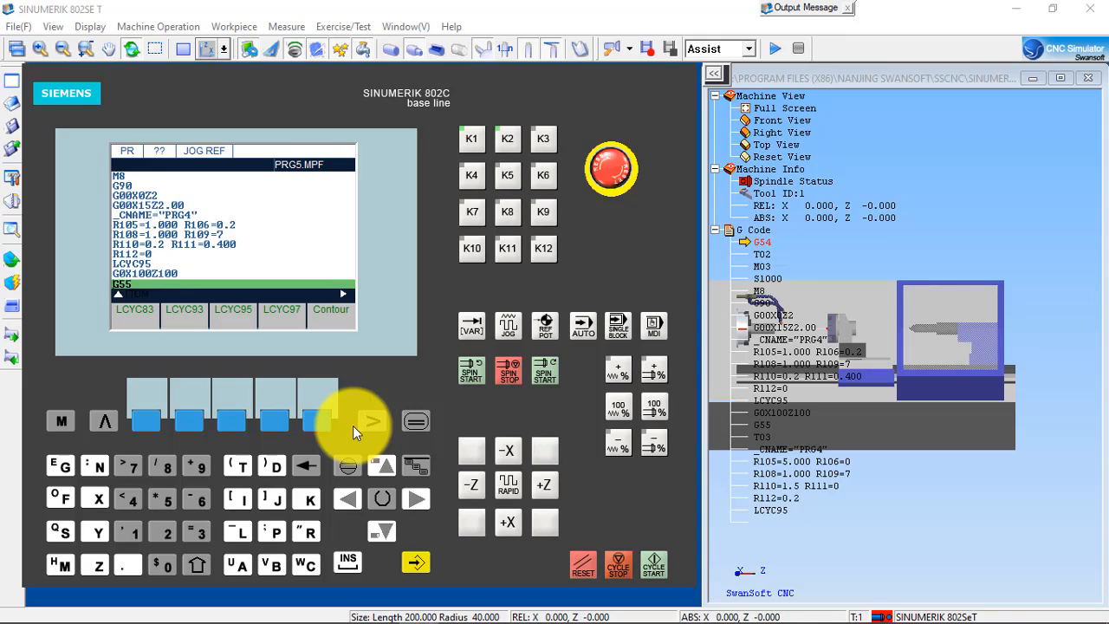
key(Down)
key(Up)
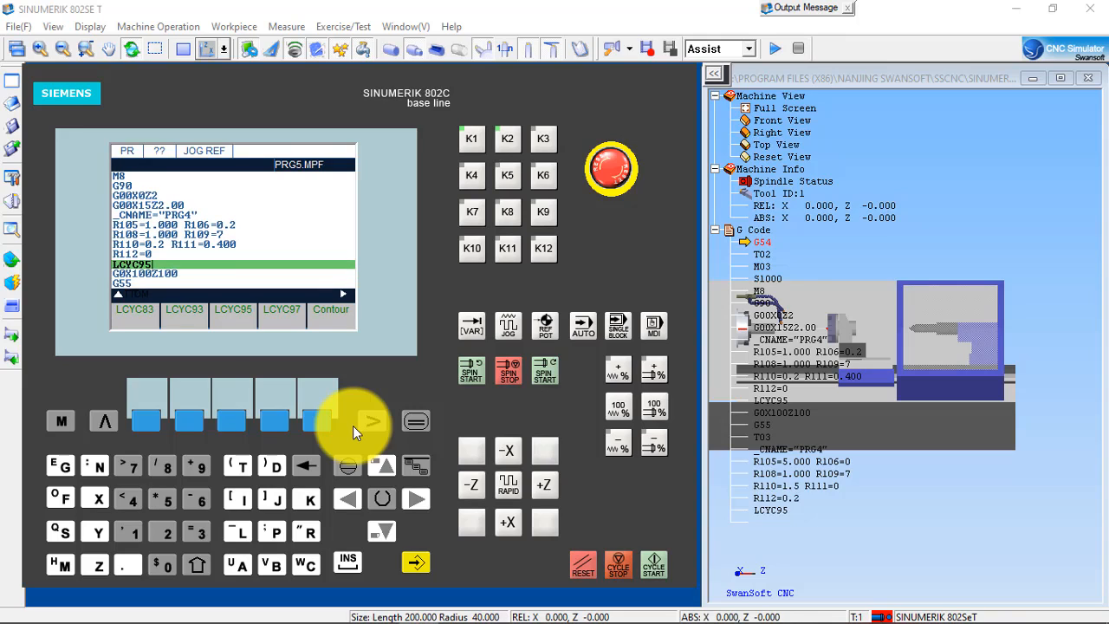
key(BackSpace)
key(BackSpace)
key(BackSpace)
key(BackSpace)
key(BackSpace)
key(BackSpace)
key(BackSpace)
key(BackSpace)
key(BackSpace)
key(BackSpace)
key(BackSpace)
key(BackSpace)
key(BackSpace)
key(BackSpace)
key(BackSpace)
key(BackSpace)
key(BackSpace)
key(BackSpace)
key(BackSpace)
key(BackSpace)
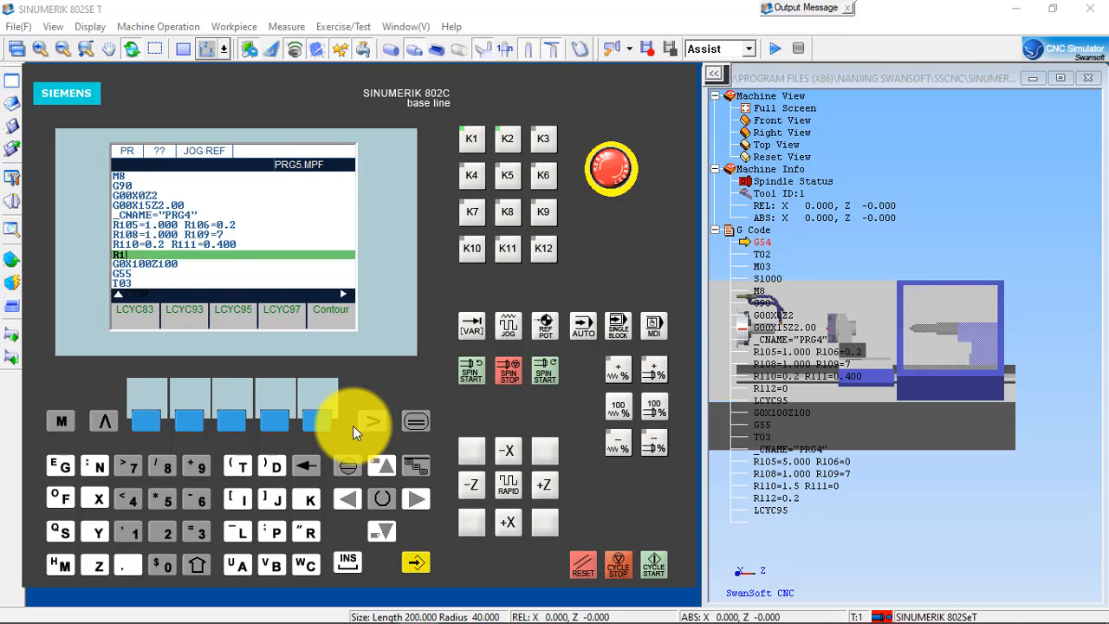
key(BackSpace)
key(BackSpace)
key(BackSpace)
key(BackSpace)
key(BackSpace)
key(BackSpace)
key(BackSpace)
key(BackSpace)
key(BackSpace)
key(BackSpace)
key(BackSpace)
key(BackSpace)
key(BackSpace)
key(BackSpace)
key(BackSpace)
key(BackSpace)
key(BackSpace)
key(BackSpace)
key(BackSpace)
key(BackSpace)
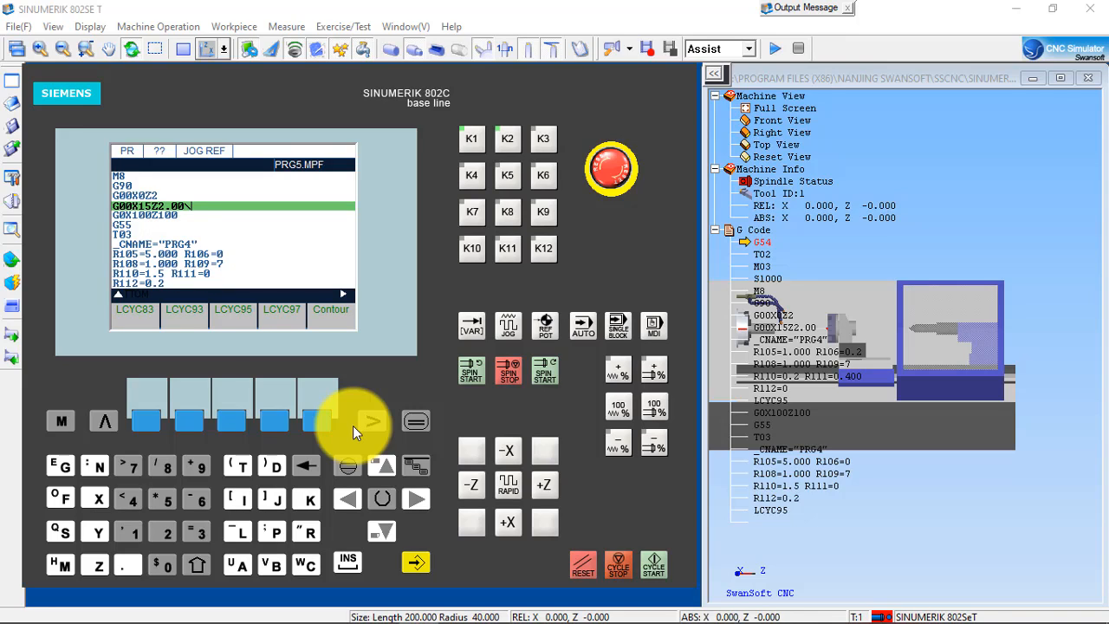
Step: Insert an LCYC95 stock removal cycle with contour subroutine name PRG5 on a new line after G00X15Z2.00
key(Return)
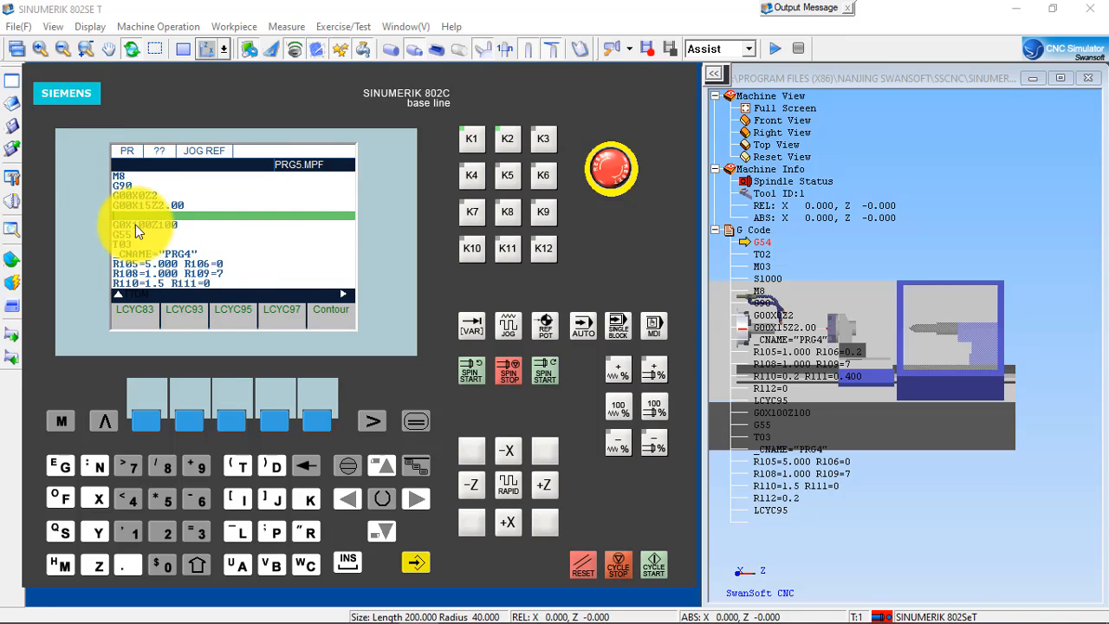
click(232, 423)
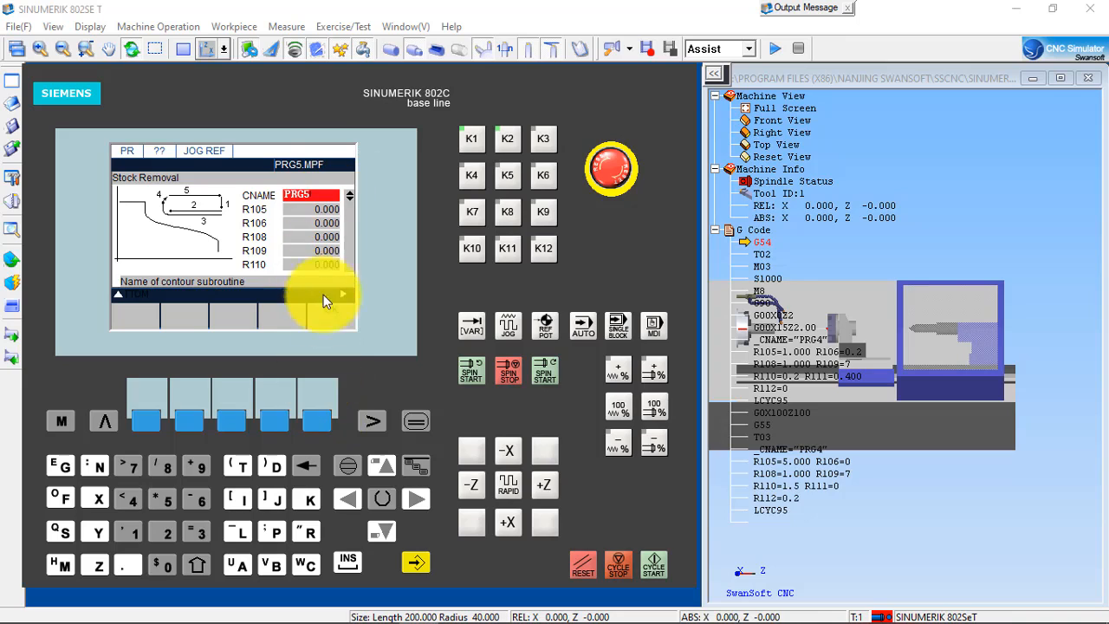
click(319, 420)
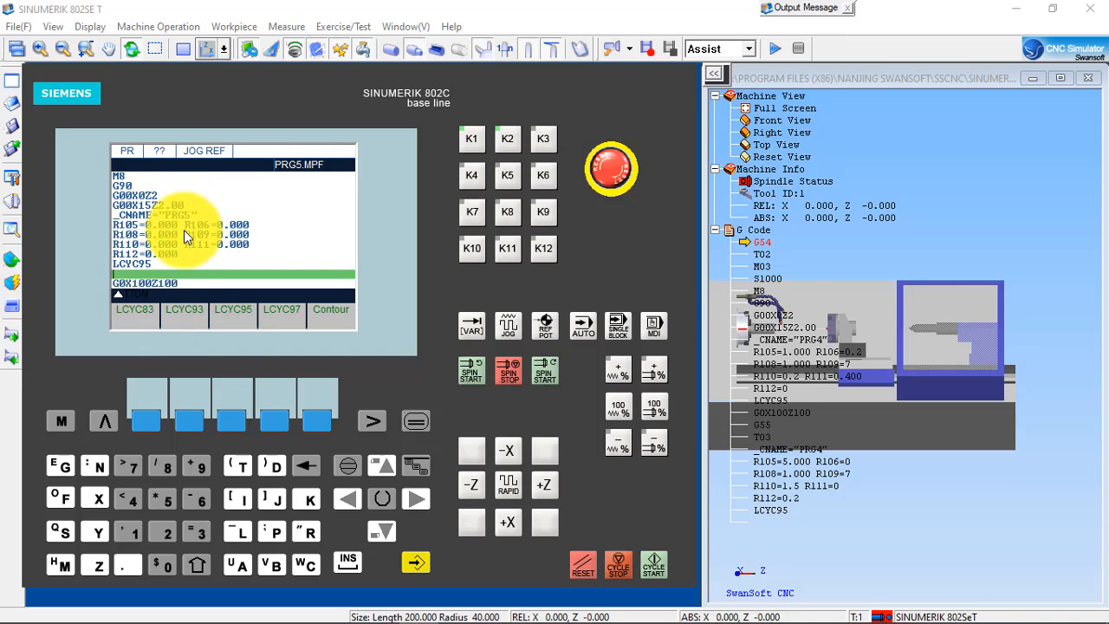
Step: Look over the newly inserted LCYC95 cycle's R parameter lines and the code following it in PRG5.MPF
key(Down)
key(Down)
key(Down)
key(Down)
key(Down)
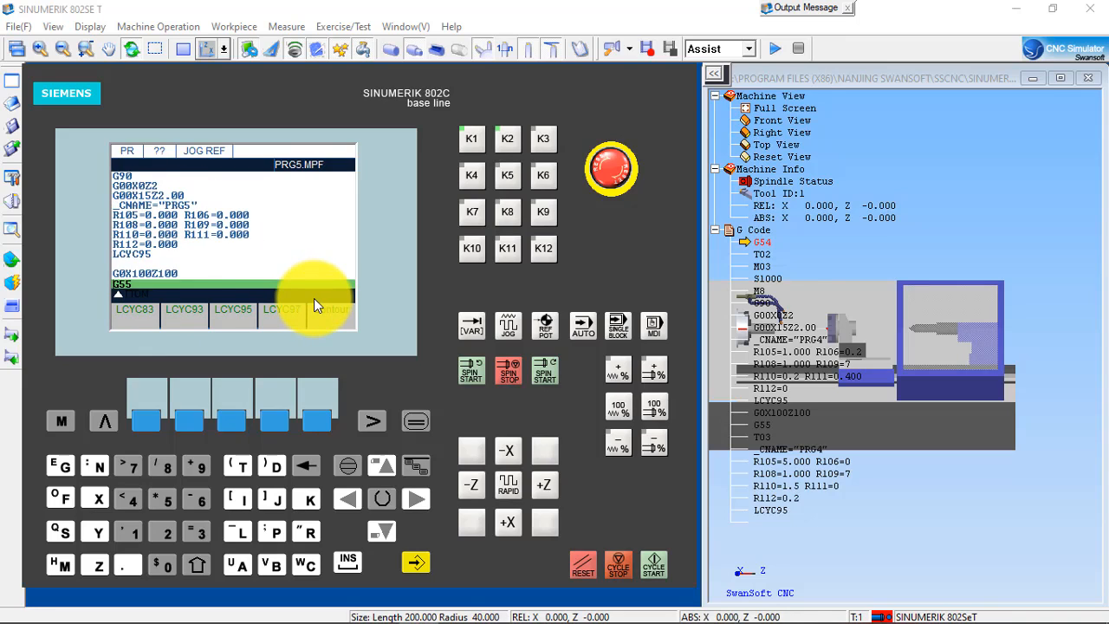
key(Up)
key(Up)
key(Up)
key(Up)
key(Up)
key(Up)
key(Up)
key(Up)
key(Up)
key(Up)
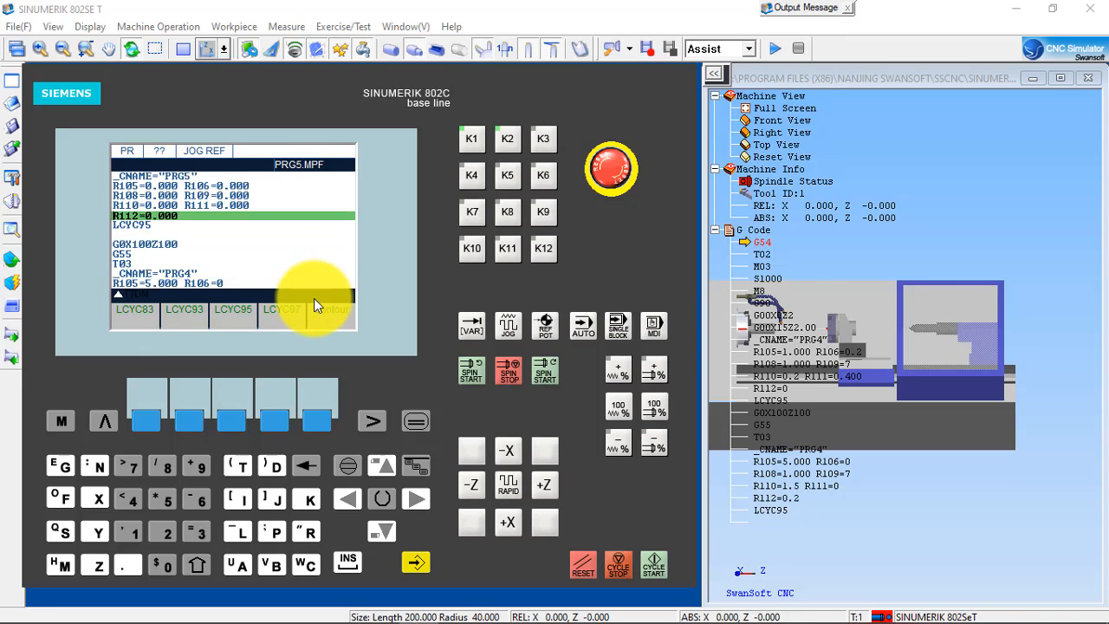
key(Down)
key(Down)
key(Down)
key(Down)
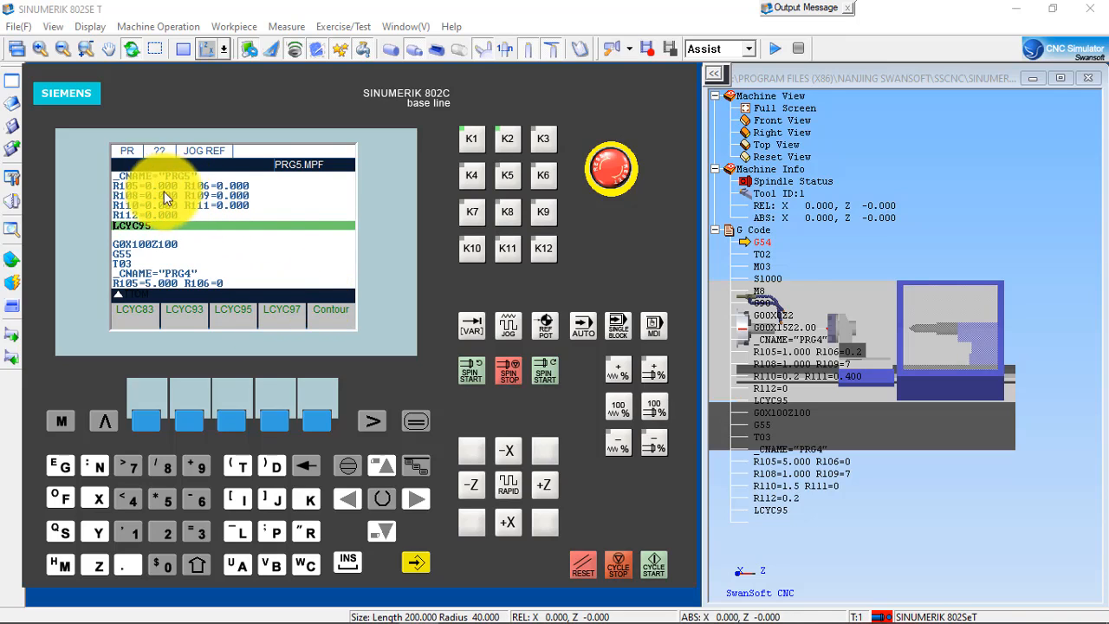
key(Up)
key(Up)
key(Up)
key(Up)
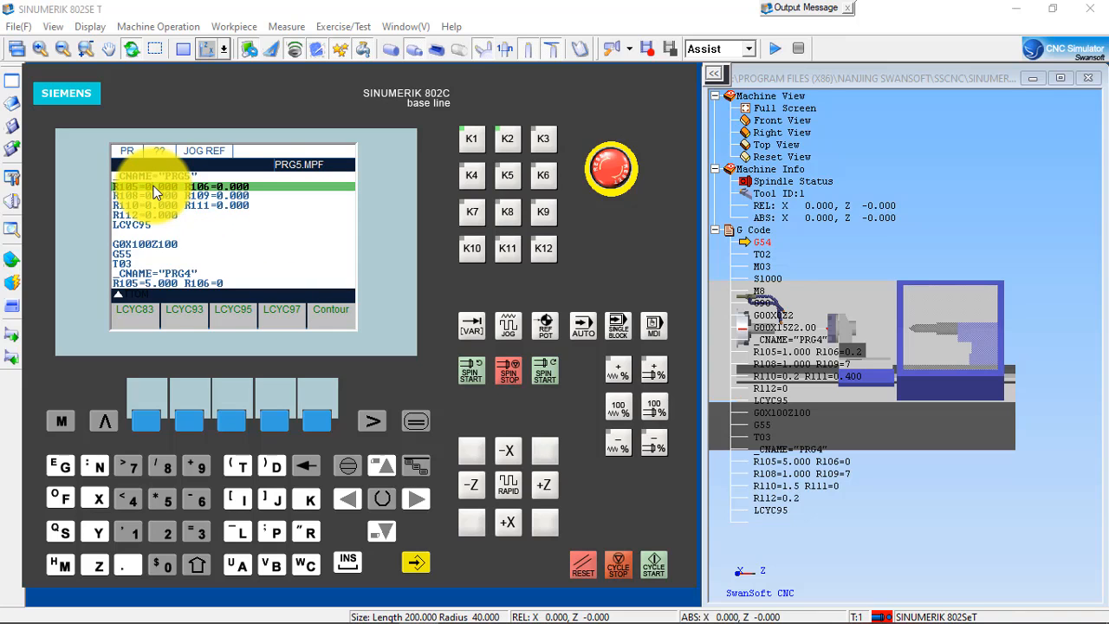
Step: Switch to Notepad++, reload PRG5.MPF from disk, and compare the PRG5.MPF and PRG5.SPF files
mouse_move(259, 610)
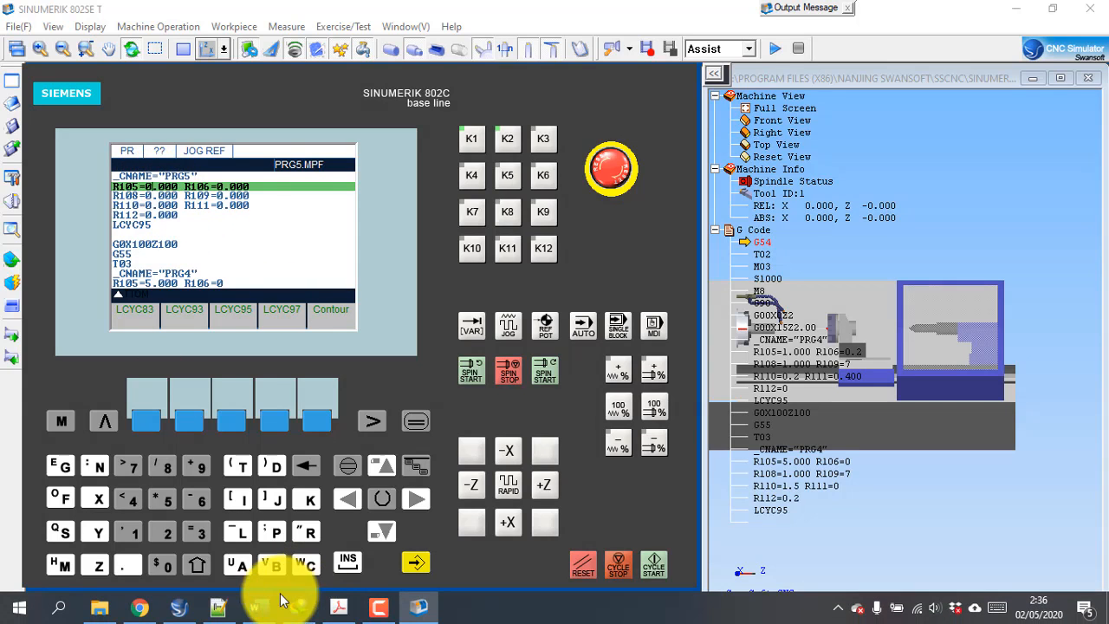
click(222, 611)
click(607, 393)
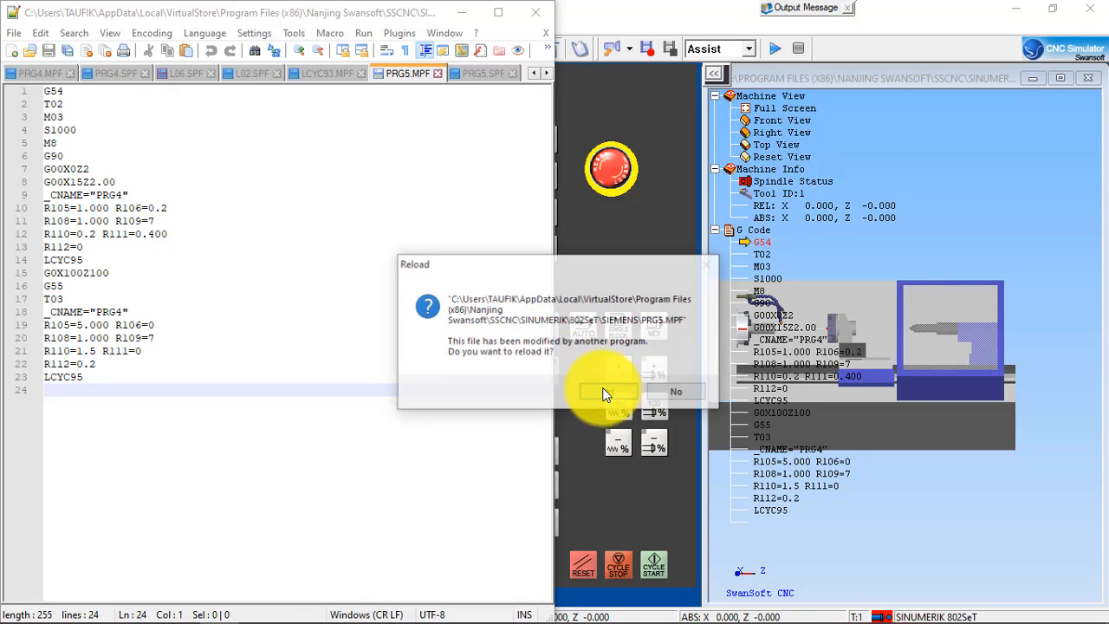
click(607, 391)
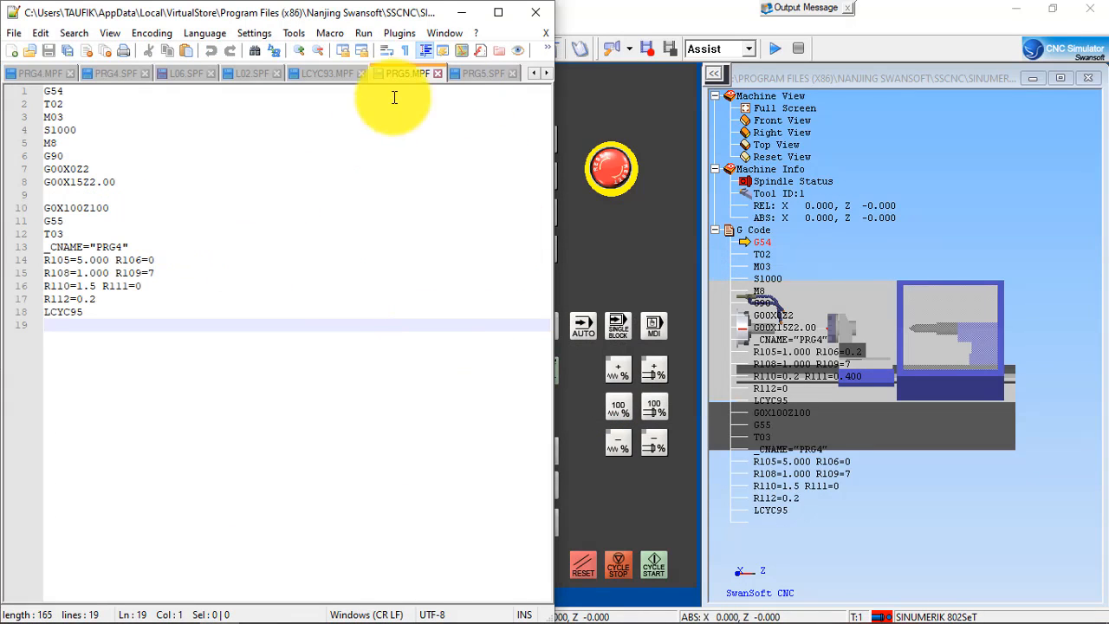
click(478, 71)
click(413, 73)
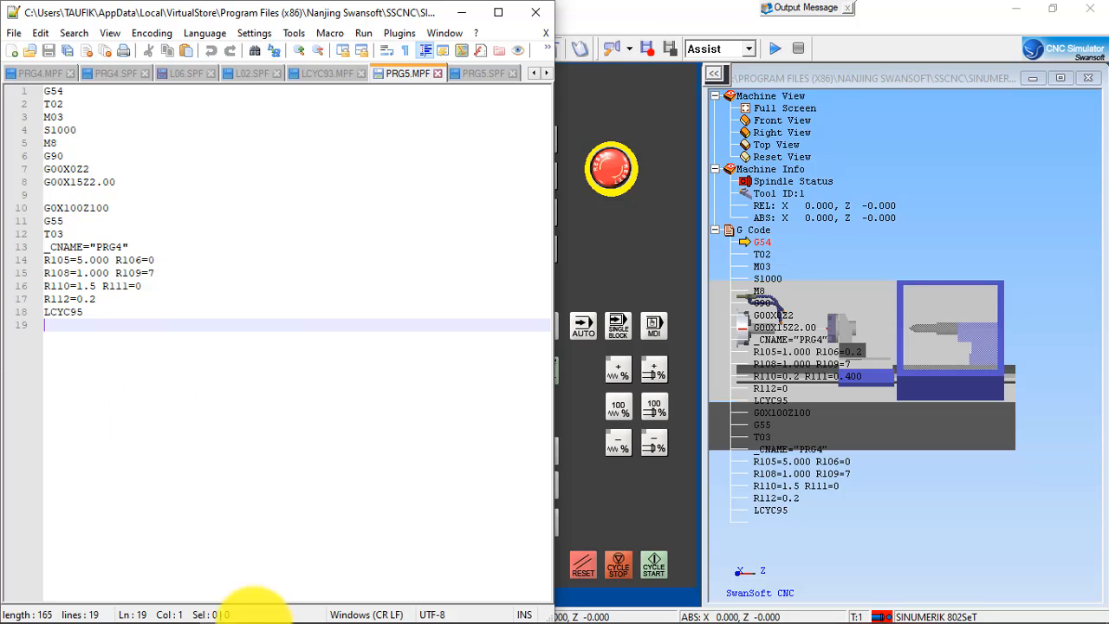
Step: Switch back to the SINUMERIK simulator and review PRG5.MPF from the PRG5 cycle parameters up to the first line, G54
mouse_move(297, 607)
mouse_move(419, 615)
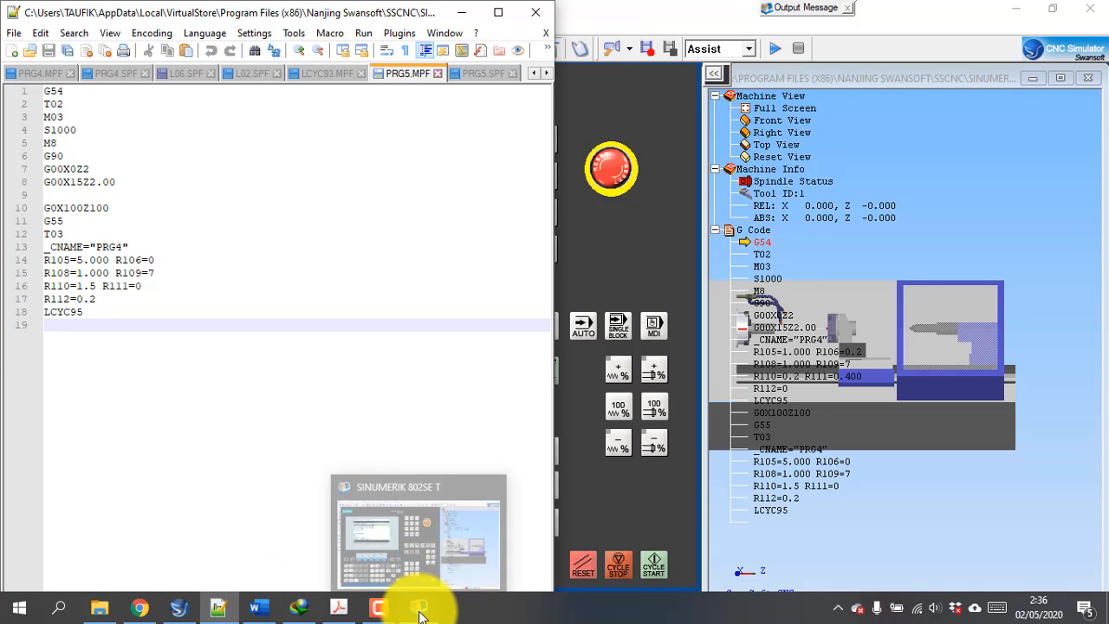
click(419, 615)
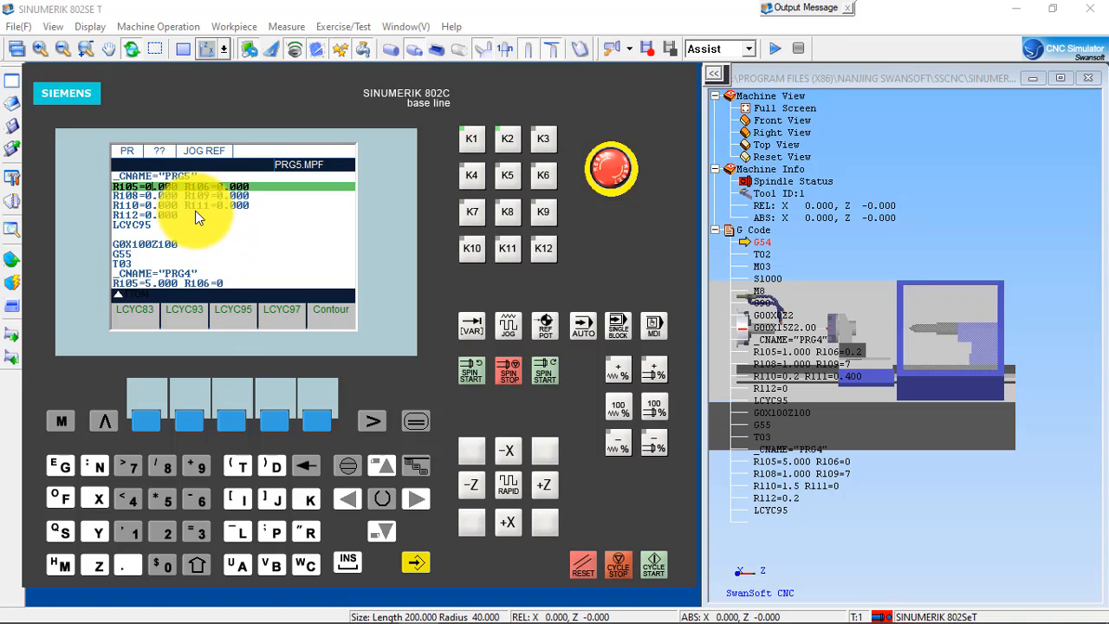
key(Down)
key(Down)
key(Up)
key(Up)
key(Up)
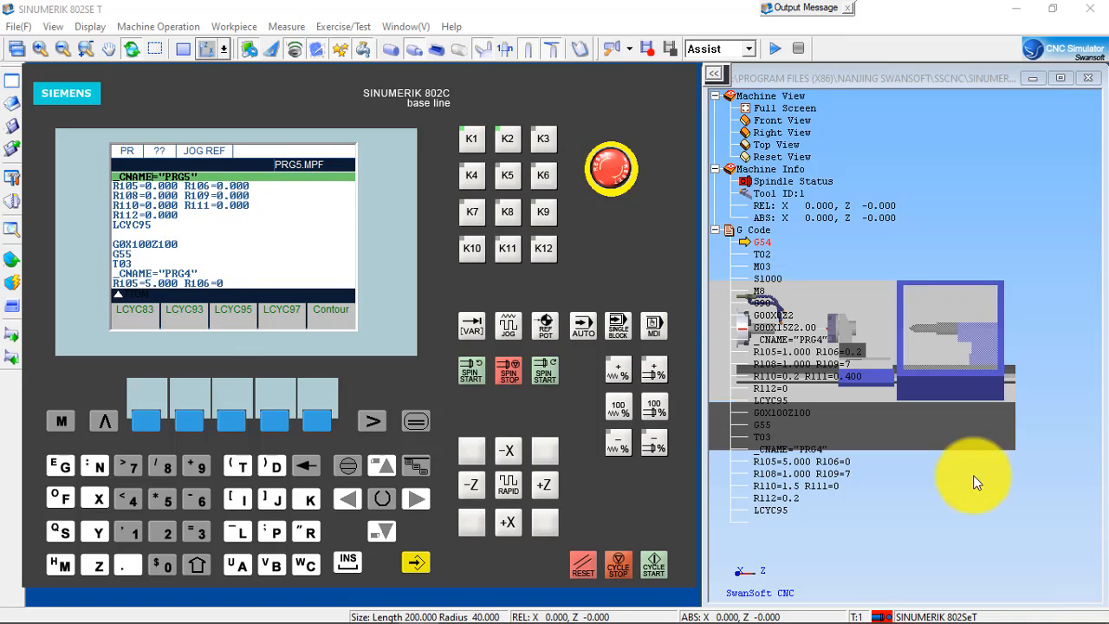
key(Up)
key(Up)
key(Up)
key(Up)
key(Up)
key(Up)
key(Up)
key(Up)
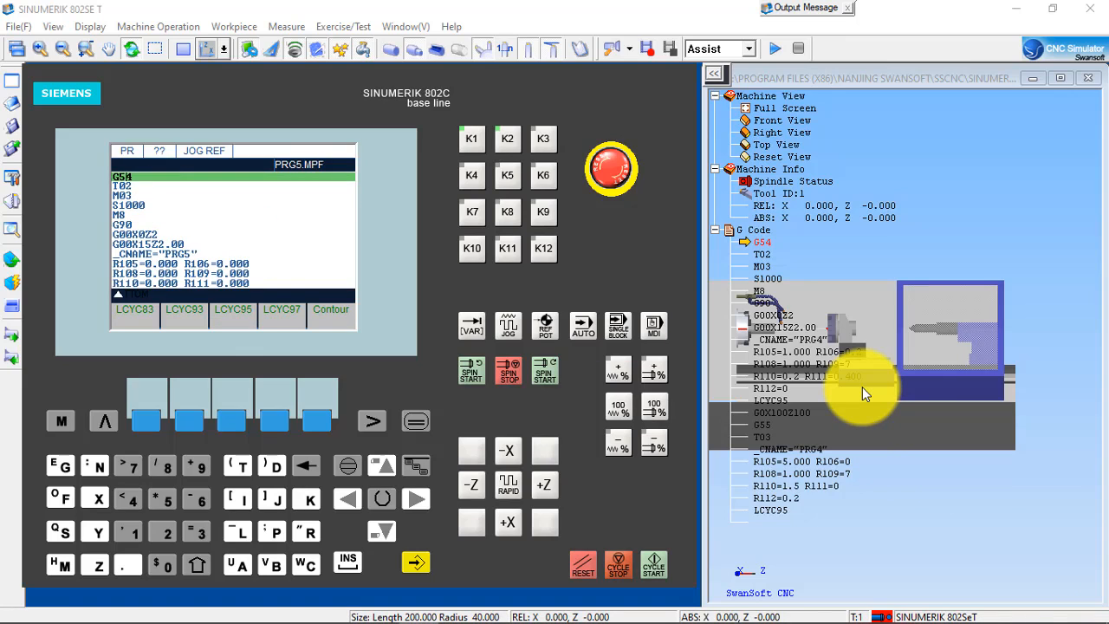
Step: Close PRG5.MPF in the simulator and in Notepad++, and reopen it in Notepad++ from the SIEMENS folder in File Explorer
mouse_move(286, 617)
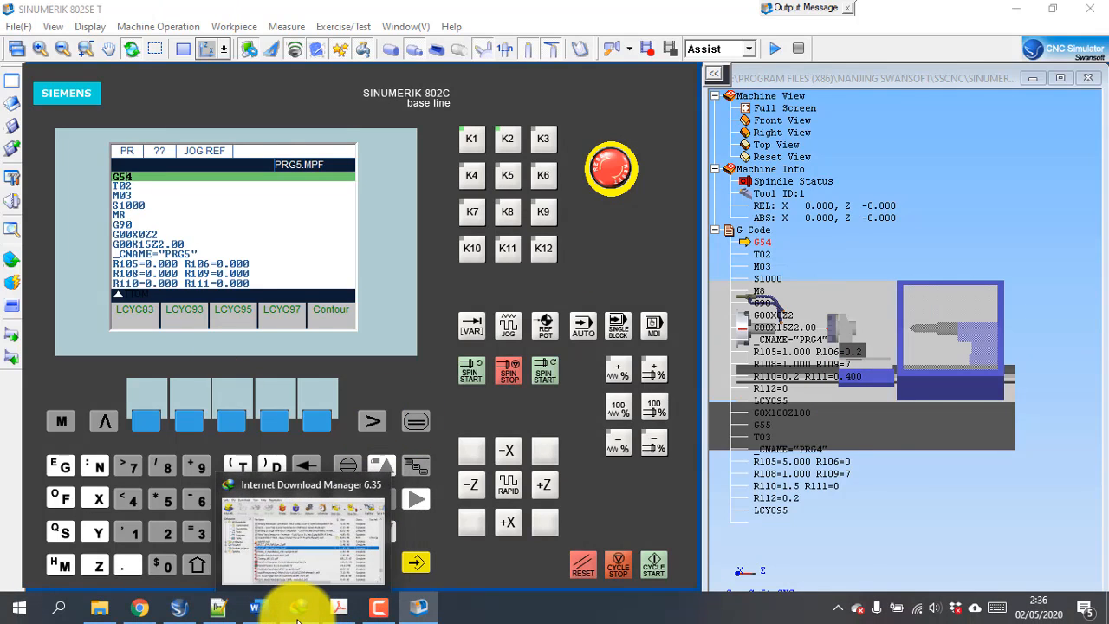
click(103, 422)
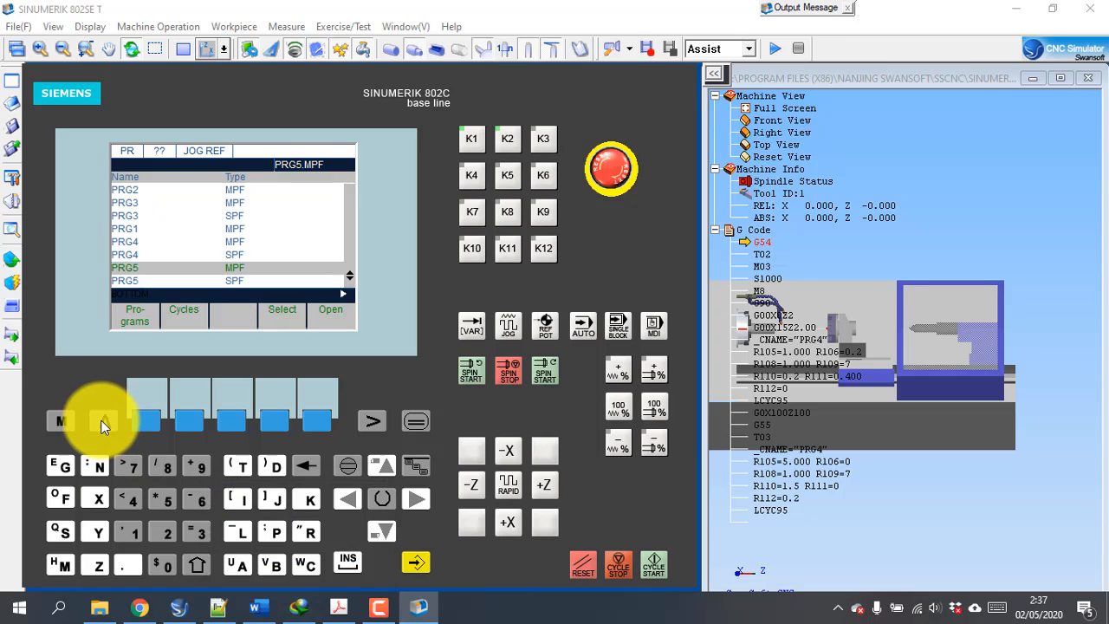
click(257, 609)
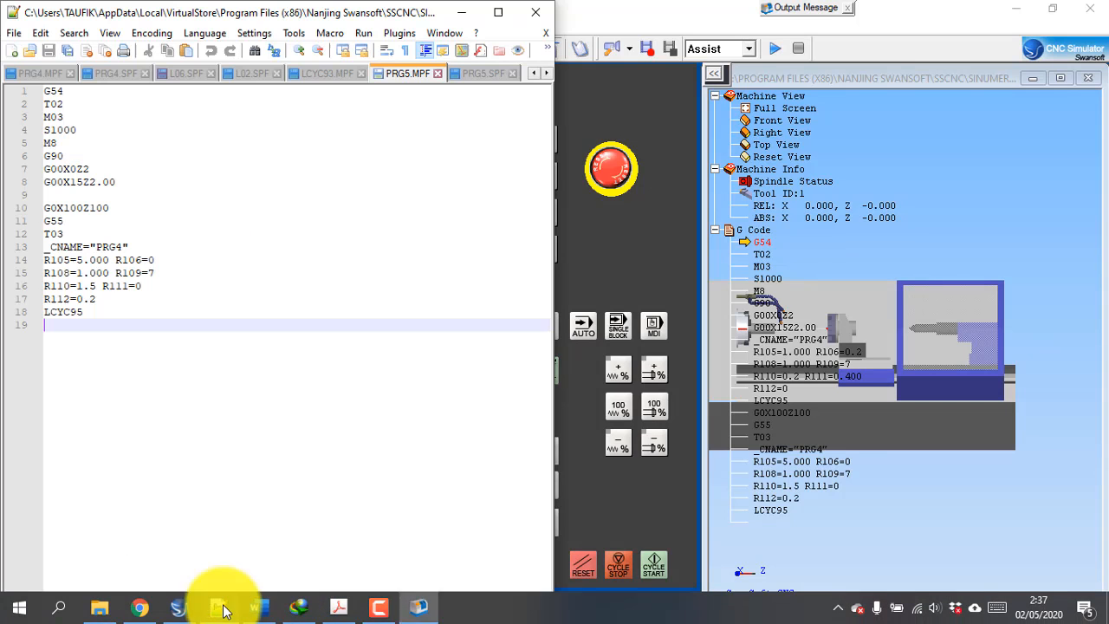
click(330, 74)
click(408, 75)
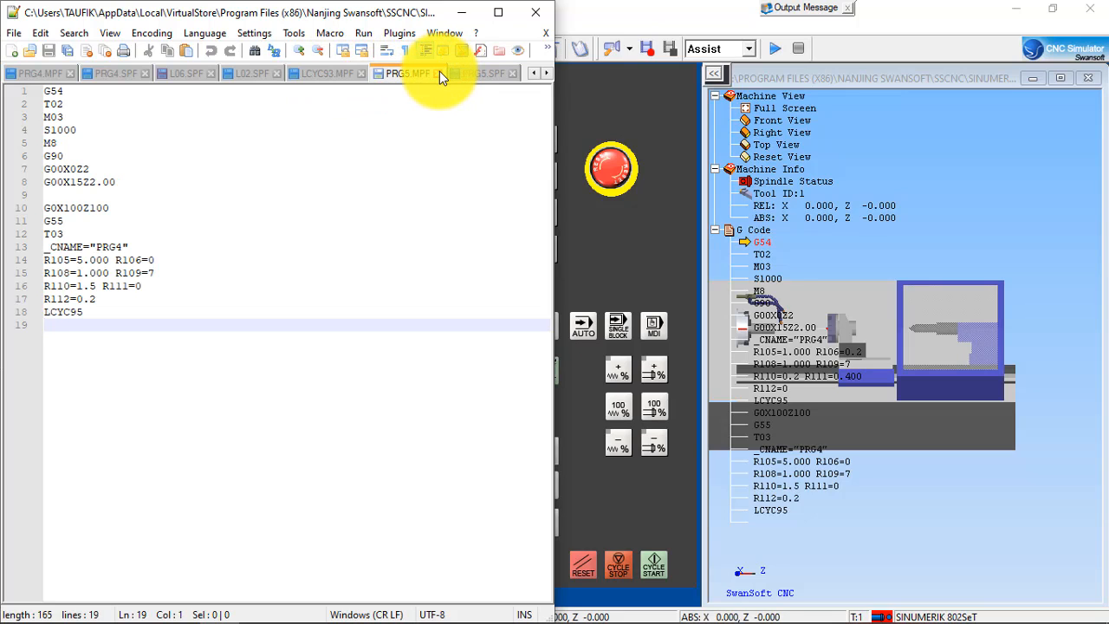
click(439, 72)
mouse_move(206, 607)
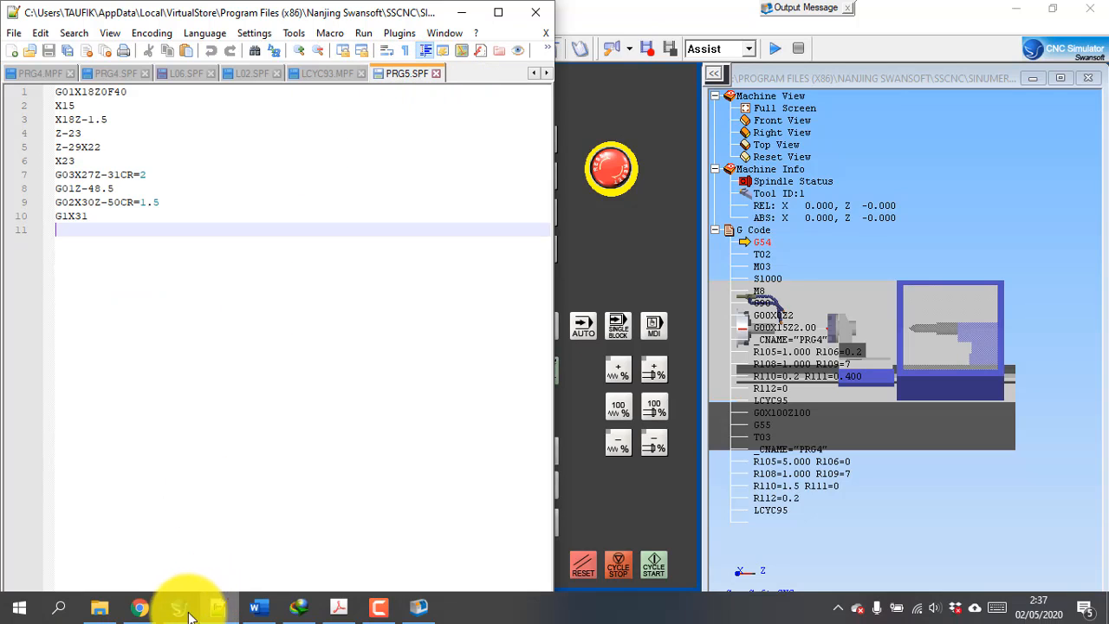
click(99, 606)
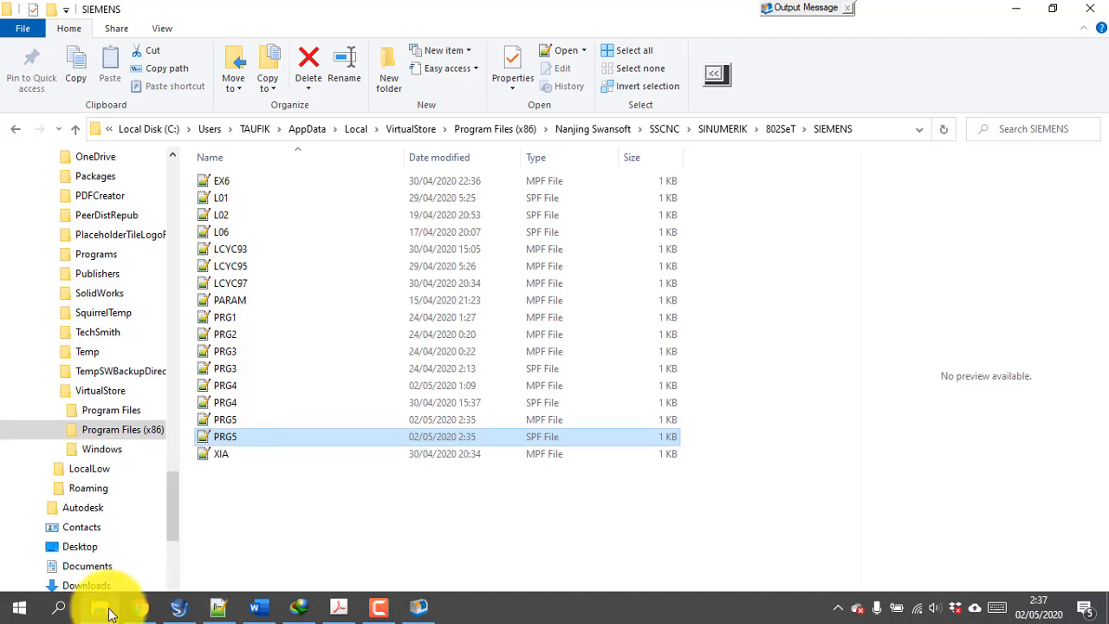
double_click(241, 421)
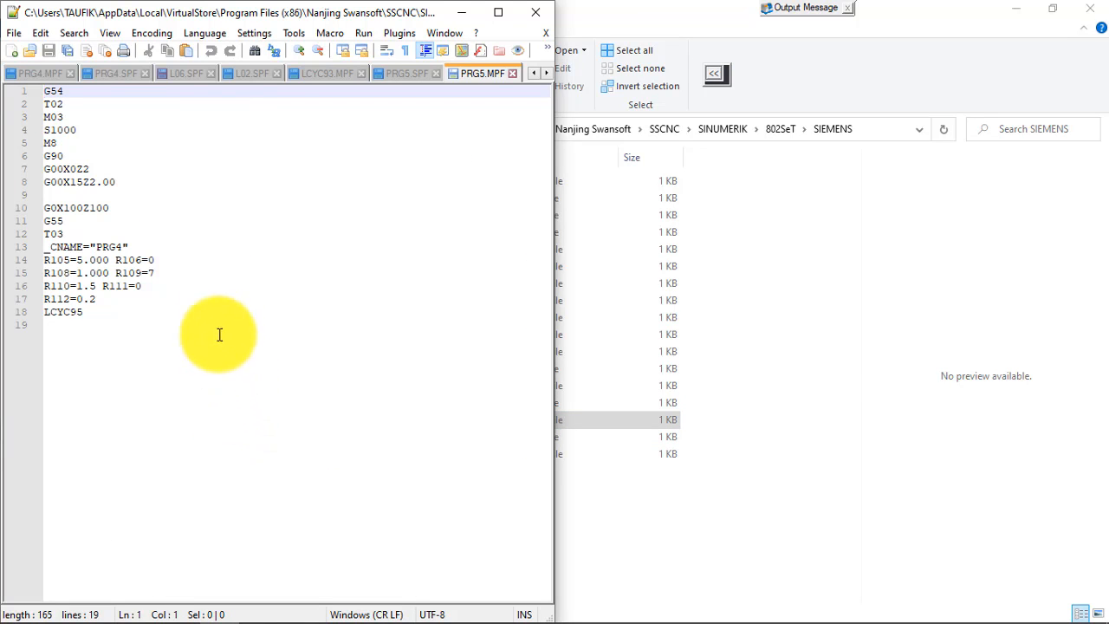
click(89, 191)
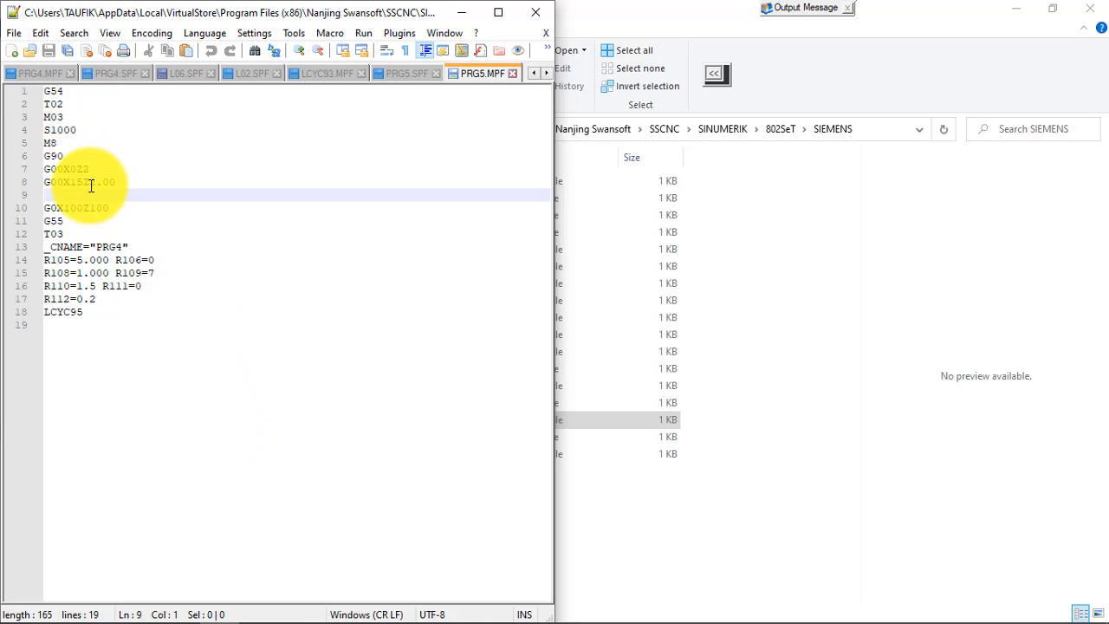
Step: Change the subprogram name in the _CNAME line of PRG5.MPF to "PRG5"
drag(83, 311, 44, 247)
click(104, 291)
click(122, 247)
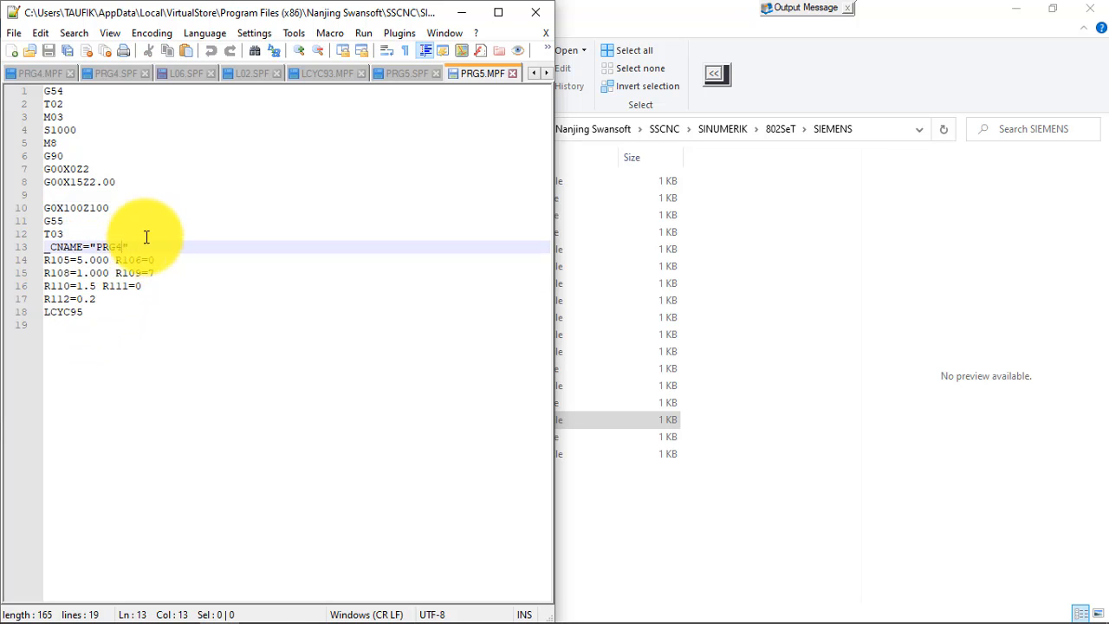
key(BackSpace)
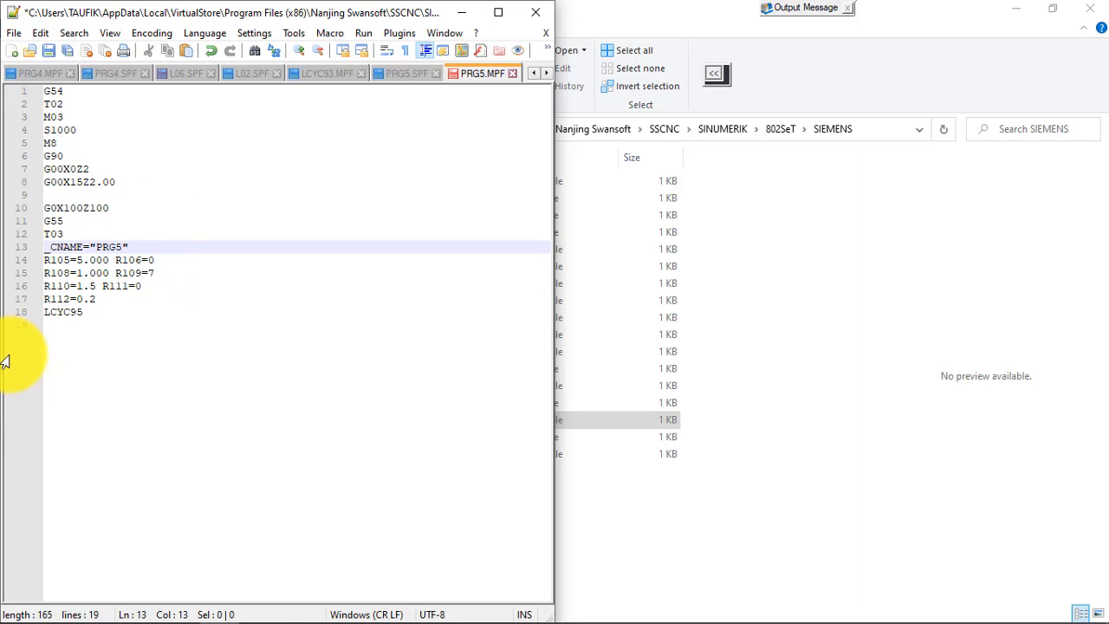
Step: Copy the block from _CNAME="PRG5" through LCYC95 into empty line 9 of PRG5.MPF and check the inserted parameters
drag(91, 322, 40, 250)
key(ctrl+c)
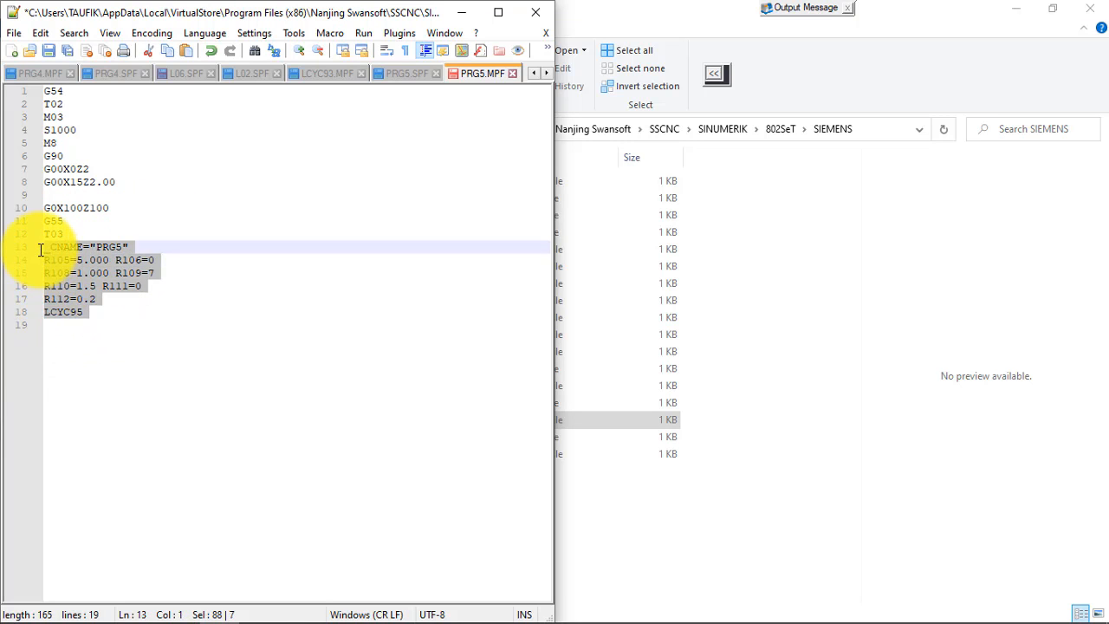
click(84, 192)
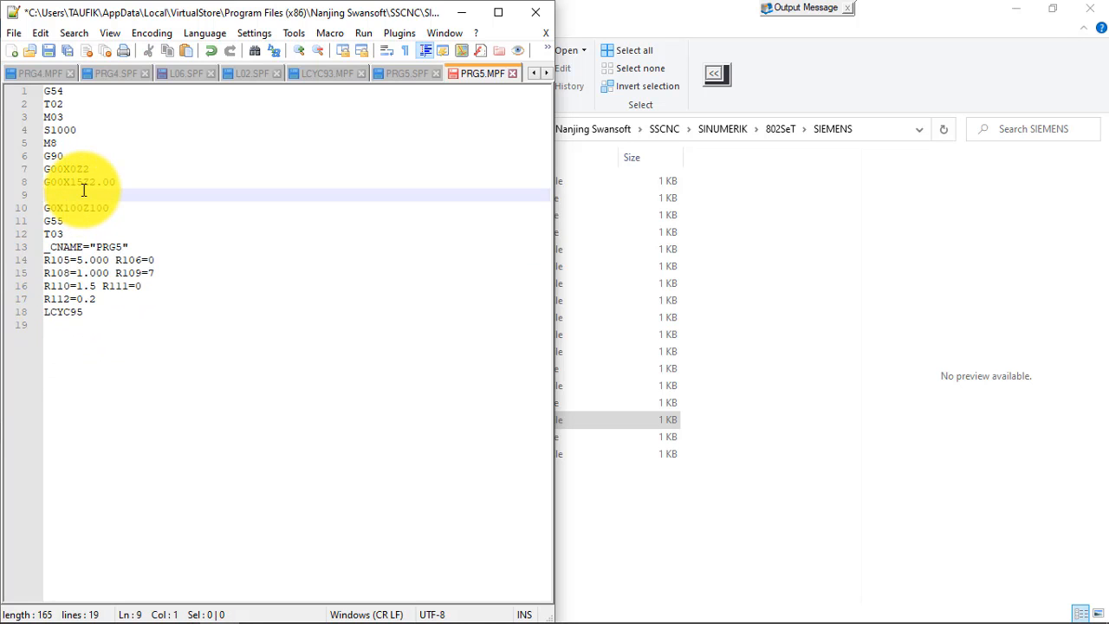
key(ctrl+v)
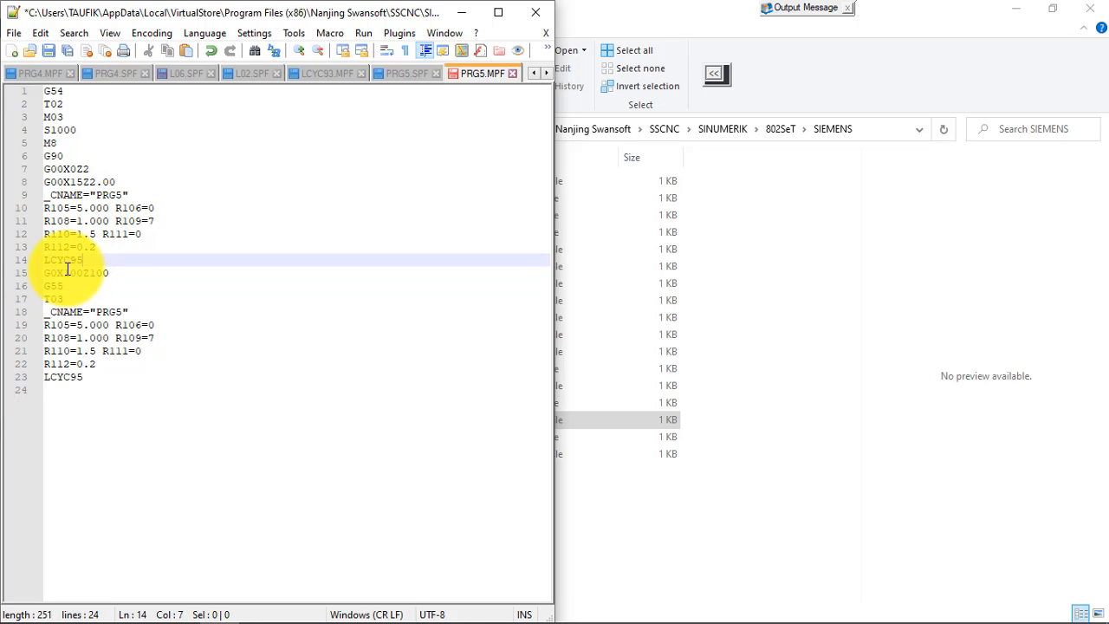
click(101, 221)
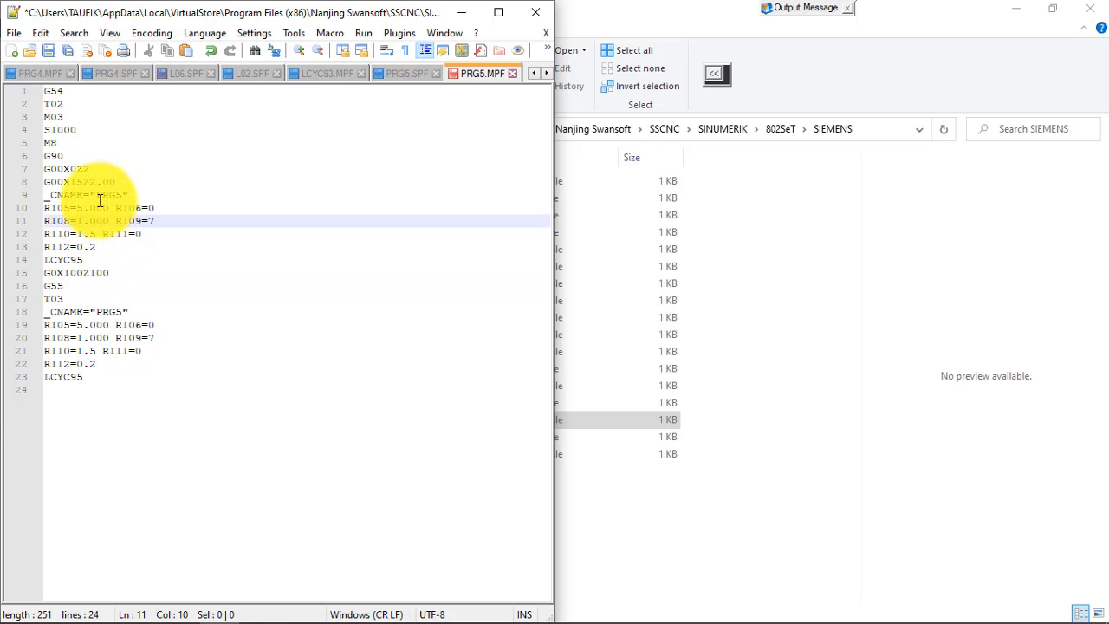
click(101, 249)
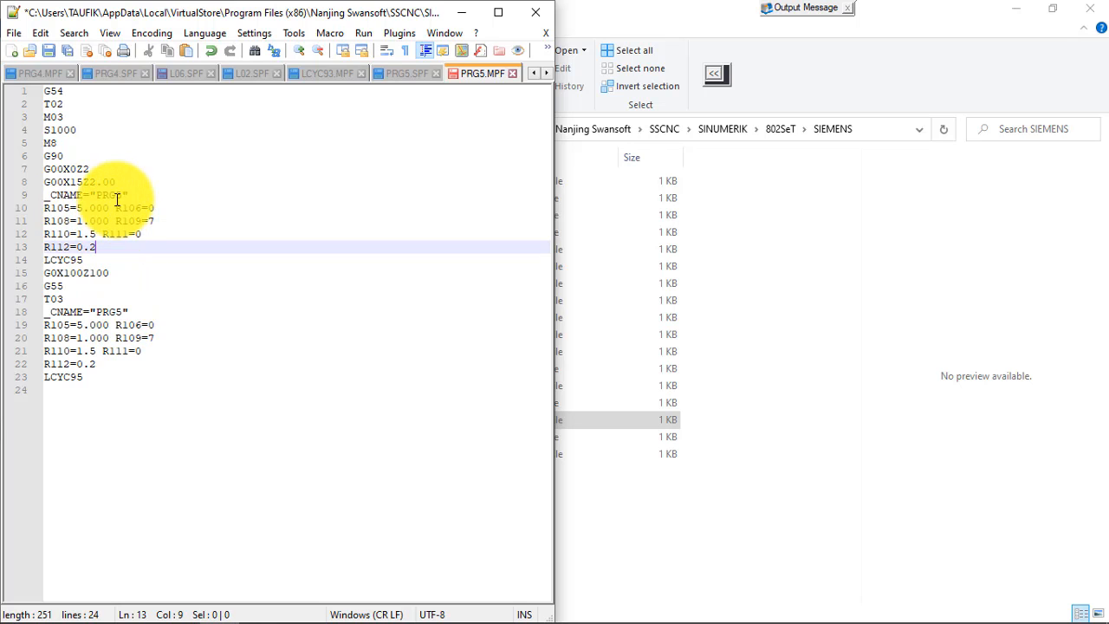
click(79, 209)
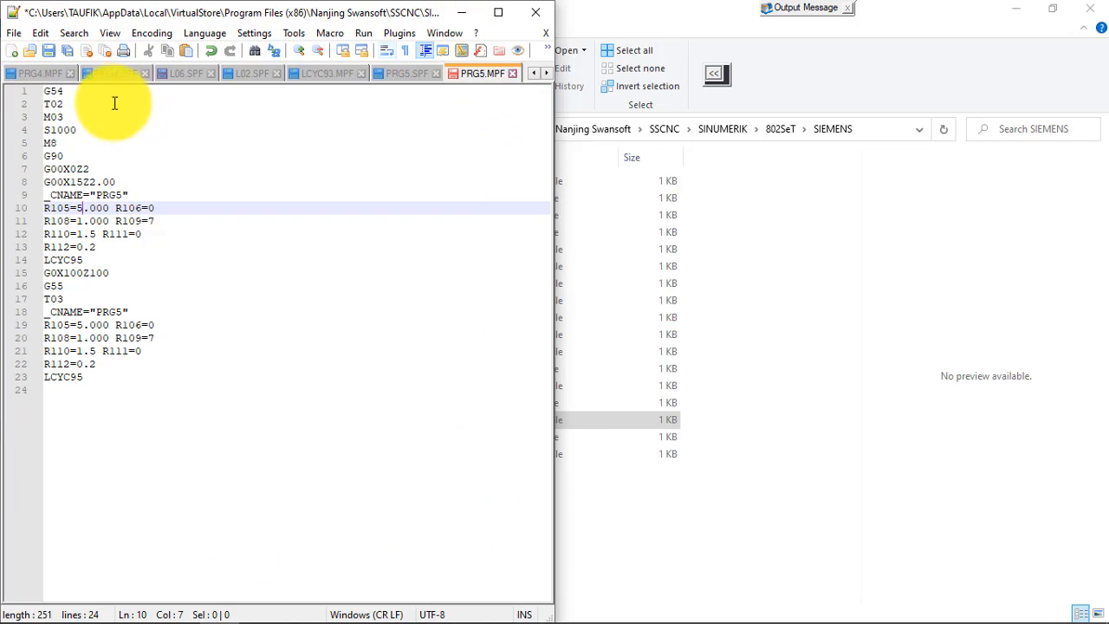
Step: Minimize Notepad++, switch to the SINUMERIK simulator and highlight PRG4.MPF in the program list
click(472, 11)
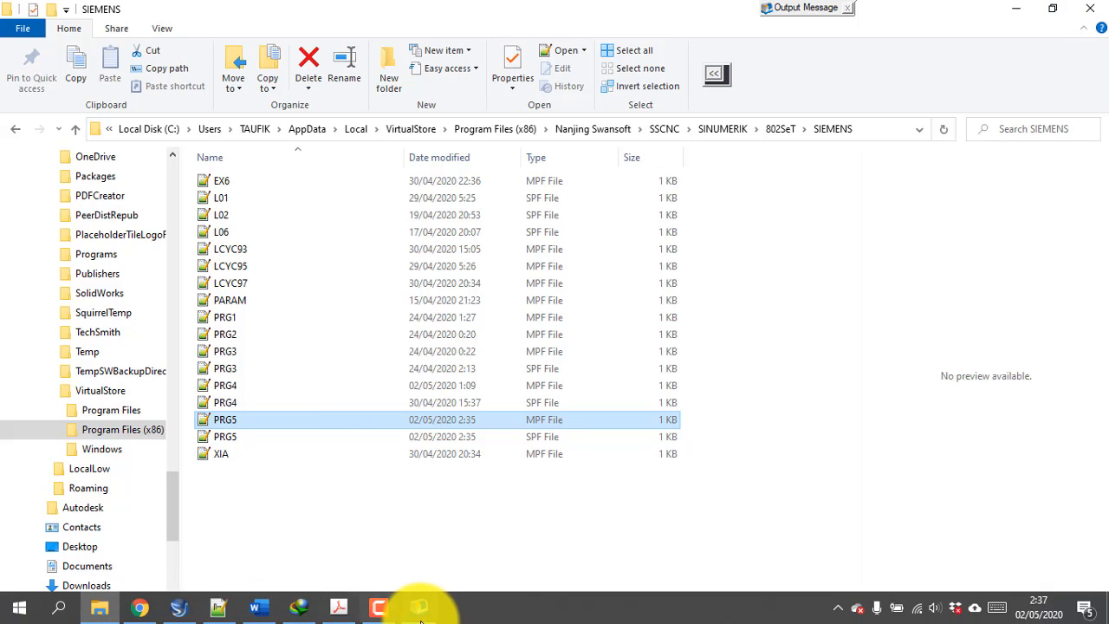
click(419, 605)
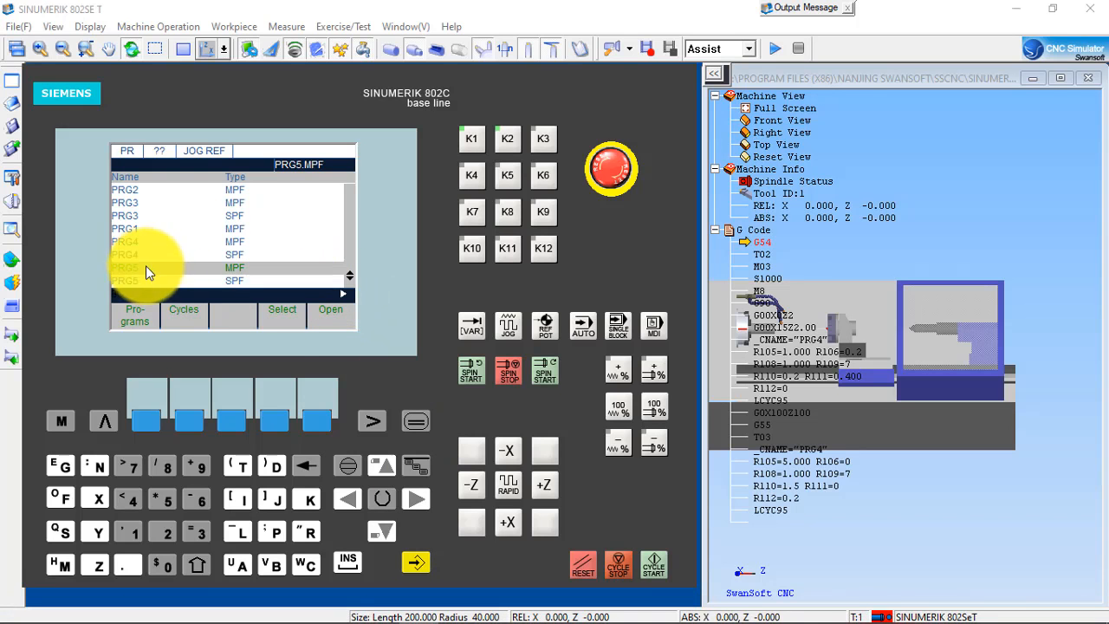
click(381, 465)
click(381, 465)
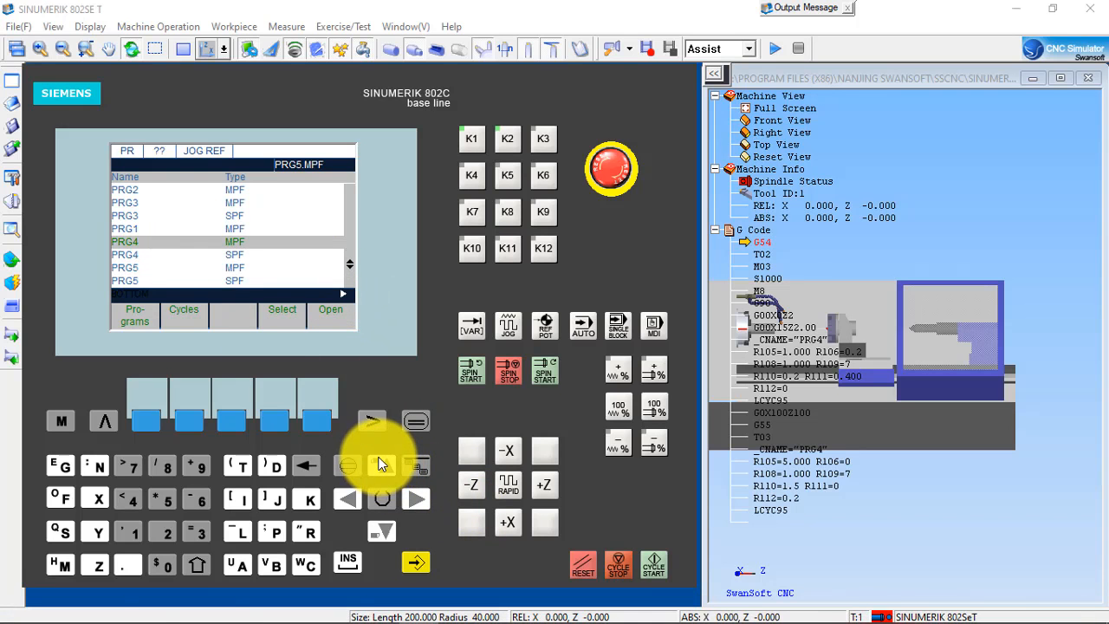
Step: Switch to the Word job sheet, view the PRG4.MPF and PRG4.SPF listings, and return to the simulator
click(258, 606)
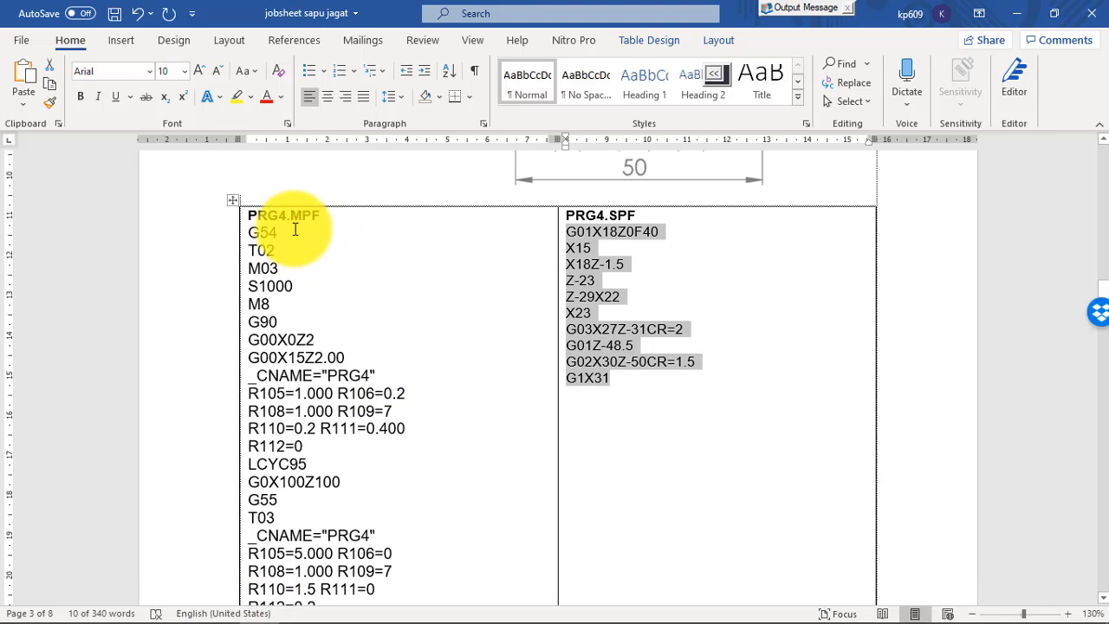
click(245, 215)
click(248, 214)
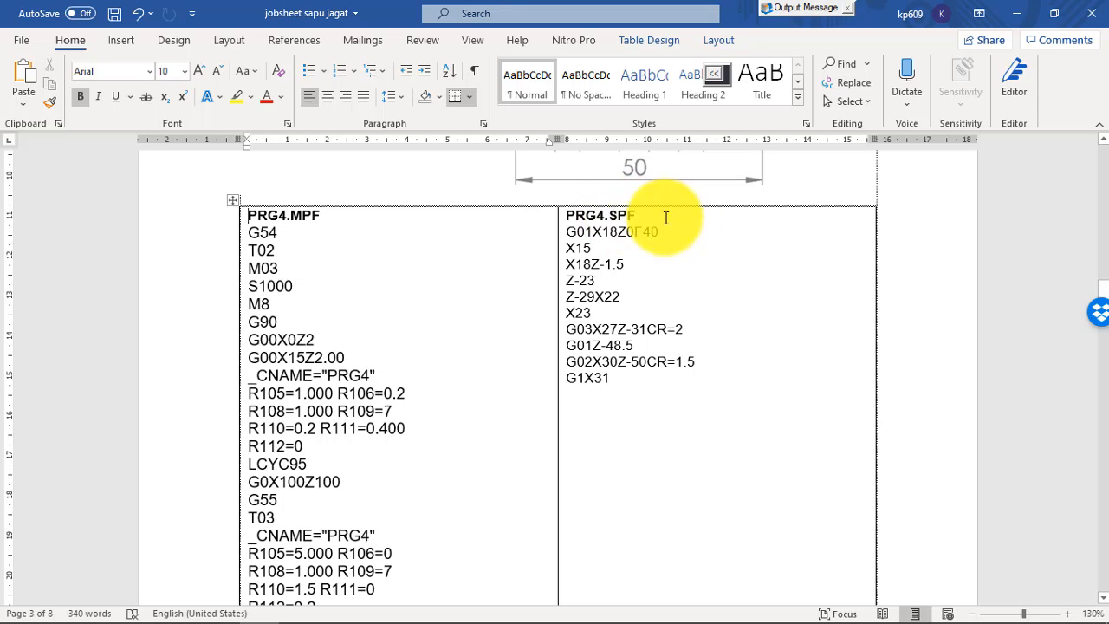
click(1017, 14)
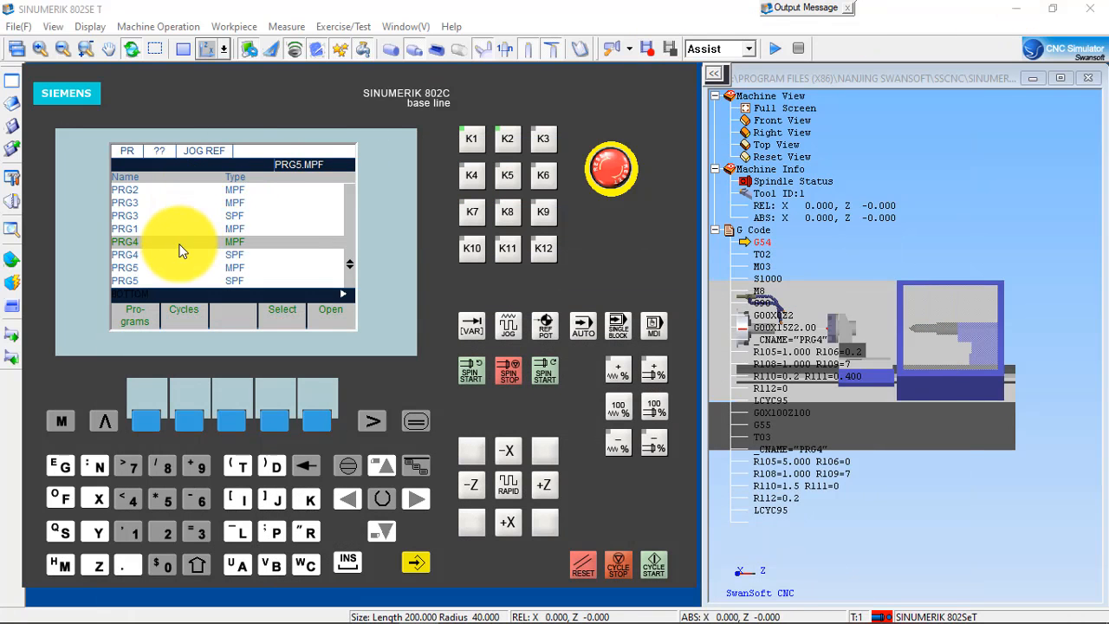
Step: Open PRG4.MPF in the simulator and read through its code to the last line
click(318, 422)
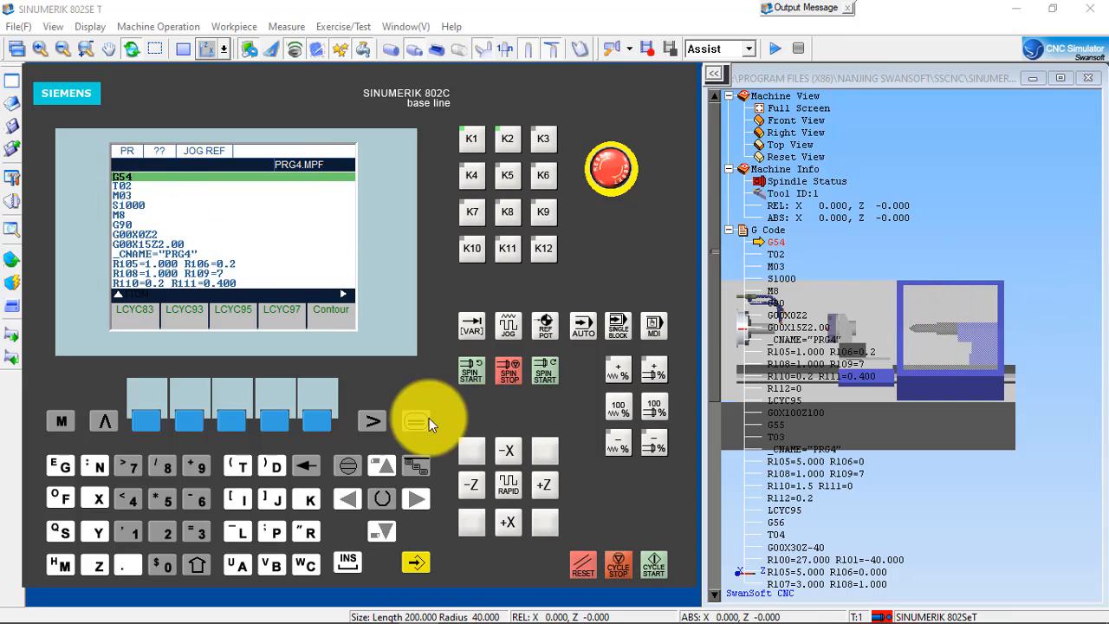
key(Down)
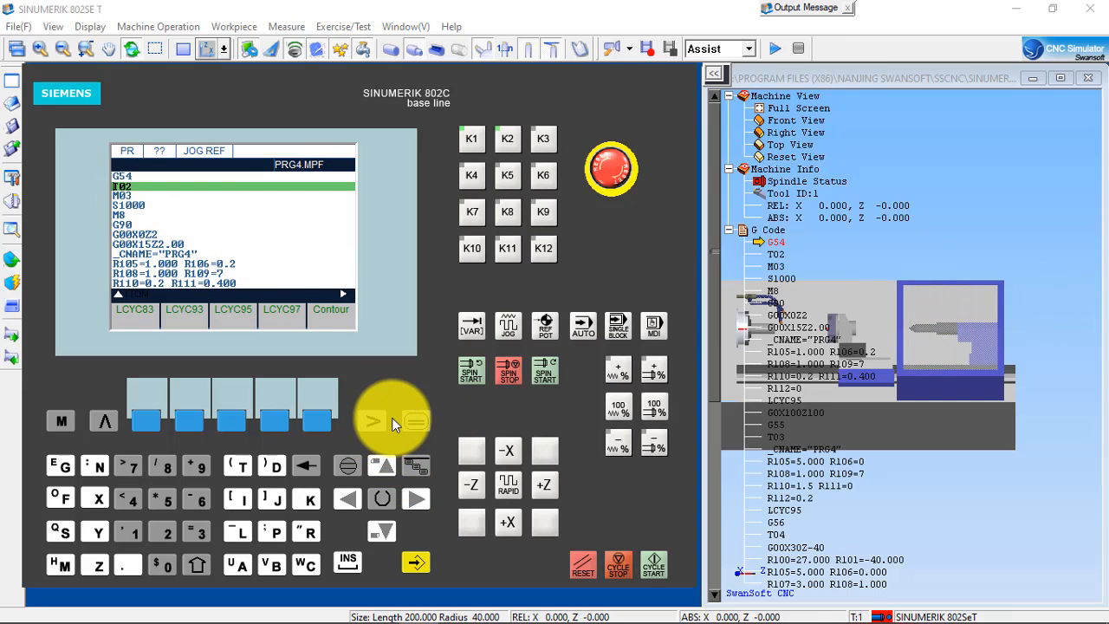
key(Down)
key(Down)
key(Down)
key(Down)
key(Down)
key(Down)
key(Down)
key(Down)
key(Down)
key(Down)
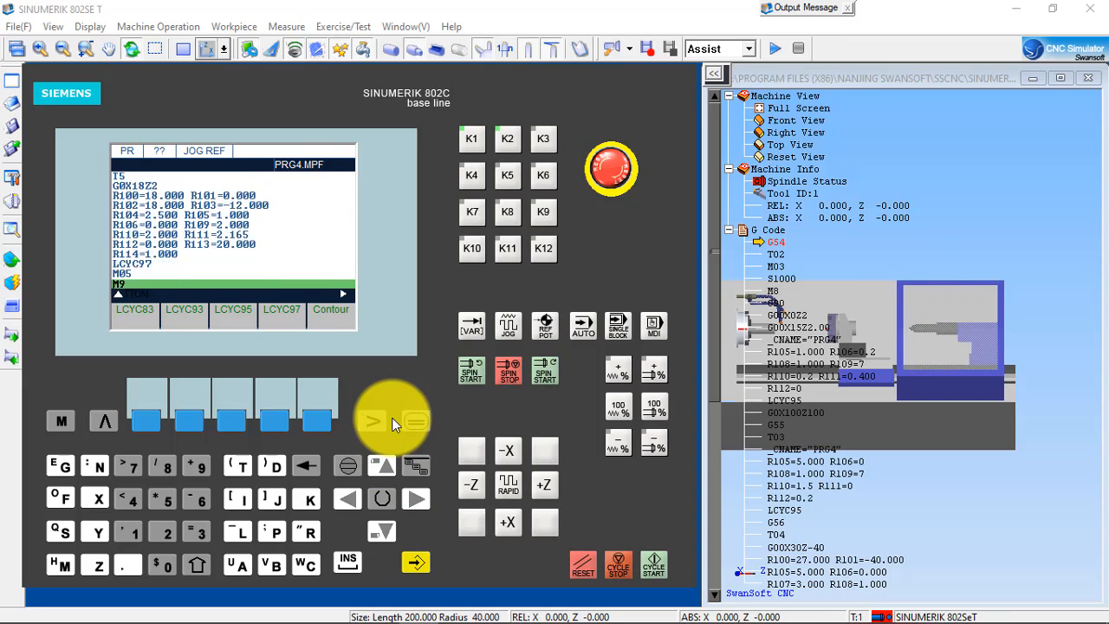
Step: Display the 2D tool path of PRG4.MPF and examine its cutting passes
click(184, 49)
drag(950, 381, 986, 333)
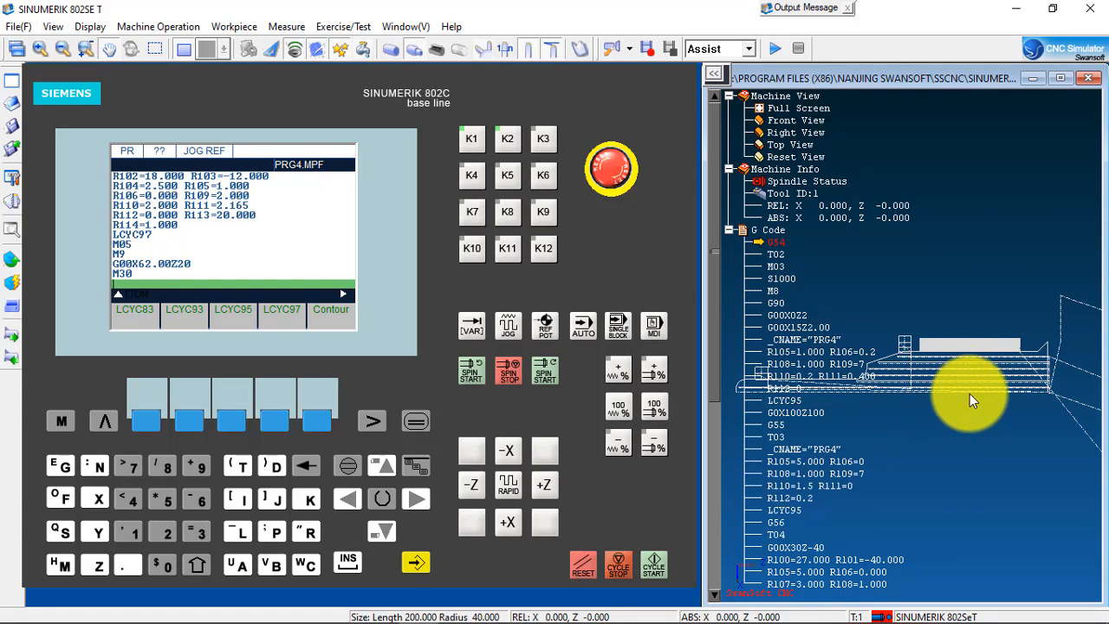
drag(969, 393, 1007, 257)
drag(993, 253, 943, 251)
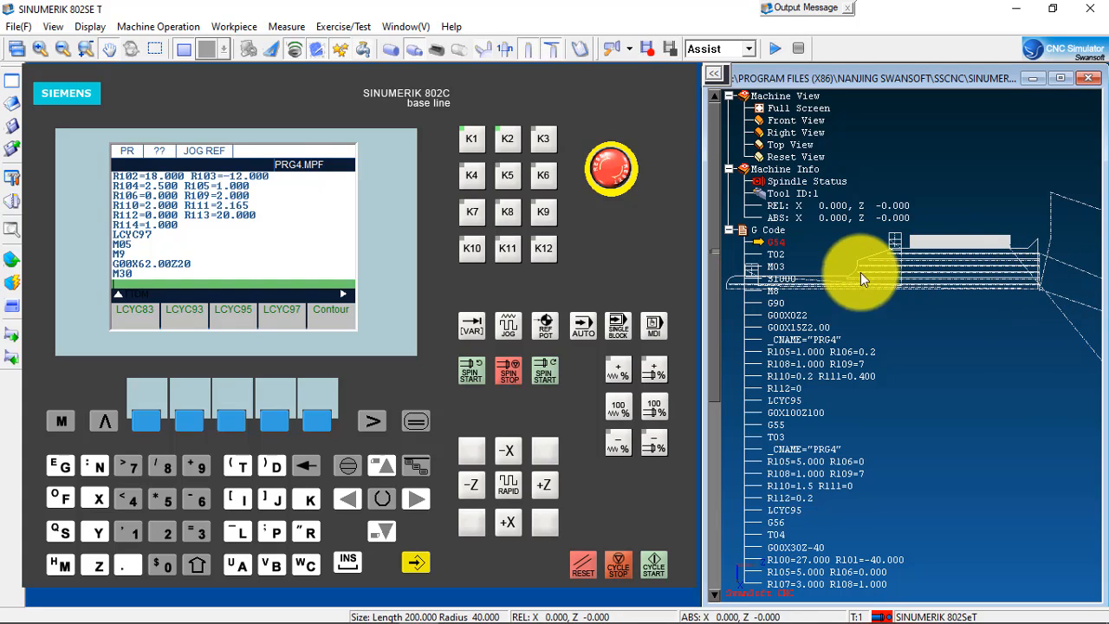
Step: Open Tool Magazine Management and compare the insert shapes of external tools 001 and 002
click(181, 28)
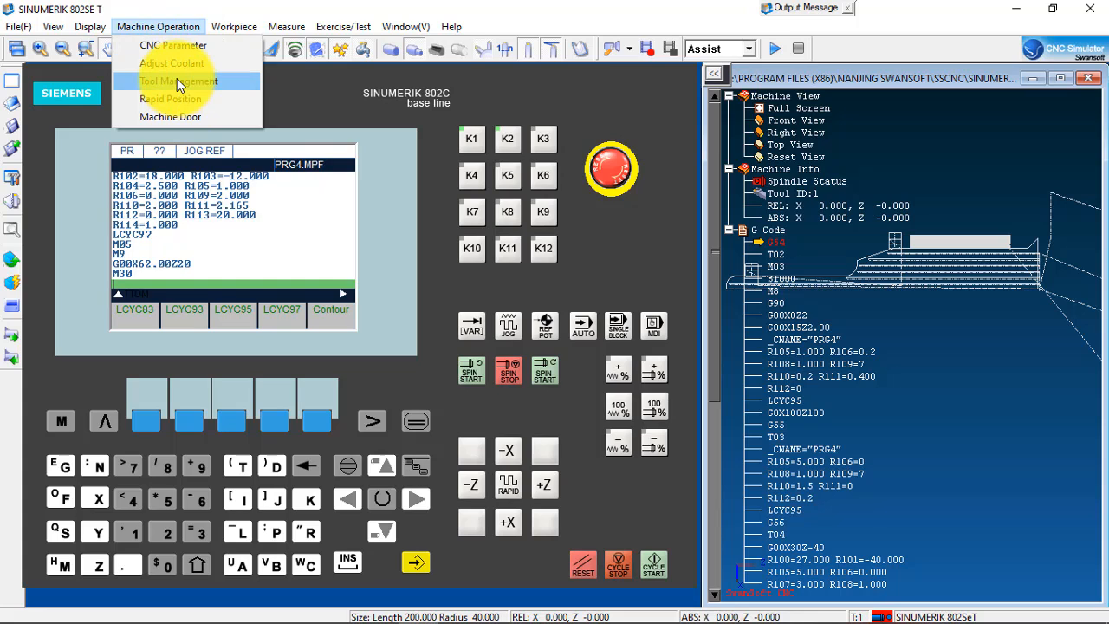
click(177, 79)
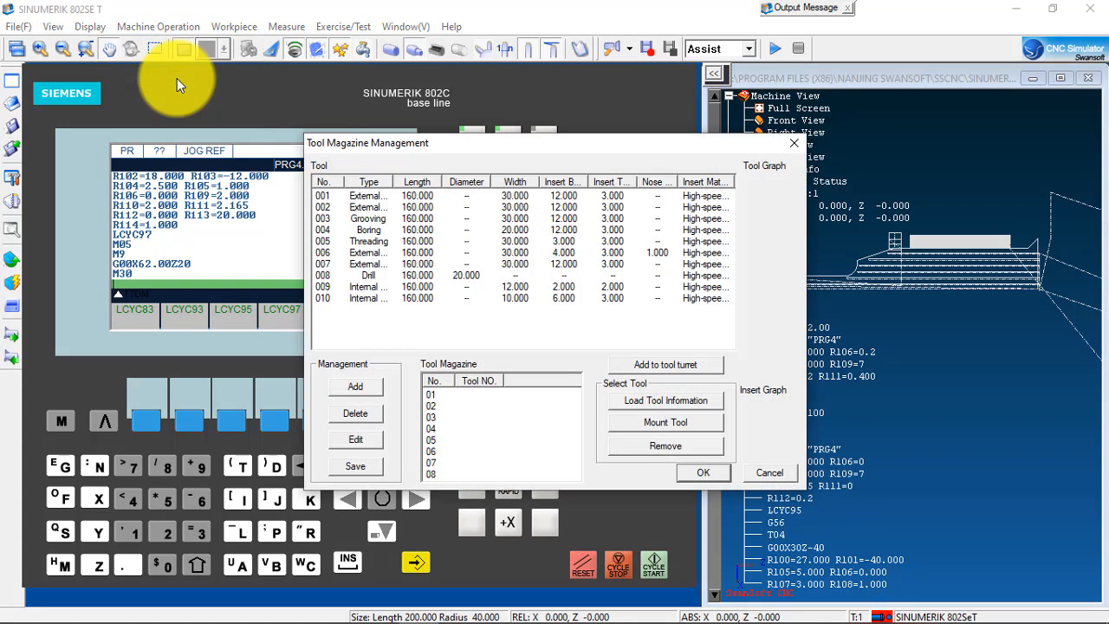
click(371, 194)
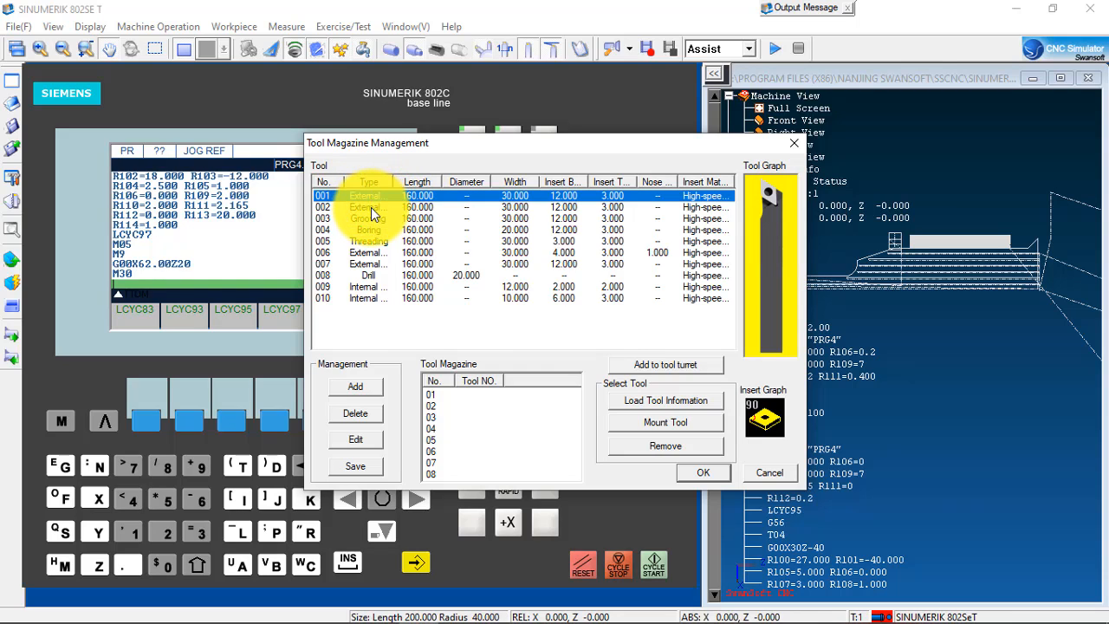
click(370, 207)
click(369, 196)
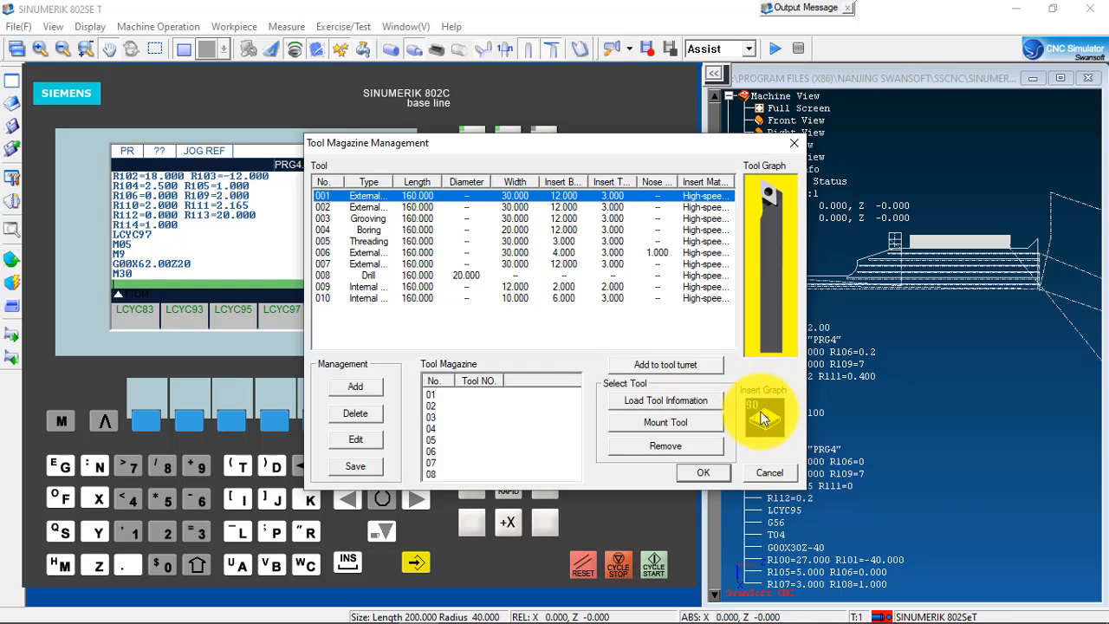
click(412, 206)
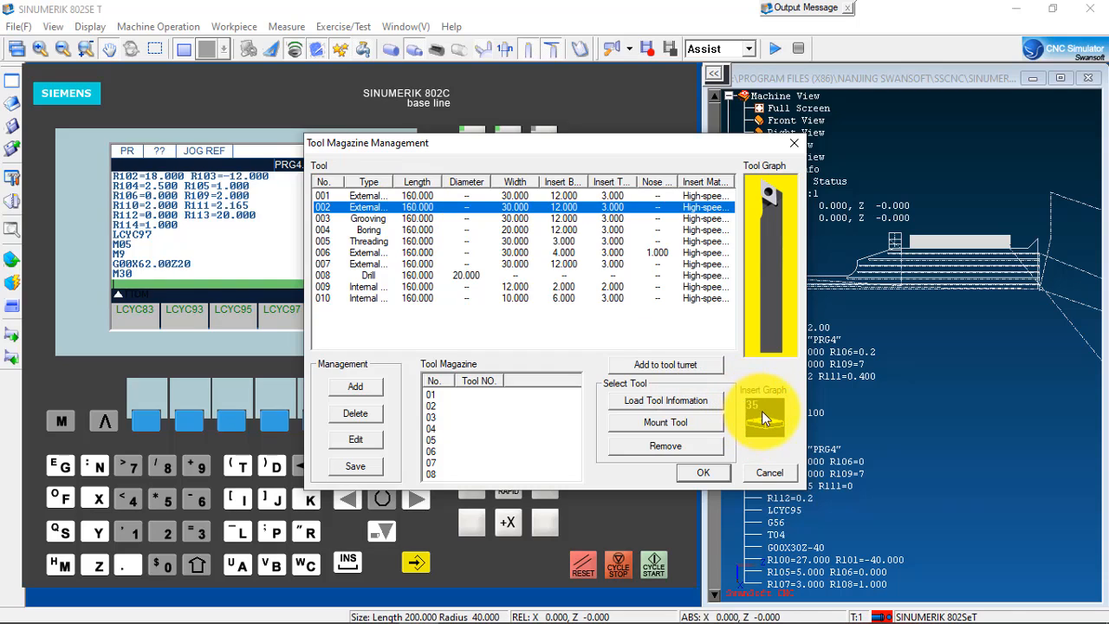
Step: Add external tool 001 to Tool Station 2 of the turret
click(411, 196)
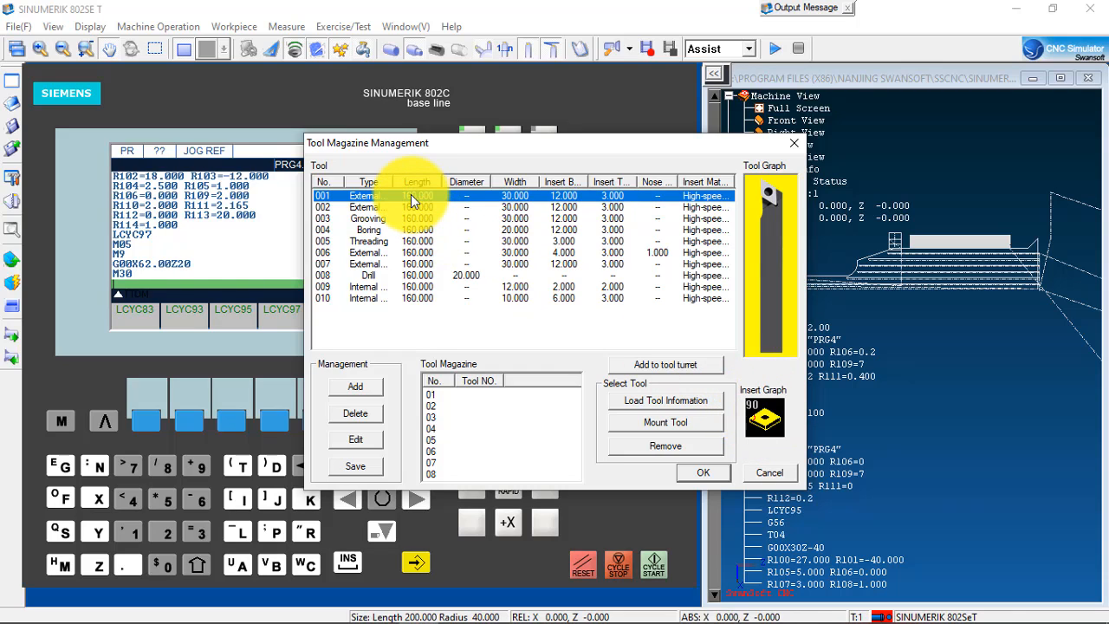
click(697, 367)
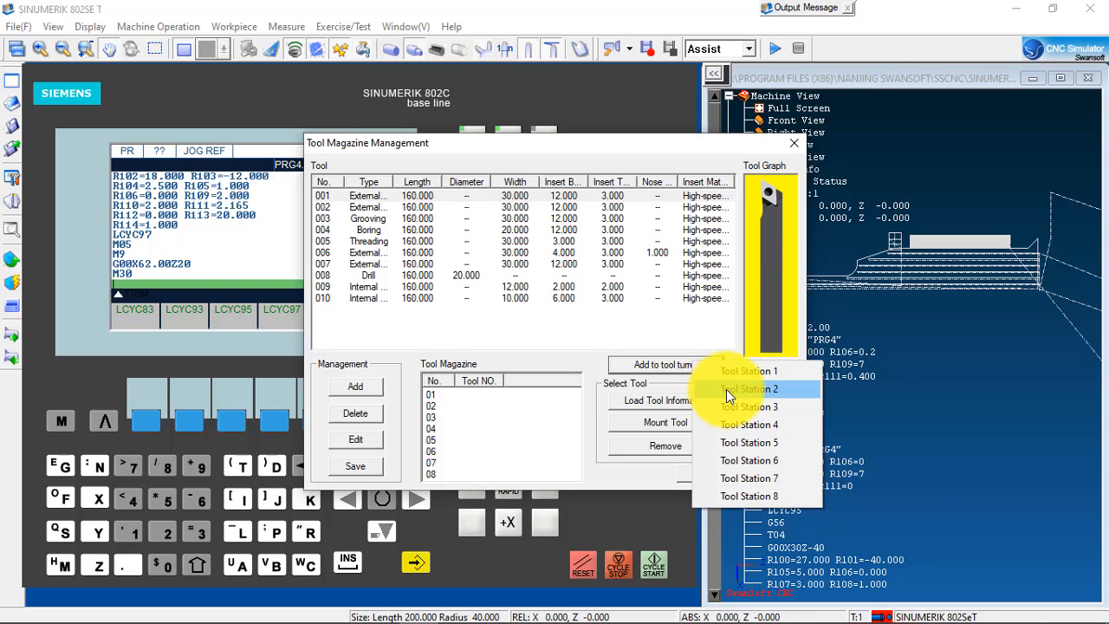
click(732, 390)
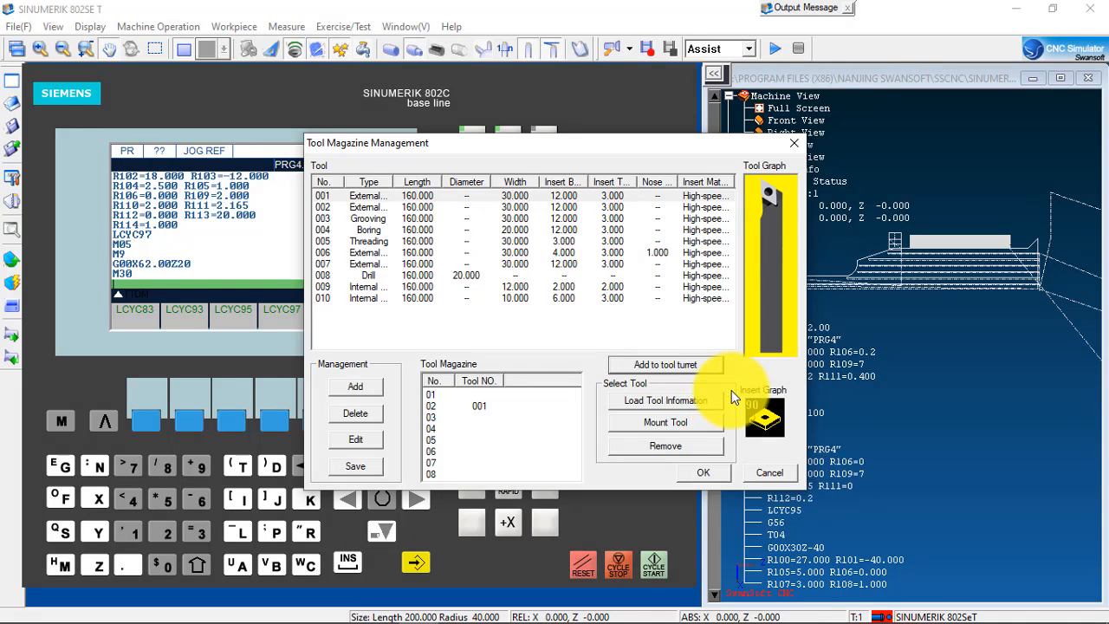
Step: Add external tool 002 to Tool Station 3 of the turret
click(408, 206)
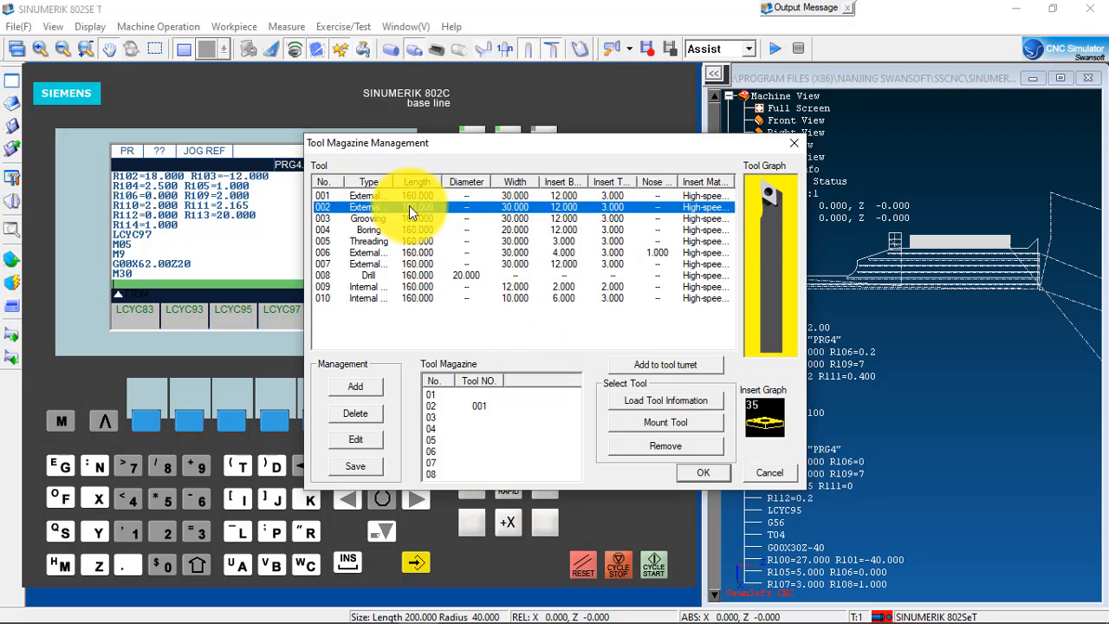
click(670, 364)
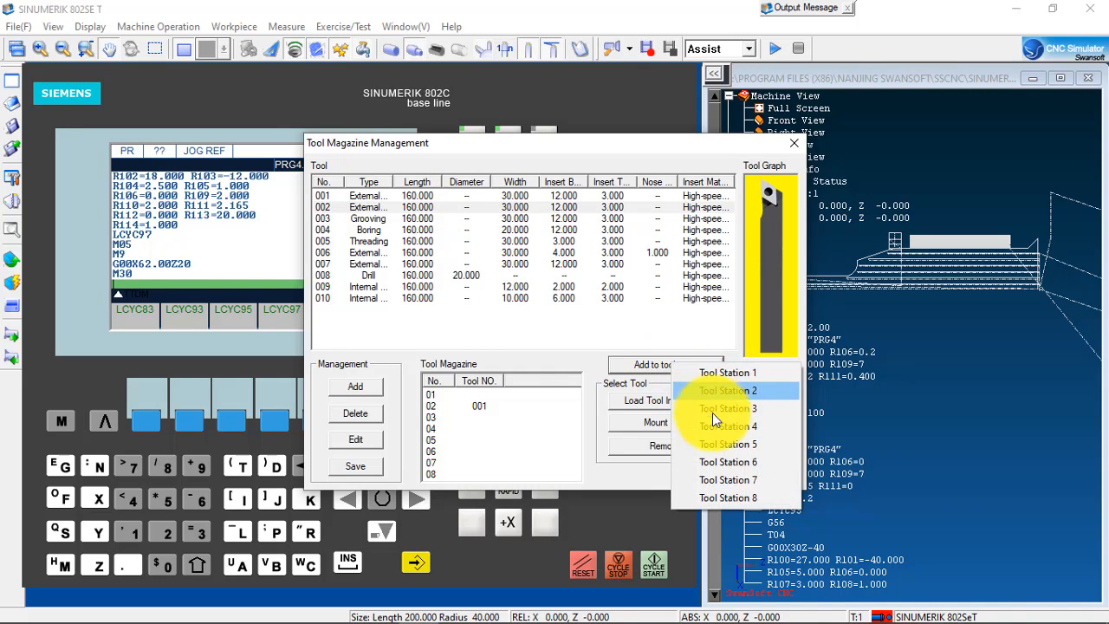
click(711, 408)
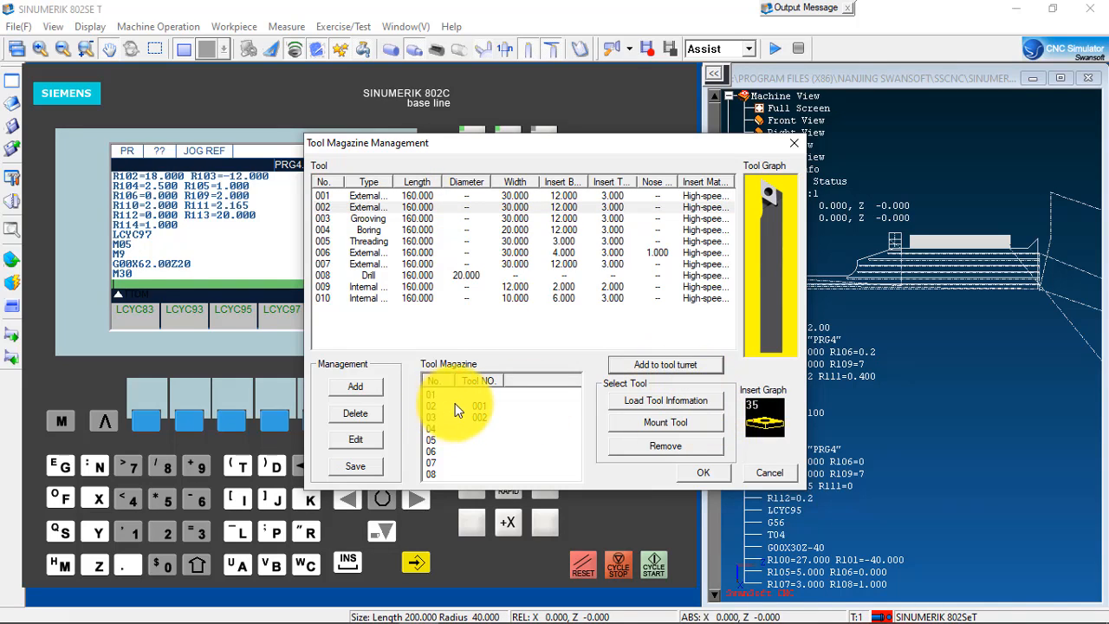
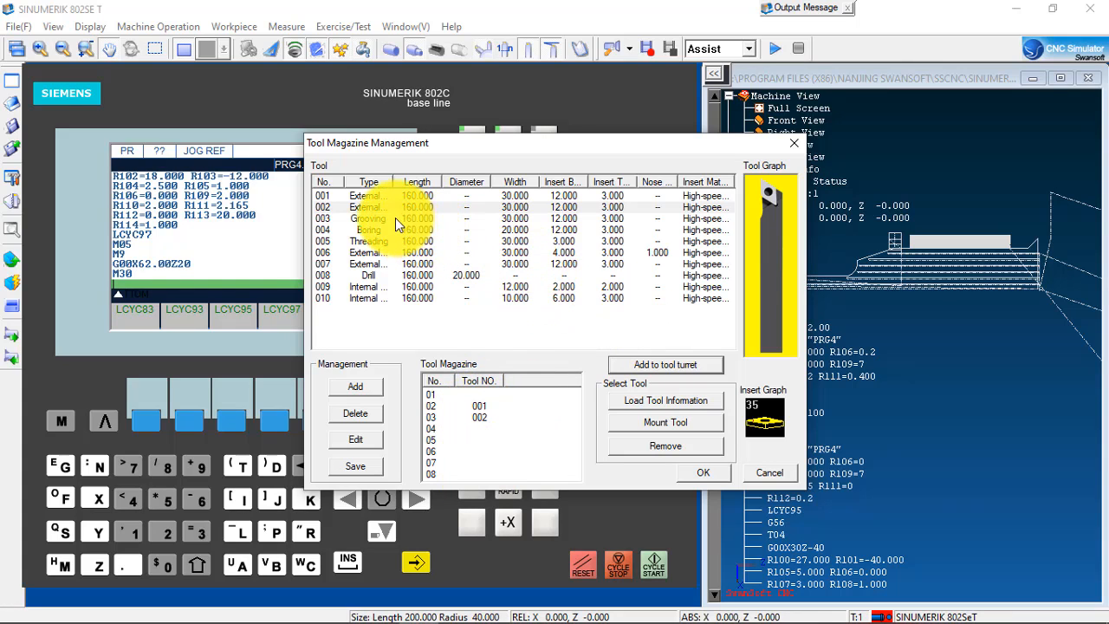
Step: Add grooving tool 003 to Tool Station 4 of the turret
click(364, 220)
click(365, 222)
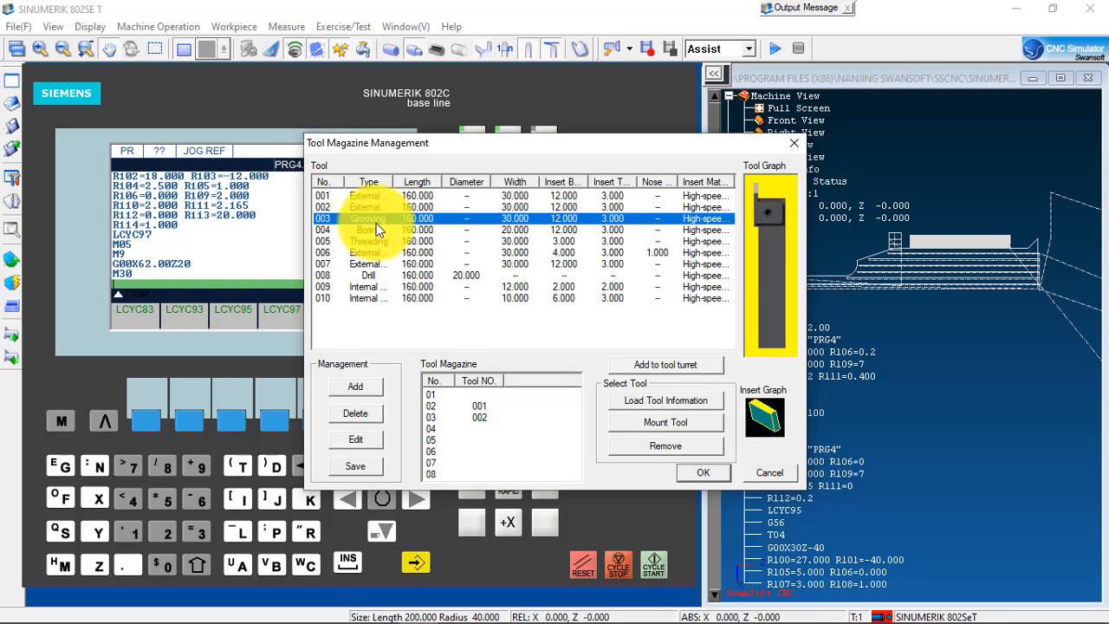
click(673, 364)
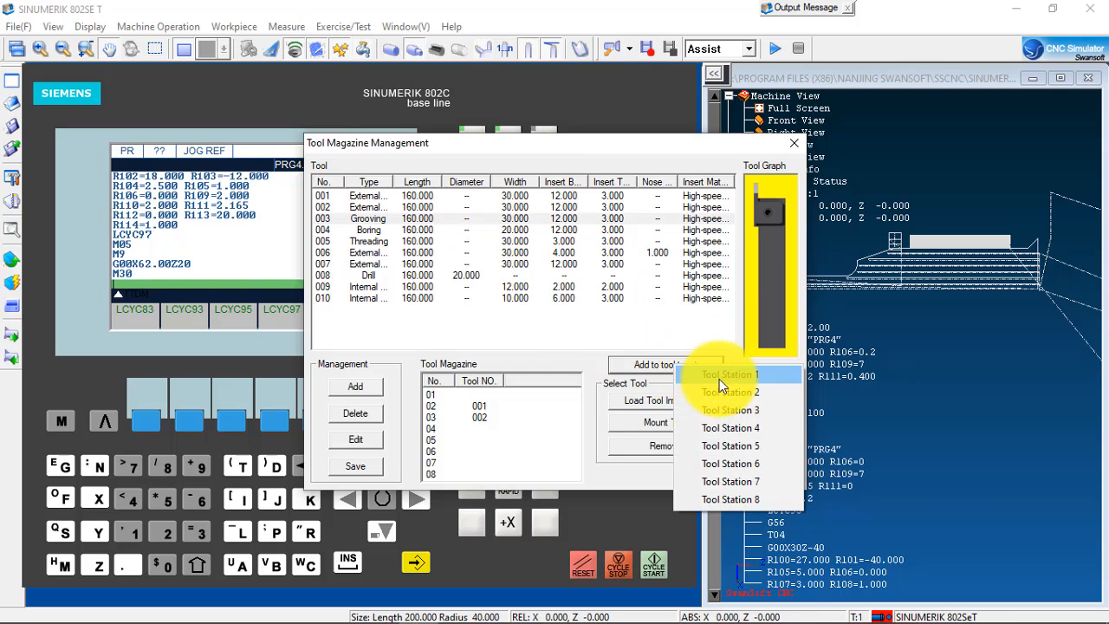
click(726, 428)
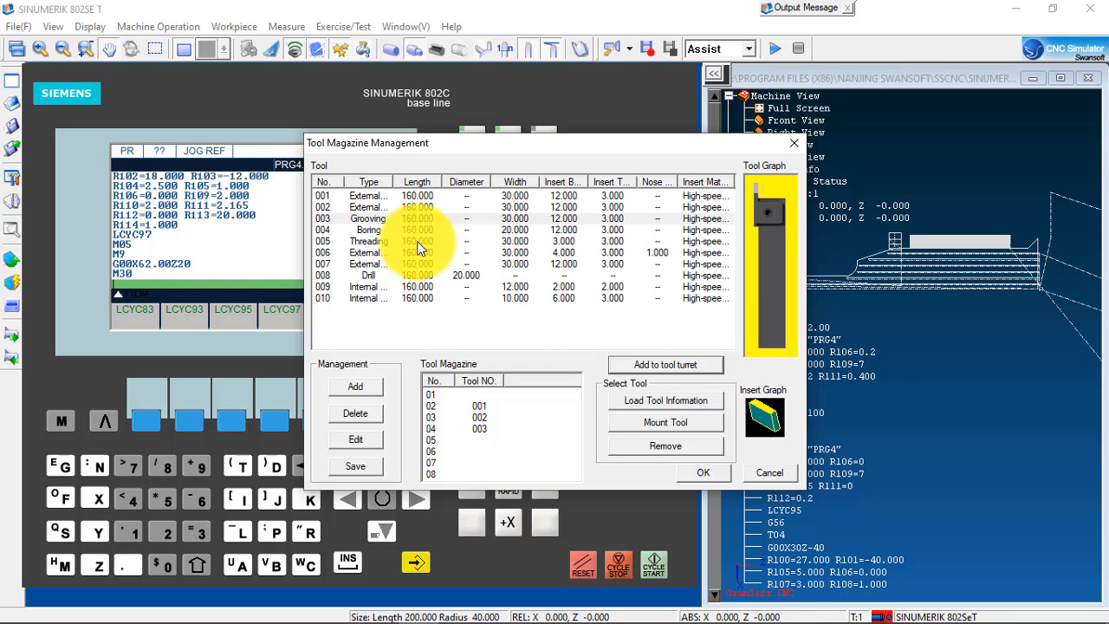
Step: Add threading tool 005 to Tool Station 5 of the turret
click(364, 244)
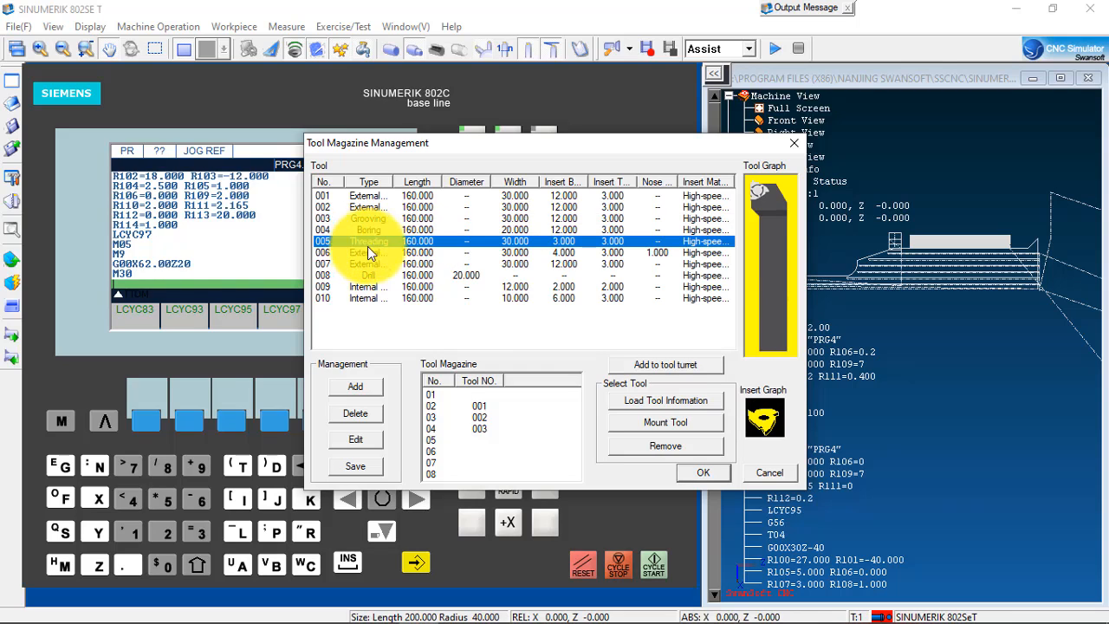
click(673, 362)
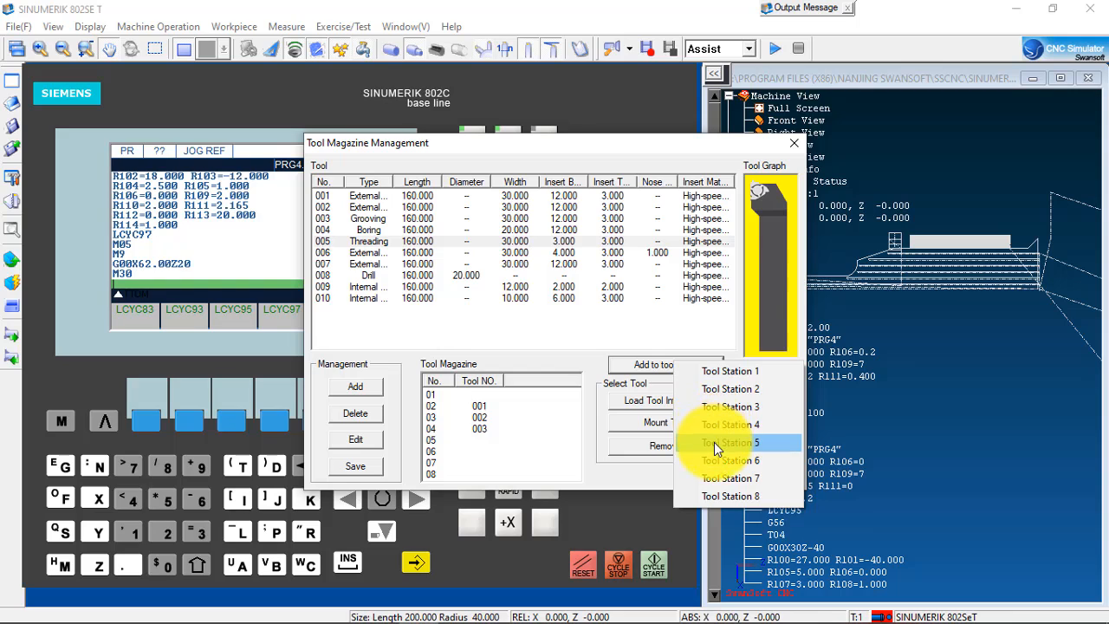
click(714, 442)
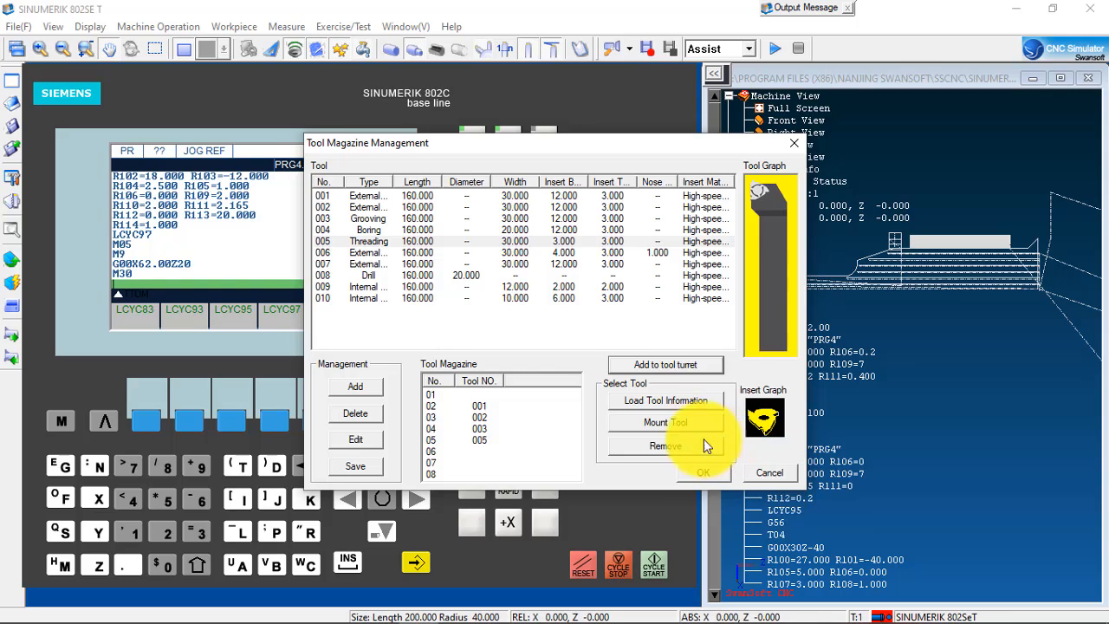
Step: Try to edit grooving tool 003 while it is loaded in the turret, widening the Insert Thickness column of the tool list
click(369, 218)
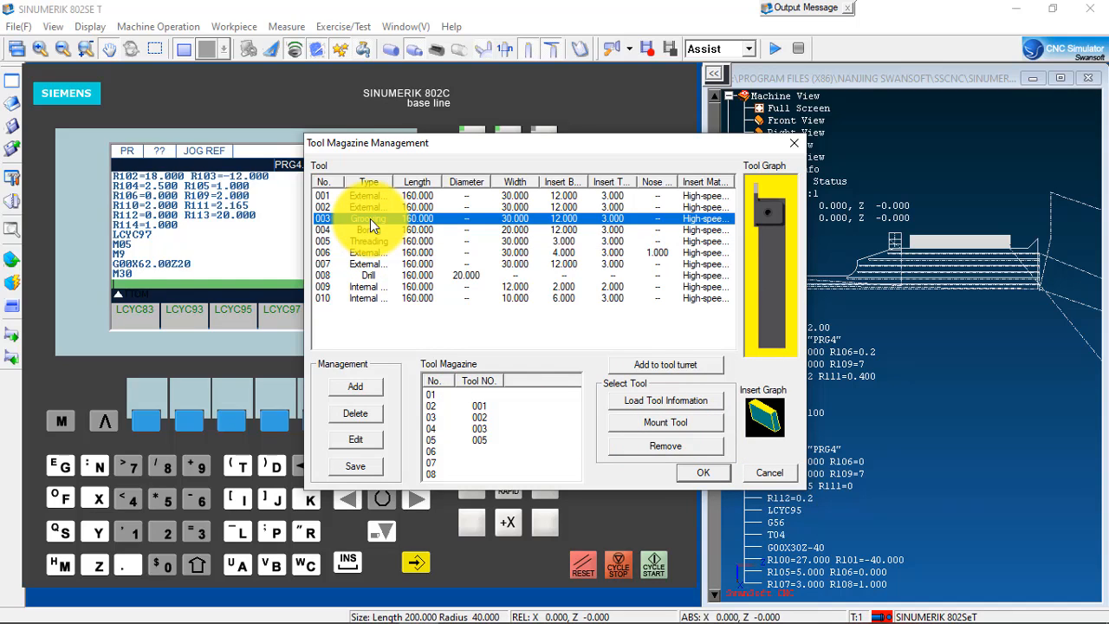
double_click(370, 218)
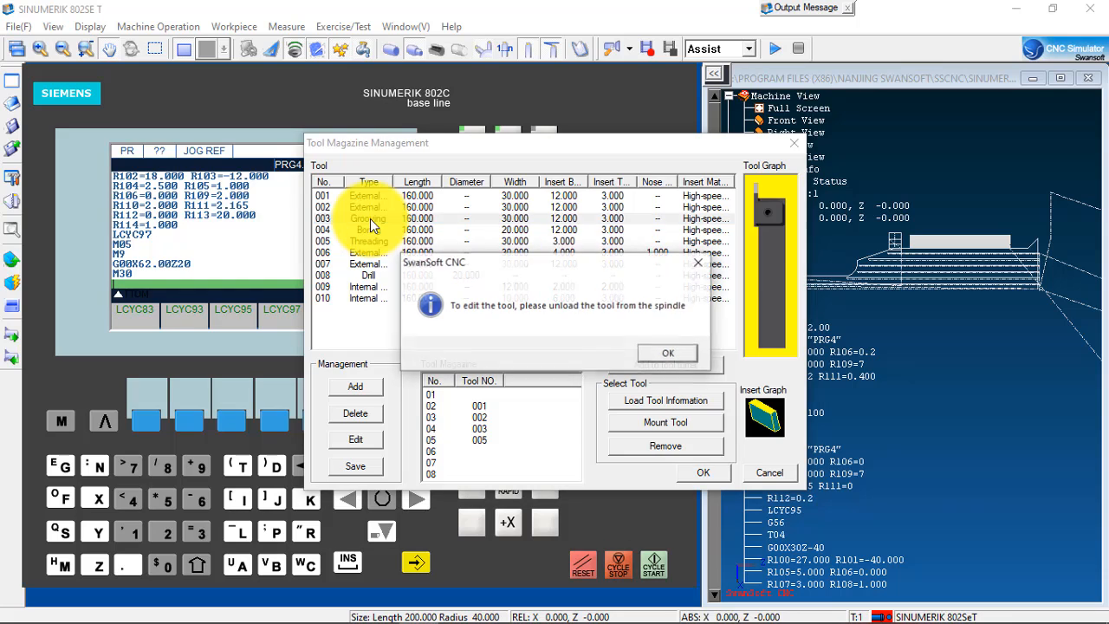
click(712, 282)
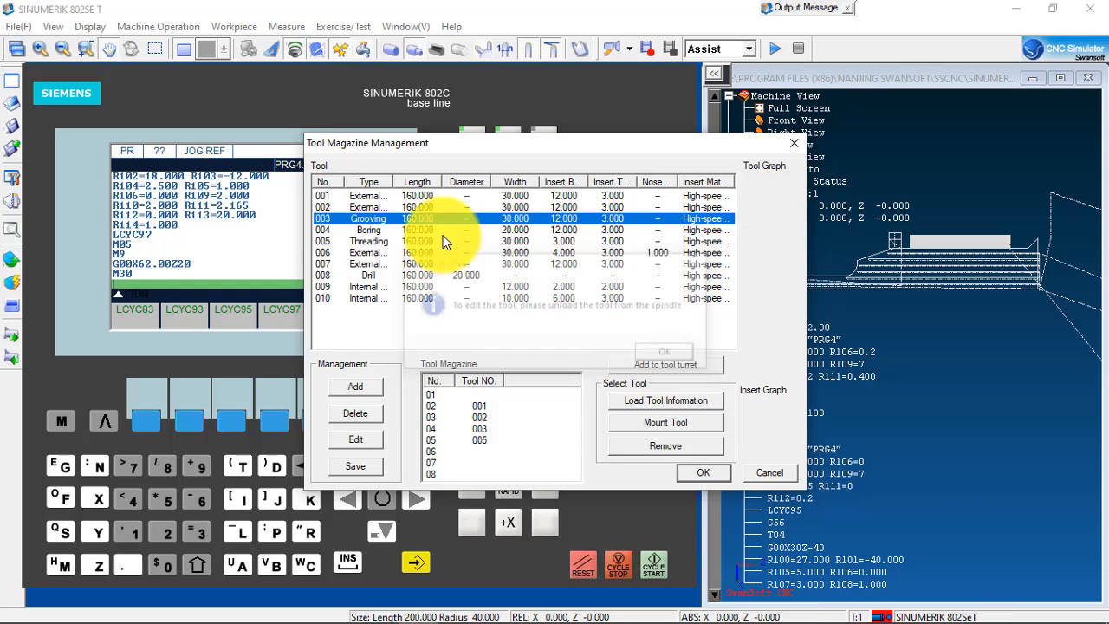
click(365, 208)
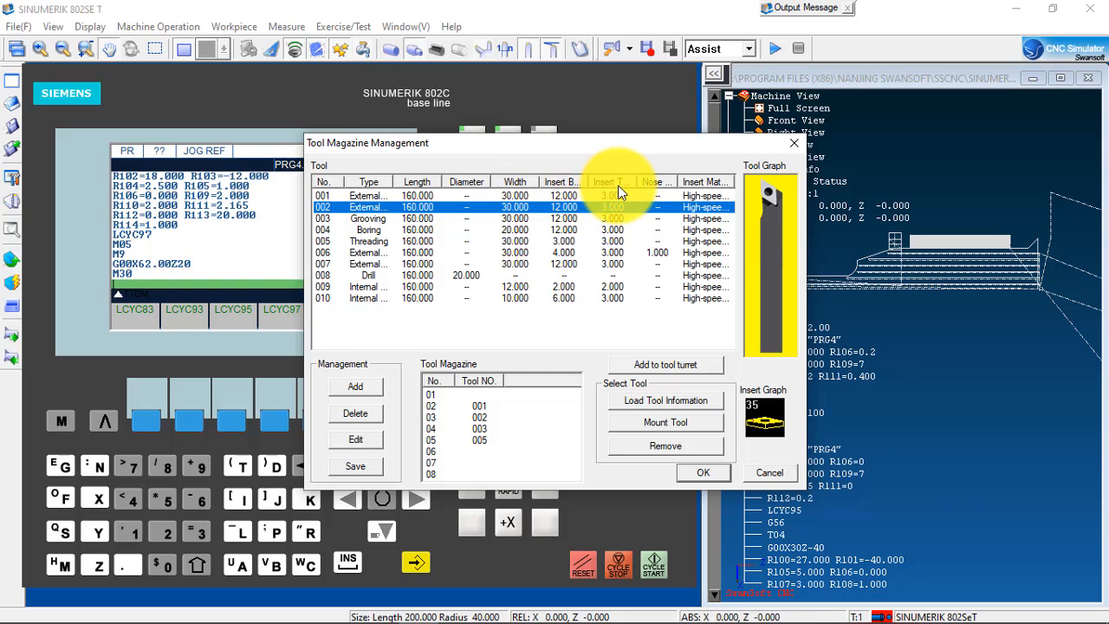
drag(636, 177, 655, 177)
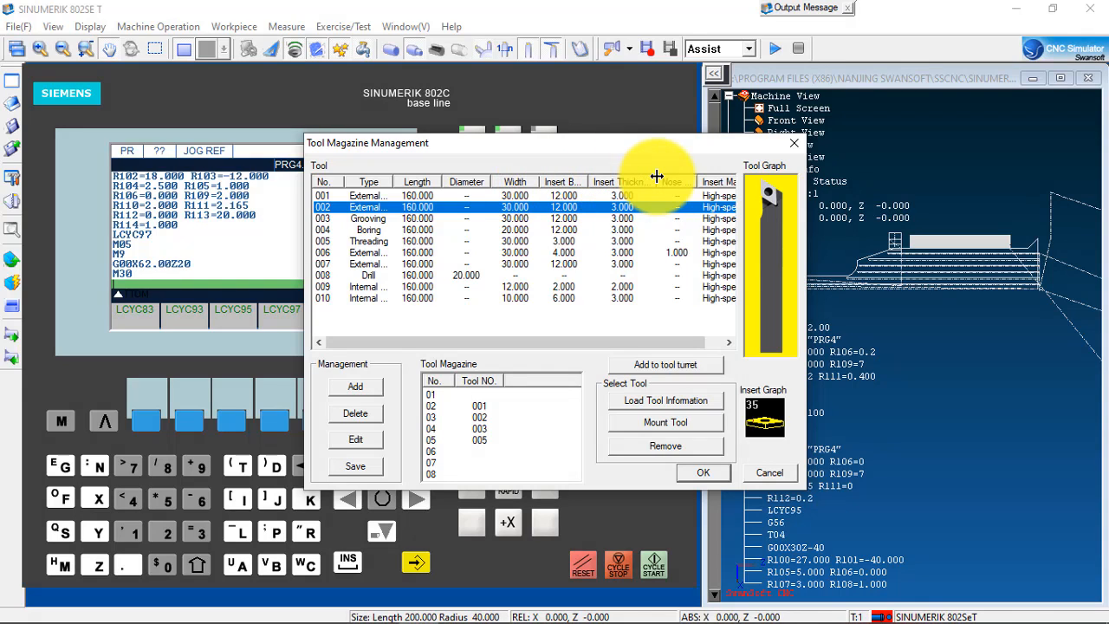
click(378, 220)
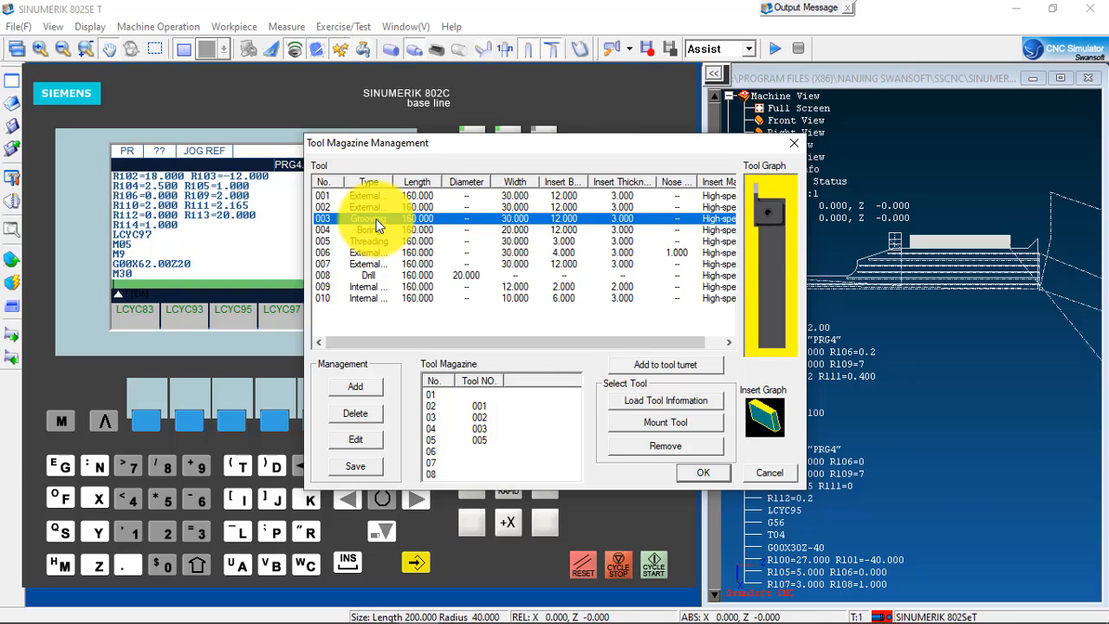
double_click(378, 224)
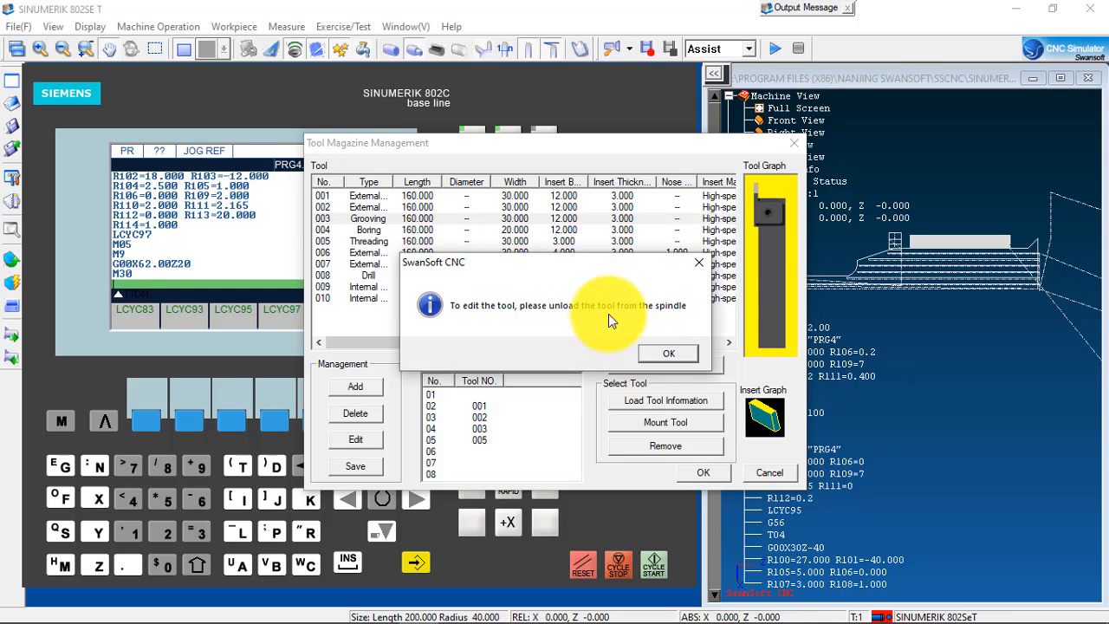
click(699, 263)
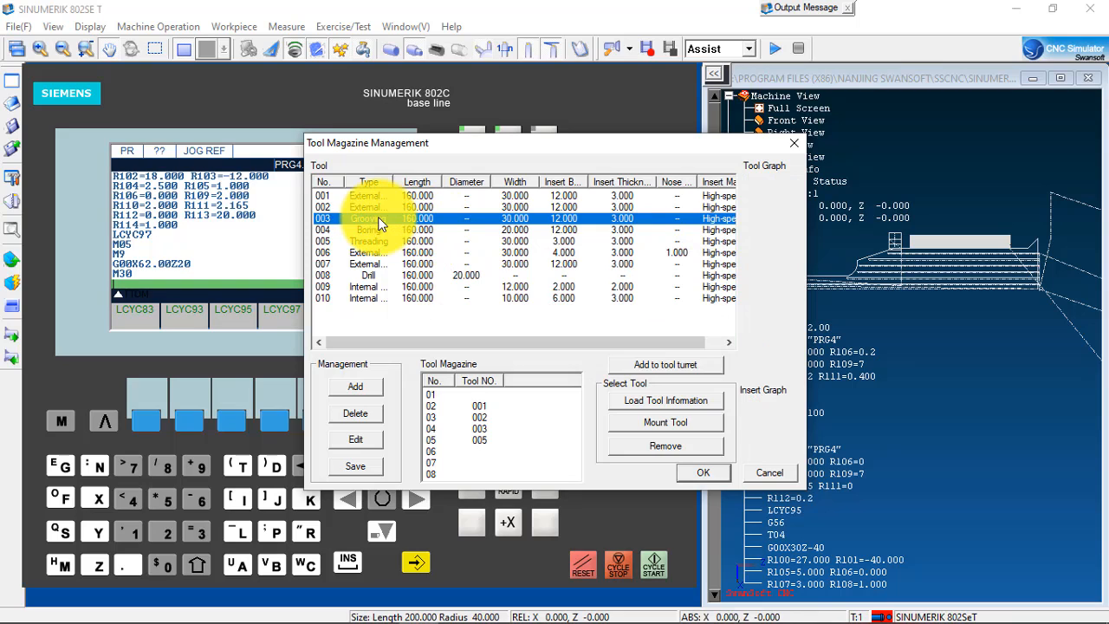
Step: Remove grooving tool 003 from Tool Station 4 of the turret
click(664, 450)
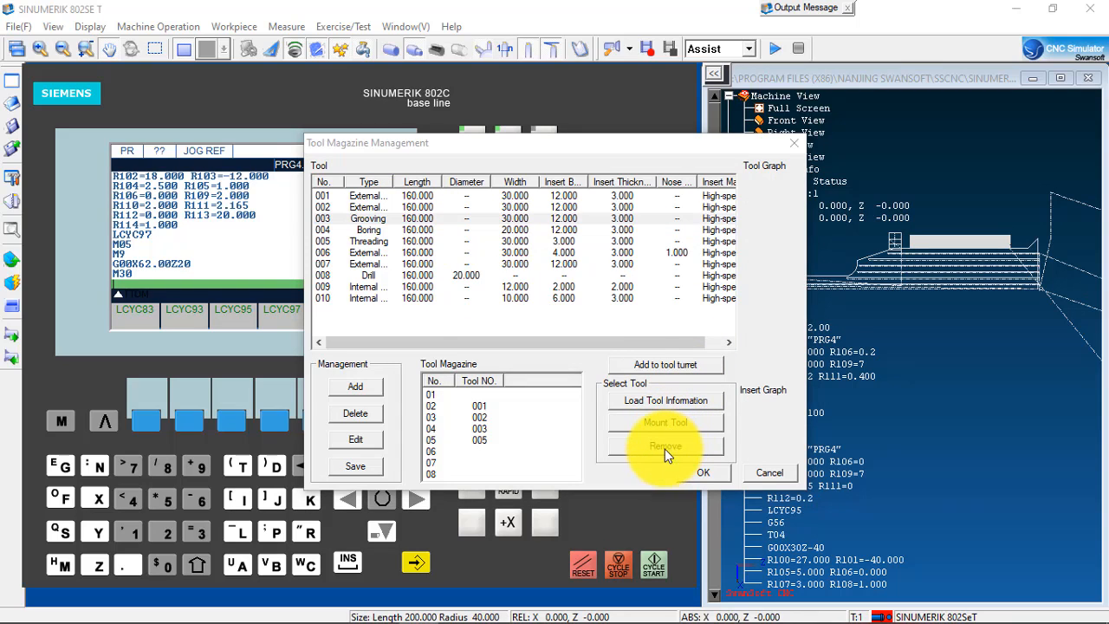
click(614, 354)
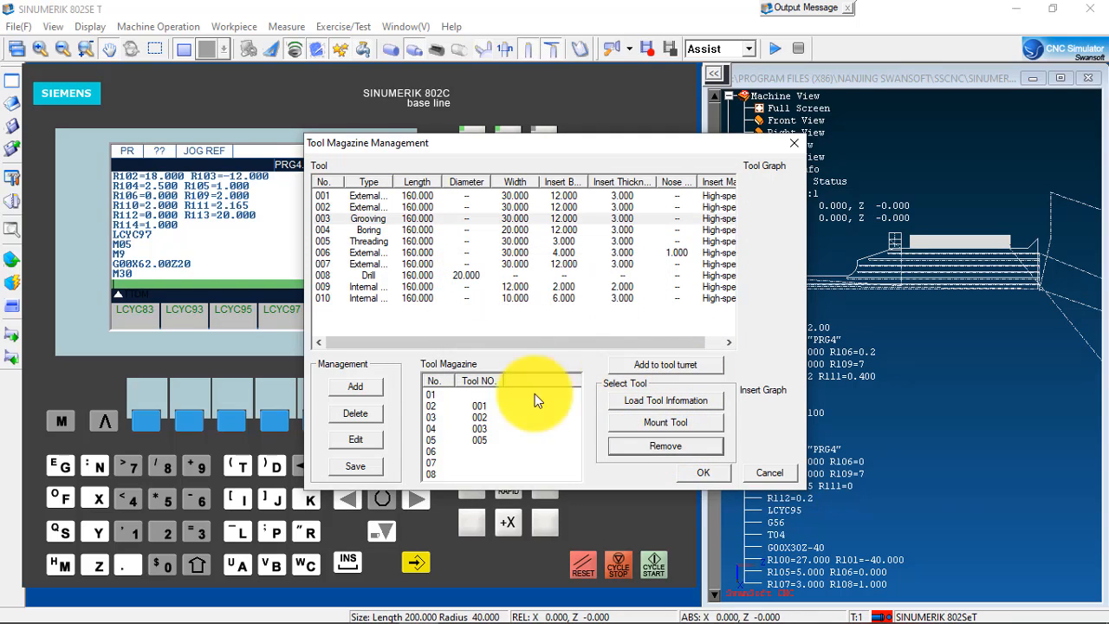
click(481, 409)
click(497, 419)
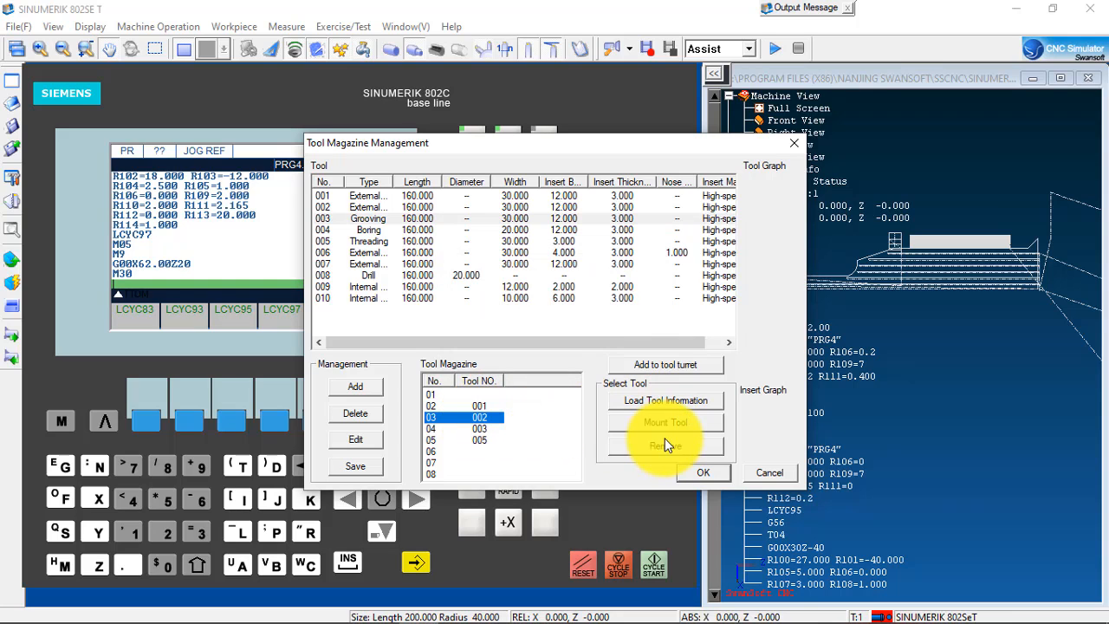
click(495, 431)
click(650, 446)
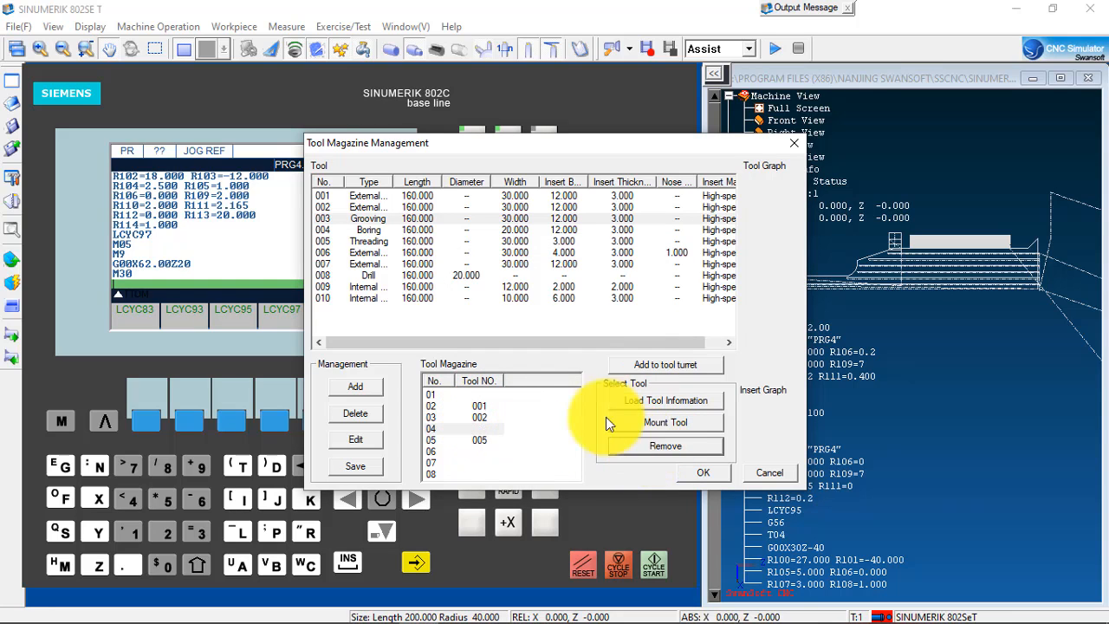
Step: Try to change the insert width of grooving tool 003, keeping the Grooving holder type, and close the editor without saving
double_click(372, 218)
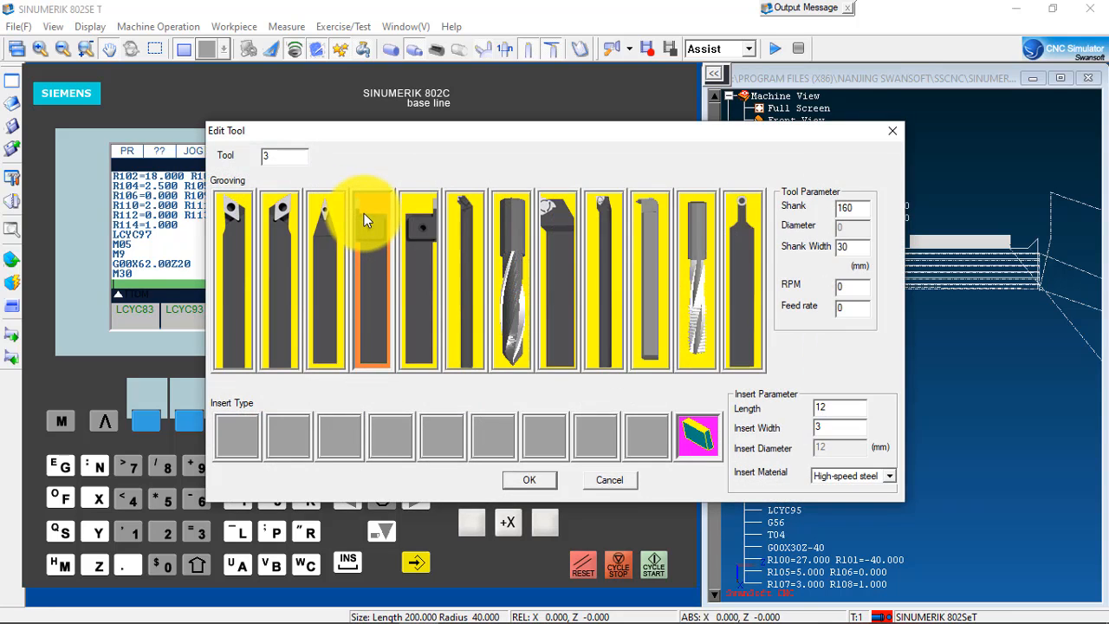
click(325, 218)
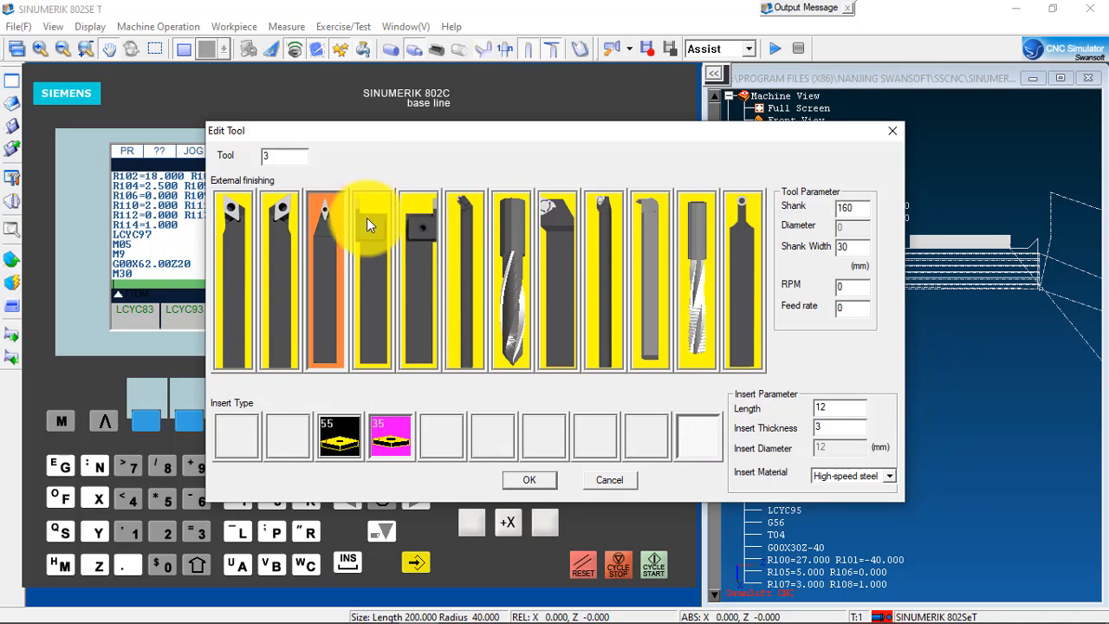
click(368, 217)
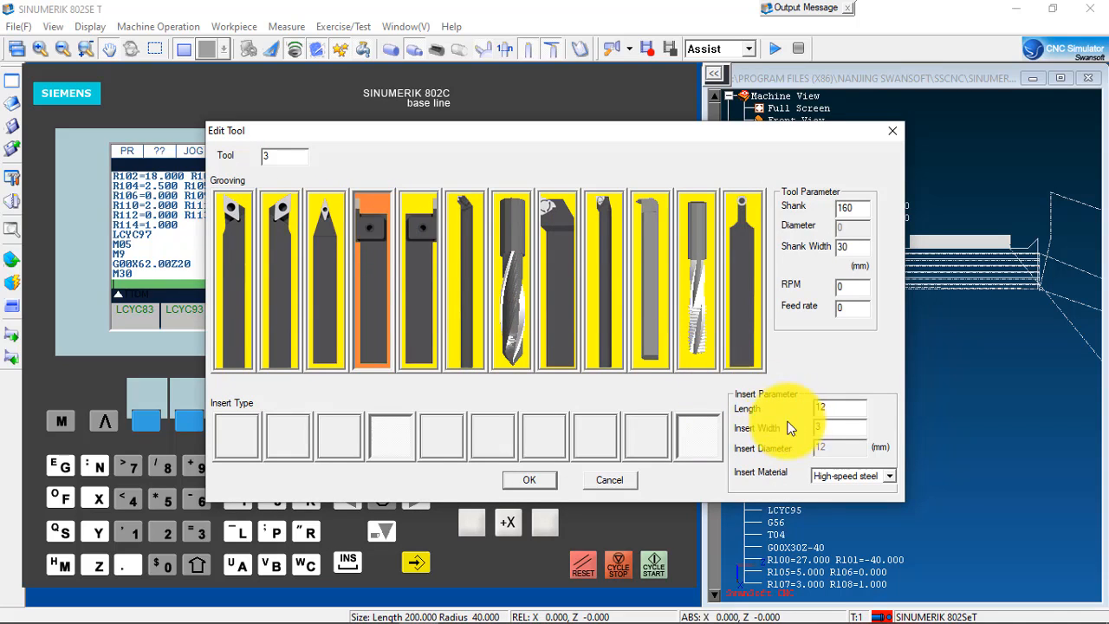
drag(821, 429, 763, 427)
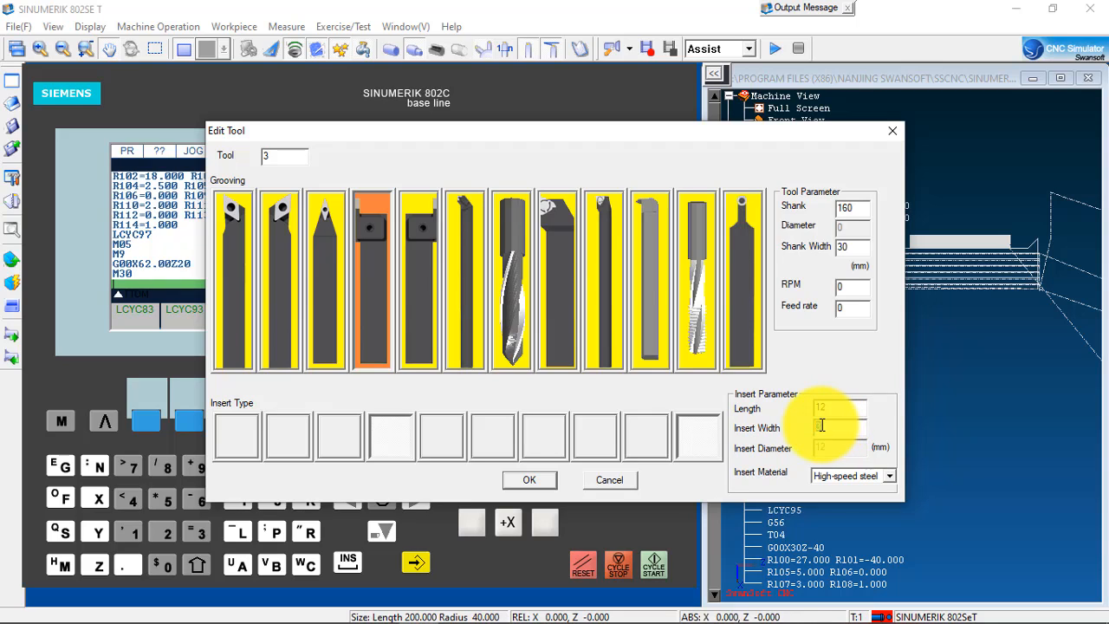
key(BackSpace)
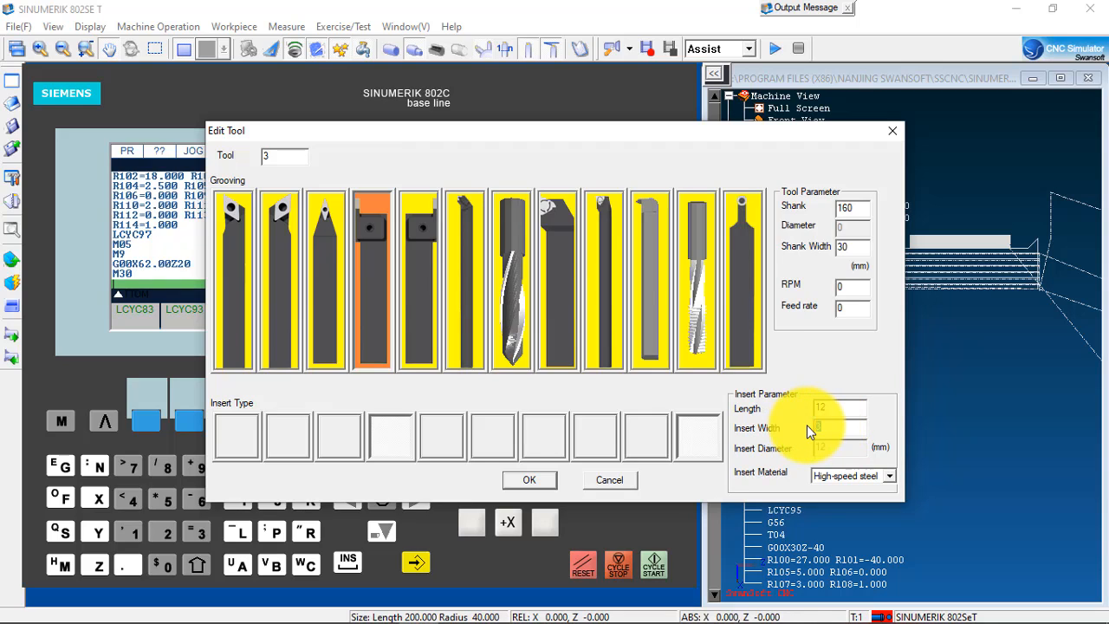
text(8)
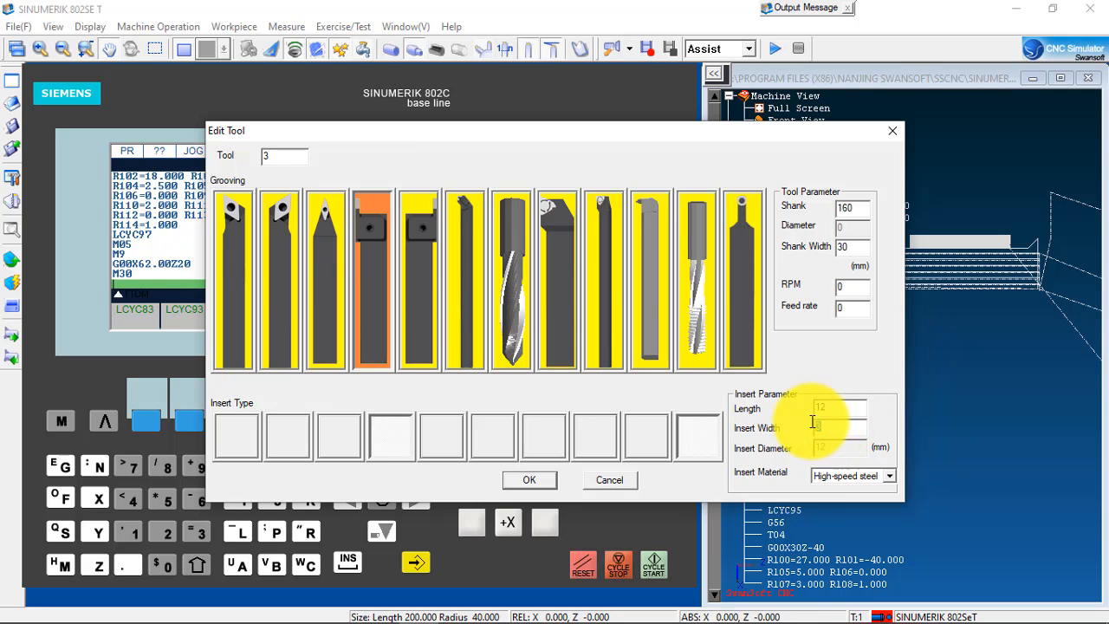
click(887, 135)
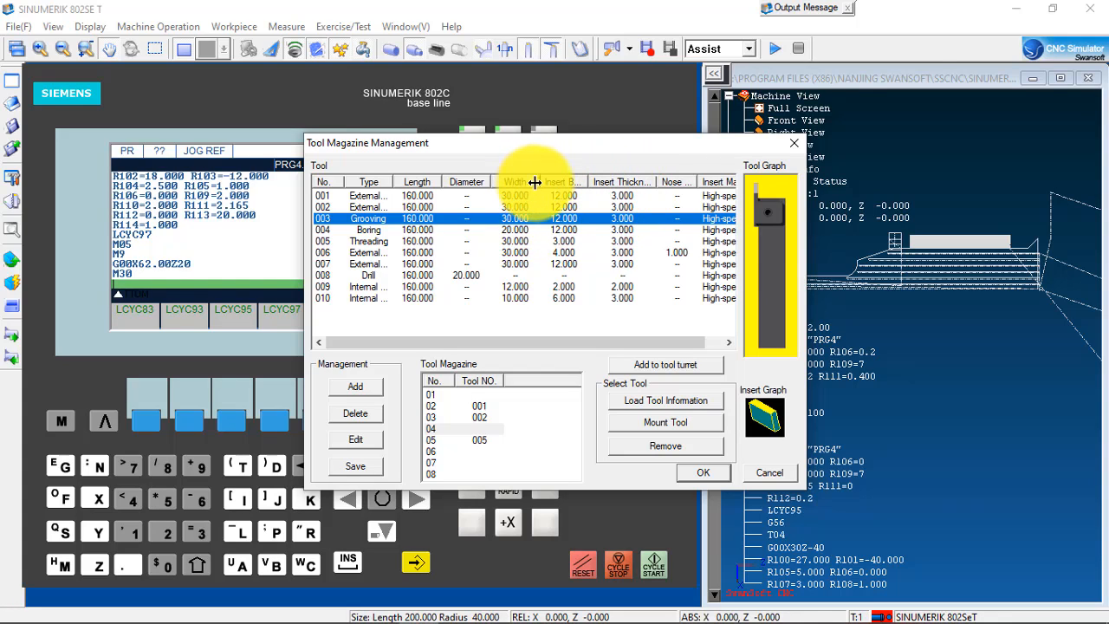
Step: Review the tool list columns and the insert width of grooving tool 003 in its editor without saving
mouse_move(542, 182)
mouse_down()
mouse_move(562, 182)
mouse_move(542, 182)
mouse_up()
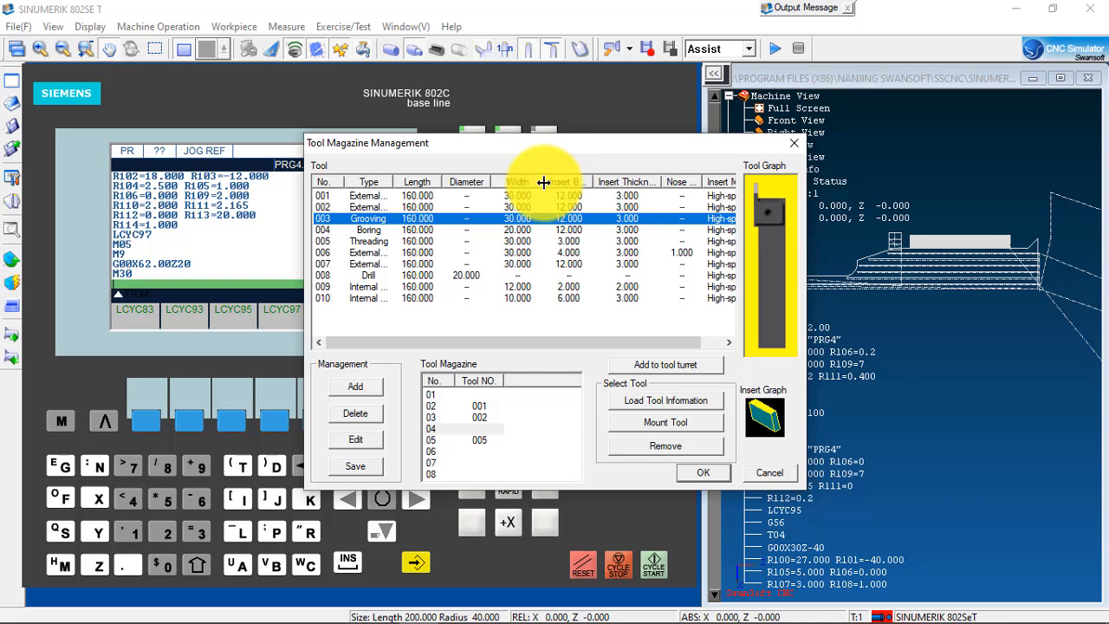
mouse_move(667, 344)
mouse_down()
mouse_move(715, 340)
mouse_move(658, 341)
mouse_up()
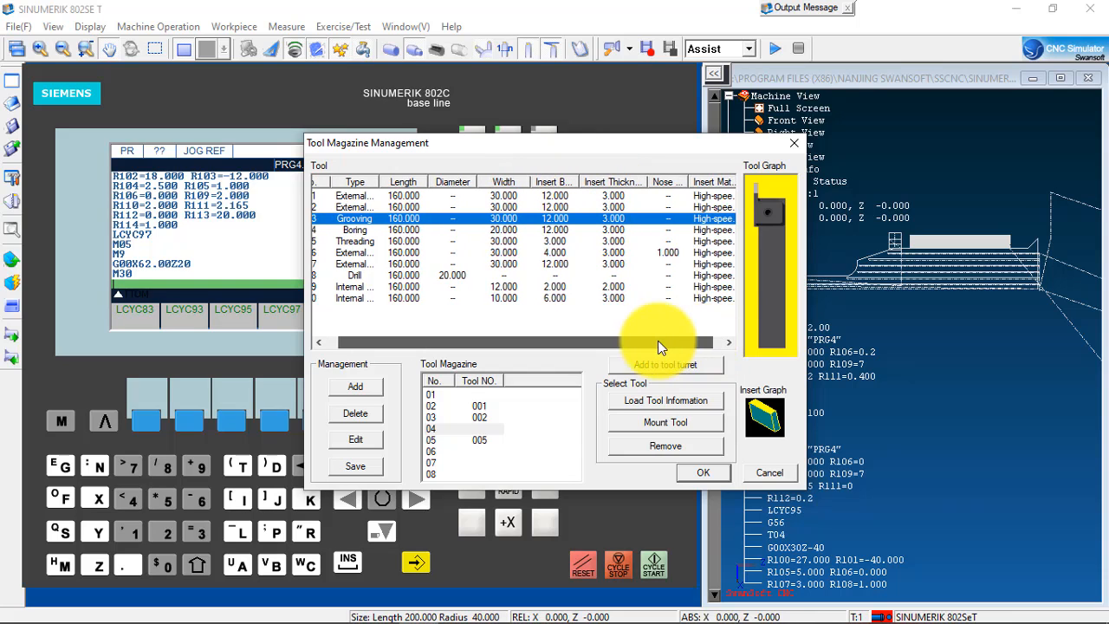
double_click(379, 217)
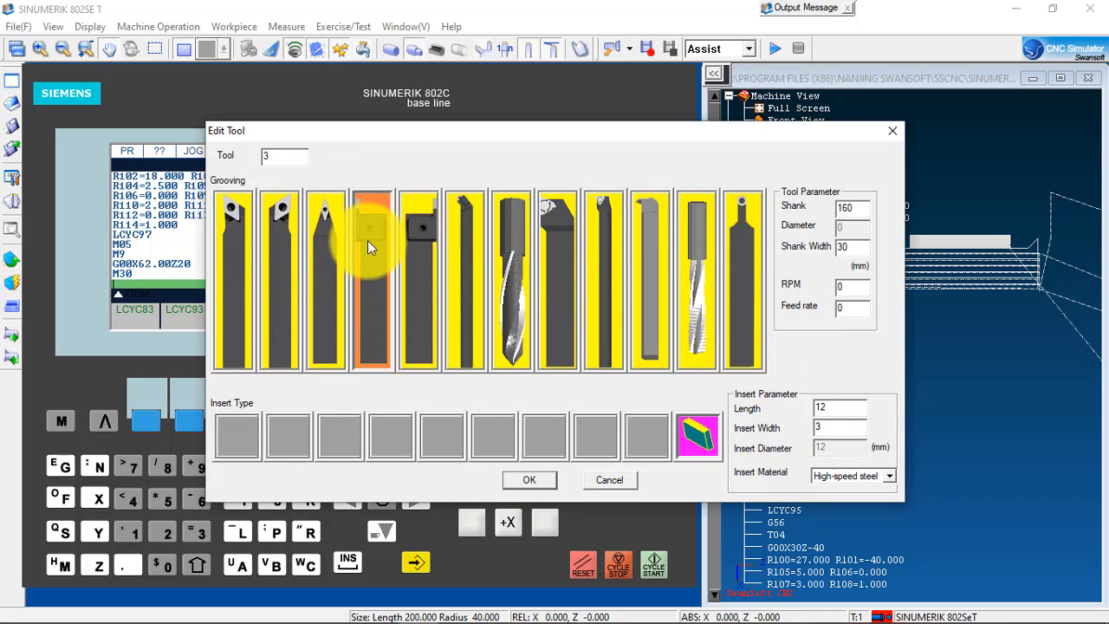
click(424, 232)
click(373, 231)
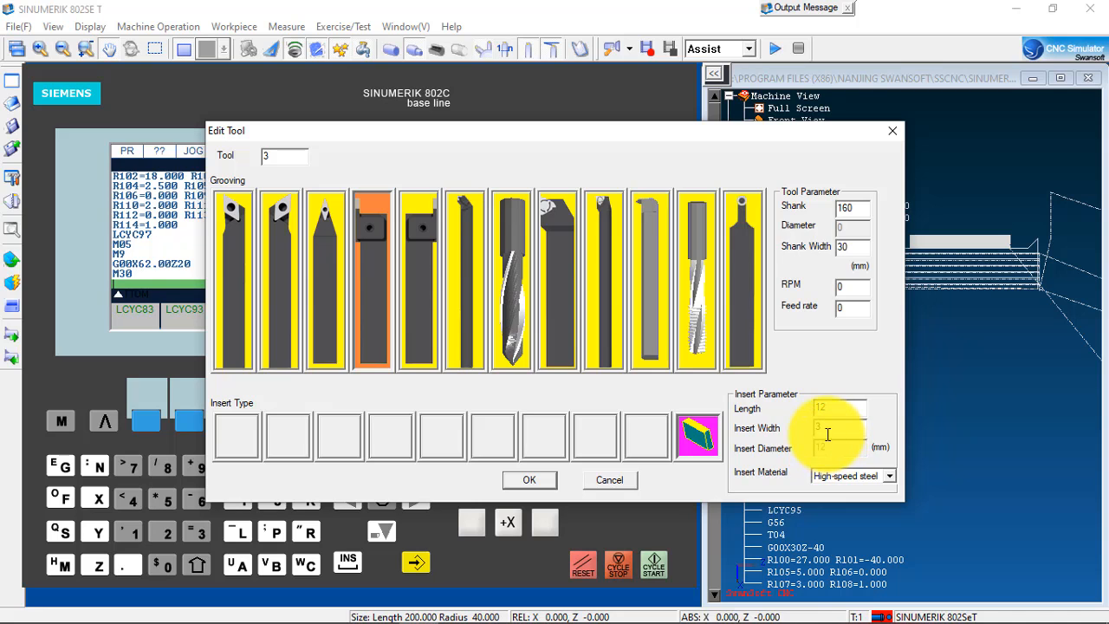
drag(827, 430, 808, 429)
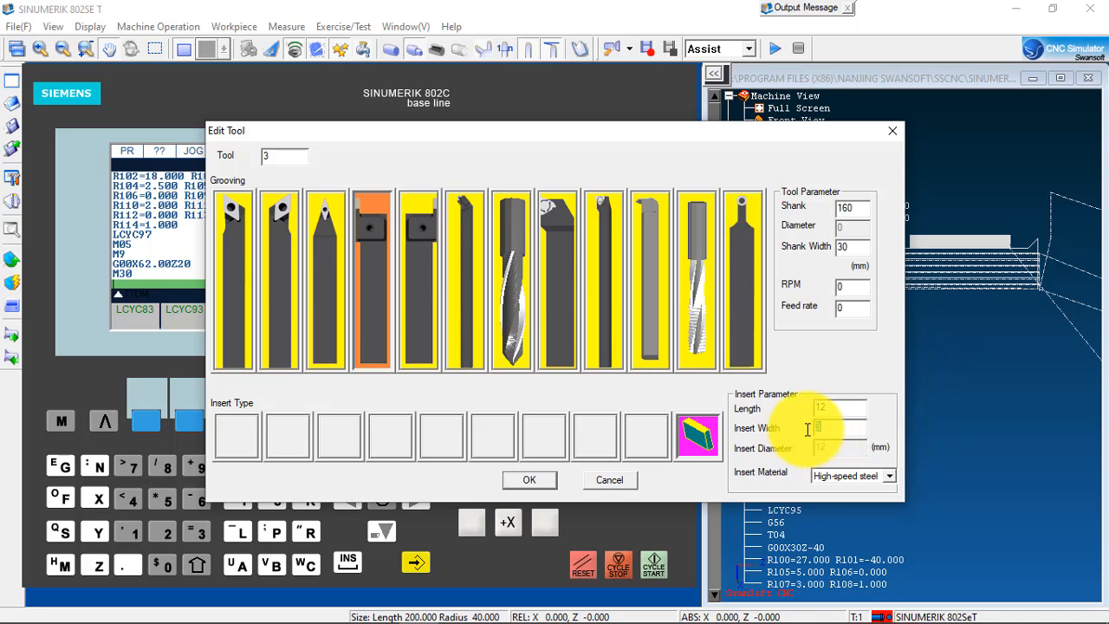
click(889, 132)
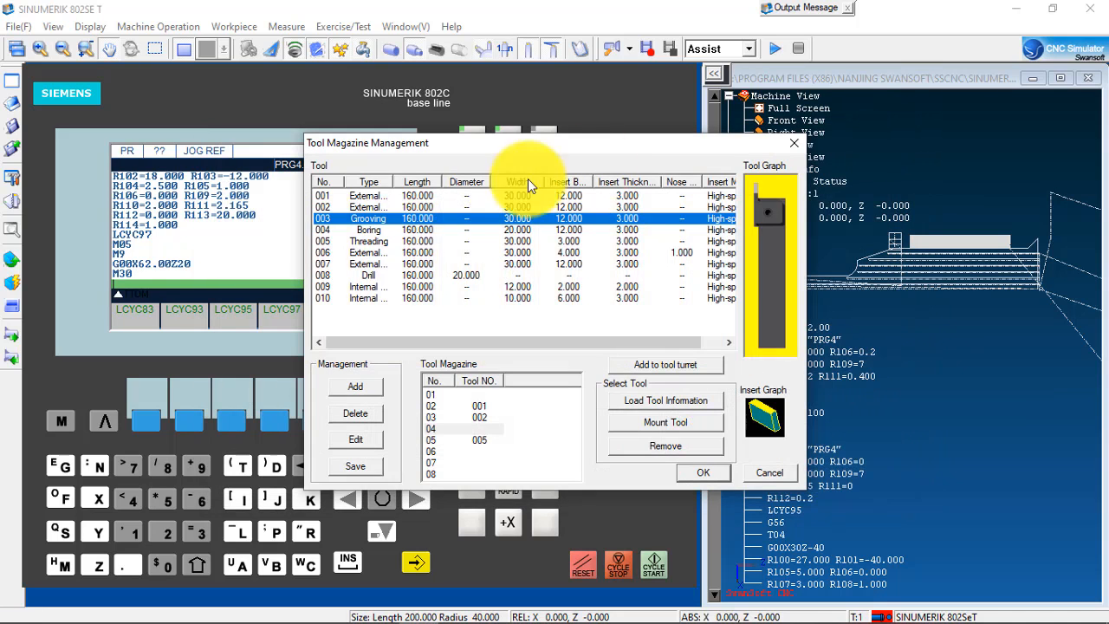
Step: Add grooving tool 003 back to Tool Station 4 of the turret and confirm the tool magazine
click(693, 364)
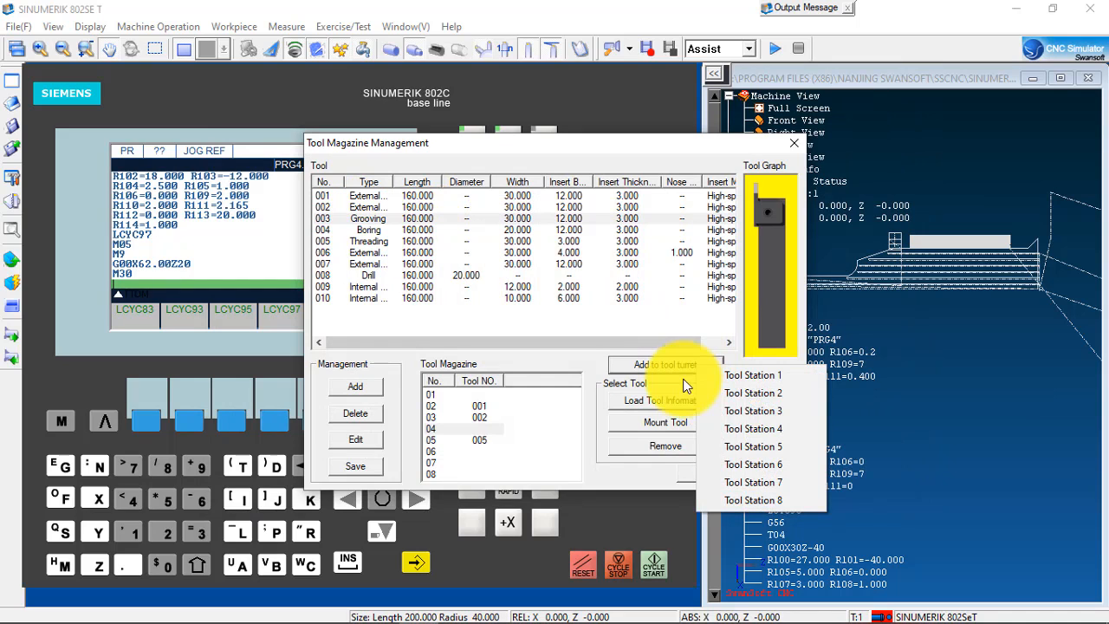
click(752, 425)
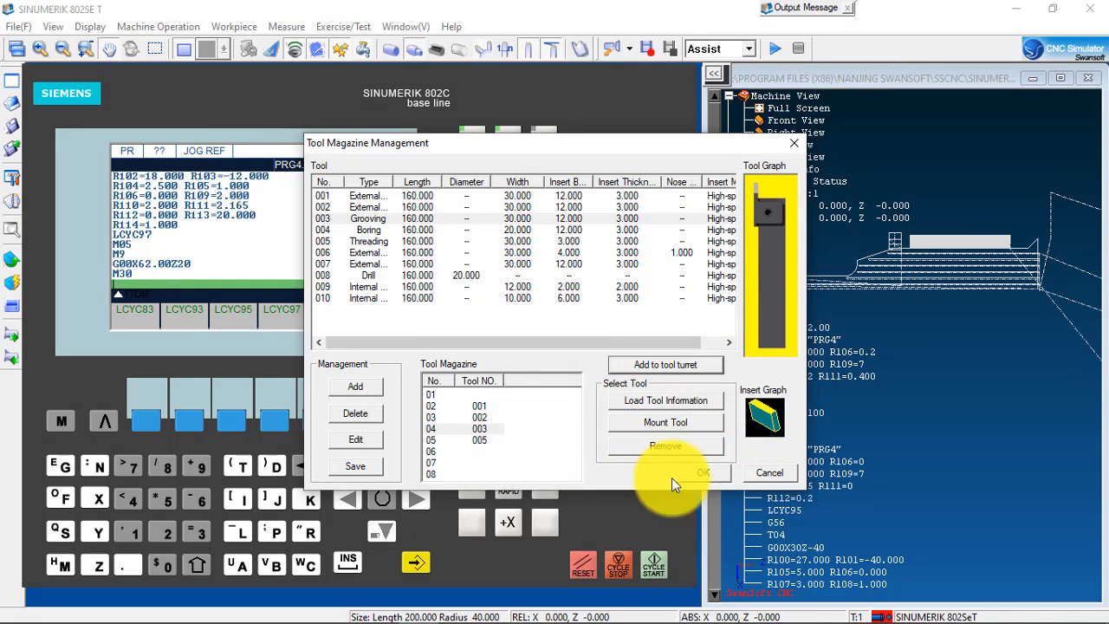
click(702, 473)
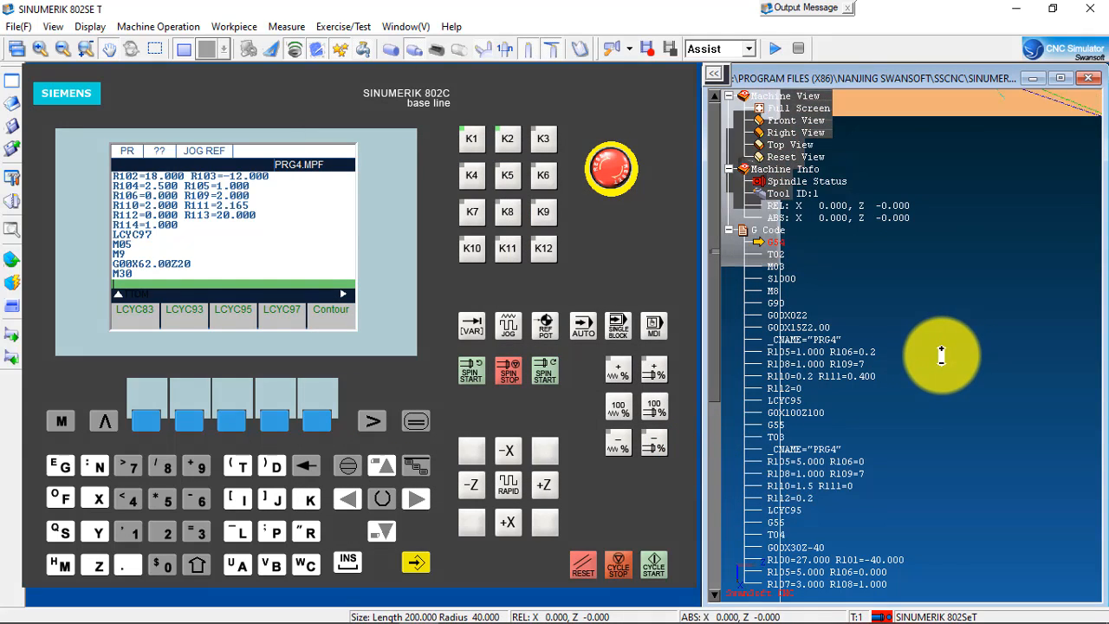
Step: Open the workpiece stock size setup and look up the required diameter and length in the note of the Word jobsheet
scroll(955, 195, up, 8)
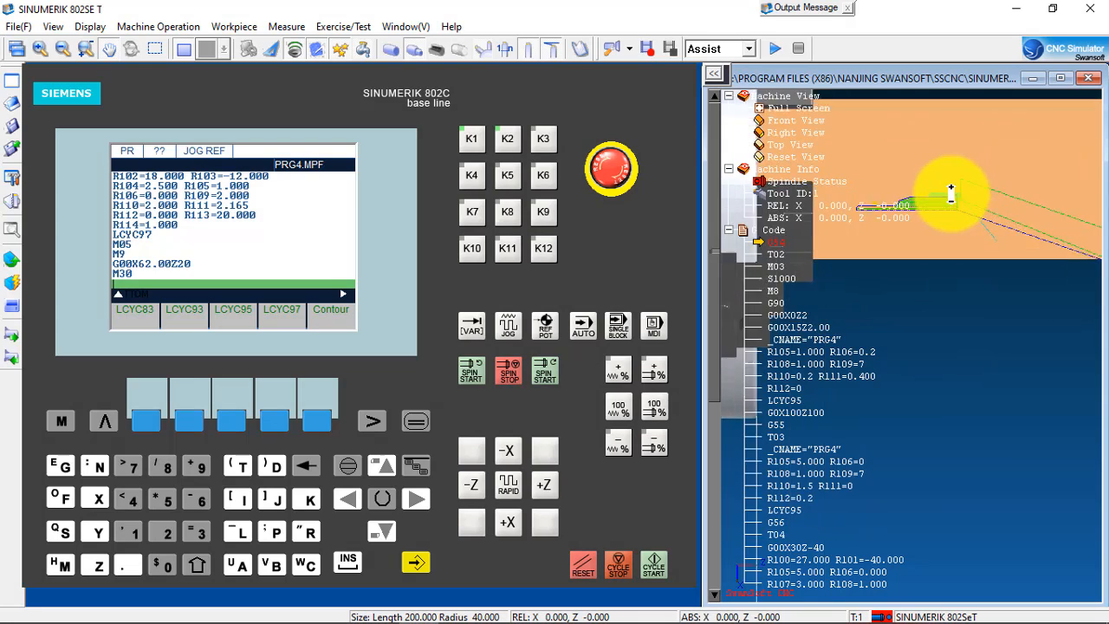
scroll(941, 217, up, 2)
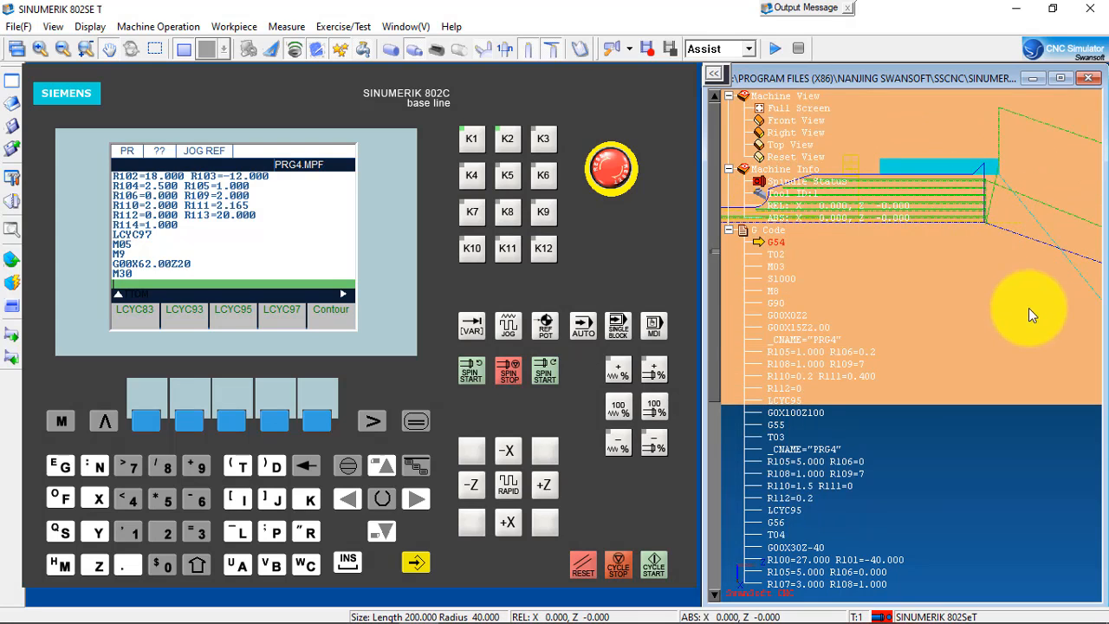
drag(1036, 327, 1082, 408)
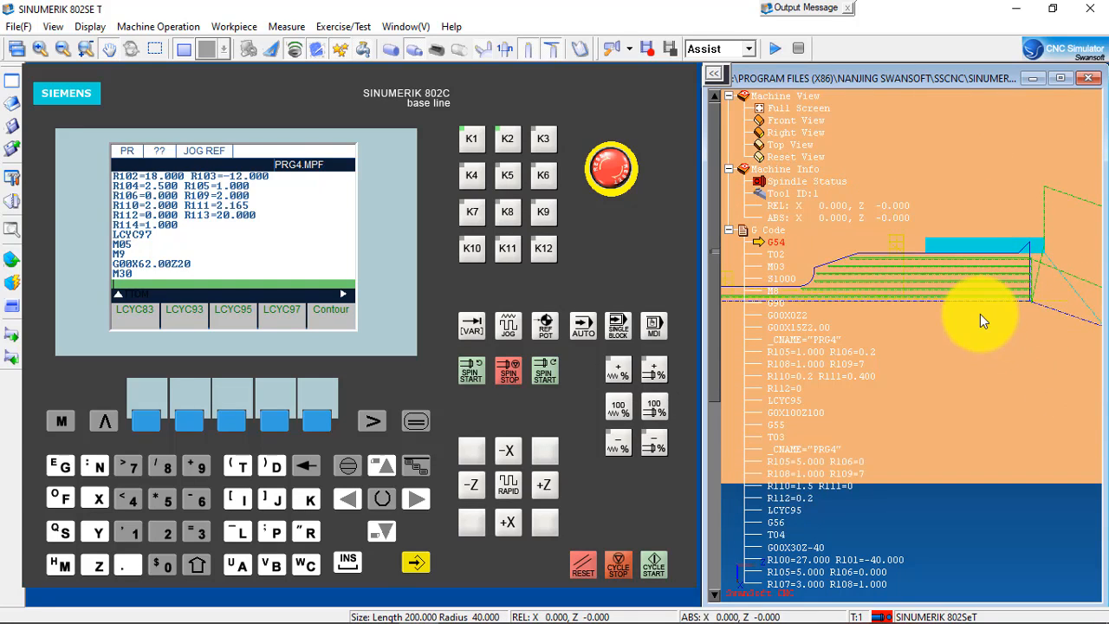
click(238, 26)
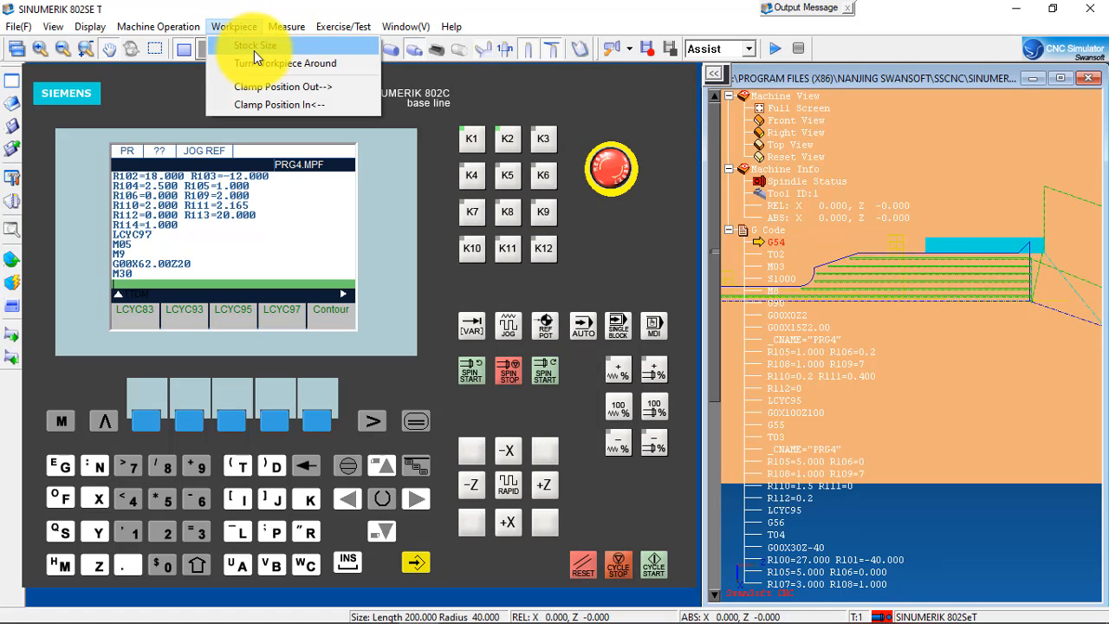
click(272, 45)
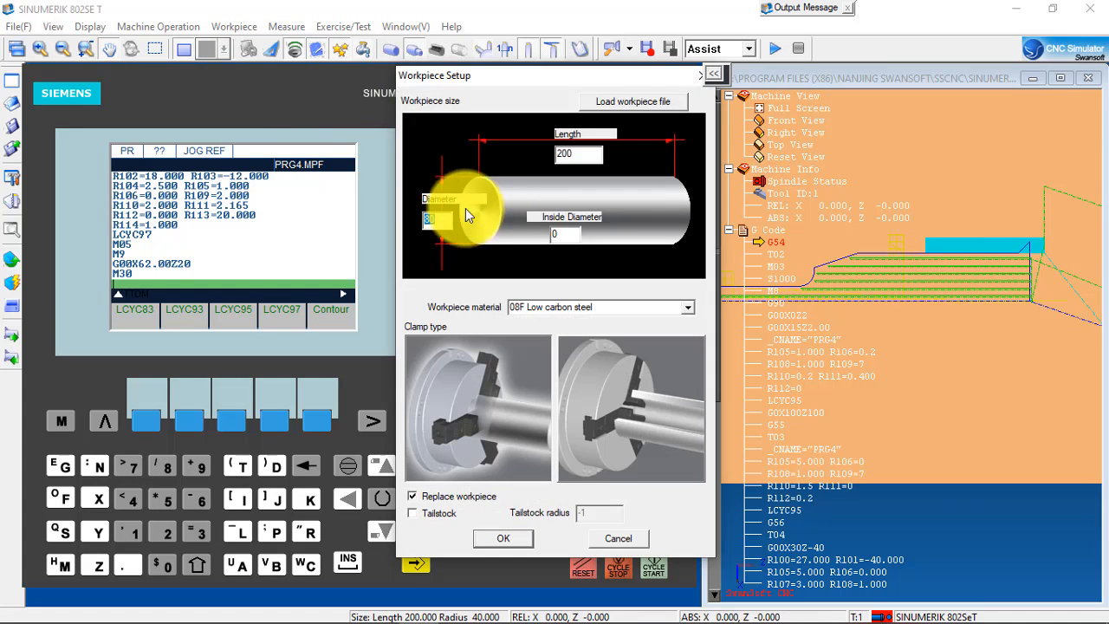
click(432, 221)
mouse_move(351, 605)
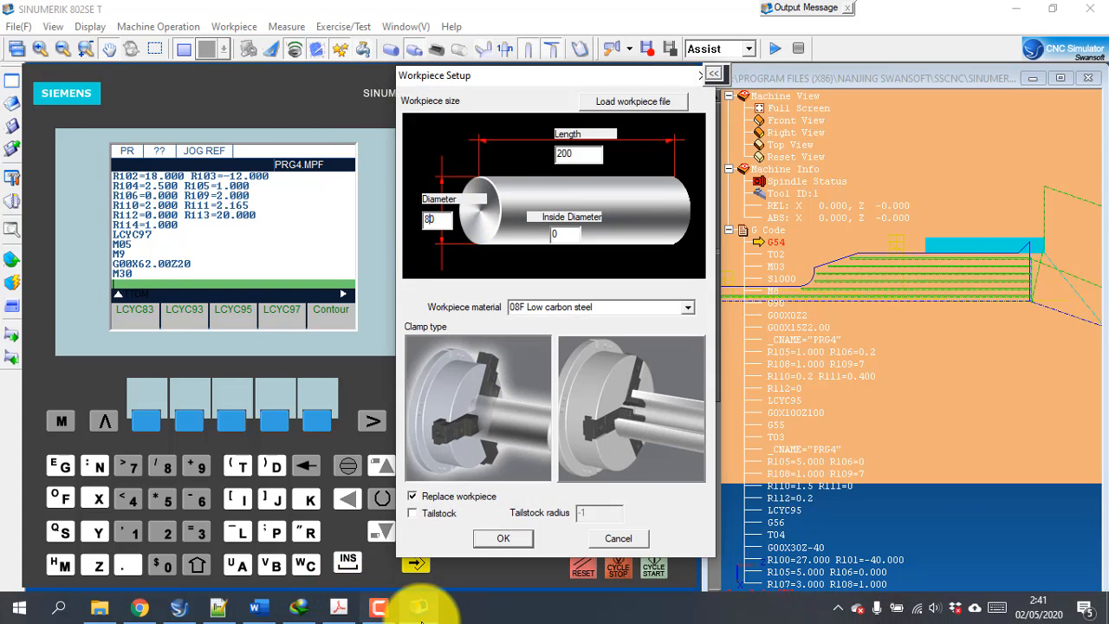
click(260, 613)
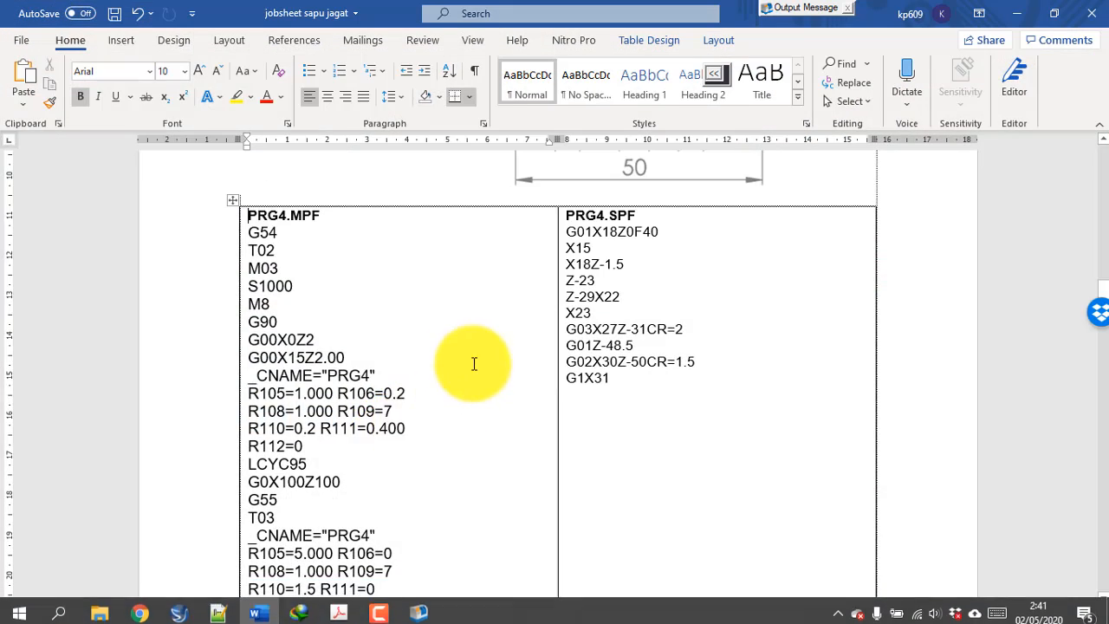
scroll(464, 364, up, 5)
mouse_move(1104, 283)
mouse_down()
mouse_move(1099, 153)
mouse_move(1097, 188)
mouse_up()
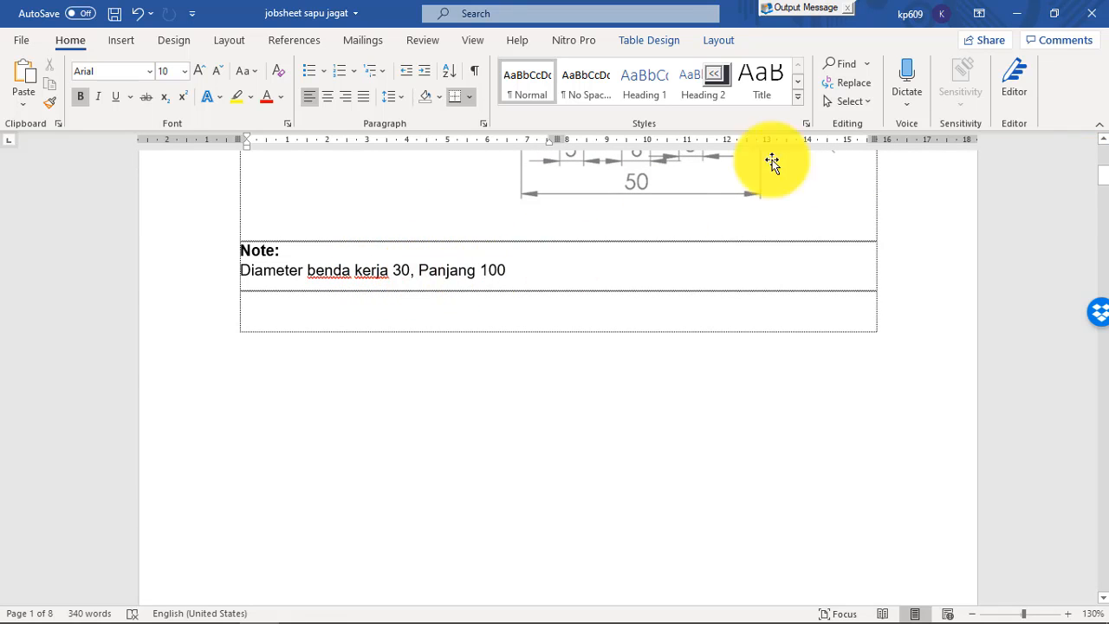
Step: Return to the simulator, set the workpiece stock to diameter 30 and length 100, and confirm the setup
click(1015, 13)
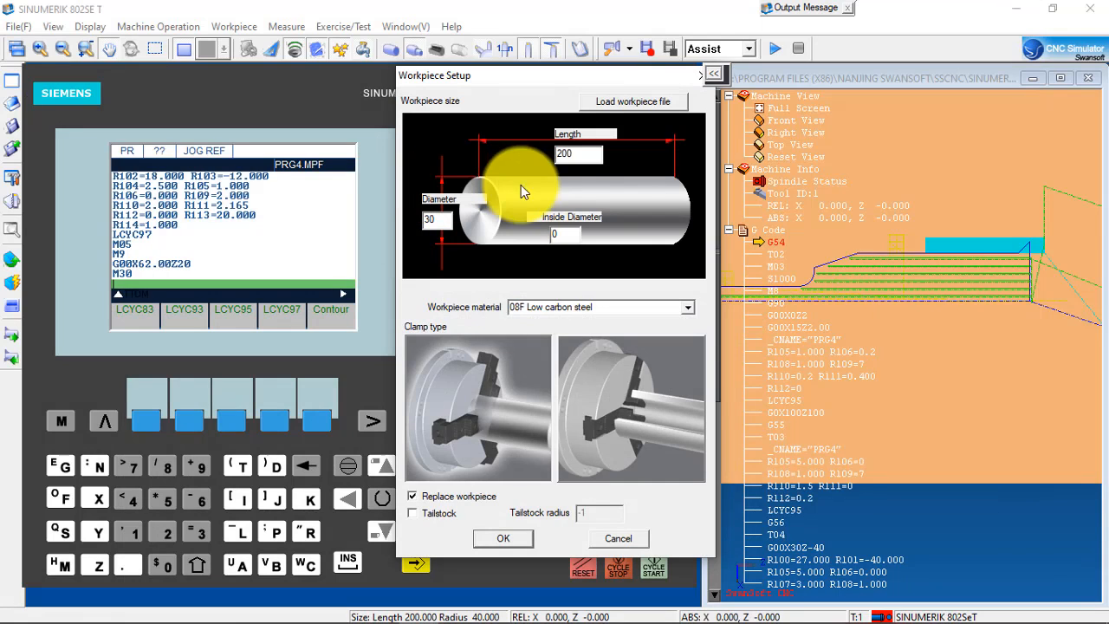
double_click(563, 151)
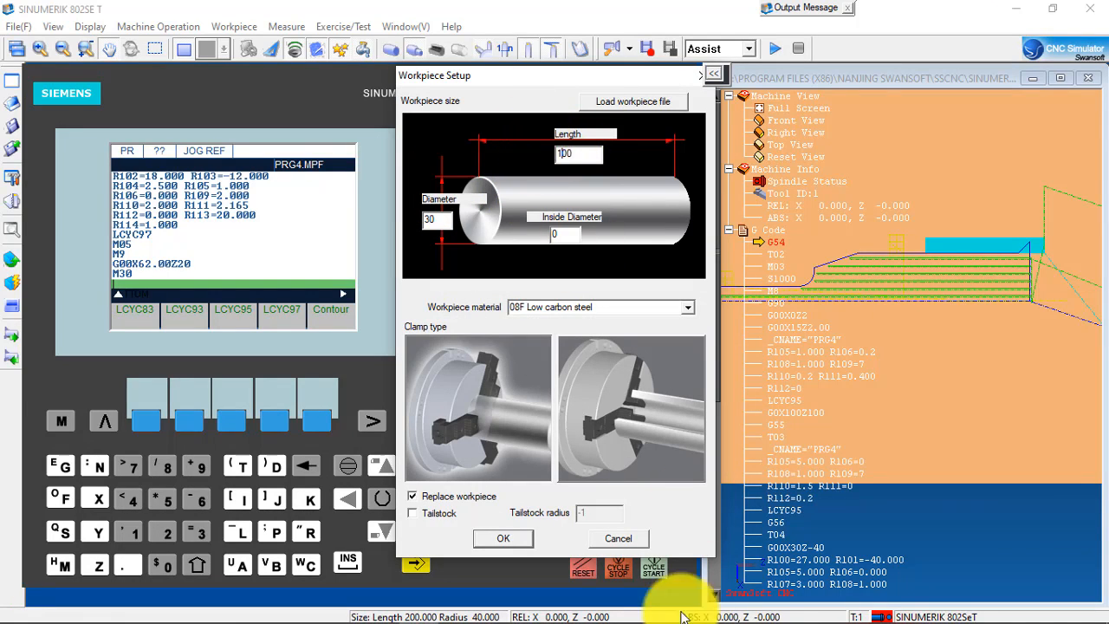
click(505, 539)
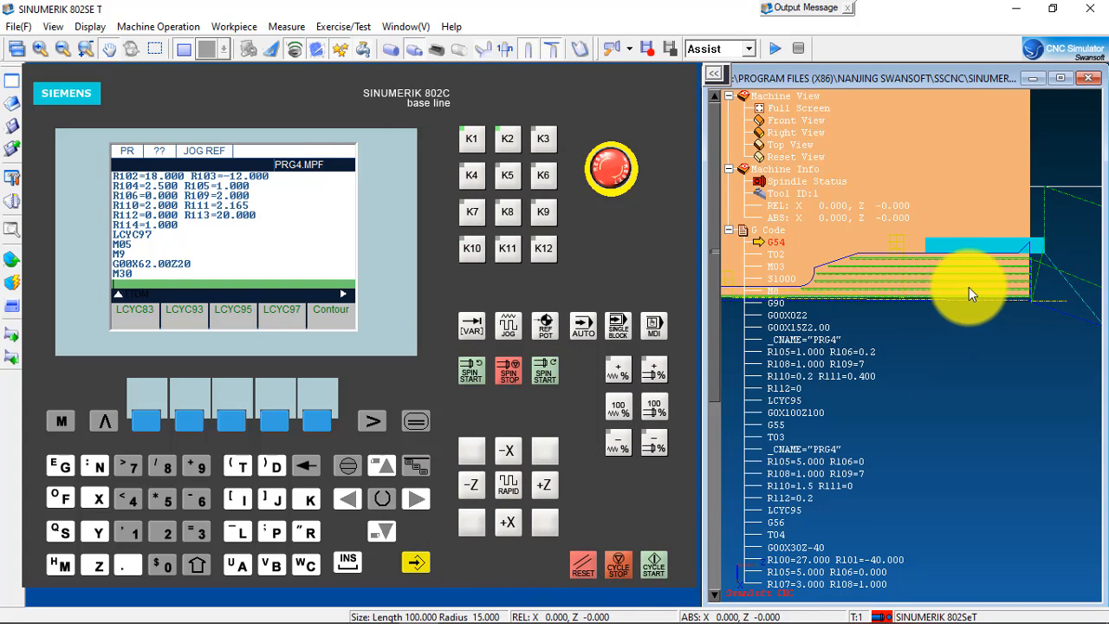
Step: Examine the PRG4 toolpaths against the resized workpiece stock and return the control to its main menu
scroll(979, 262, up, 2)
scroll(939, 270, down, 3)
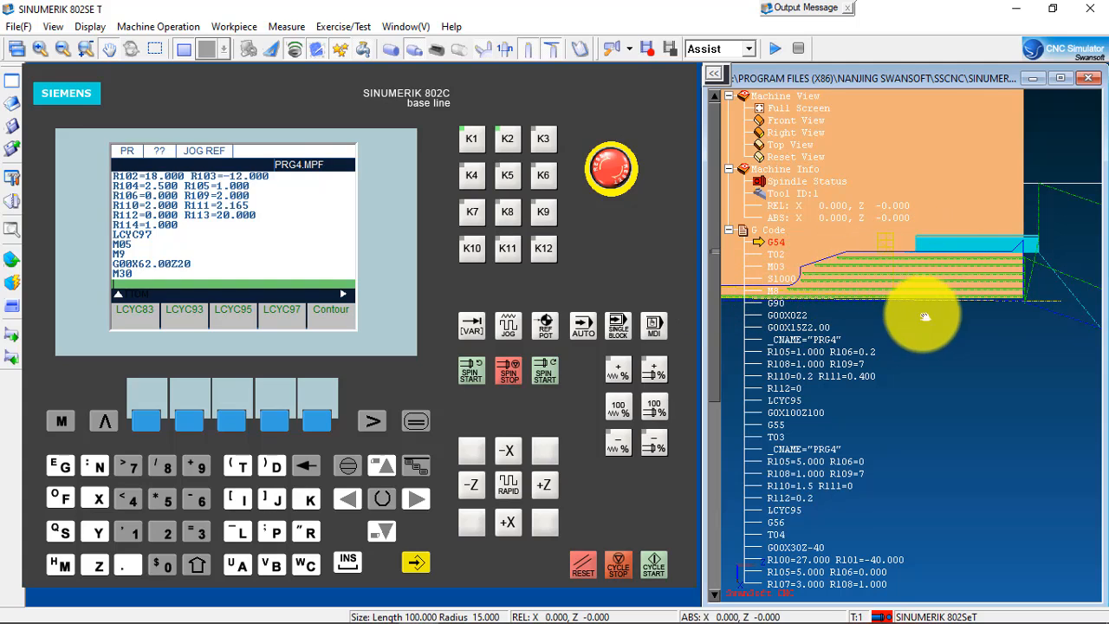
drag(925, 317, 977, 314)
scroll(930, 308, up, 6)
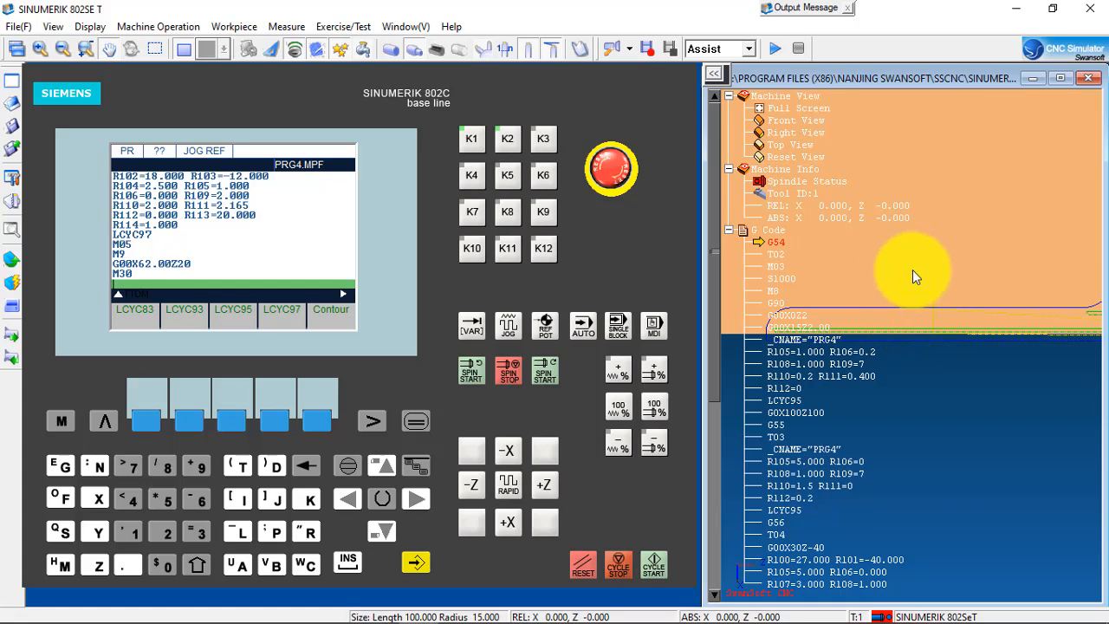
drag(1007, 323, 956, 302)
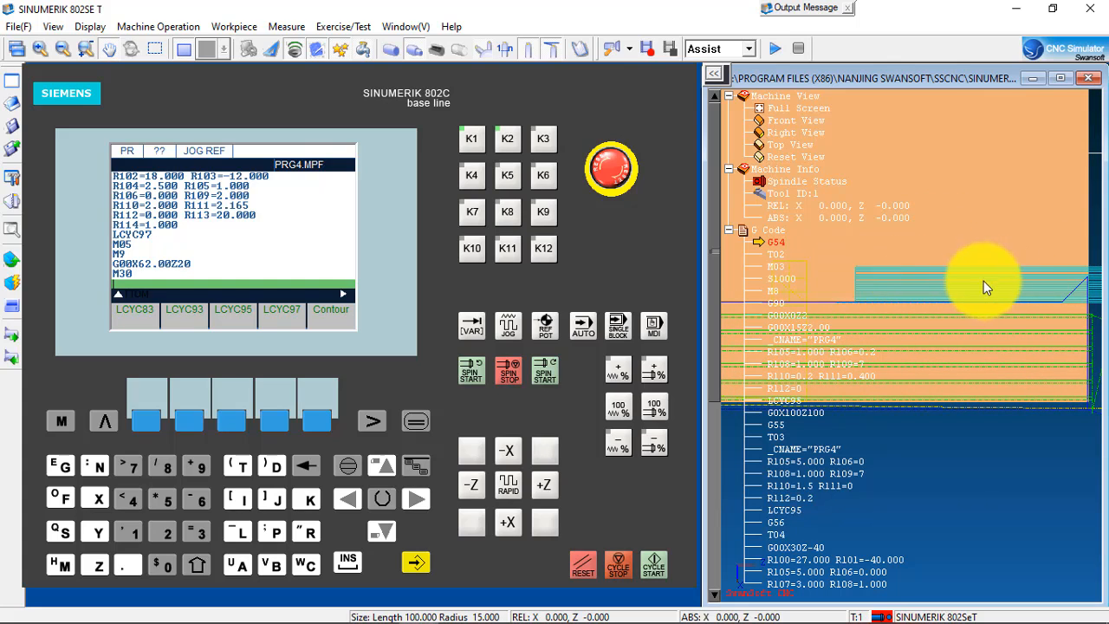
drag(1045, 302, 1078, 310)
mouse_move(941, 304)
mouse_down()
mouse_move(964, 310)
mouse_move(885, 314)
mouse_move(910, 329)
mouse_move(924, 314)
mouse_up()
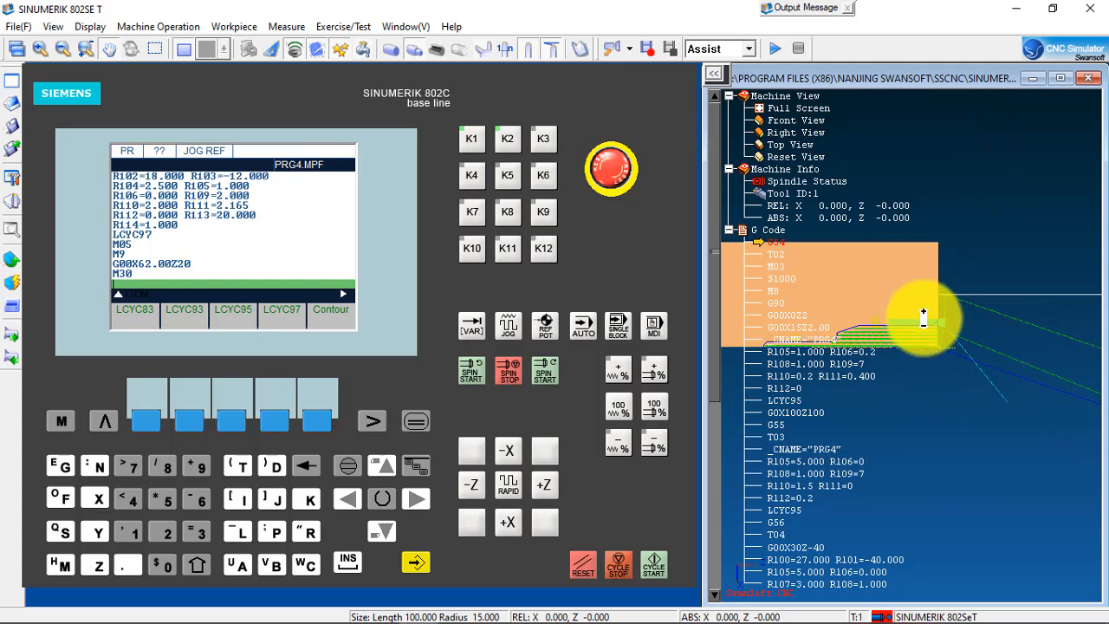
drag(999, 382, 915, 322)
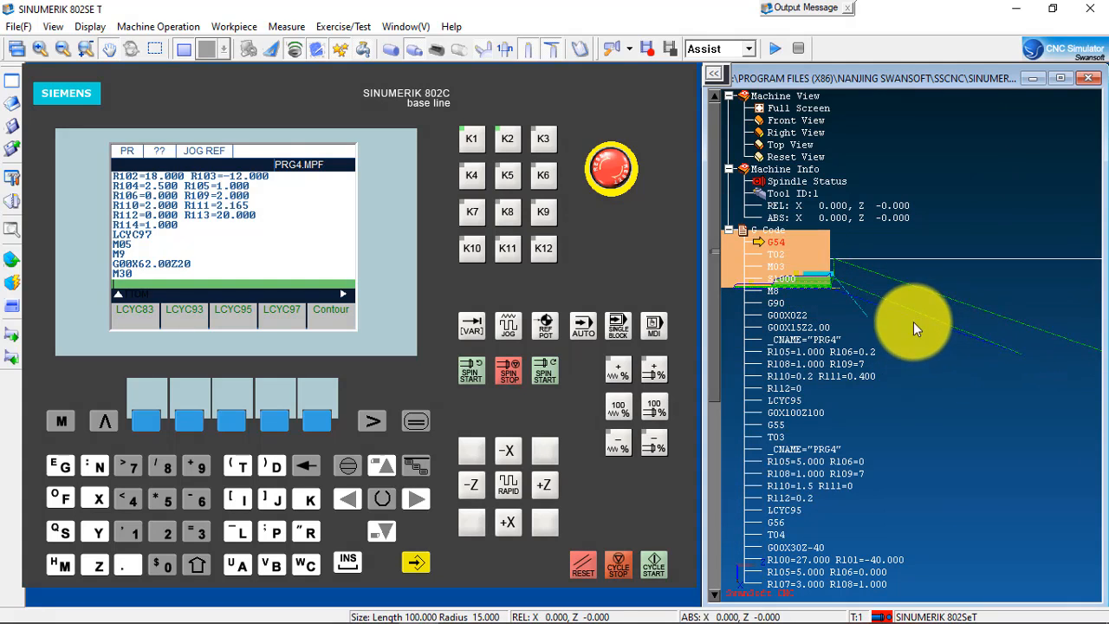
drag(1032, 386, 937, 327)
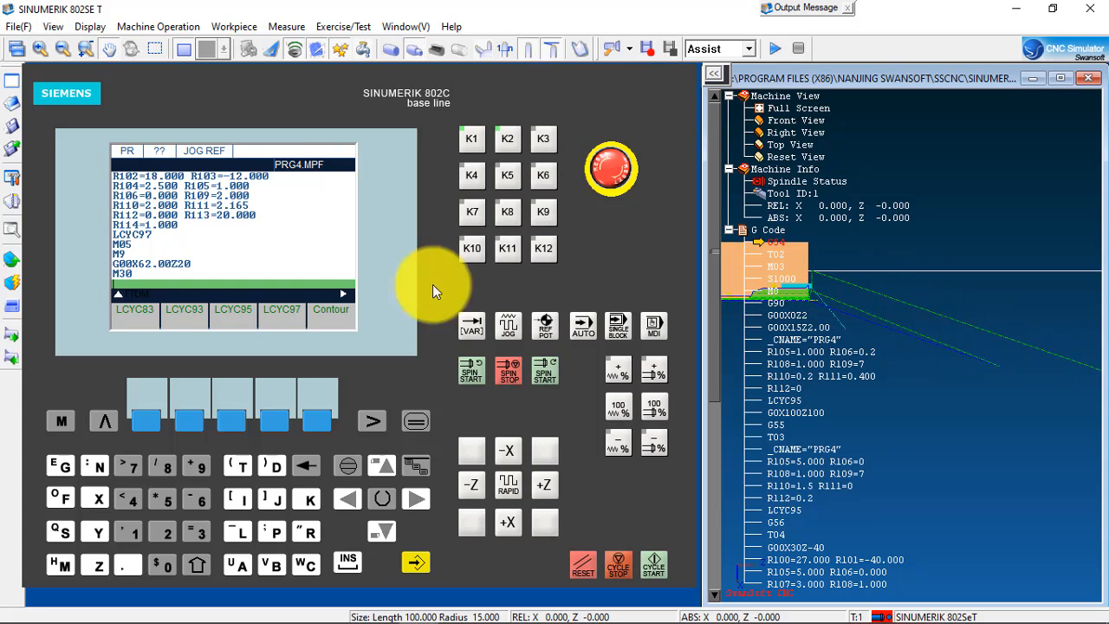
click(416, 420)
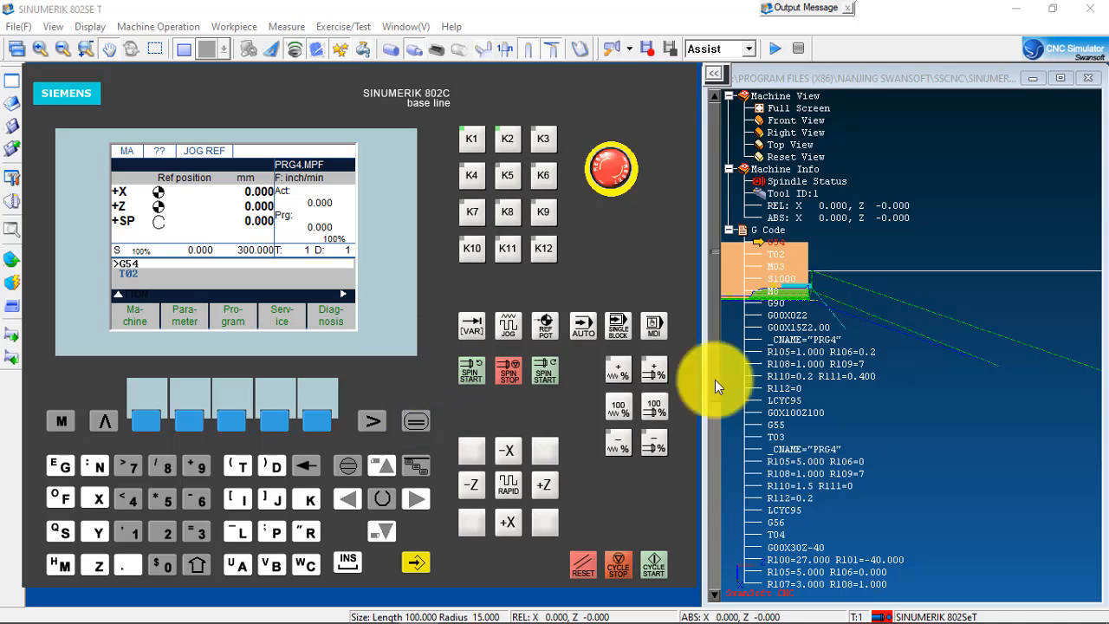
drag(958, 389, 996, 398)
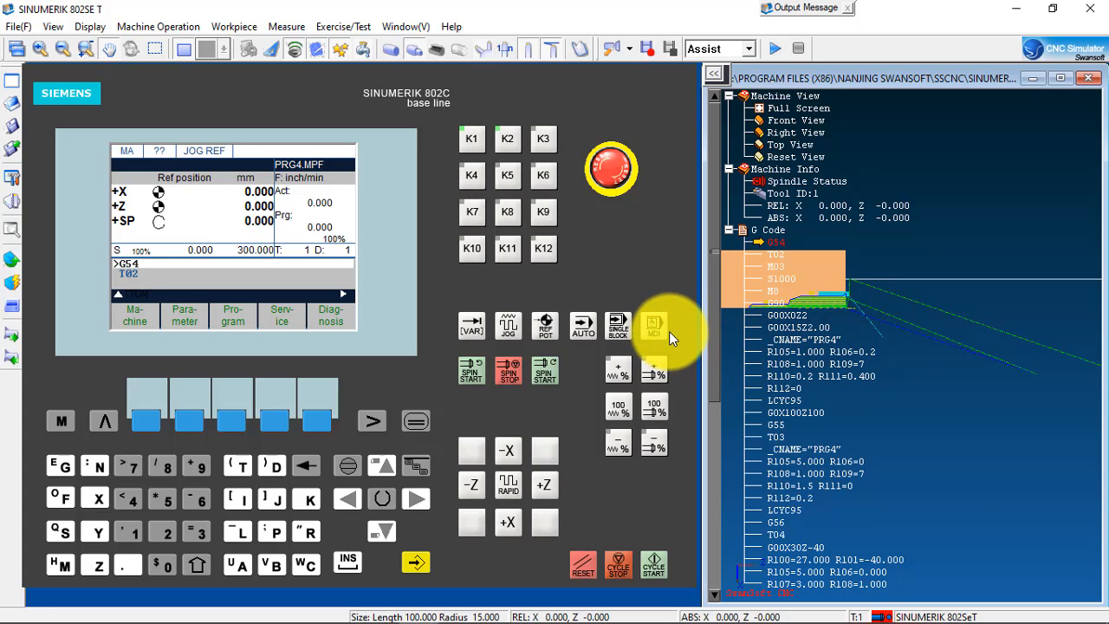
Step: Switch to the text editor, reload PRG4.MPF and check which tool each work offset from G54 to G57 belongs to
mouse_move(210, 606)
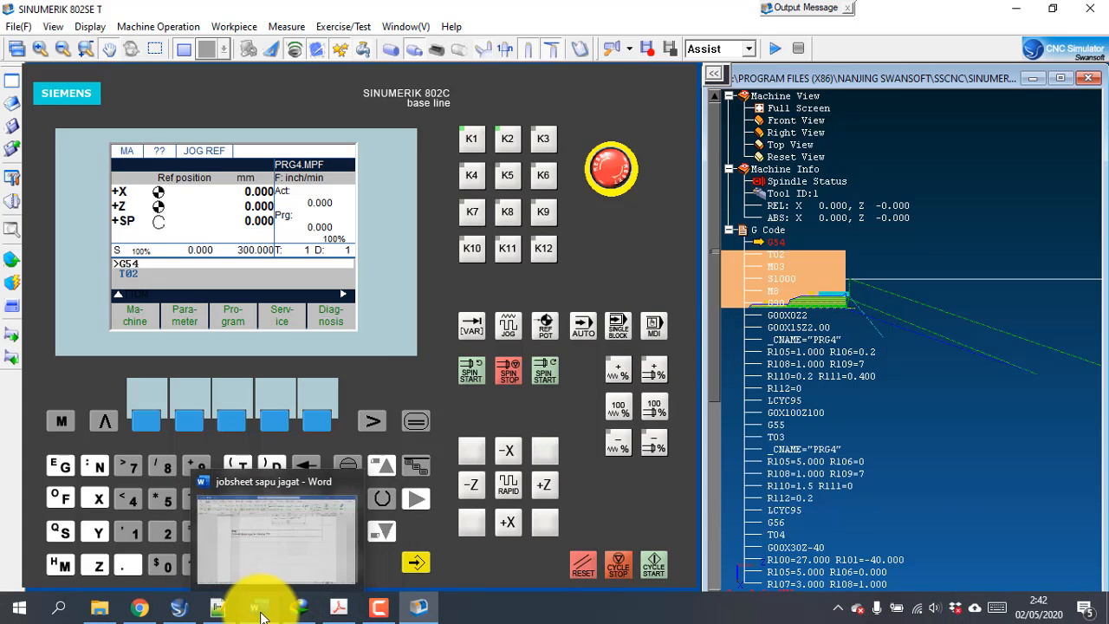
click(234, 611)
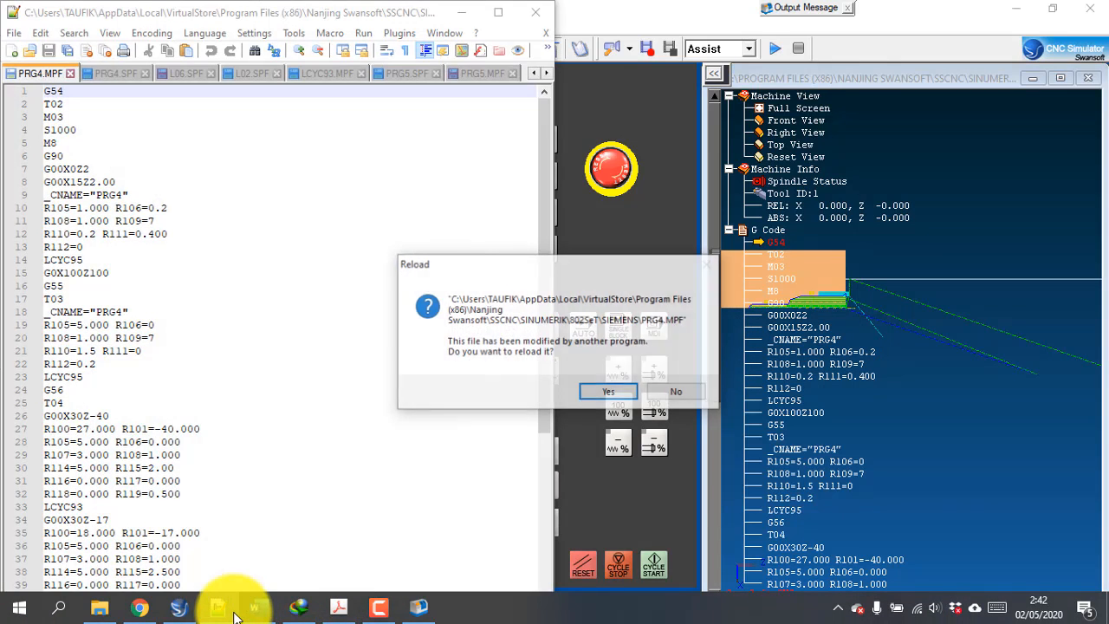
click(597, 394)
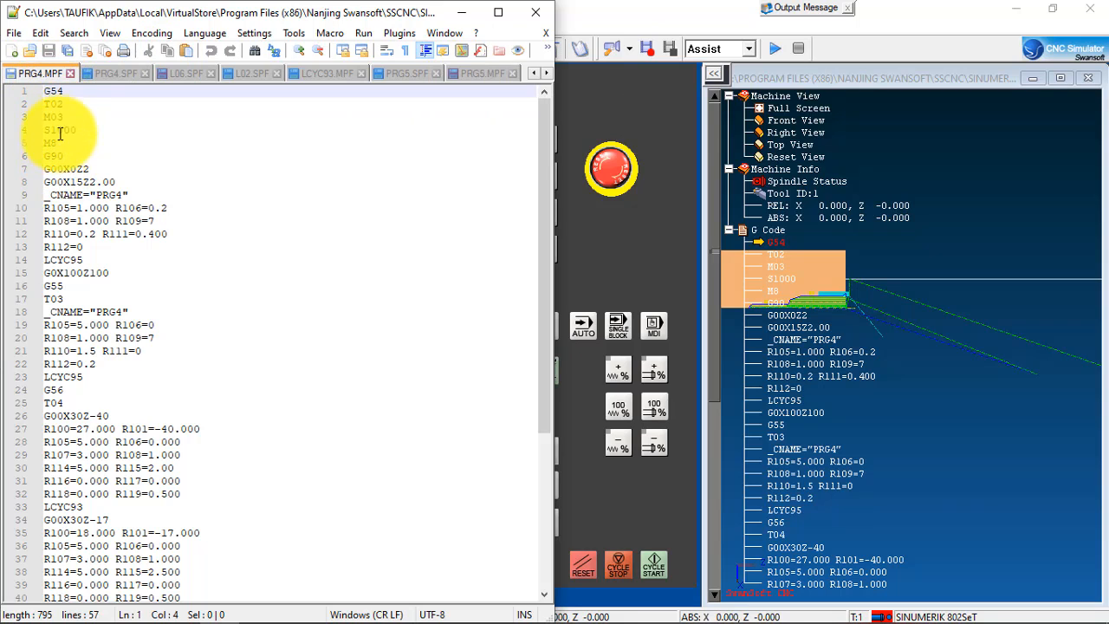
click(57, 90)
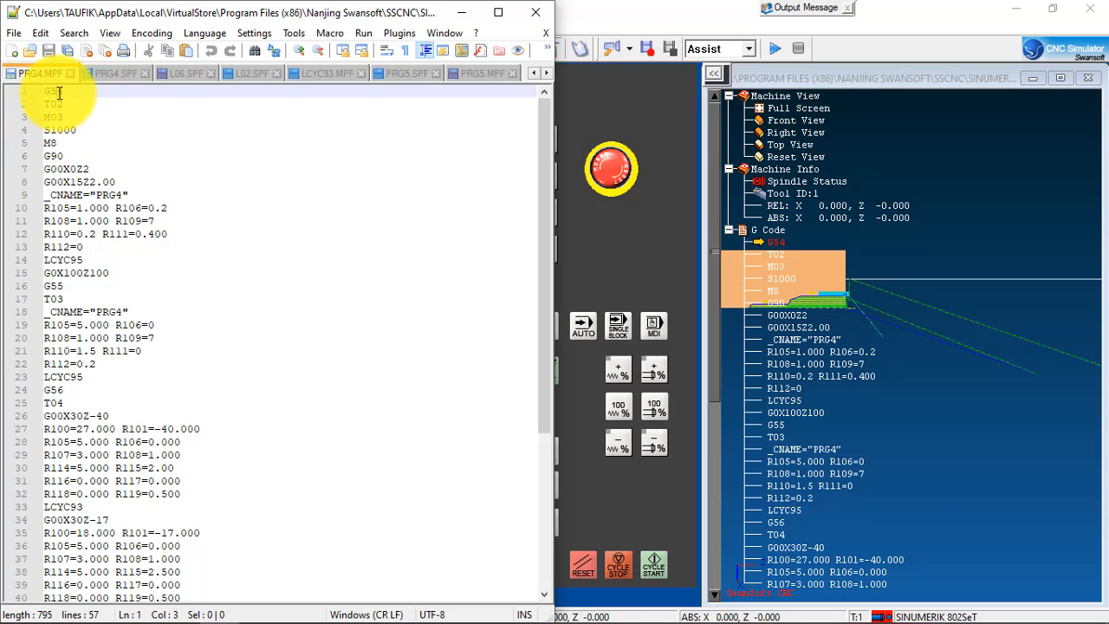
click(56, 286)
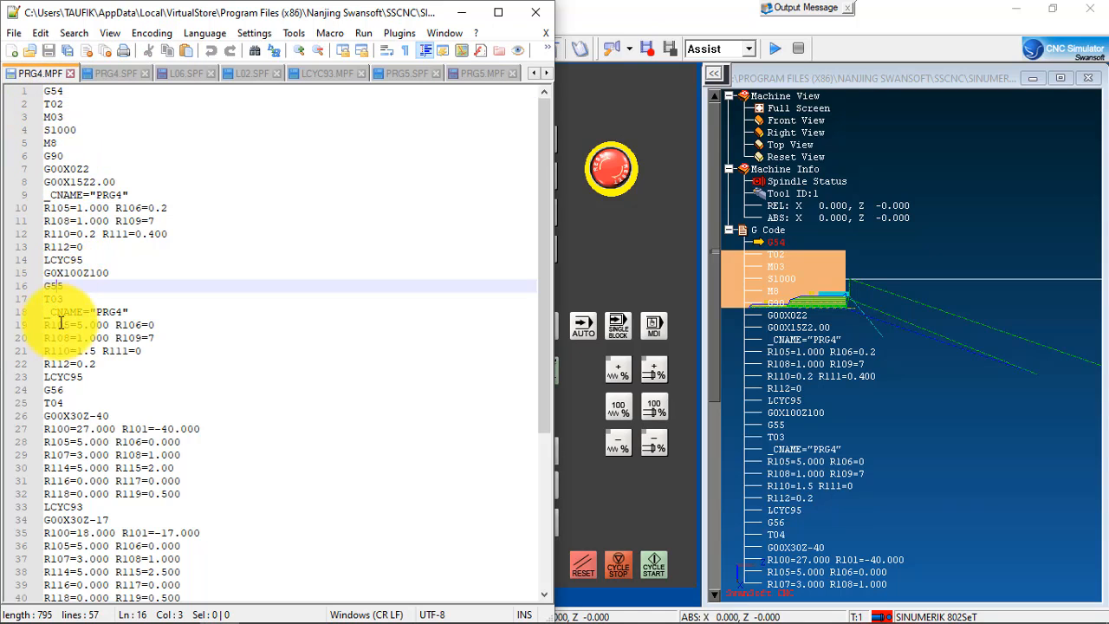
click(57, 390)
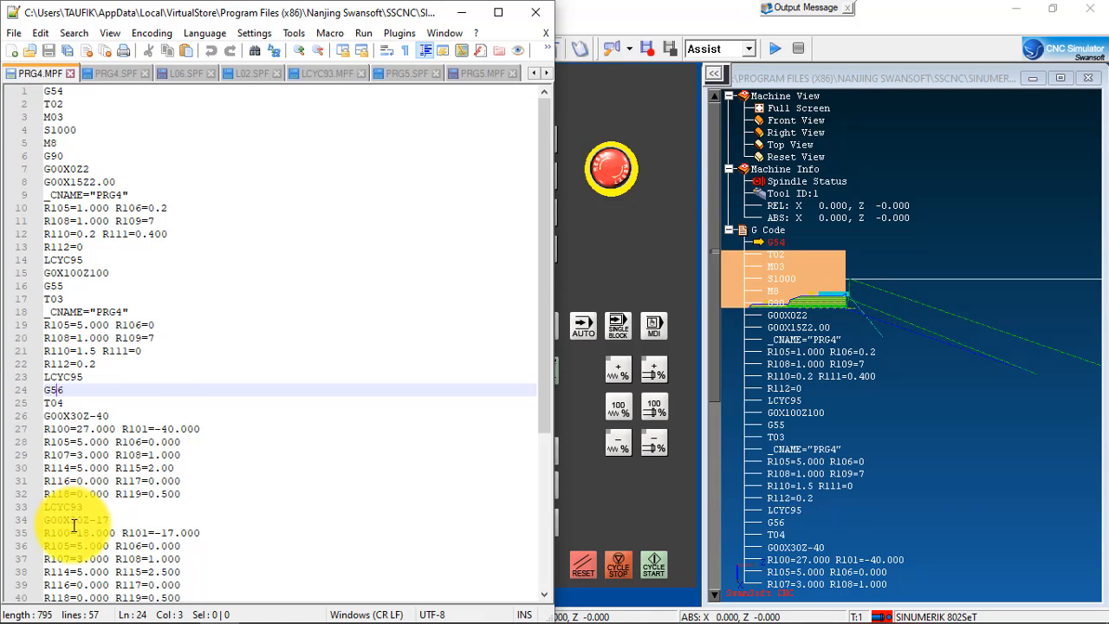
scroll(75, 528, down, 4)
click(55, 481)
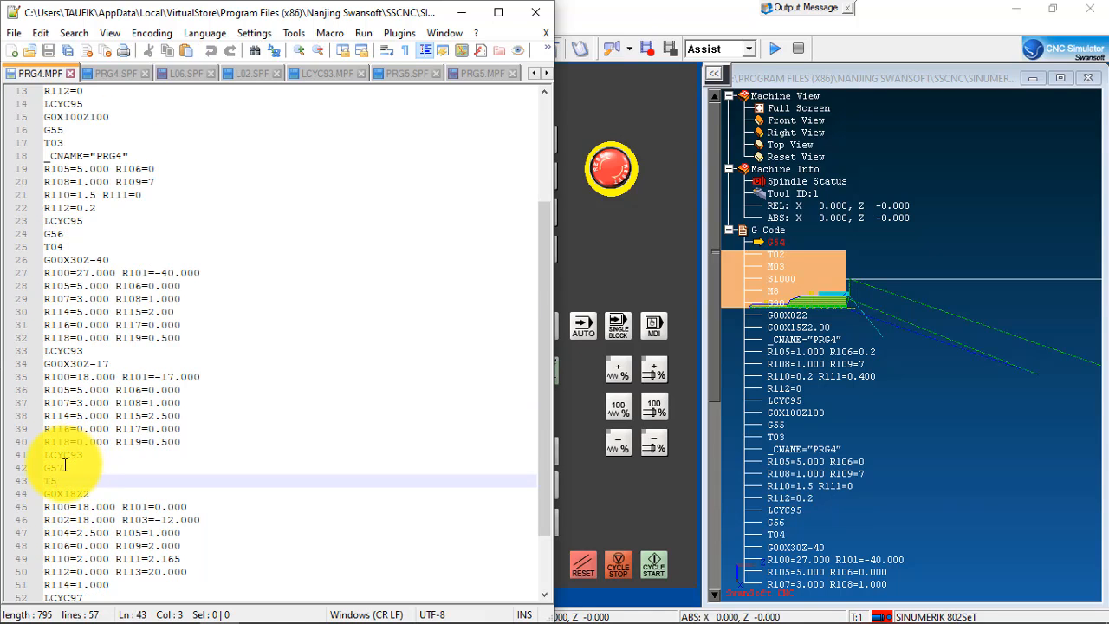
click(55, 468)
click(461, 12)
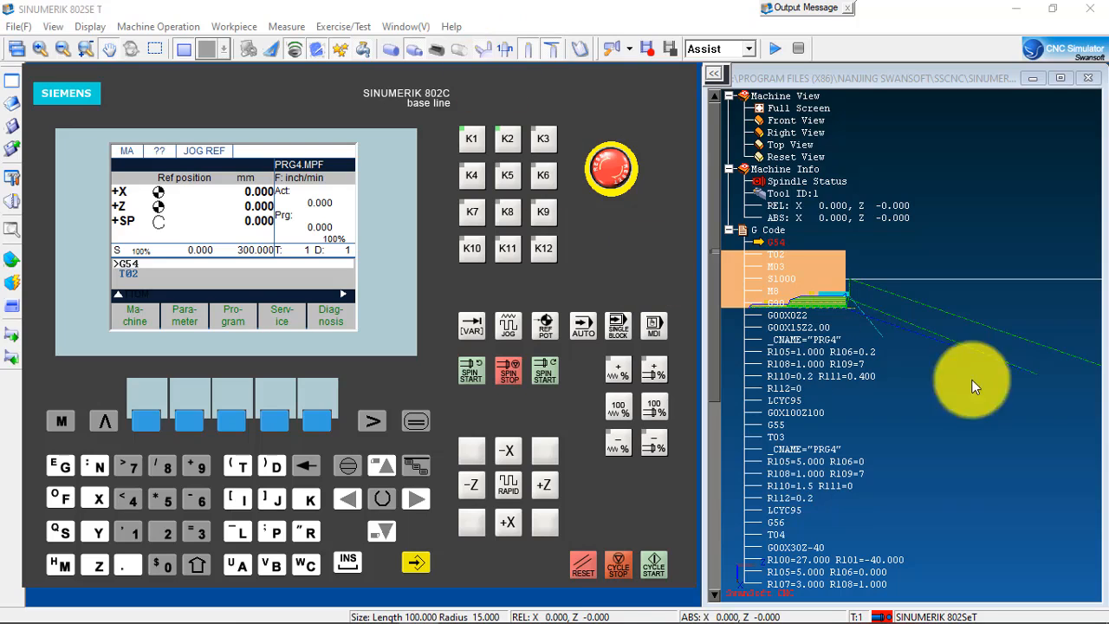
Step: Switch the control to MDA mode and execute T2 to call tool 2 into the working position
drag(1063, 341, 728, 291)
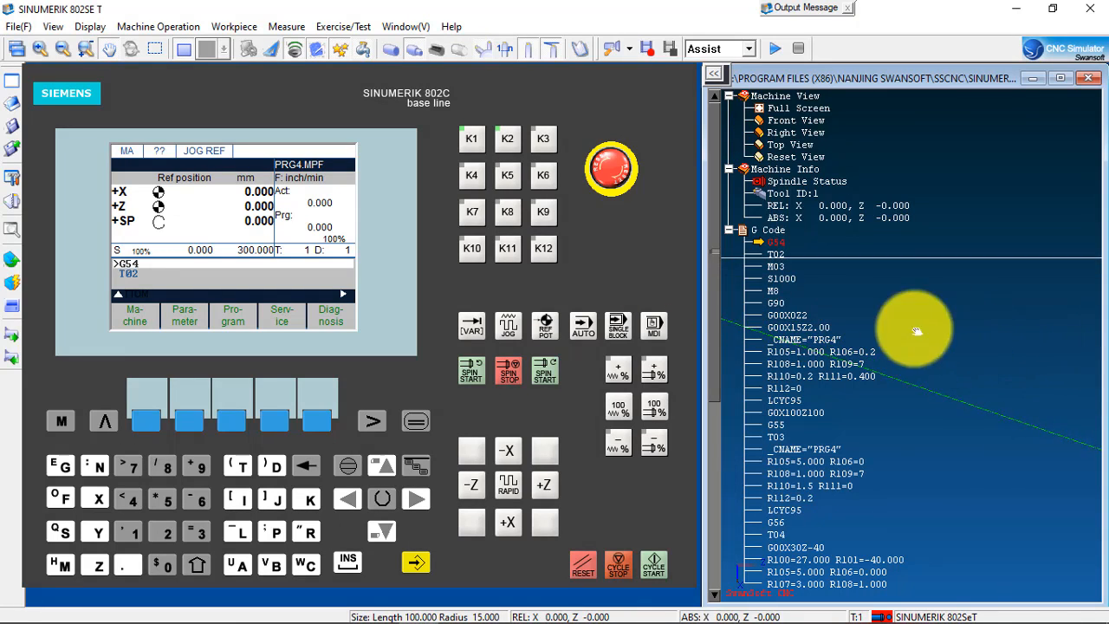
drag(915, 330, 814, 274)
drag(939, 357, 945, 307)
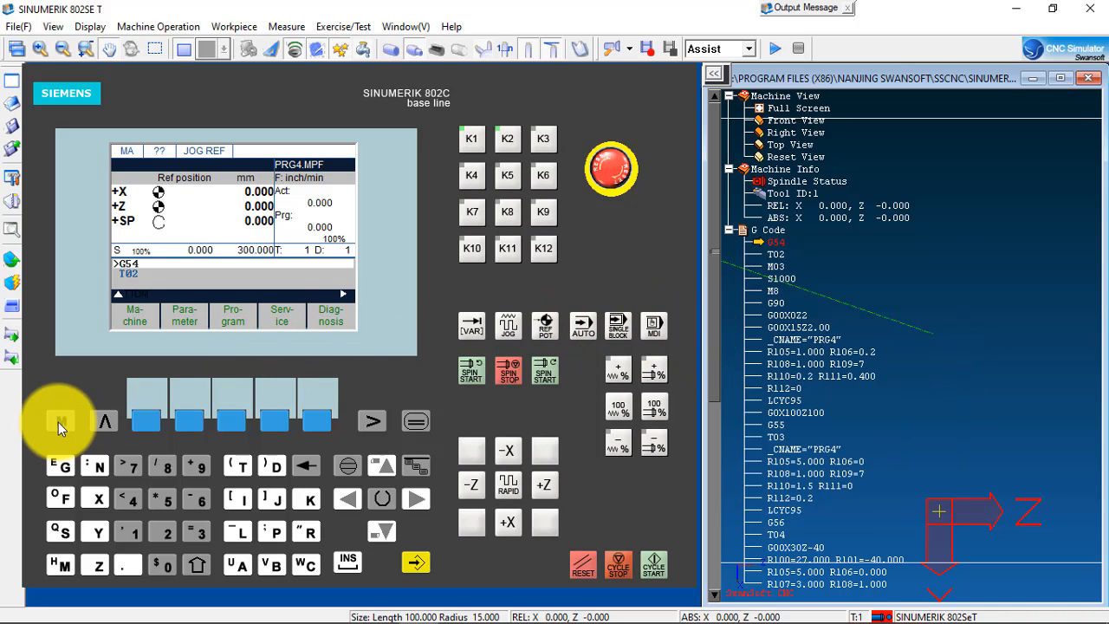
click(653, 324)
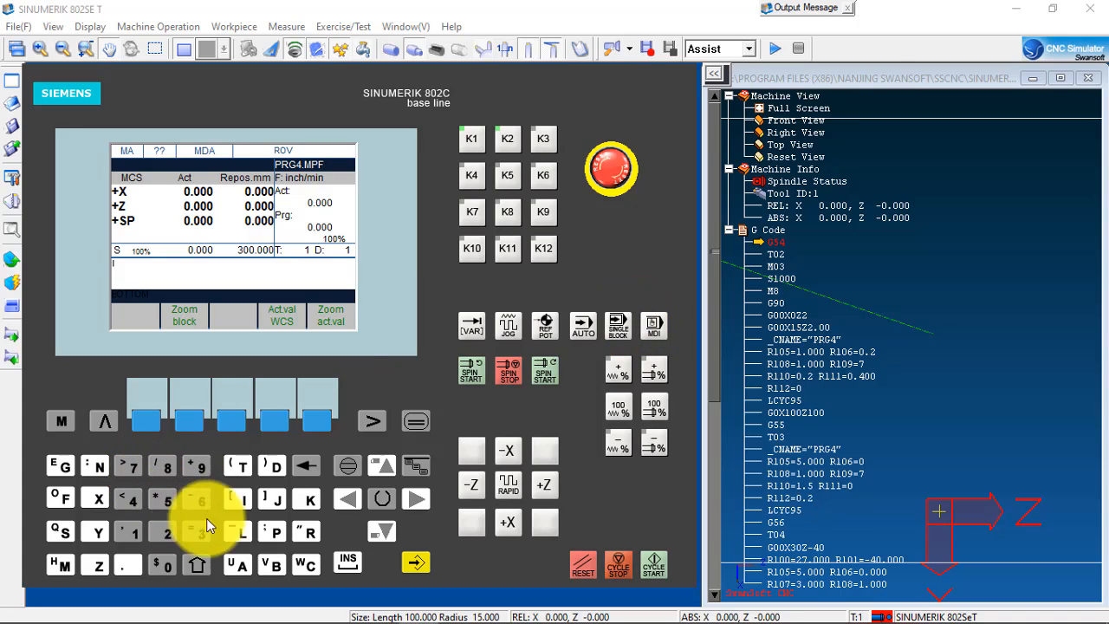
click(241, 465)
click(167, 525)
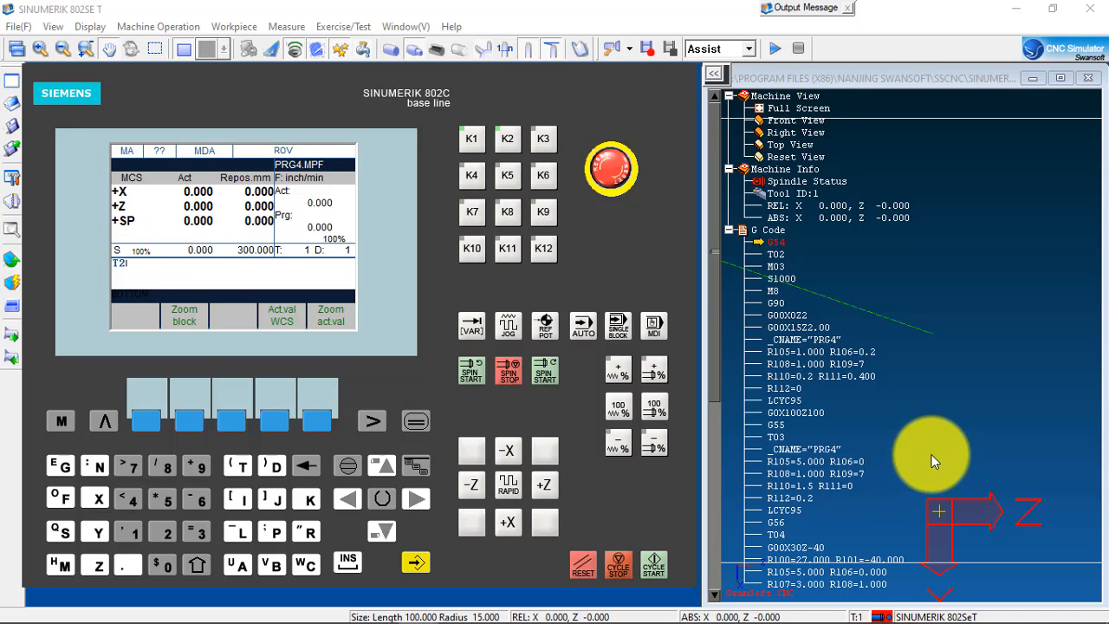
click(653, 564)
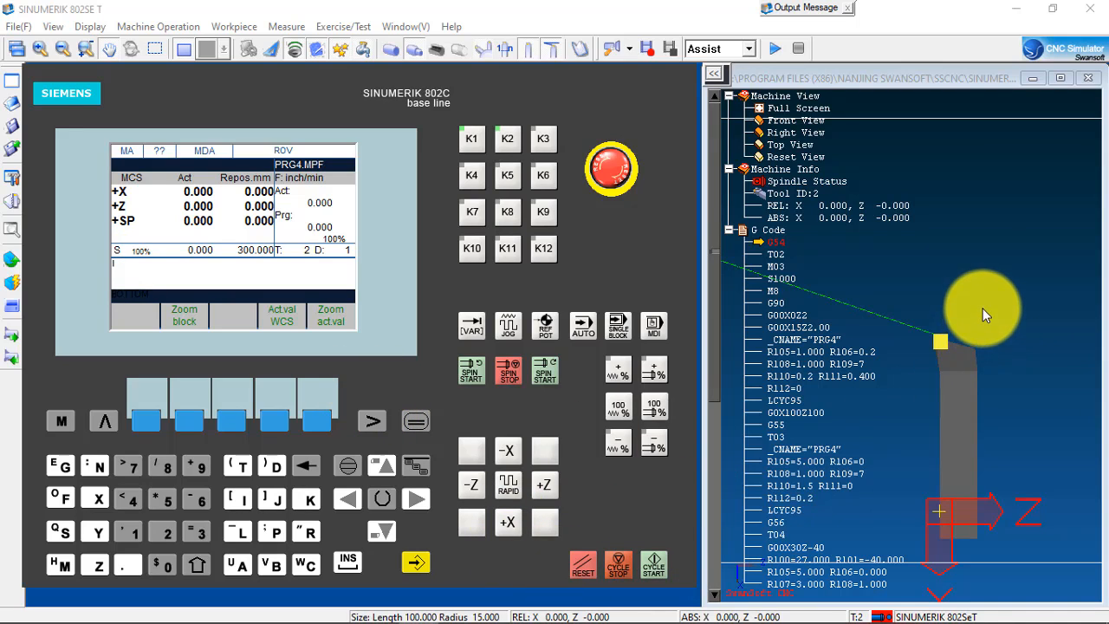
drag(976, 322, 1030, 368)
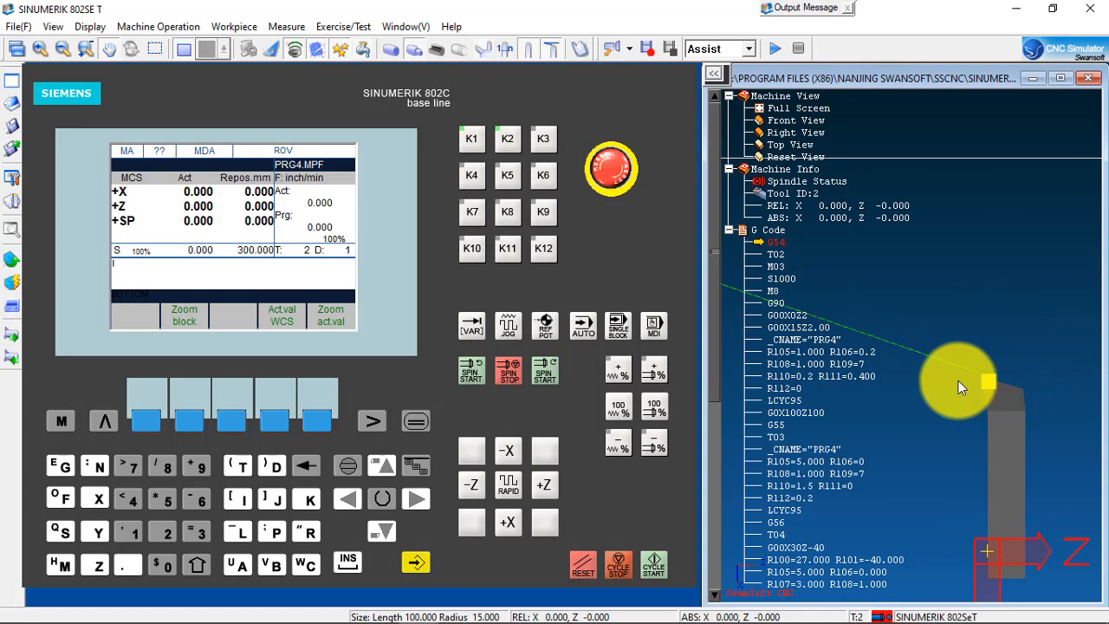
drag(940, 383, 985, 381)
scroll(946, 357, down, 6)
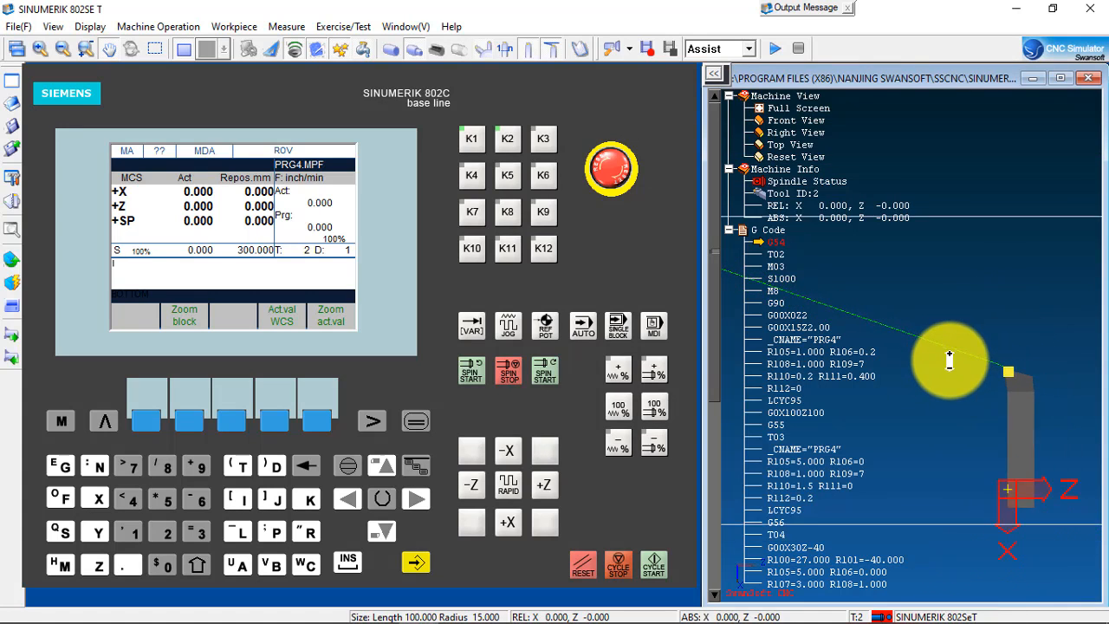
drag(905, 310, 1045, 385)
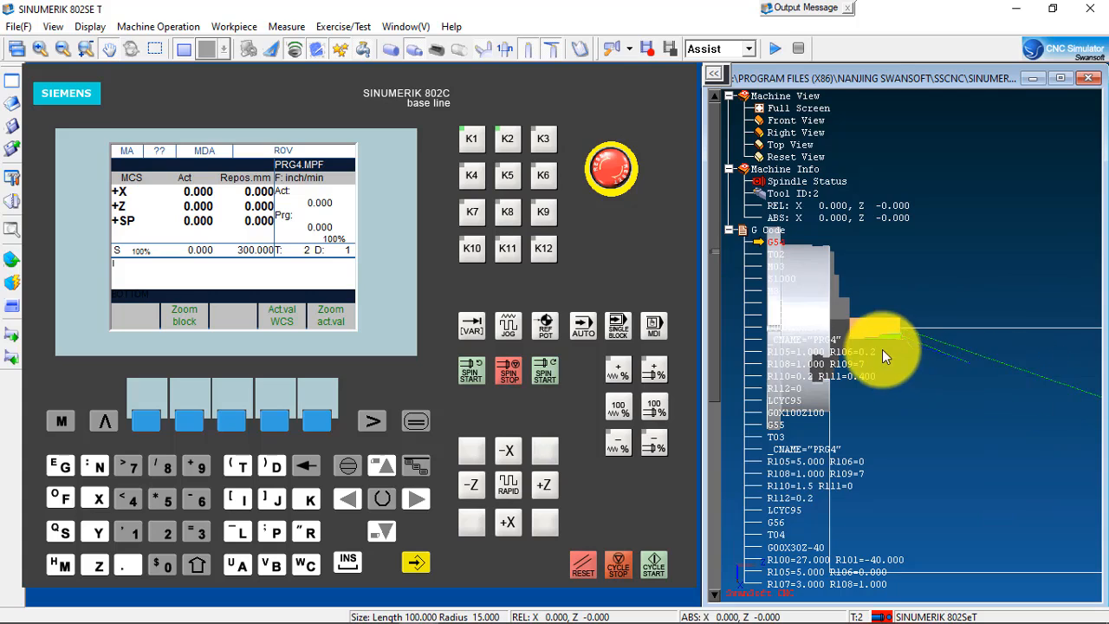
Step: Switch to JOG mode and bring tool 2 near the workpiece, to about X-132, Z-488
scroll(866, 345, up, 5)
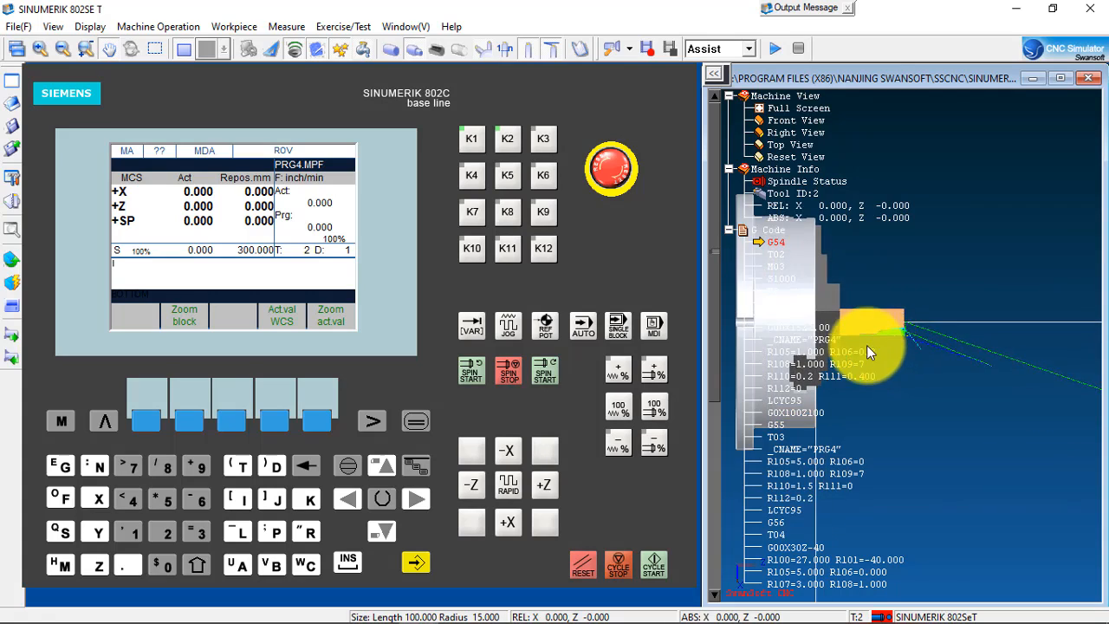
click(508, 325)
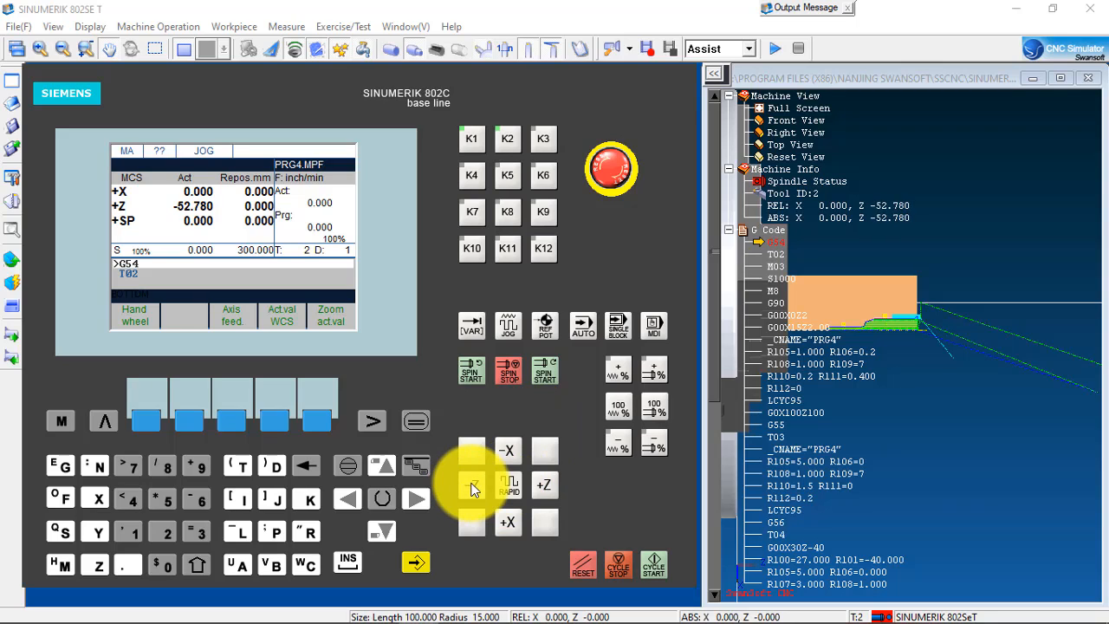
click(472, 488)
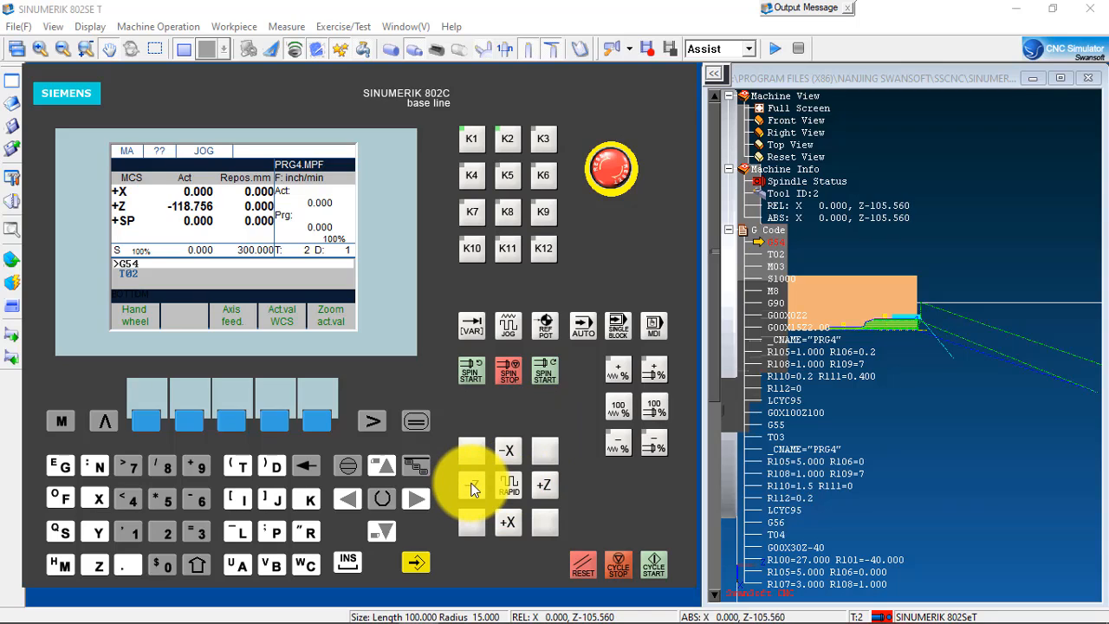
click(507, 452)
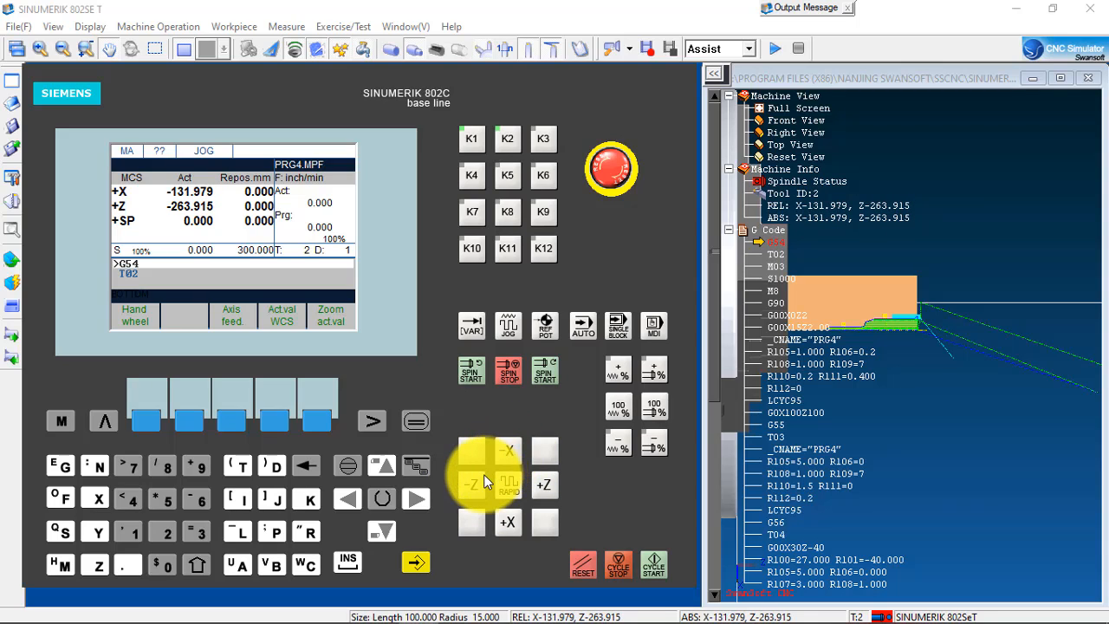
click(476, 479)
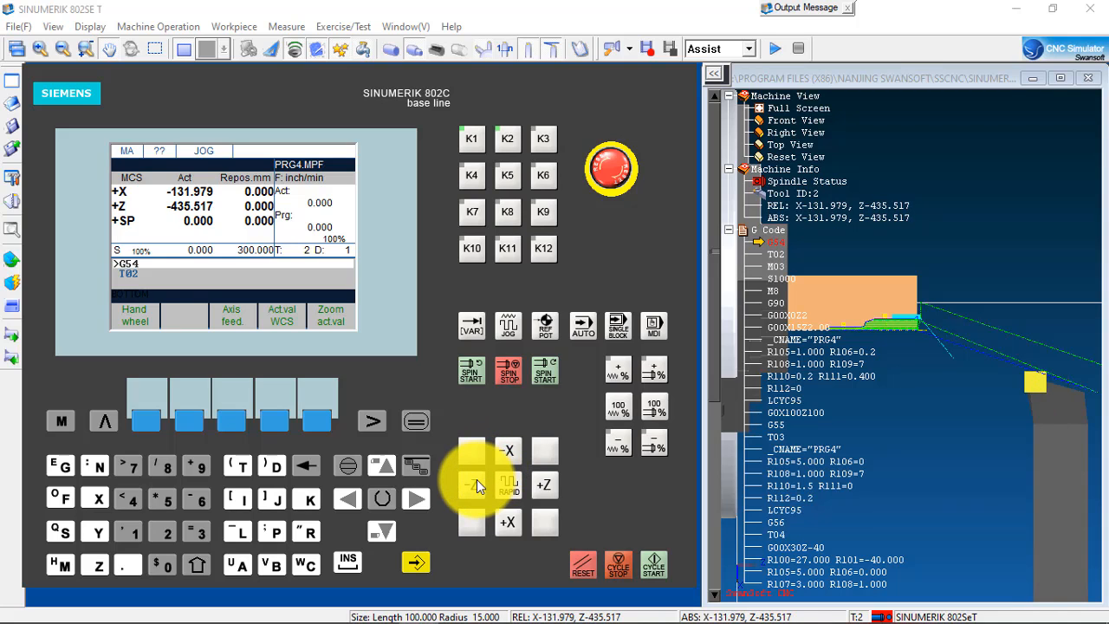
Step: Jog tool 2 close to the workpiece's end face, to about X-154.4, Z-494.9
scroll(931, 363, up, 5)
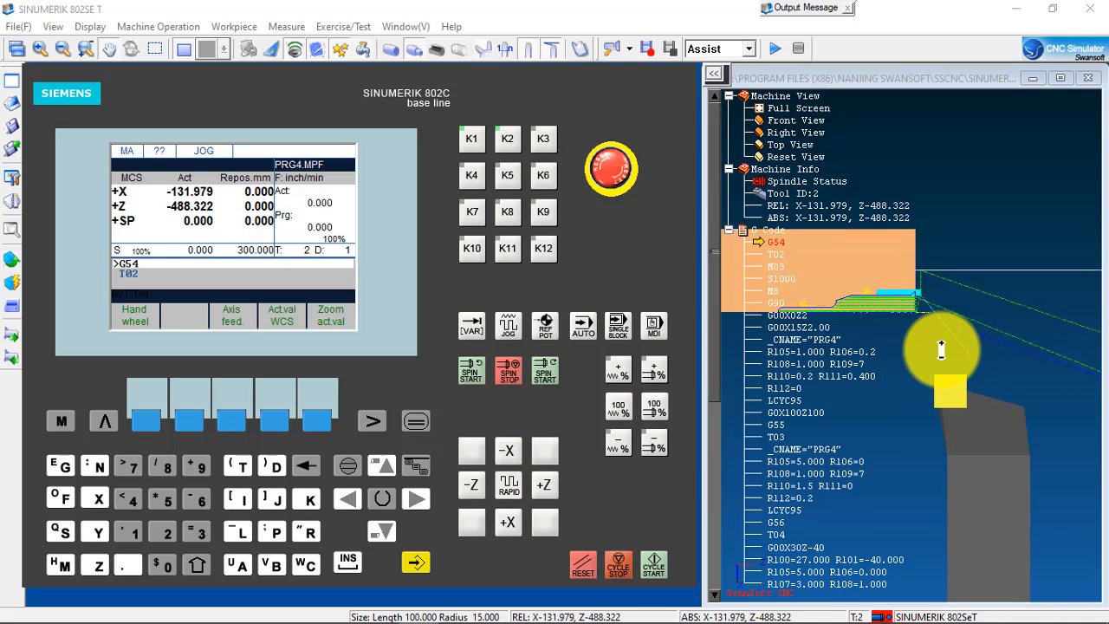
click(506, 451)
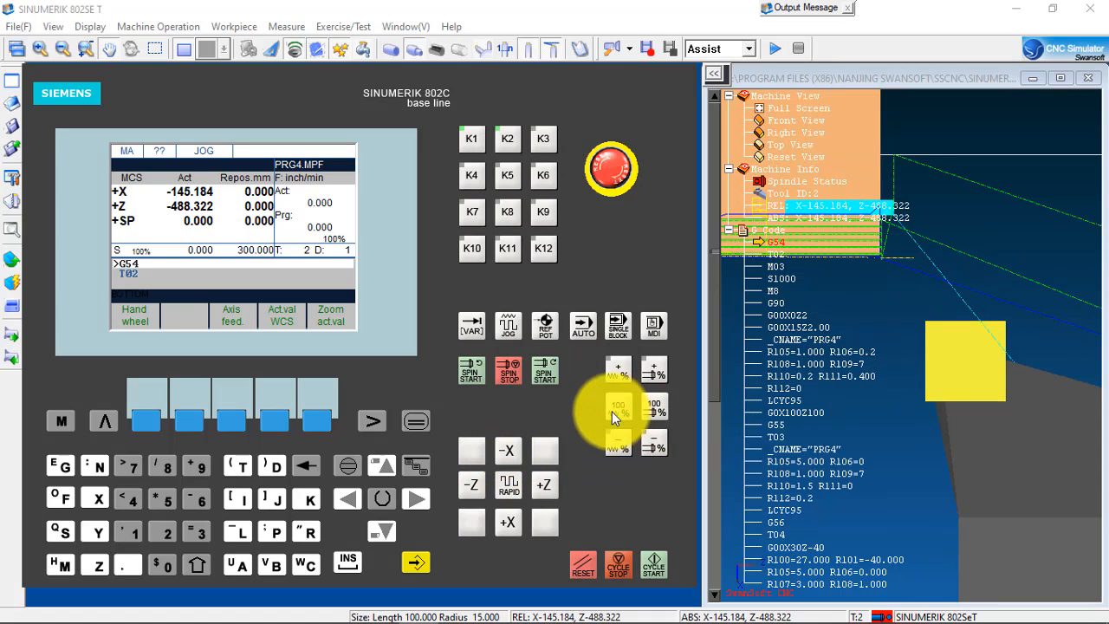
click(499, 451)
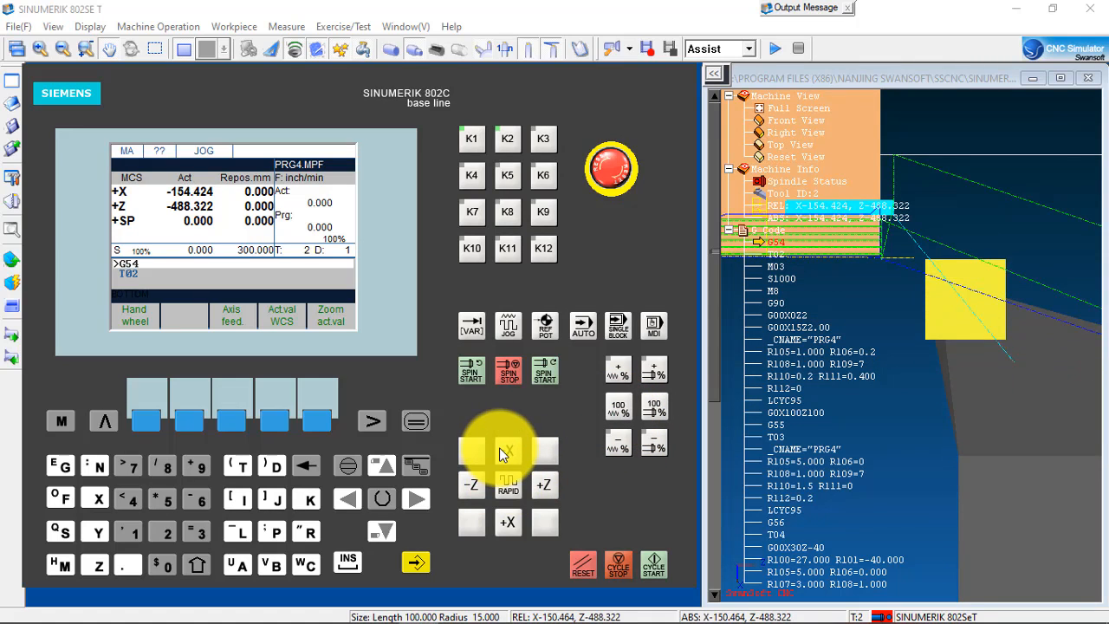
click(472, 485)
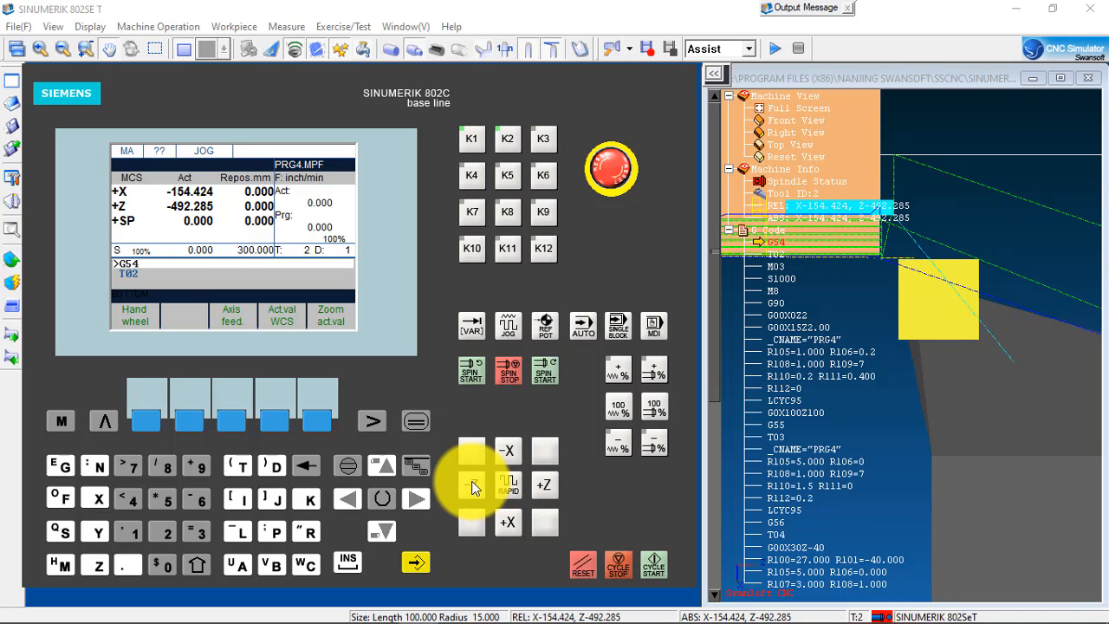
Step: At 1% feed override, touch tool 2 to the rotating workpiece's end face at X-155.100, Z-495.005, and stop the spindle
scroll(871, 252, up, 5)
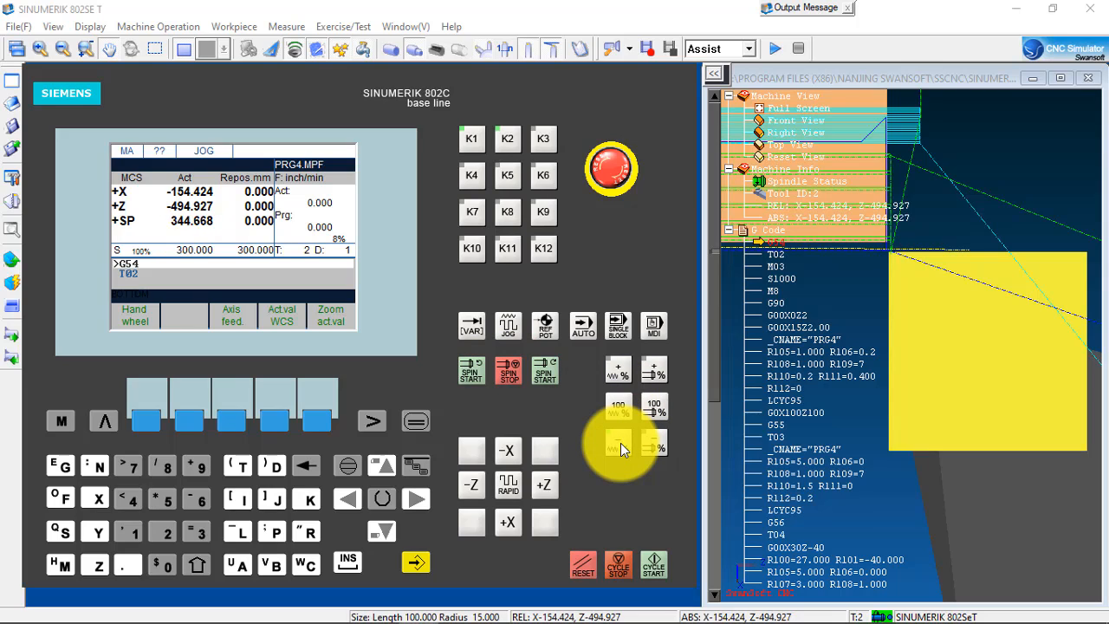
click(620, 443)
click(620, 441)
click(620, 439)
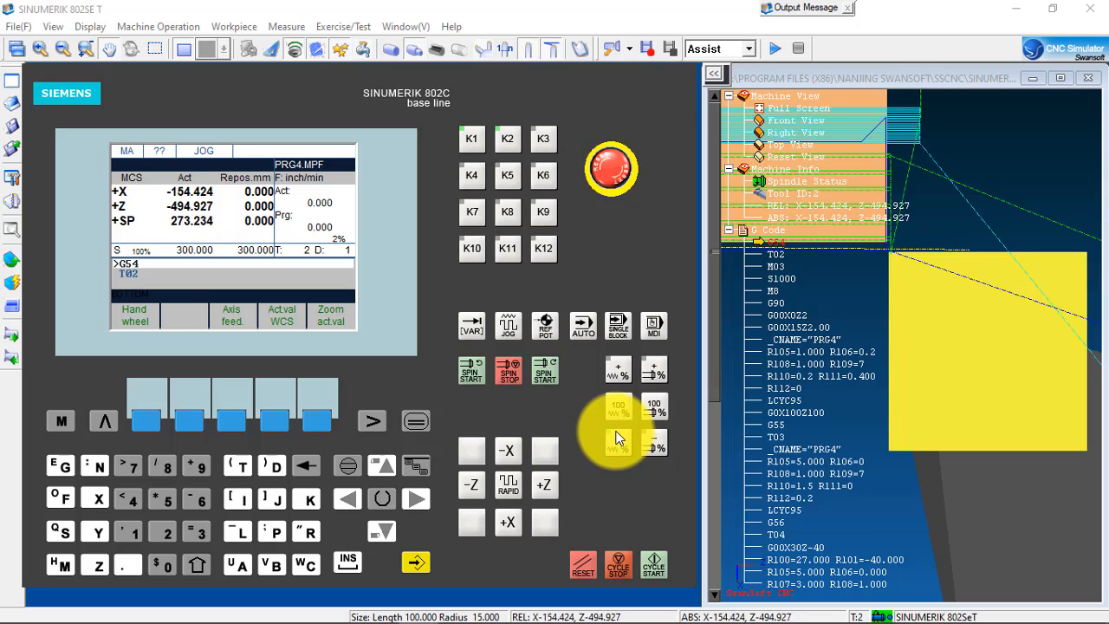
click(619, 439)
click(504, 446)
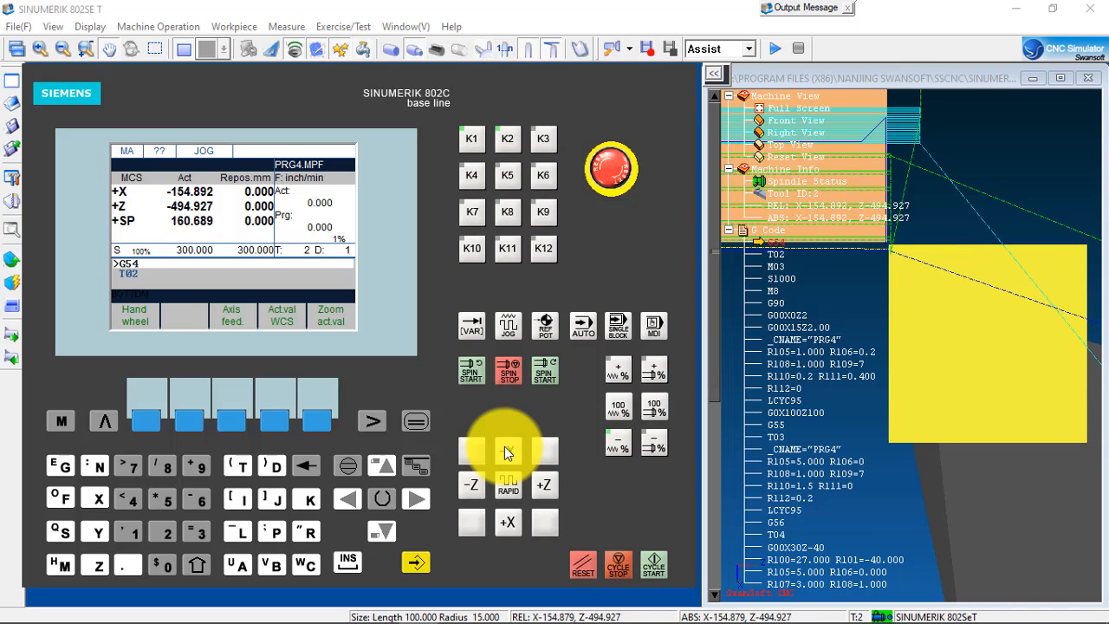
click(465, 481)
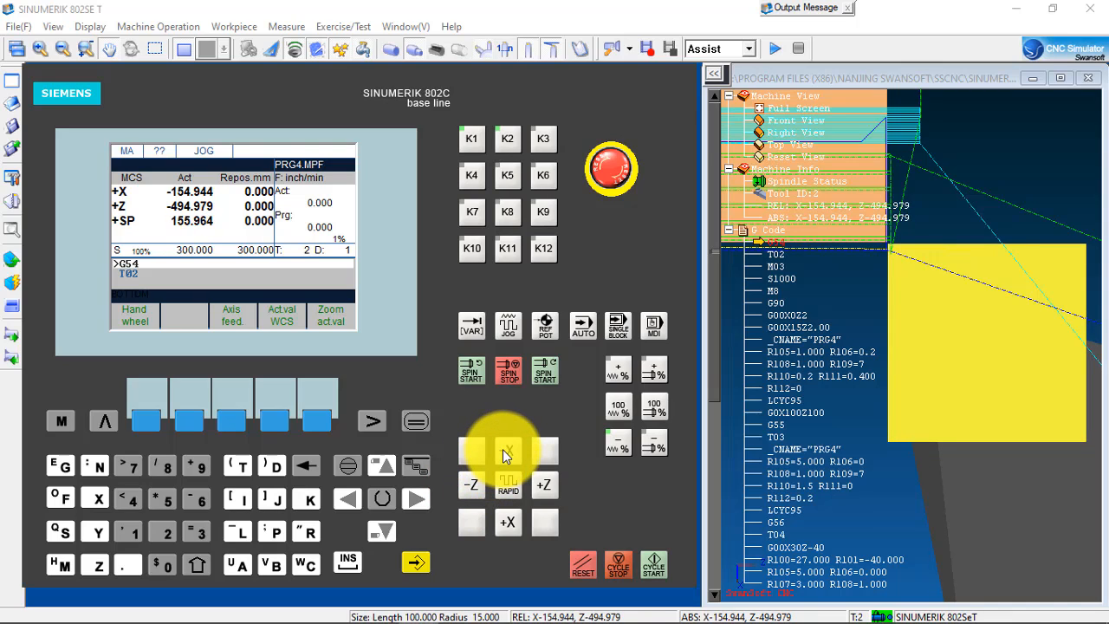
click(540, 478)
click(507, 449)
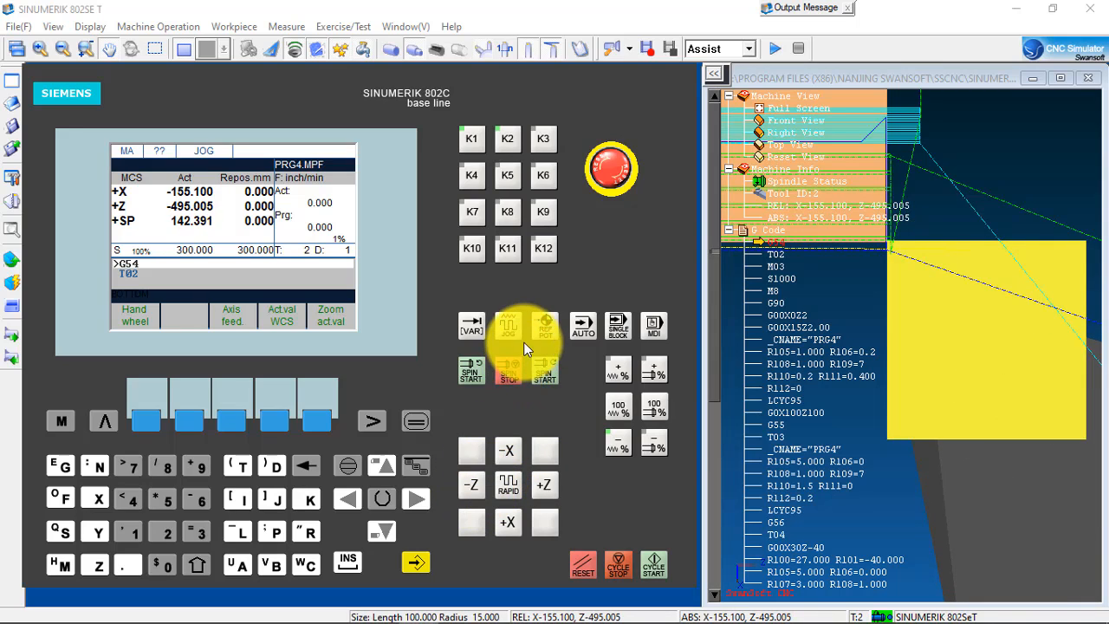
click(508, 371)
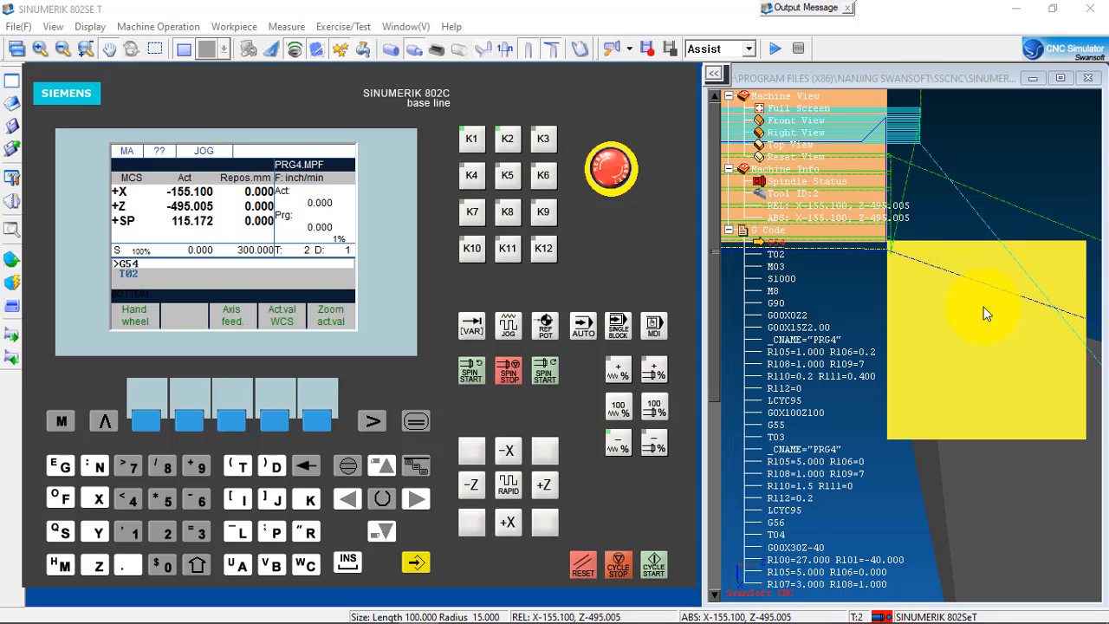
Step: Open the settable zero offsets in the control's parameter area
click(416, 420)
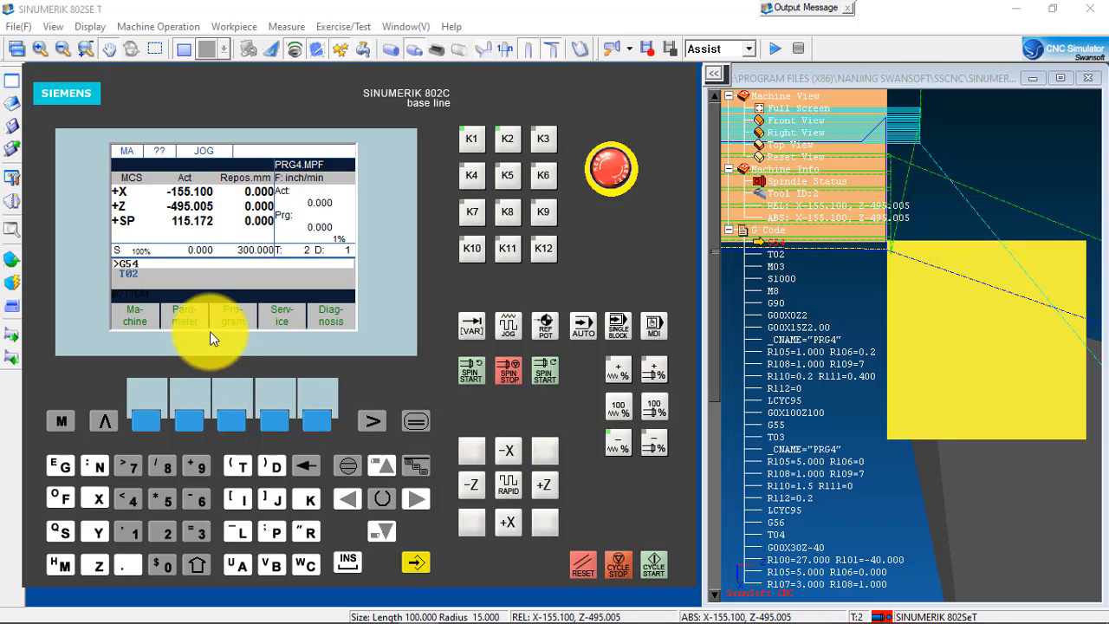
click(186, 422)
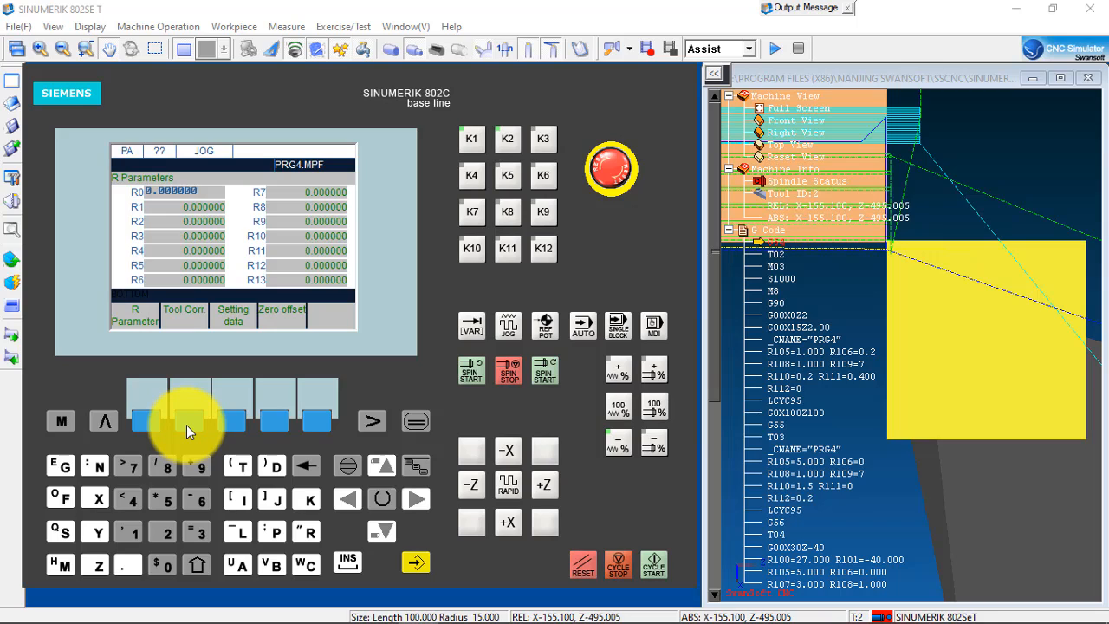
click(269, 424)
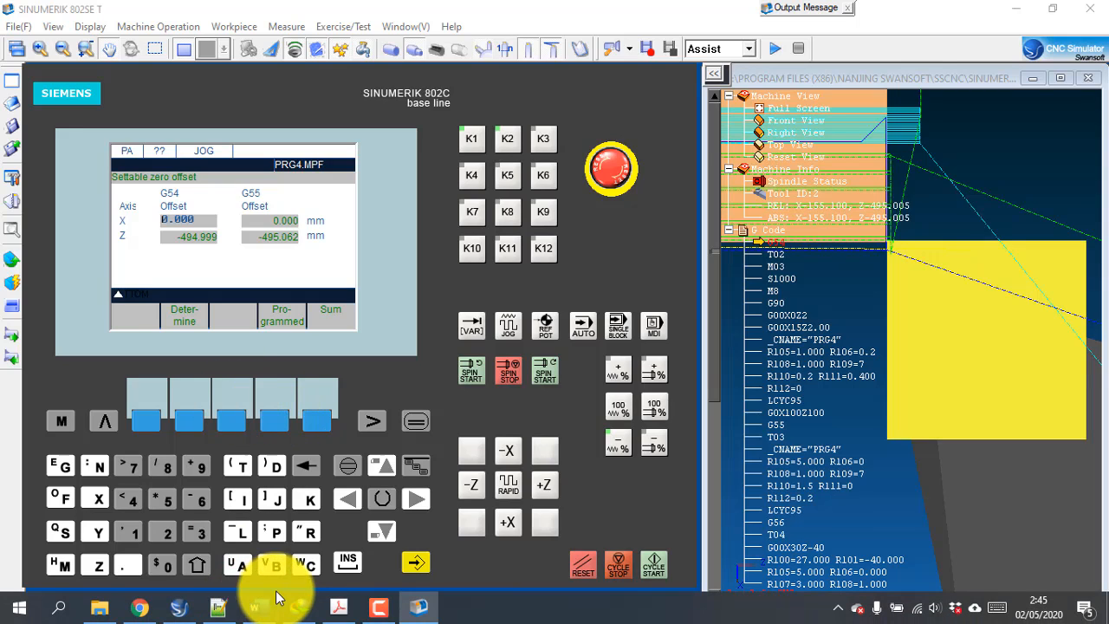
Step: Switch to the Word job sheet, check which work offset PRG4.MPF uses for tool T02, and return to the simulator
click(263, 613)
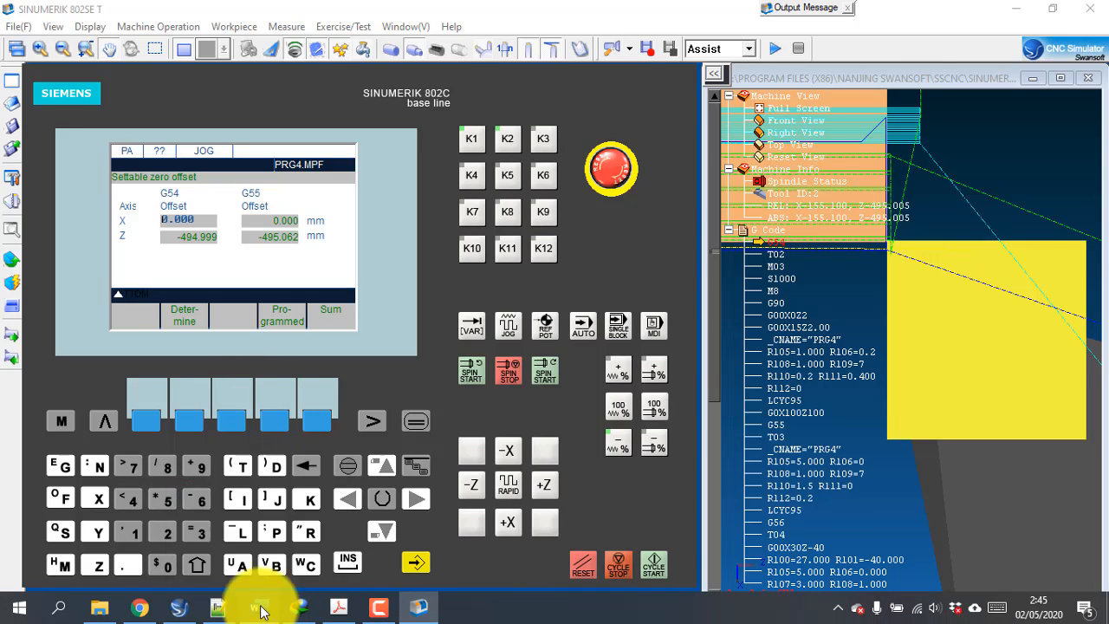
scroll(433, 356, up, 1)
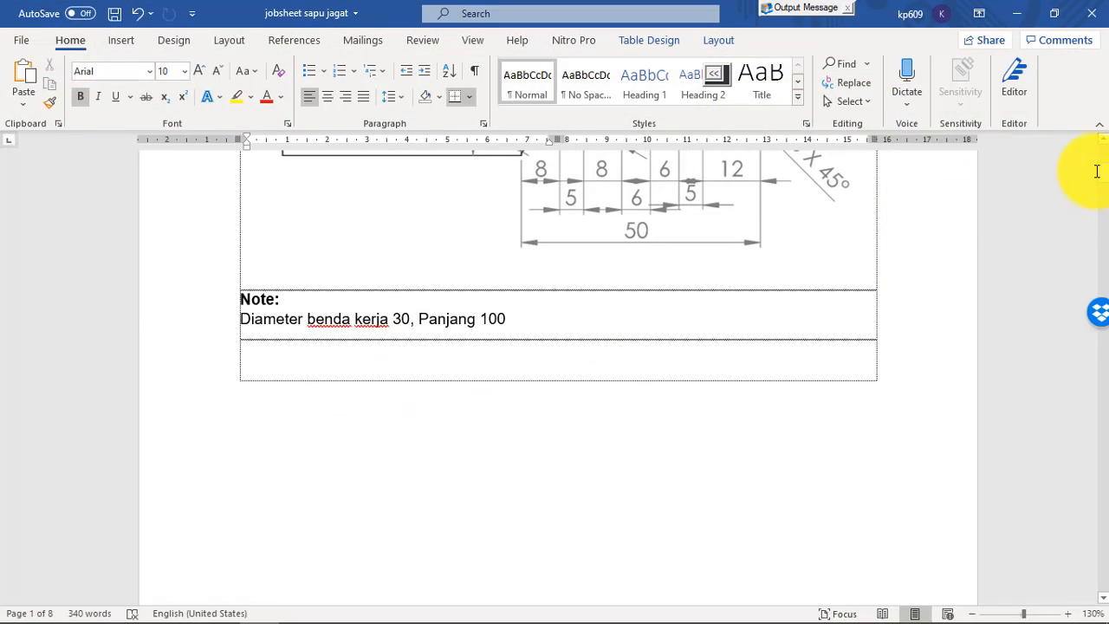
mouse_move(1102, 169)
mouse_down()
mouse_move(1101, 302)
mouse_move(1101, 278)
mouse_up()
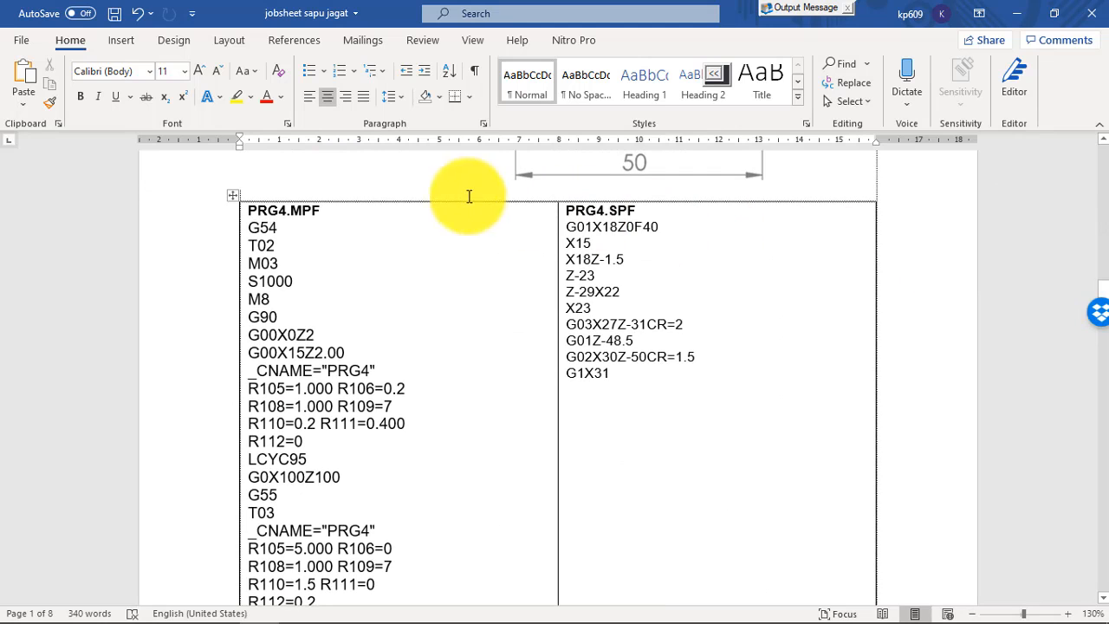
drag(286, 251, 249, 227)
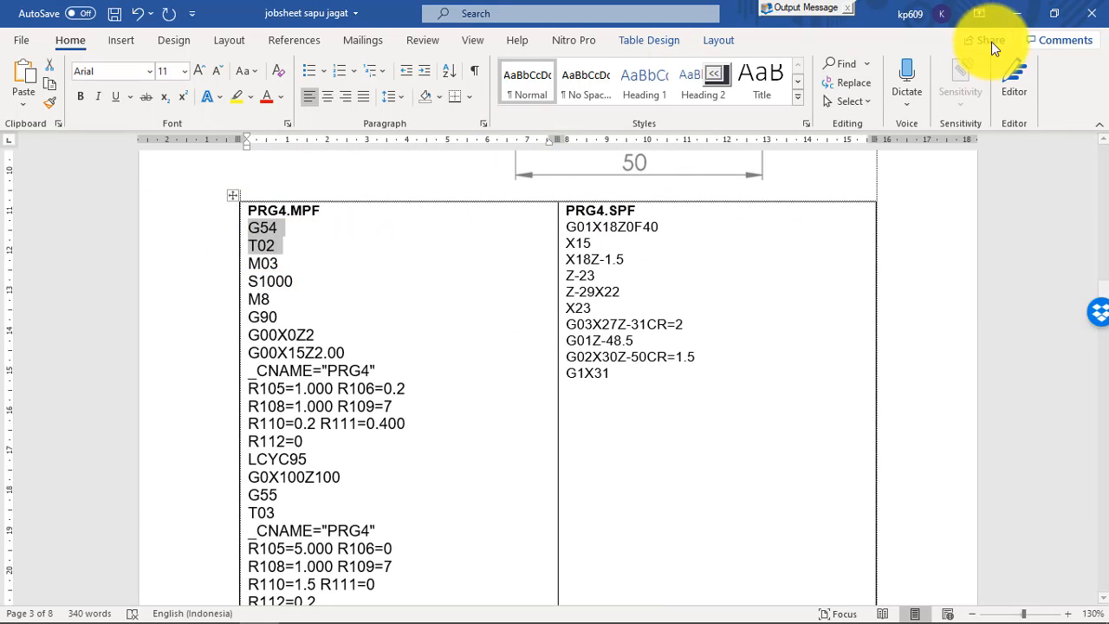
click(1015, 13)
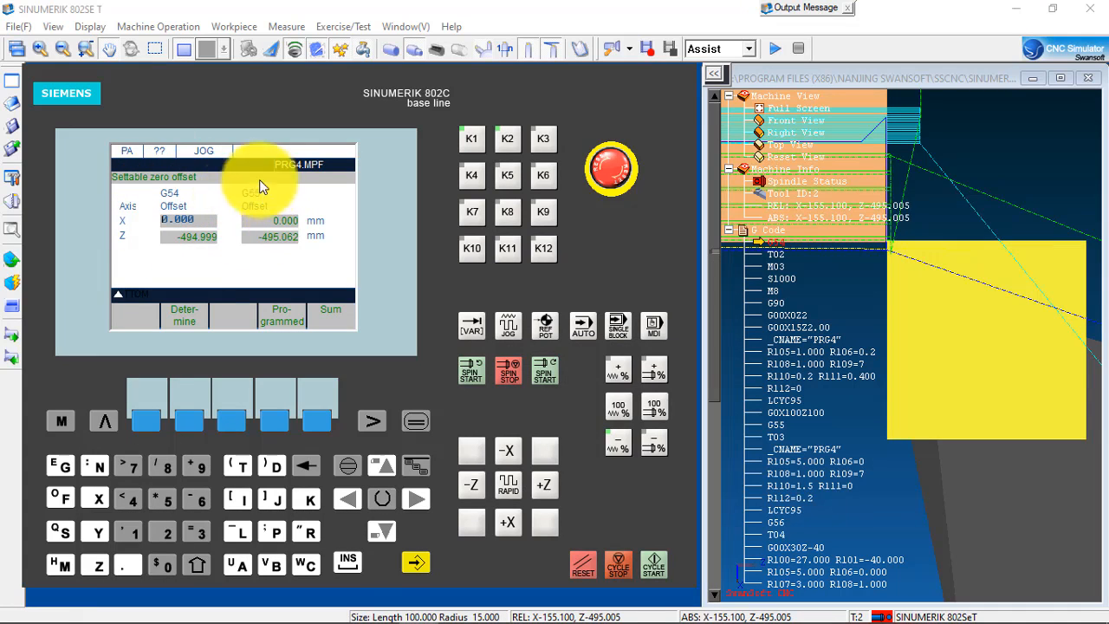
Step: Review the settable zero offsets from G54 to G57 and select the Z offset of G54
click(417, 414)
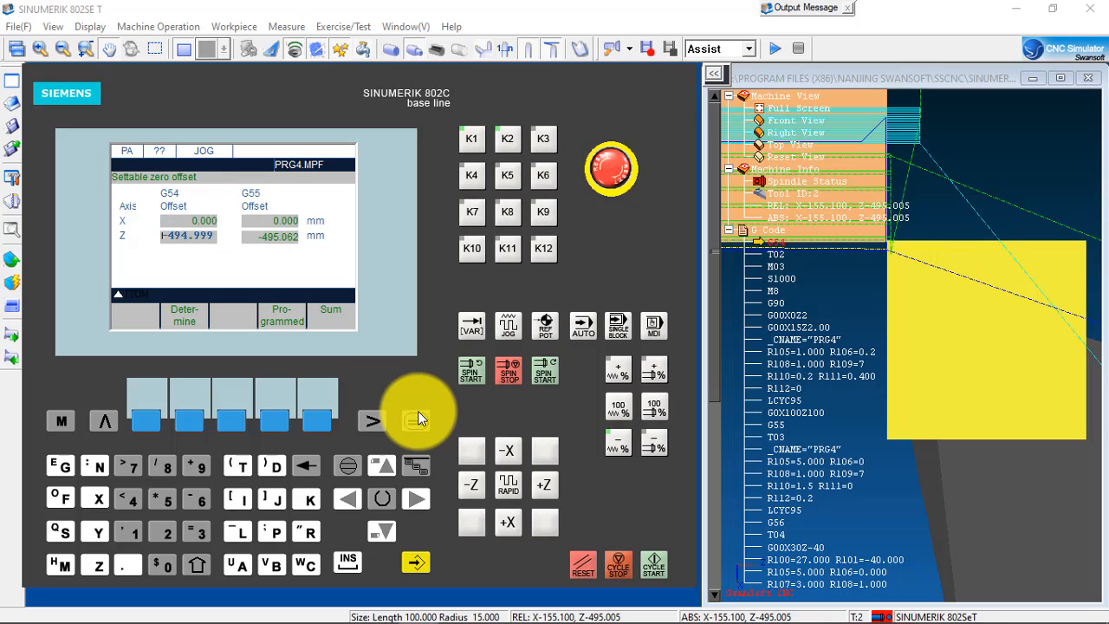
click(381, 530)
click(381, 532)
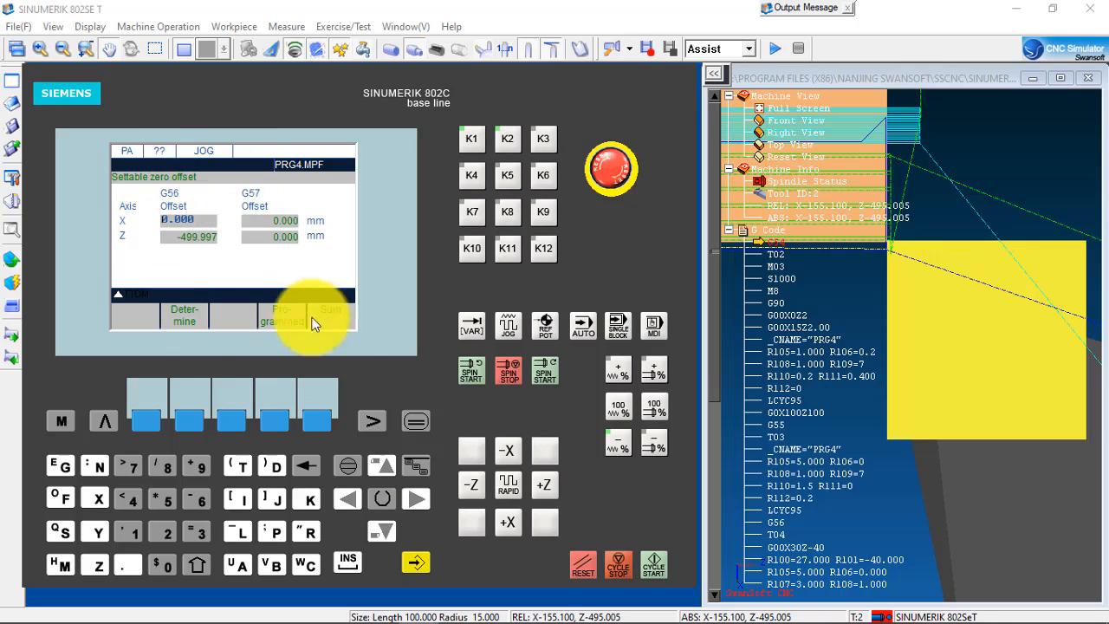
click(392, 466)
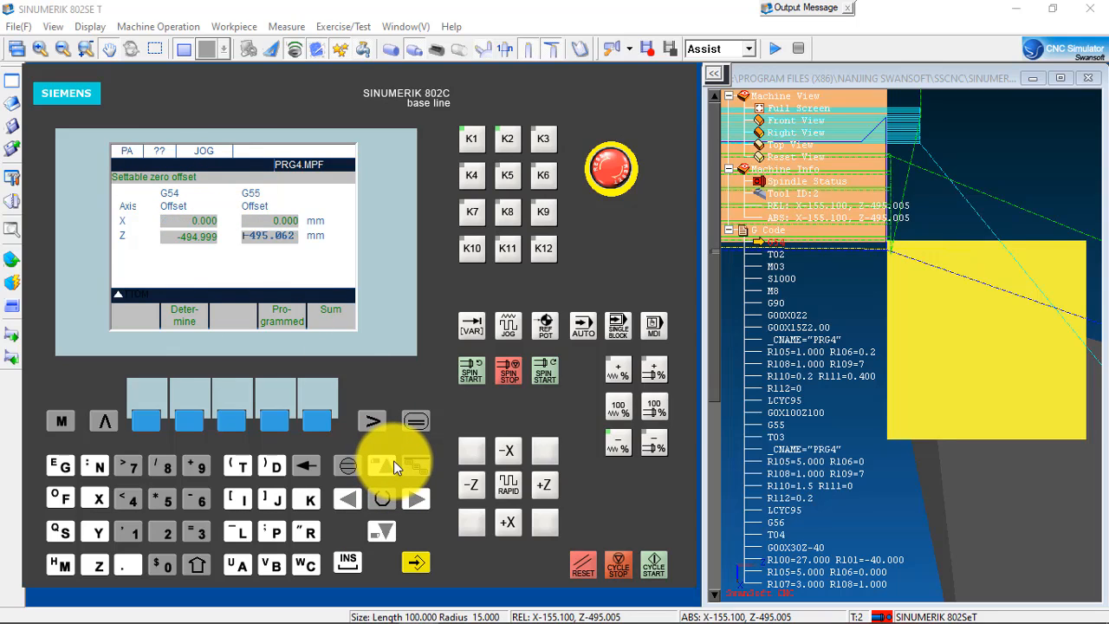
click(394, 465)
click(394, 465)
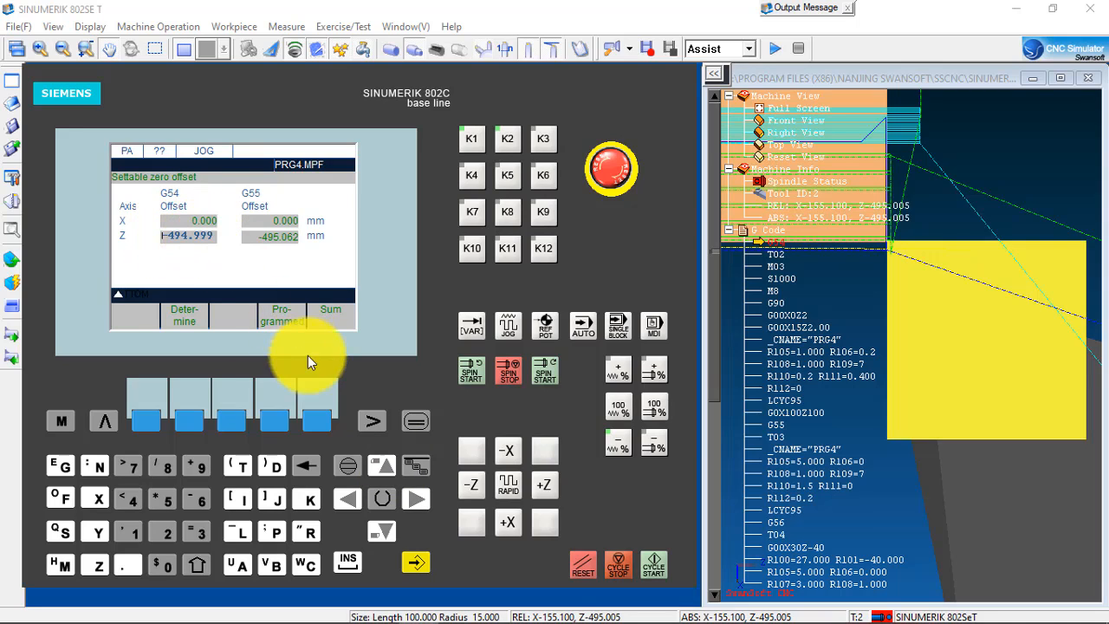
Step: Determine the G54 Z offset for tool number 2 with offset 0.000, calculate and confirm it, and return to the main menu
click(184, 421)
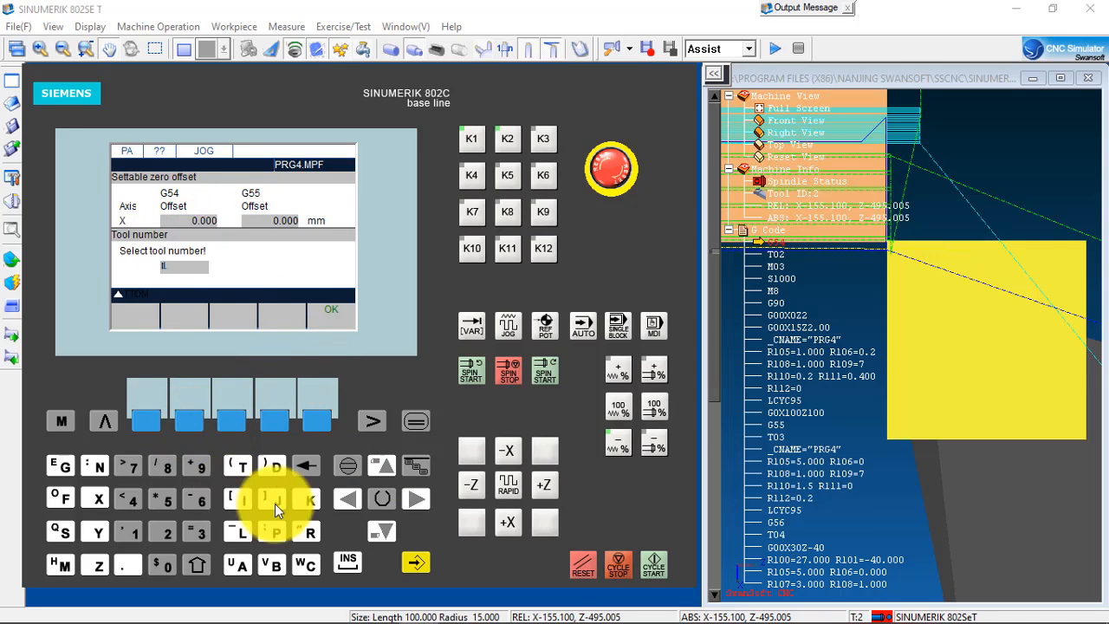
click(415, 500)
click(310, 464)
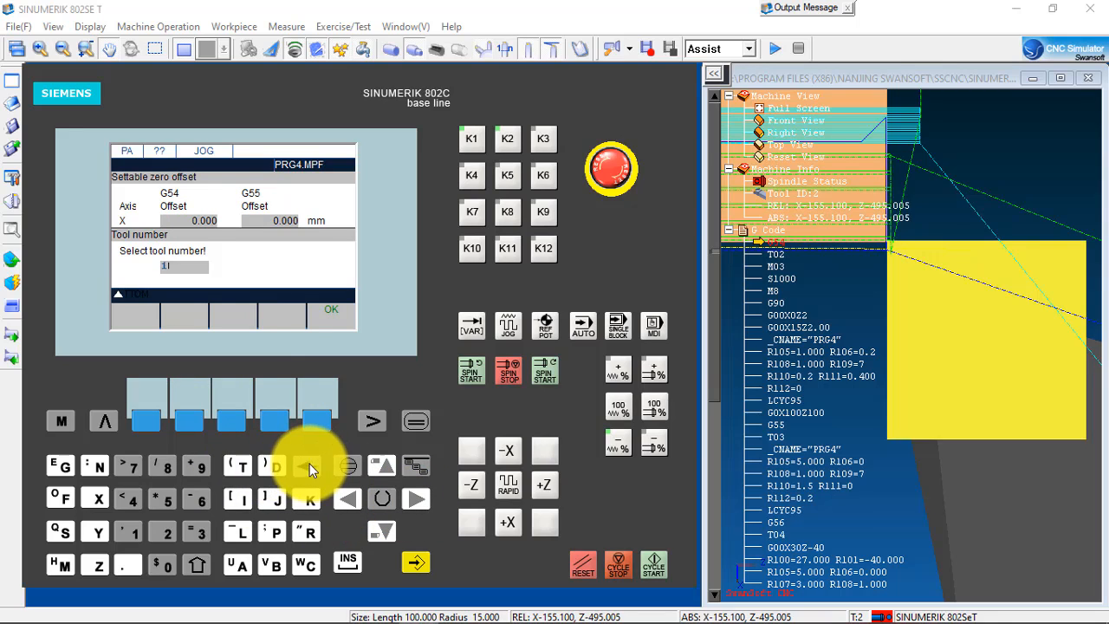
click(159, 529)
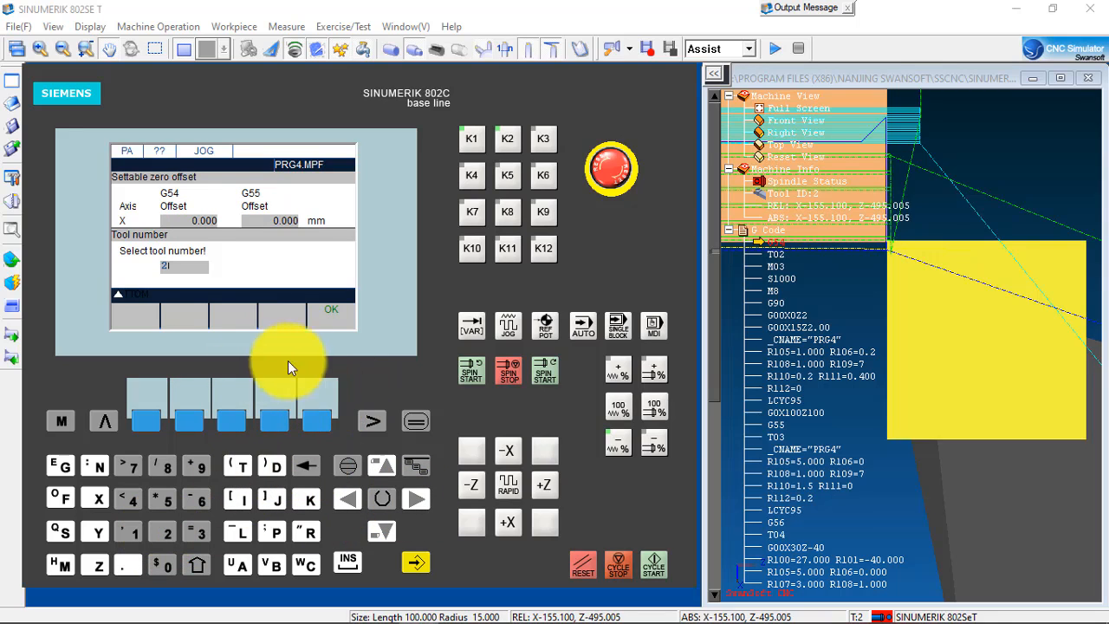
click(315, 420)
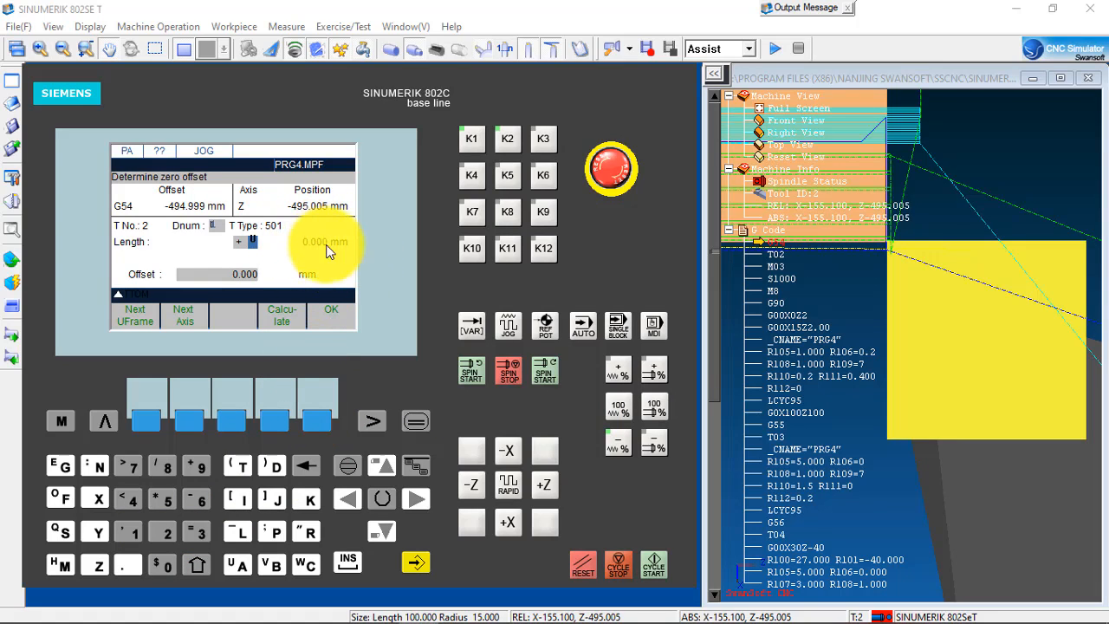
click(273, 420)
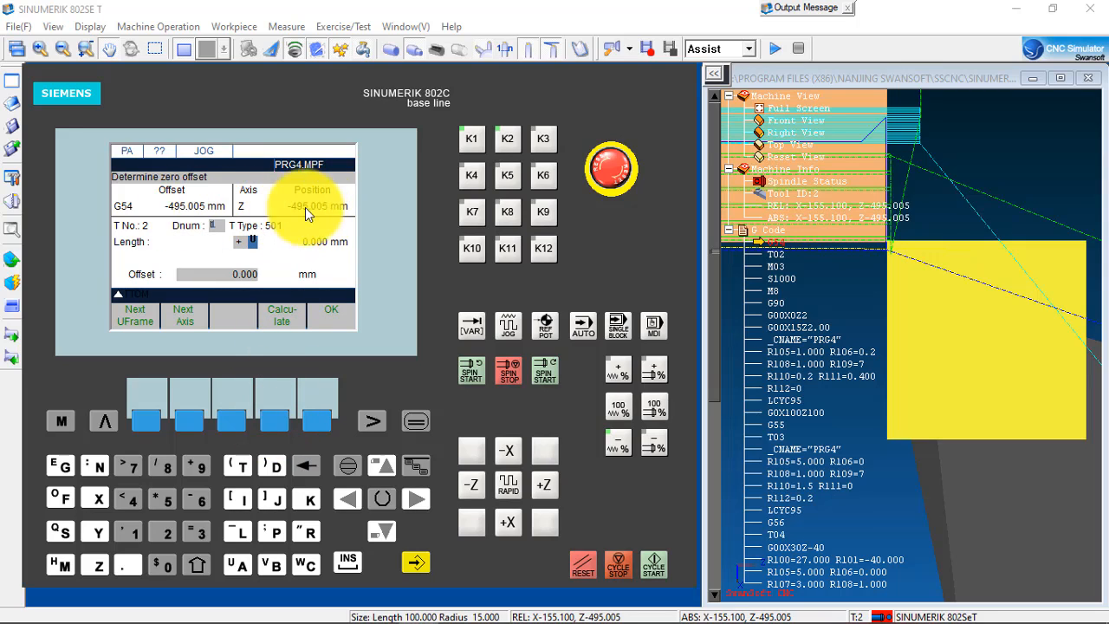
click(324, 422)
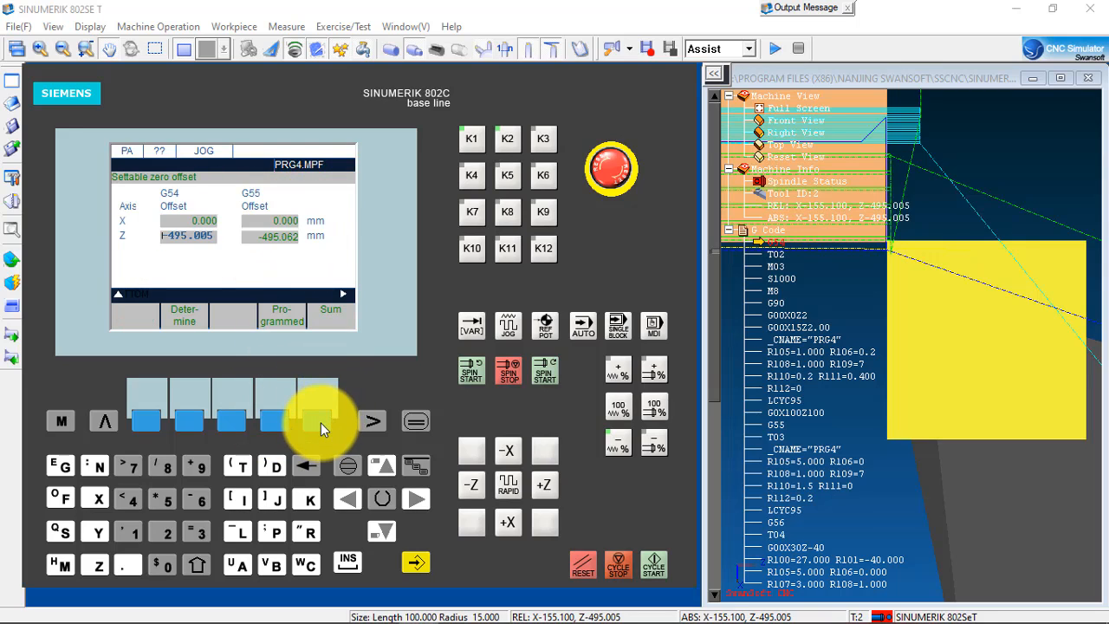
click(104, 423)
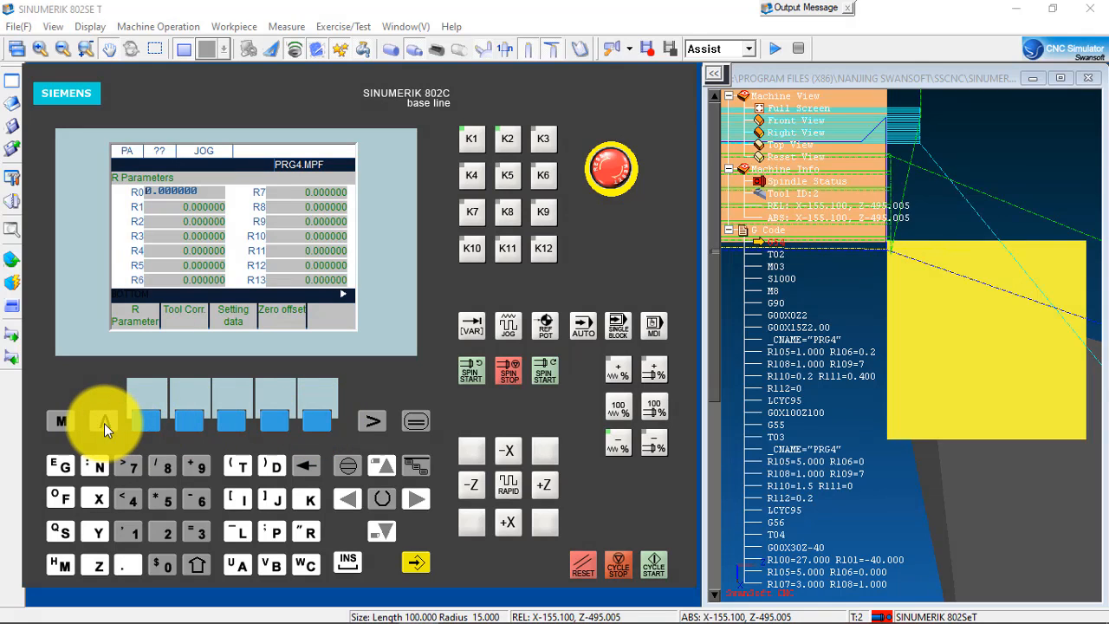
click(415, 420)
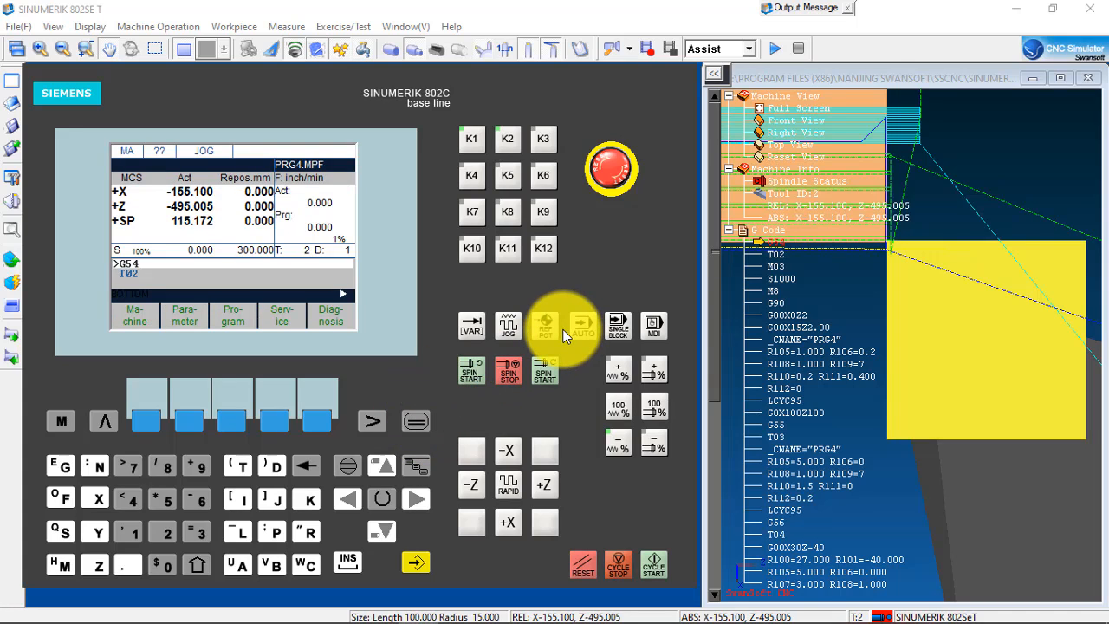
Step: Start the spindle and raise the feed override to 20% for jogging tool 2
click(465, 369)
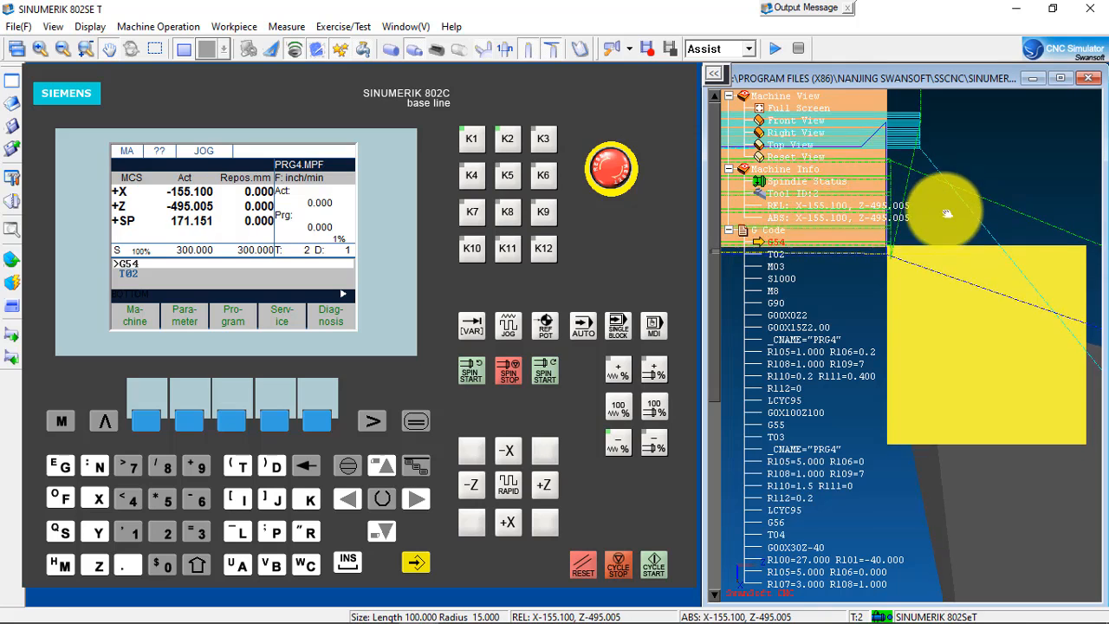
drag(941, 199, 945, 413)
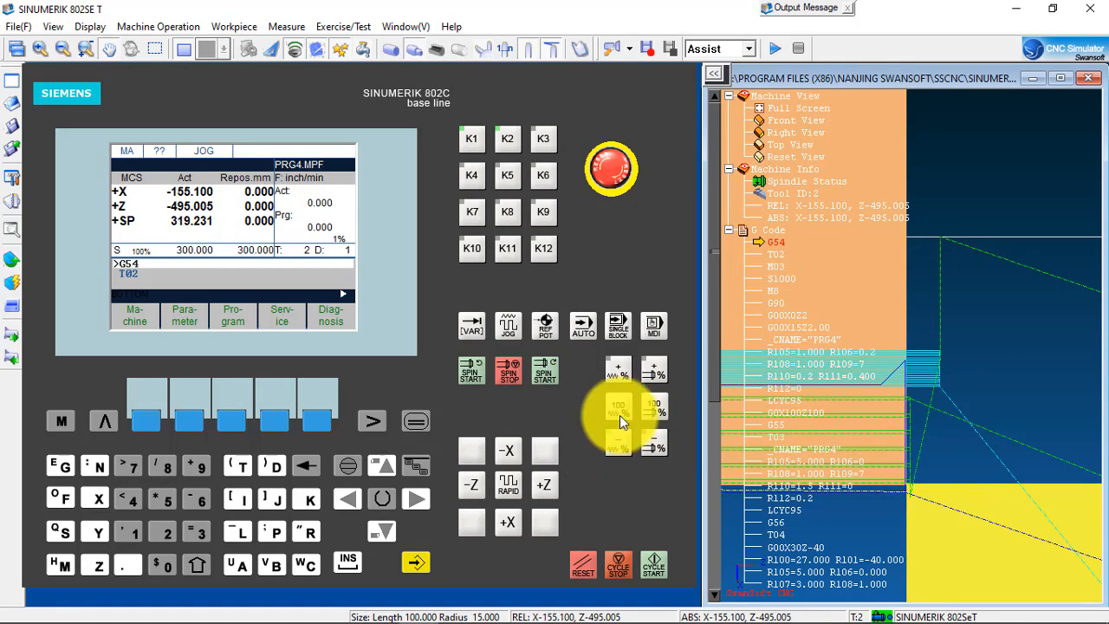
click(618, 369)
click(617, 370)
click(618, 370)
click(619, 370)
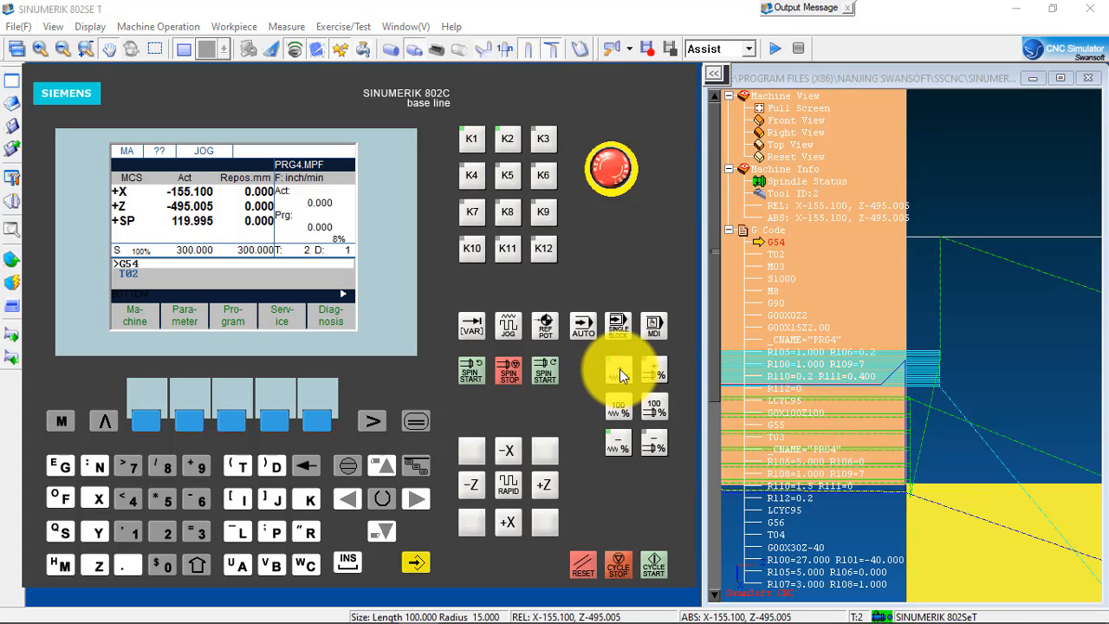
click(618, 370)
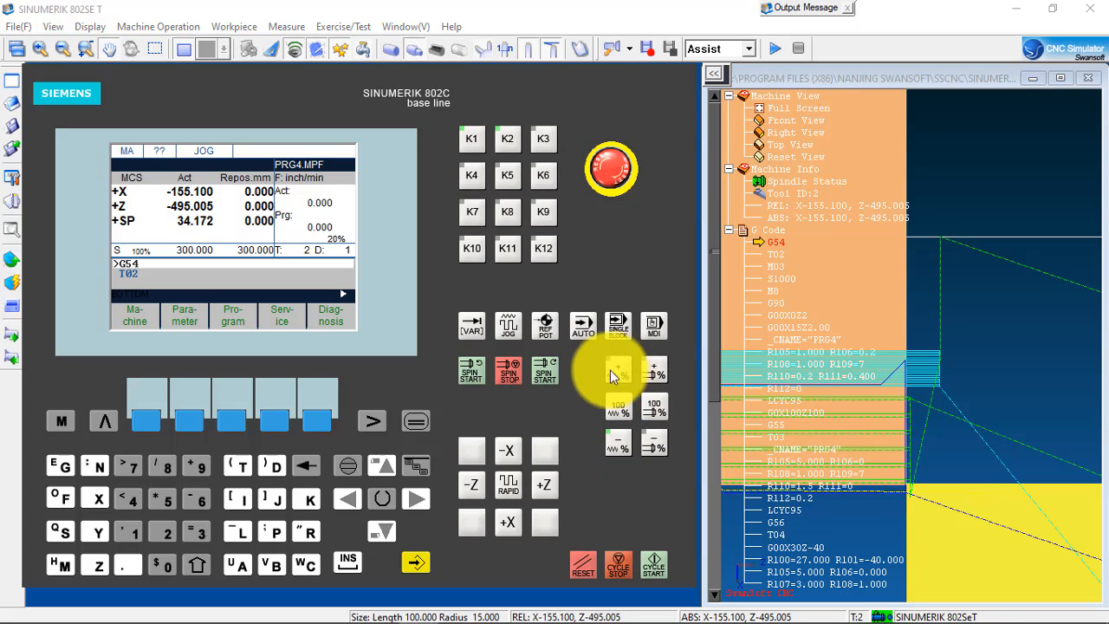
Step: Jog tool 2 clear of the workpiece diameter to about X-154.543 and slightly past the end face to about Z-495.272
drag(513, 445, 510, 449)
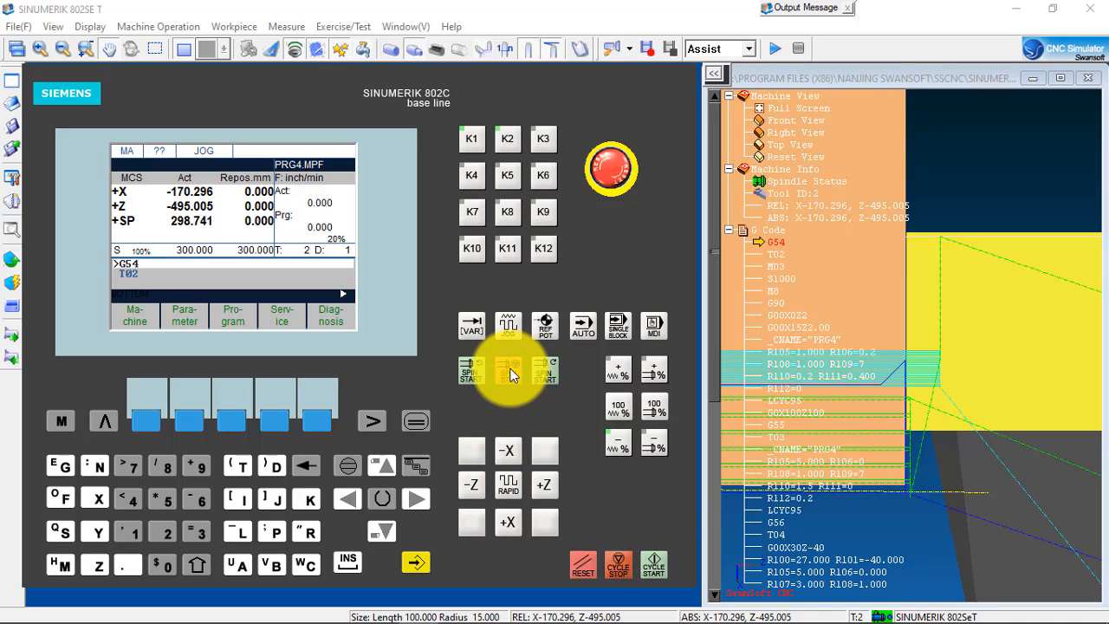
click(510, 529)
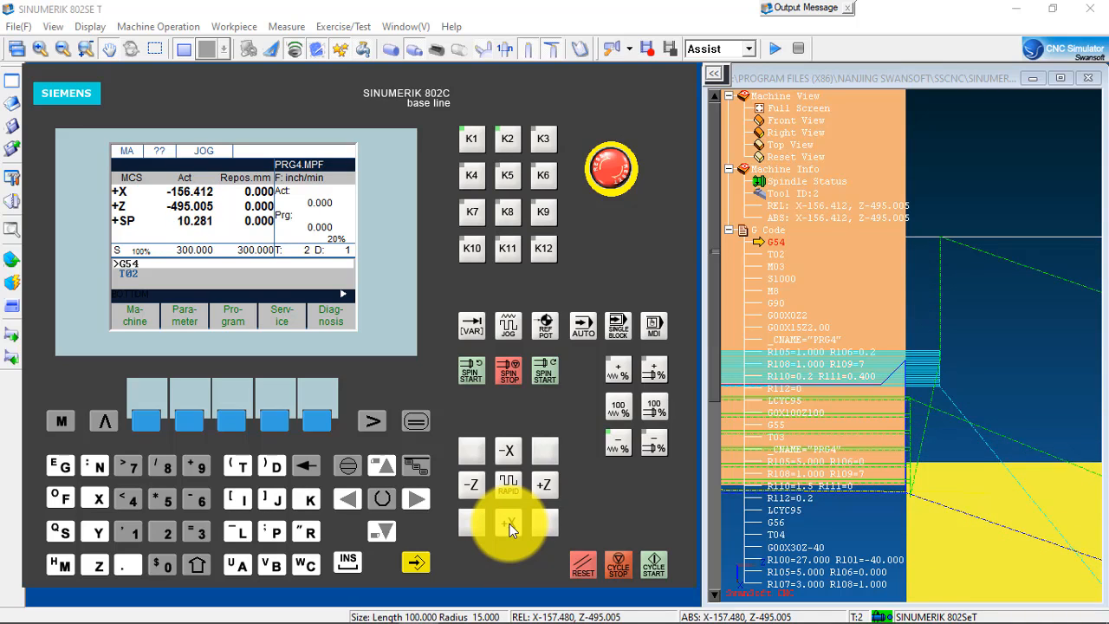
click(477, 480)
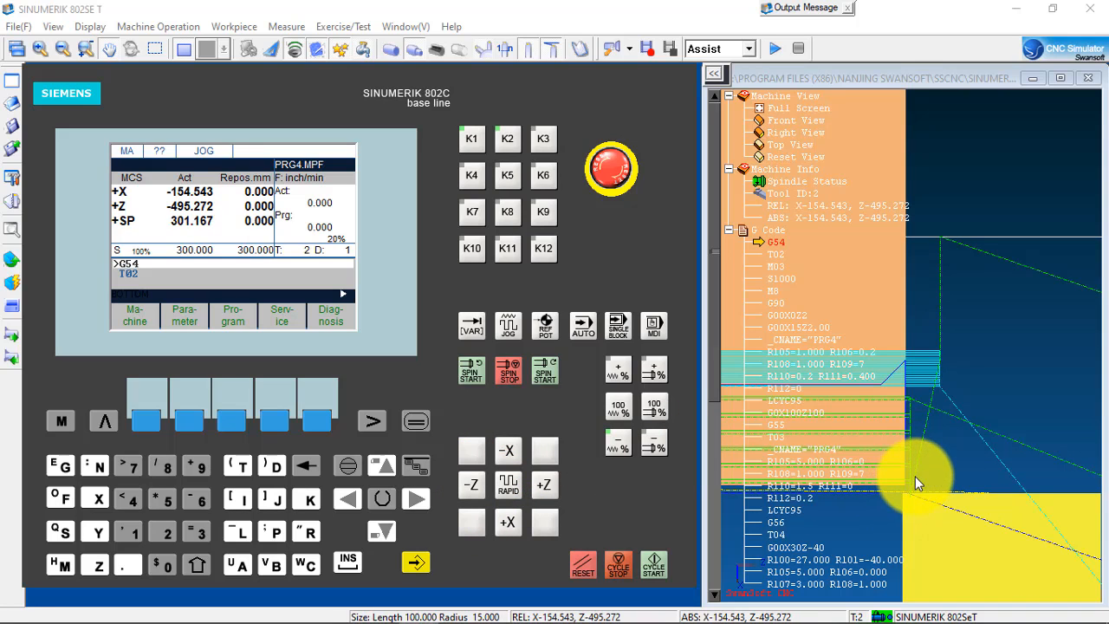
drag(940, 426, 944, 260)
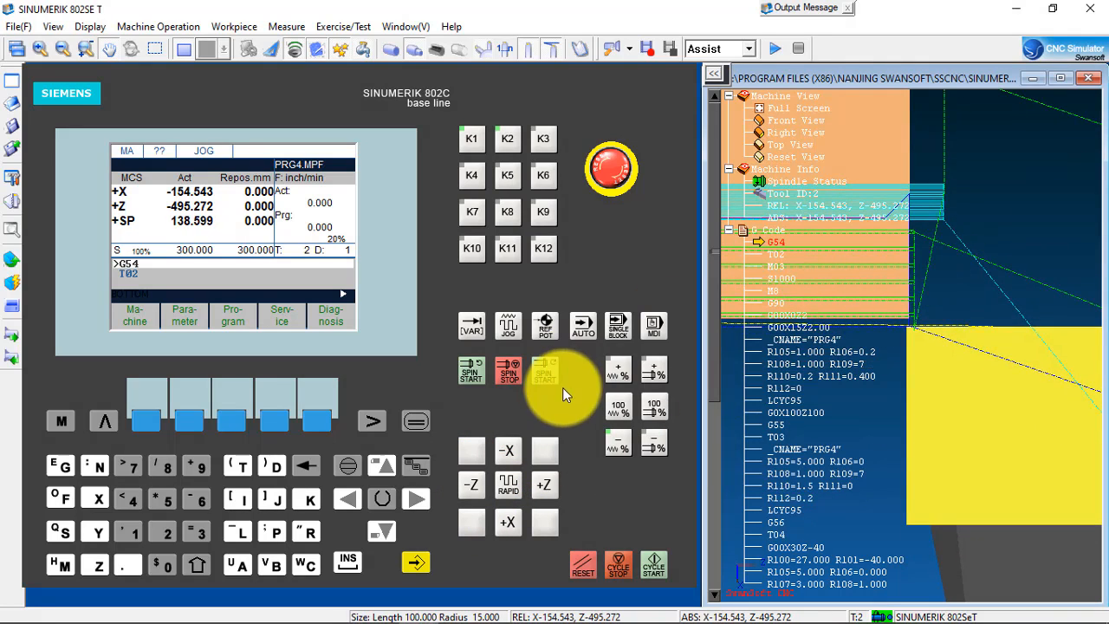
Step: Reduce the feed override to 1%, touch tool 2 on the workpiece diameter at about X-155.011, and stop the spindle
click(621, 442)
click(621, 439)
click(621, 437)
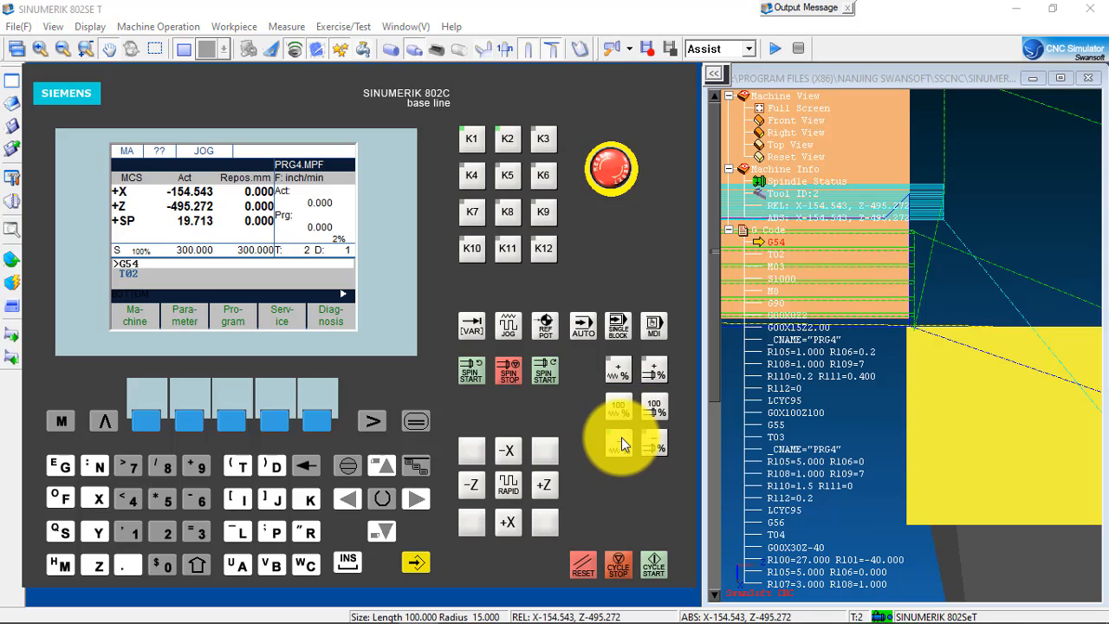
click(621, 436)
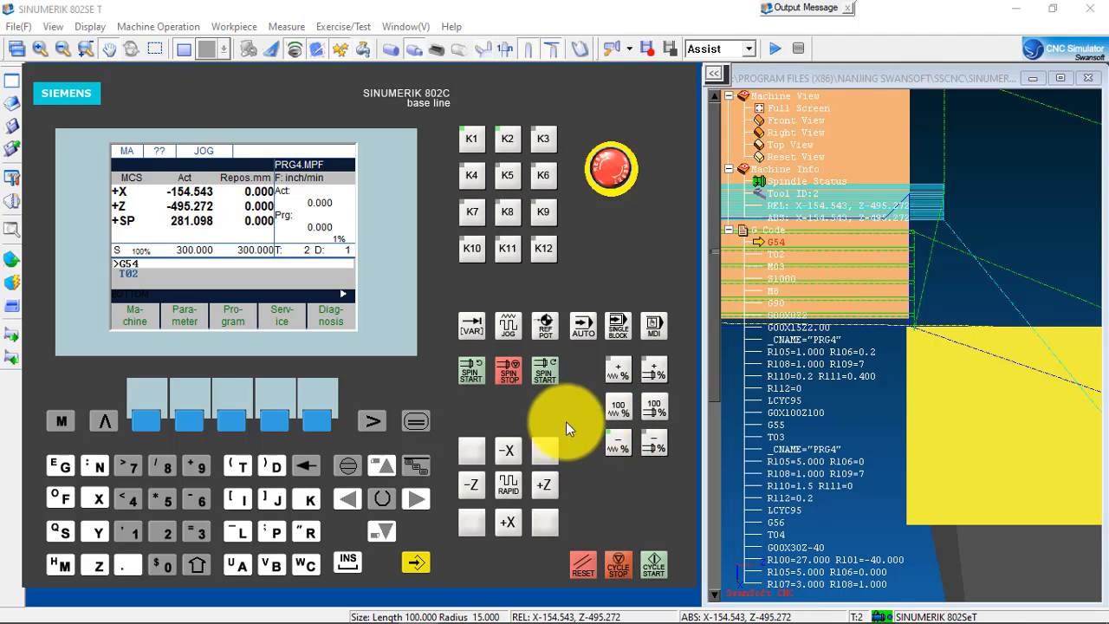
drag(514, 466, 510, 461)
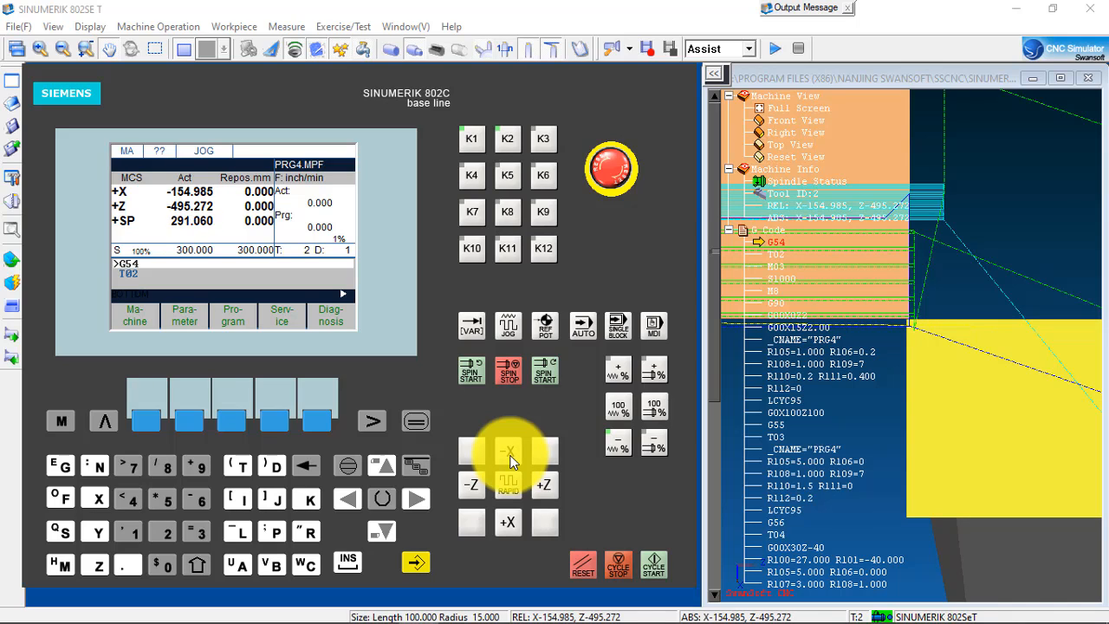
drag(510, 461, 510, 459)
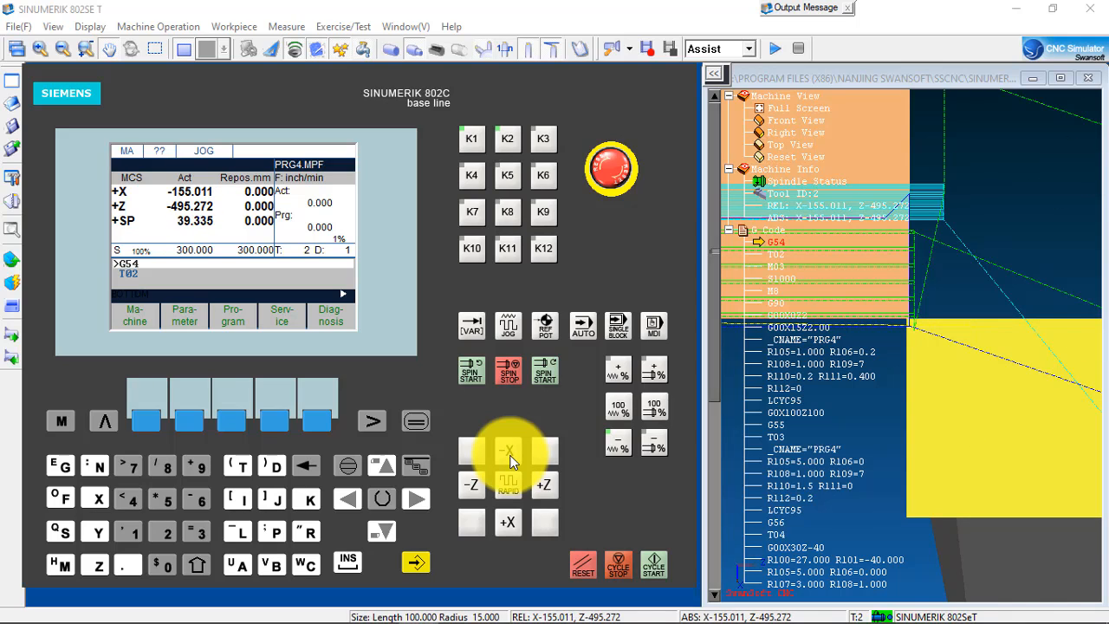
click(506, 370)
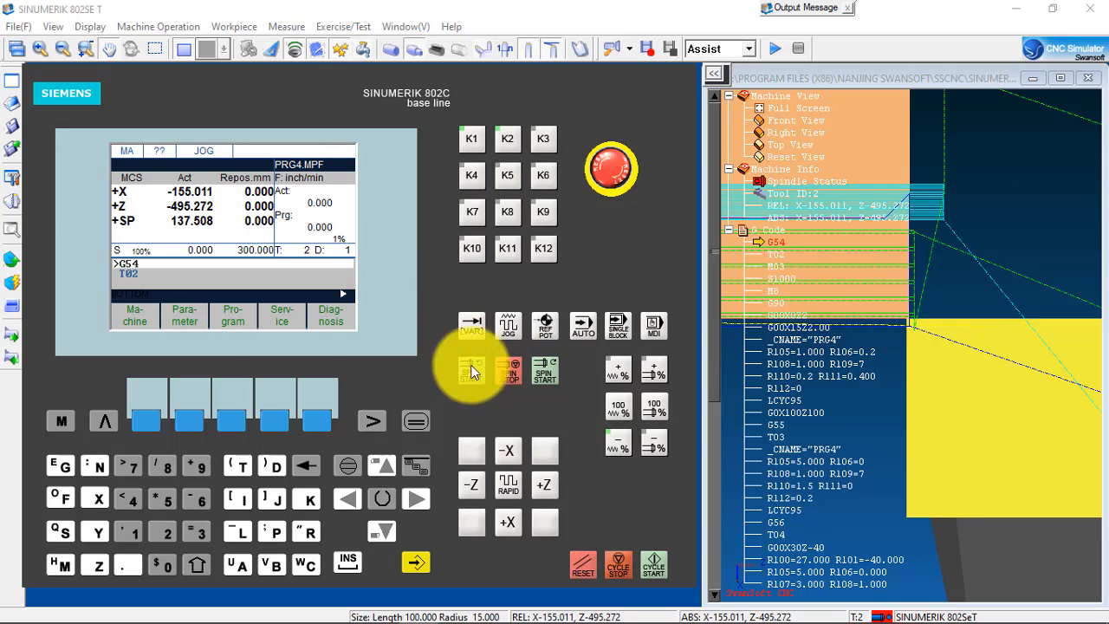
Step: Open the X-axis compensation reference for tool 2, set the offset to 30, and calculate length L1
click(416, 422)
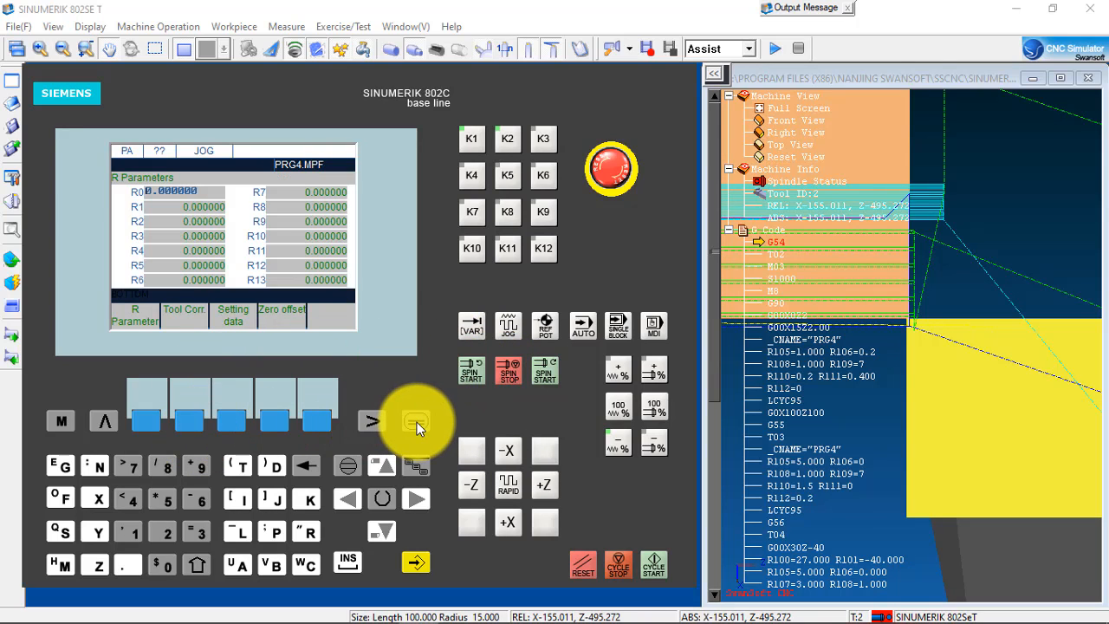
click(187, 415)
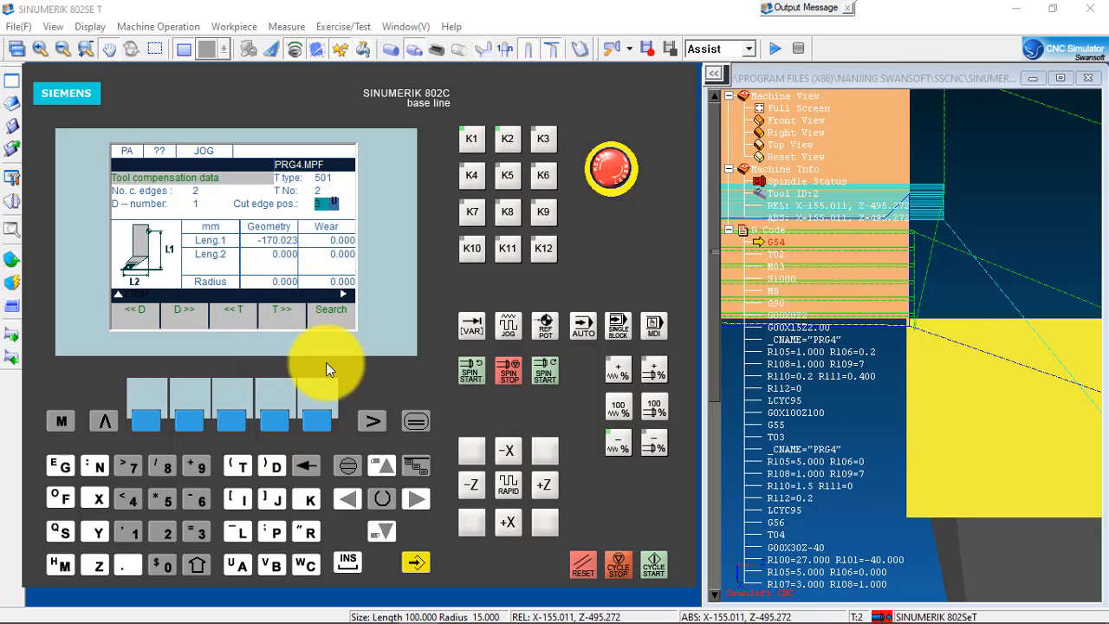
click(371, 417)
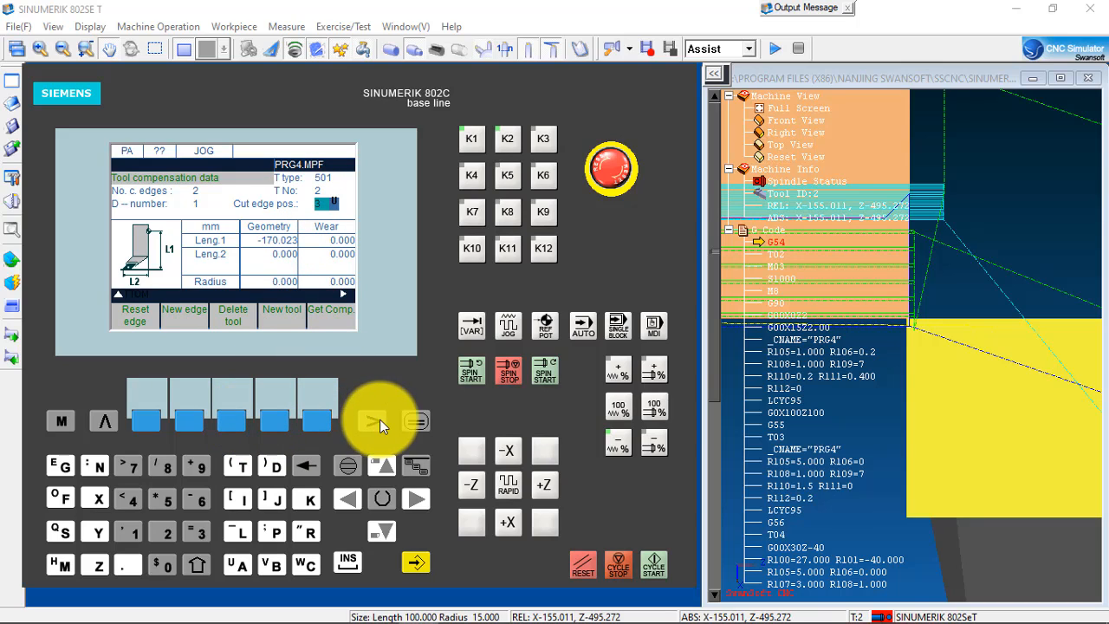
click(317, 422)
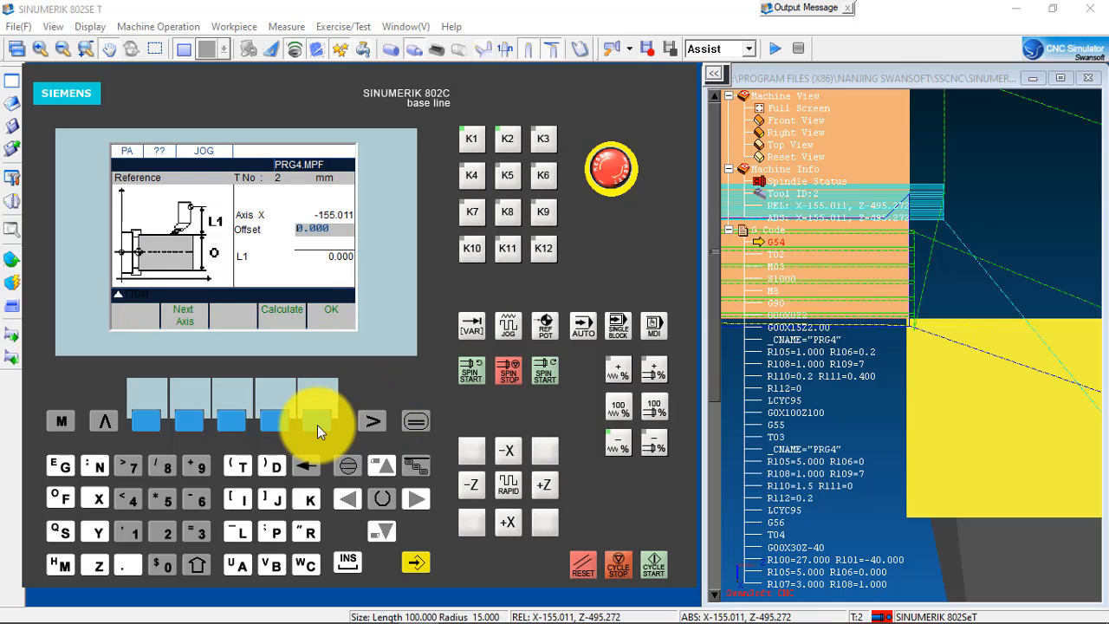
click(418, 498)
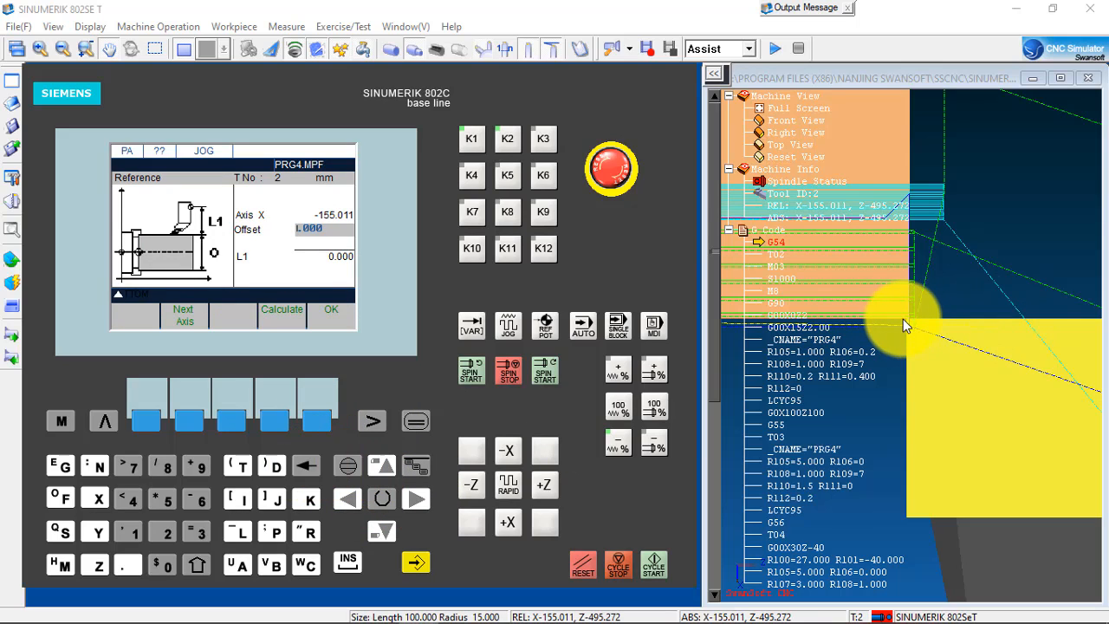
click(202, 530)
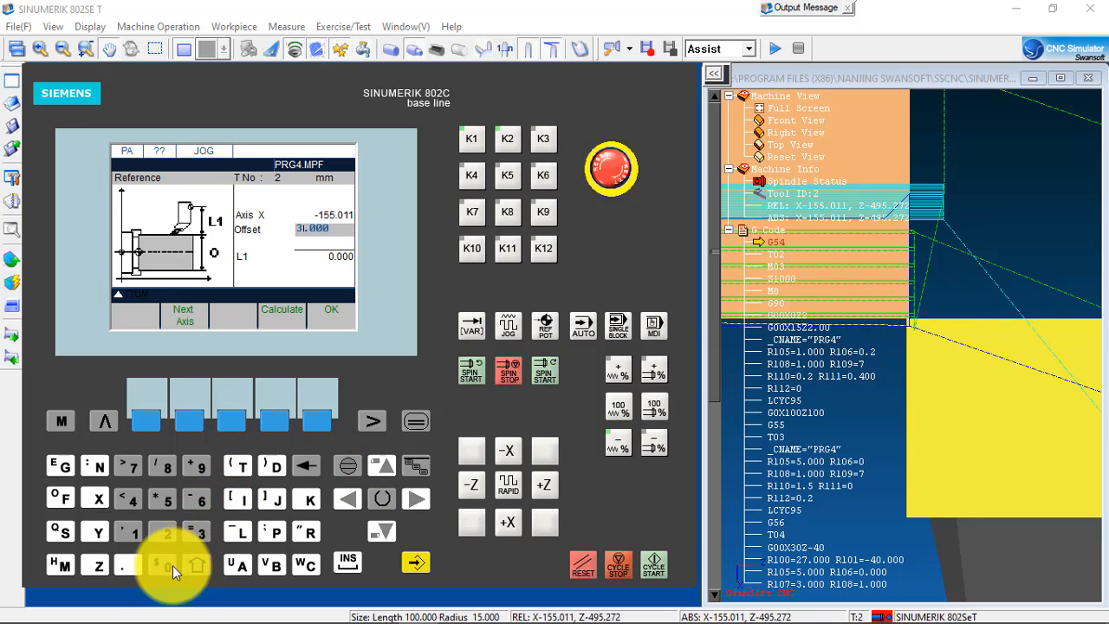
click(166, 564)
click(277, 422)
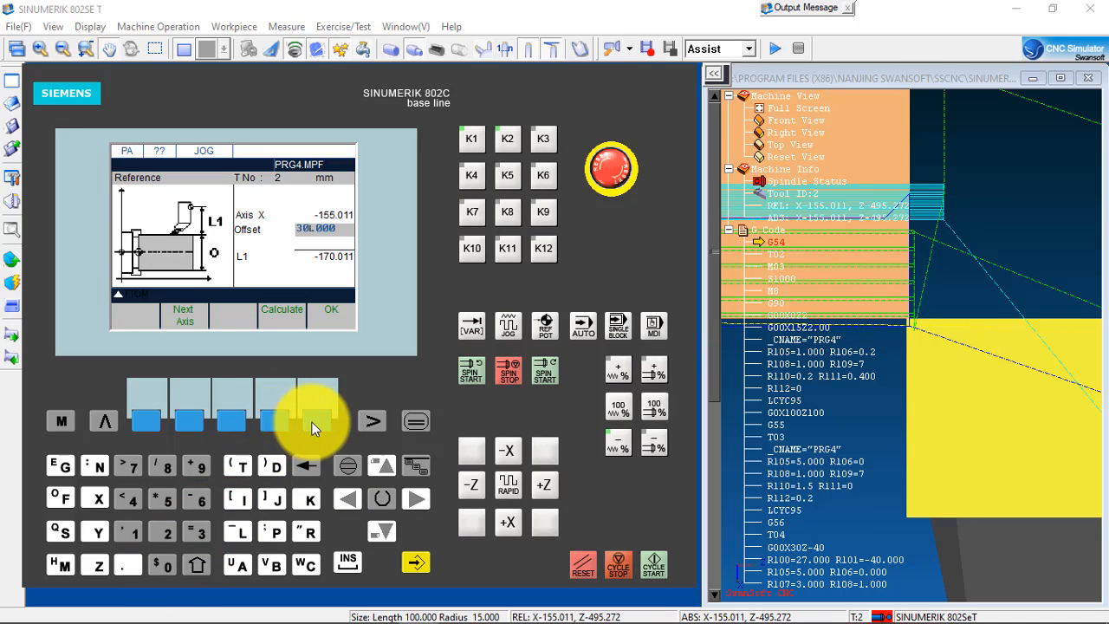
Step: Accept tool 2's X-axis length compensation, and retract the tool in +X and +Z using 100% feed override to about Z-467
click(316, 421)
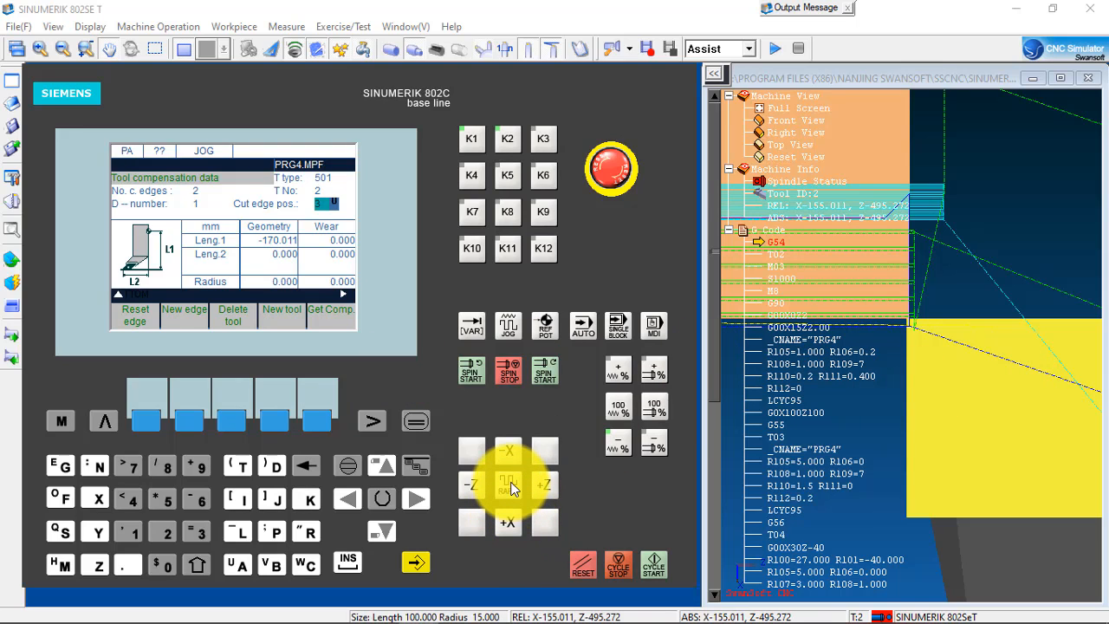
click(416, 420)
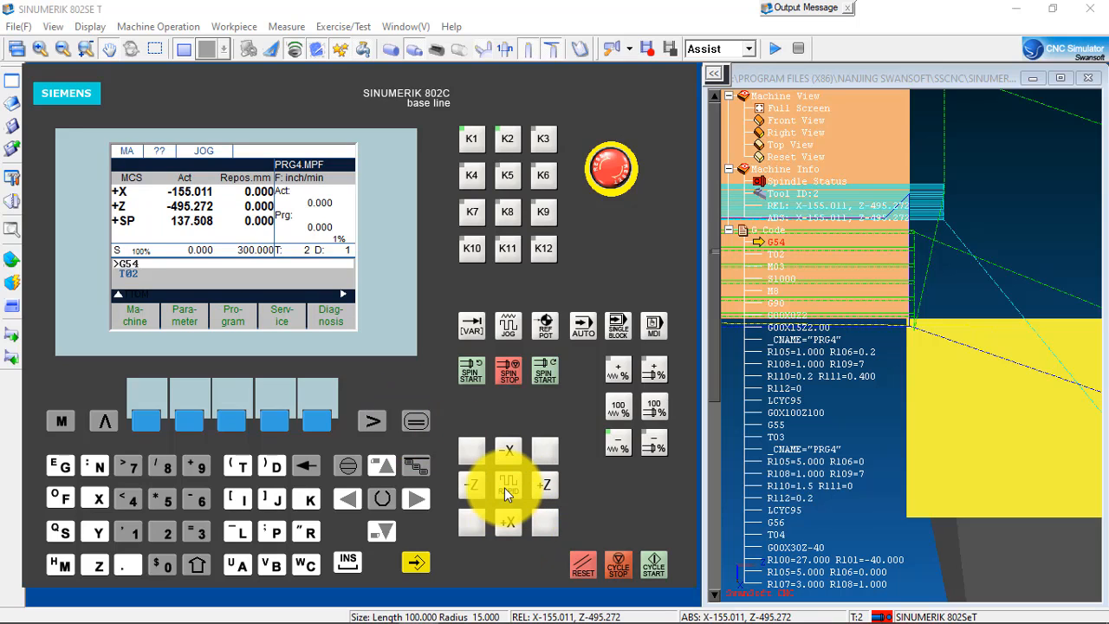
click(508, 522)
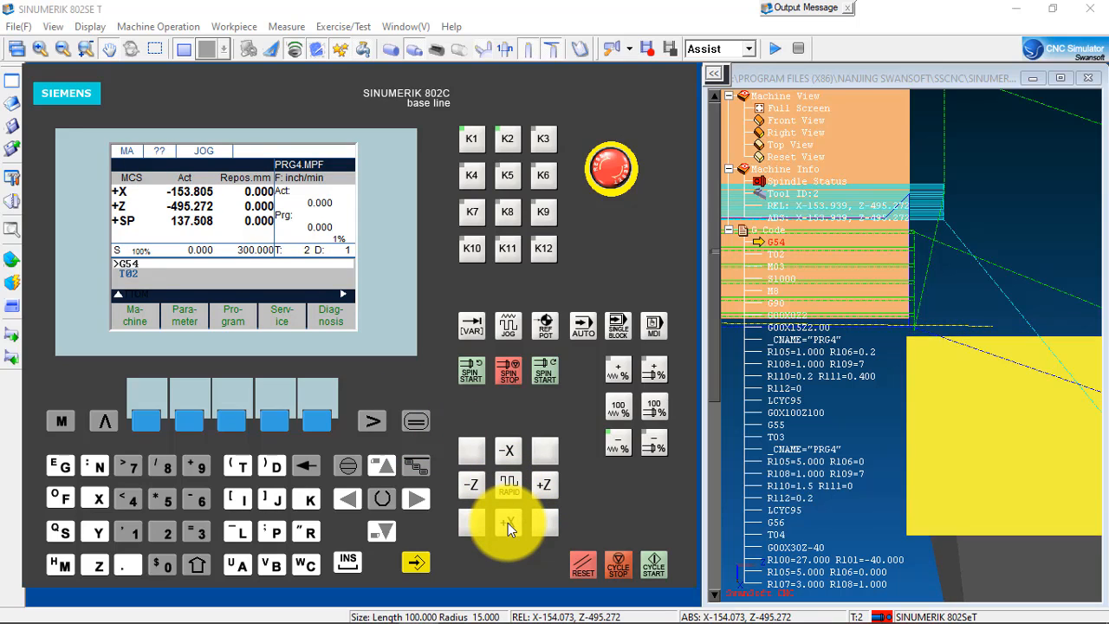
click(554, 475)
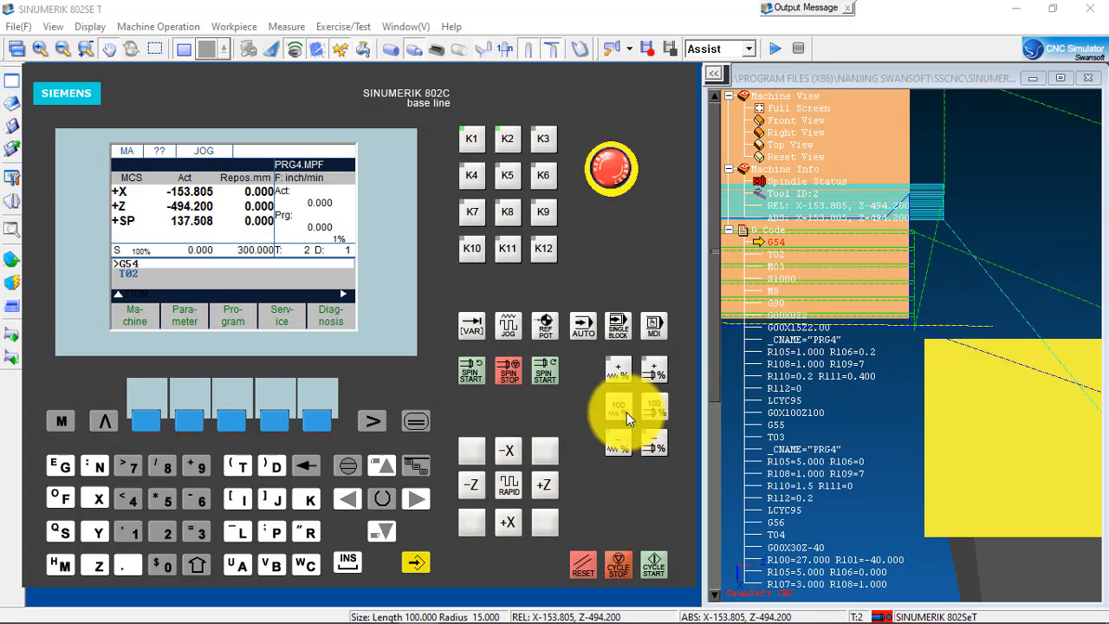
click(619, 407)
click(545, 480)
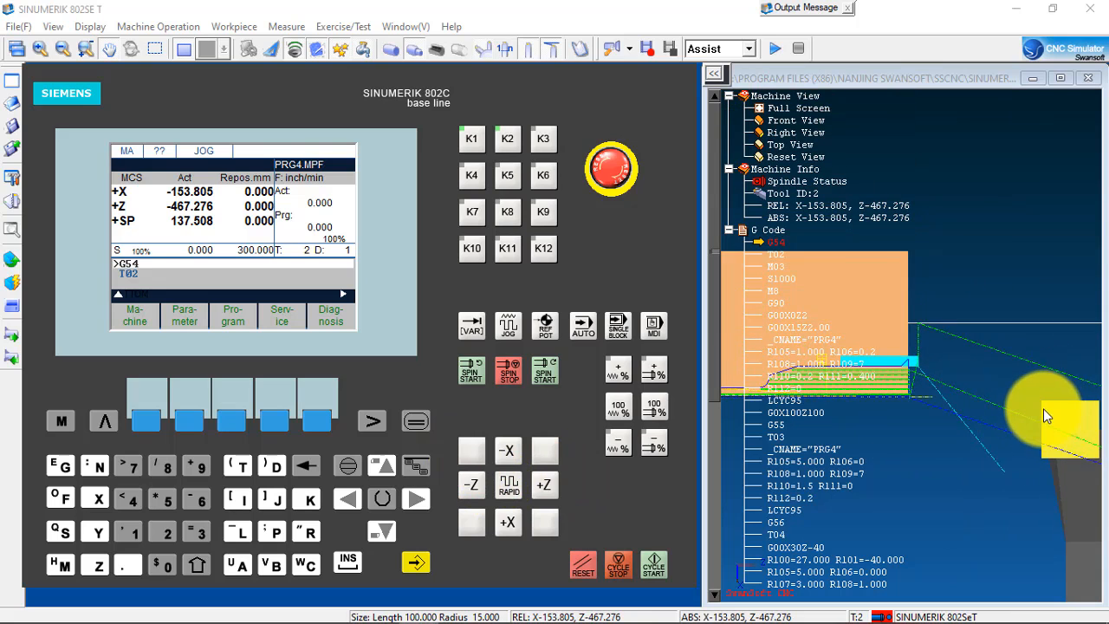
Step: Change to tool 3 by executing T3 in MDI mode
scroll(987, 418, down, 3)
drag(1017, 307, 943, 253)
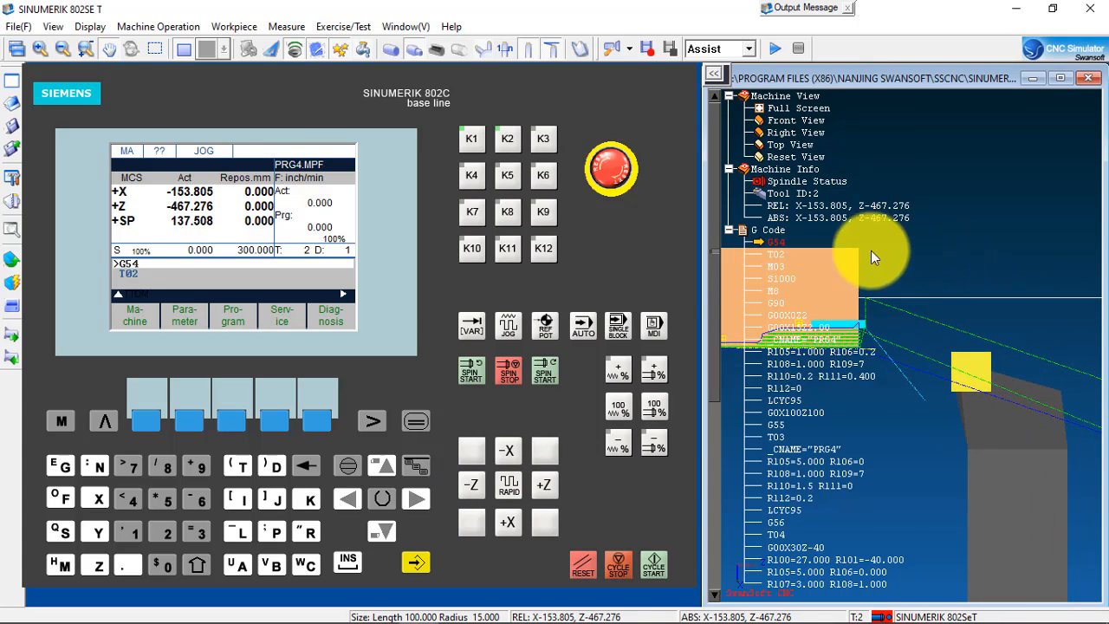
click(62, 422)
click(654, 327)
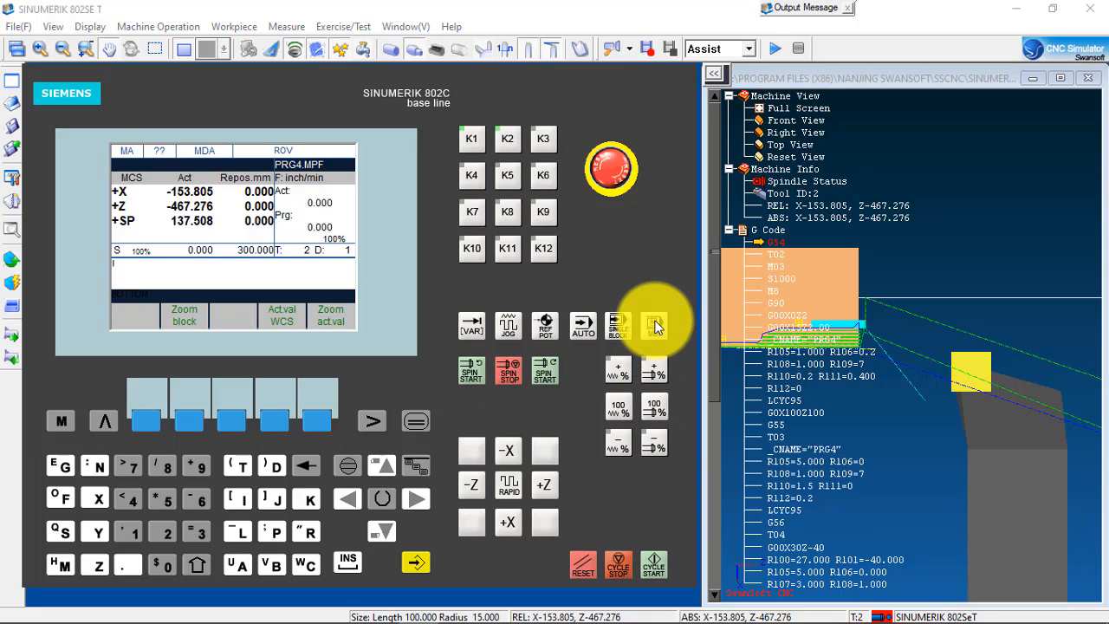
click(242, 466)
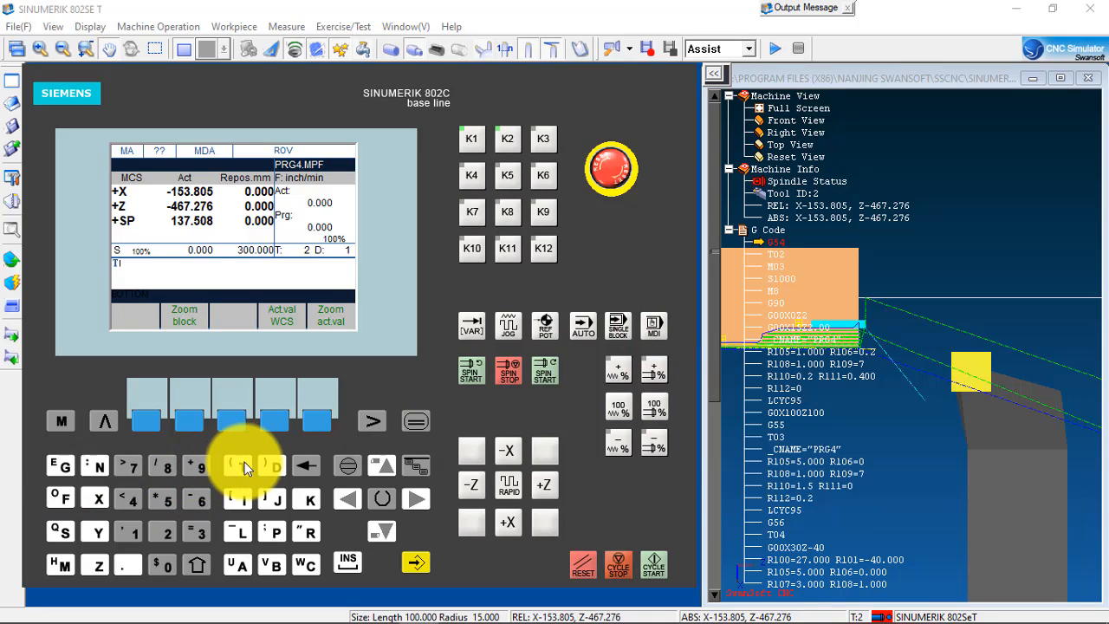
click(192, 525)
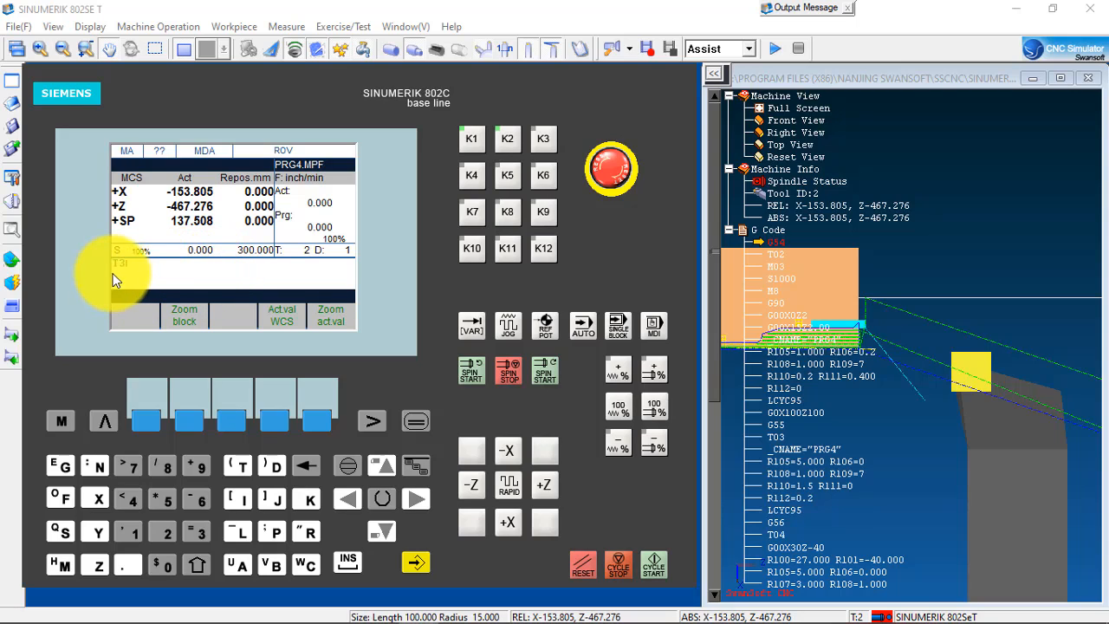
click(654, 567)
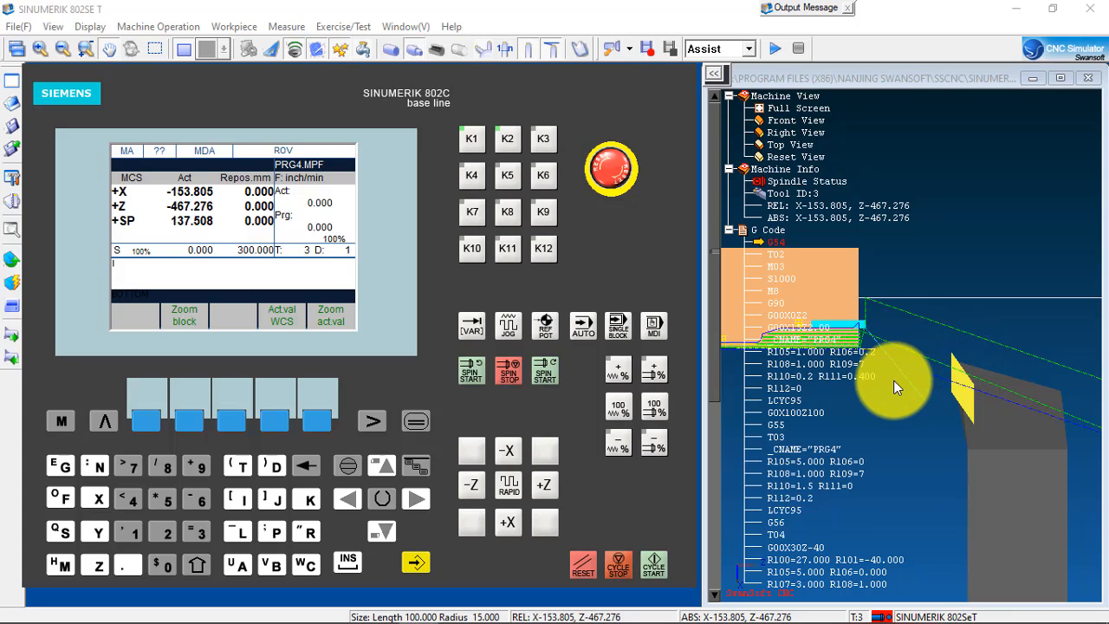
Step: Switch to JOG mode and move tool 3 along Z to about Z-494.3, just off the workpiece's end face
scroll(894, 371, up, 5)
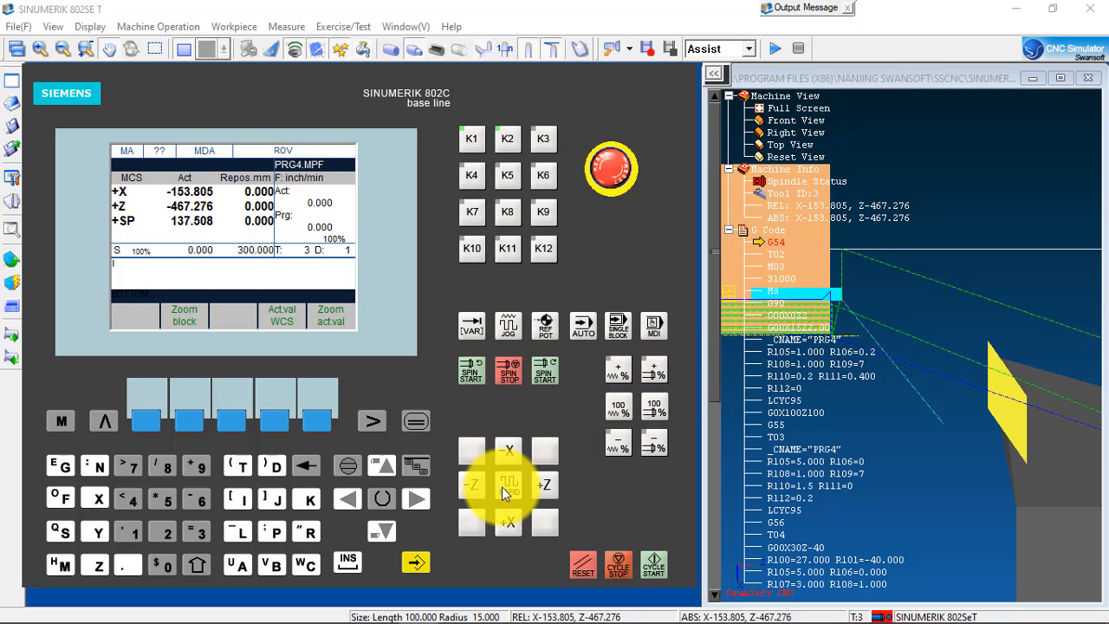
click(470, 485)
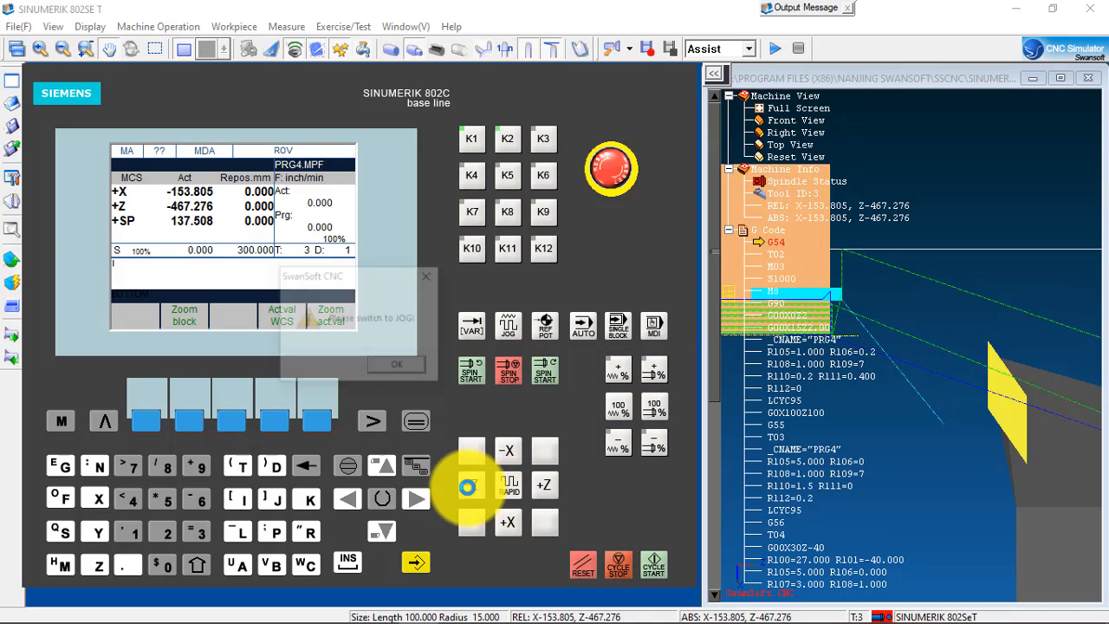
click(405, 371)
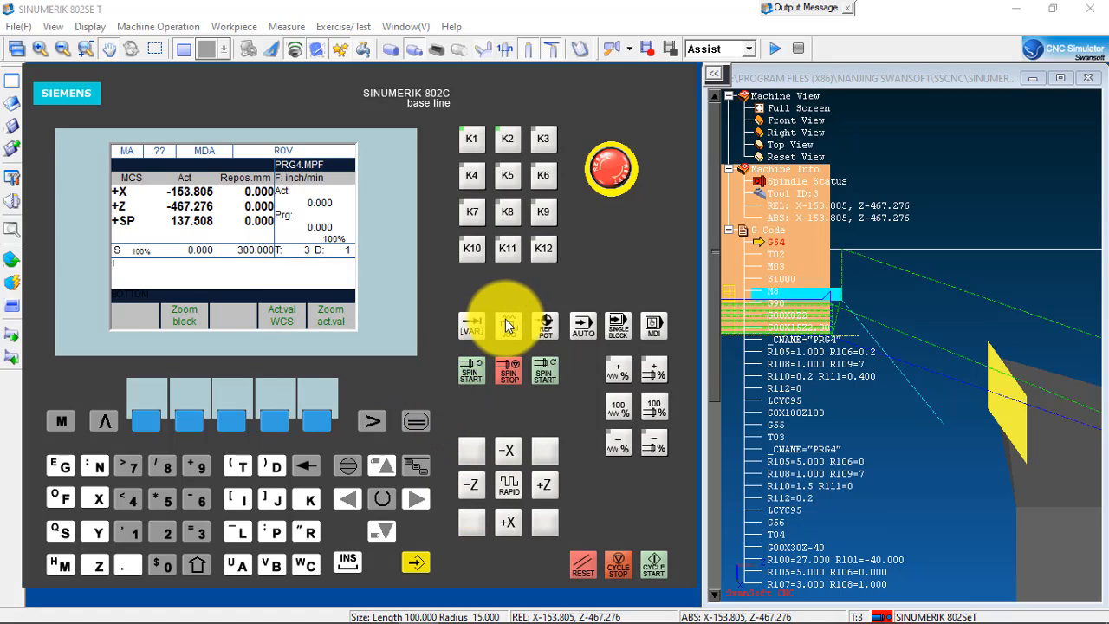
click(509, 324)
click(471, 485)
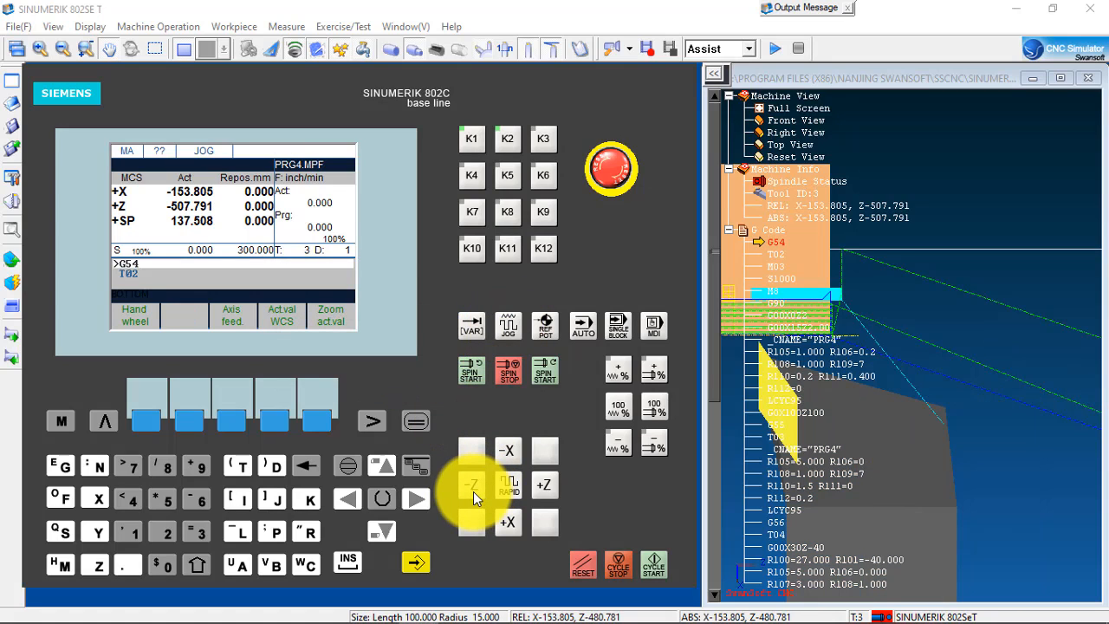
click(548, 487)
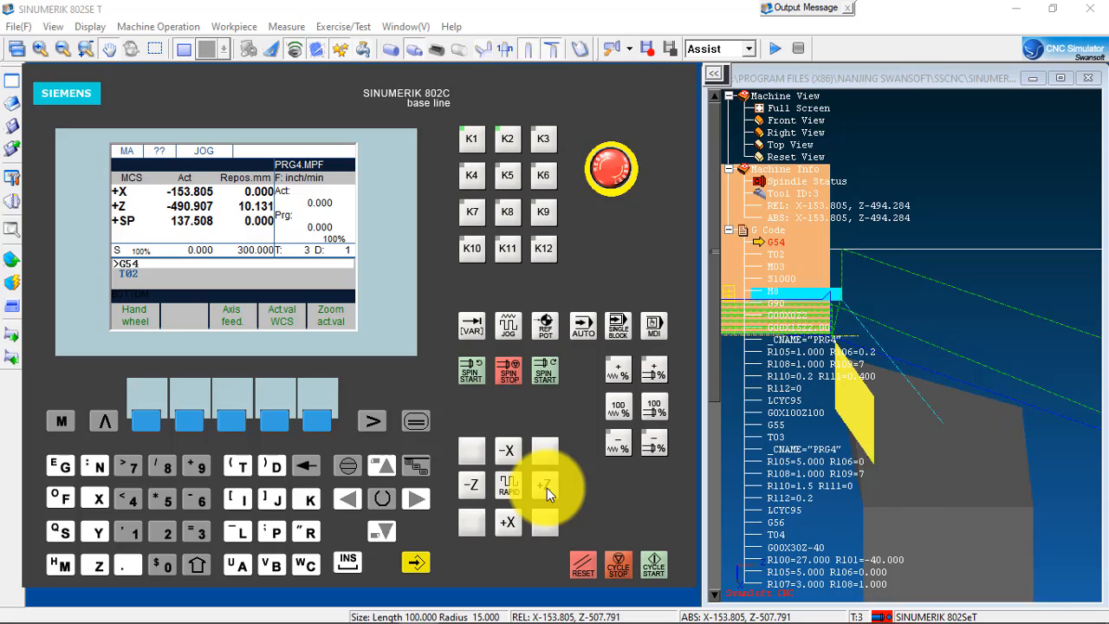
click(477, 484)
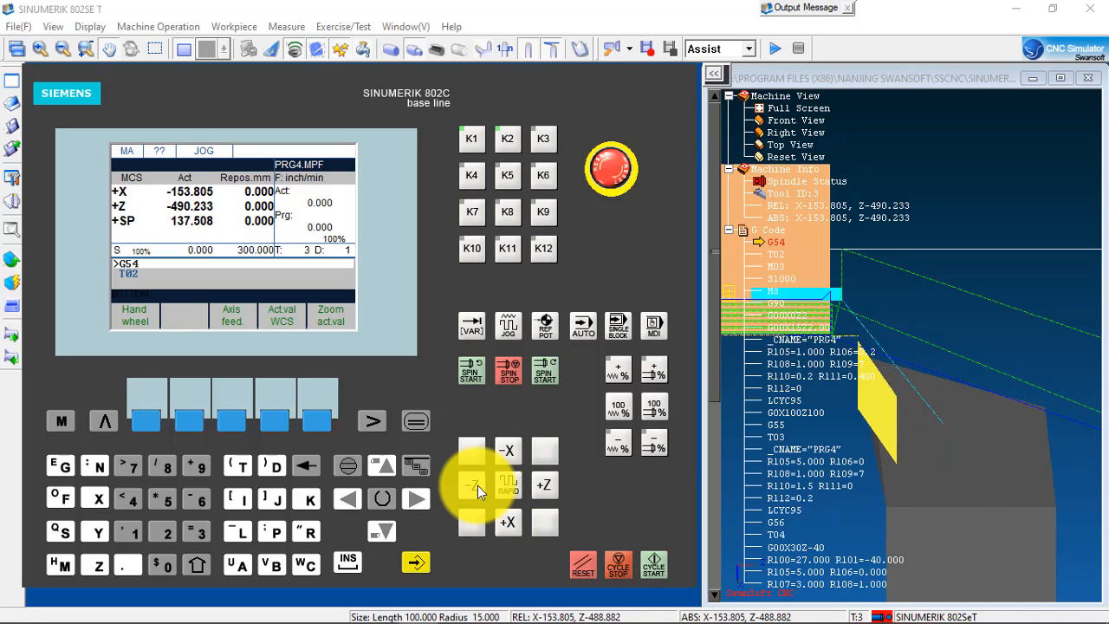
Step: Jog tool 3 to about X-155.2 and Z-494.3, near the corner of the workpiece
drag(780, 343, 925, 328)
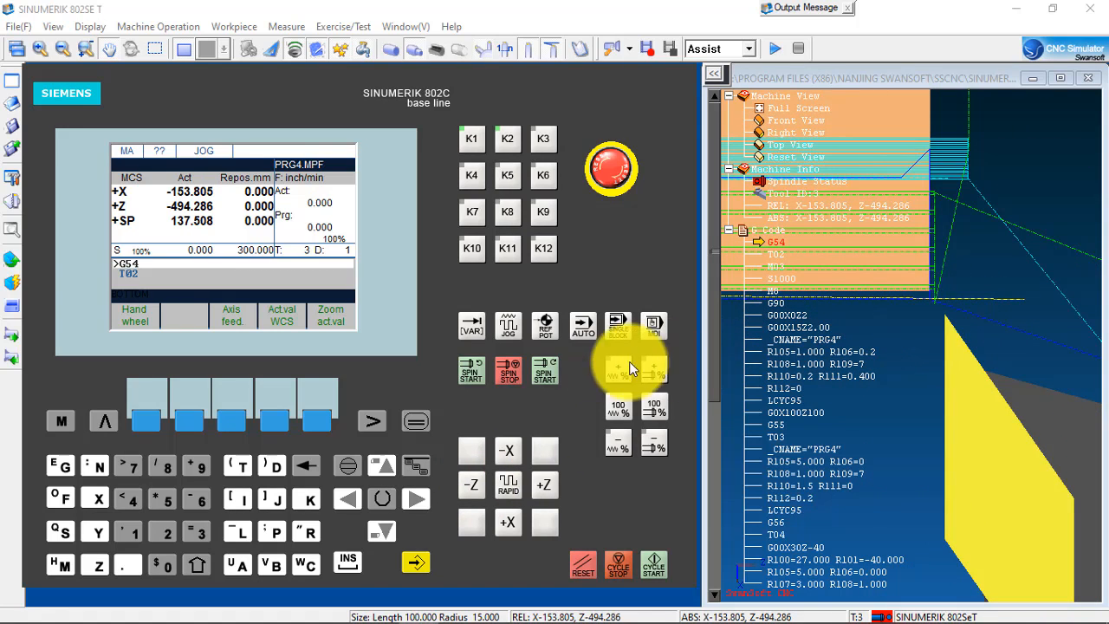
click(474, 485)
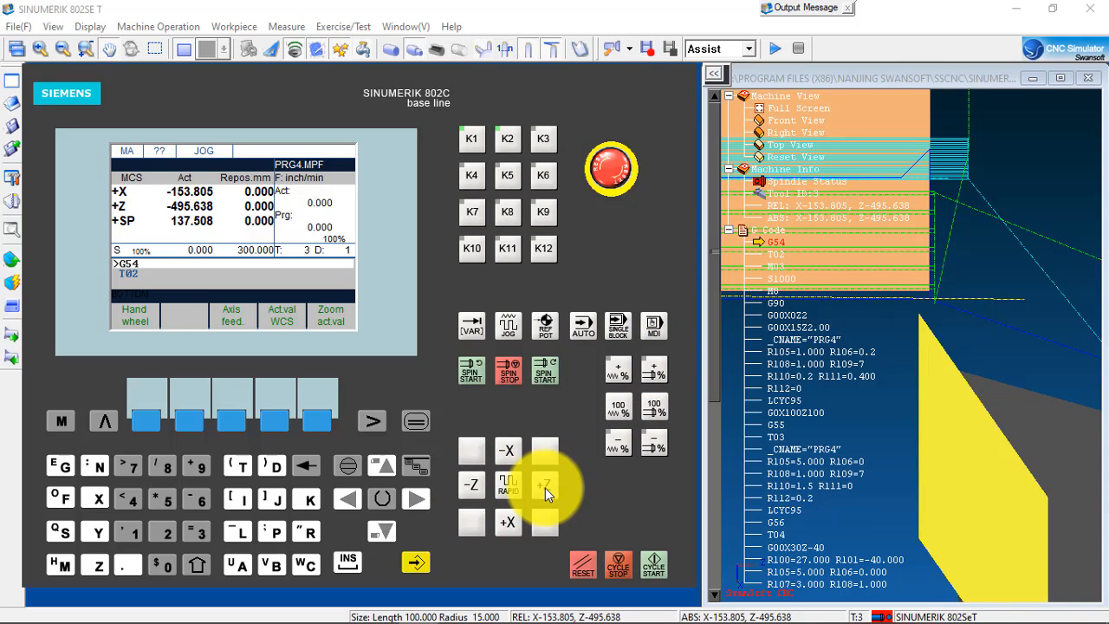
click(545, 488)
click(506, 450)
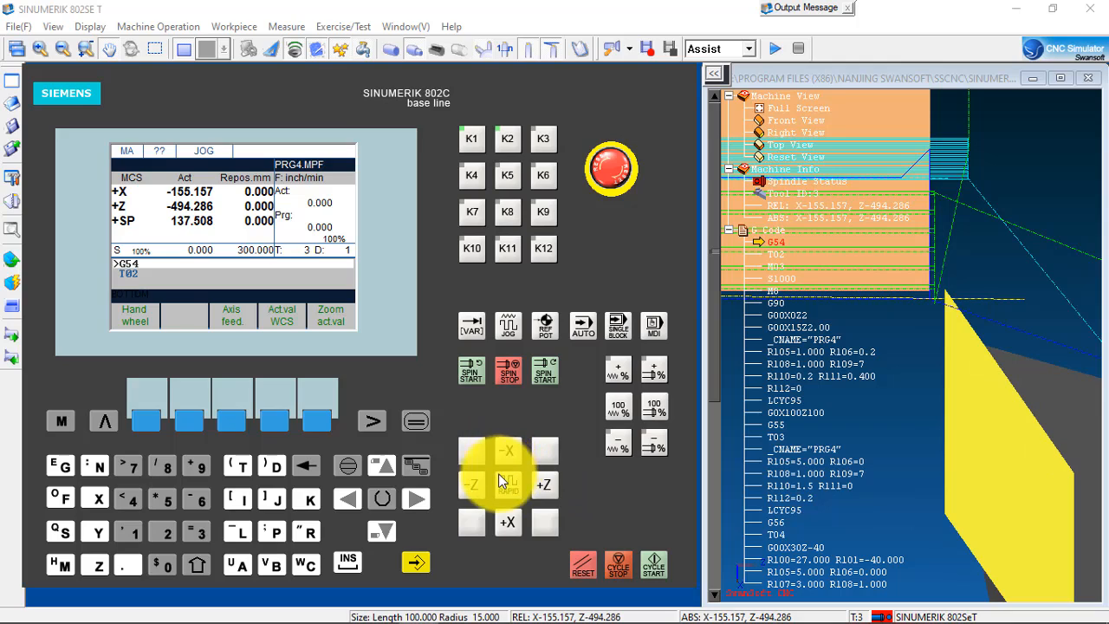
Step: Touch tool 3 against the workpiece's end face at about Z-495.05 with 1% feed override and a running spindle, and stop the spindle
click(614, 443)
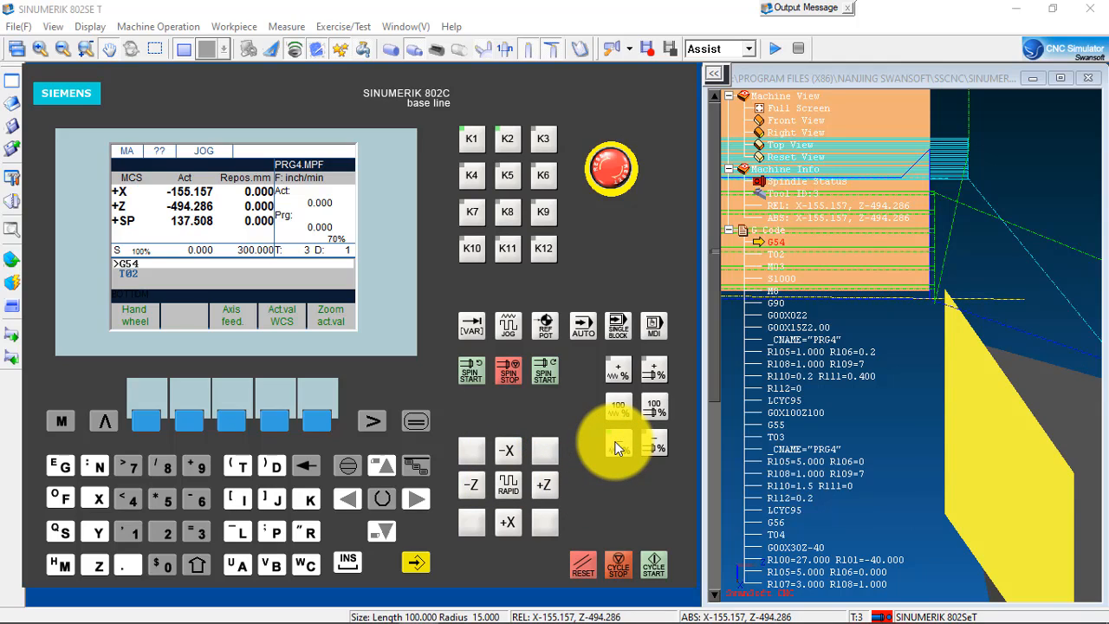
click(616, 441)
click(617, 440)
click(617, 440)
click(618, 438)
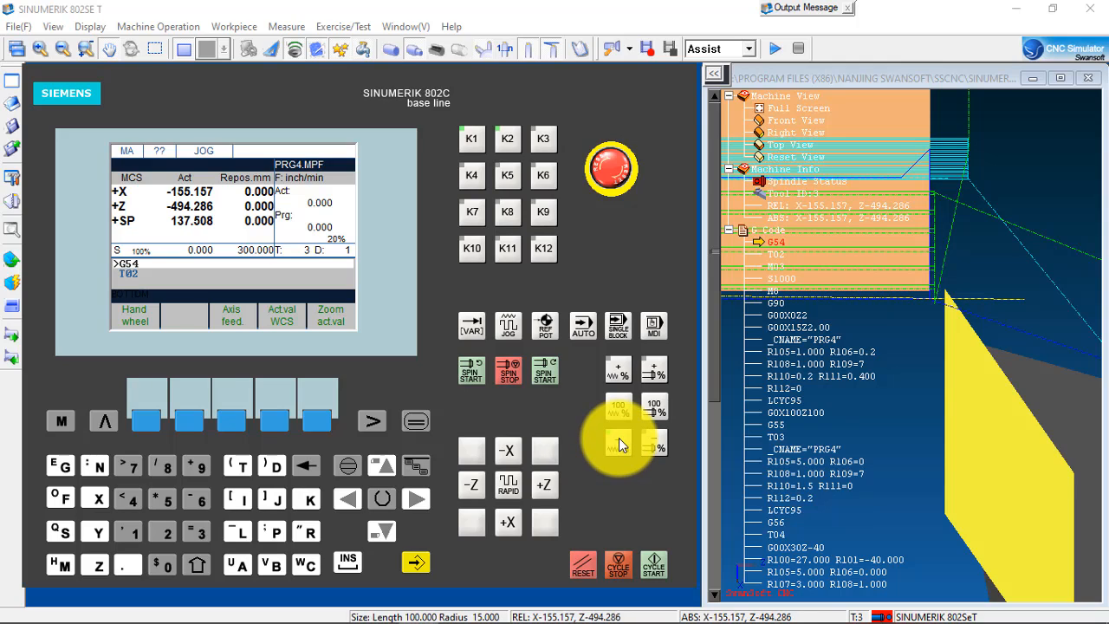
click(618, 437)
click(618, 437)
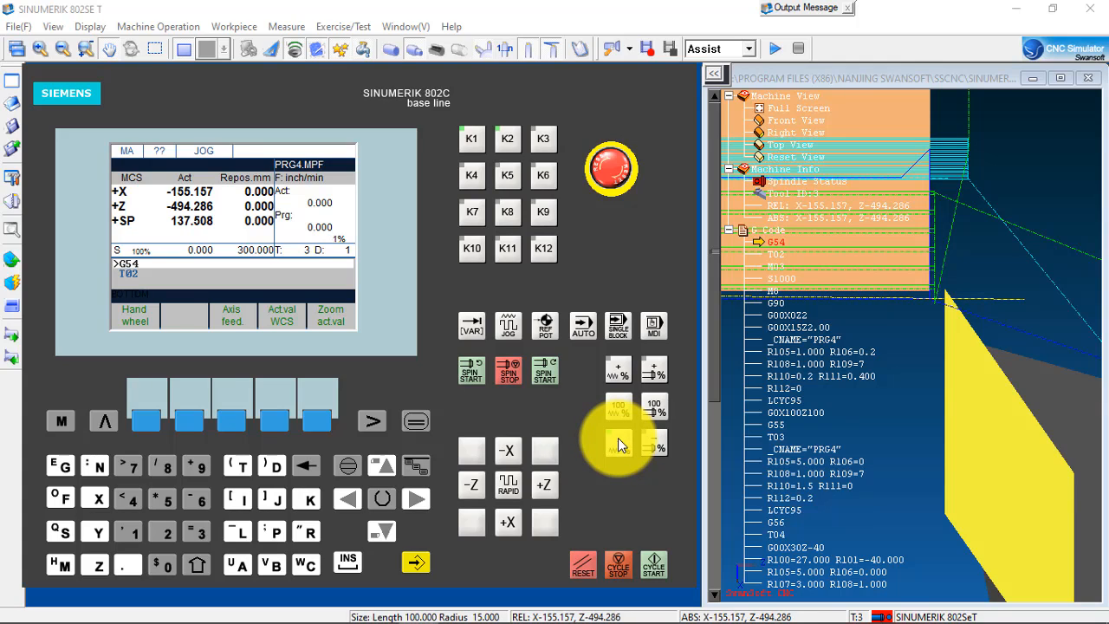
click(469, 370)
click(468, 488)
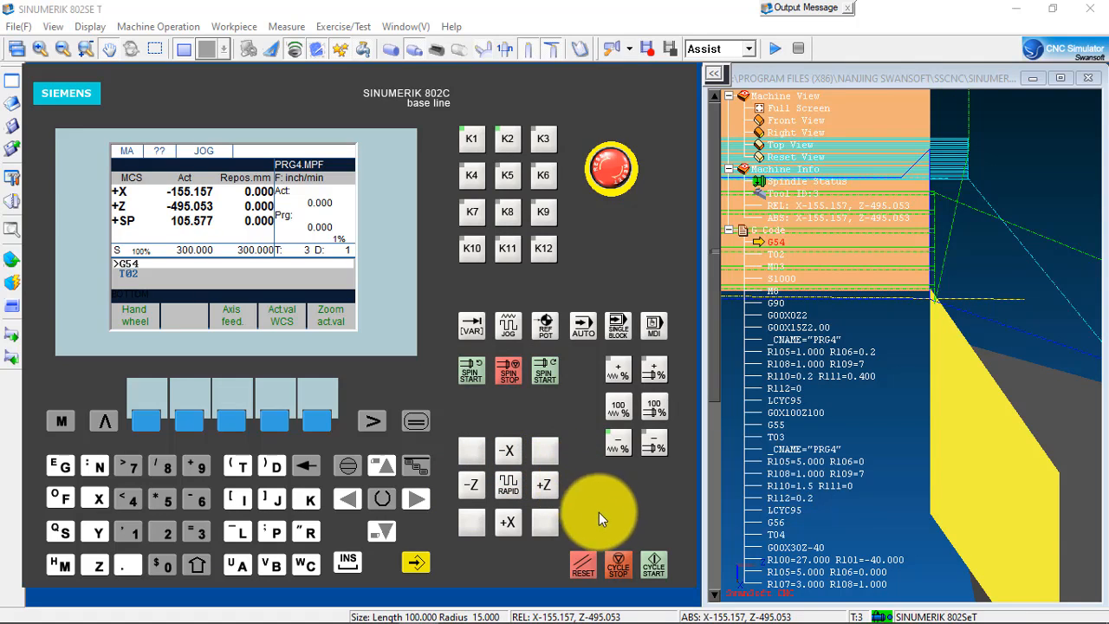
click(509, 370)
Step: Try to determine the G55 Z zero offset with tool 3 at its current position
click(414, 422)
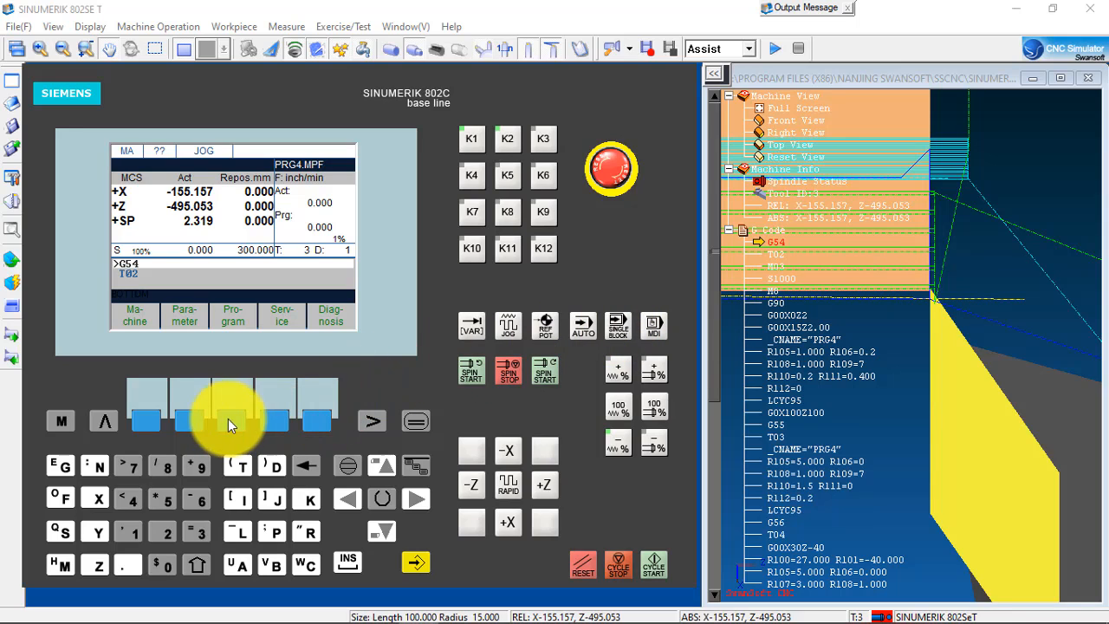
click(194, 419)
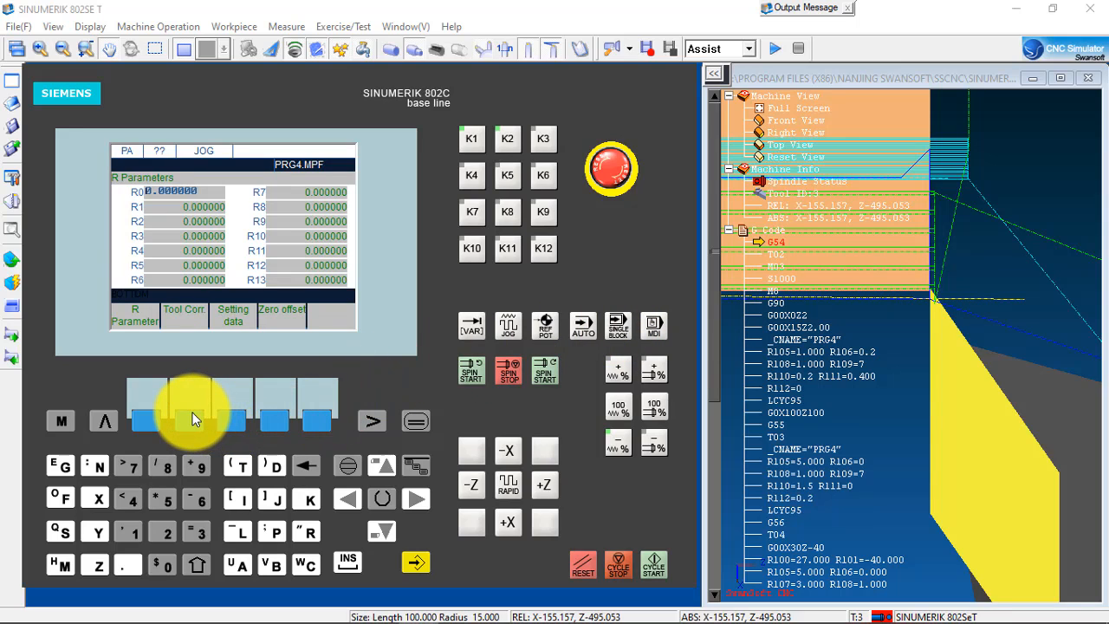
click(277, 422)
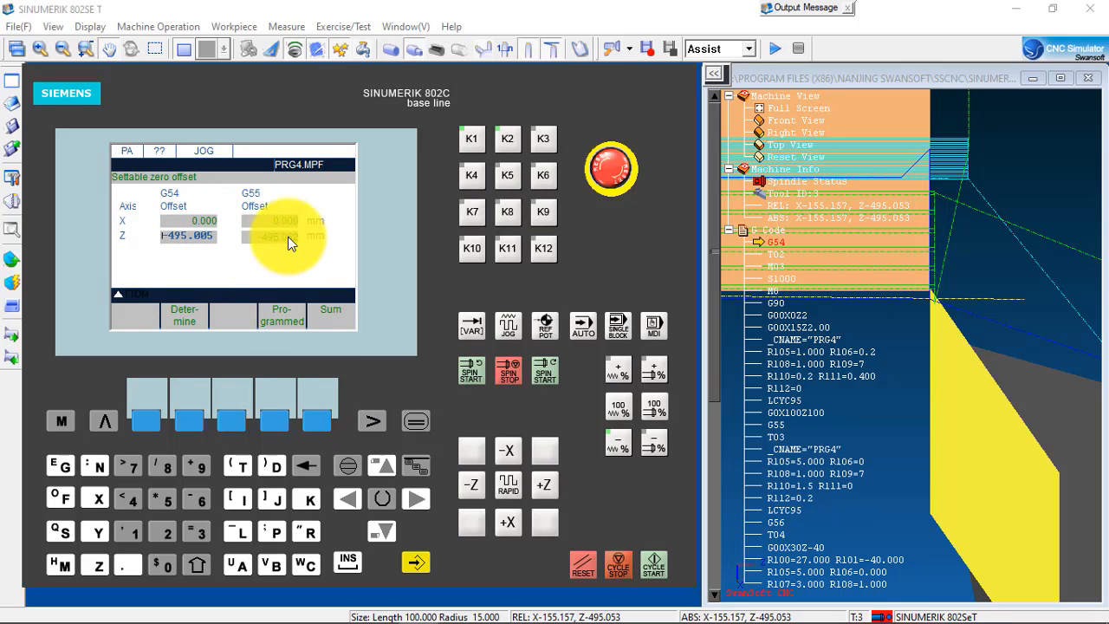
click(384, 525)
click(382, 528)
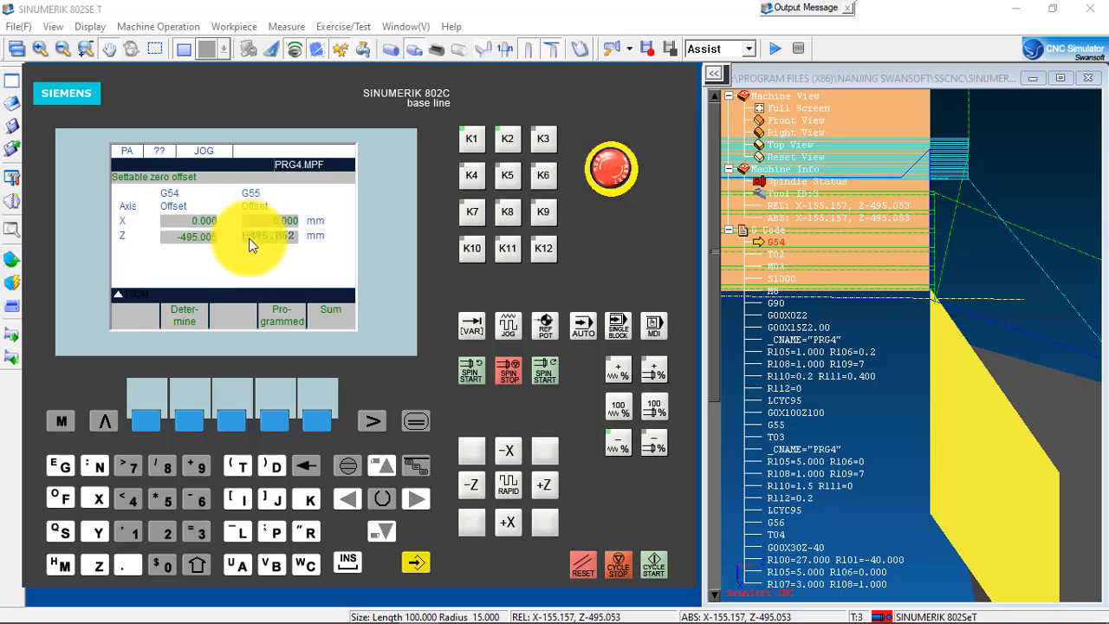
click(190, 420)
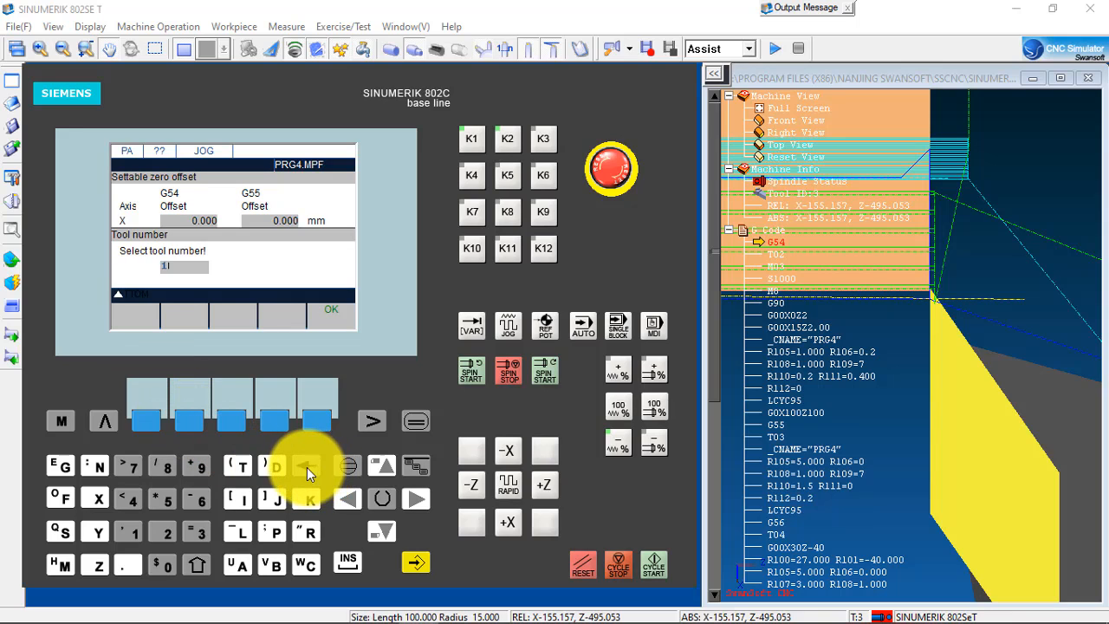
click(194, 531)
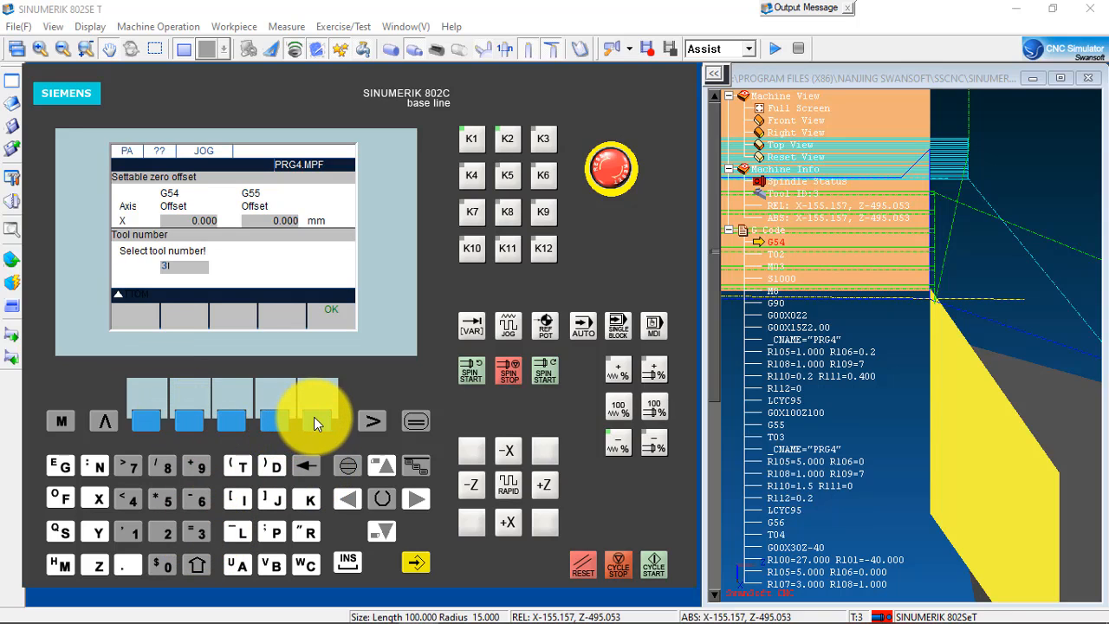
click(318, 416)
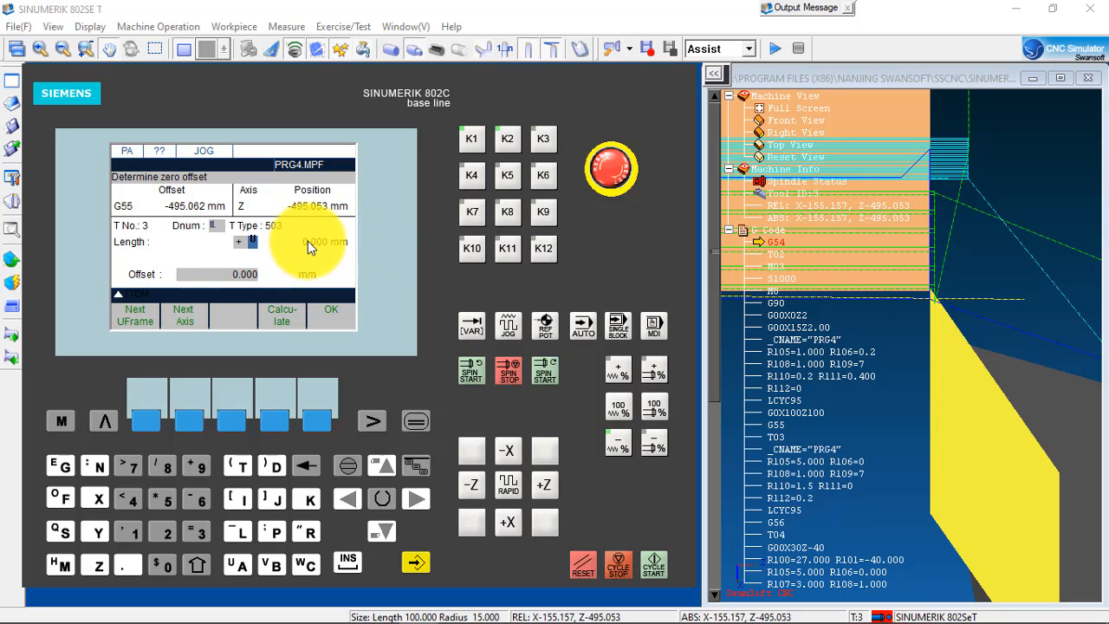
click(270, 407)
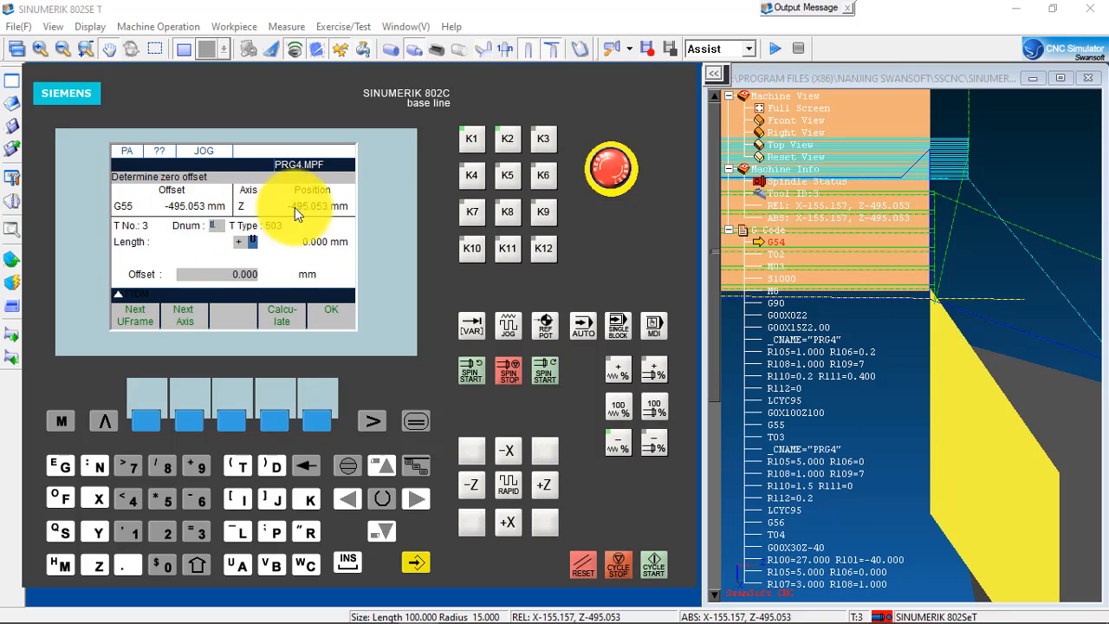
click(104, 420)
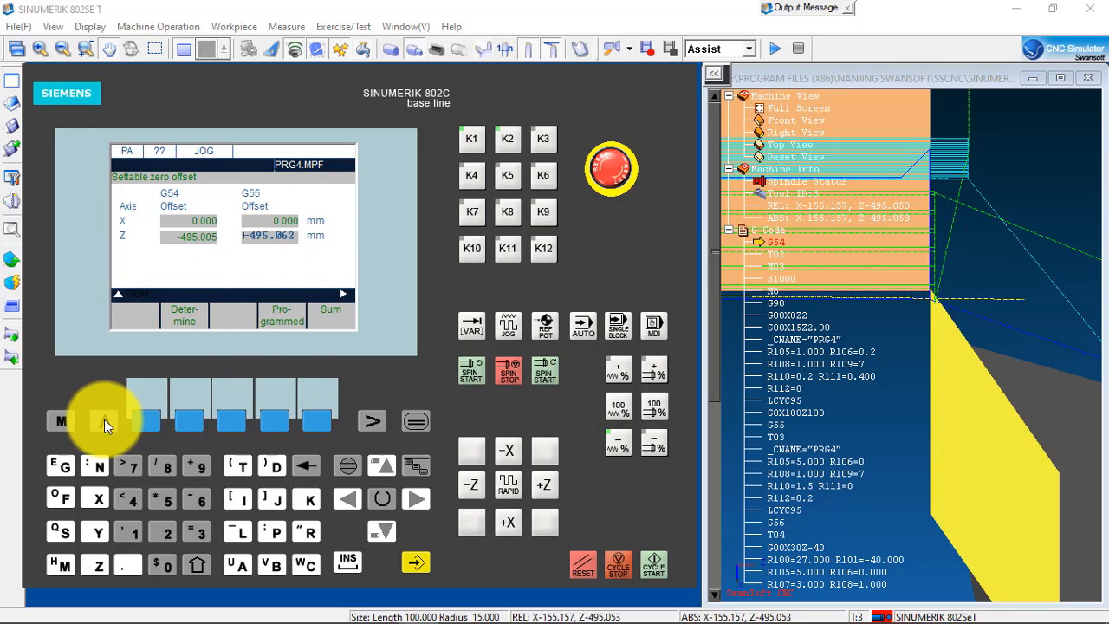
Step: Reset the cutting edge data of tool 3 in the tool compensation data
click(103, 421)
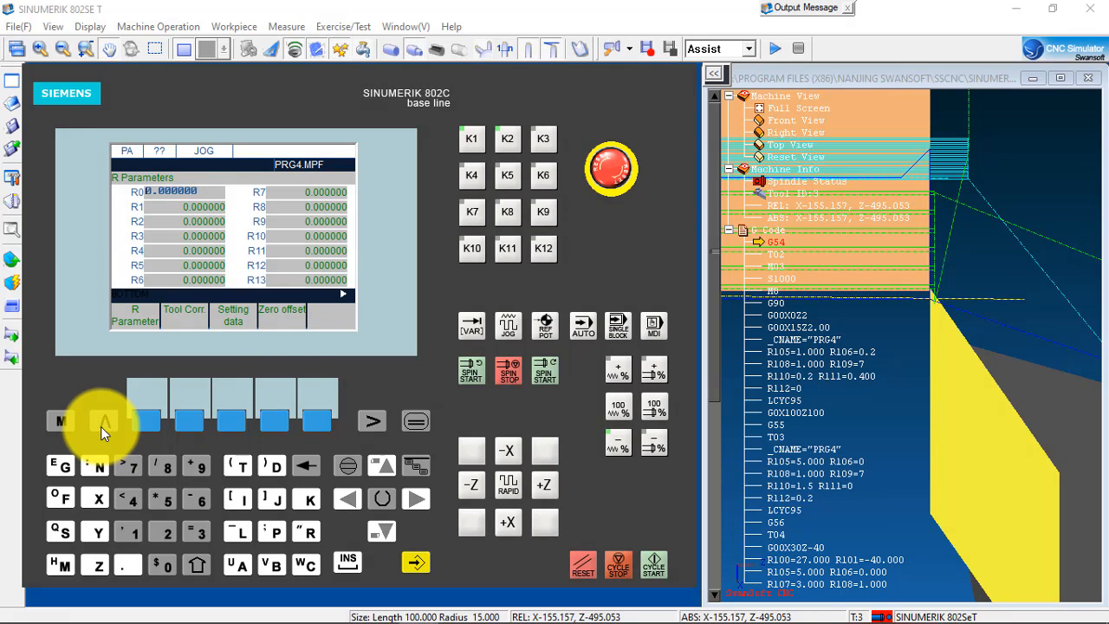
click(181, 423)
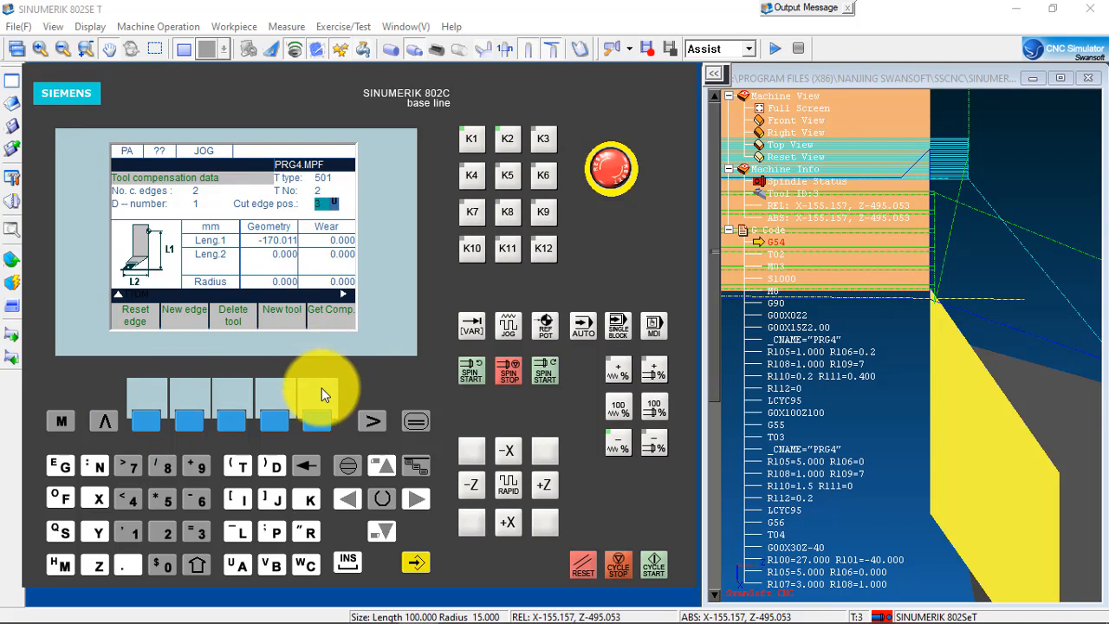
click(369, 421)
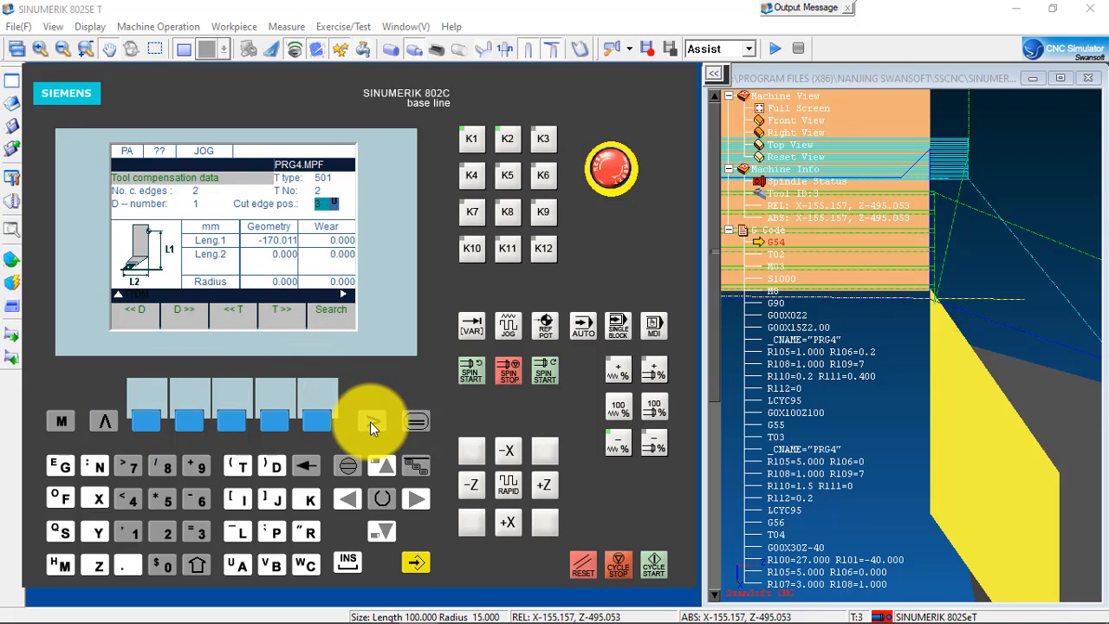
click(277, 421)
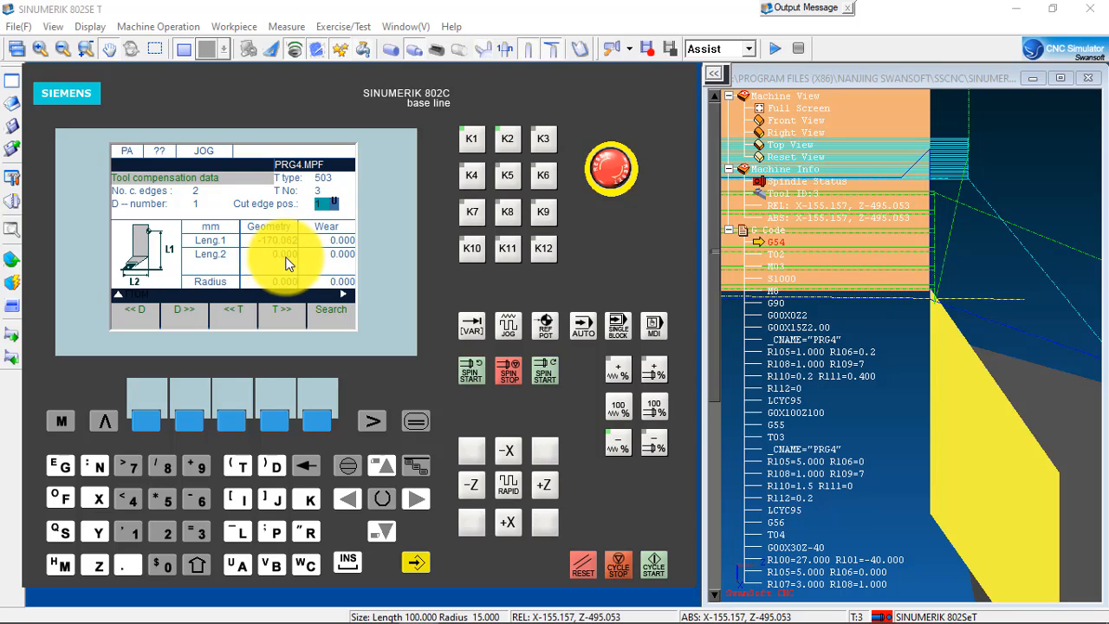
click(370, 421)
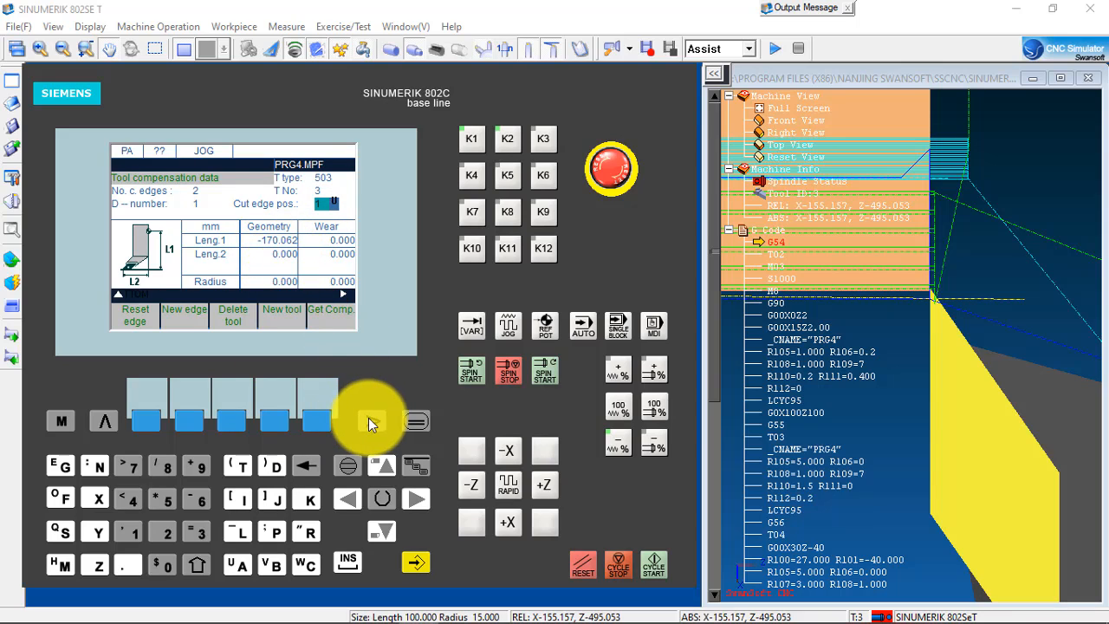
click(150, 420)
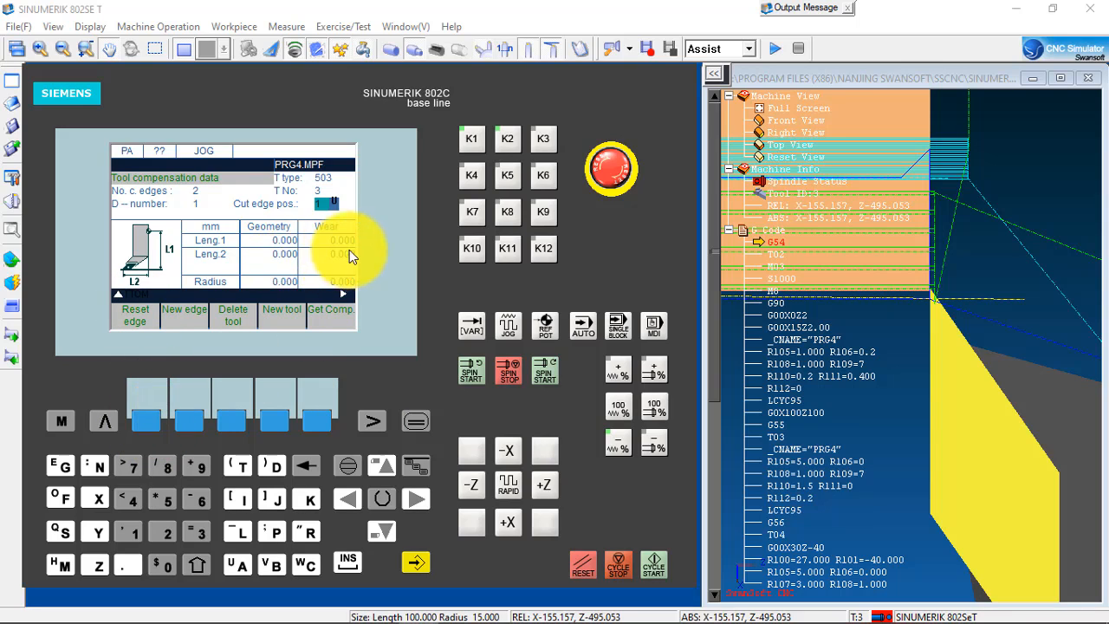
Step: Determine the G55 Z zero offset with tool 3 at its current position and accept the calculated value
click(103, 421)
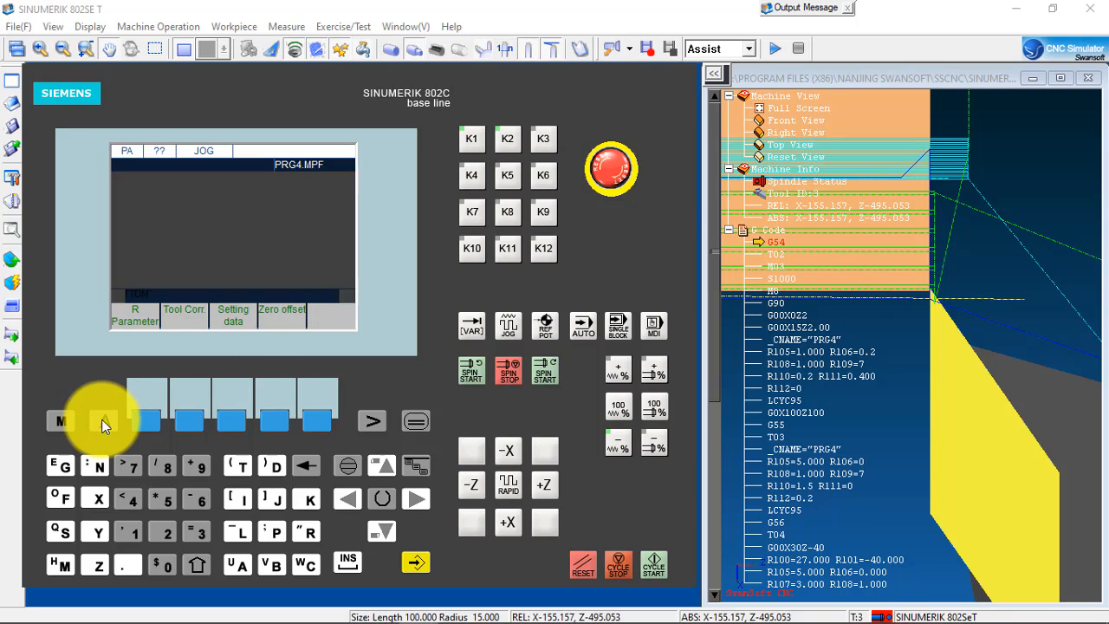
click(268, 421)
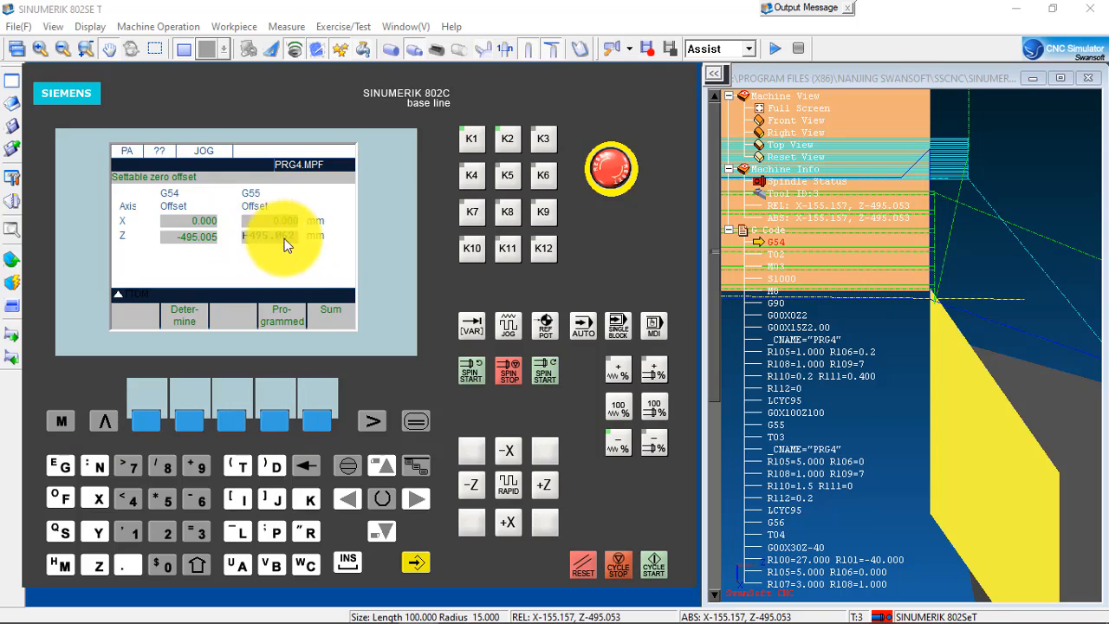
click(189, 420)
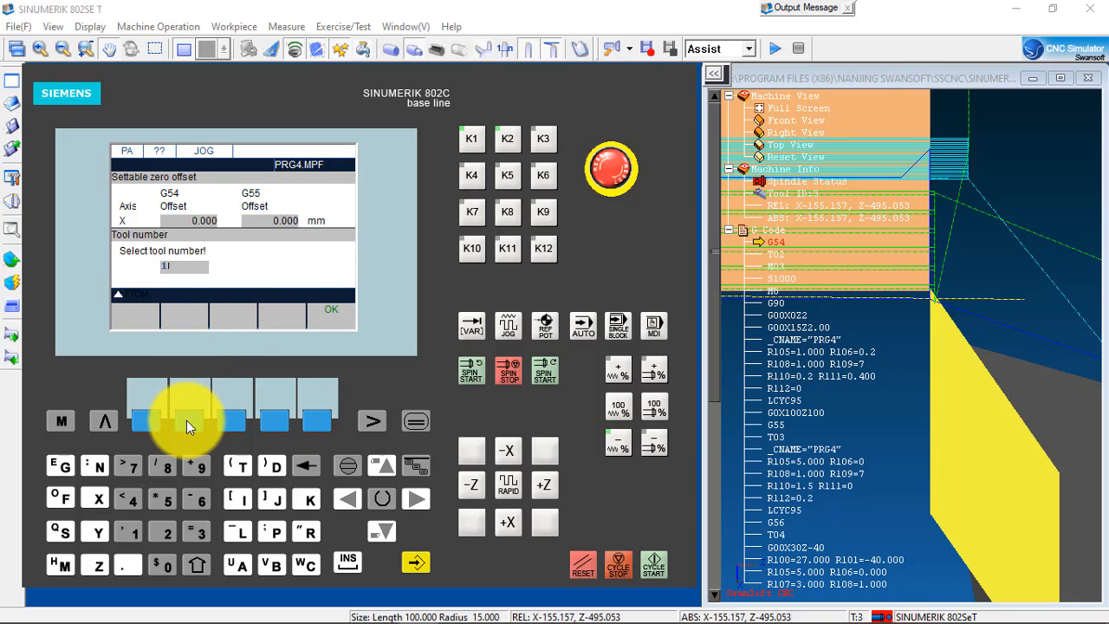
click(306, 464)
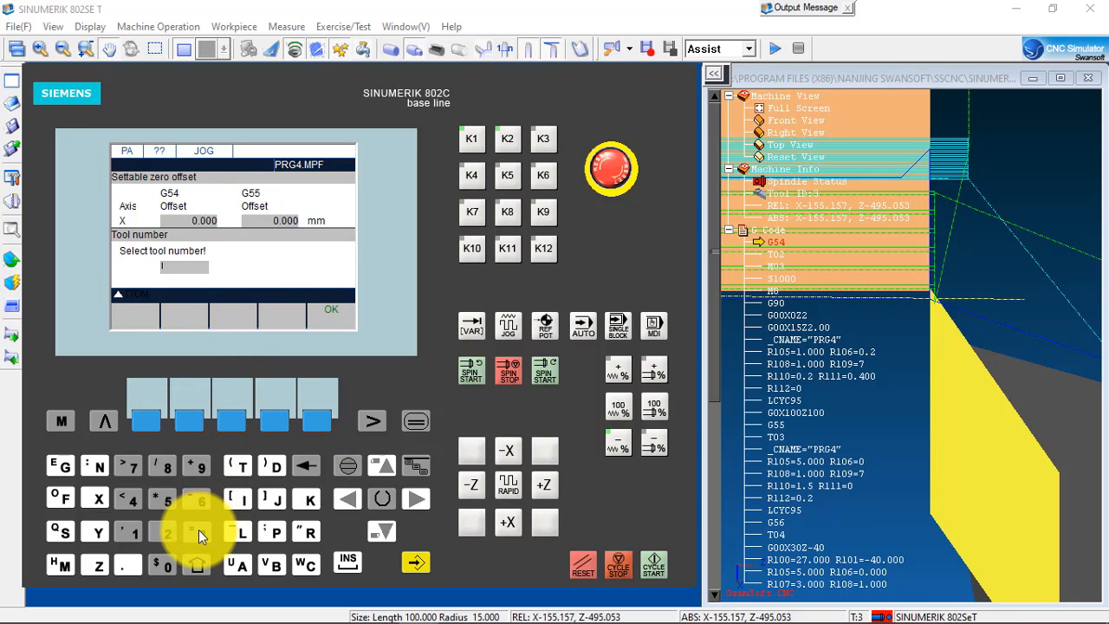
click(199, 532)
click(317, 420)
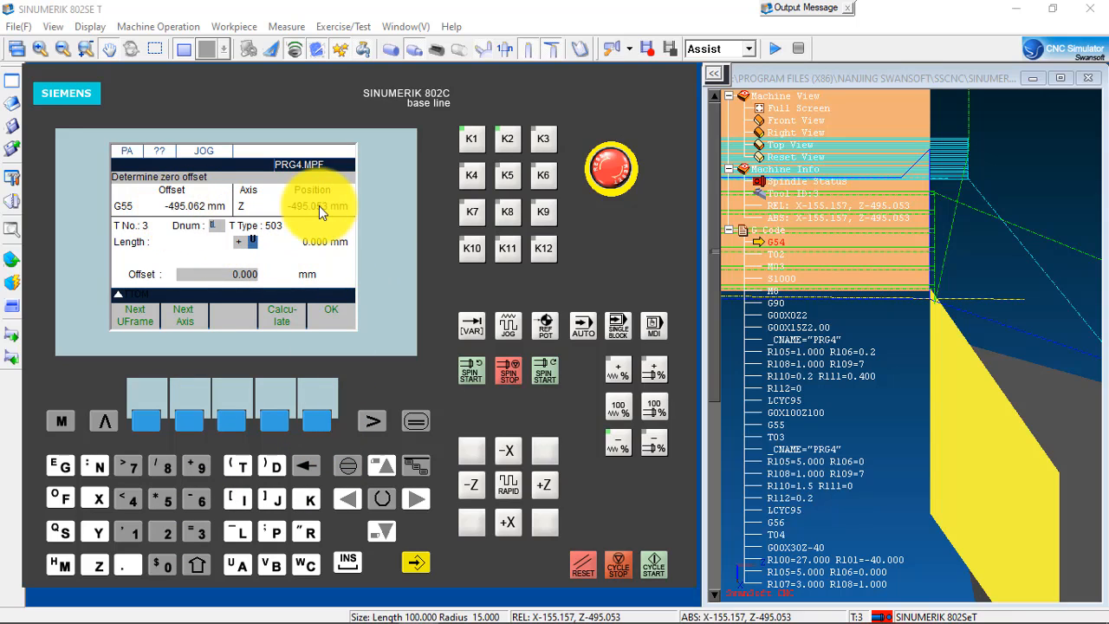
click(275, 421)
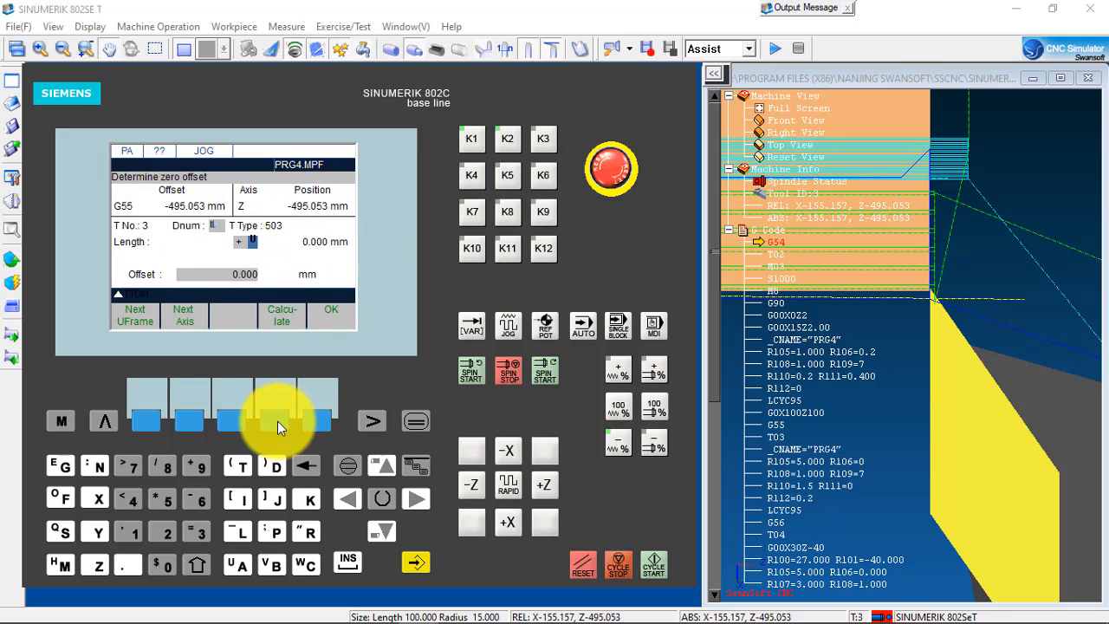
click(317, 420)
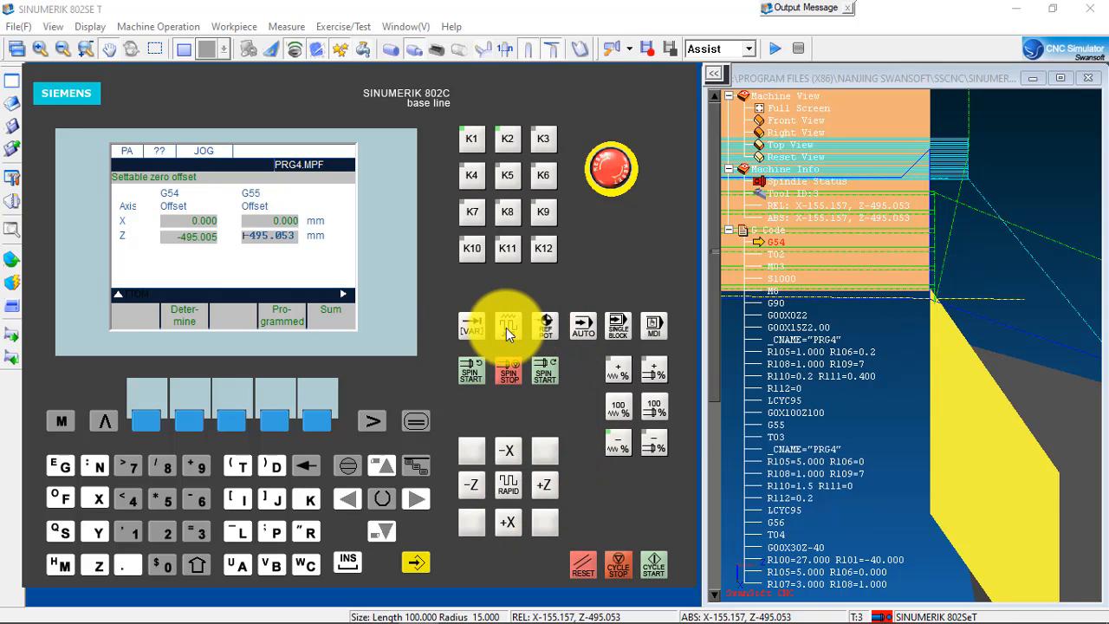
Step: Touch tool 3 against the workpiece's outer diameter at about X-155.05 and Z-495.17 with the spindle running, and stop the spindle
click(514, 520)
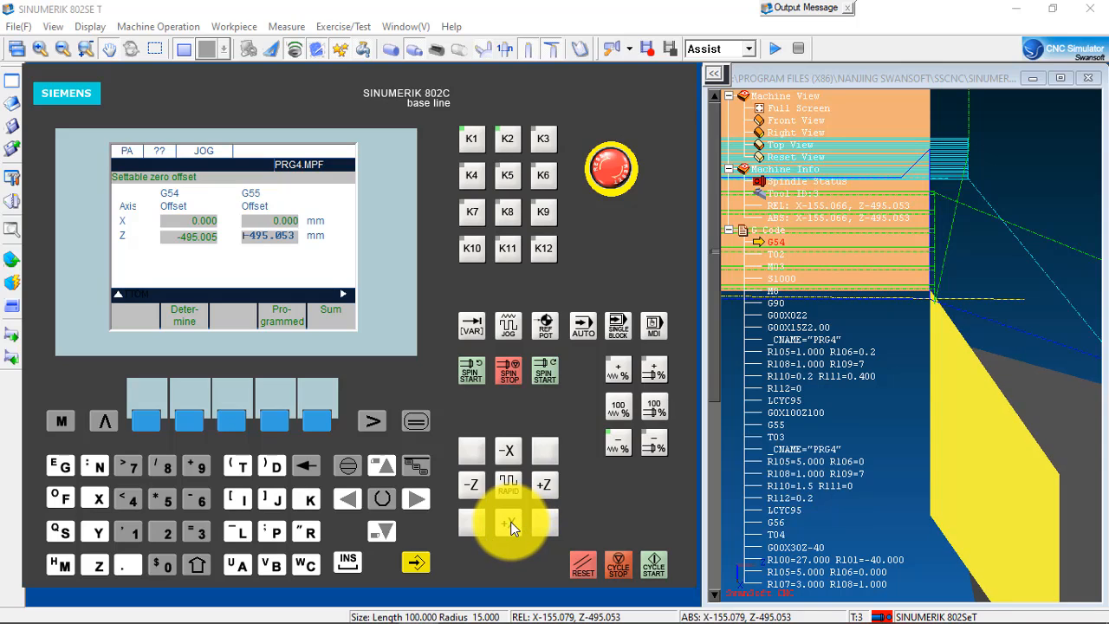
click(466, 484)
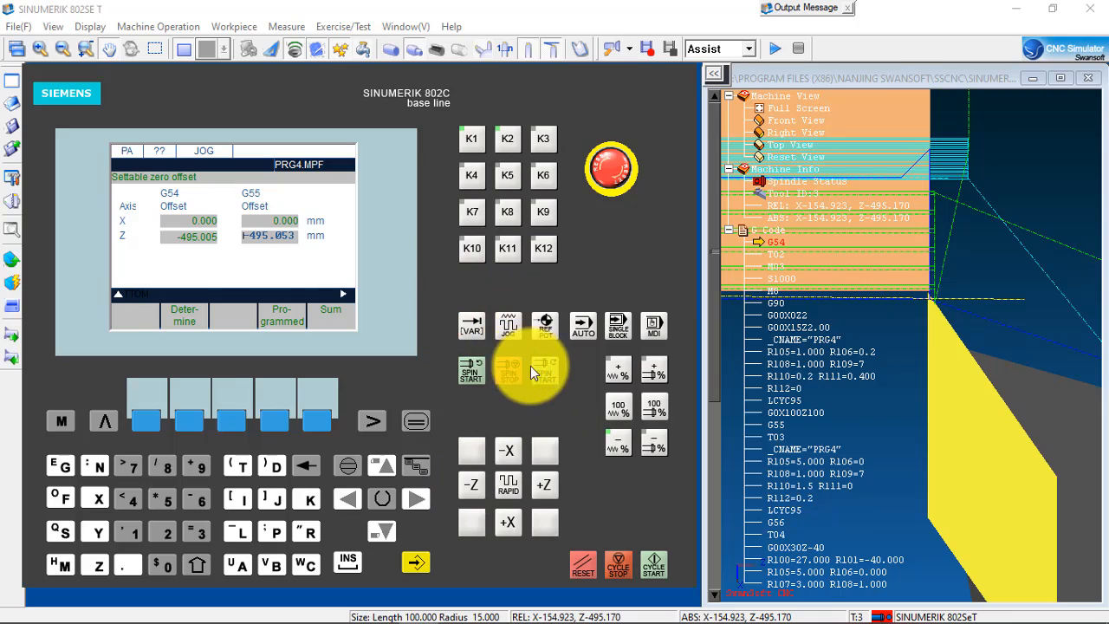
click(470, 369)
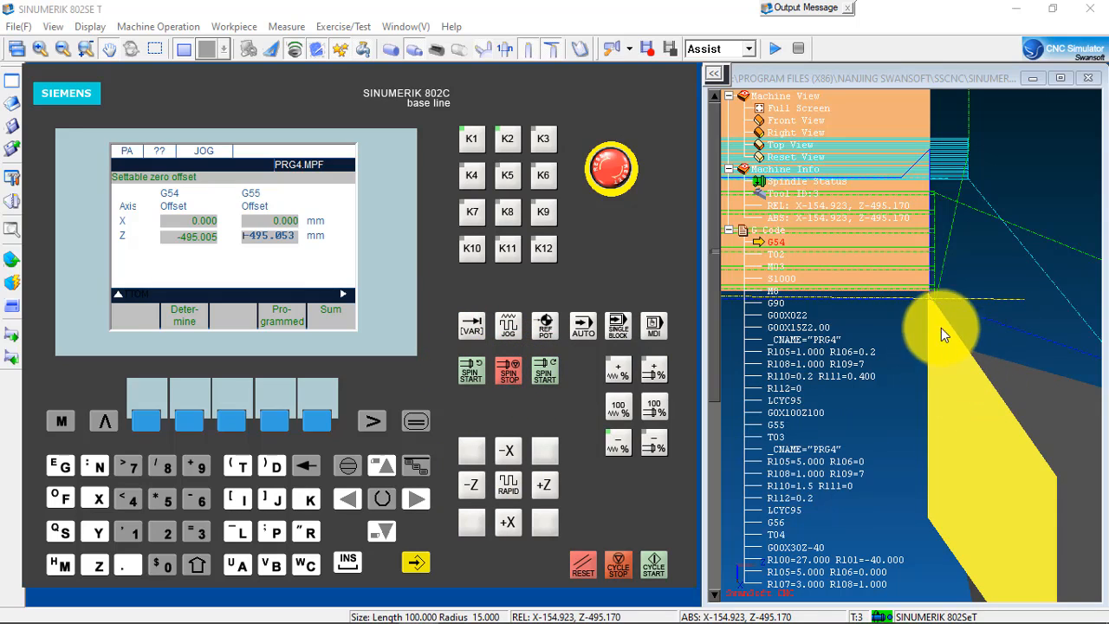
click(512, 451)
click(512, 451)
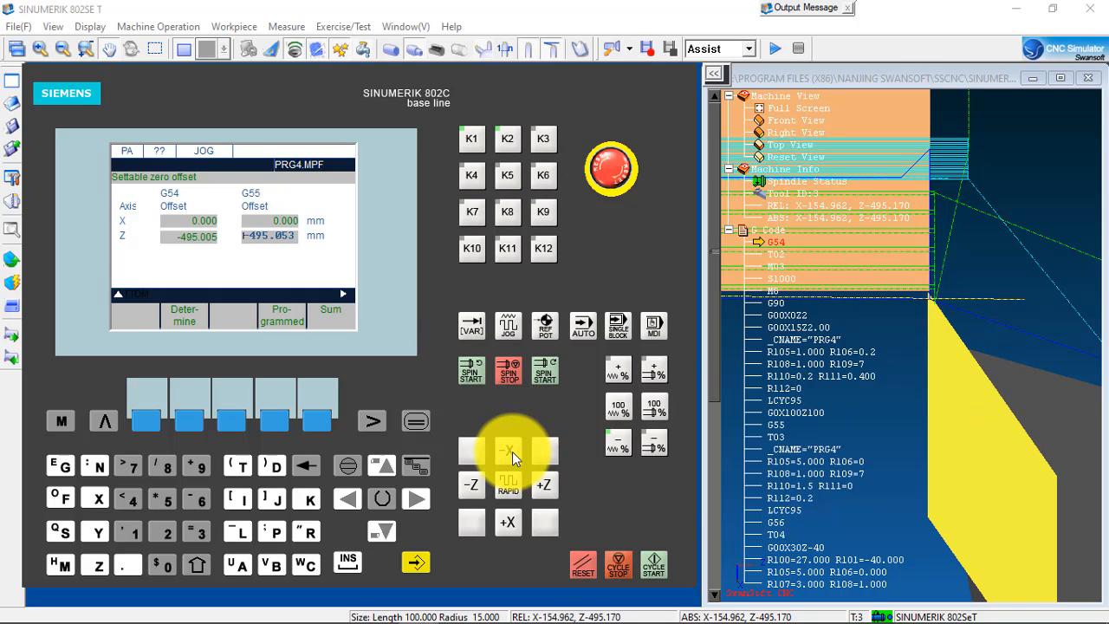
click(512, 452)
click(512, 452)
click(512, 452)
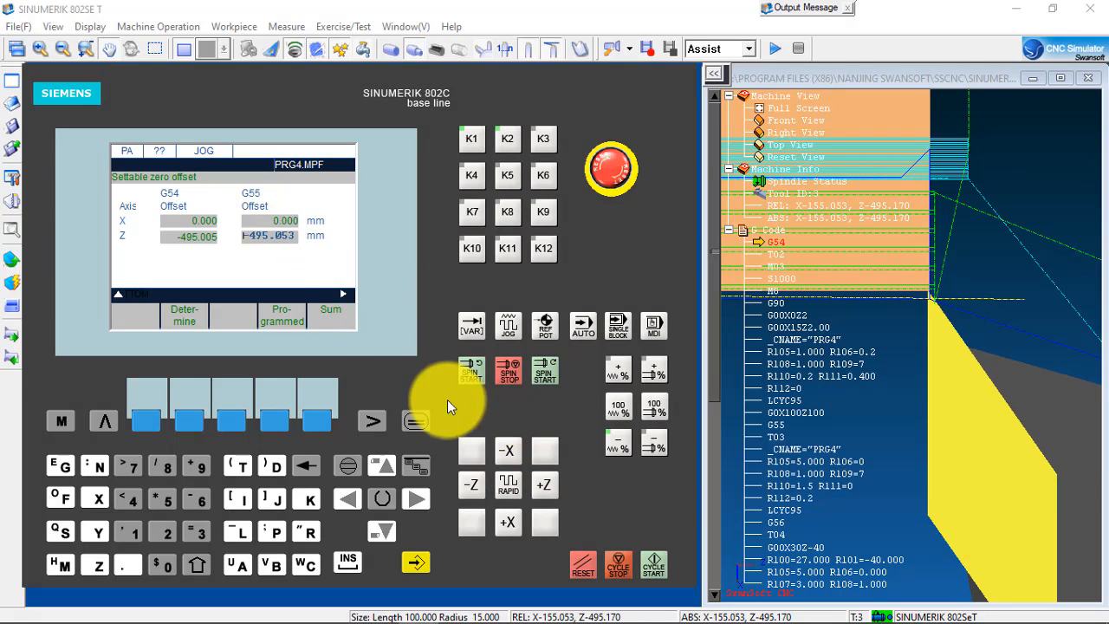
click(509, 373)
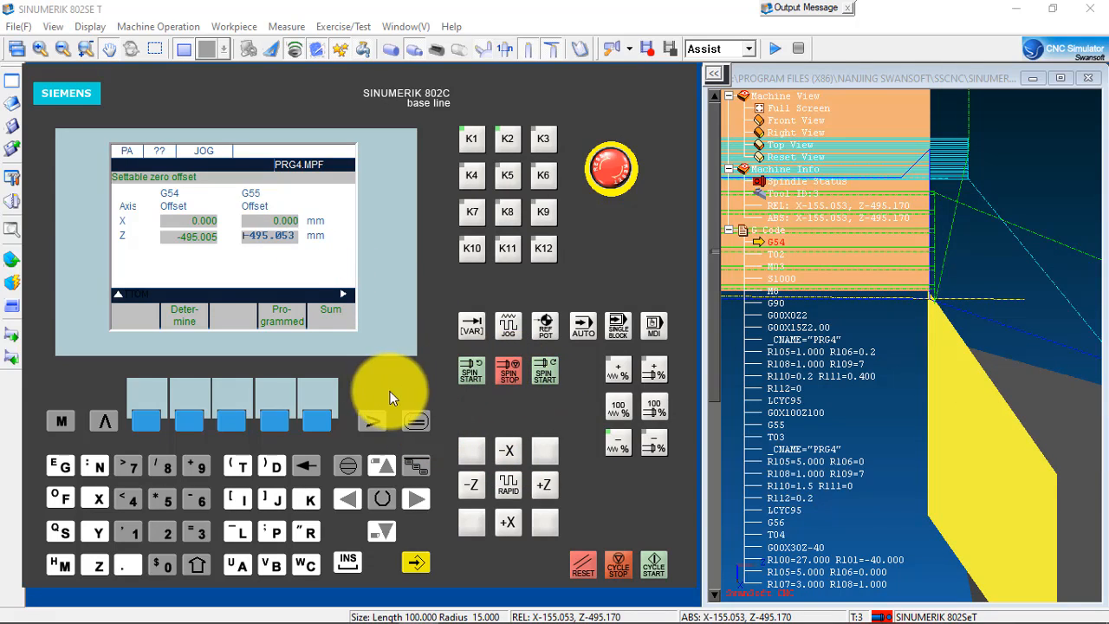
Step: Calculate and store the length 1 compensation of tool 3 from its current X position with an offset of 30 mm
click(104, 419)
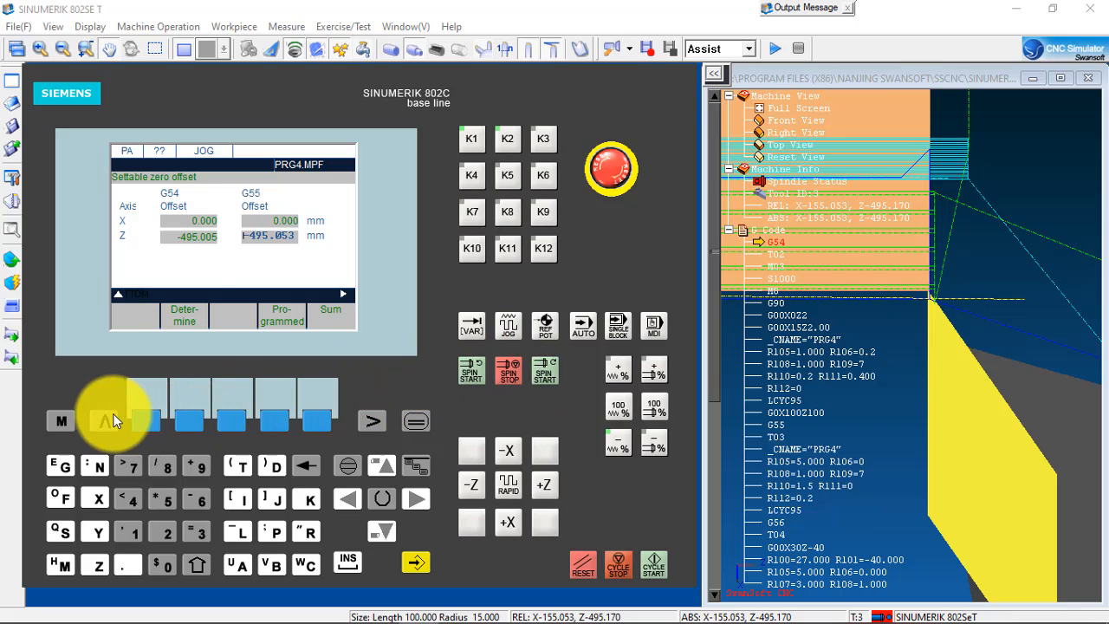
click(191, 420)
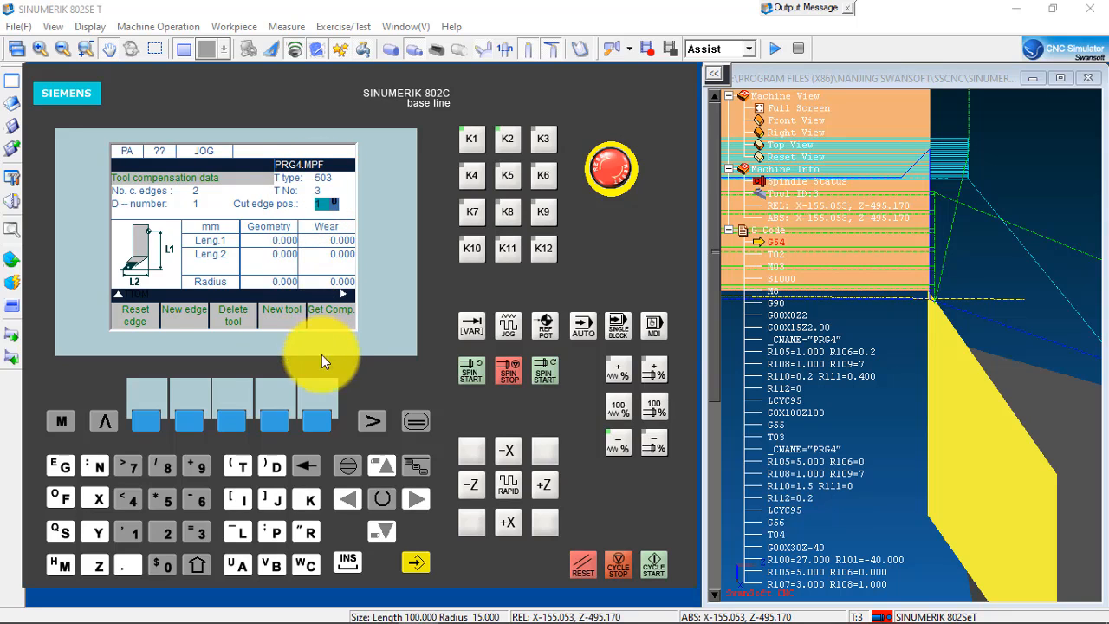
click(319, 412)
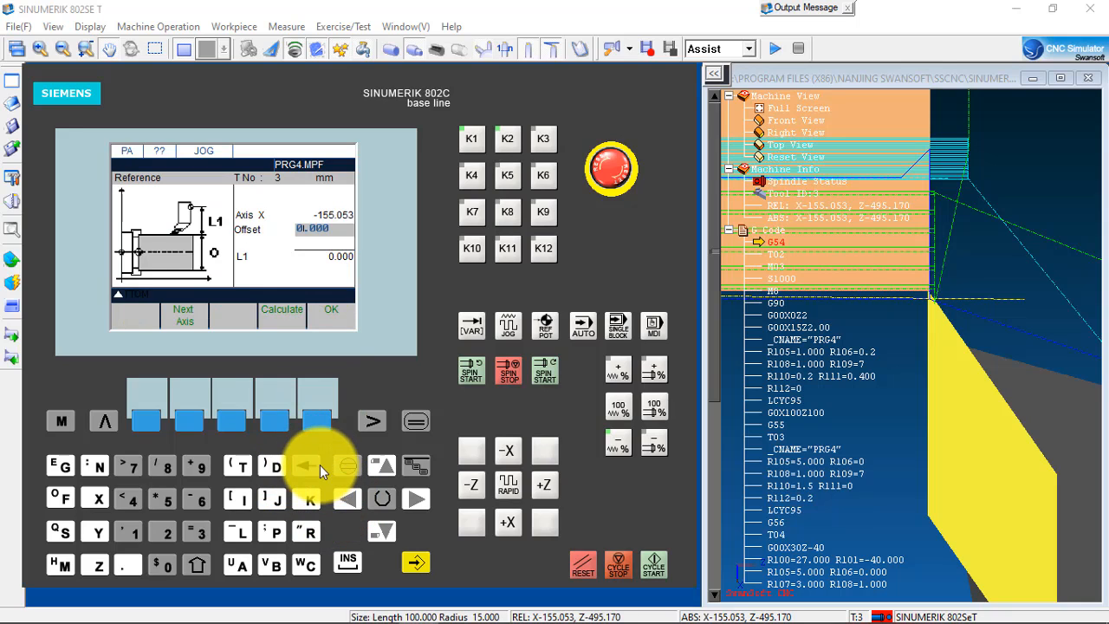
click(200, 531)
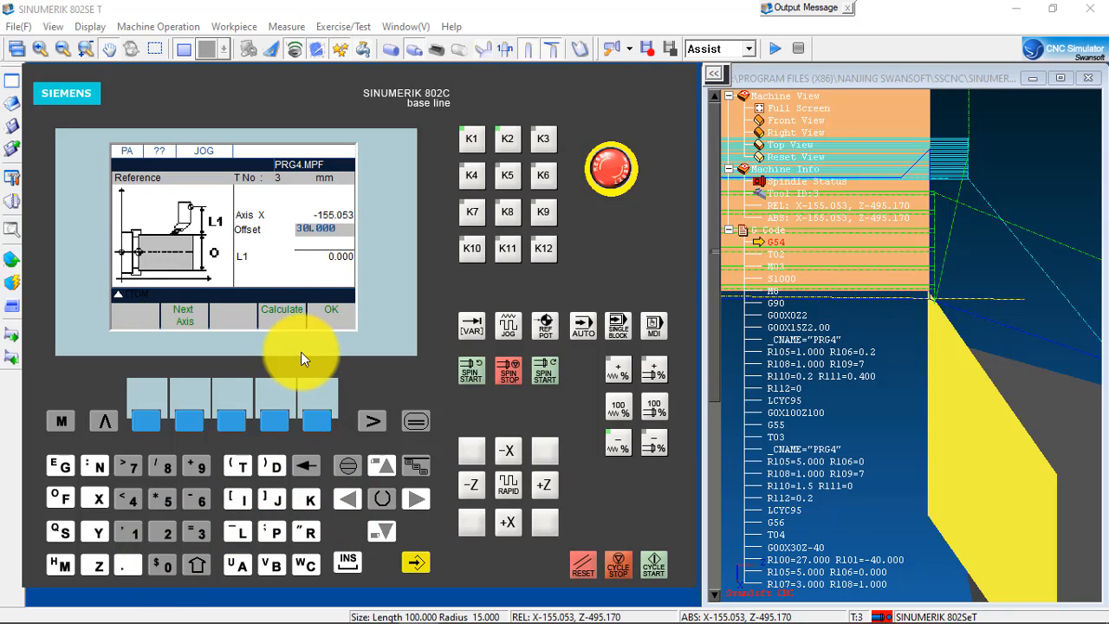
click(278, 424)
click(306, 415)
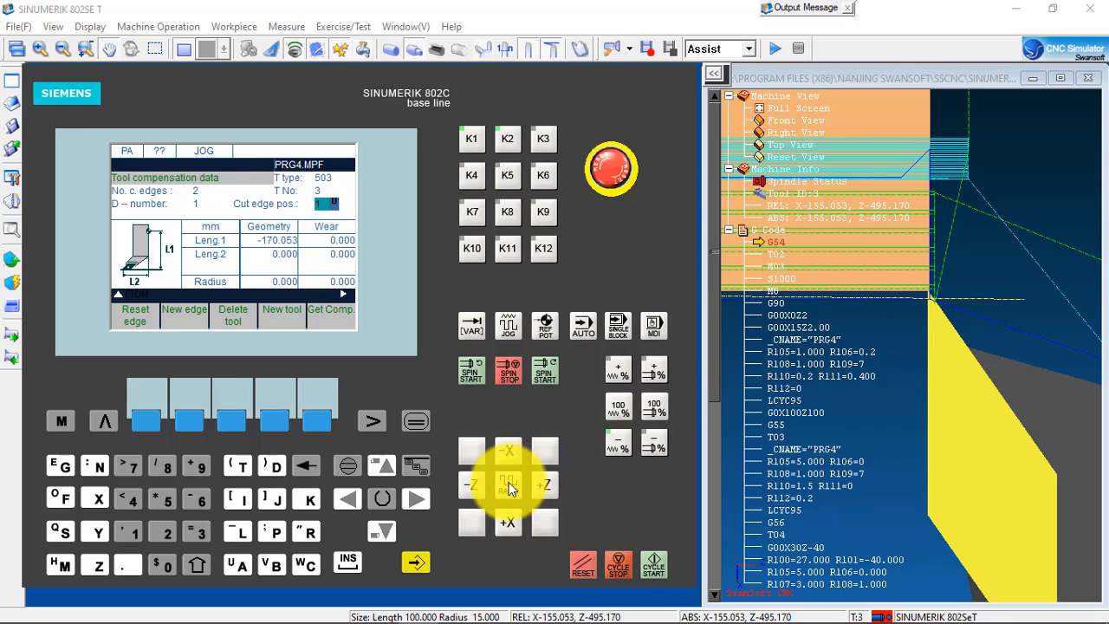
Step: Retract tool 3 from the workpiece to about X-153.8 and Z-466.1
click(511, 520)
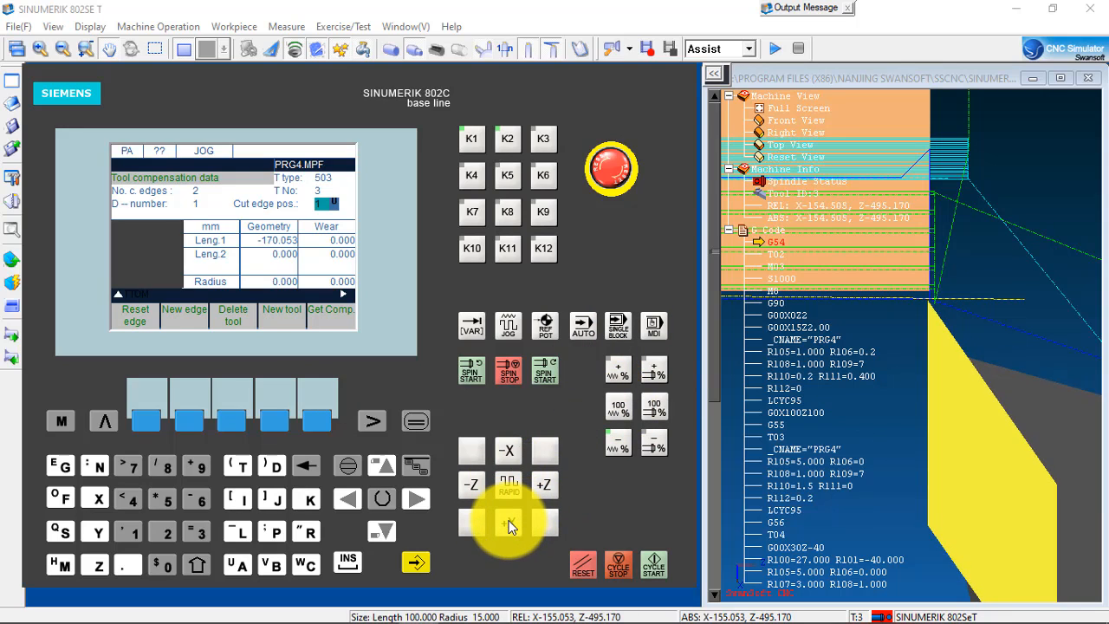
click(541, 488)
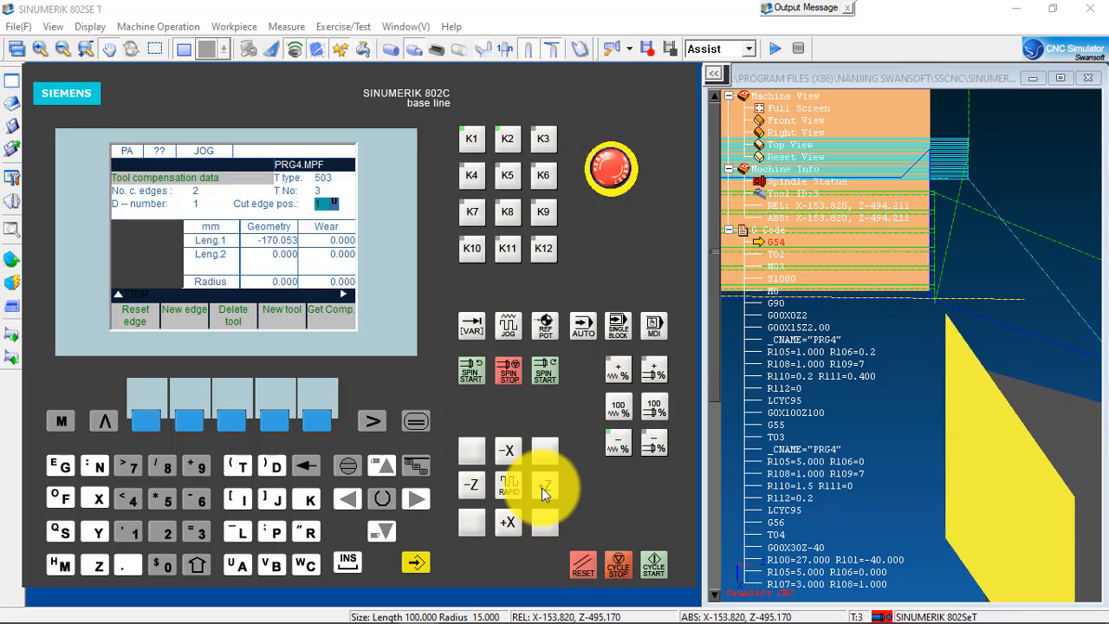
click(543, 485)
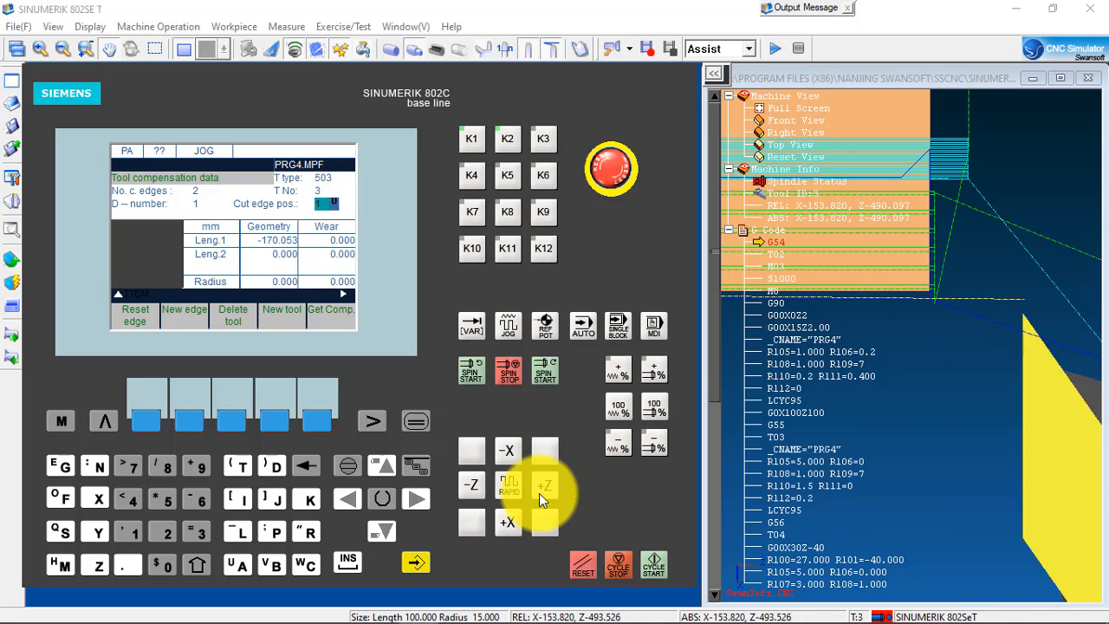
scroll(892, 357, down, 10)
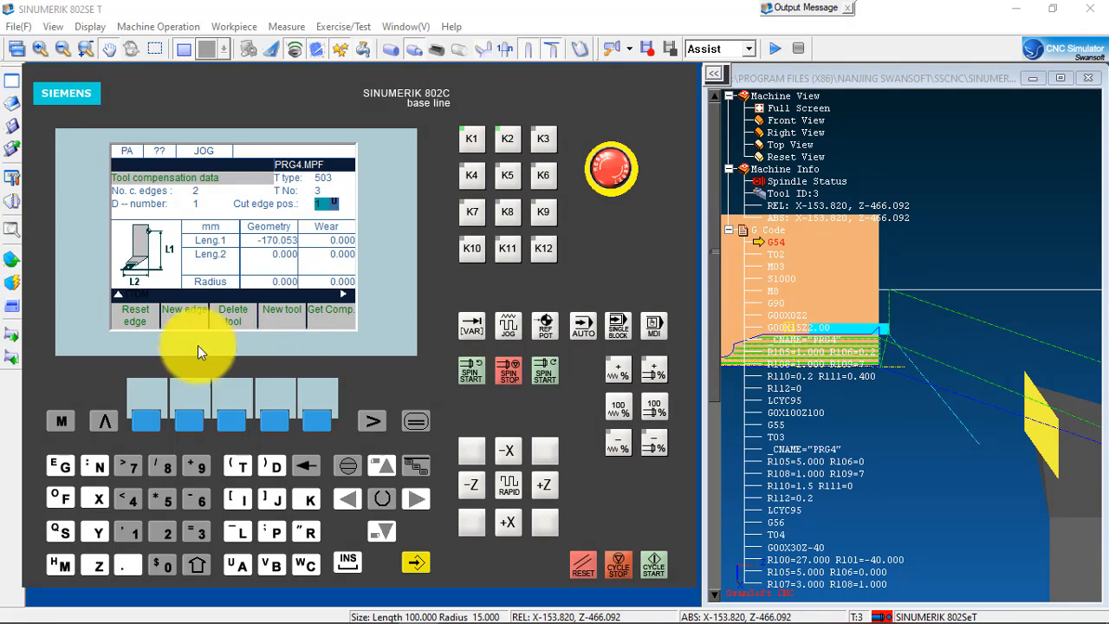
Step: Switch to MDI mode and execute T4 to bring tool 4 into position
click(66, 418)
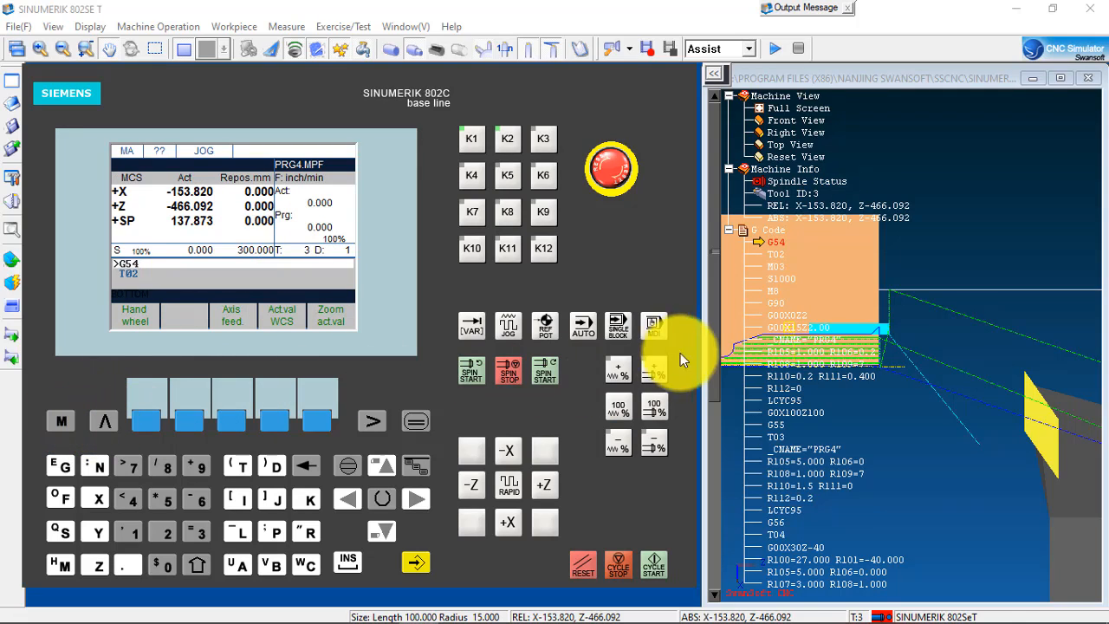
click(656, 324)
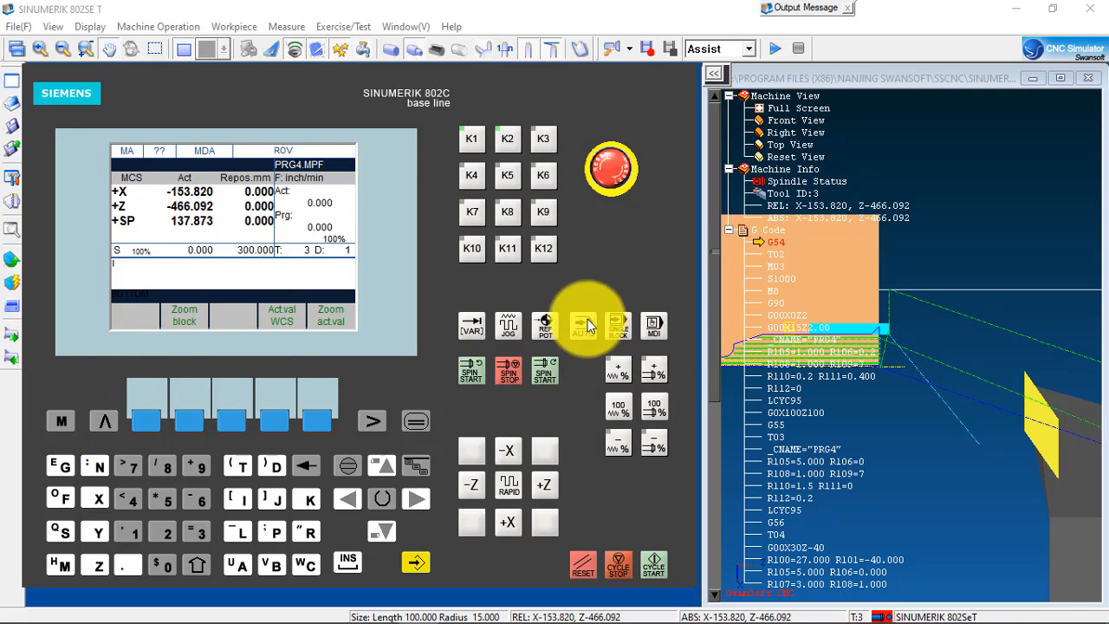
click(239, 466)
click(127, 500)
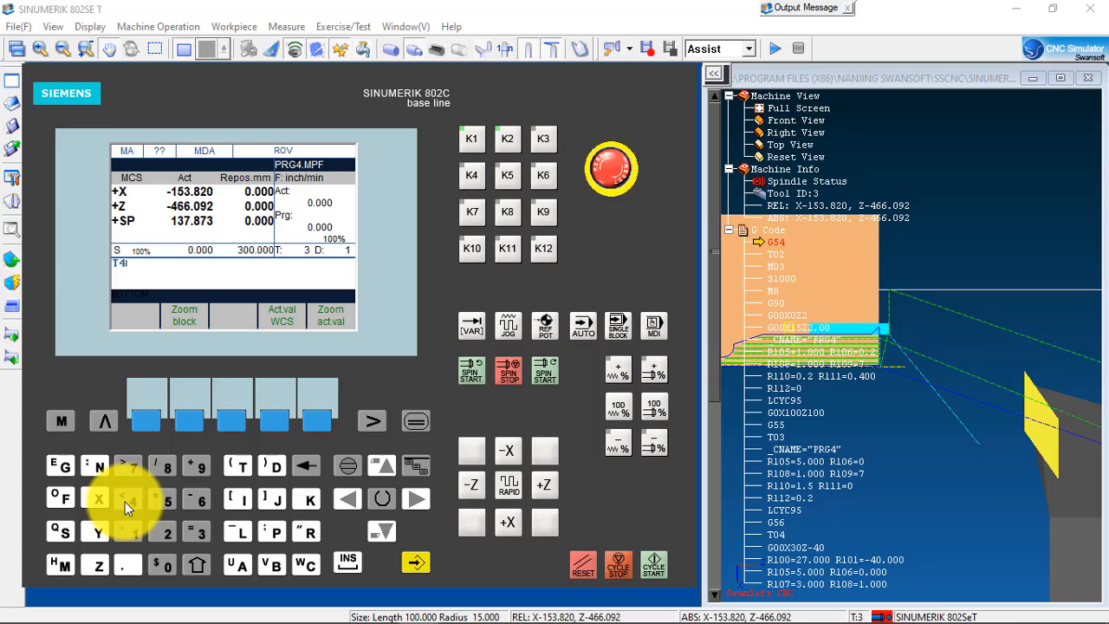
click(657, 562)
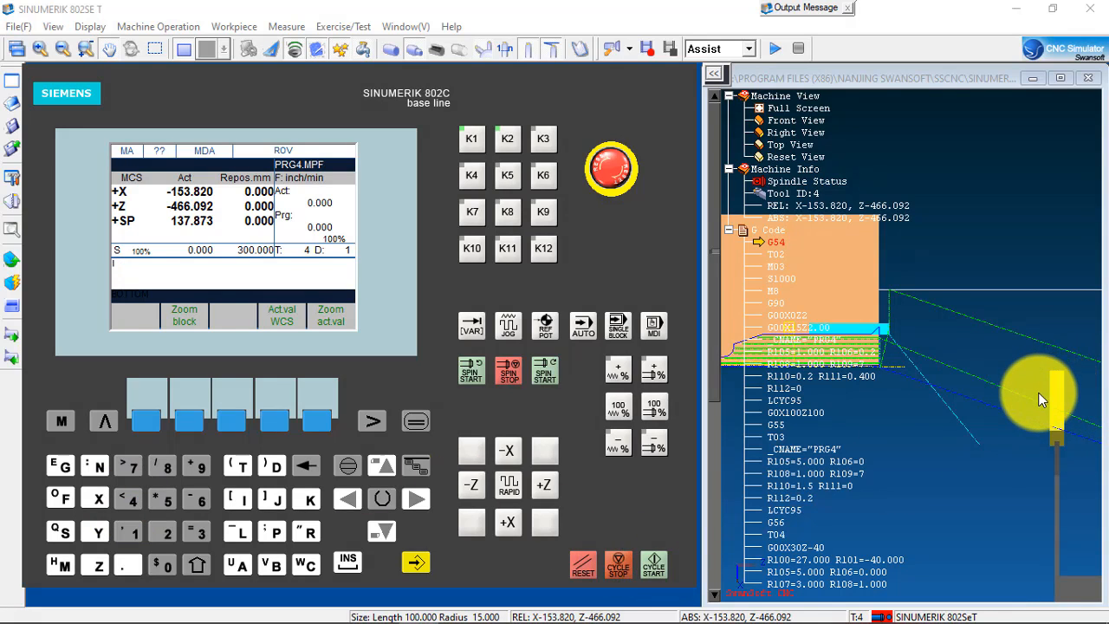
scroll(1041, 392, up, 4)
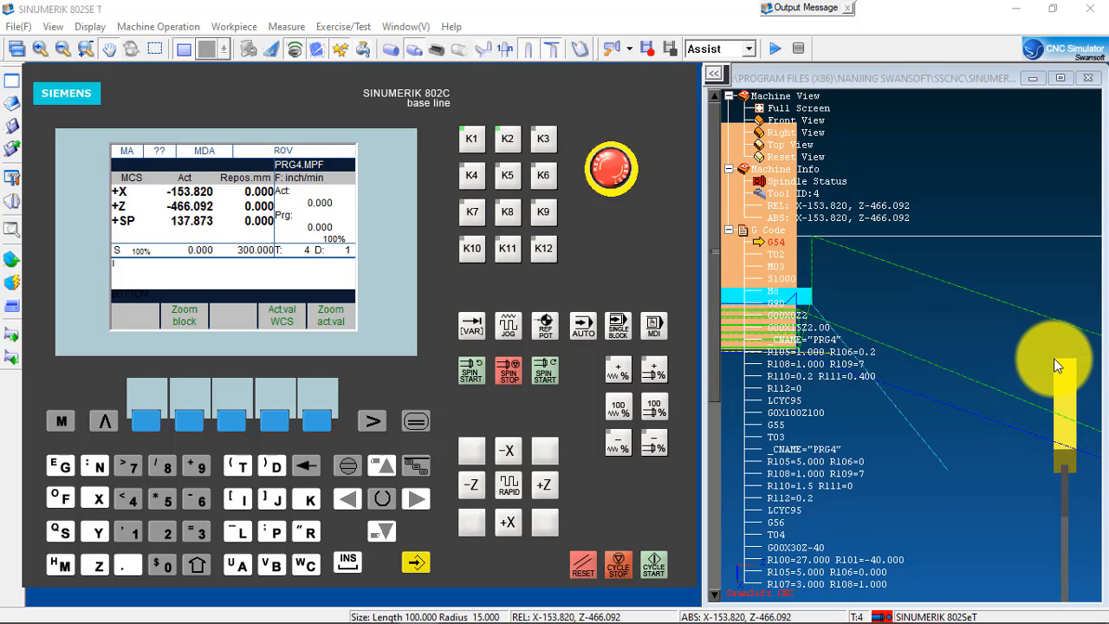
drag(922, 309, 1019, 285)
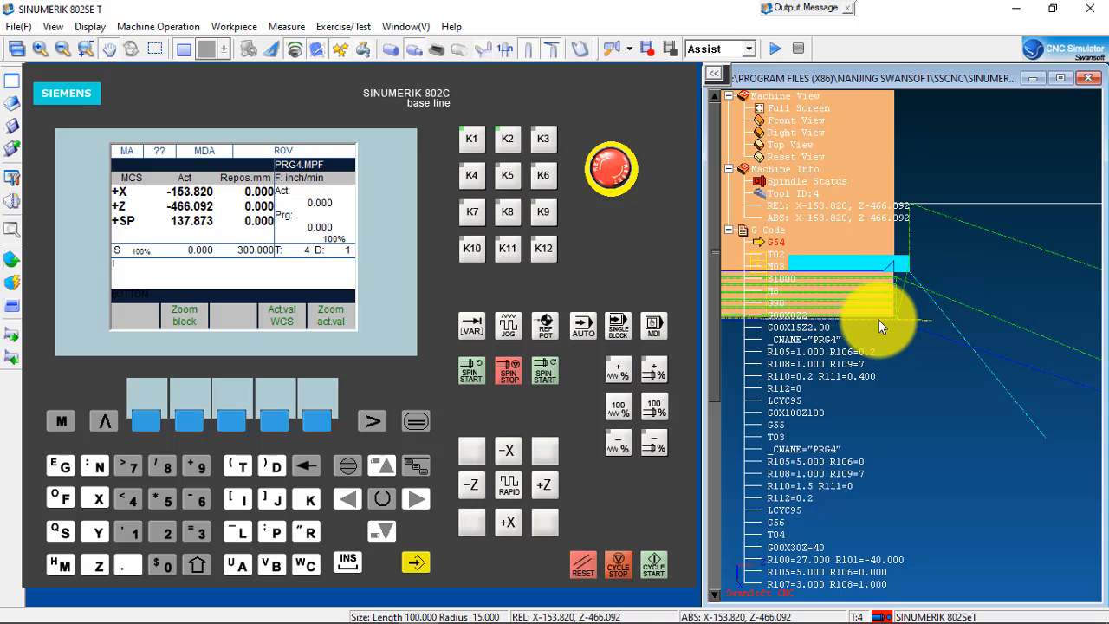
drag(1001, 310, 926, 326)
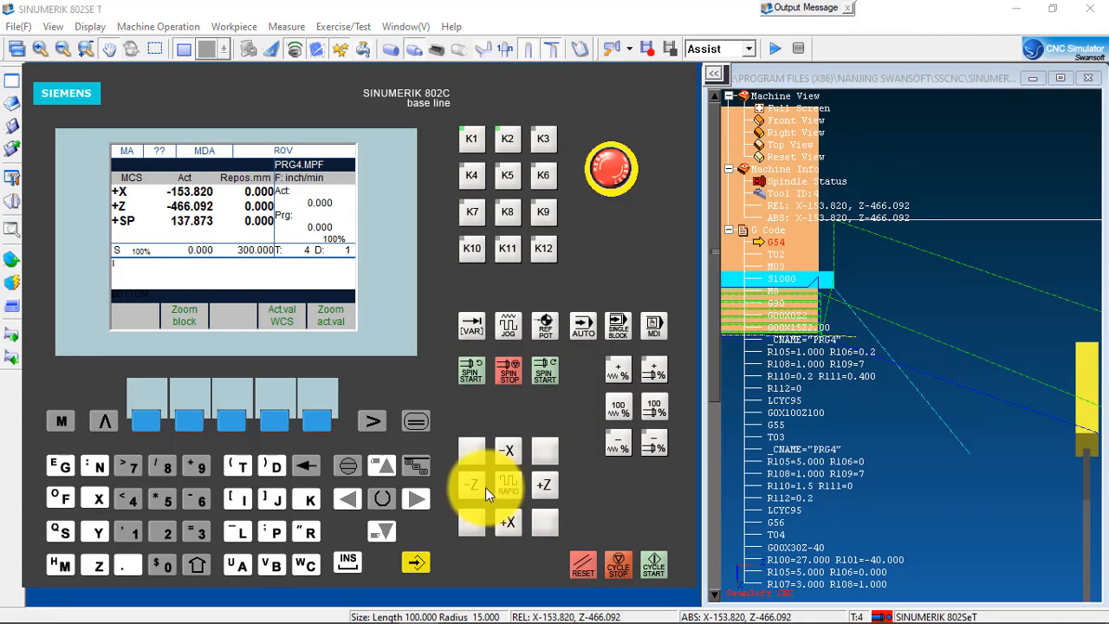
Step: Switch to JOG mode and traverse tool 4 to about X-148.3 and Z-499.1, just in front of the workpiece face
click(508, 521)
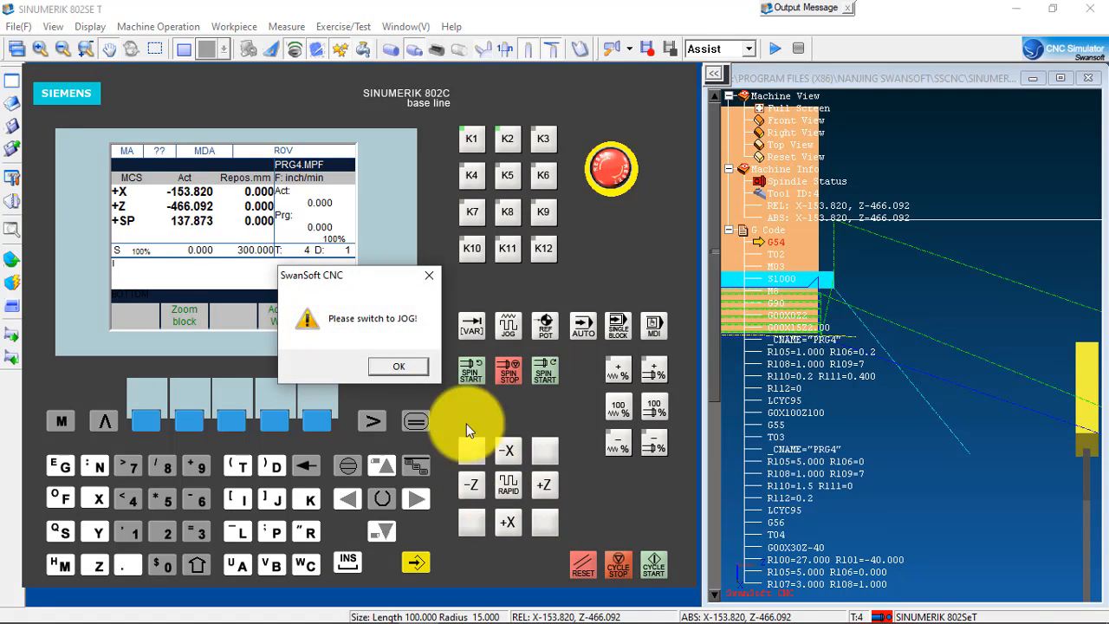
click(400, 367)
click(507, 325)
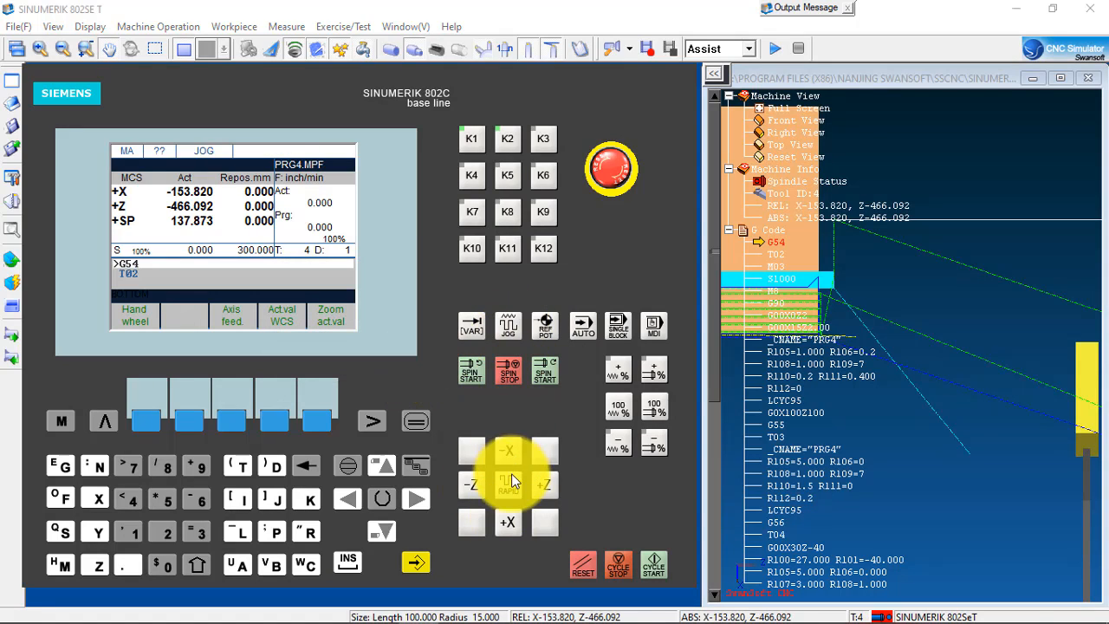
click(508, 521)
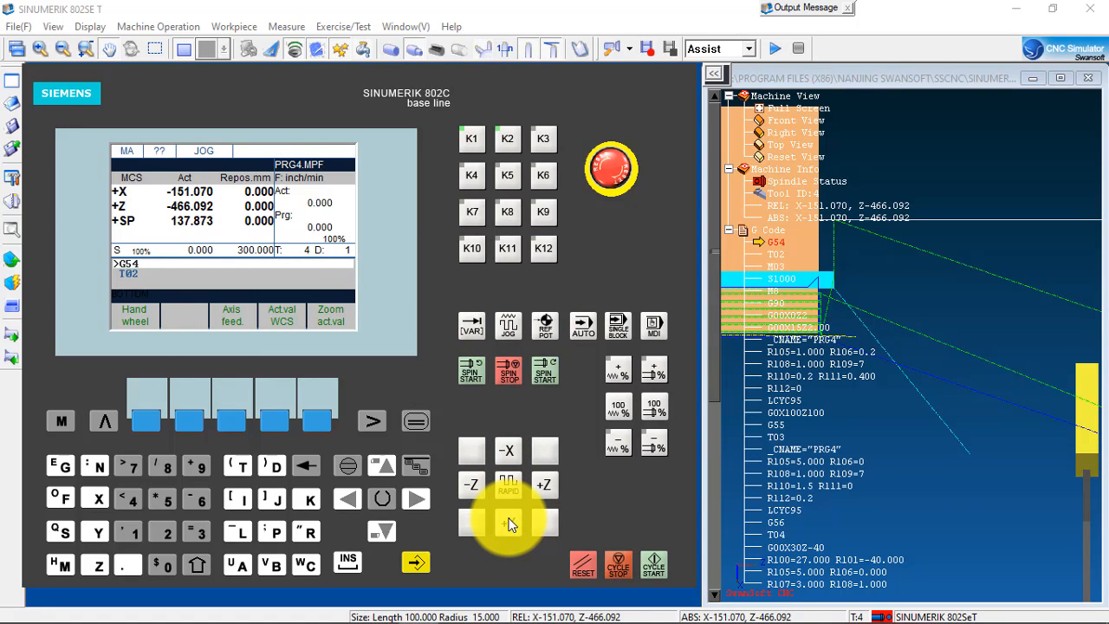
click(466, 485)
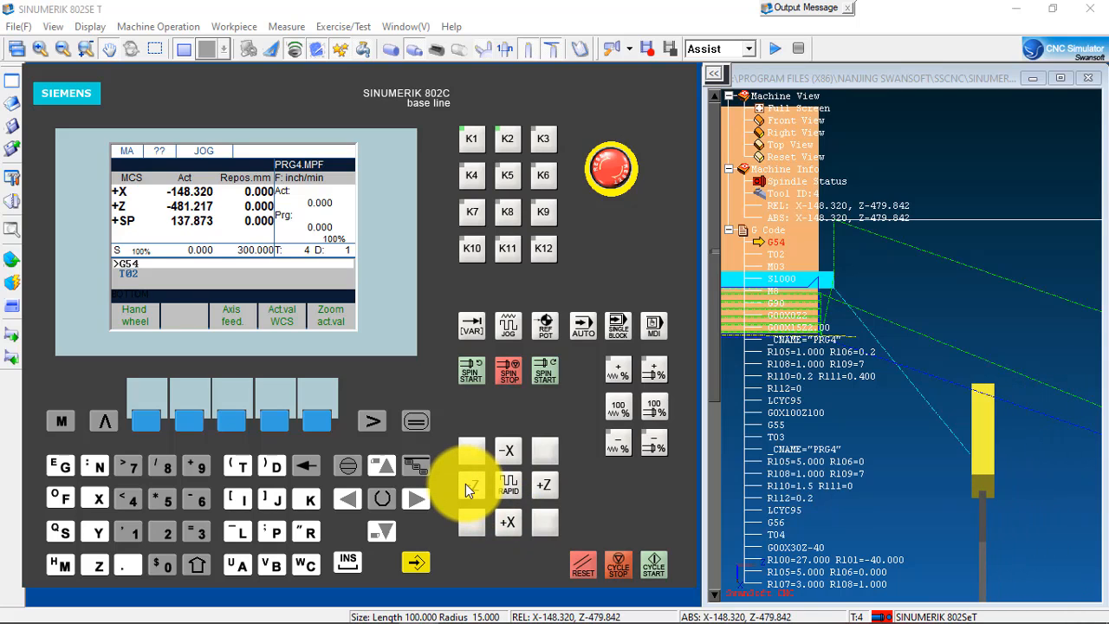
drag(465, 484, 467, 483)
scroll(779, 355, up, 5)
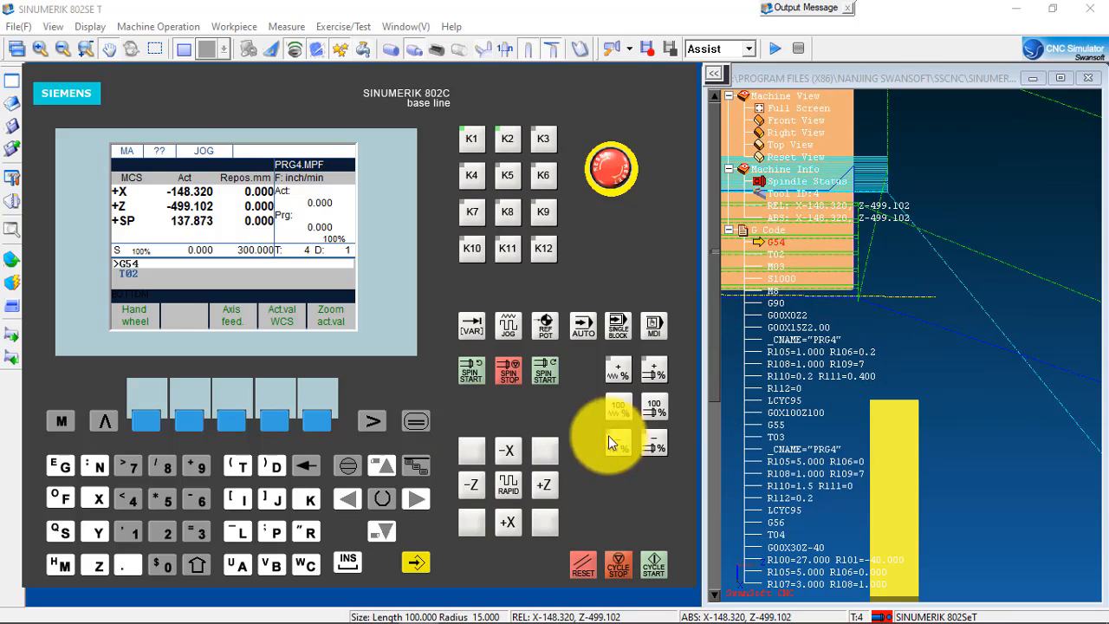
Step: Bring tool 4 to about X-153.8 near the workpiece's outer edge and reduce the feed override to 1%
click(504, 450)
drag(503, 447, 506, 447)
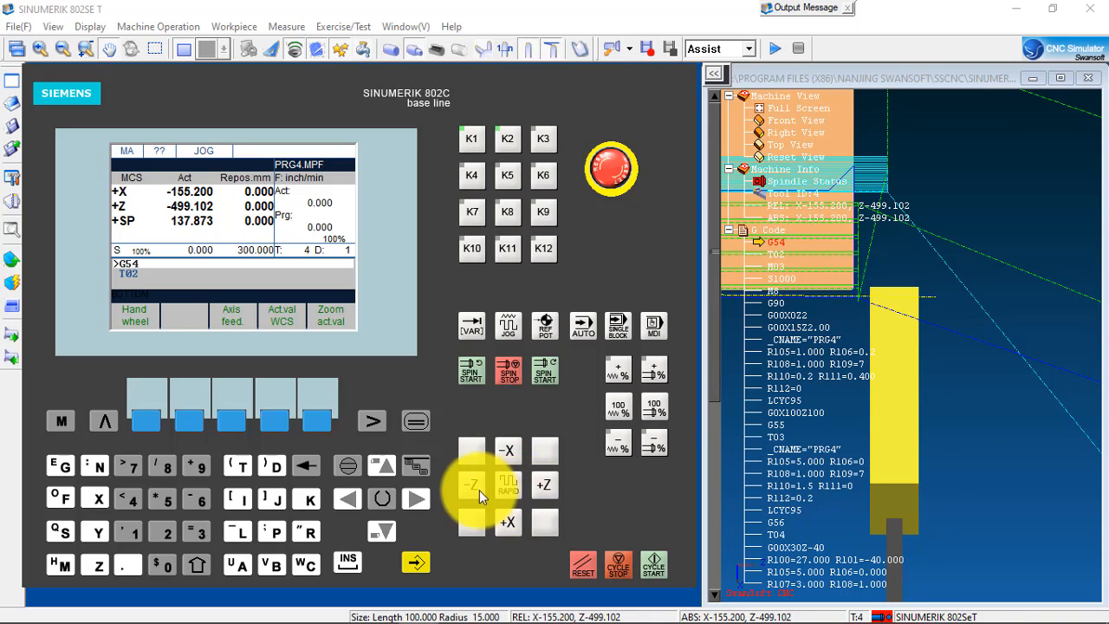
click(503, 525)
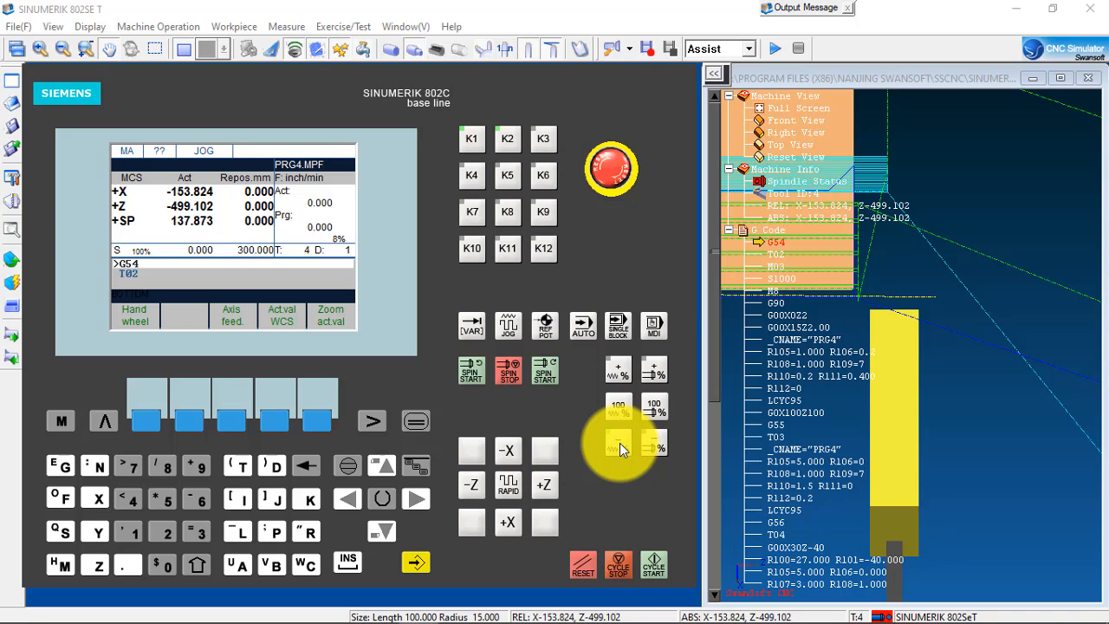
click(620, 442)
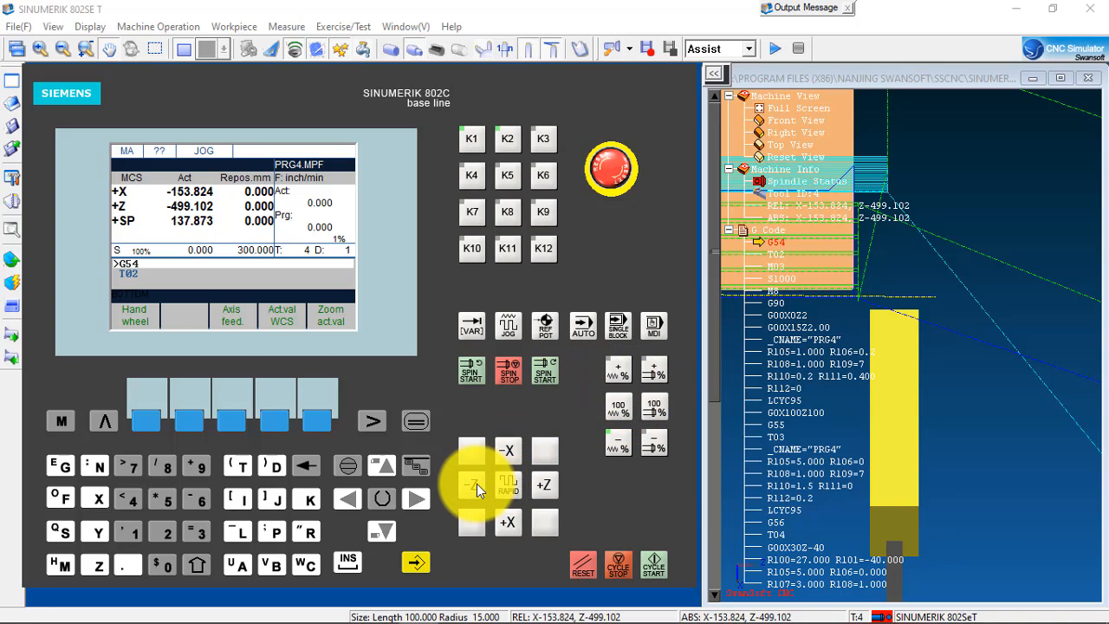
Step: Jog tool 4 to about X-155.19 and Z-499.87 beside the workpiece face, using feed overrides of 1% and 4%, ending at 1%
click(515, 452)
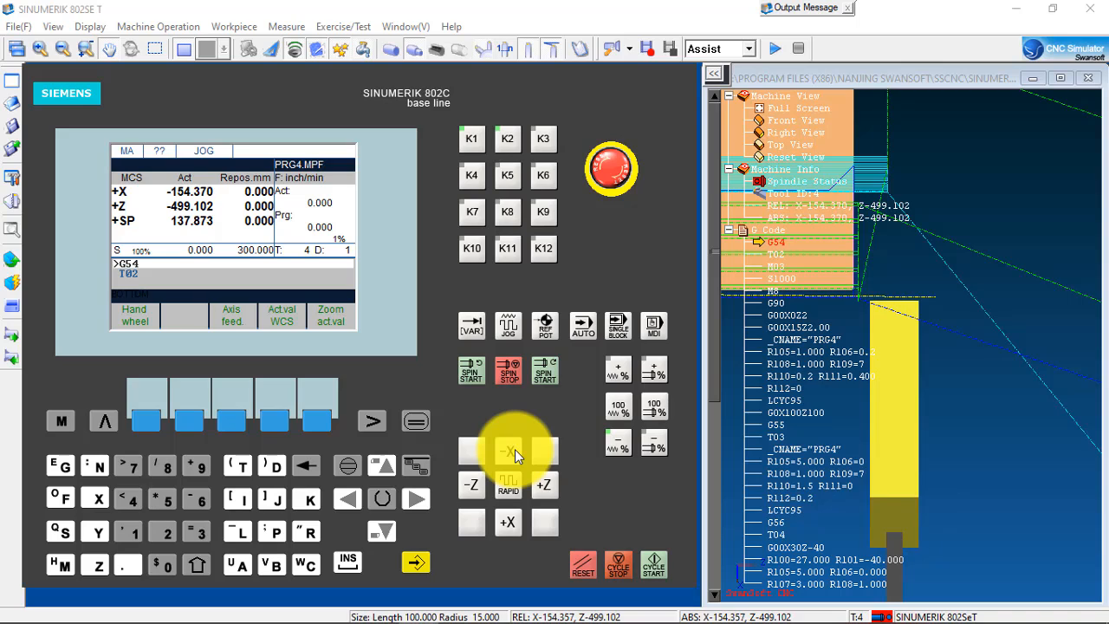
click(619, 375)
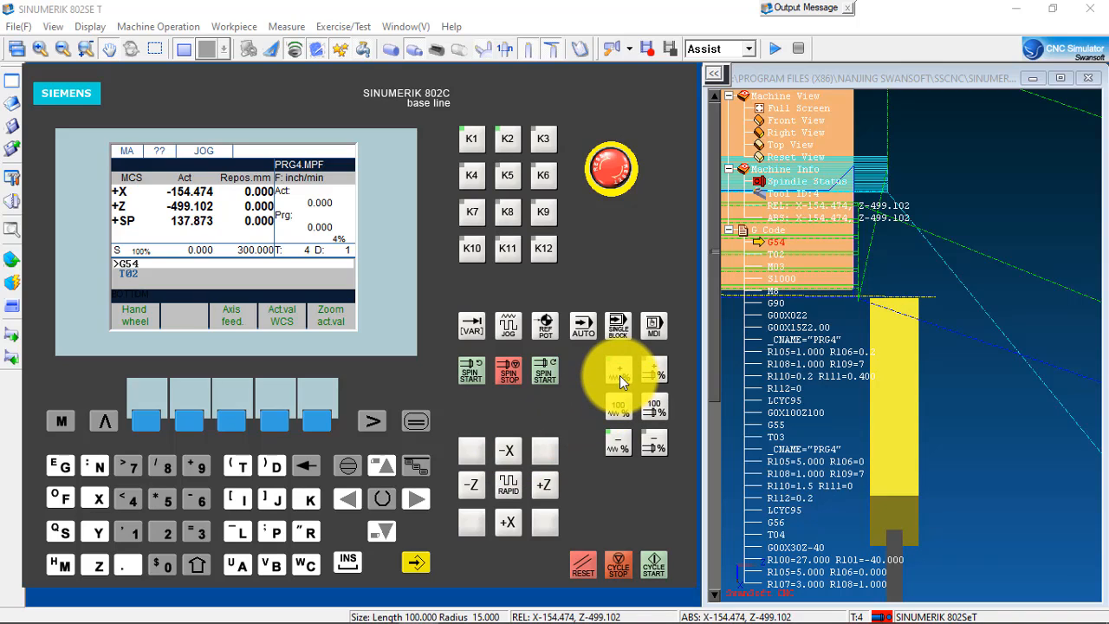
click(478, 479)
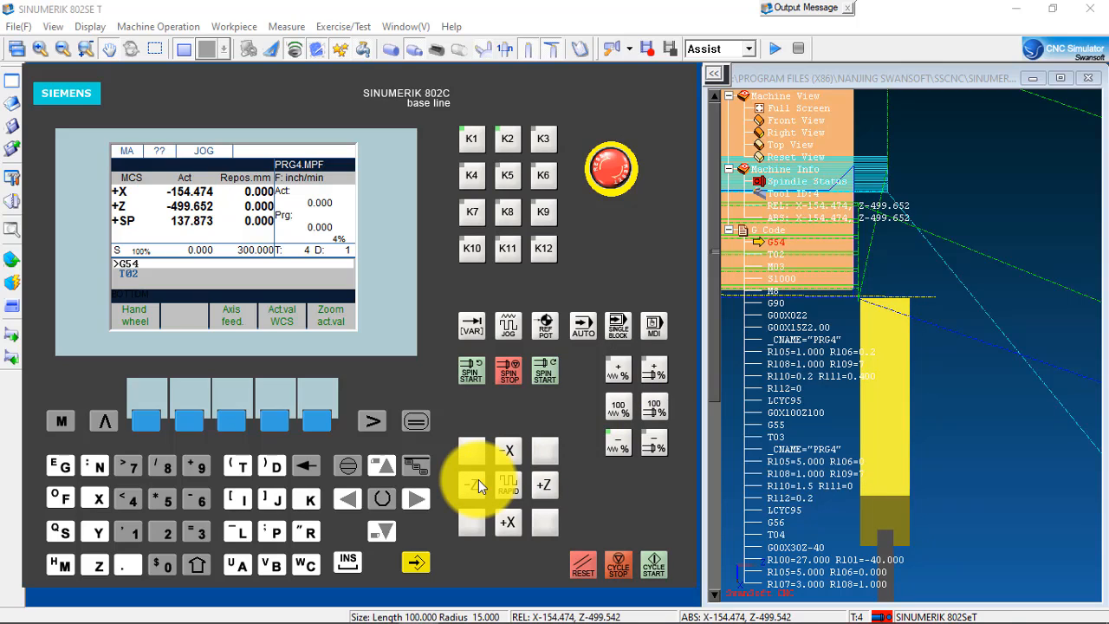
click(509, 458)
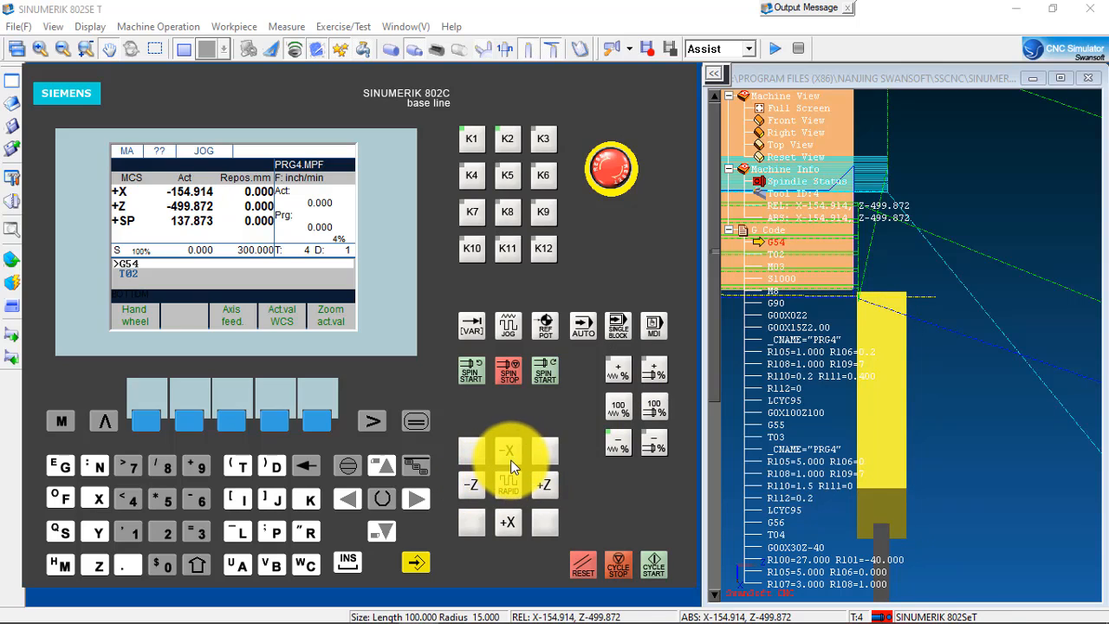
click(510, 456)
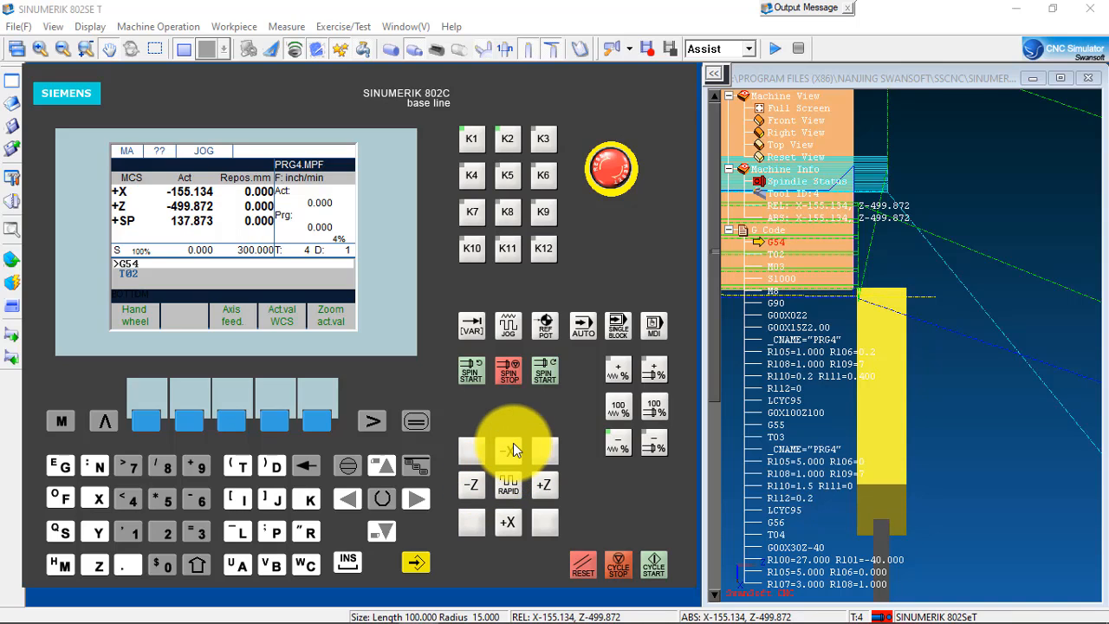
click(609, 440)
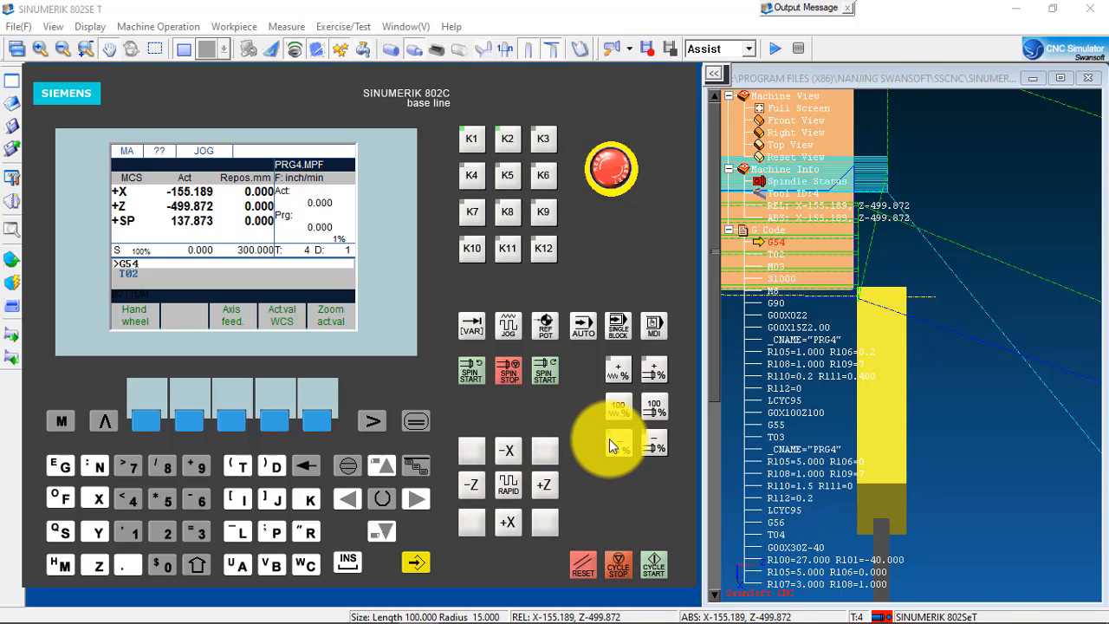
Step: Touch tool 4 against the workpiece's end face at about Z-500.04 with a 1% feed override
click(471, 485)
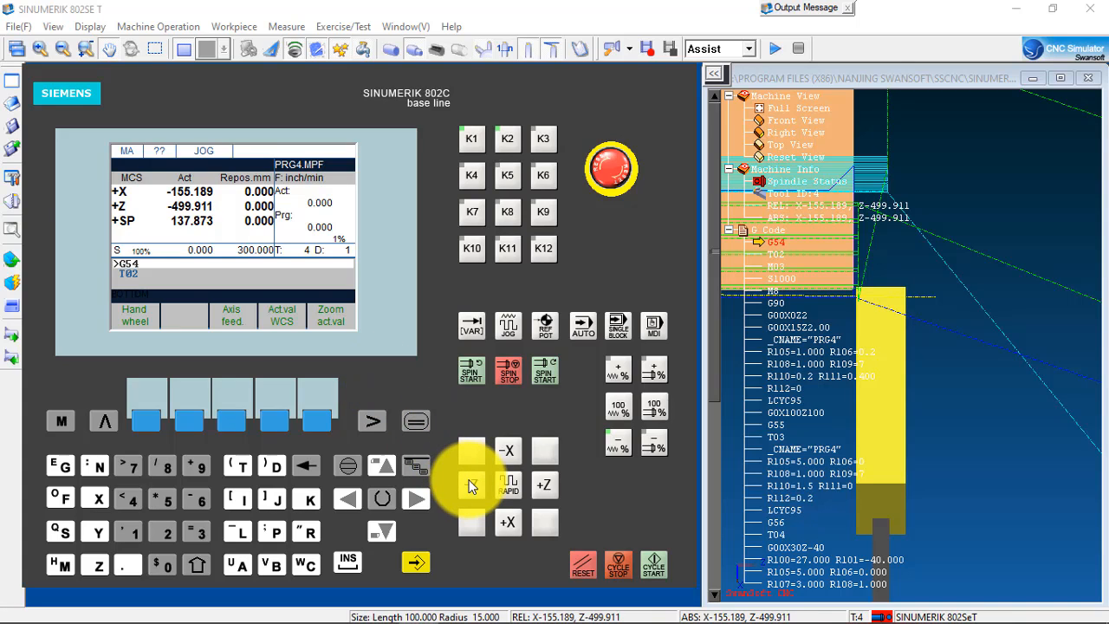
click(475, 481)
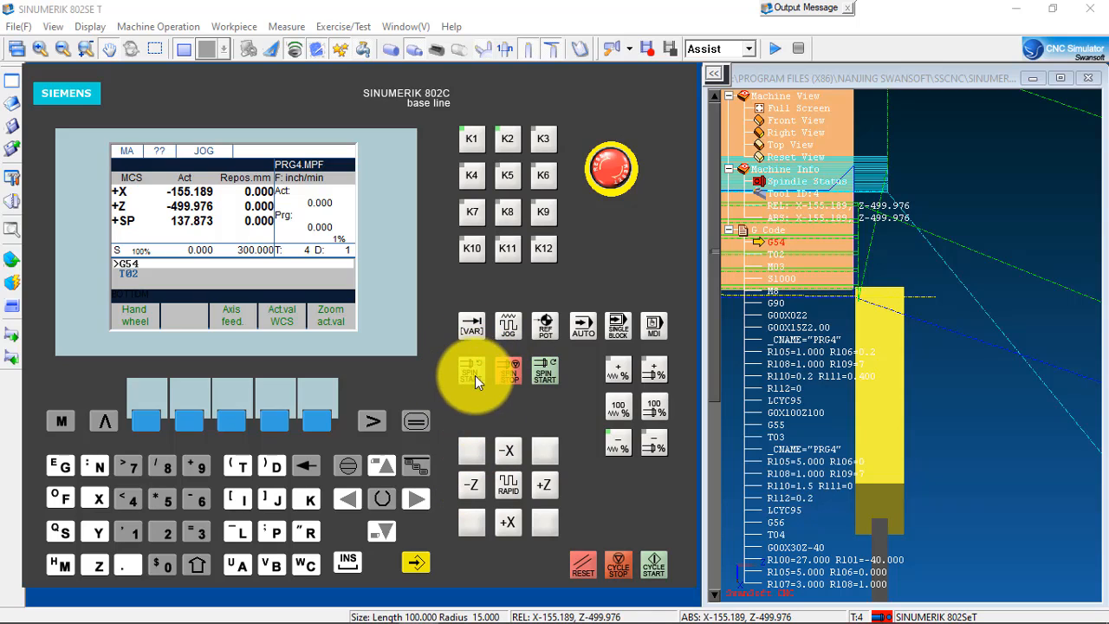
click(475, 484)
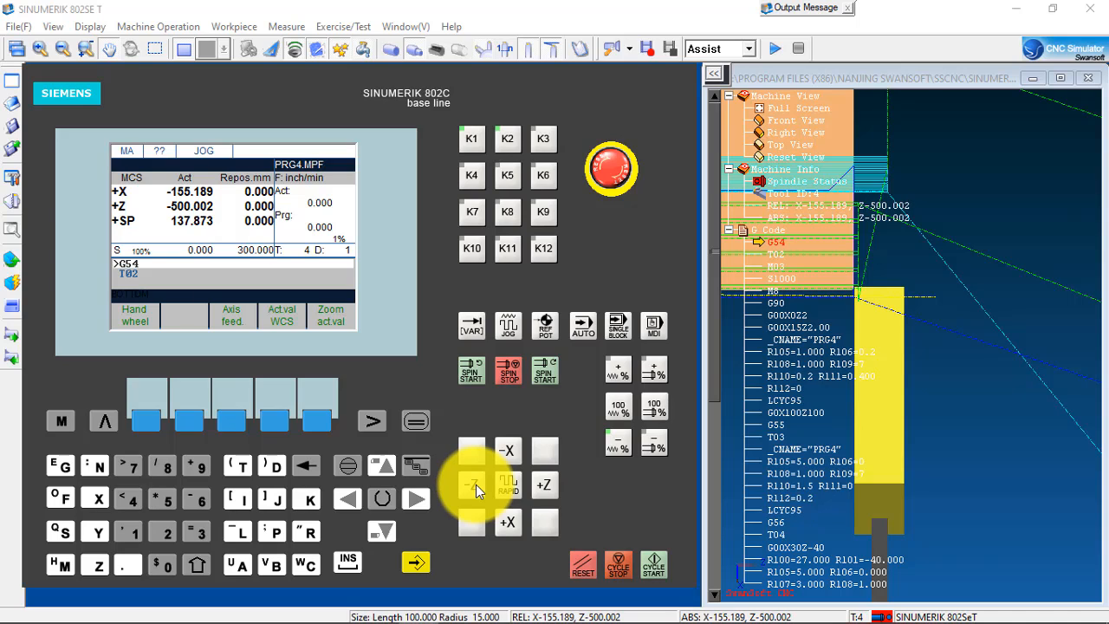
click(475, 484)
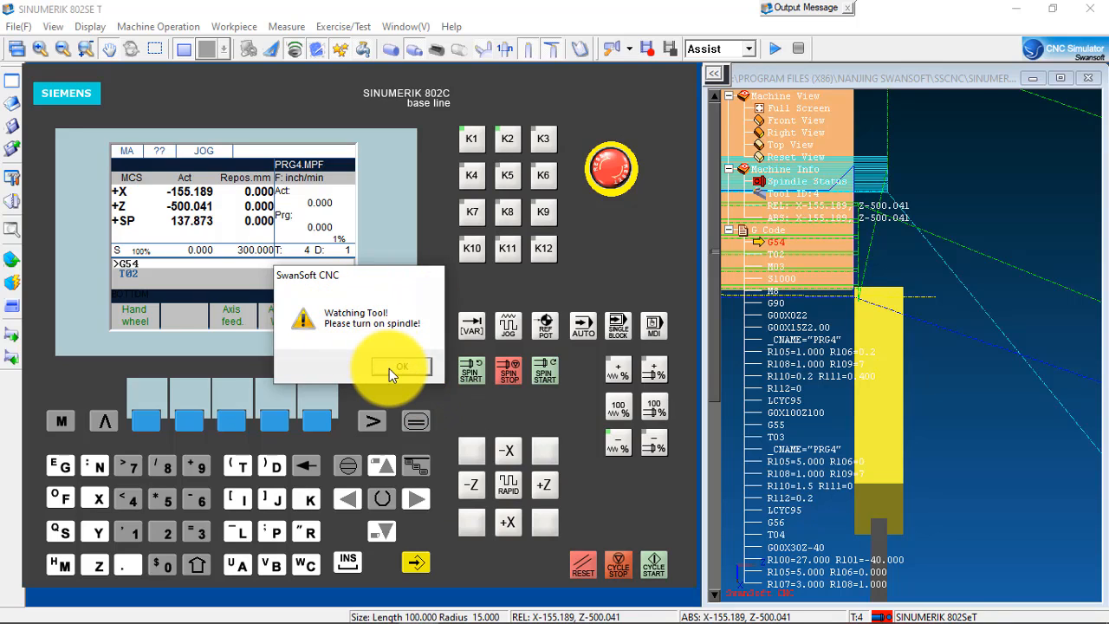
click(397, 367)
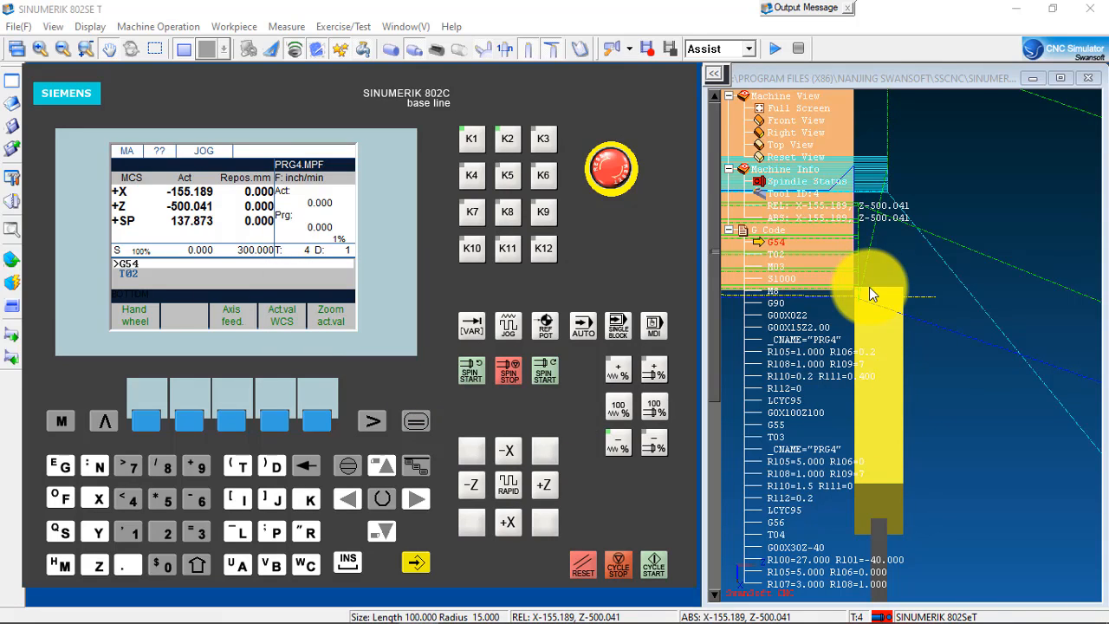
click(467, 374)
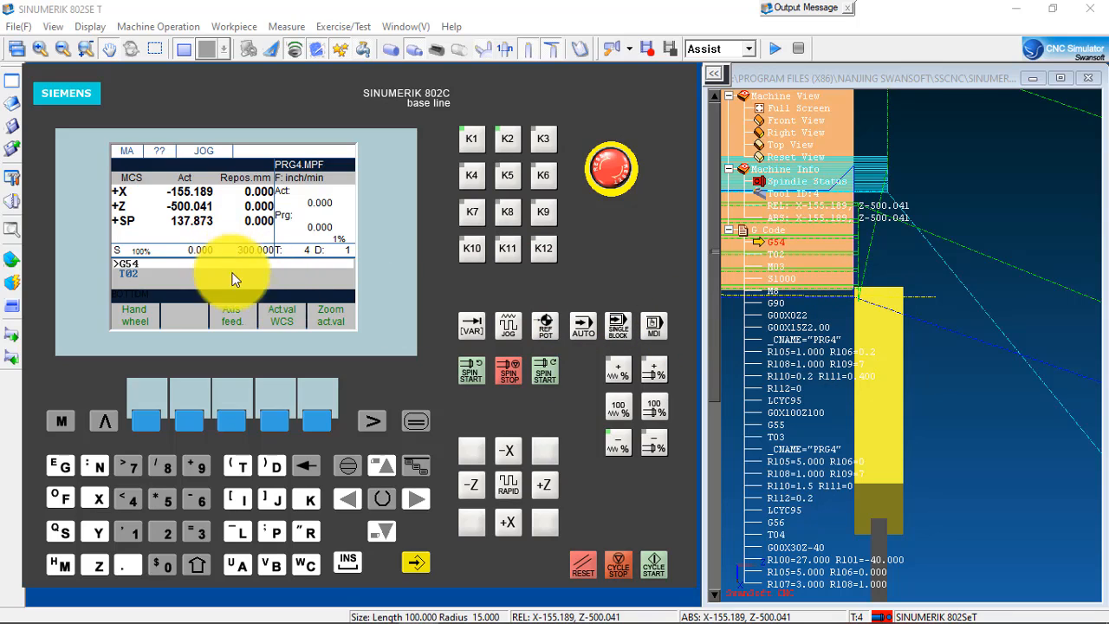
Step: Determine and store the G56 zero offset in Z from the current position of tool 4 with a 0 mm offset
click(416, 421)
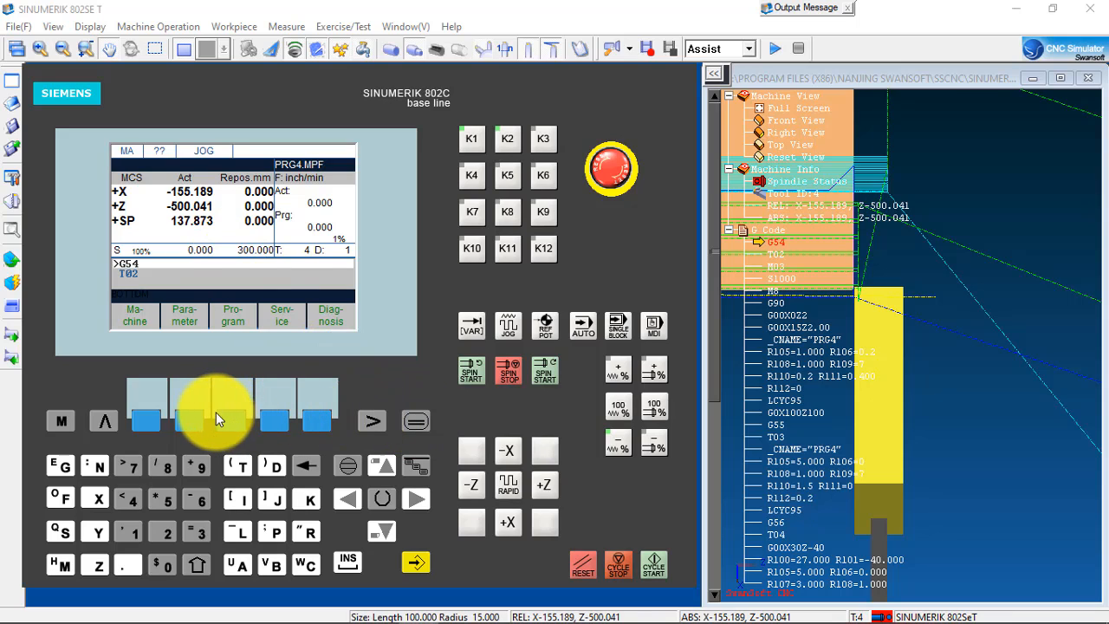
click(188, 420)
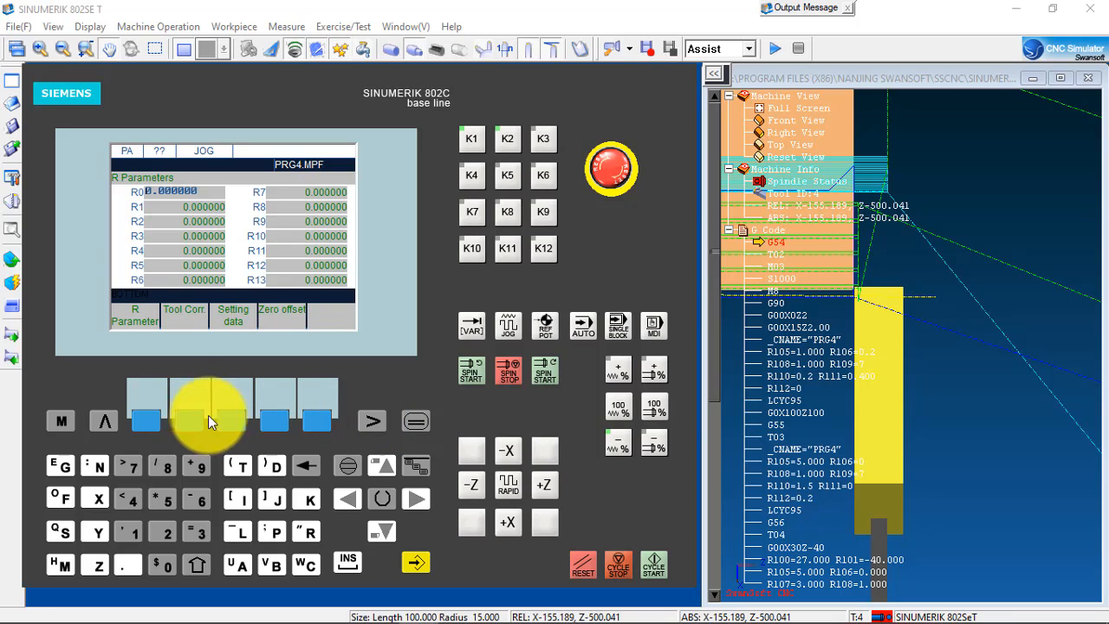
click(267, 419)
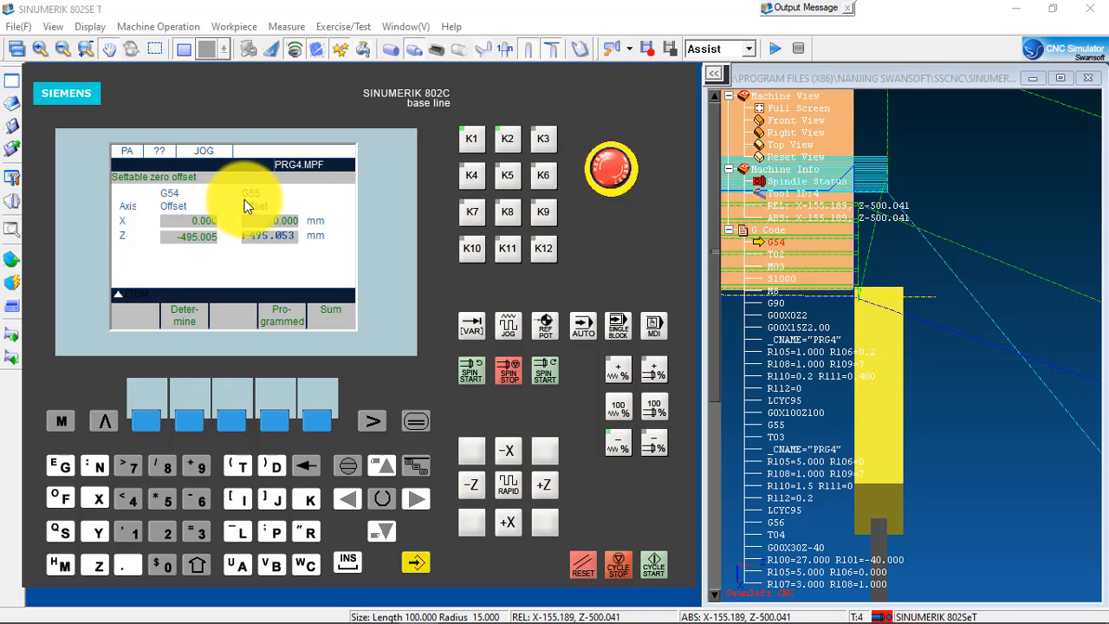
click(383, 530)
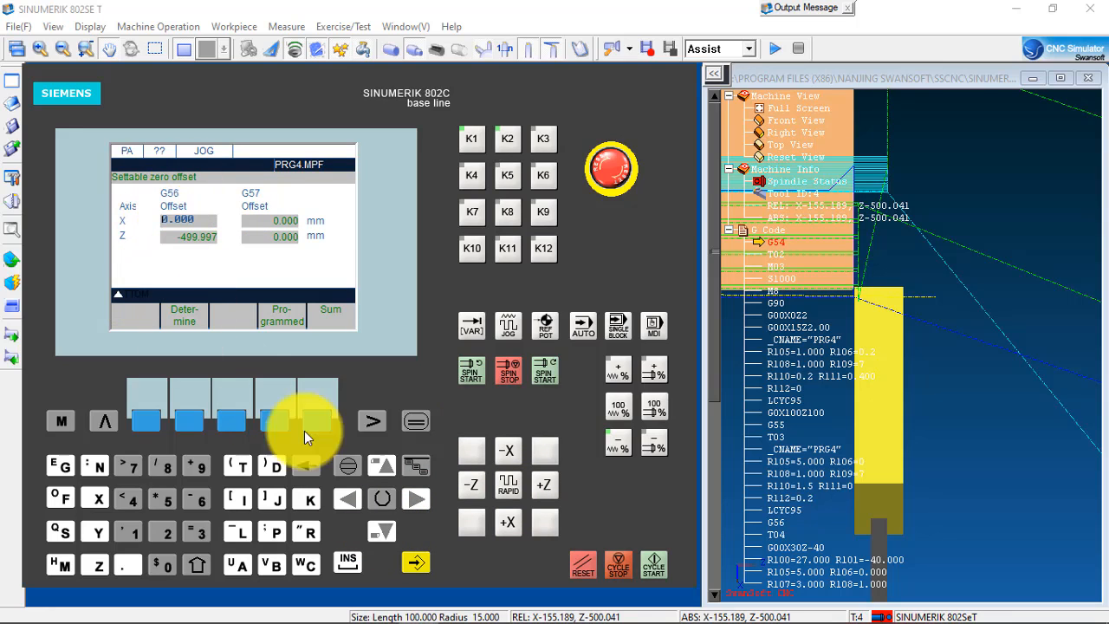
click(381, 530)
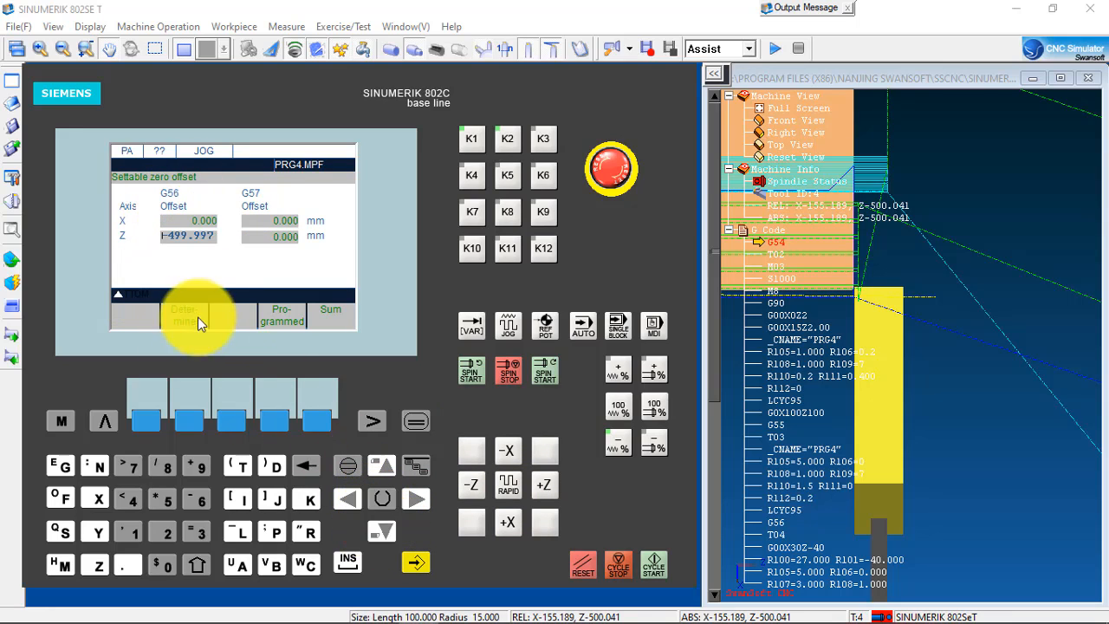
click(186, 414)
click(308, 466)
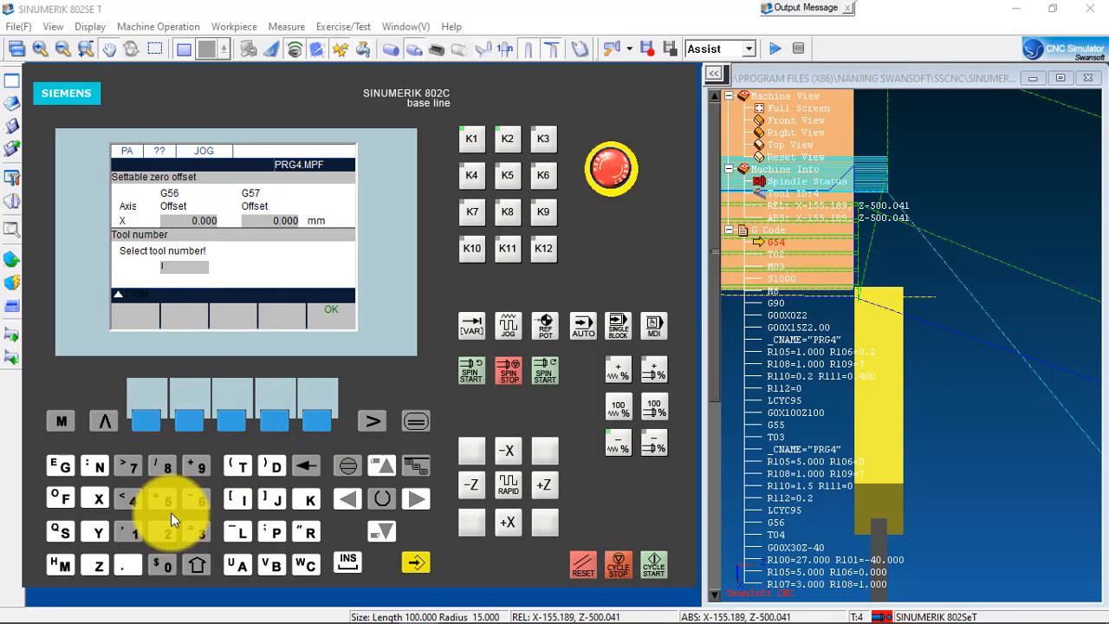
click(130, 500)
click(311, 421)
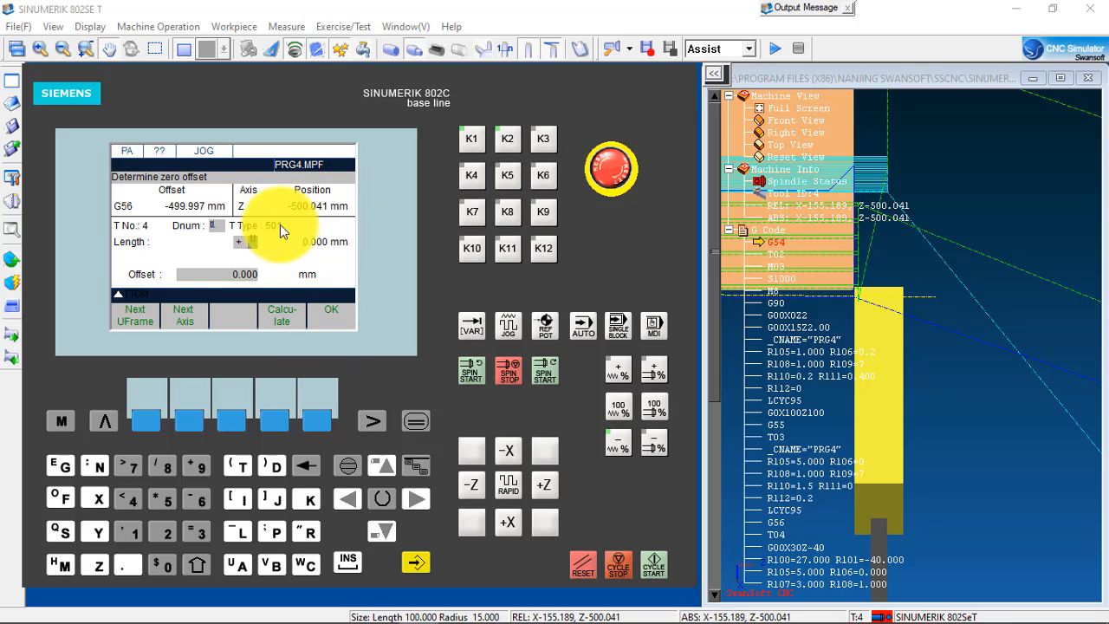
click(275, 419)
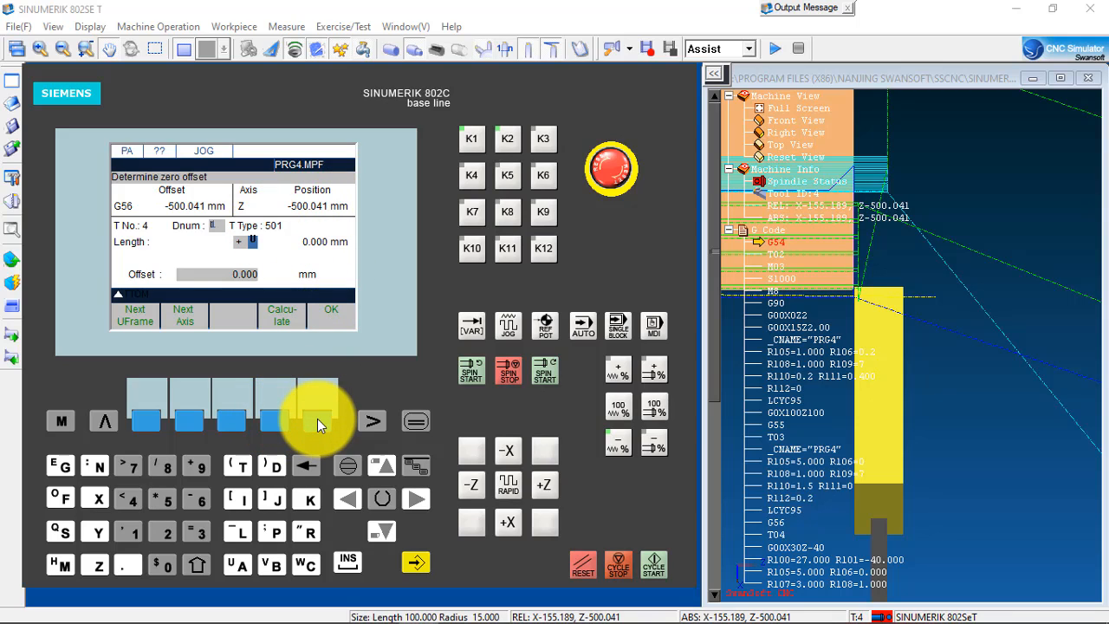
click(318, 419)
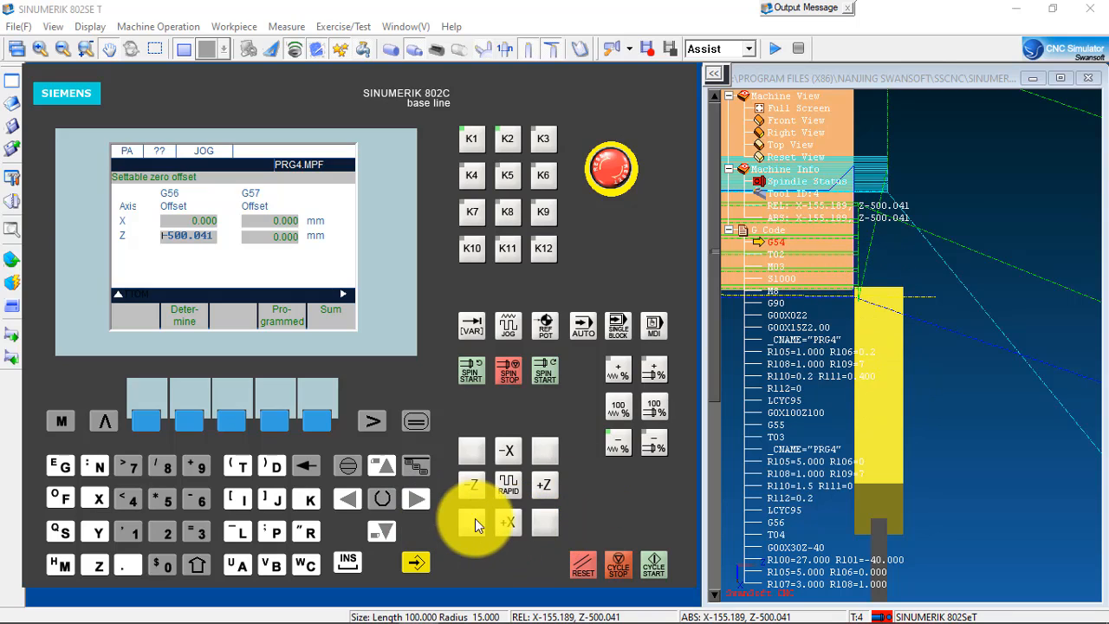
Step: Back tool 4 off the face and touch it against the workpiece's outer diameter at about X-154.99 and Z-500.34
click(502, 520)
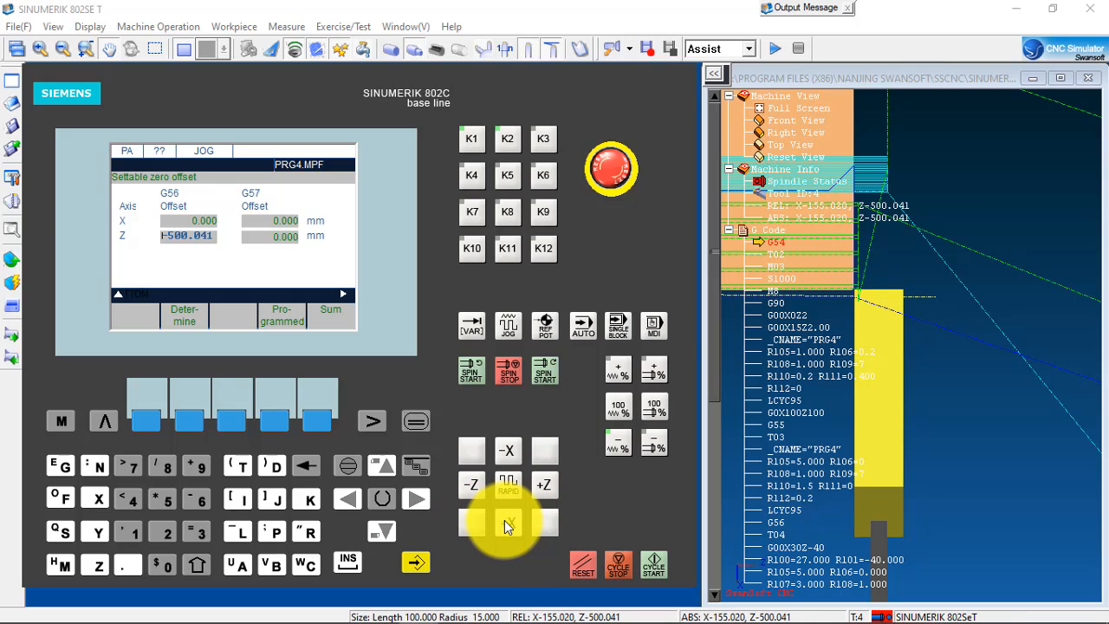
click(472, 485)
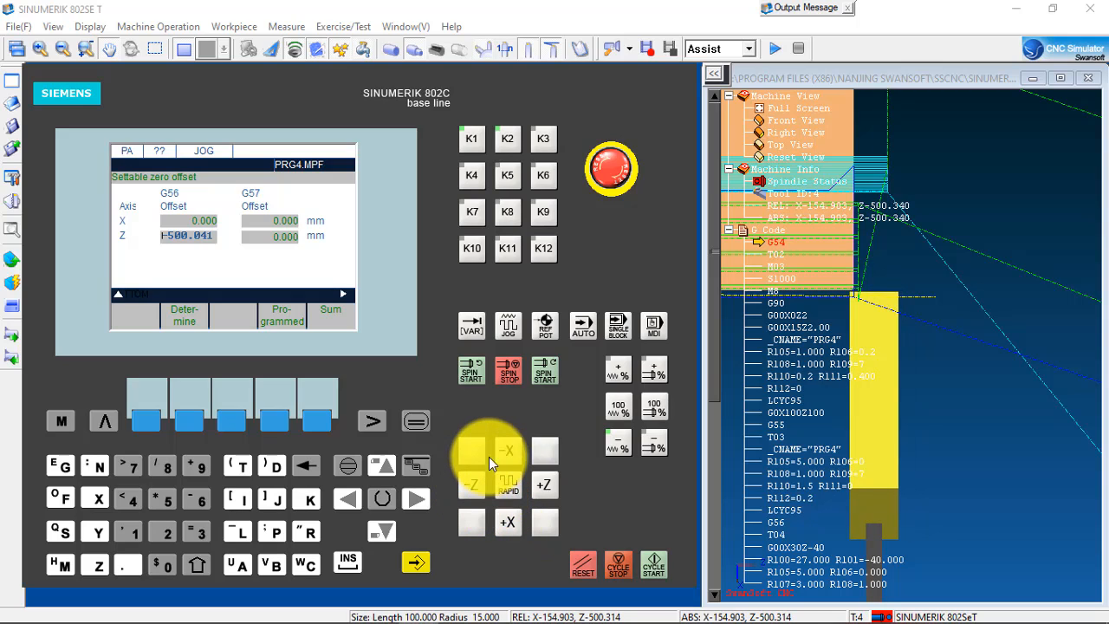
click(518, 447)
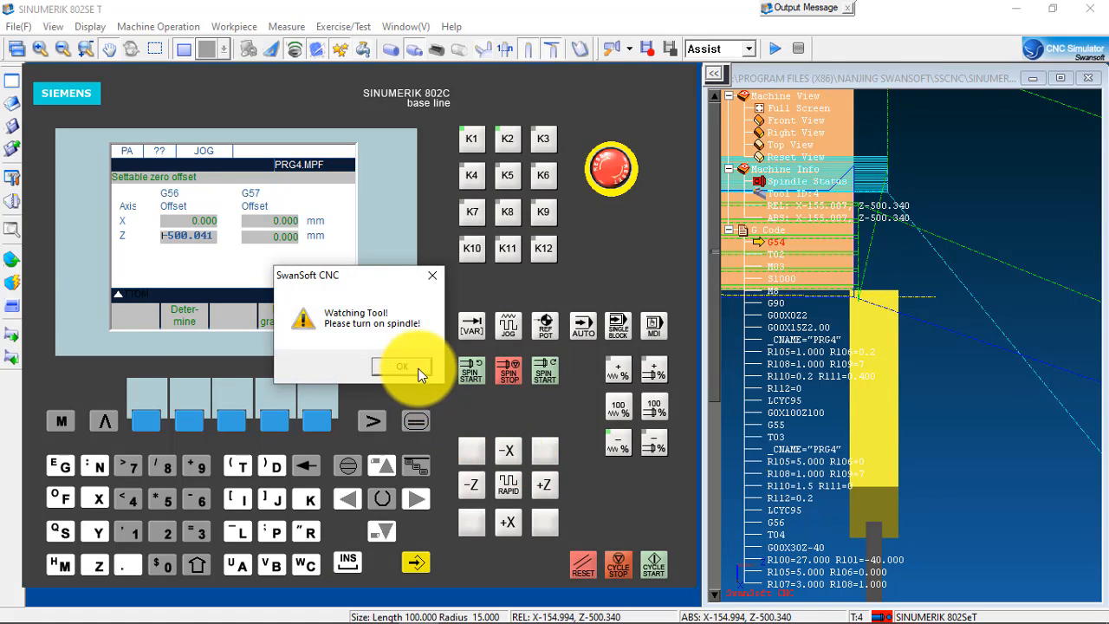
click(392, 364)
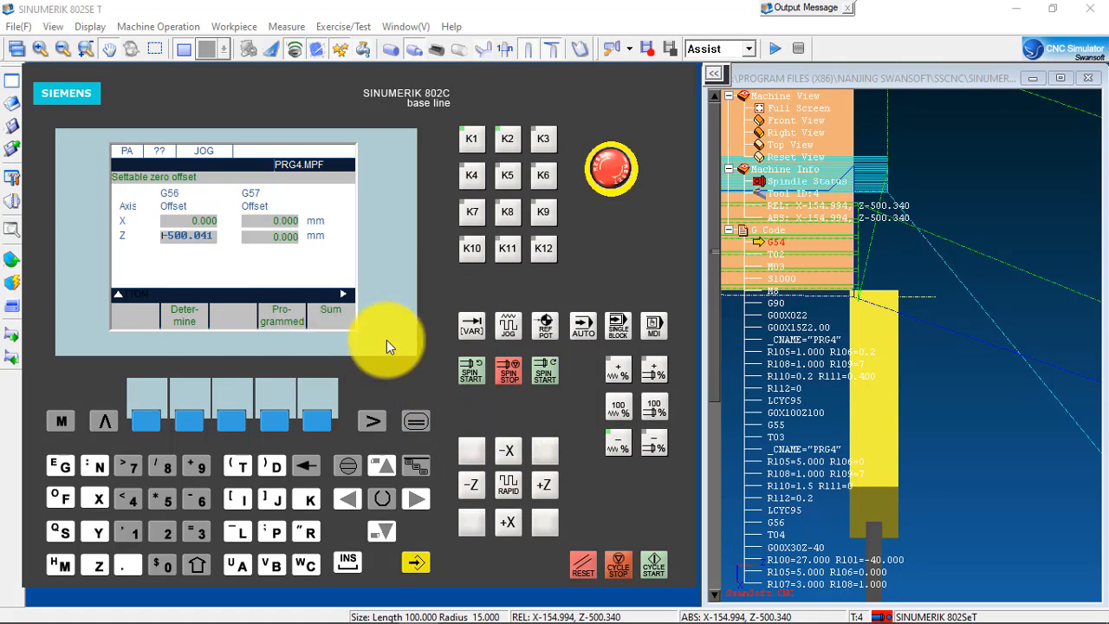
Step: Open the tool compensation data and bring up the record of tool 4
click(107, 420)
click(186, 419)
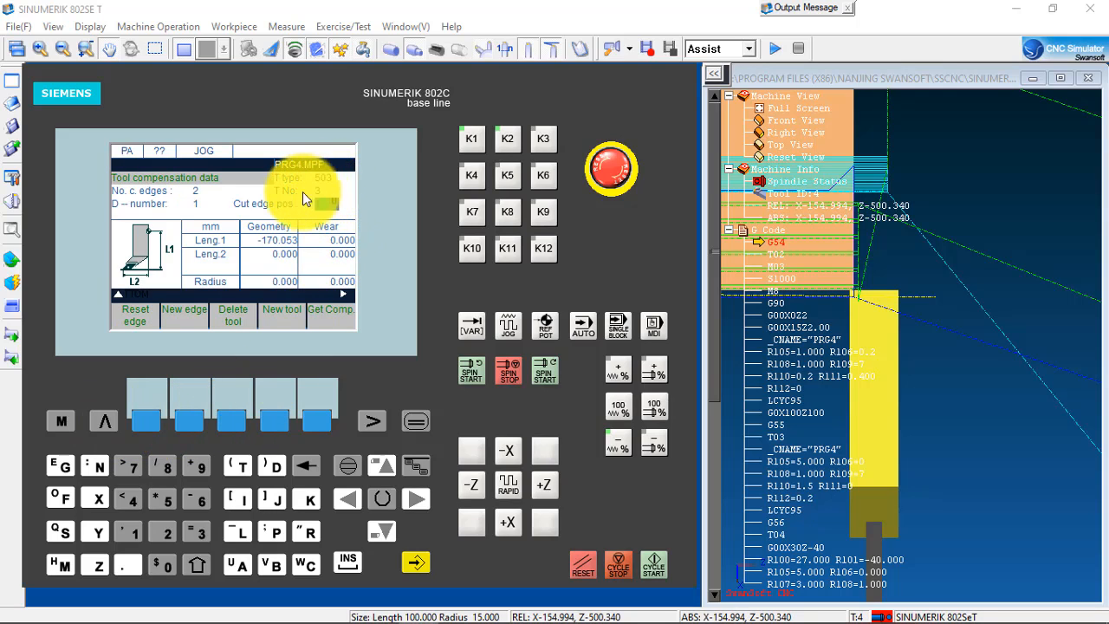
click(375, 419)
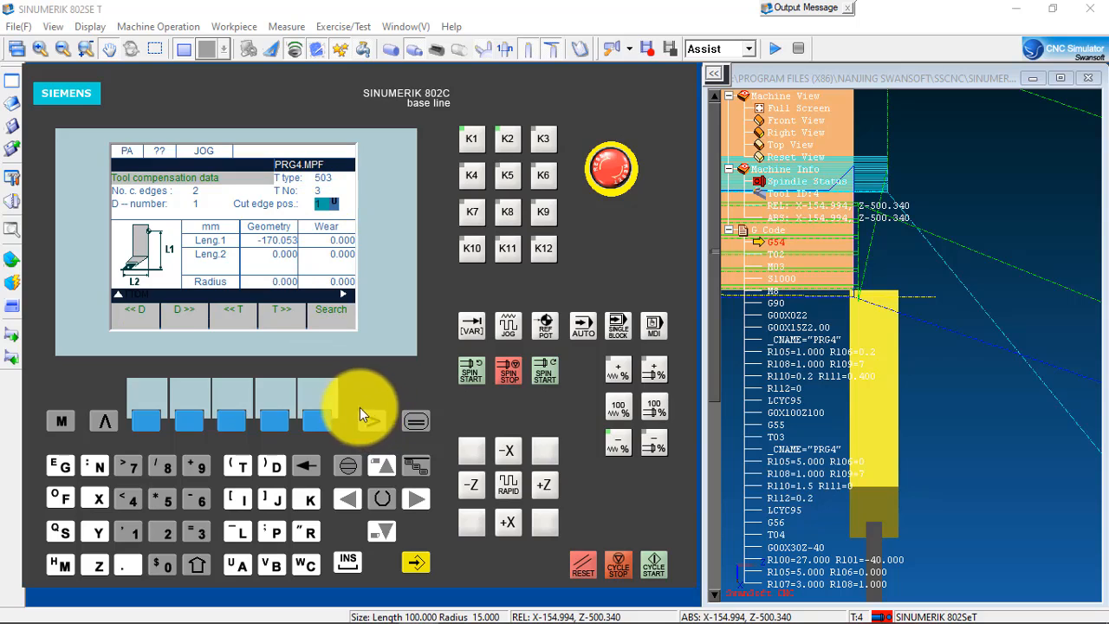
click(274, 421)
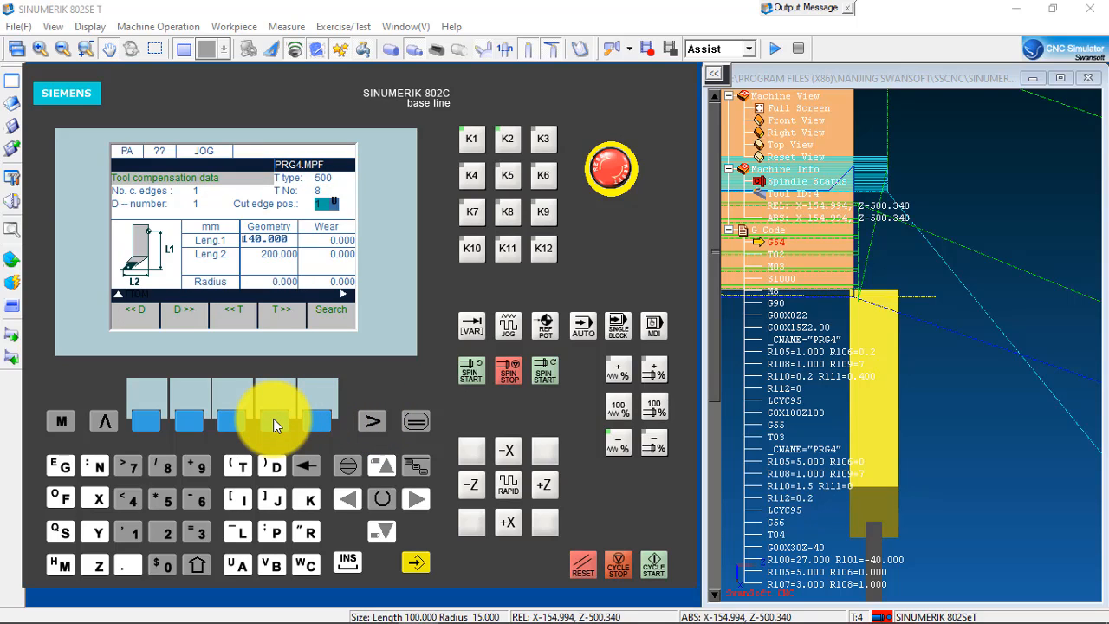
click(273, 421)
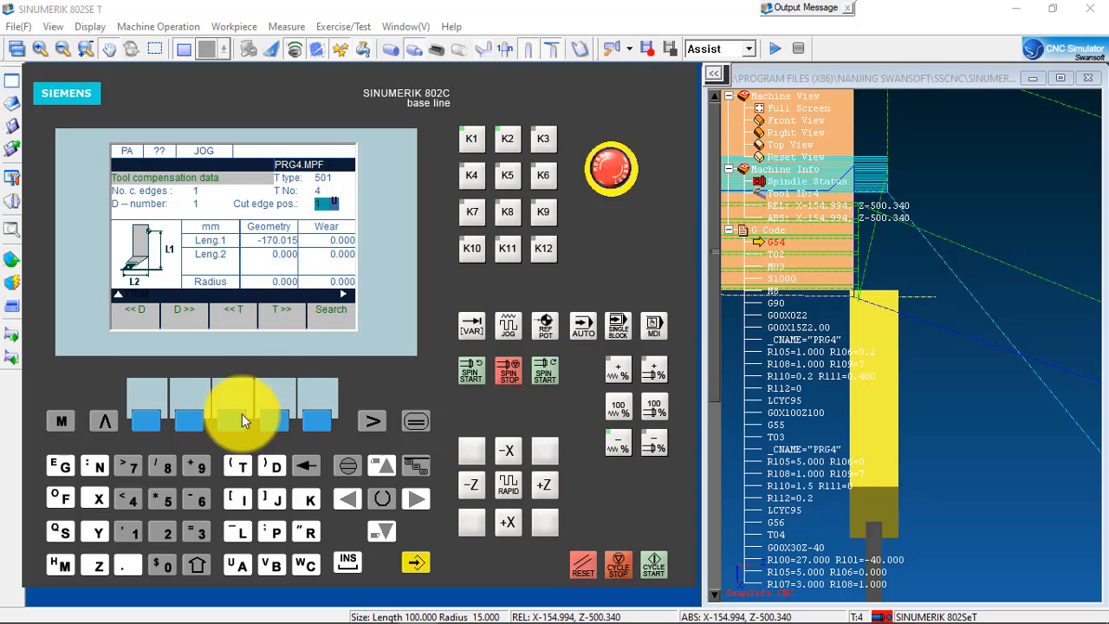
Step: Calculate and store tool 4's length 1 compensation from the current X position with a 30 mm offset
click(371, 422)
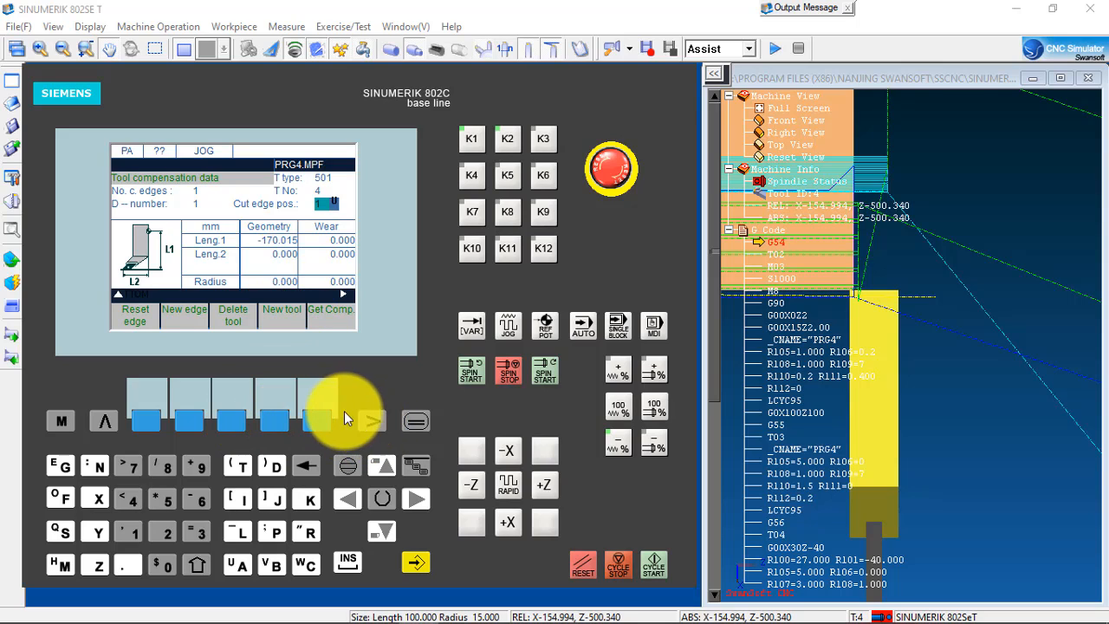
click(319, 421)
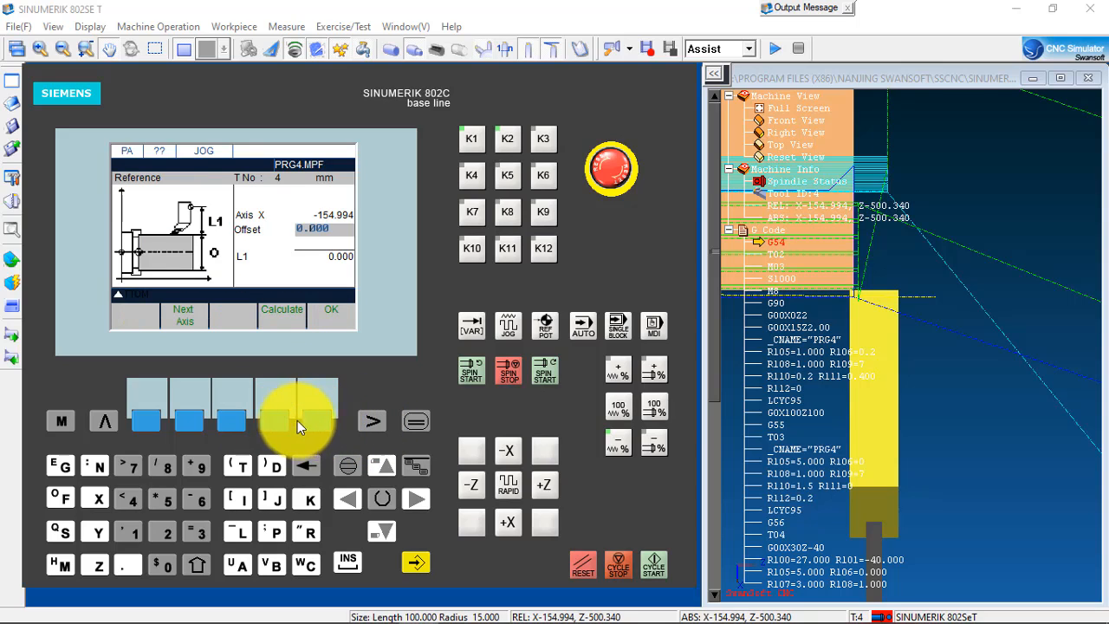
click(346, 496)
click(347, 496)
click(346, 495)
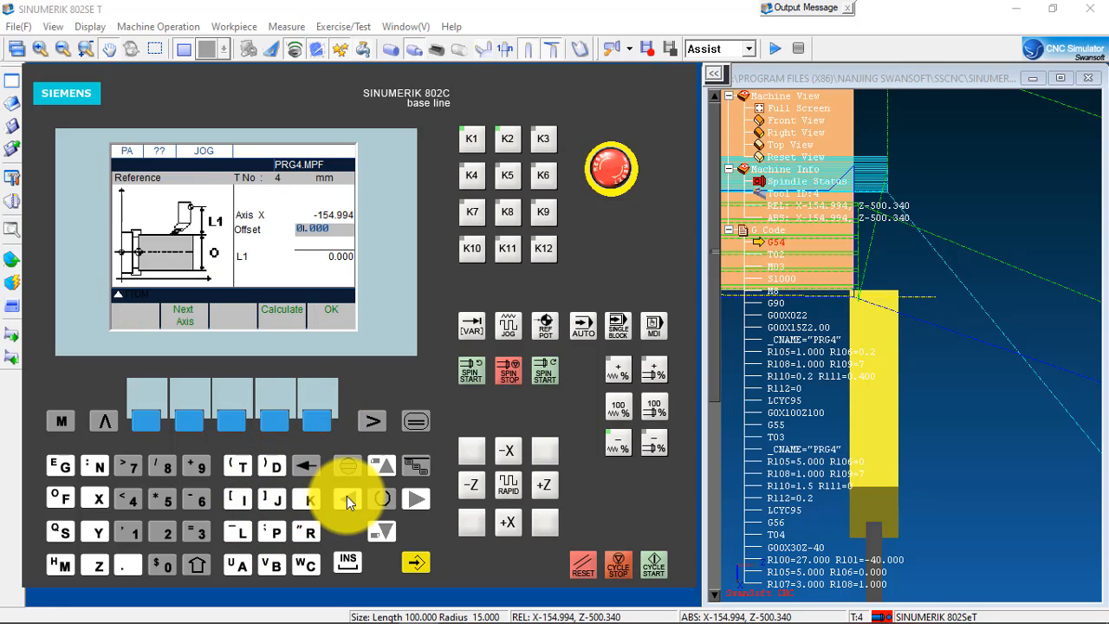
click(346, 495)
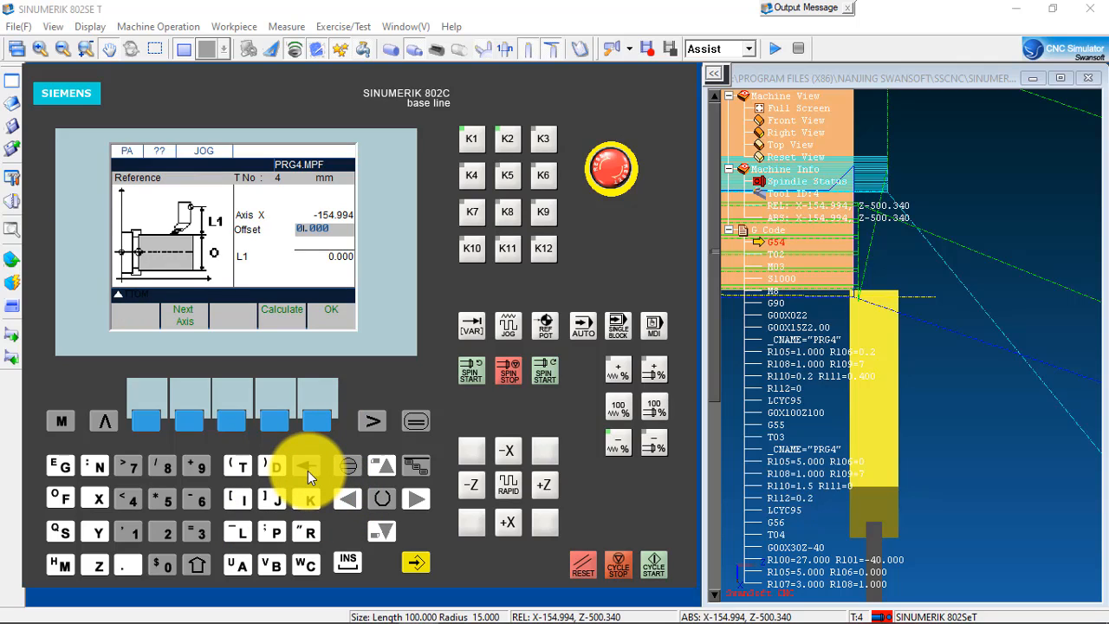
click(307, 468)
click(197, 531)
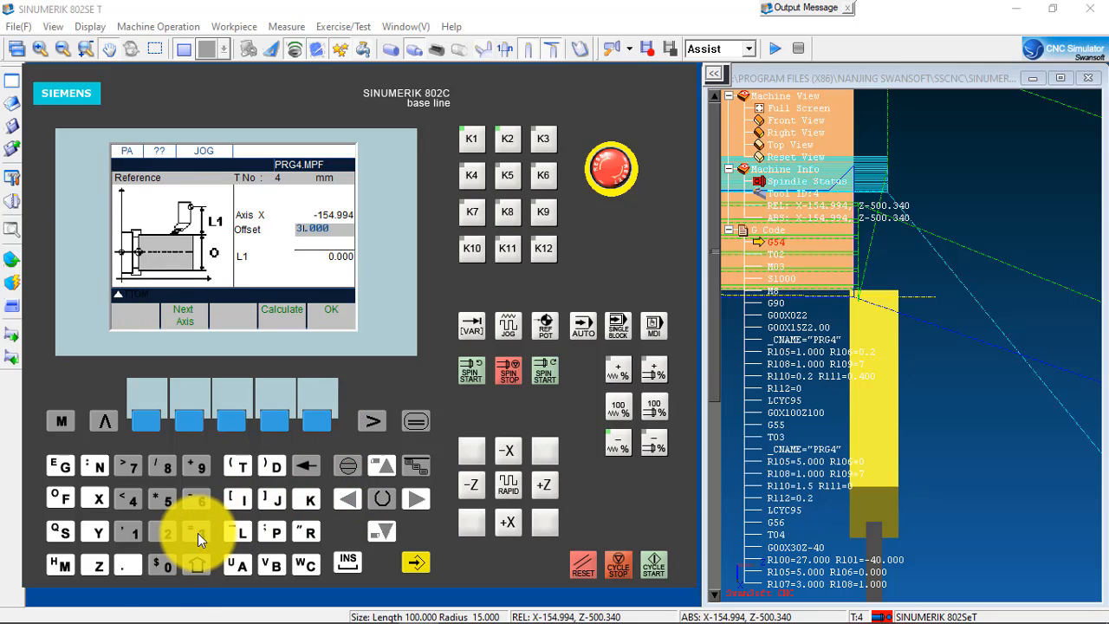
click(161, 568)
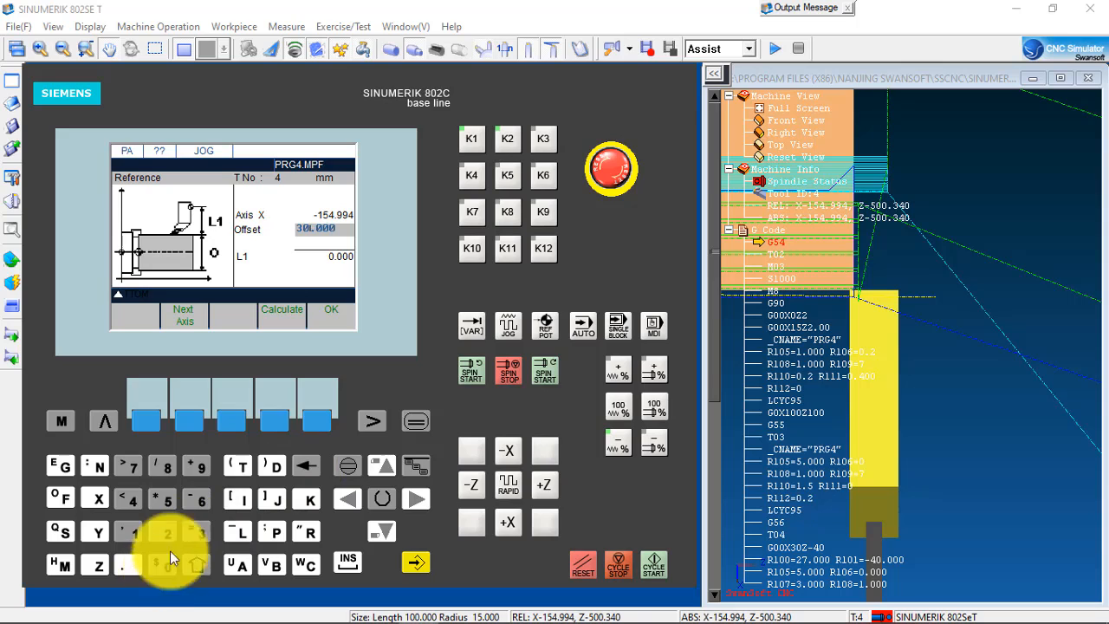
click(274, 422)
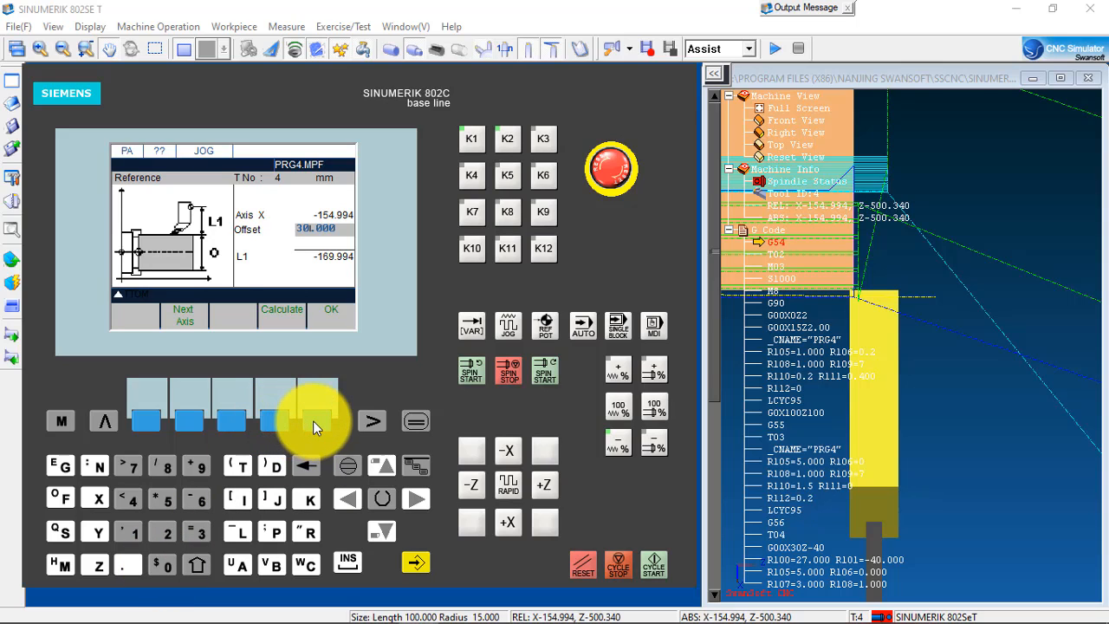
click(318, 420)
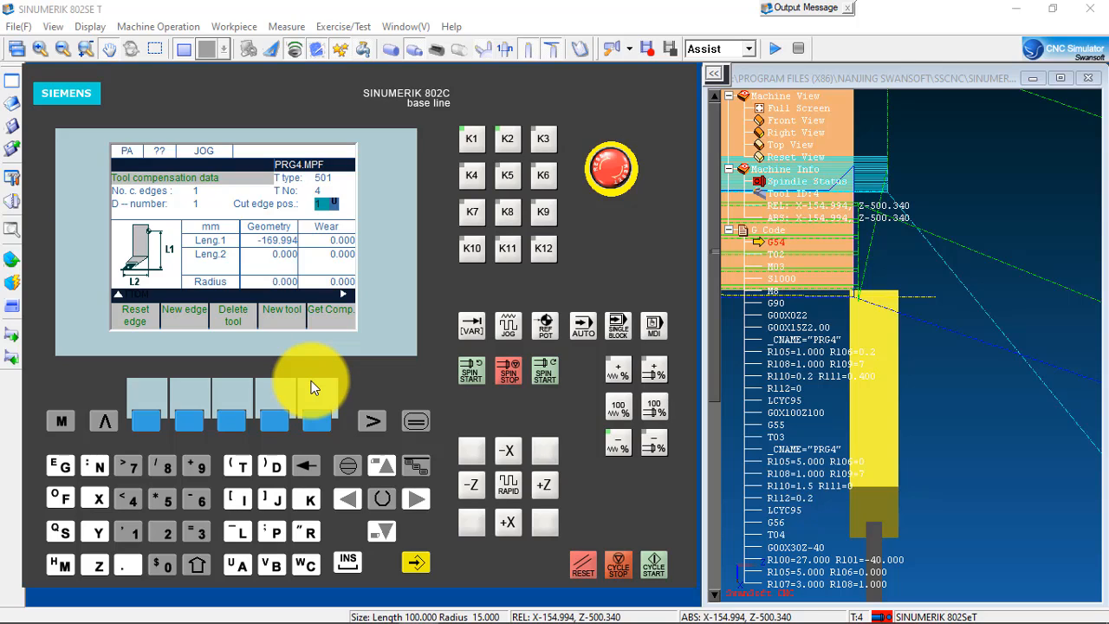
click(387, 534)
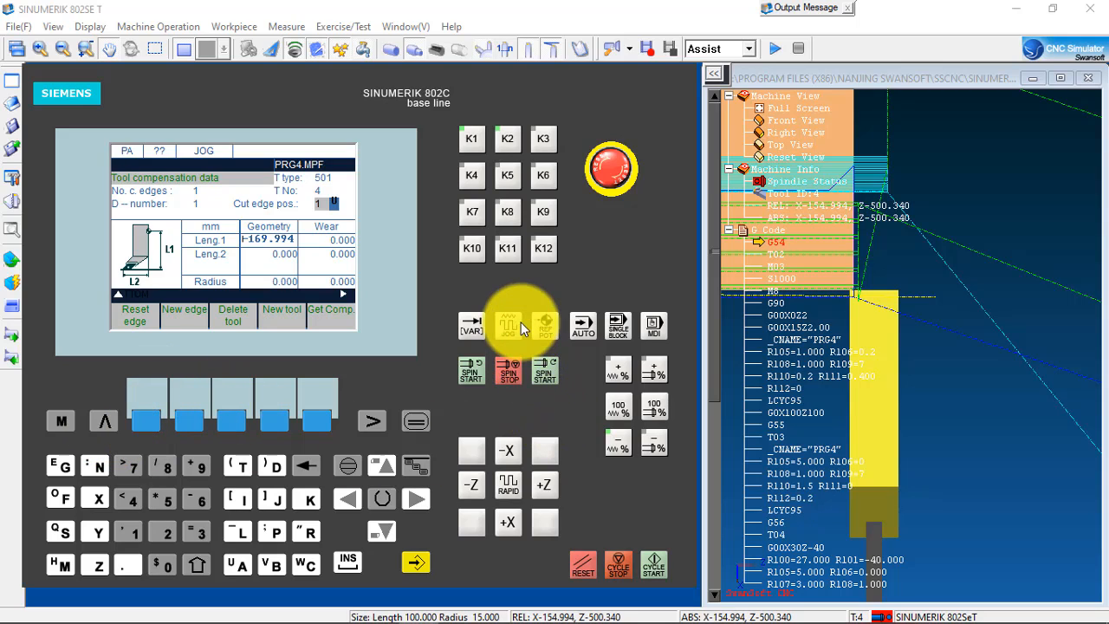
Step: Jog tool 4 clear of the workpiece to about X-126.82 and Z-486.36 with a 100% feed override
click(509, 524)
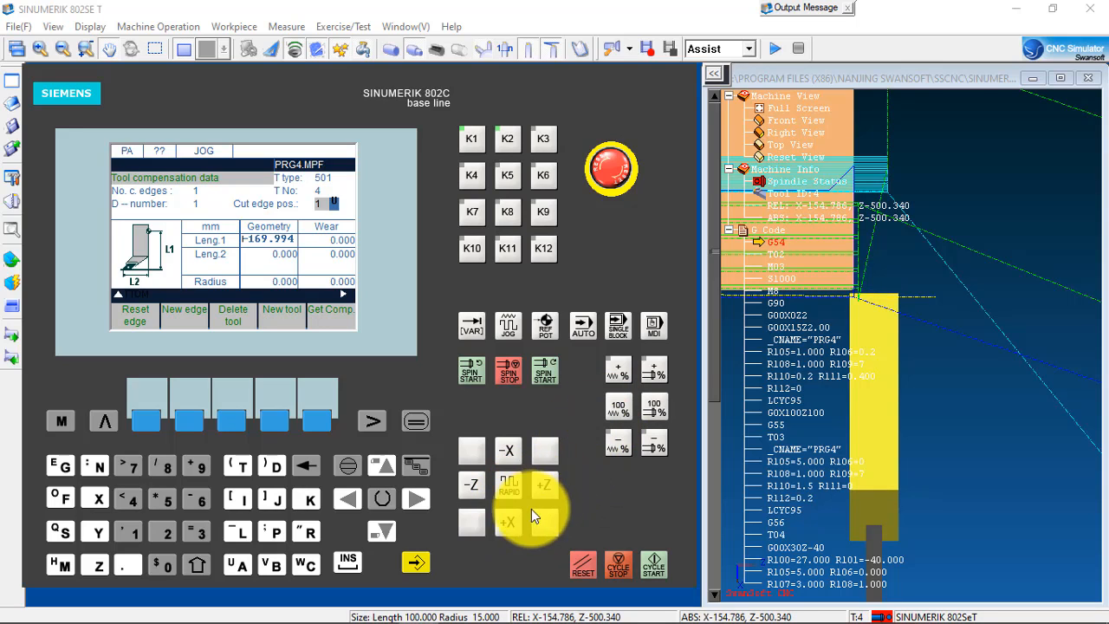
click(511, 521)
click(539, 486)
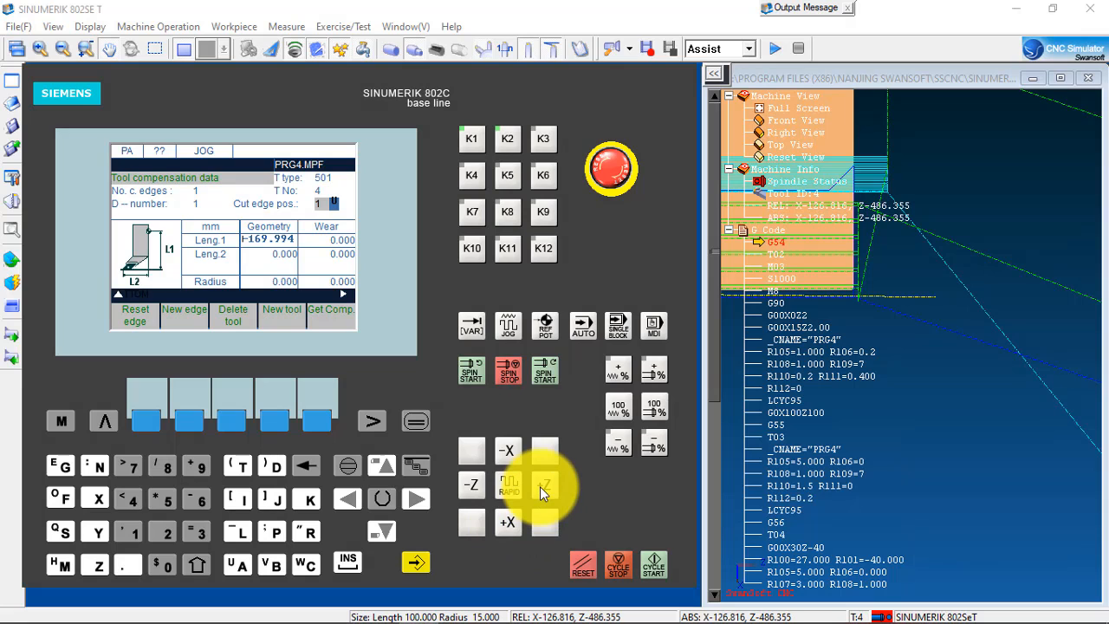
scroll(853, 339, down, 6)
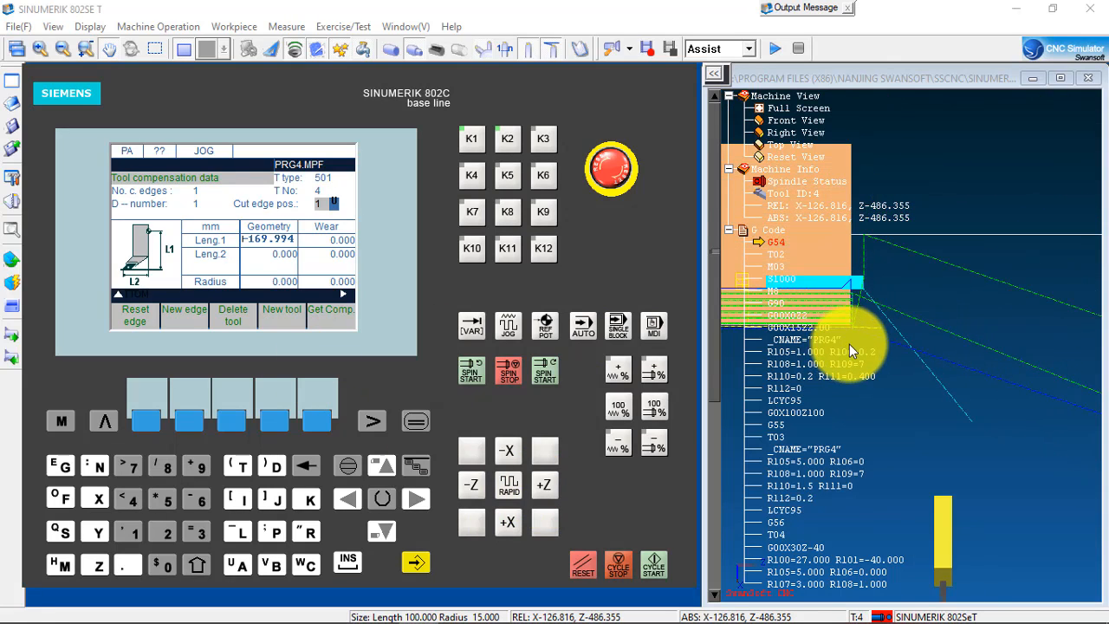
Step: Change to tool 5 by running the T5 command in MDA mode
click(68, 424)
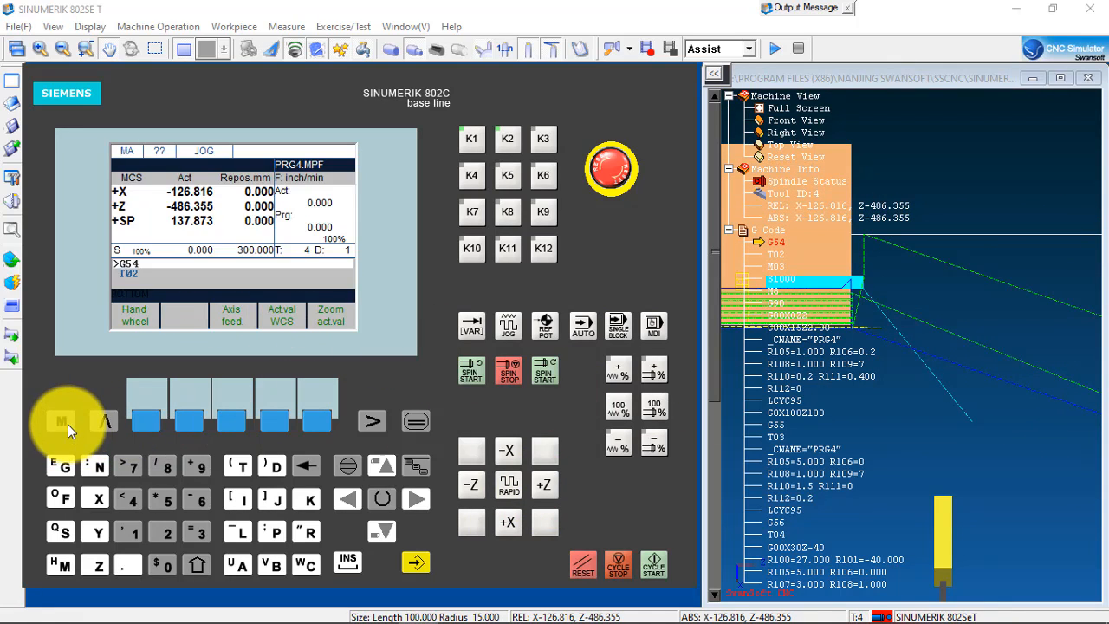
click(655, 327)
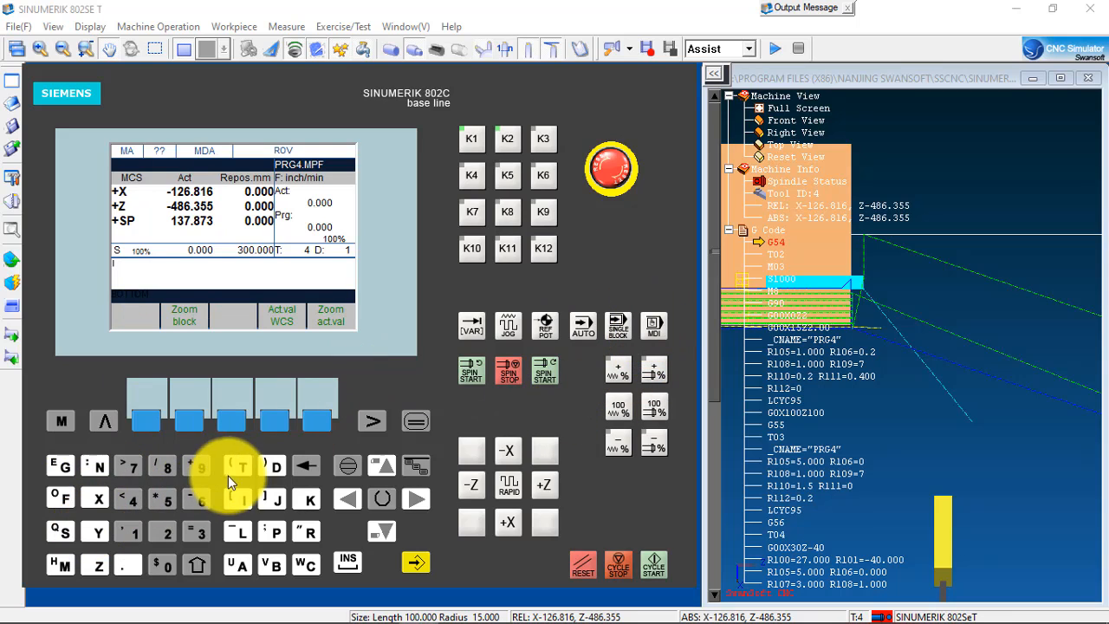
click(237, 468)
click(165, 496)
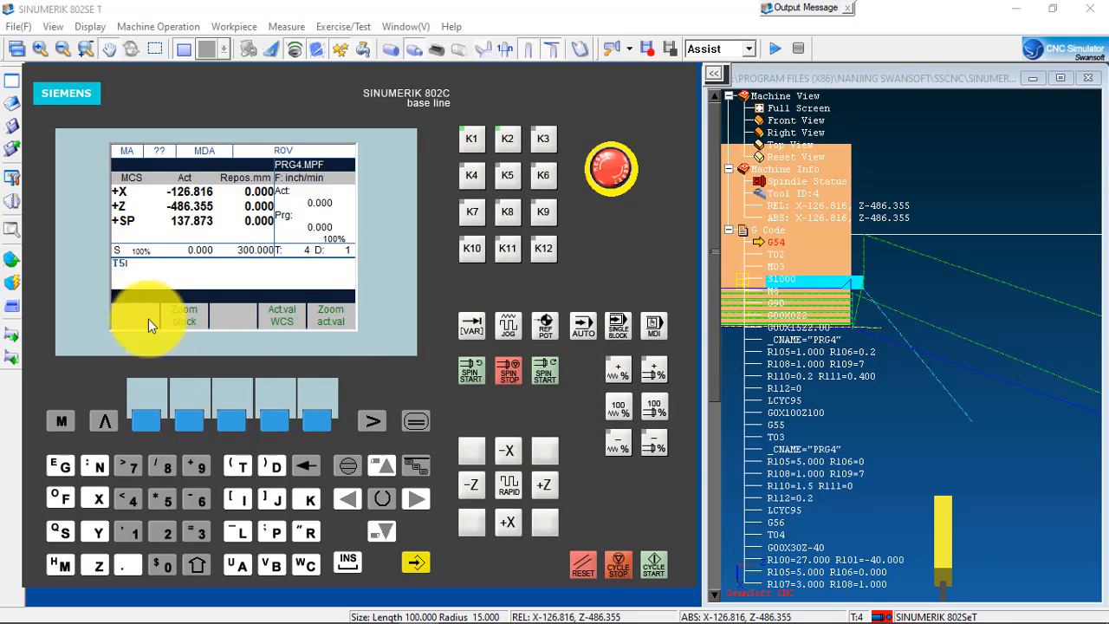
click(652, 561)
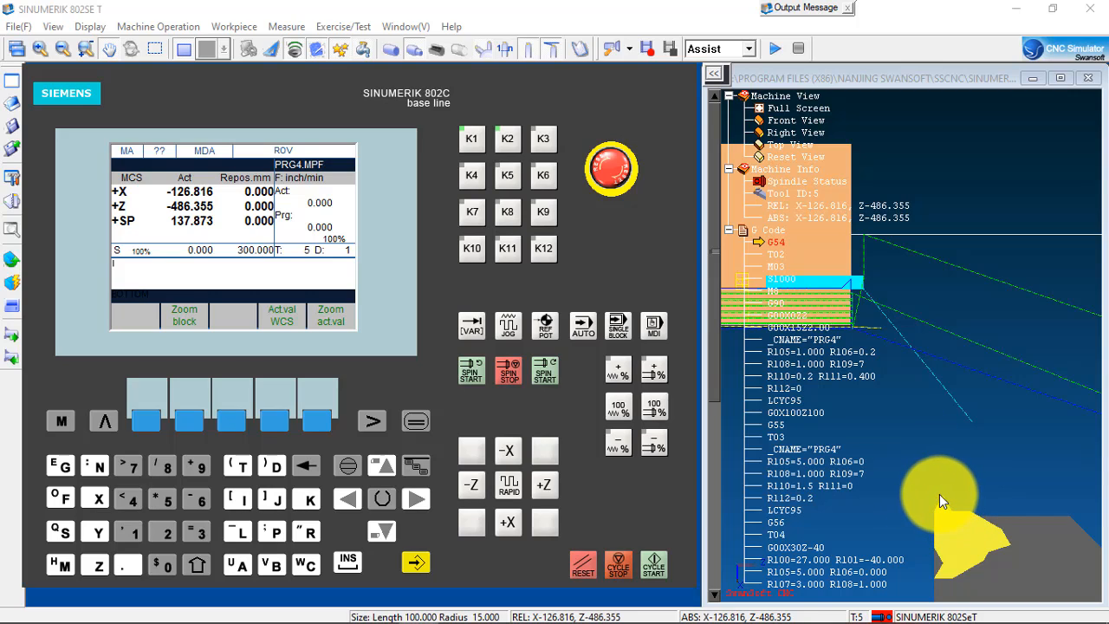
Step: Return to JOG mode and move tool 5 to about X-140.83 and Z-500.37
click(508, 459)
click(399, 366)
click(506, 327)
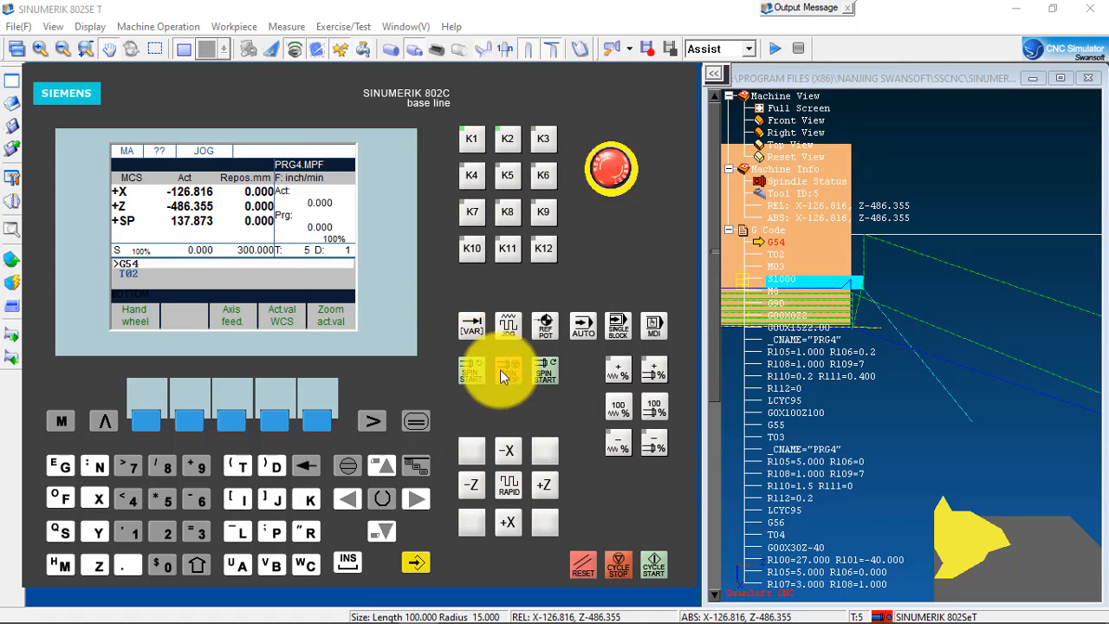
click(514, 460)
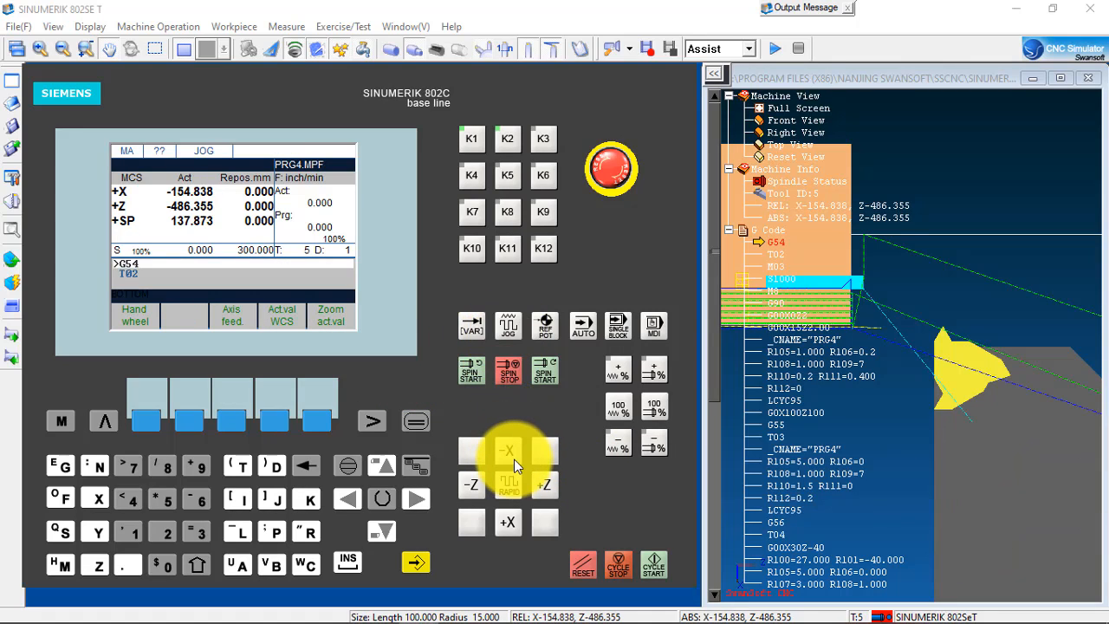
click(509, 522)
click(471, 485)
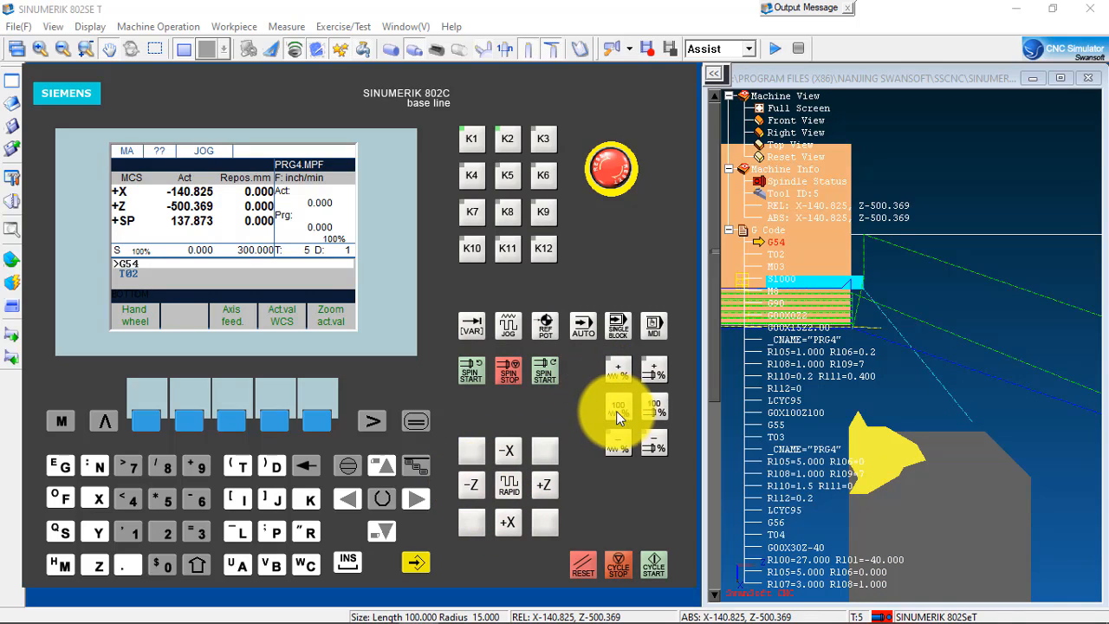
Step: Jog tool 5 close to the workpiece's outer diameter, to about X-154.84 and Z-501.77
click(509, 452)
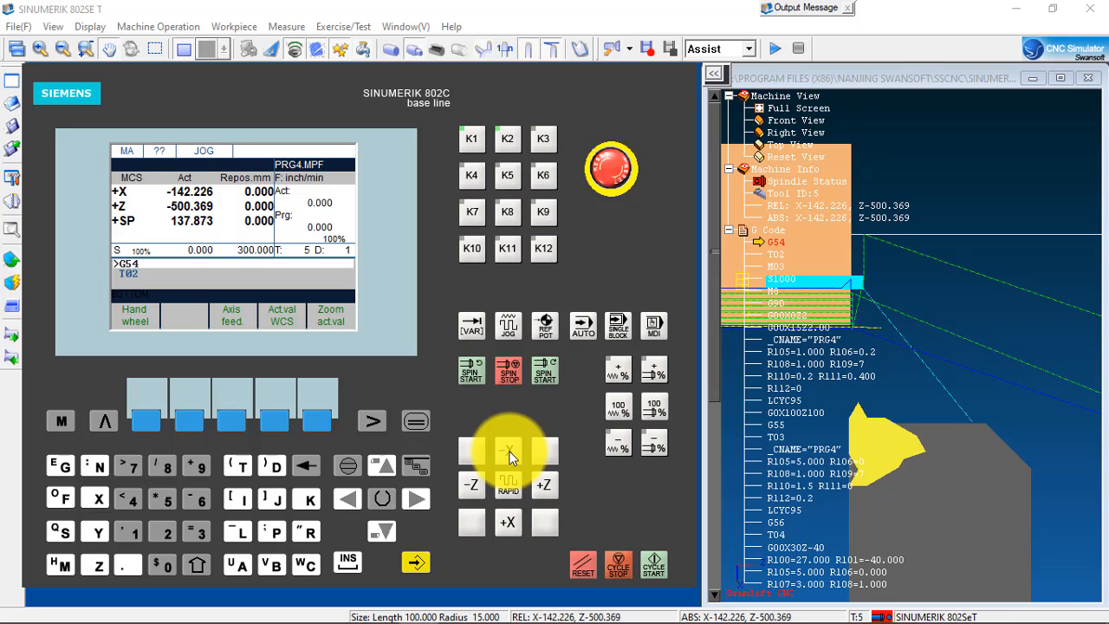
click(509, 452)
click(509, 453)
click(509, 452)
click(509, 452)
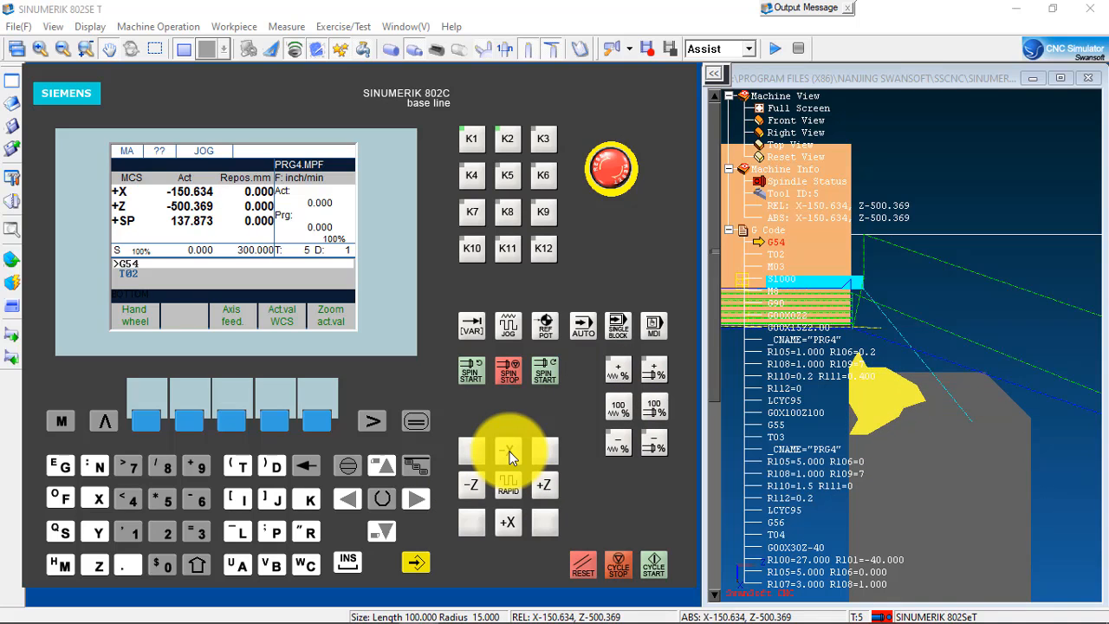
click(509, 452)
click(509, 452)
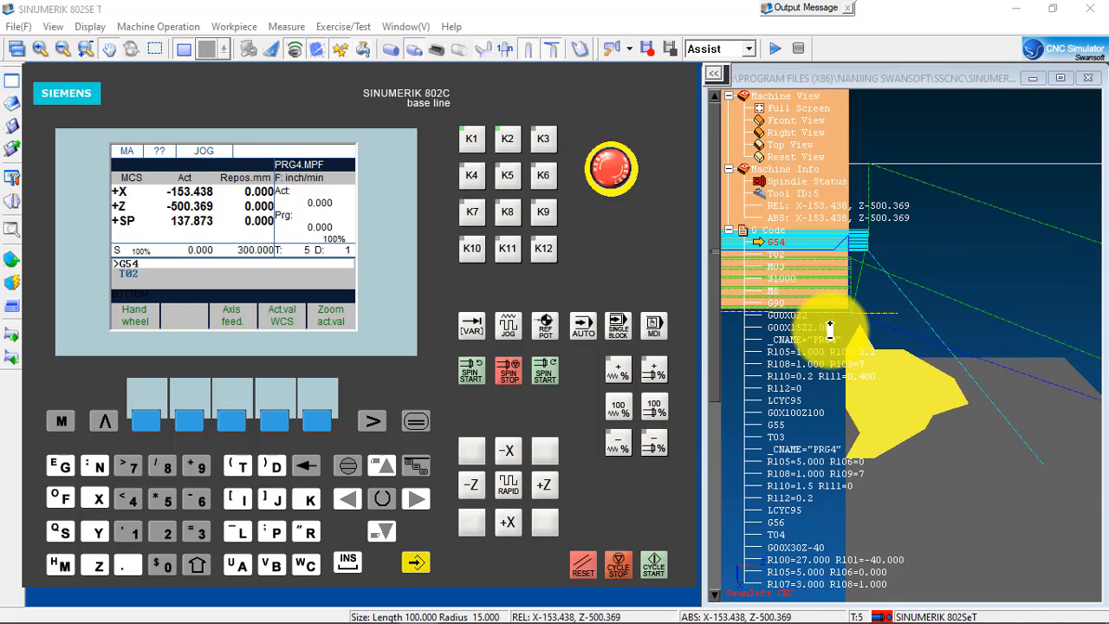
click(472, 487)
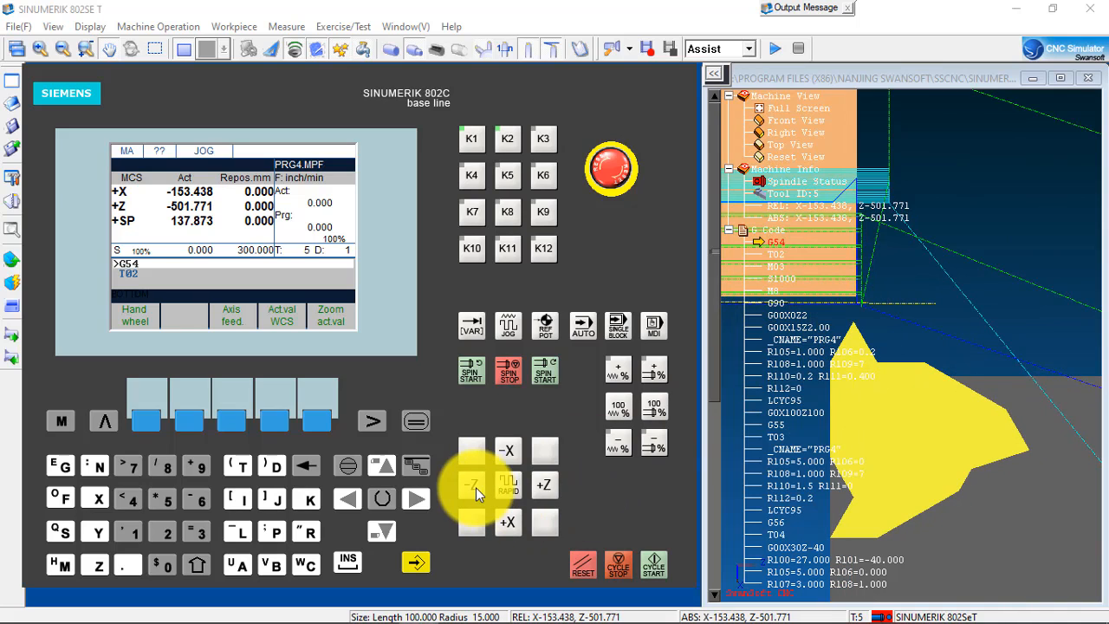
click(508, 450)
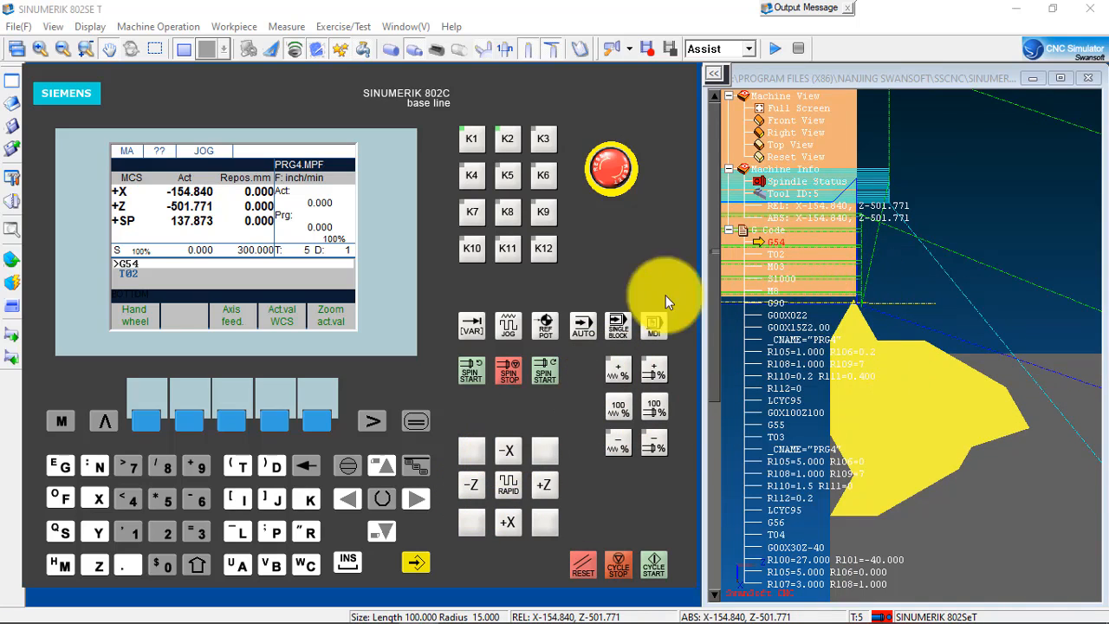
Step: Touch tool 5 against the workpiece's outer diameter at about X-154.99 and Z-501.60 with a 1% feed override
click(618, 437)
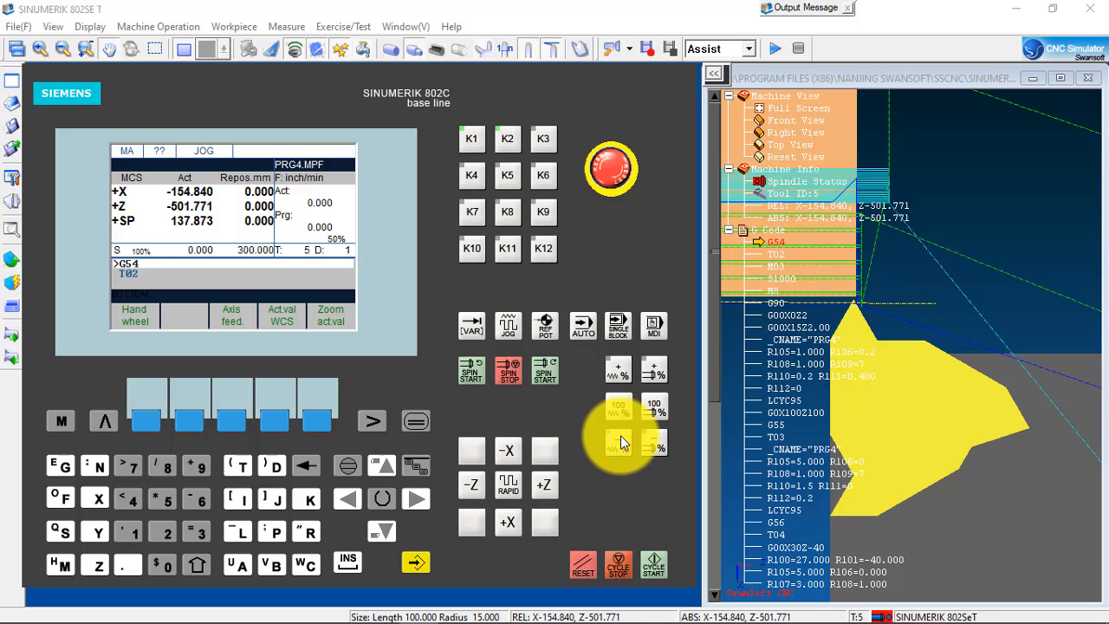
click(620, 438)
click(620, 437)
click(620, 438)
click(620, 437)
click(620, 437)
drag(542, 494, 538, 488)
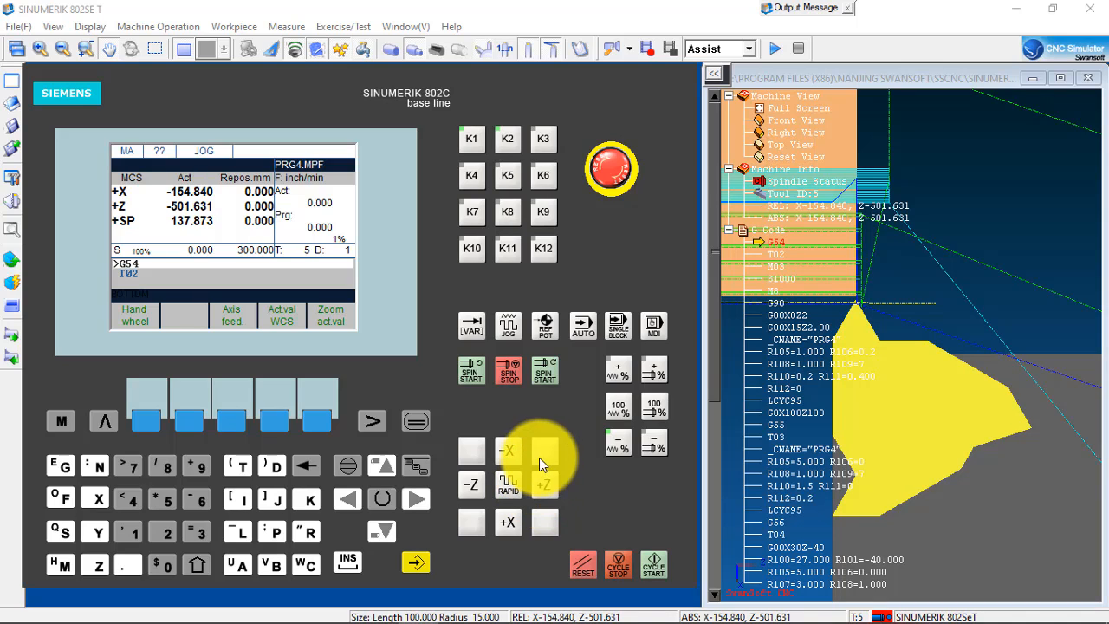
drag(514, 451, 516, 451)
drag(543, 487, 540, 486)
drag(510, 451, 510, 450)
drag(537, 490, 536, 487)
drag(506, 451, 539, 480)
drag(472, 484, 500, 453)
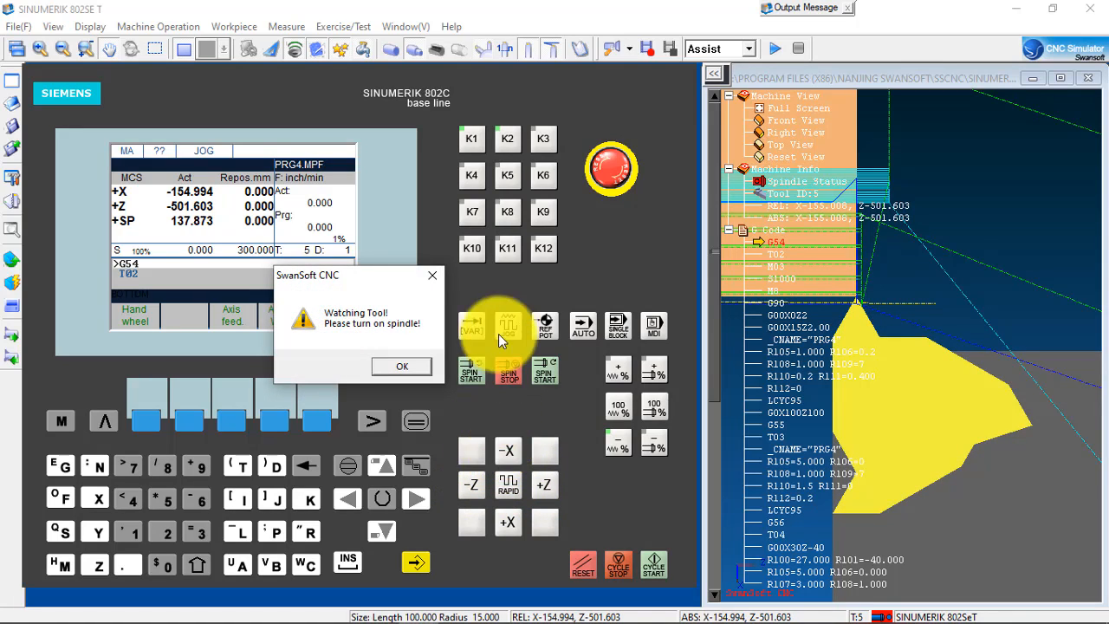
click(407, 363)
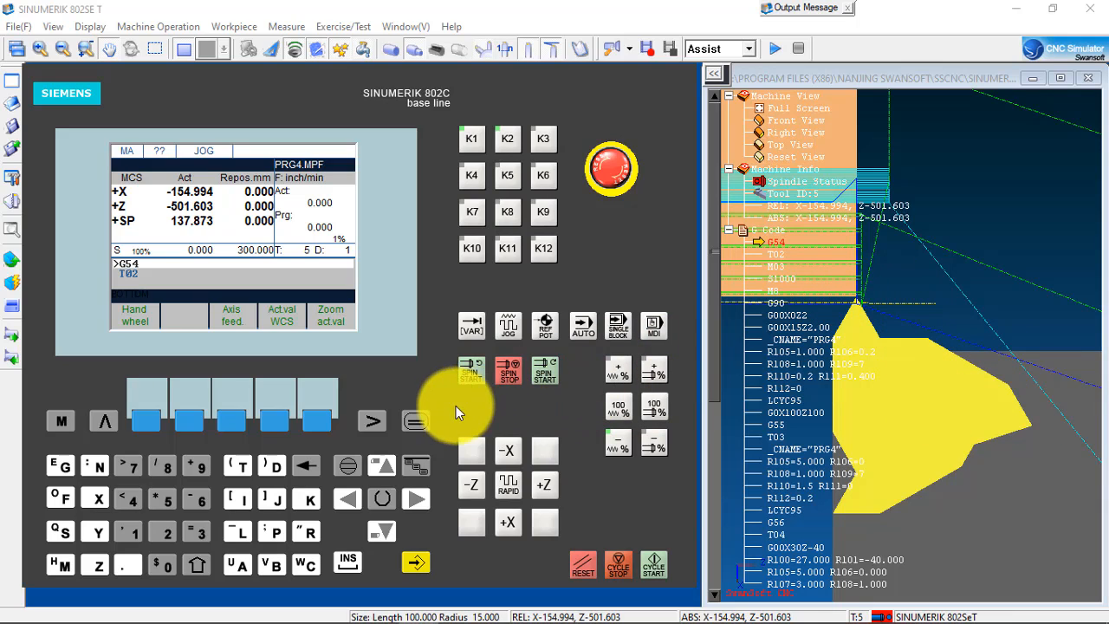
Step: Open the settable zero offsets in the parameter area and select the G57 offset for the Z axis
click(416, 421)
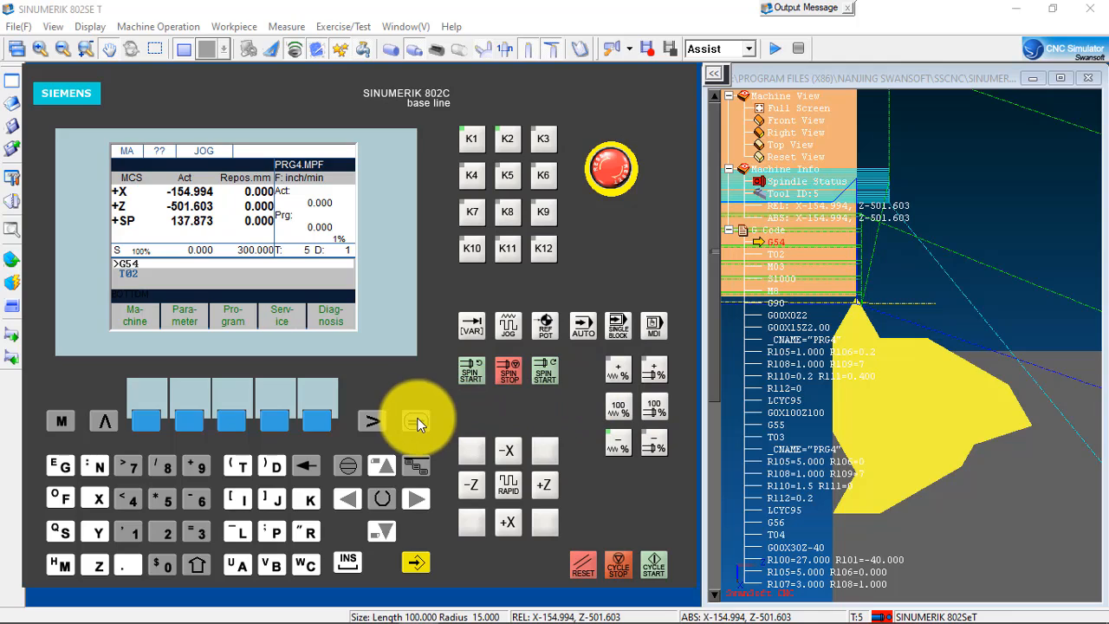
click(196, 420)
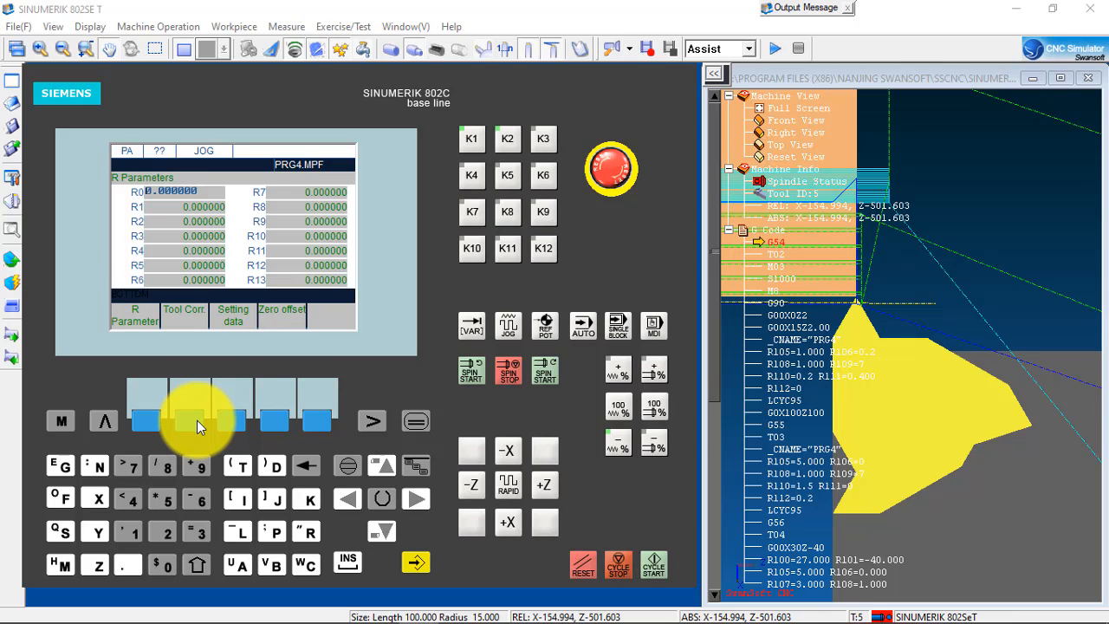
click(274, 416)
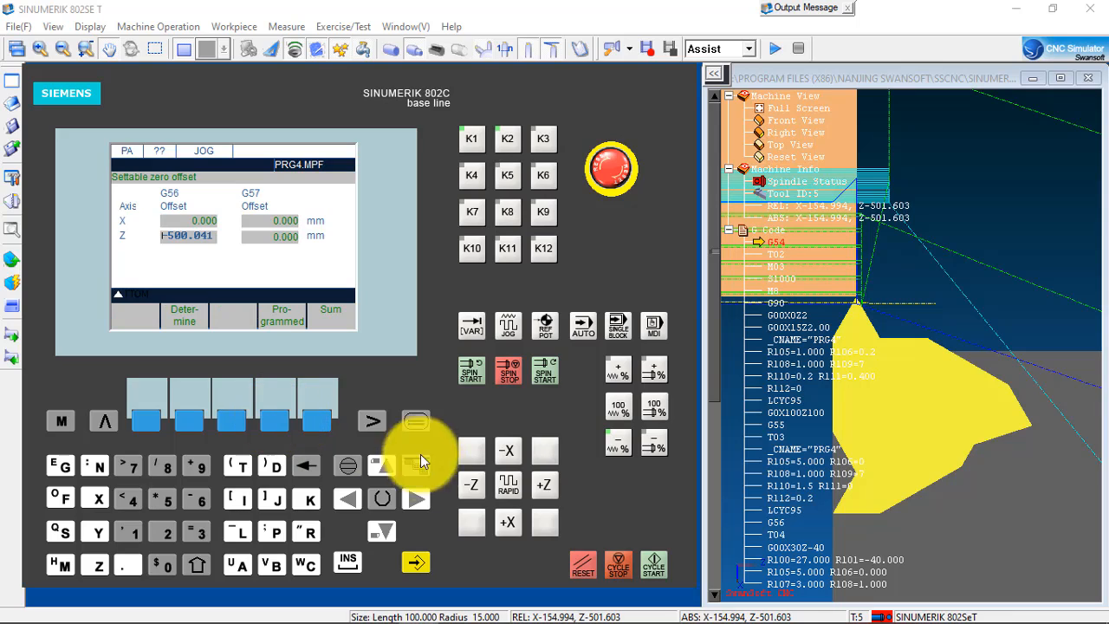
click(383, 529)
click(383, 529)
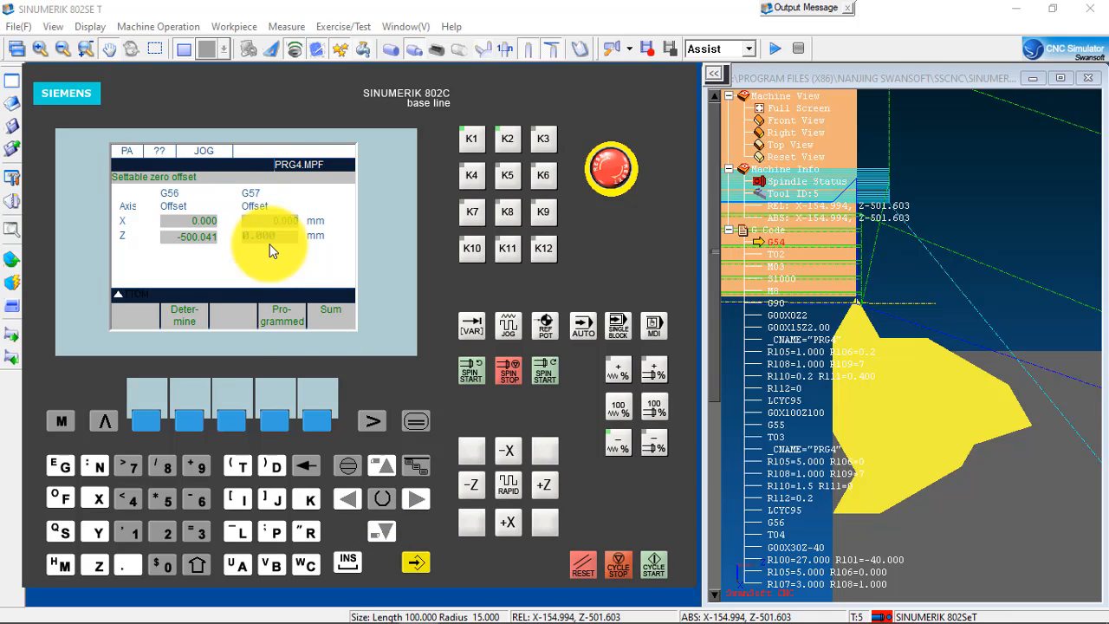
click(195, 424)
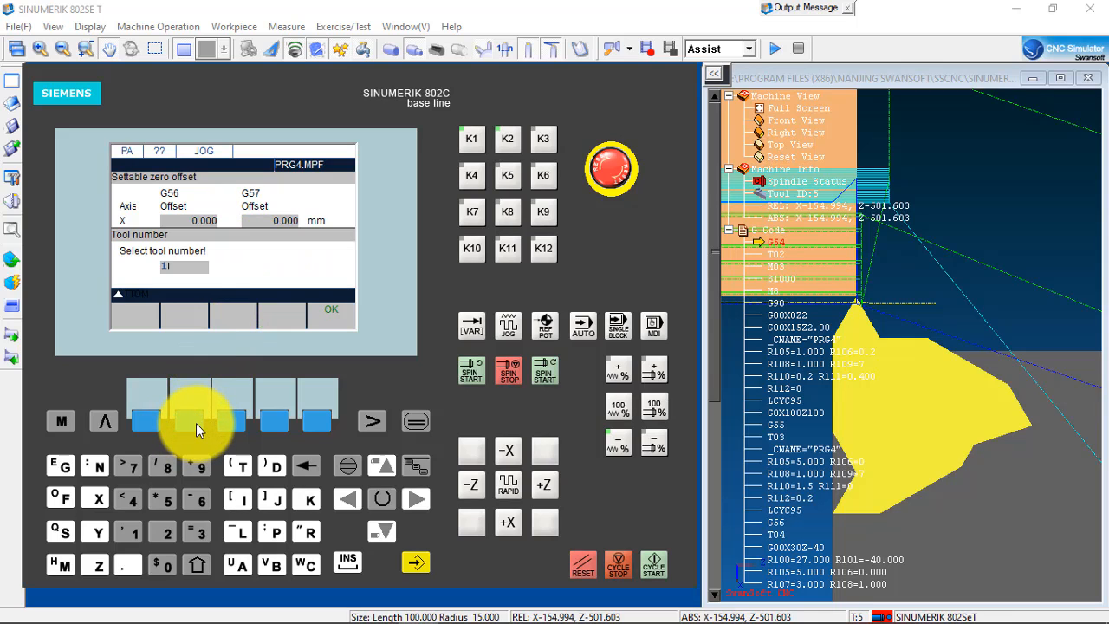
click(307, 466)
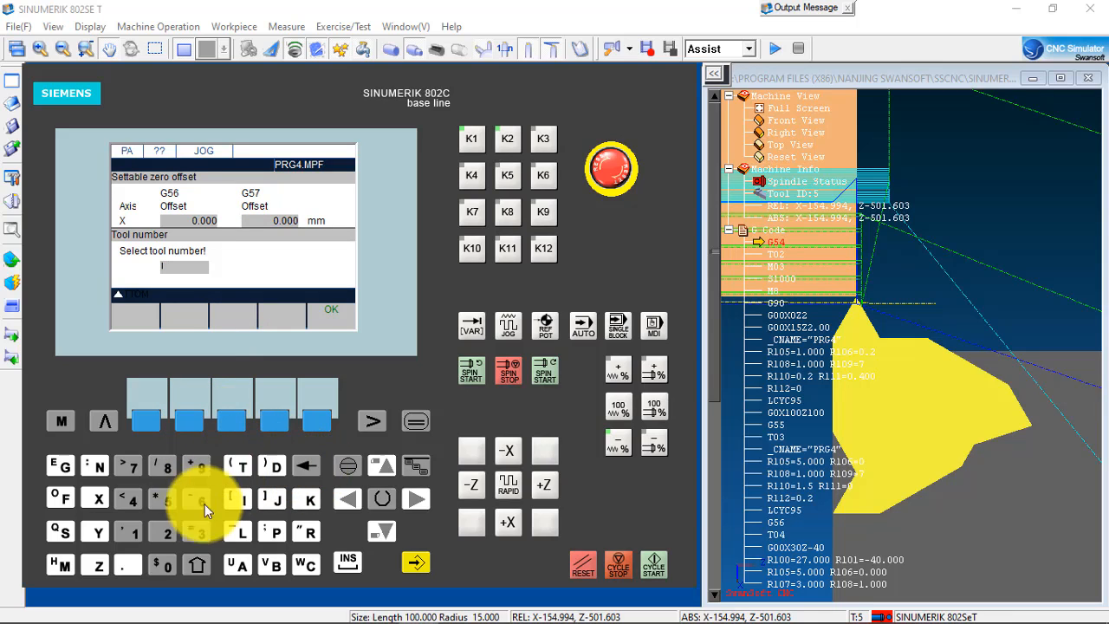
click(166, 498)
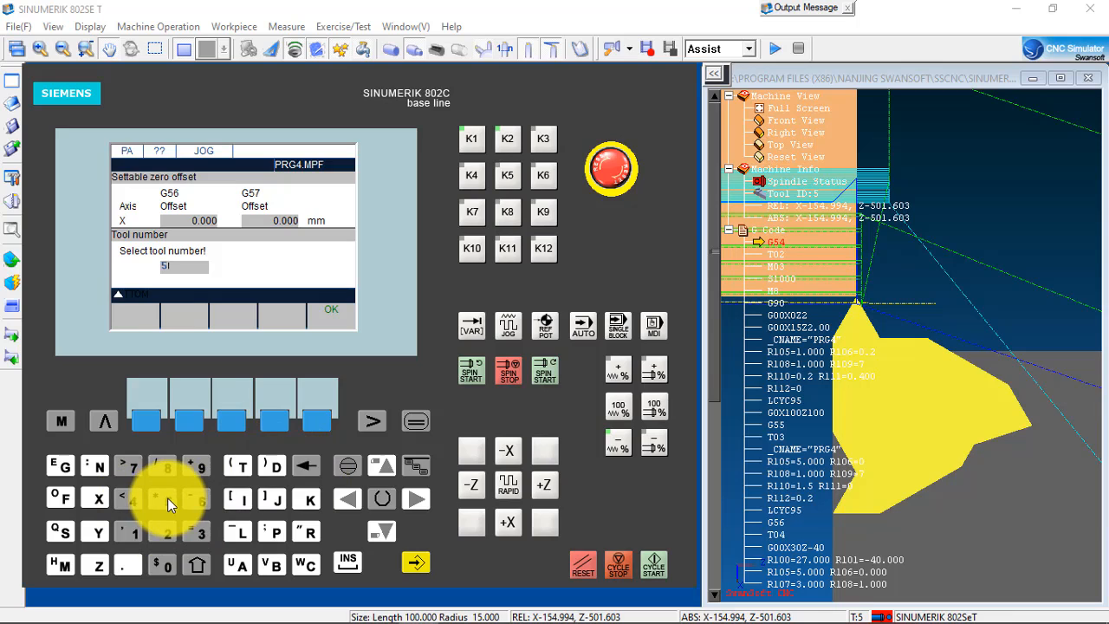
click(314, 423)
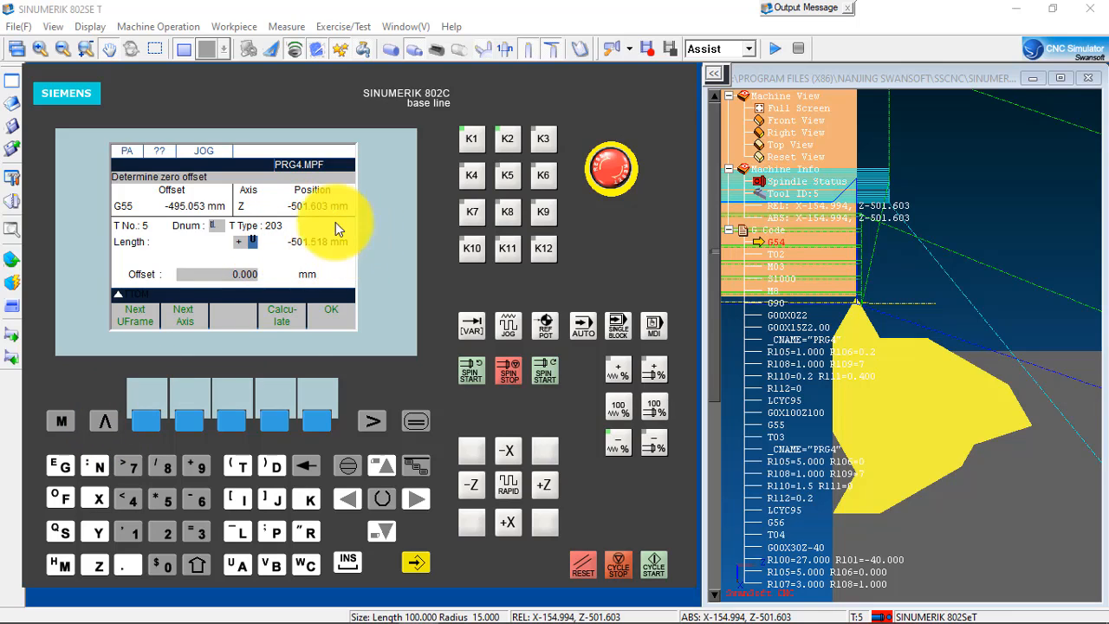
click(271, 420)
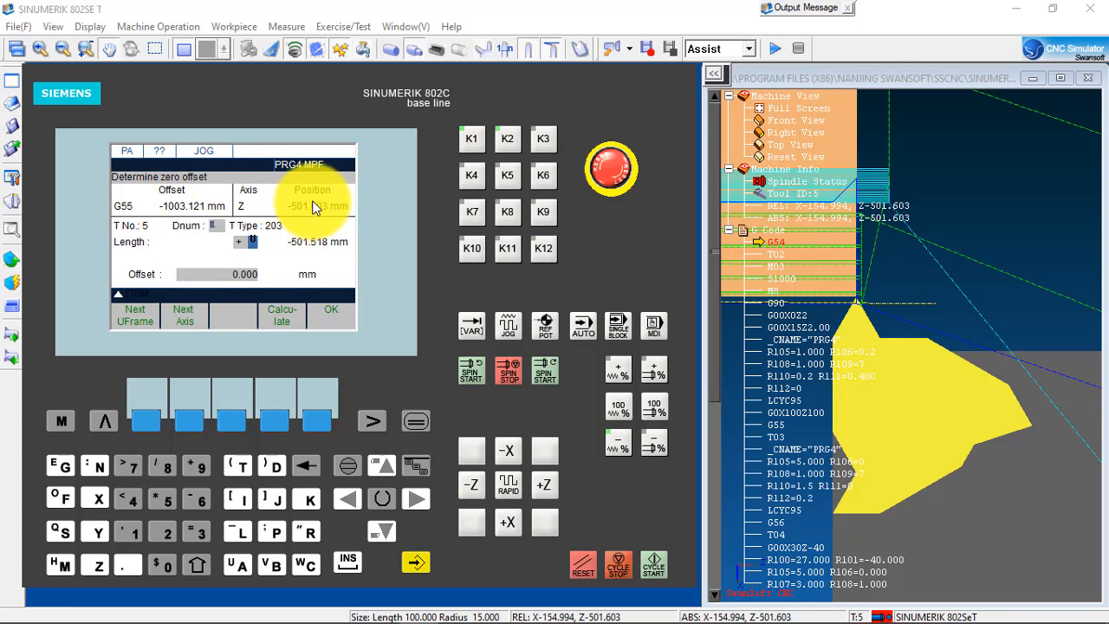
click(98, 432)
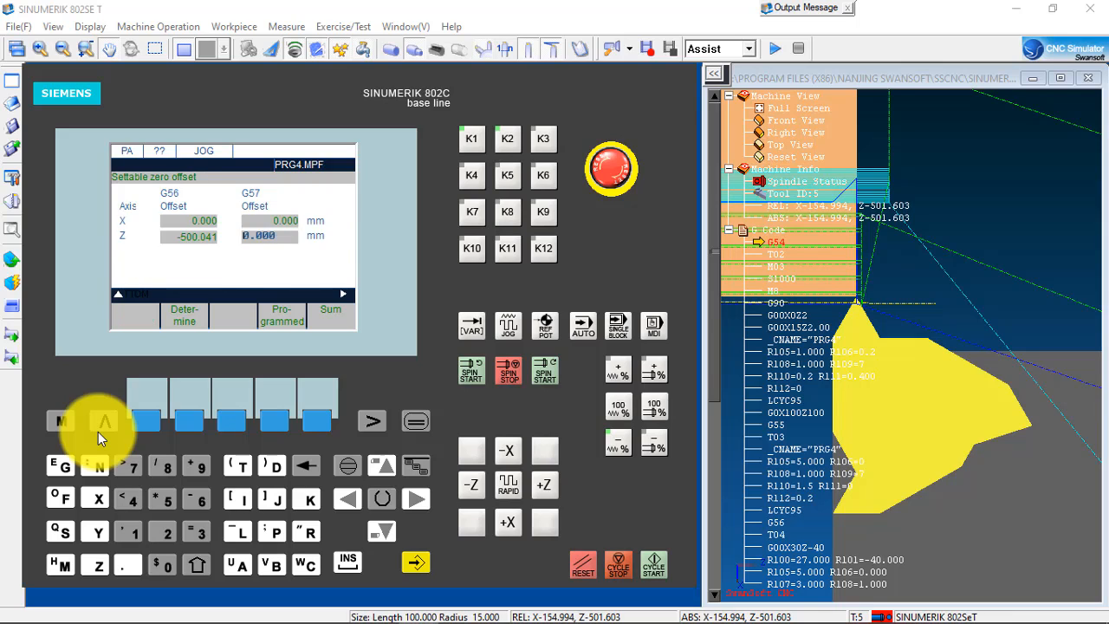
Step: Bring up tool 5 in the tool compensation data and reset its cutting edge to clear the geometry length
click(98, 432)
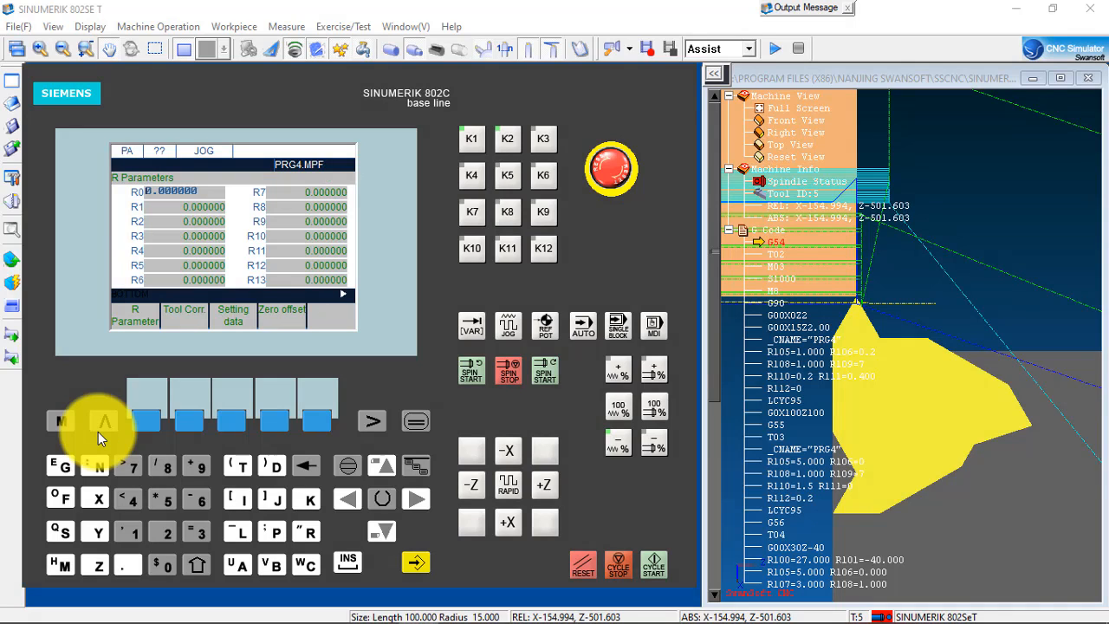
click(188, 422)
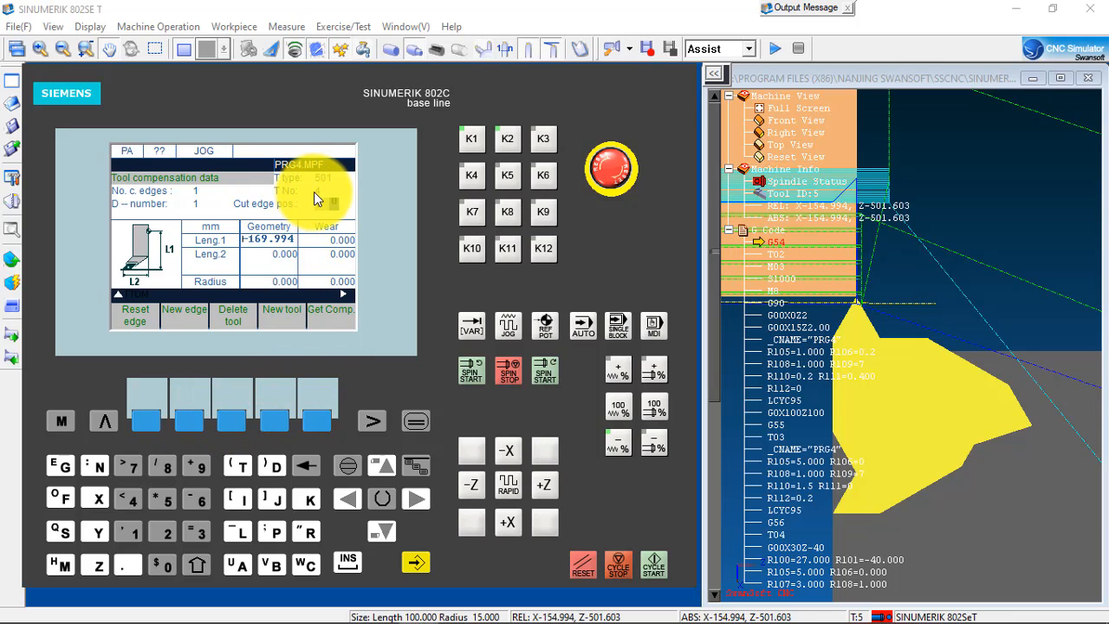
click(369, 421)
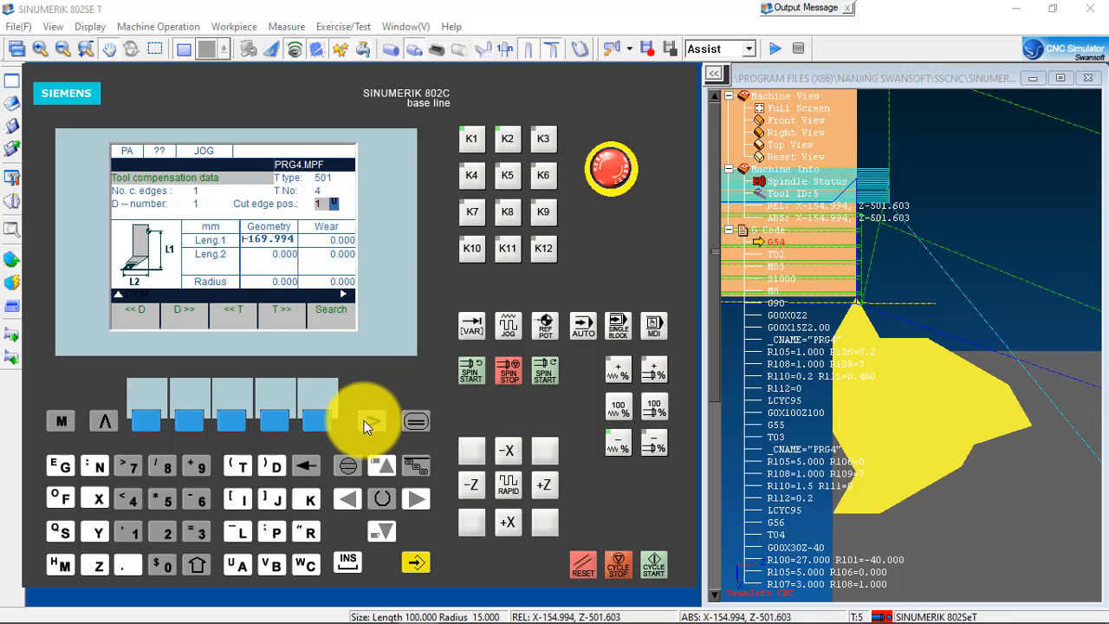
click(268, 419)
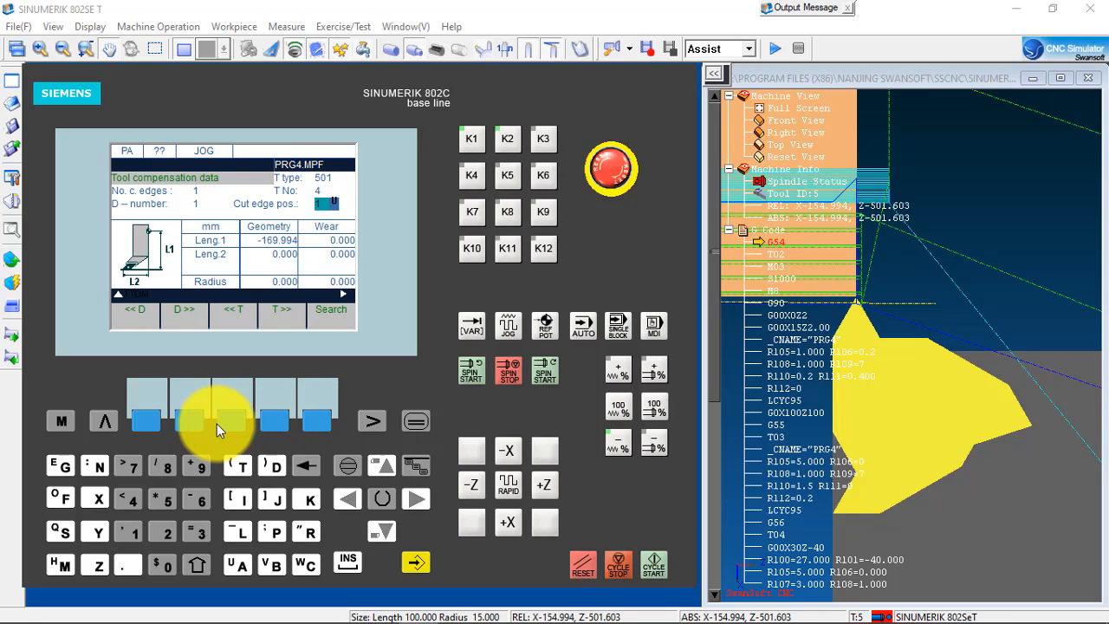
click(263, 413)
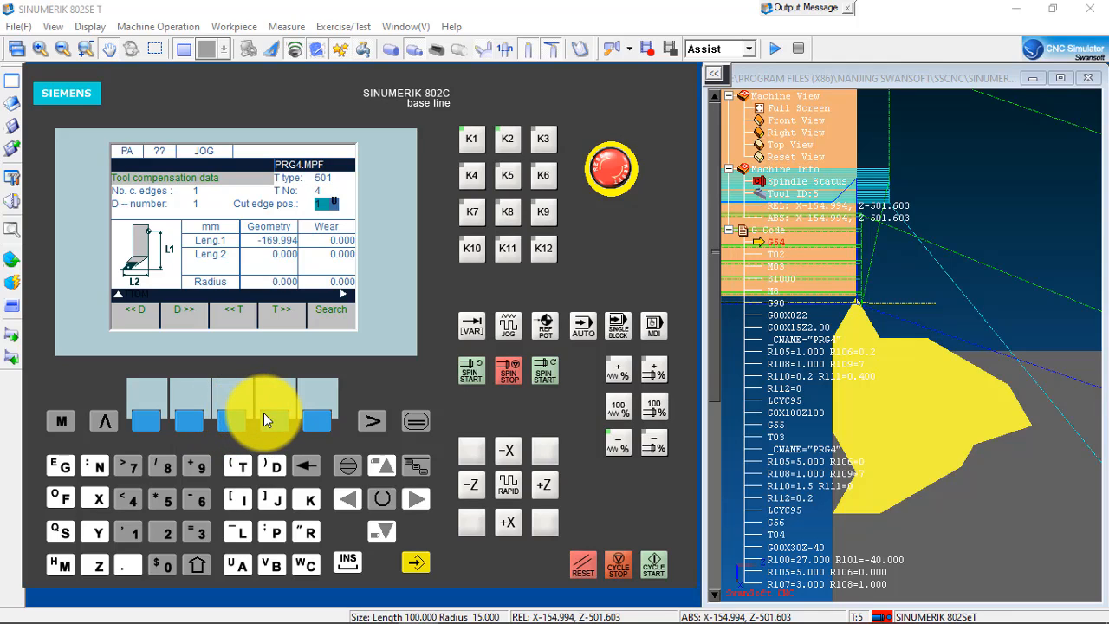
click(232, 419)
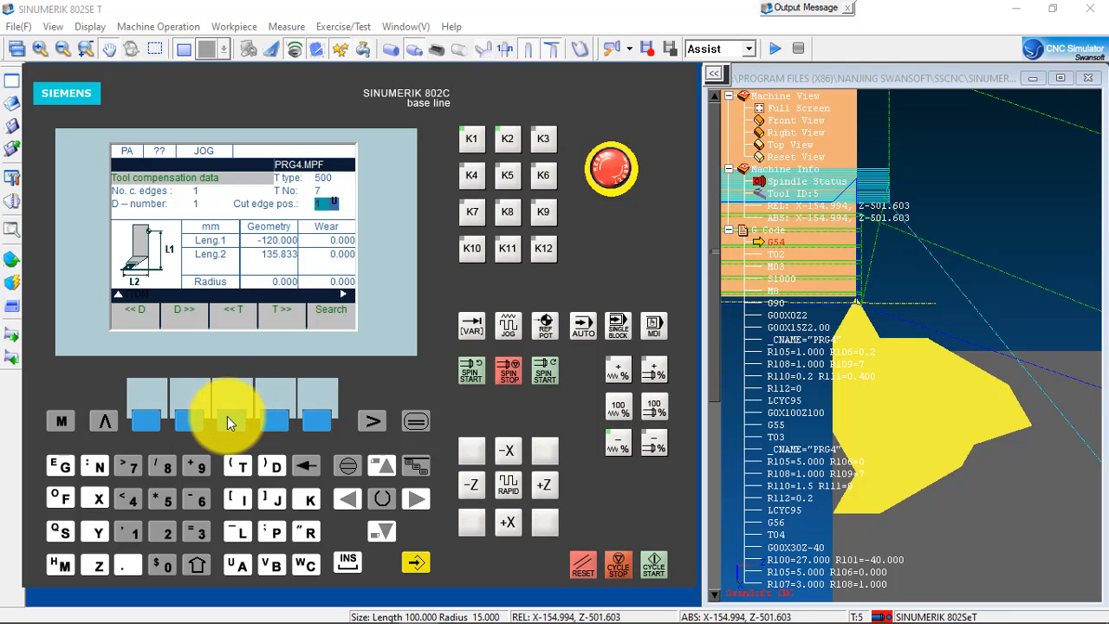
click(229, 419)
click(229, 420)
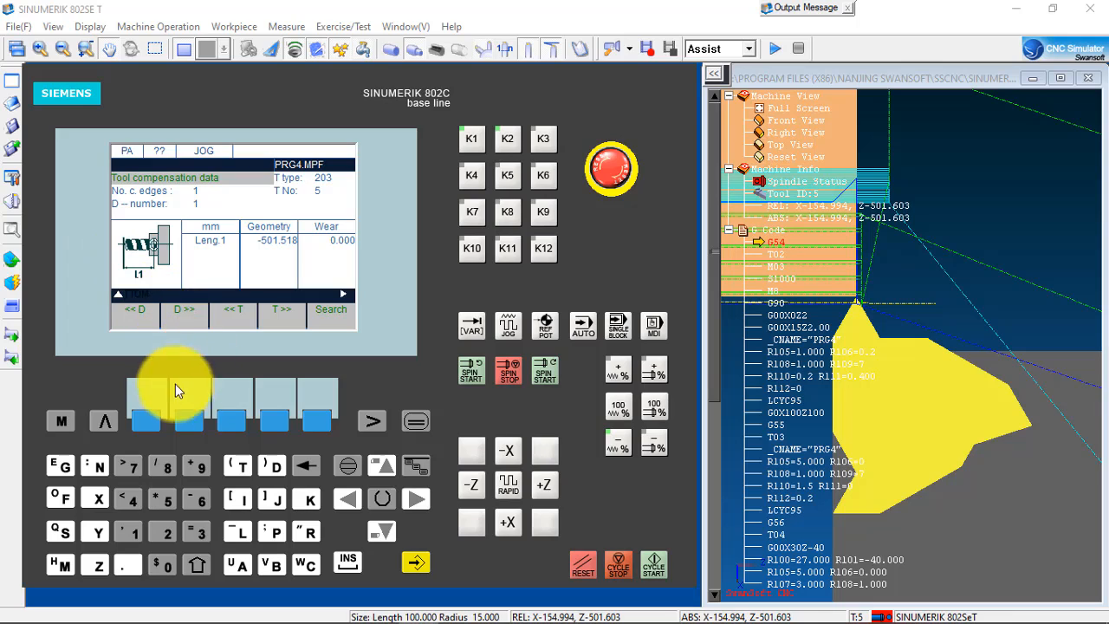
click(369, 422)
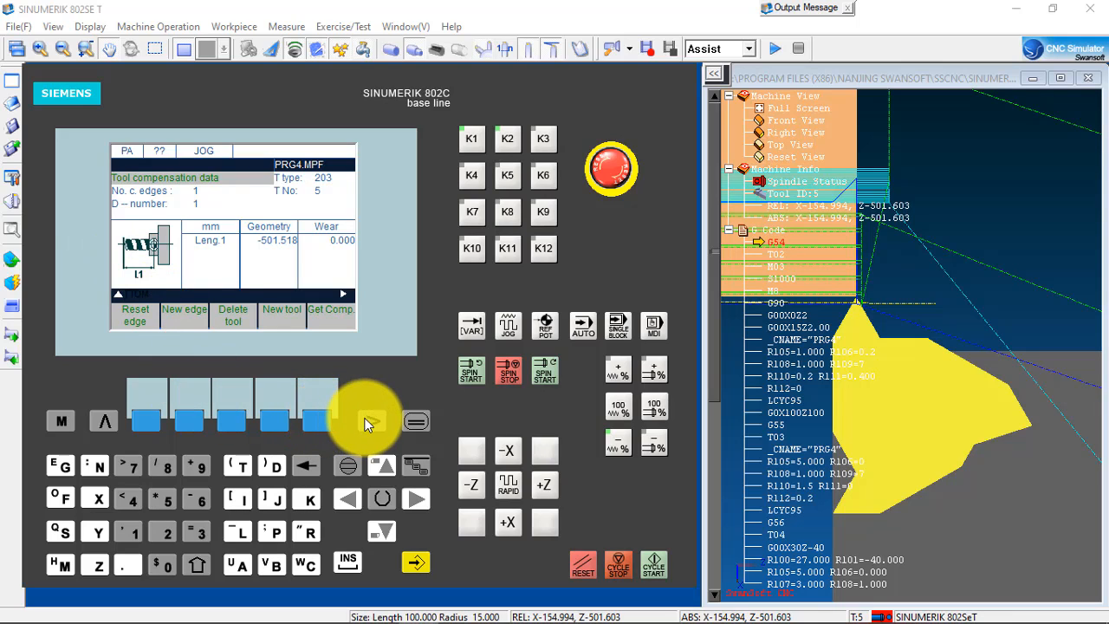
click(144, 420)
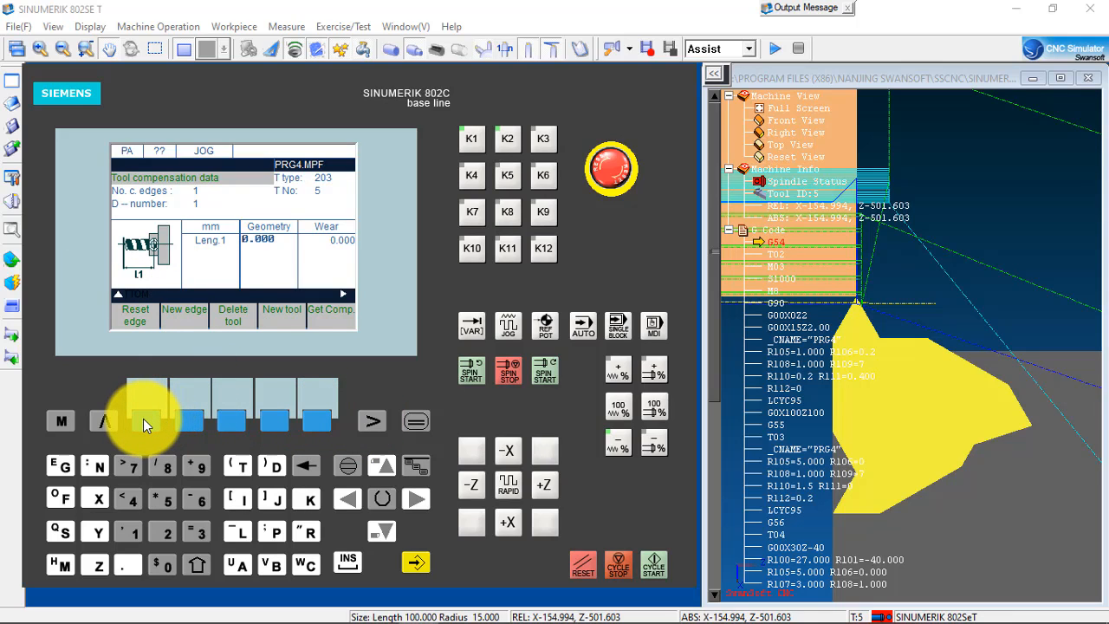
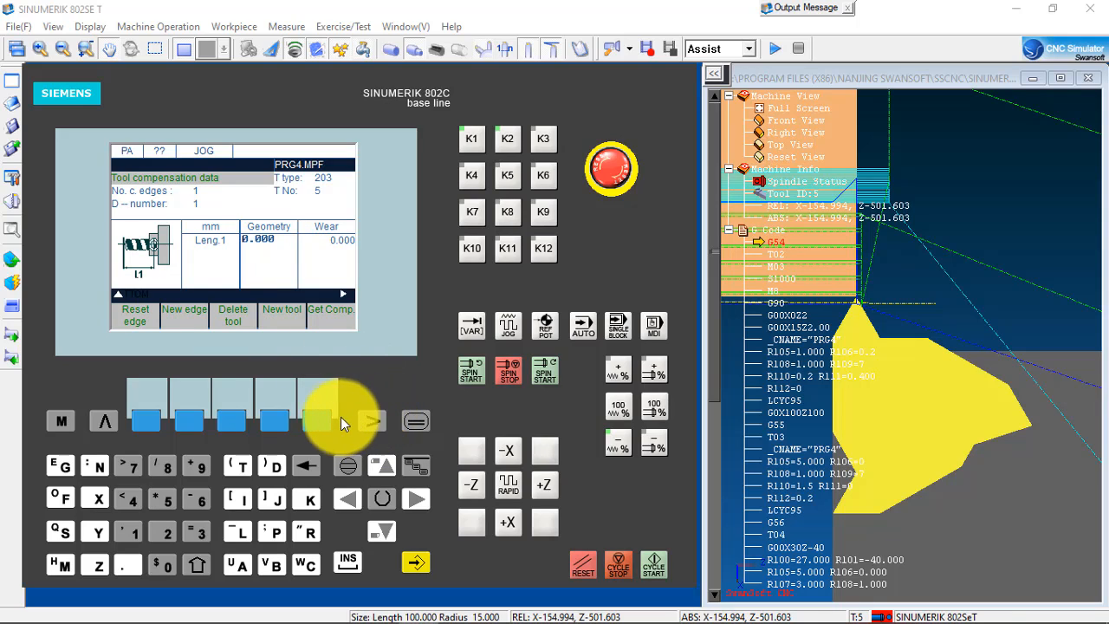
Step: Calculate tool 5's L1 compensation from the X axis reference with an offset of 30 mm
click(317, 421)
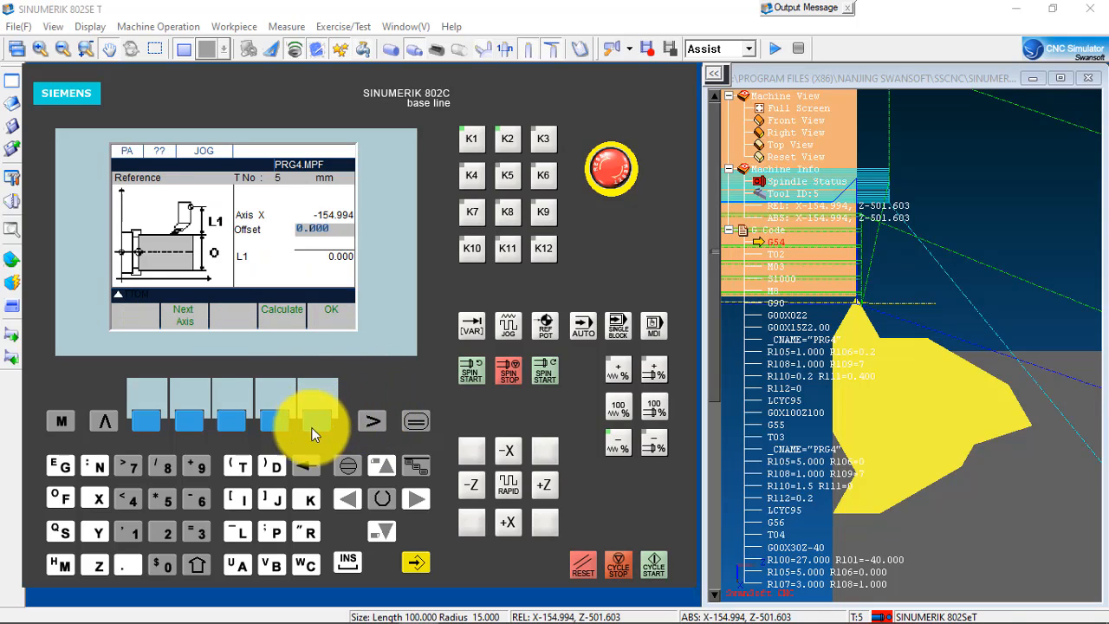
click(342, 500)
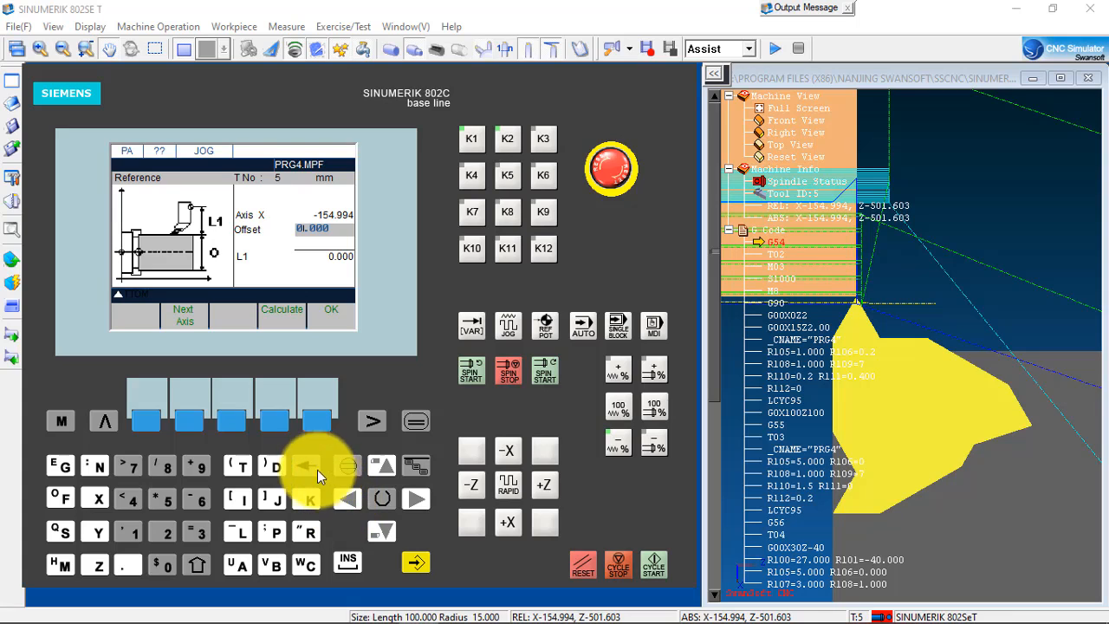
click(199, 531)
click(165, 565)
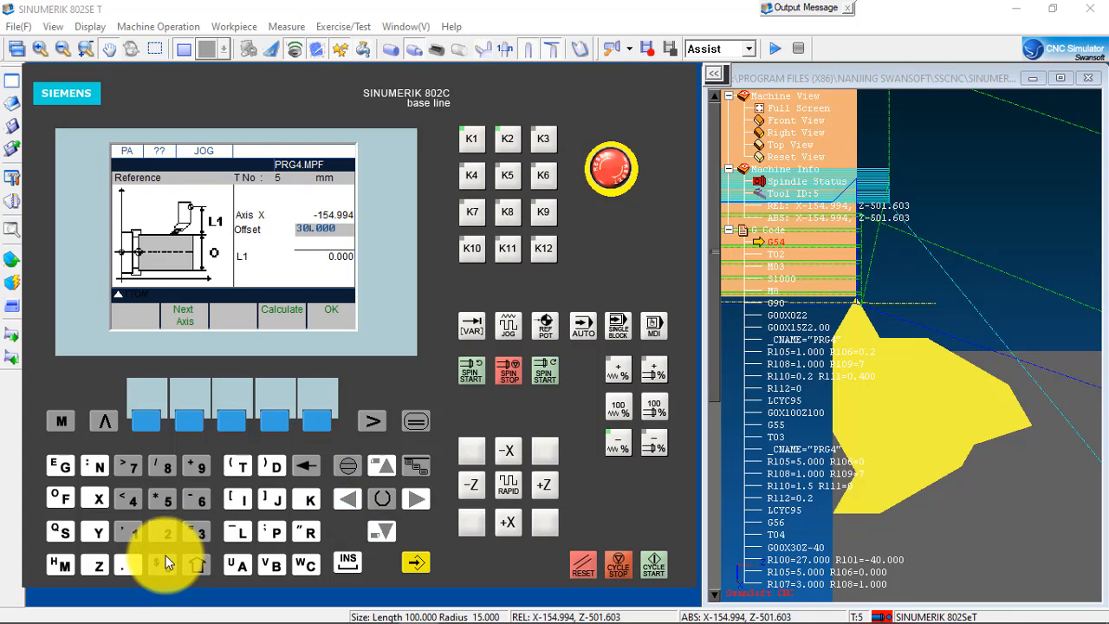
click(276, 421)
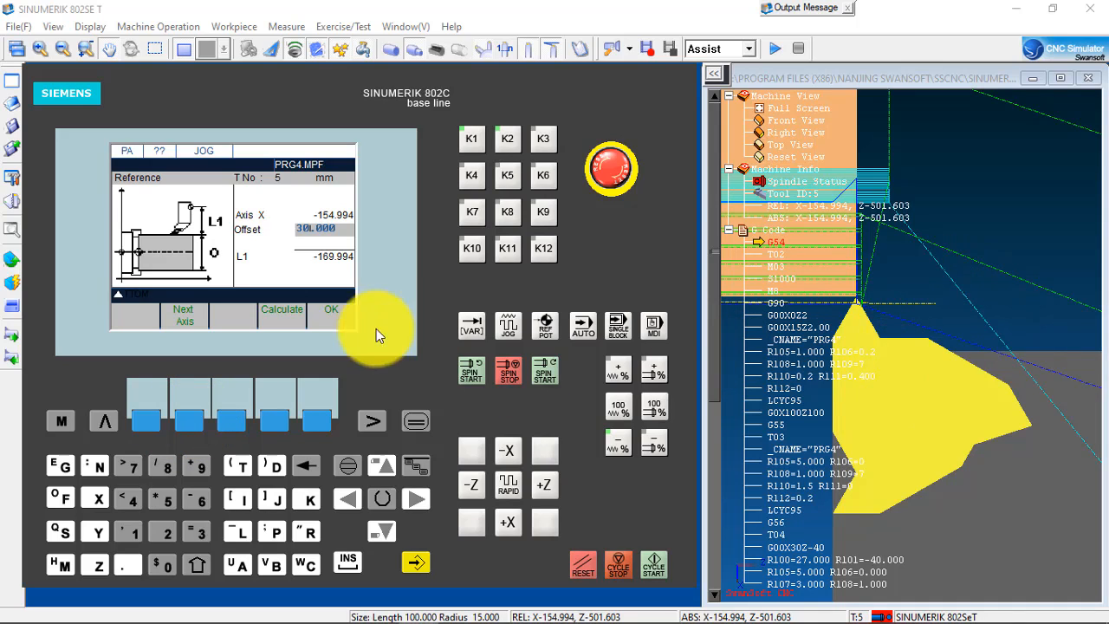
Step: Calculate tool 5's L2 compensation from the Z axis reference with an offset of 0 and accept it
click(199, 420)
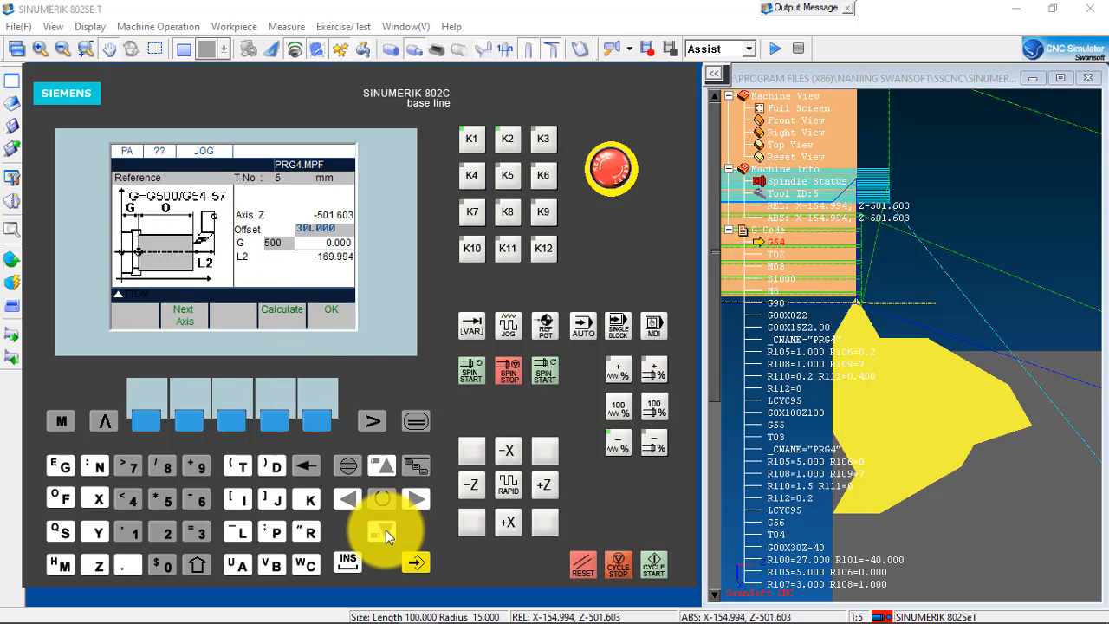
click(303, 464)
click(303, 465)
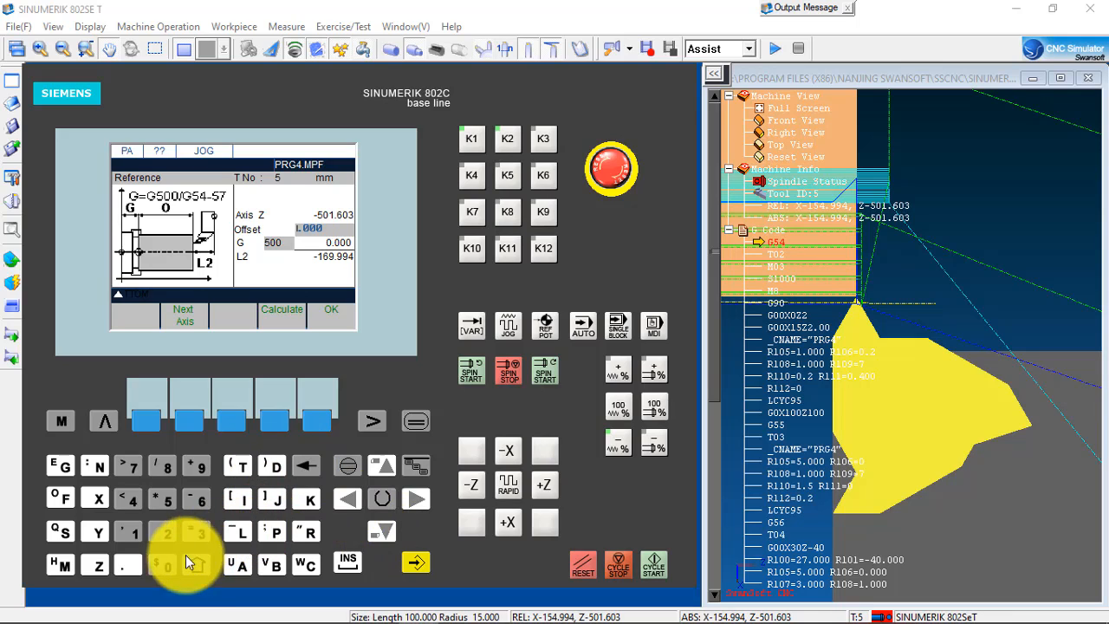
click(161, 565)
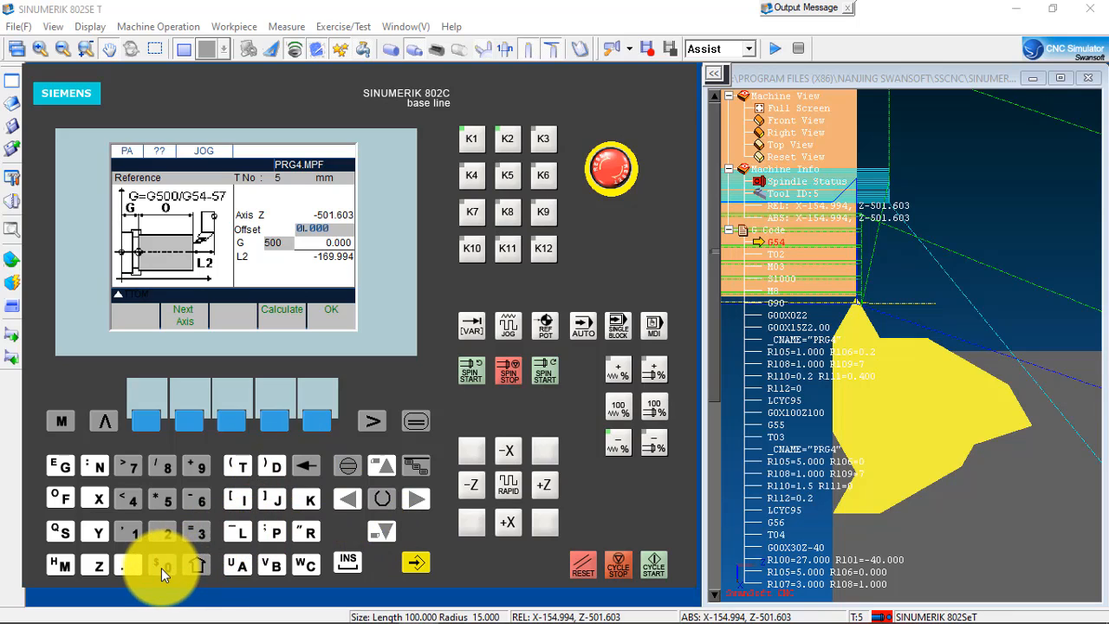
click(279, 420)
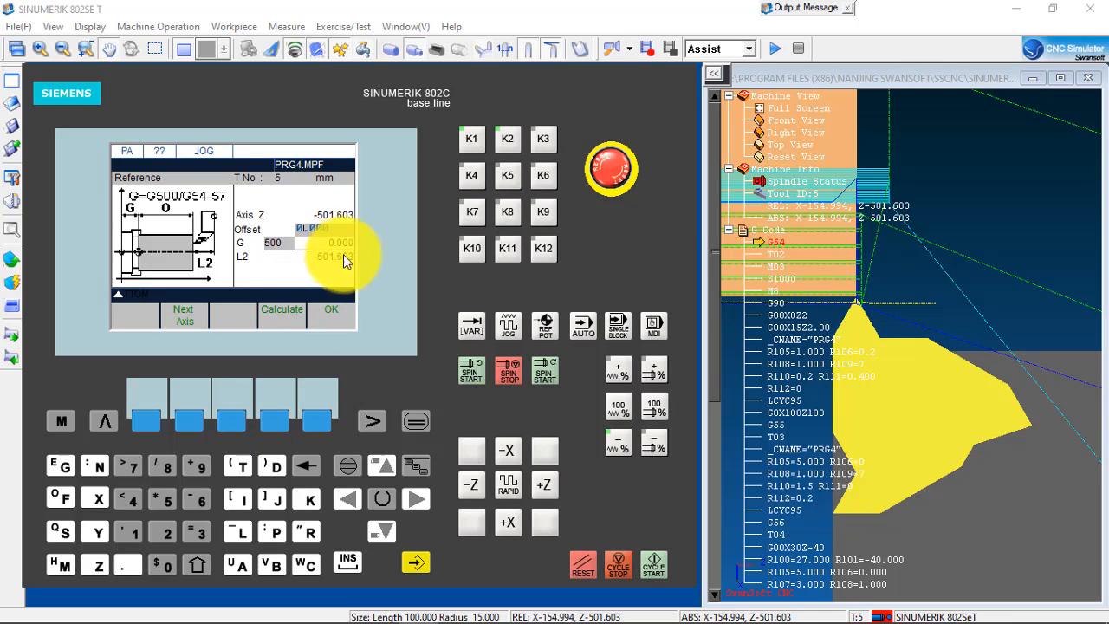
click(313, 410)
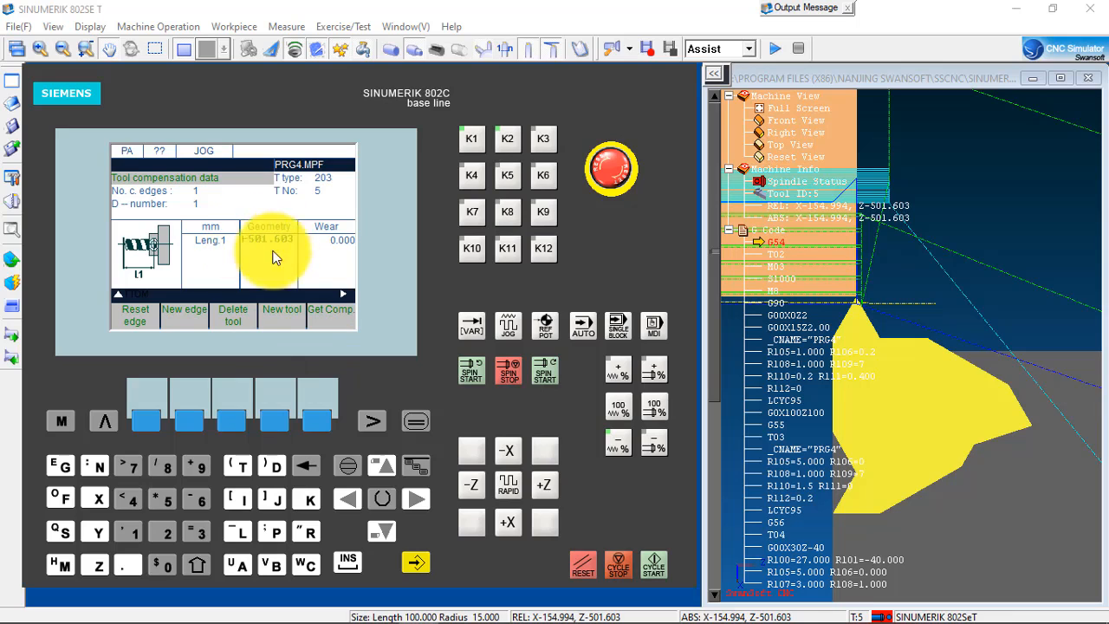
click(138, 416)
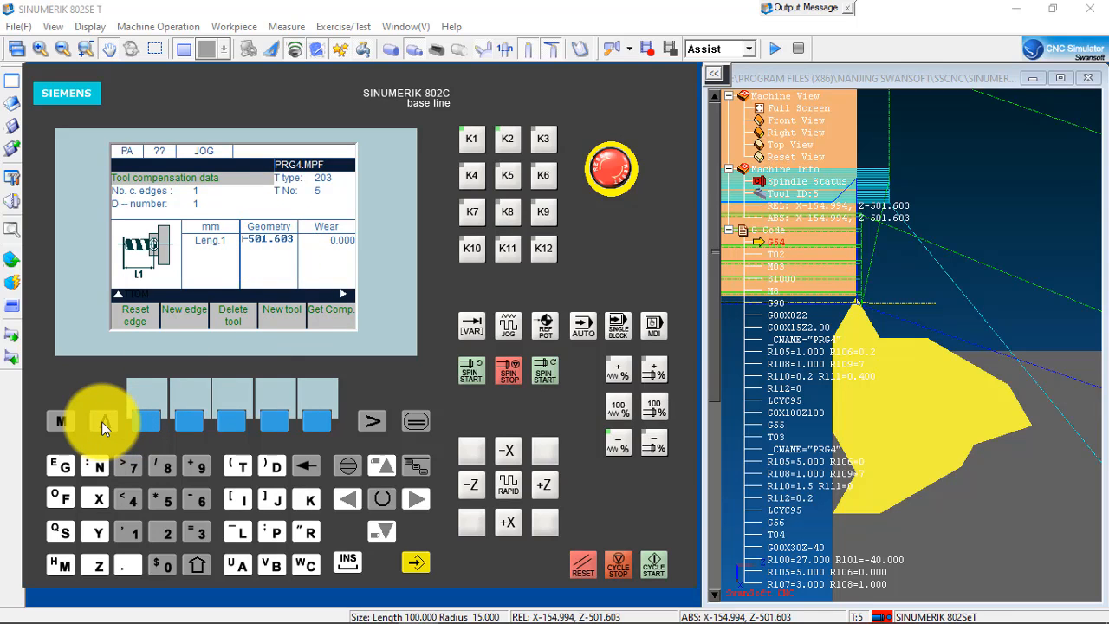
Step: Check the zero offset determination for tool 5 along the Z axis, leaving the offsets uncalculated
click(101, 421)
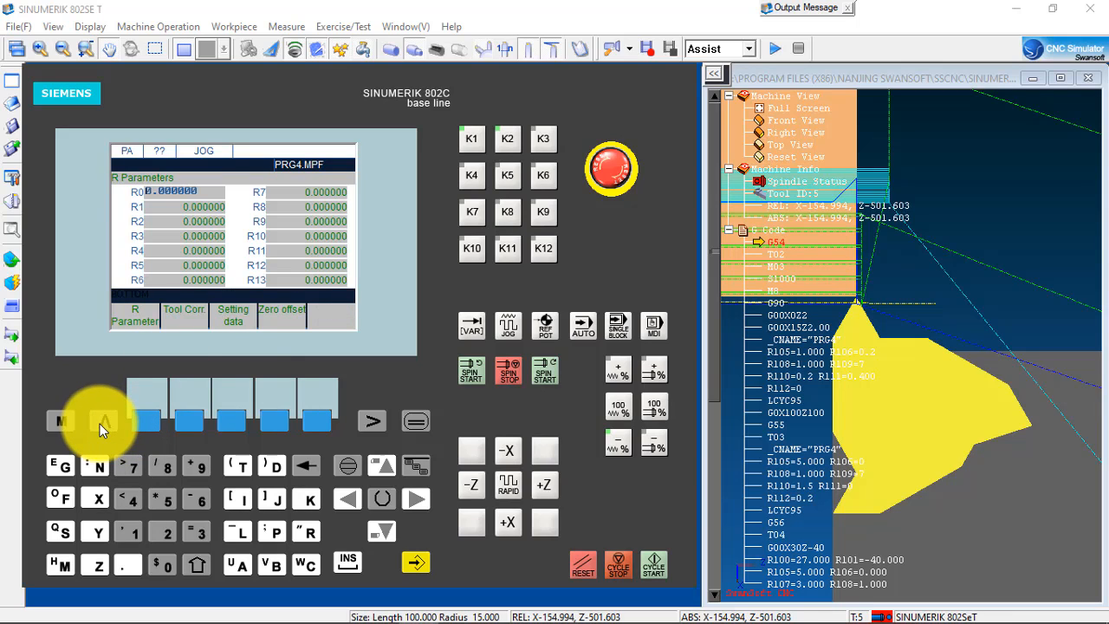
click(275, 423)
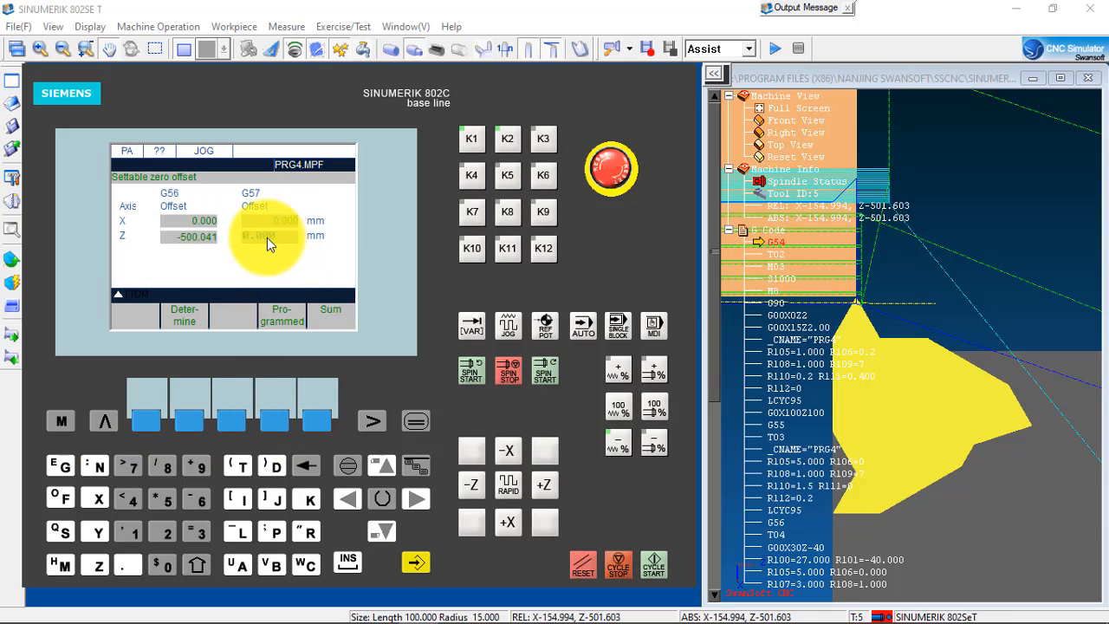
click(186, 421)
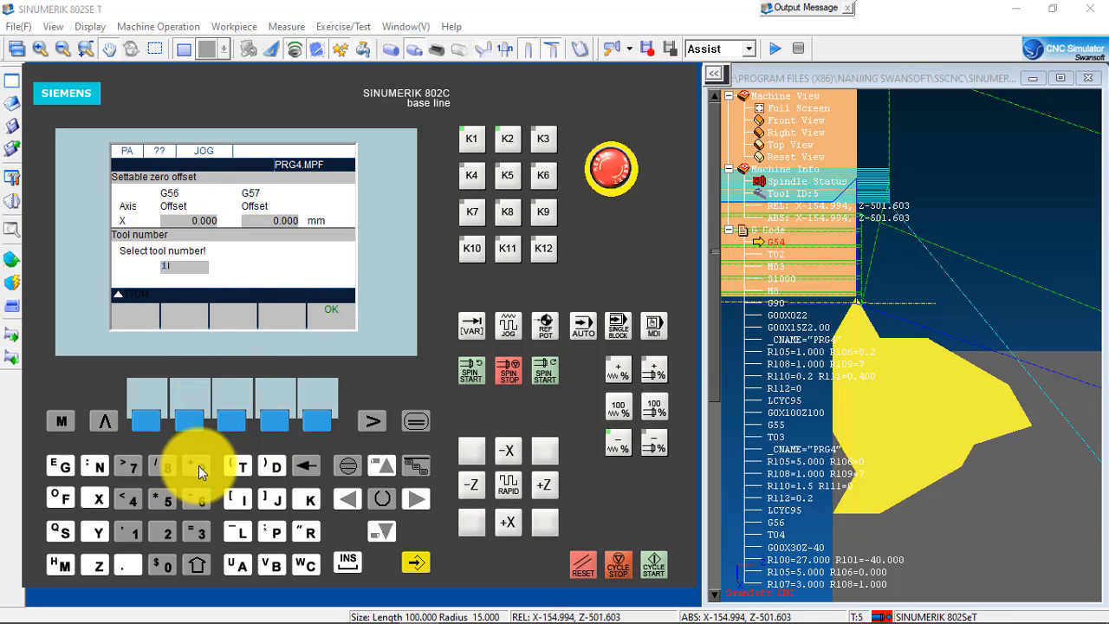
click(304, 465)
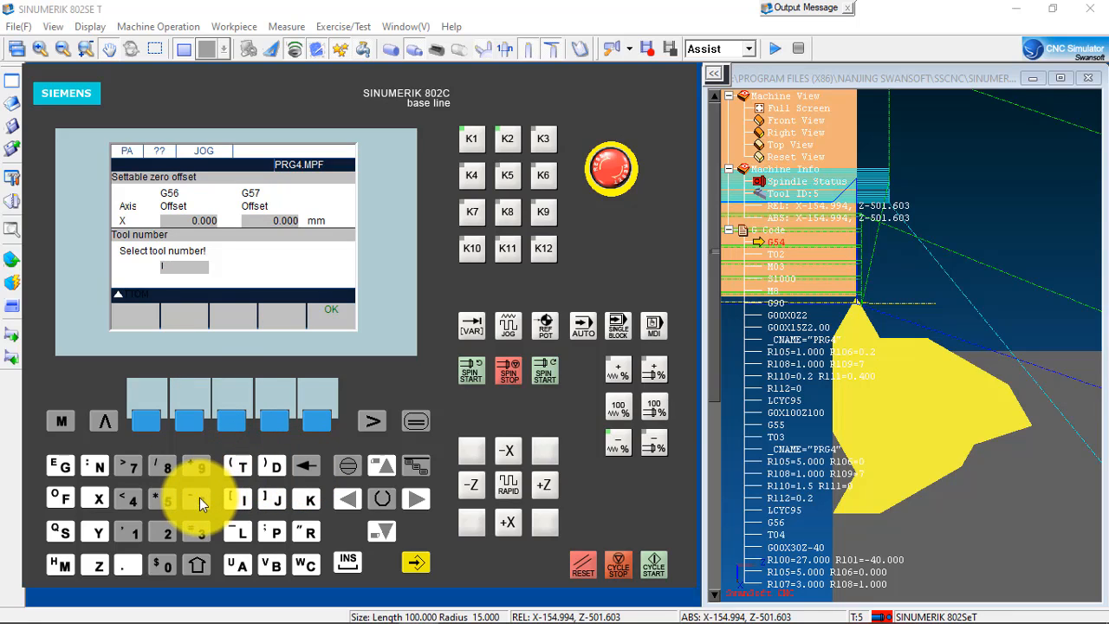
click(168, 496)
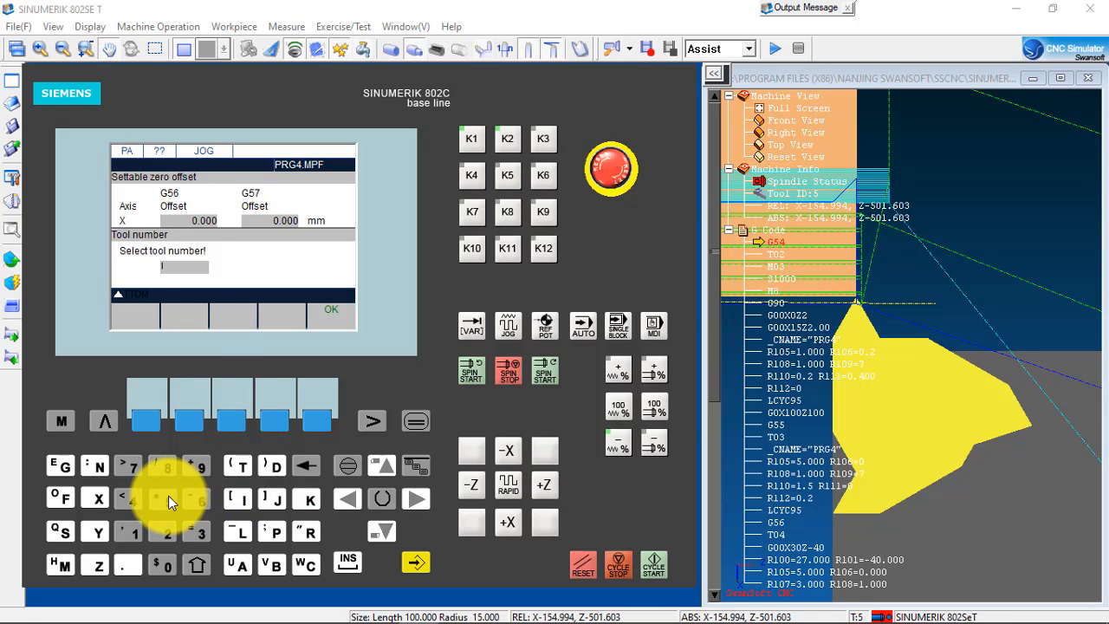
click(322, 420)
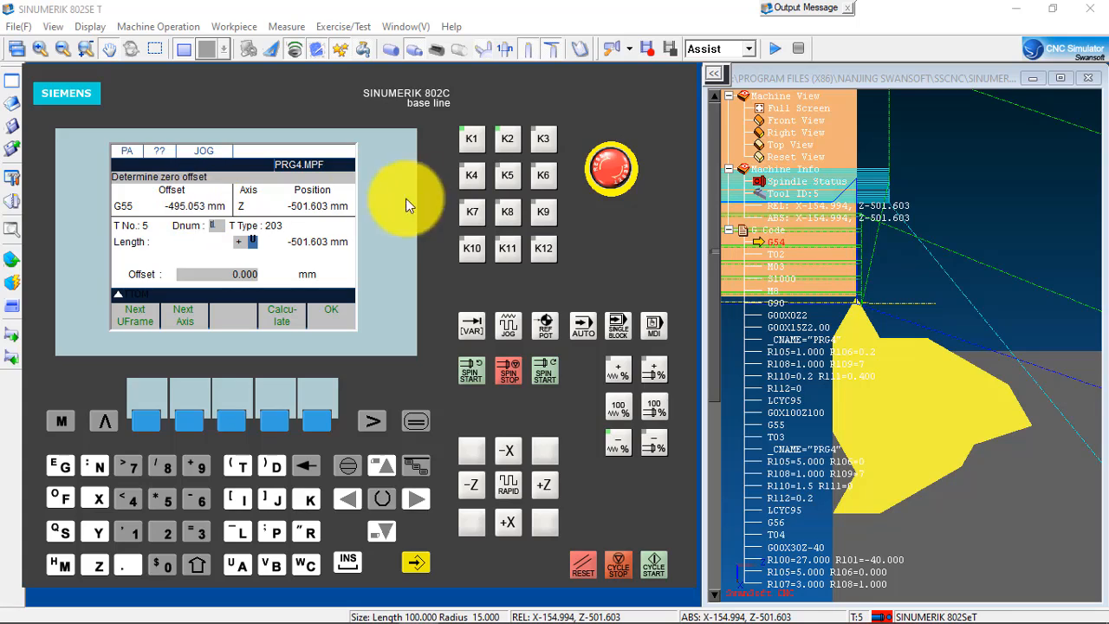
click(101, 420)
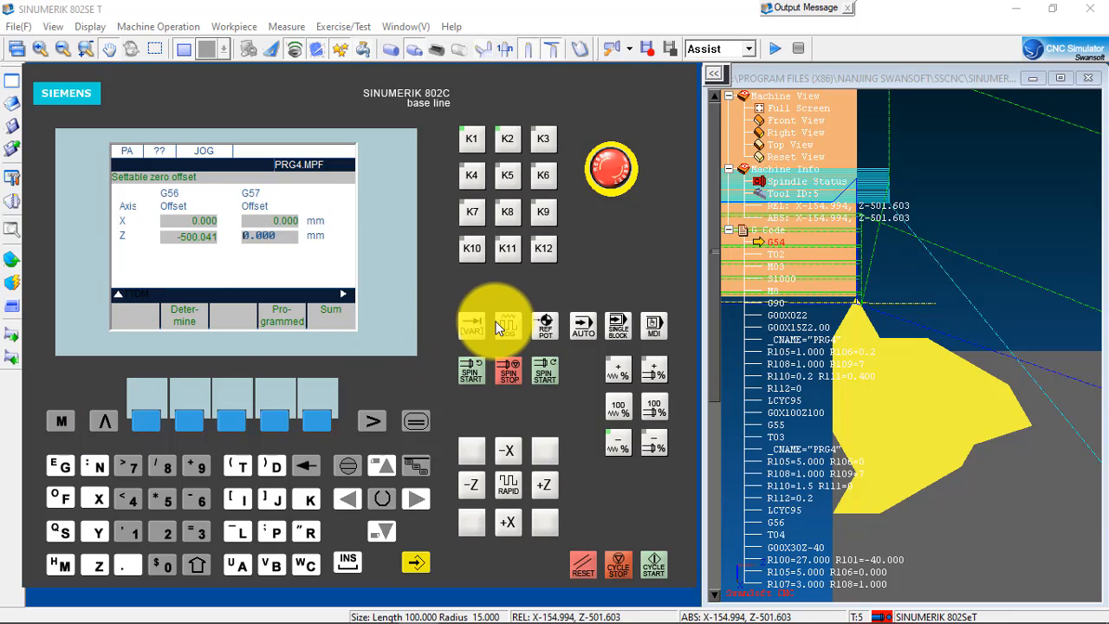
Step: Switch to AUTO mode and inspect the PRG4 toolpath's position relative to the workpiece and tool 5
click(580, 329)
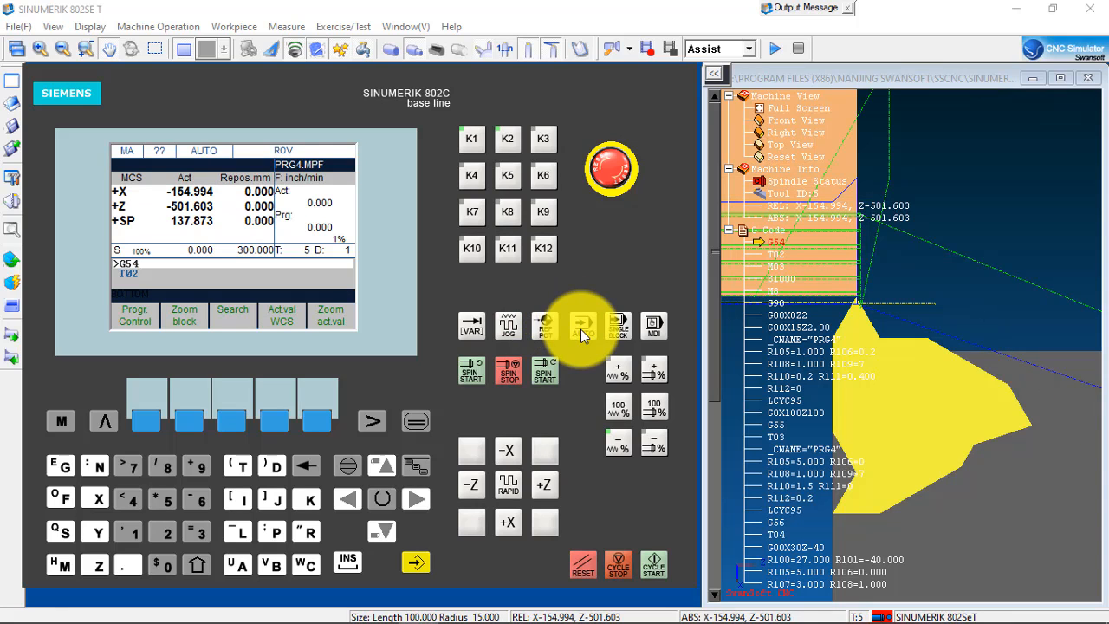
scroll(929, 313, down, 10)
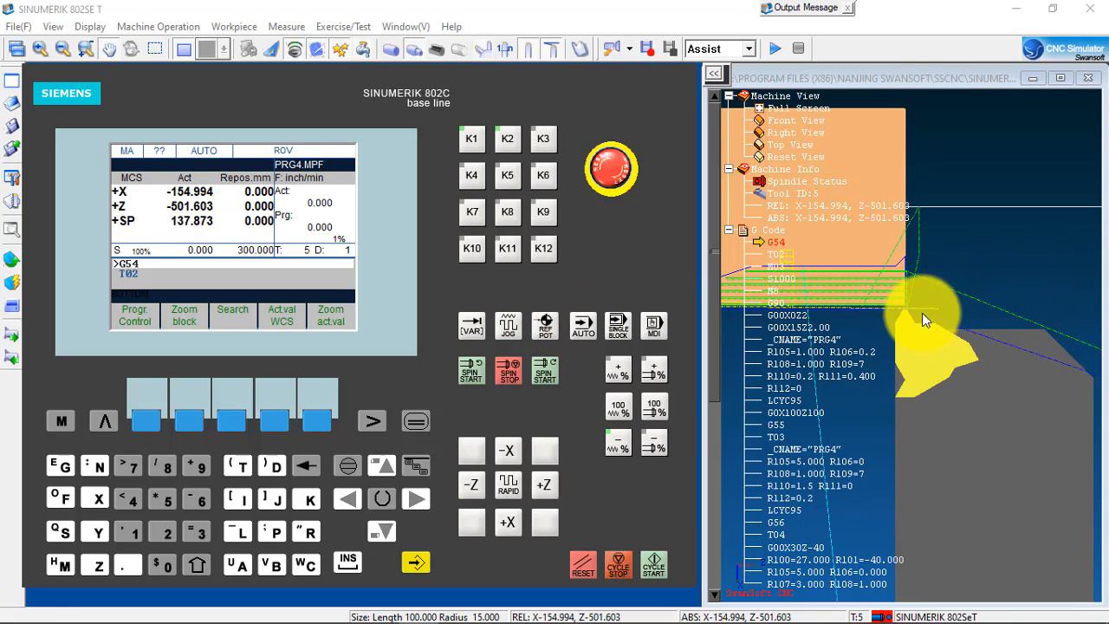
scroll(914, 320, down, 8)
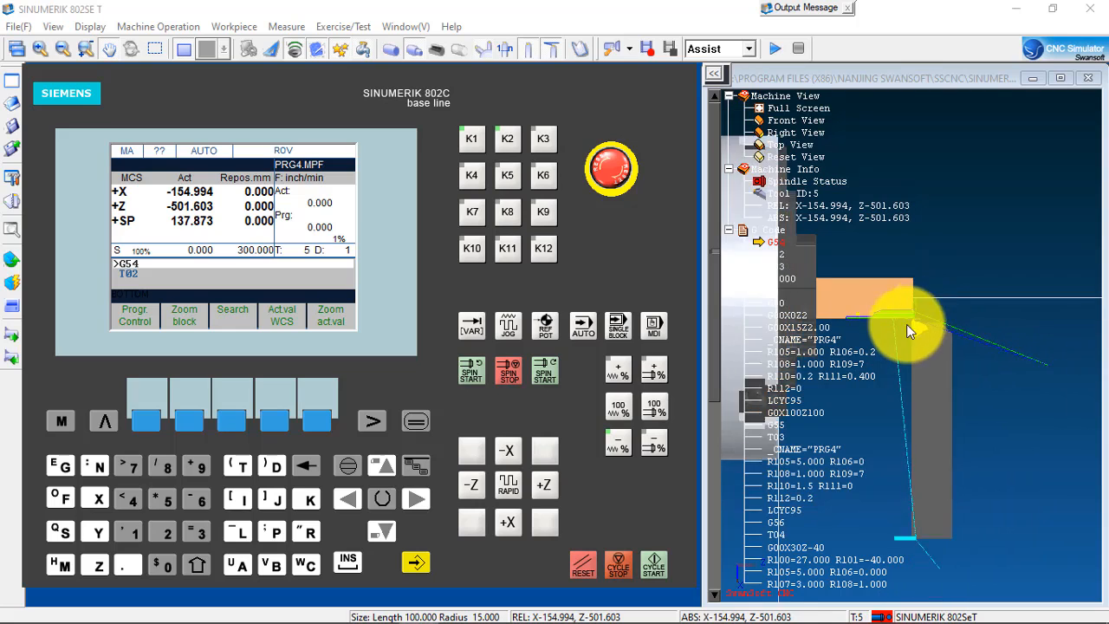
scroll(912, 452, up, 10)
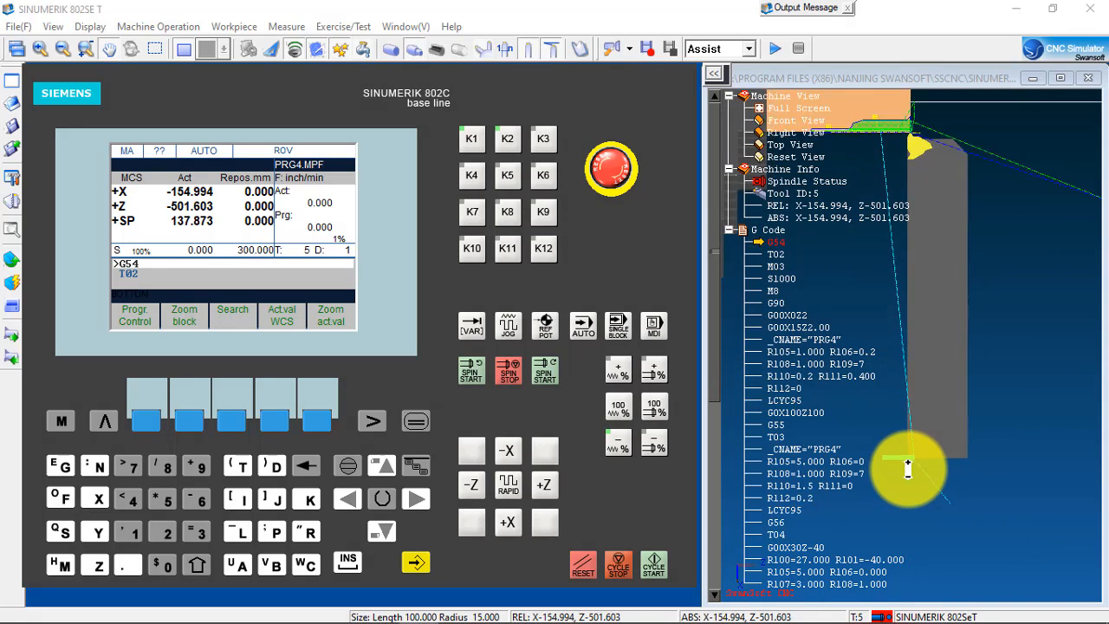
scroll(904, 457, down, 3)
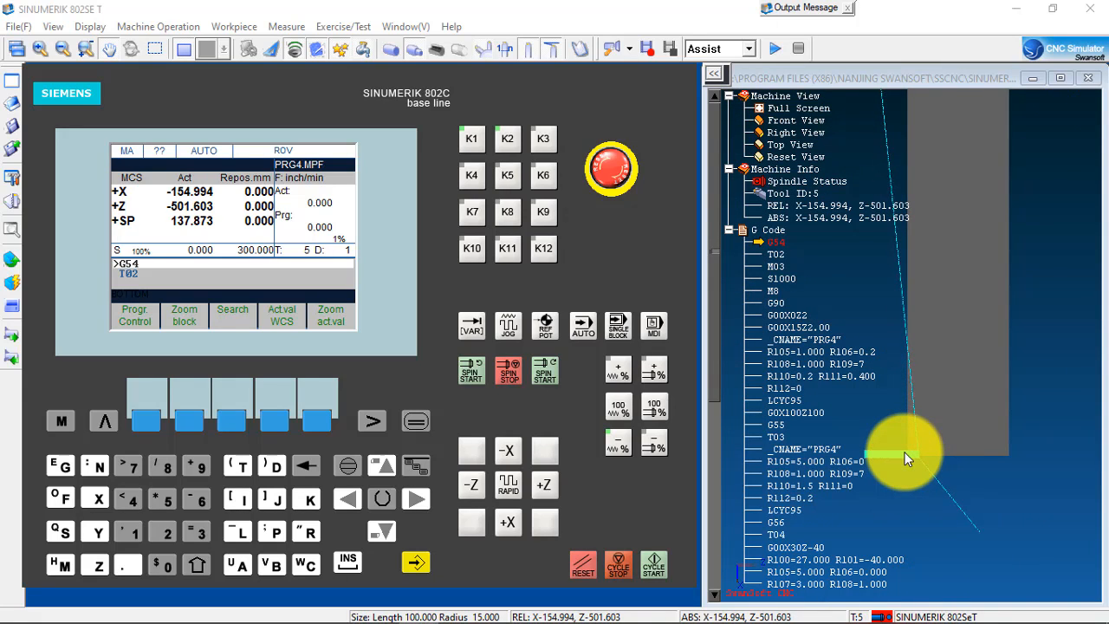
scroll(904, 446, down, 2)
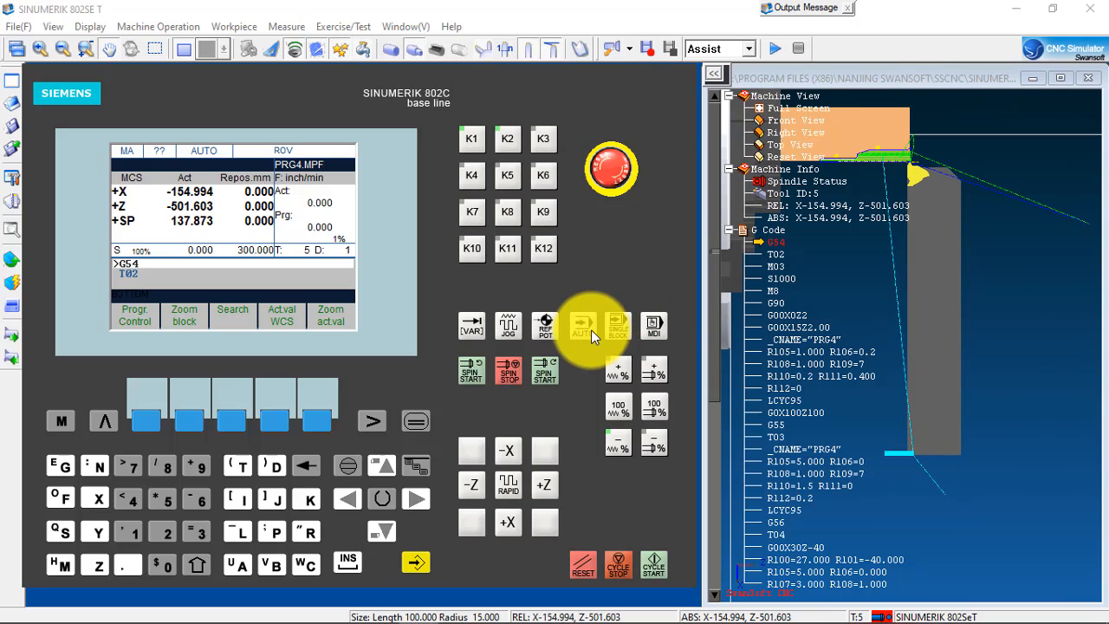
click(653, 325)
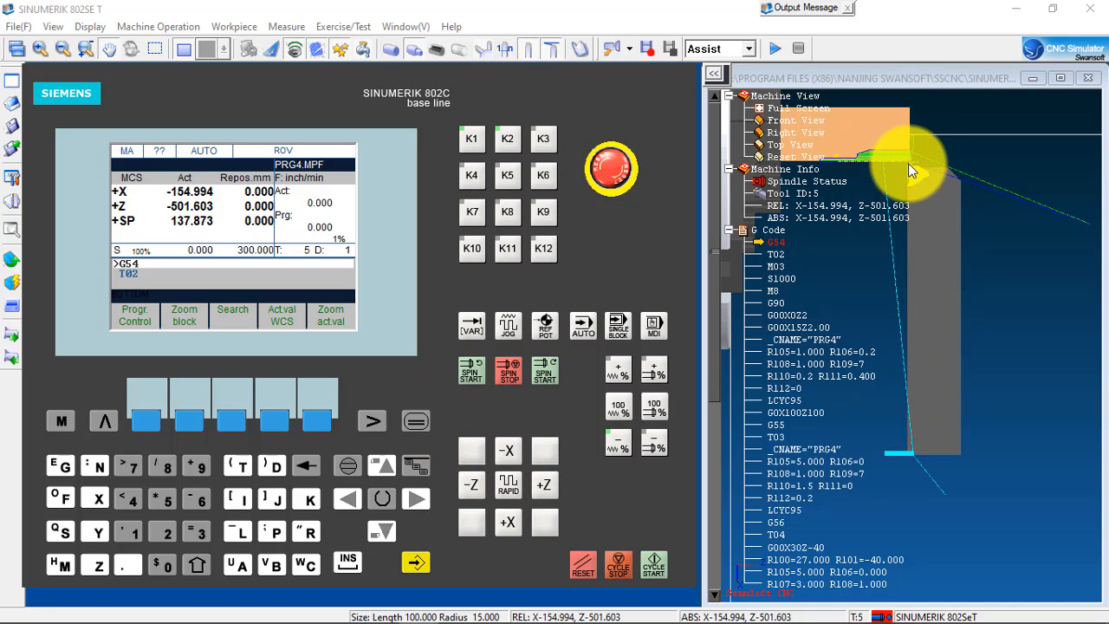
scroll(909, 164, up, 3)
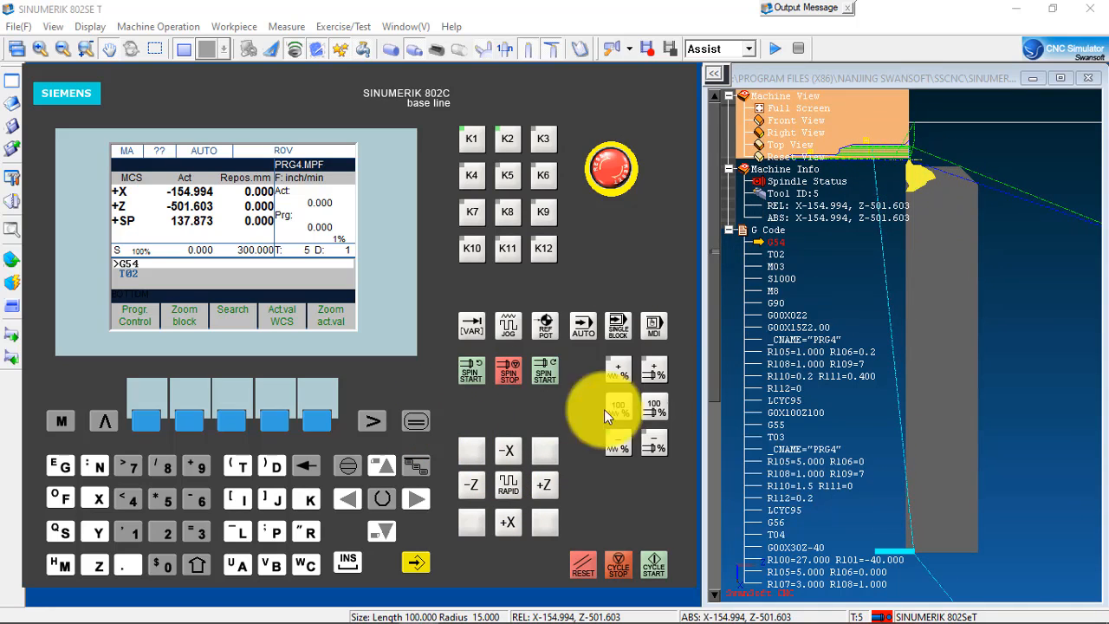
Step: Reopen the settable zero offsets, change to JOG mode and review the Z axis offset determination for tool 5
click(414, 421)
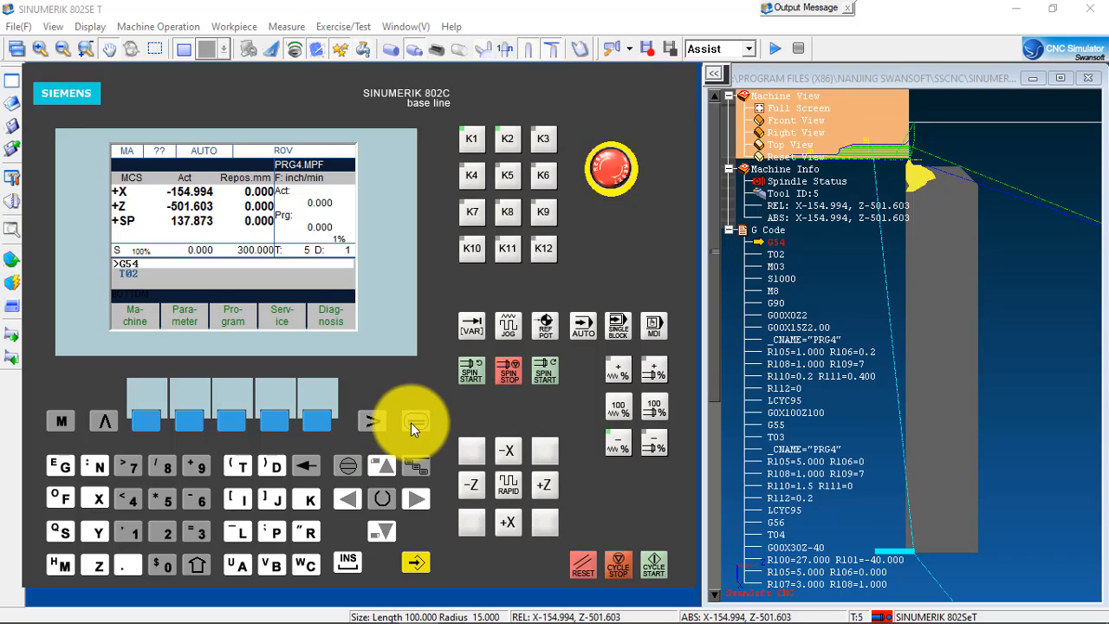
click(197, 420)
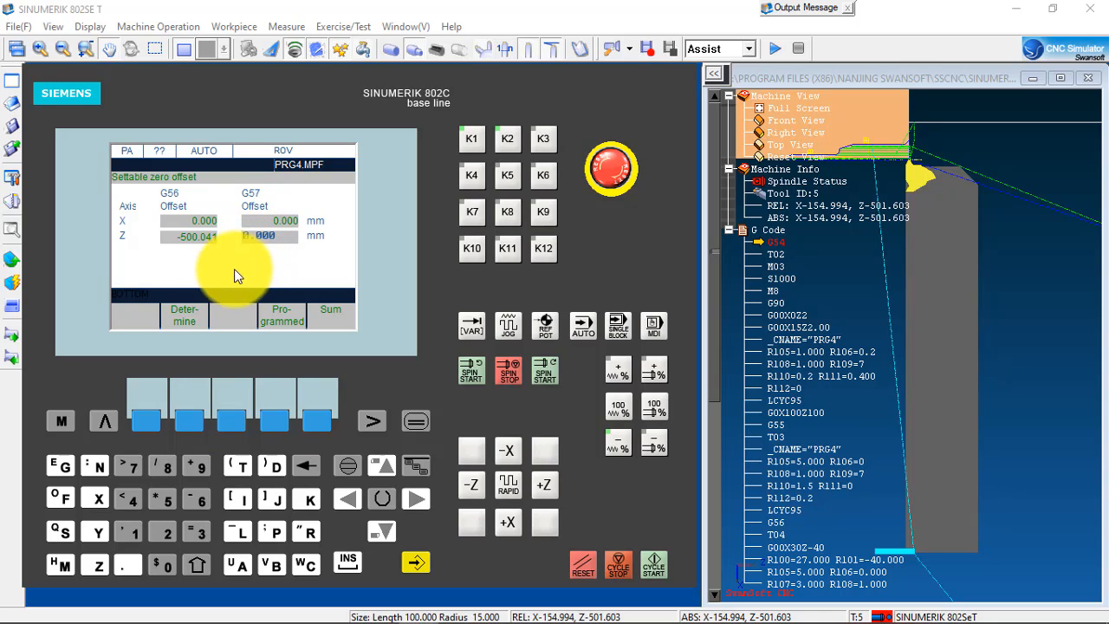
click(192, 425)
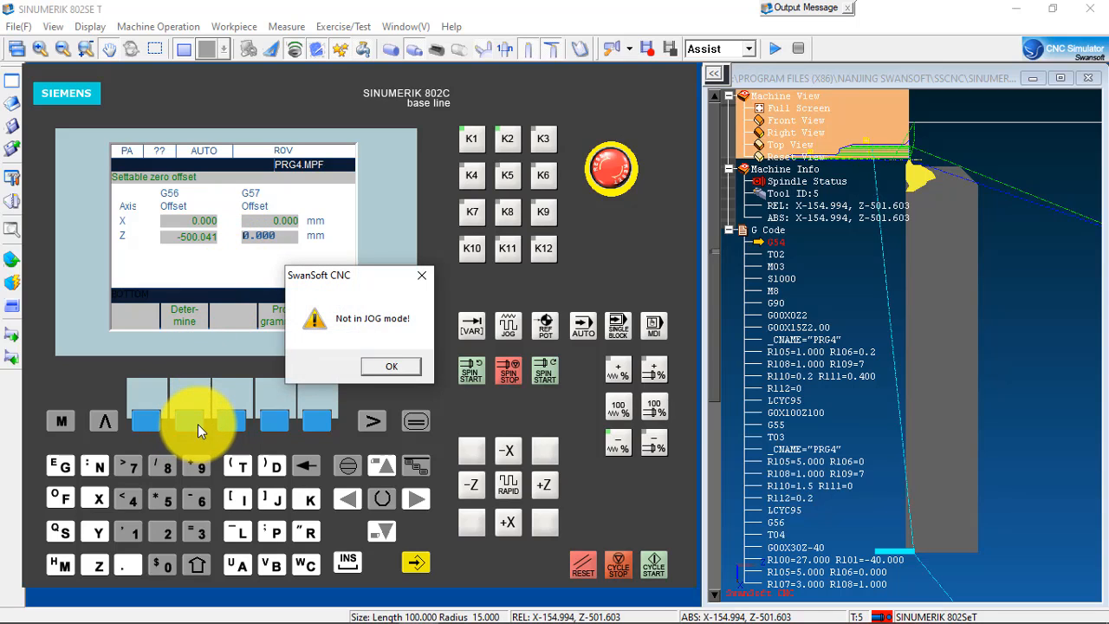
click(407, 364)
click(508, 325)
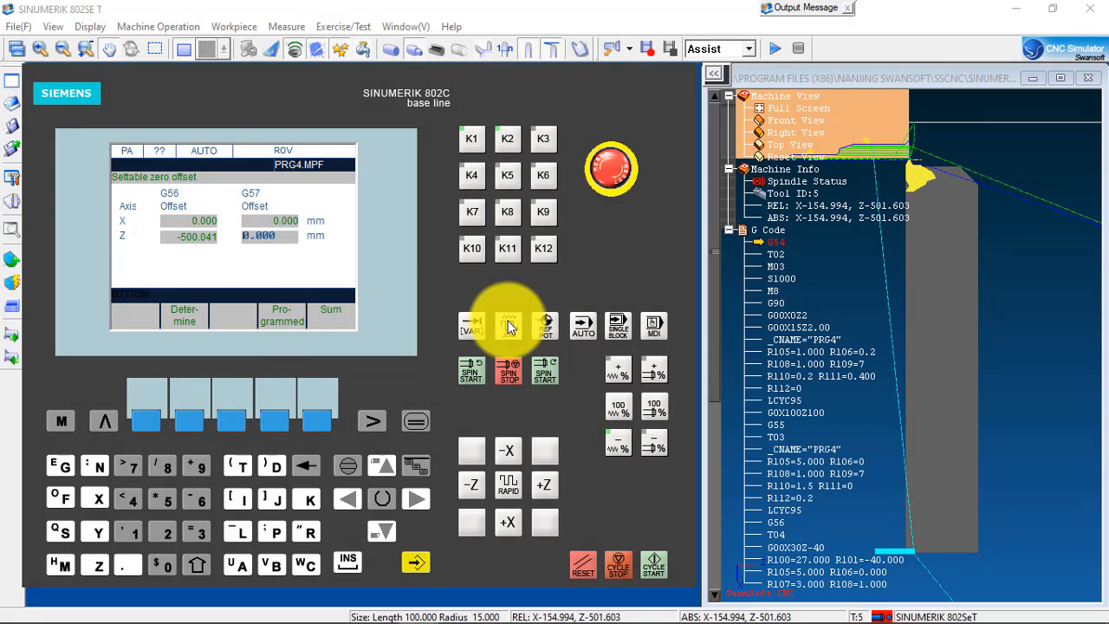
click(186, 422)
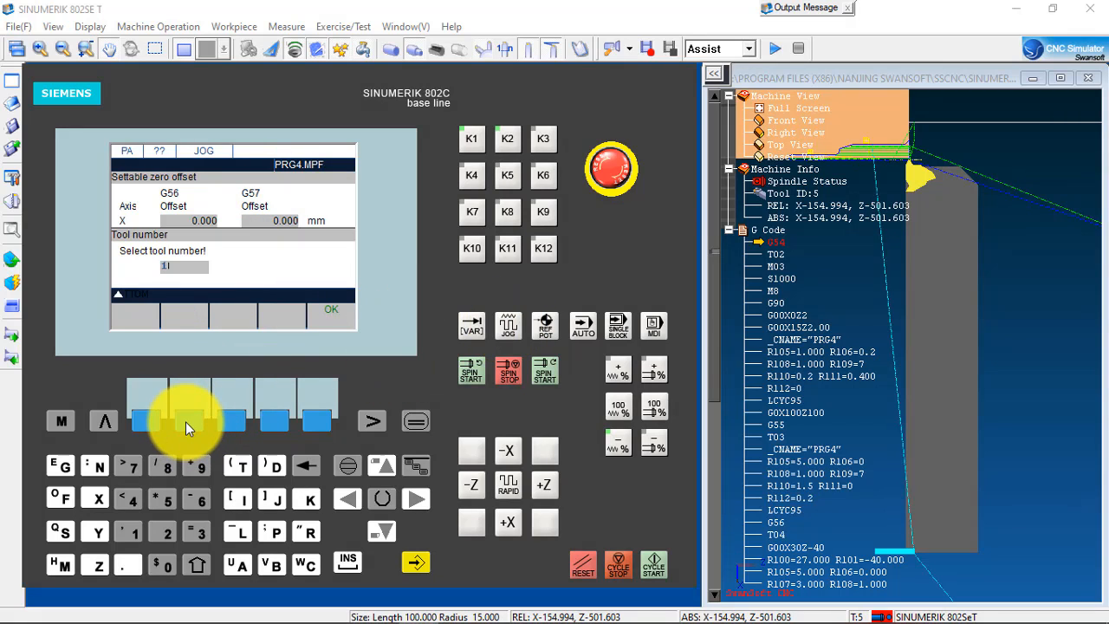
click(308, 462)
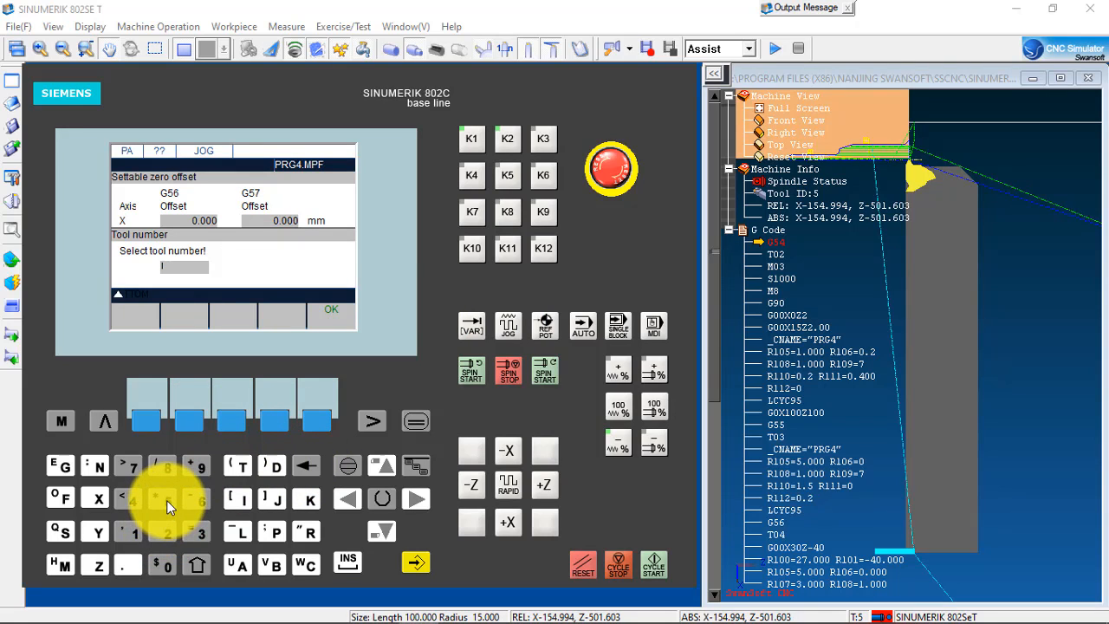
click(167, 500)
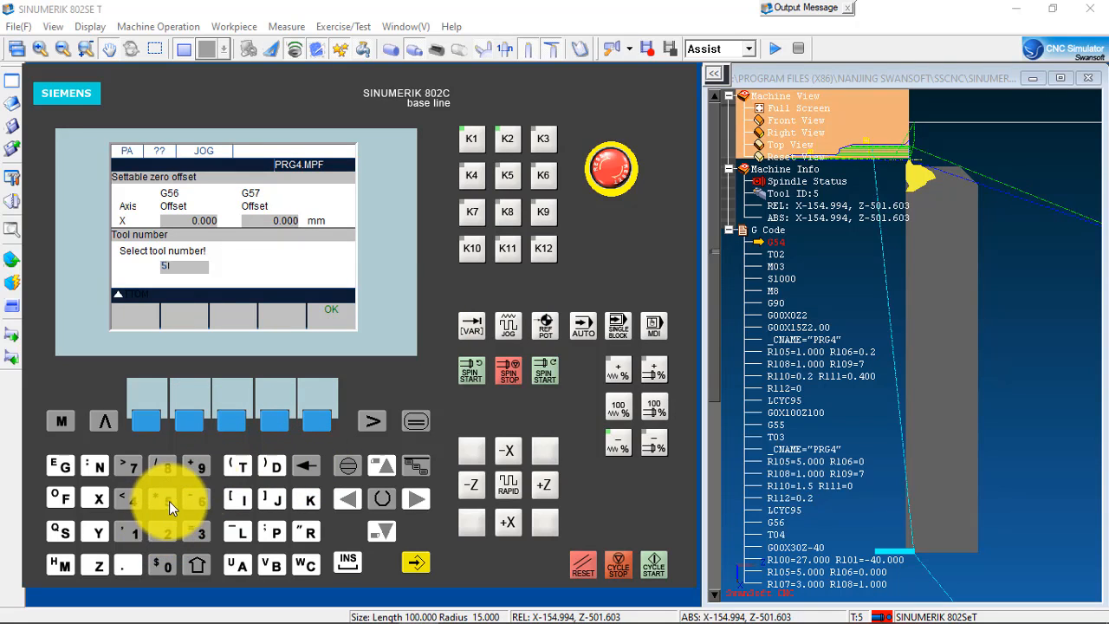
click(319, 420)
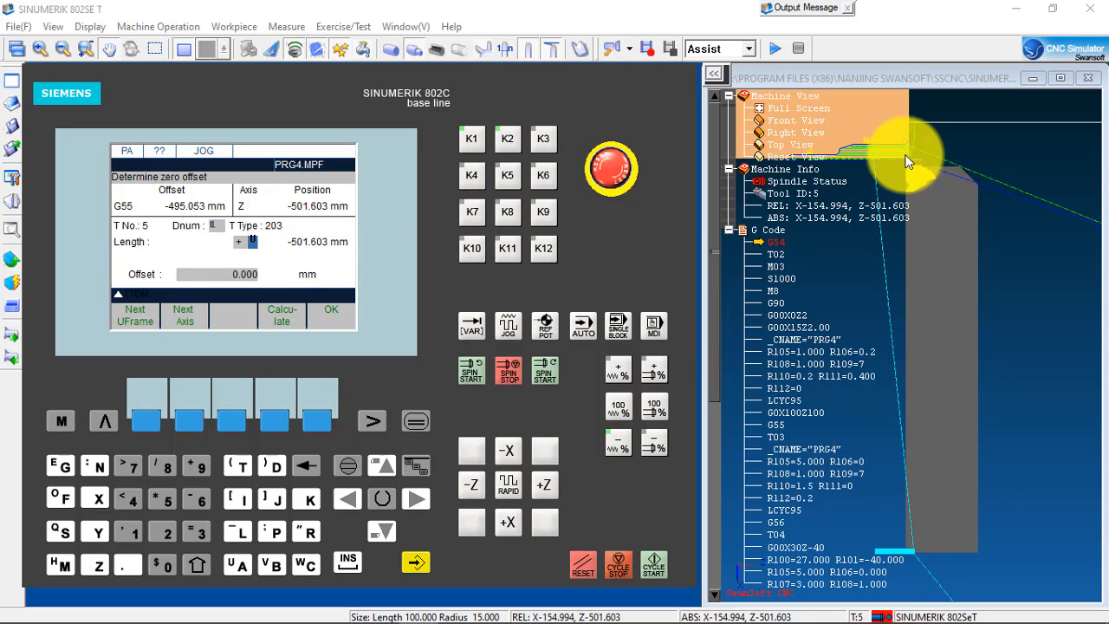
click(105, 421)
Step: Recalculate tool 5's L1 compensation from the X axis reference with an offset of 30 mm and accept it
click(106, 422)
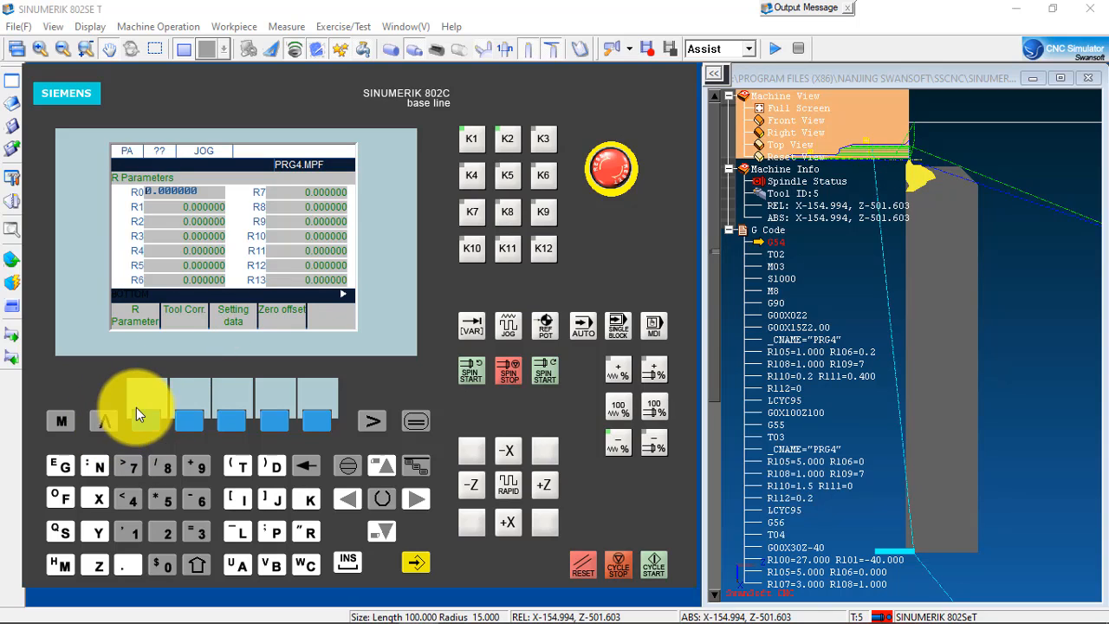
click(187, 421)
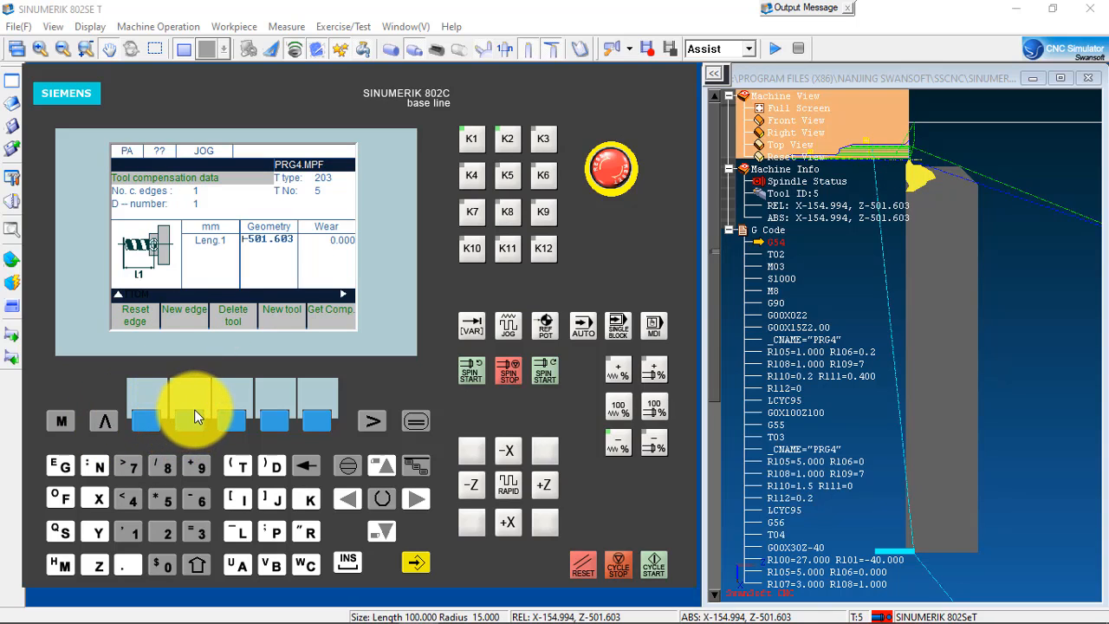
click(318, 420)
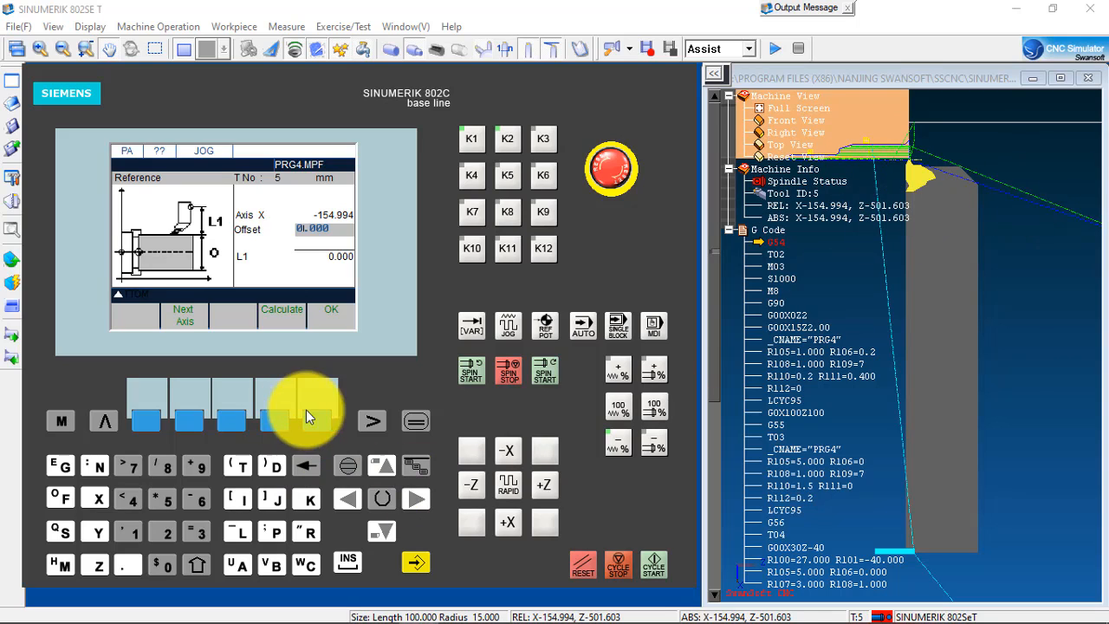
click(306, 464)
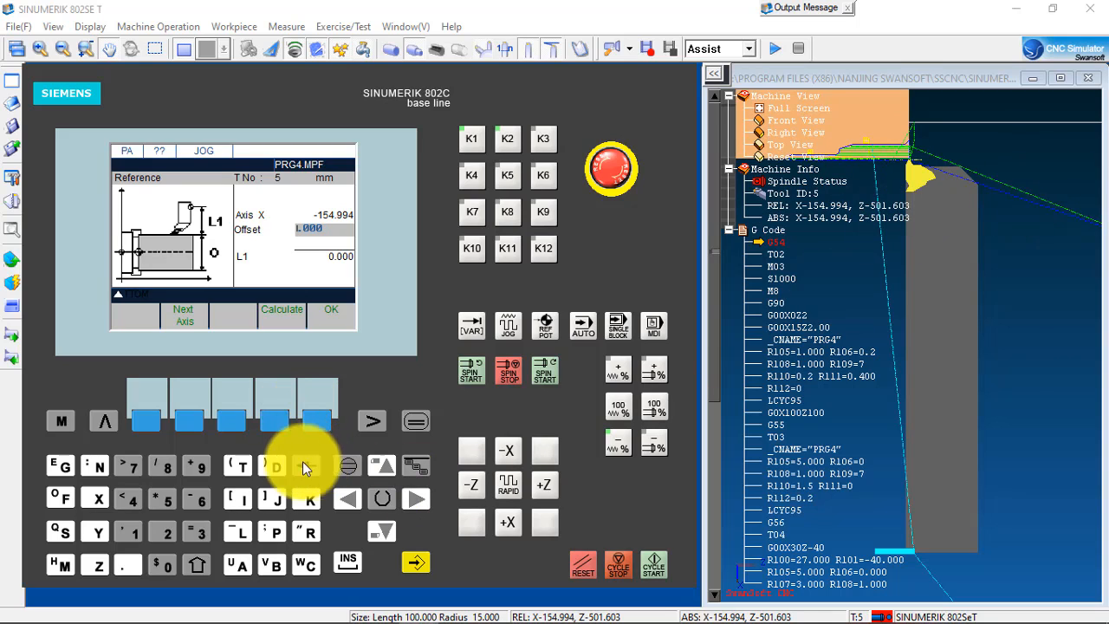
click(185, 536)
click(158, 561)
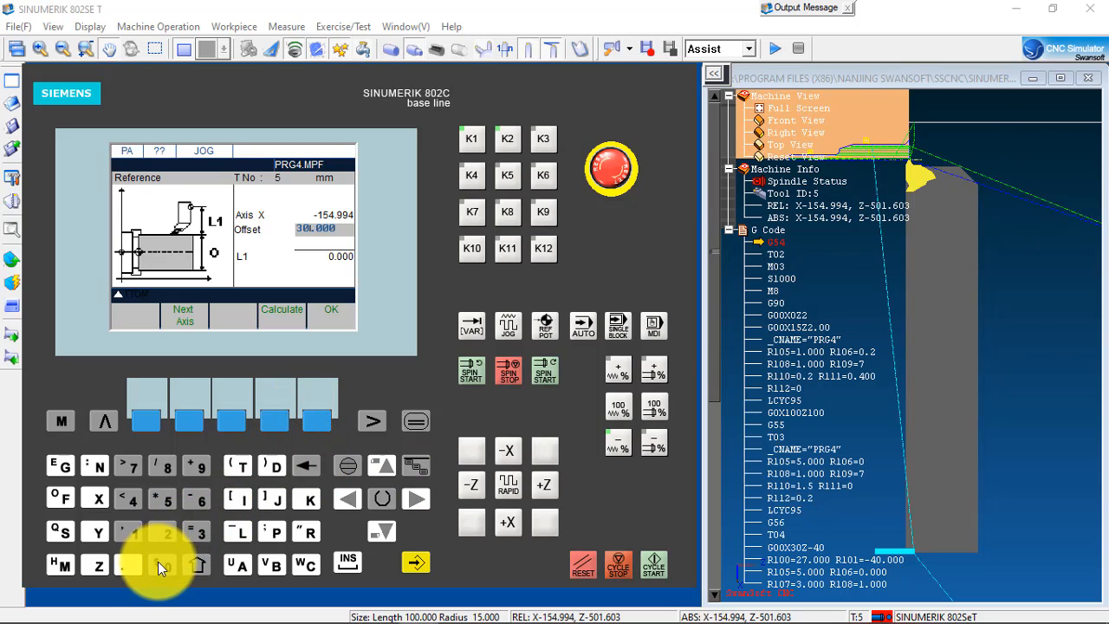
click(275, 421)
click(318, 422)
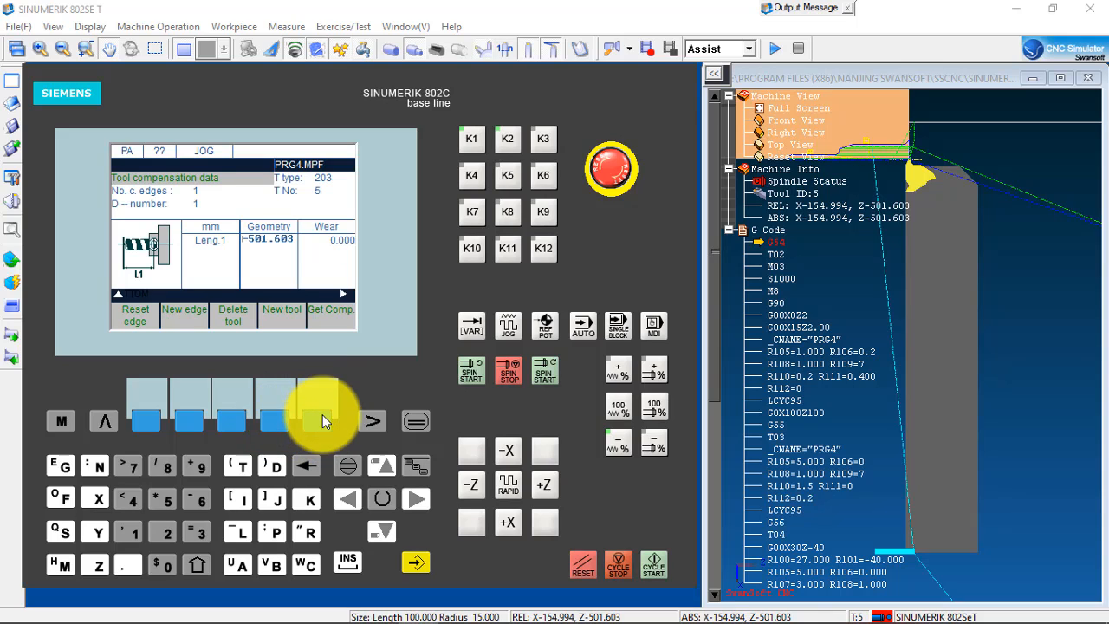
Step: Return to AUTO mode and examine the redrawn toolpath where it meets the workpiece's end face
click(589, 325)
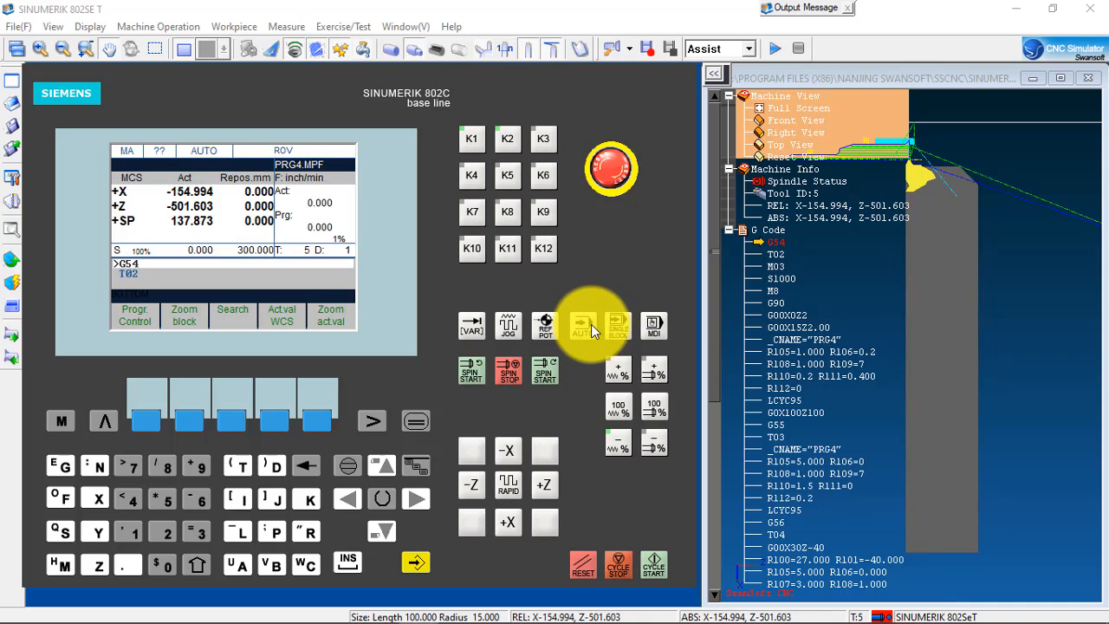
scroll(898, 153, up, 8)
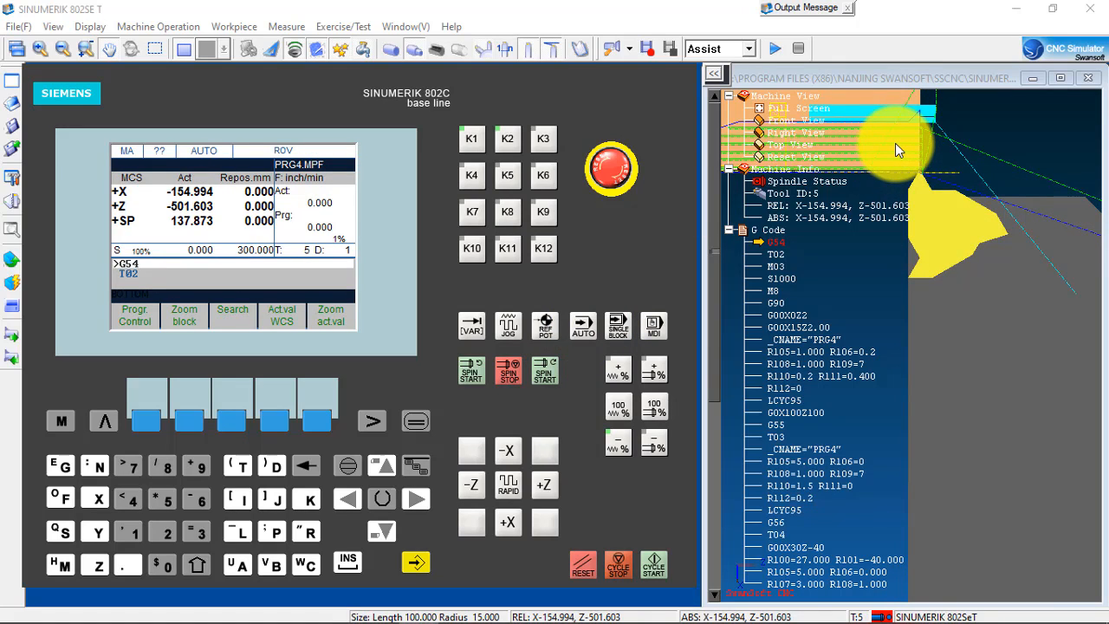
scroll(777, 162, up, 1)
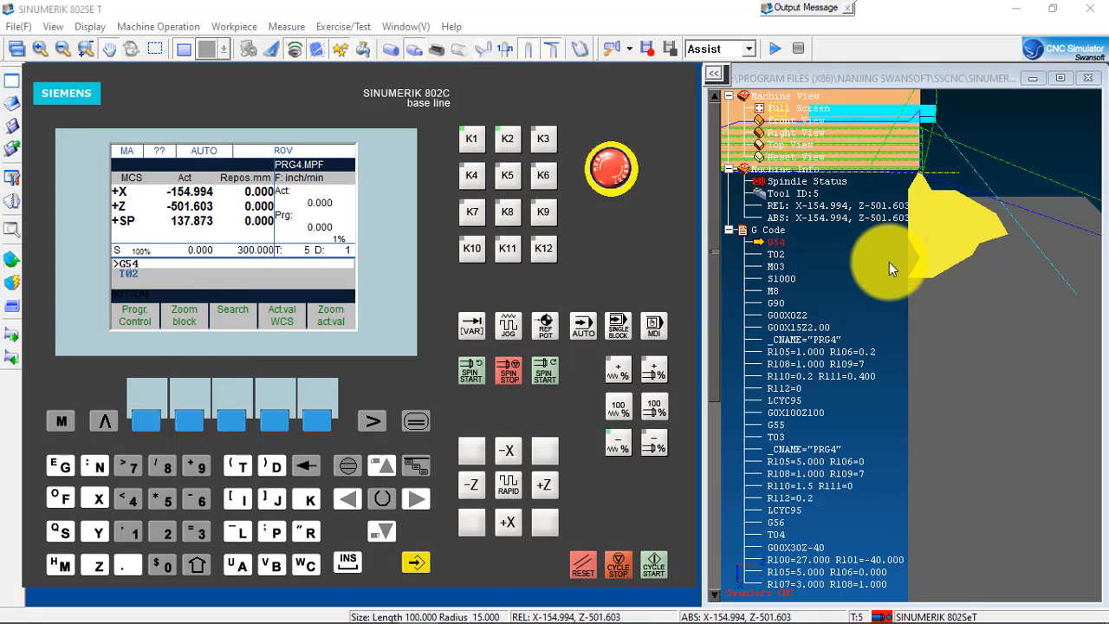
scroll(889, 259, up, 1)
scroll(899, 243, down, 2)
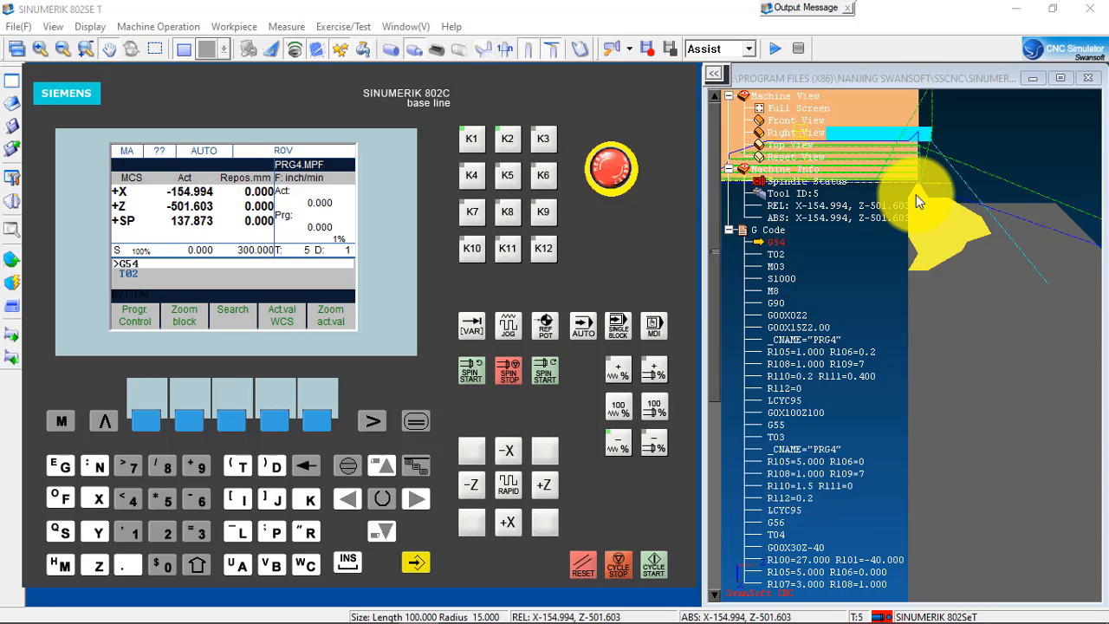
Step: Review tool 5's compensation data and the G56 and G57 settable zero offsets
click(105, 421)
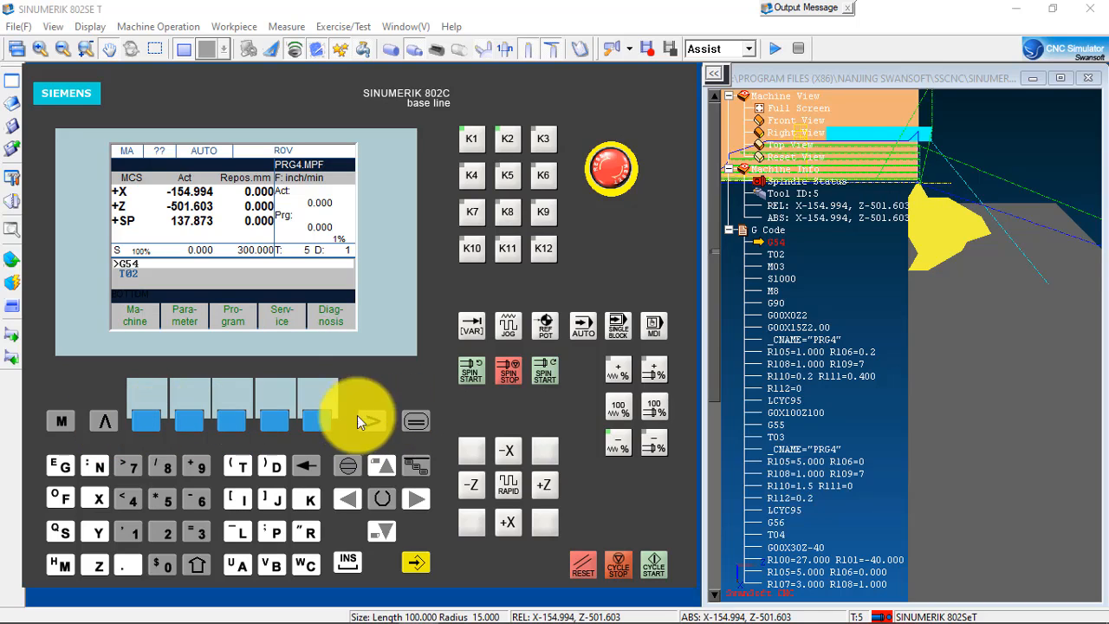
click(191, 422)
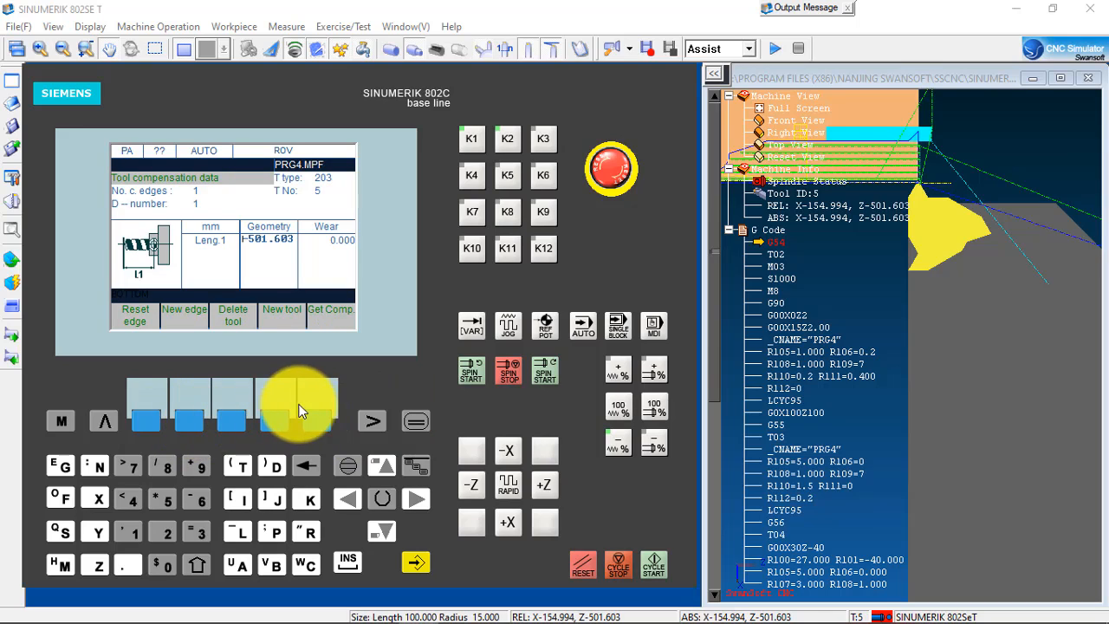
click(98, 420)
click(270, 421)
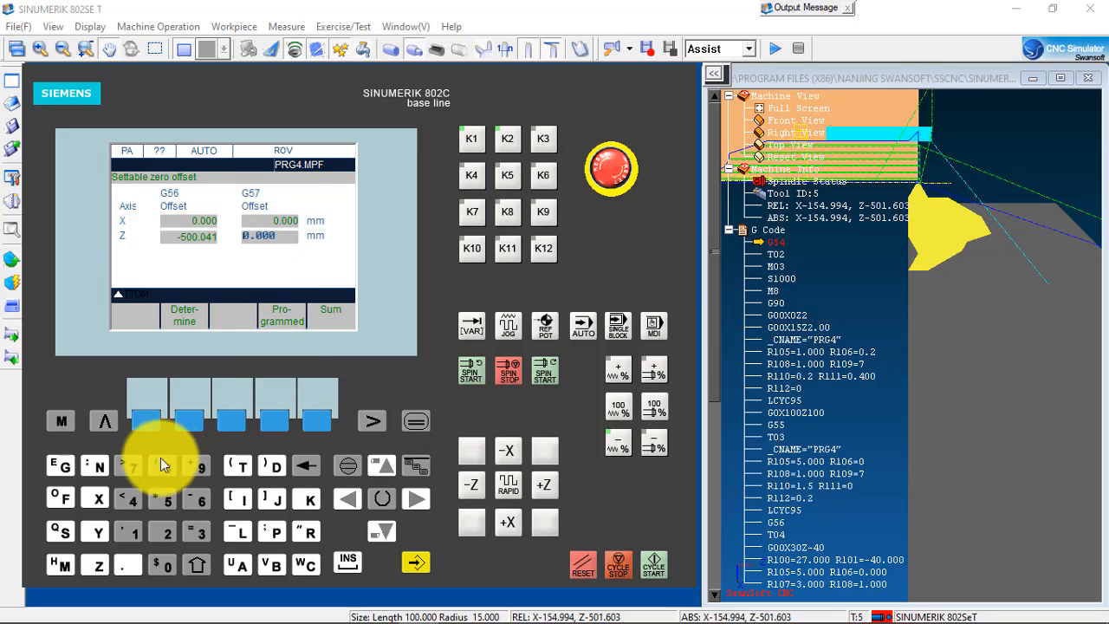
Step: Reopen tool 5's compensation data, change to JOG mode and review its X and Z axis reference screens without recalculating
click(103, 422)
click(187, 417)
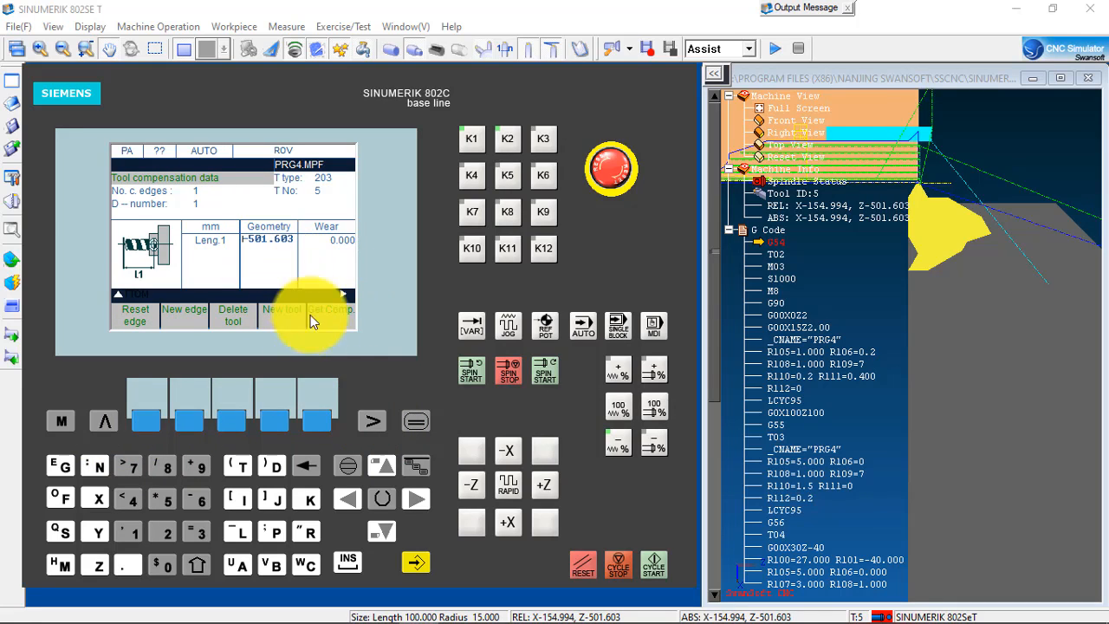
click(318, 414)
click(383, 359)
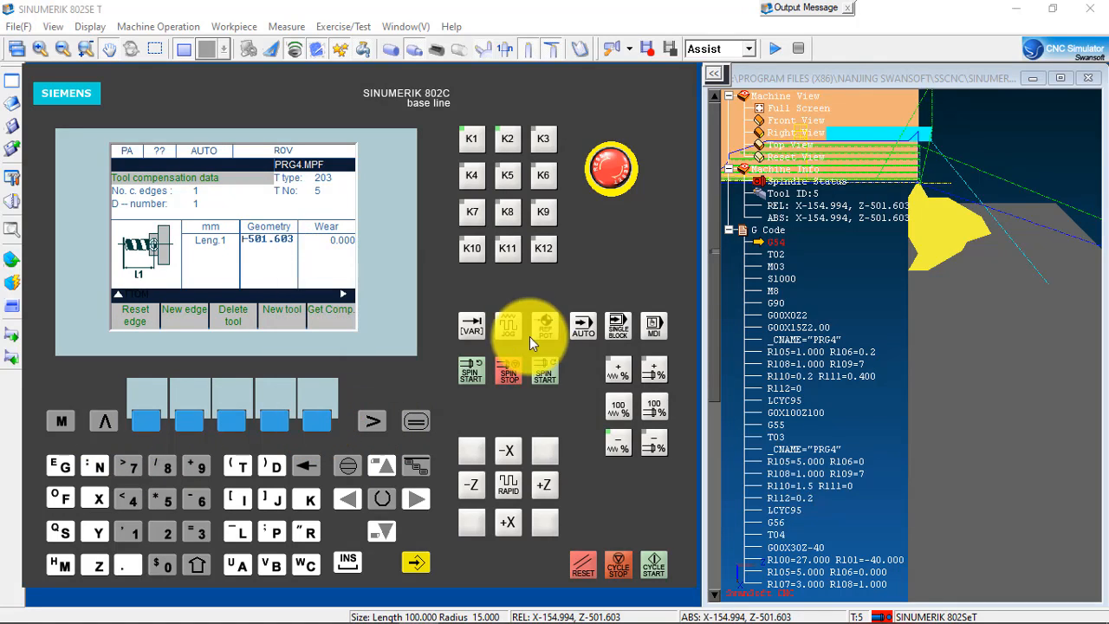
click(524, 337)
click(316, 419)
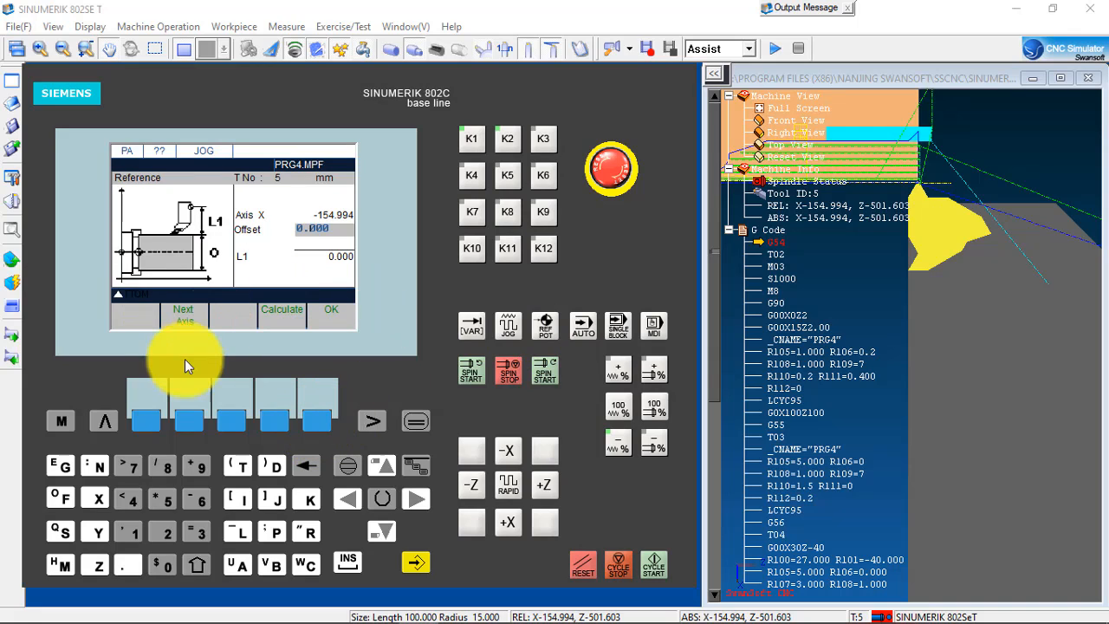
click(190, 418)
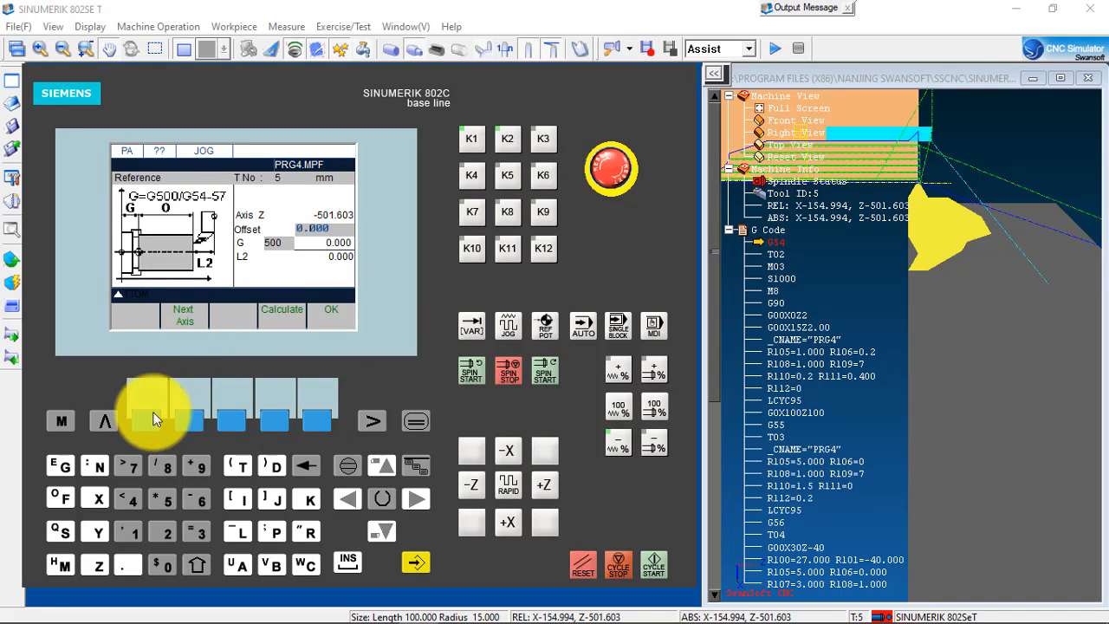
click(105, 421)
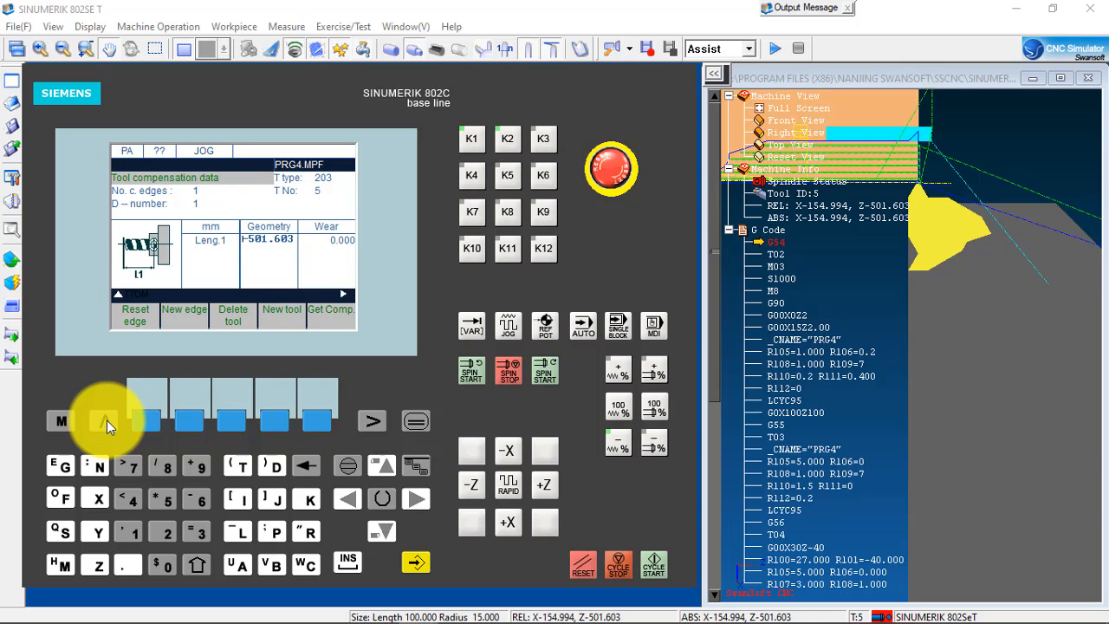
click(104, 421)
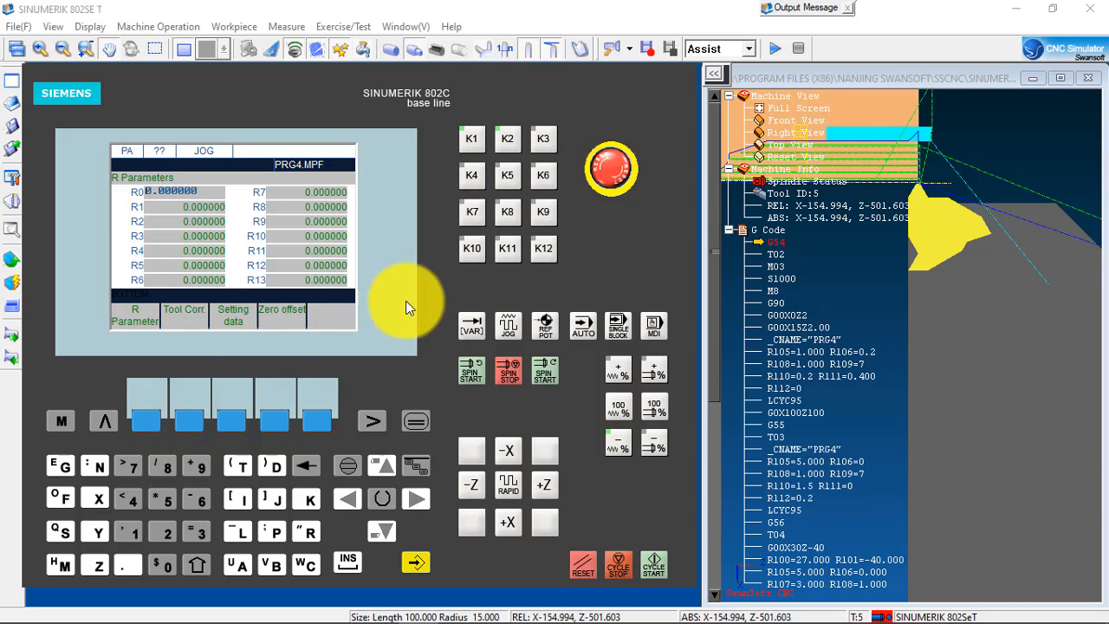
Step: Return to the machine position display and send the X and Z axes to their reference points
click(57, 419)
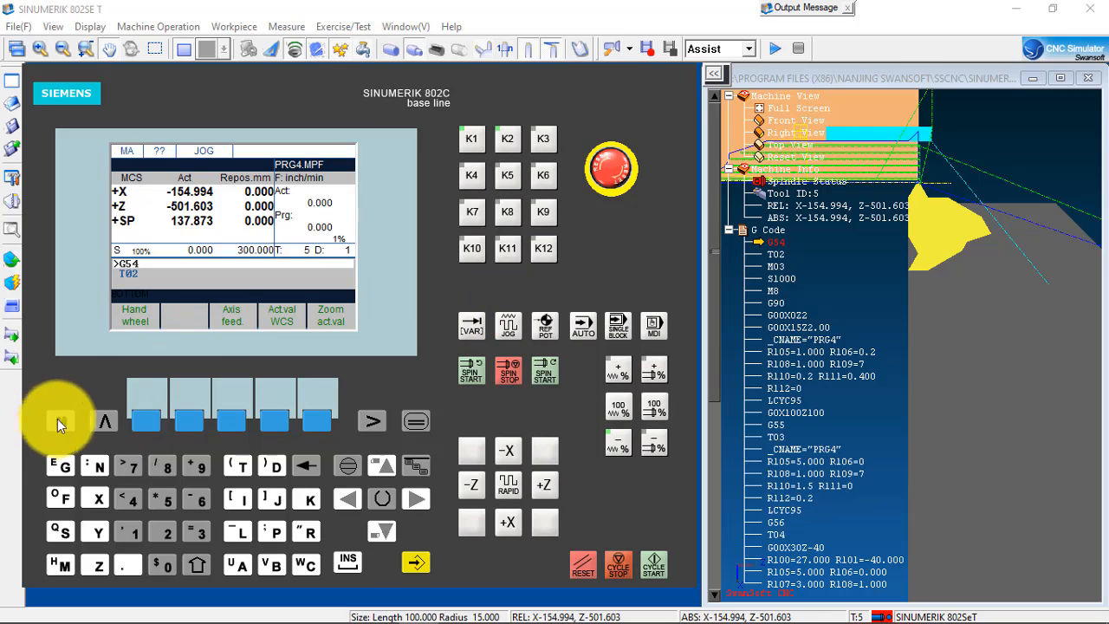
click(584, 331)
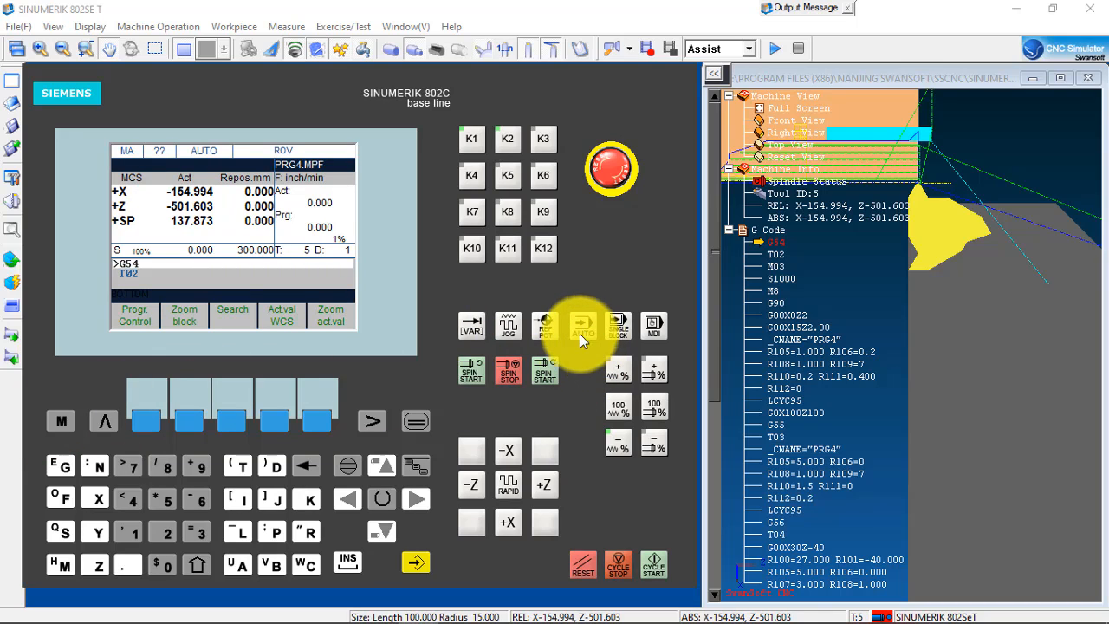
click(543, 330)
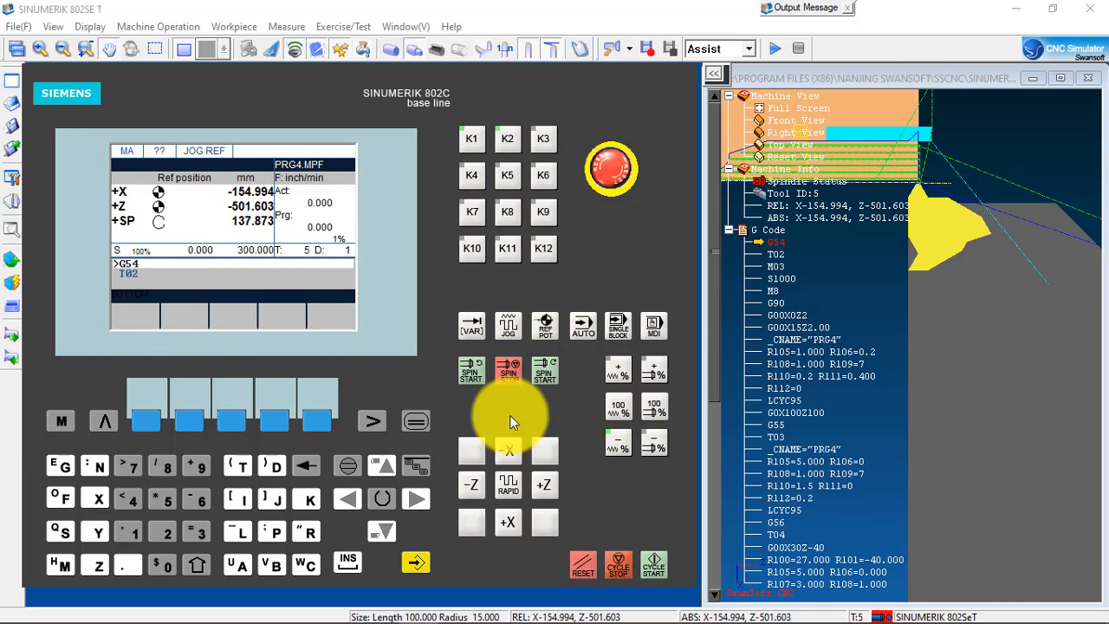
click(502, 520)
click(541, 485)
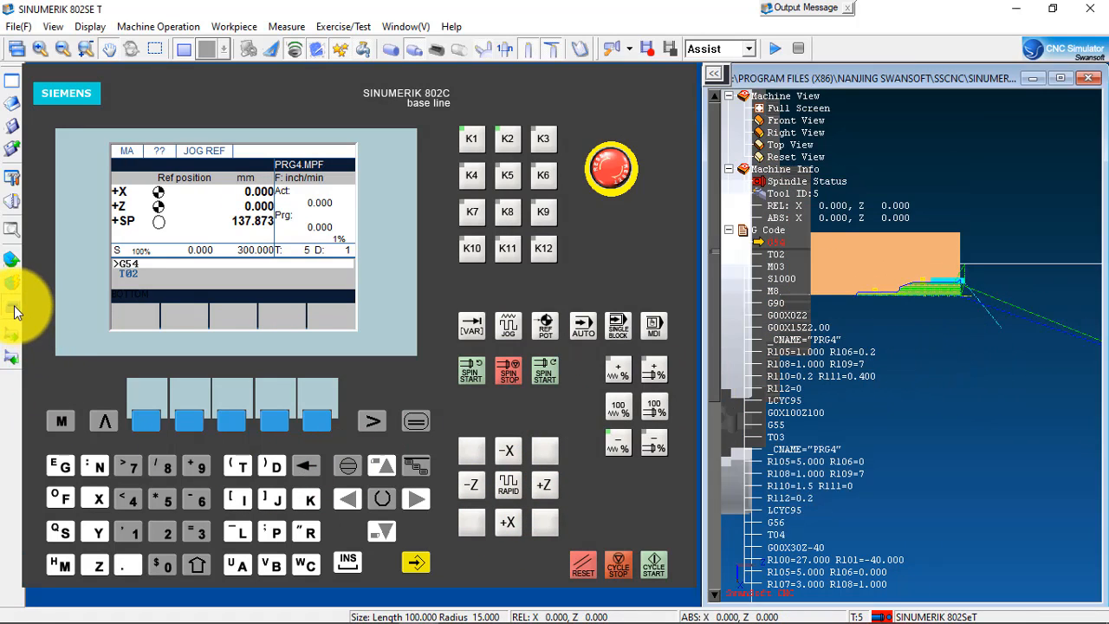
Step: Switch to AUTO mode and run PRG4 on the workpiece from the reference position
click(654, 565)
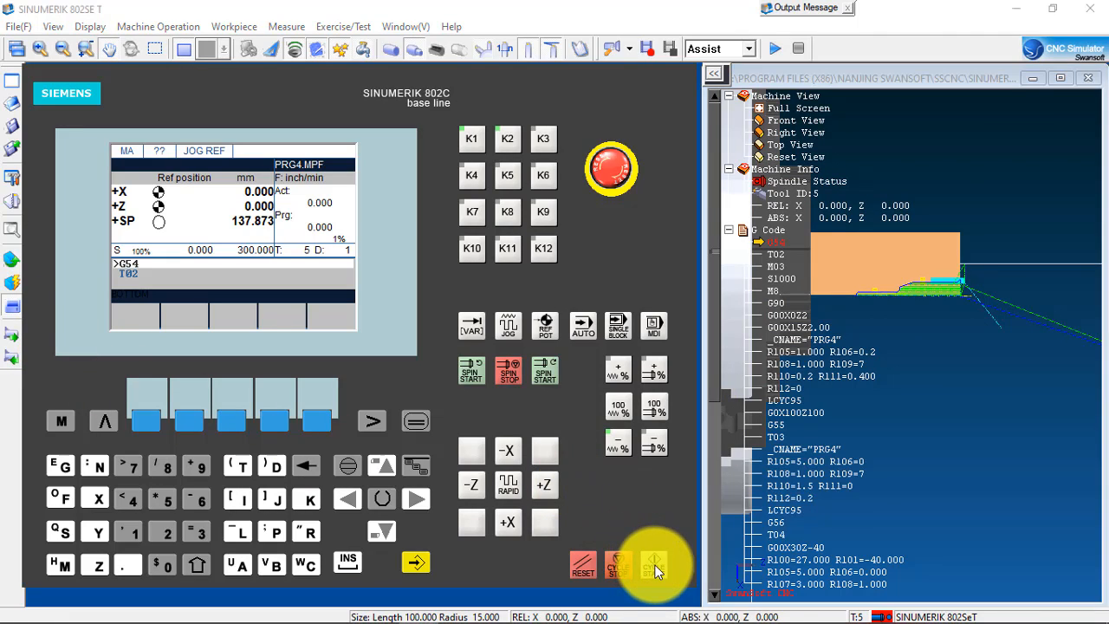
click(419, 367)
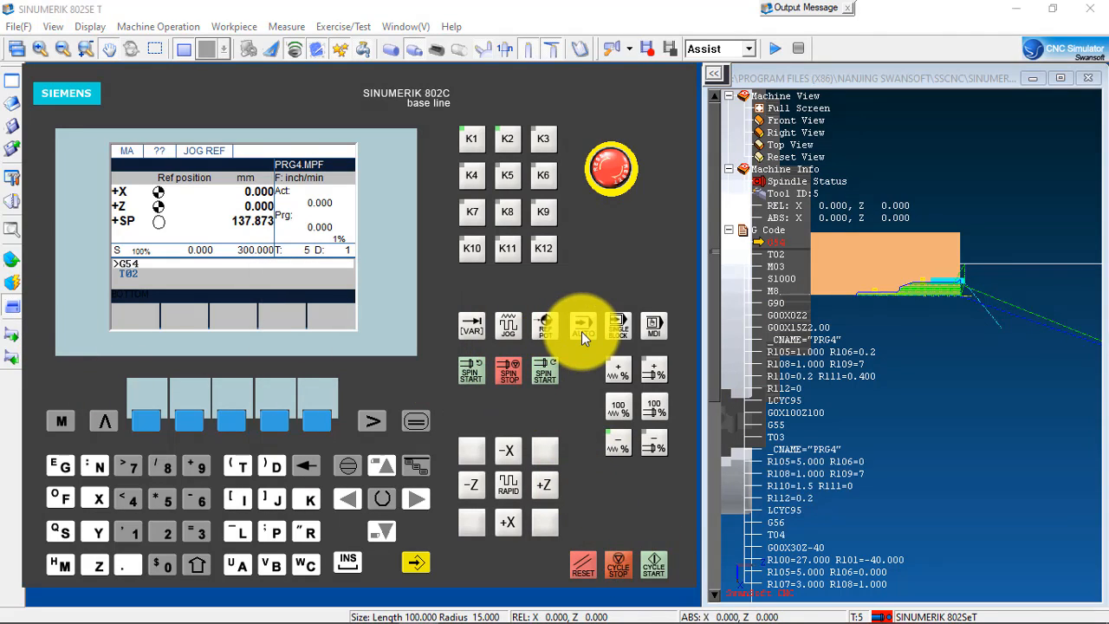
click(582, 328)
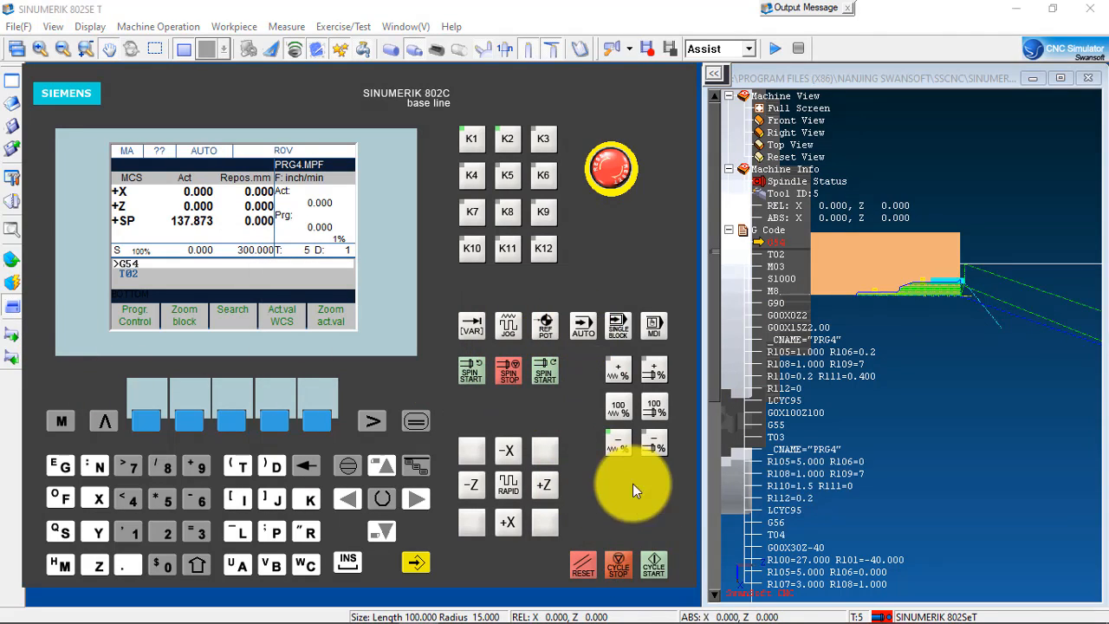
click(657, 560)
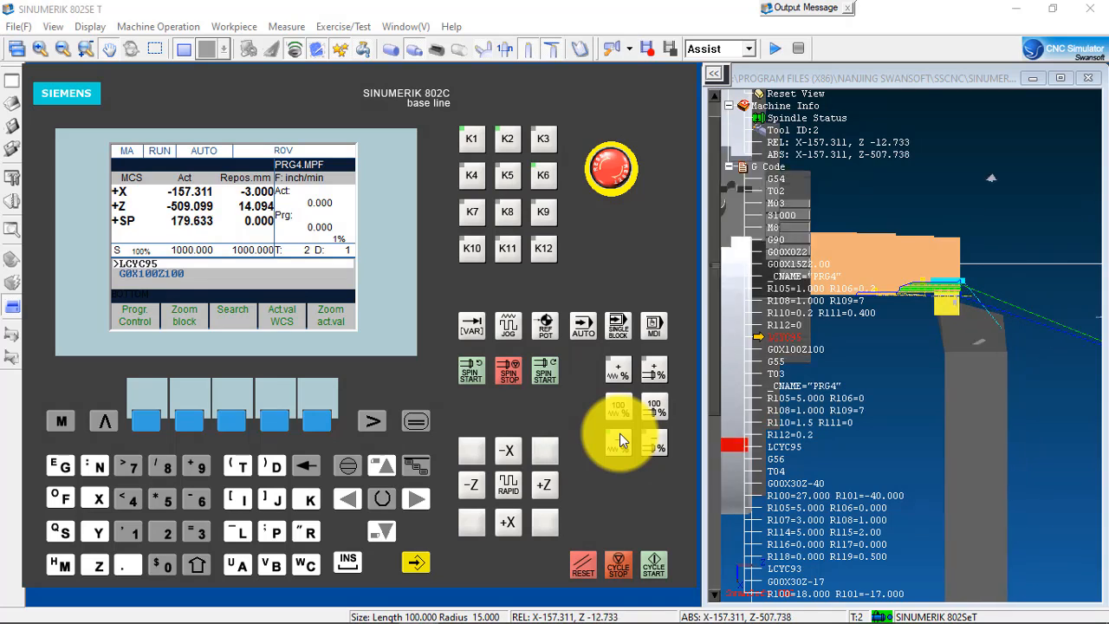
Step: Inspect the turned profile, both grooves and the thread on the machined workpiece
scroll(919, 314, up, 5)
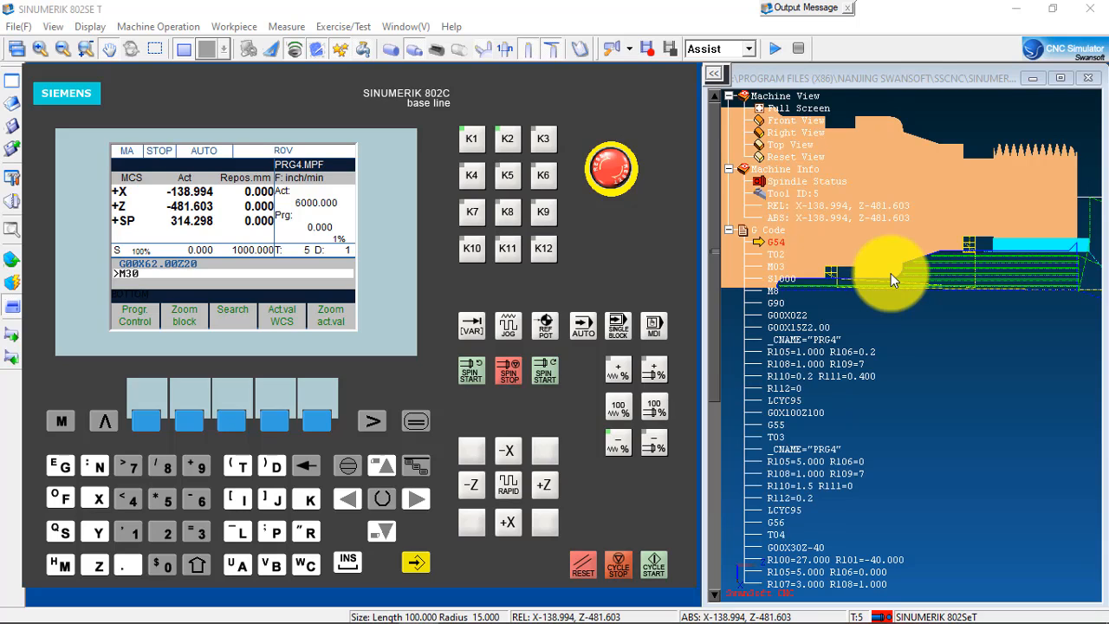
scroll(944, 234, down, 1)
scroll(948, 232, down, 2)
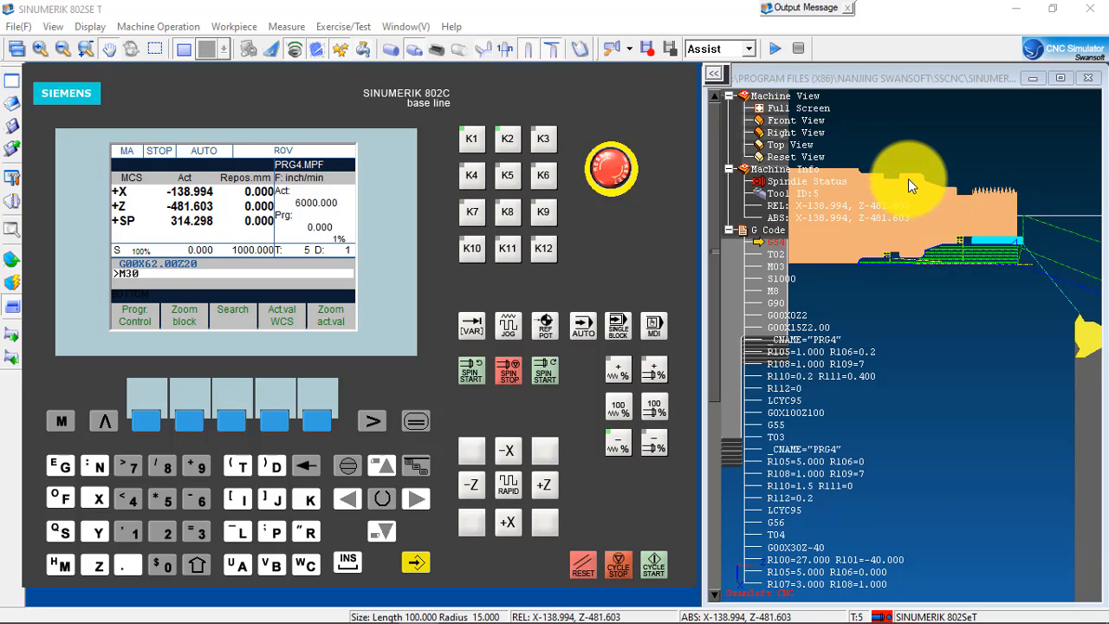
scroll(907, 177, up, 2)
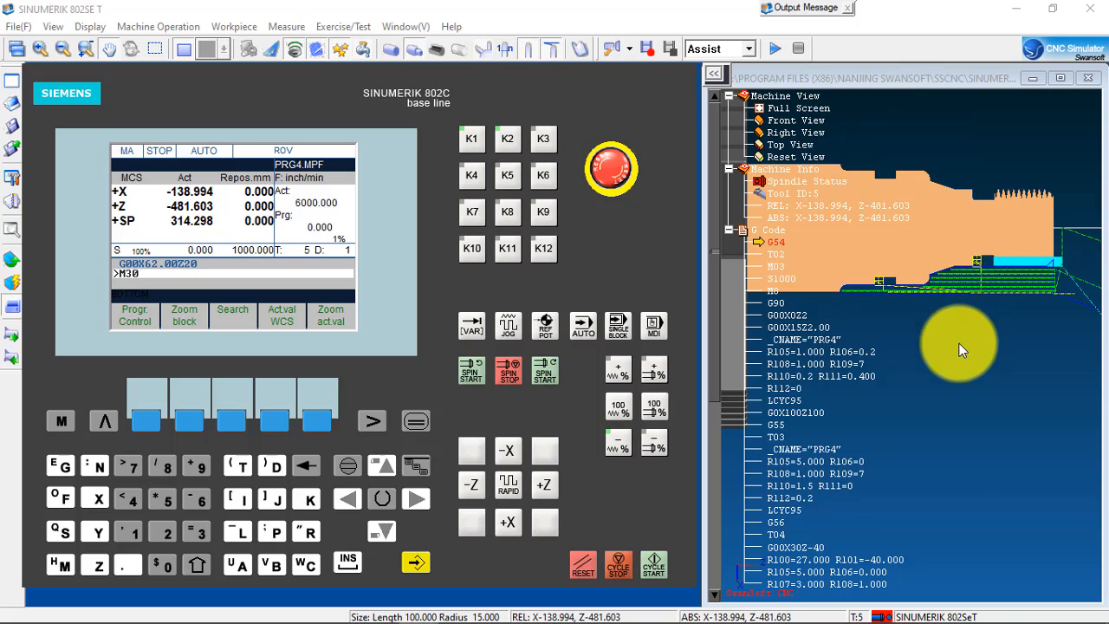
drag(958, 330, 960, 407)
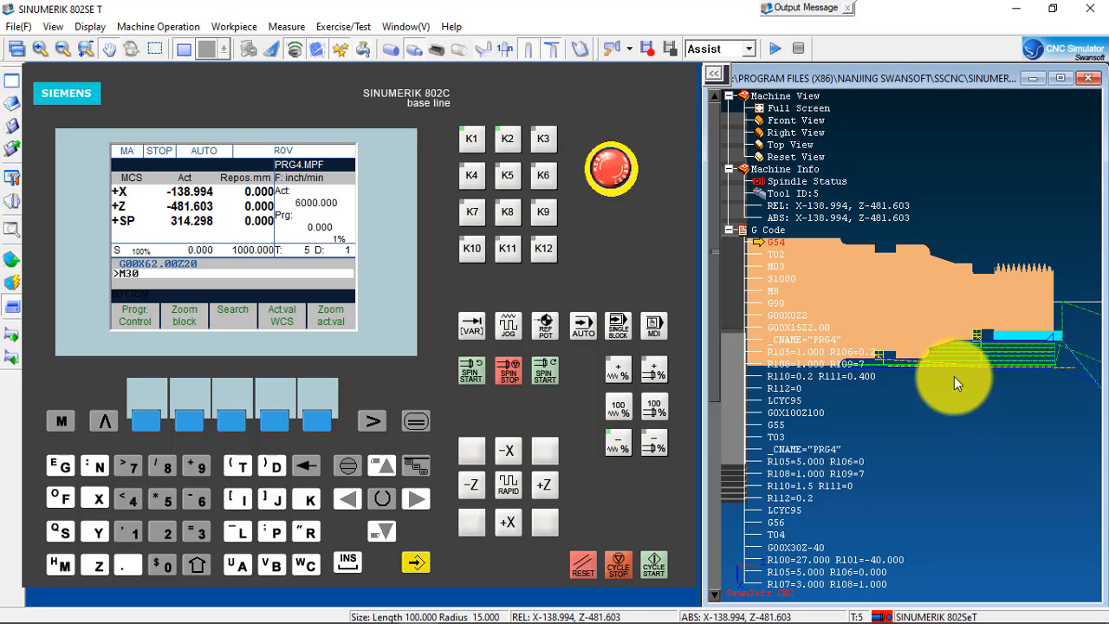
drag(969, 217, 974, 229)
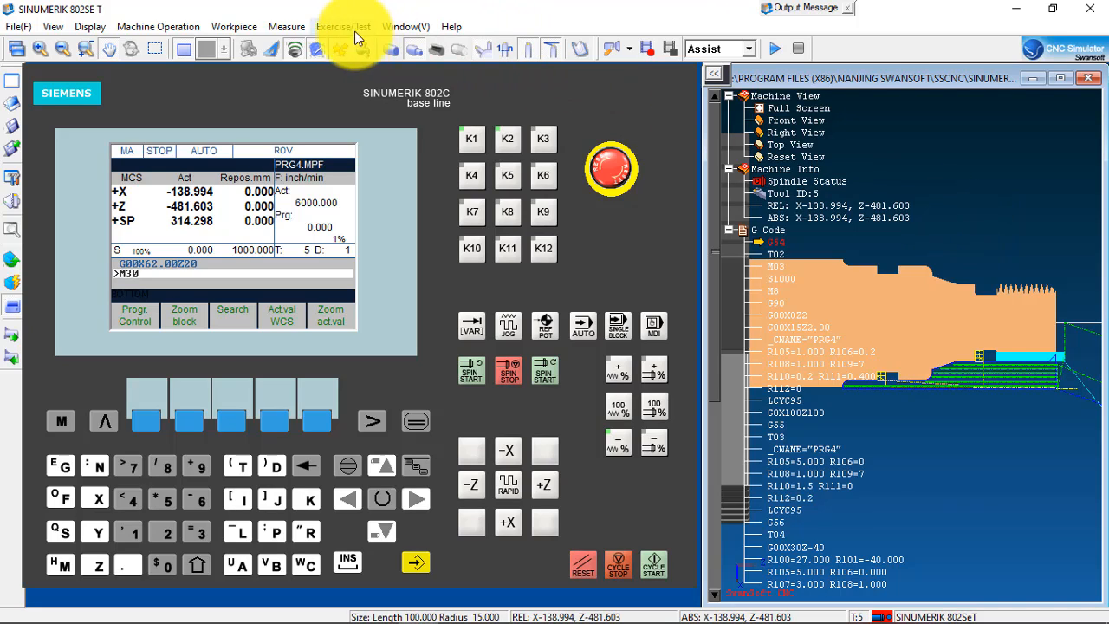
Step: Measure the feature points along the machined workpiece's grooves and shoulders
click(293, 33)
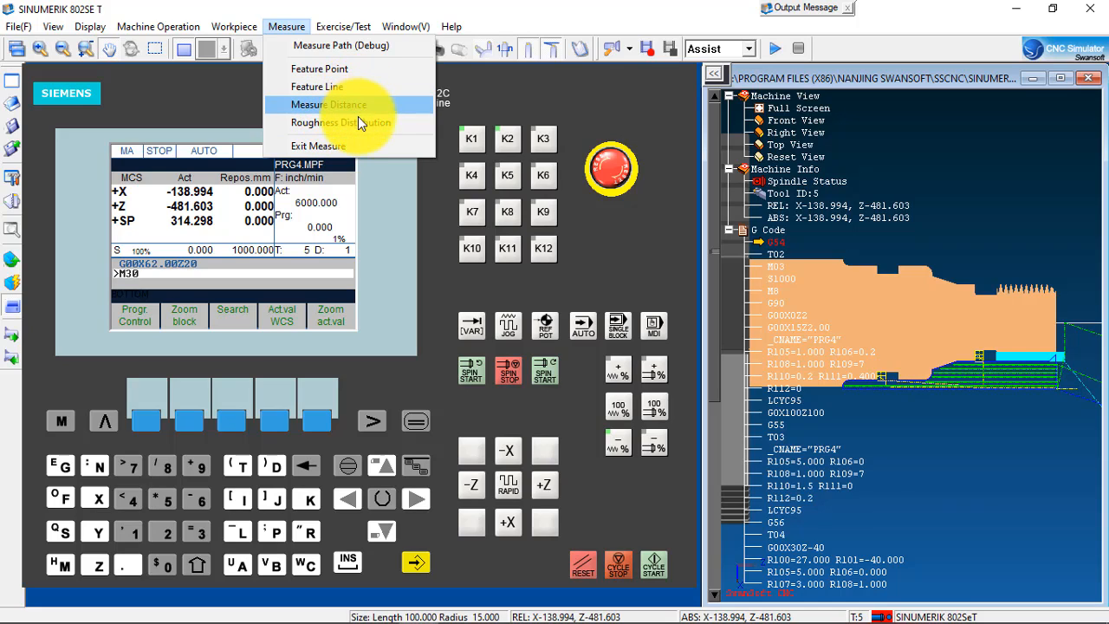
click(360, 69)
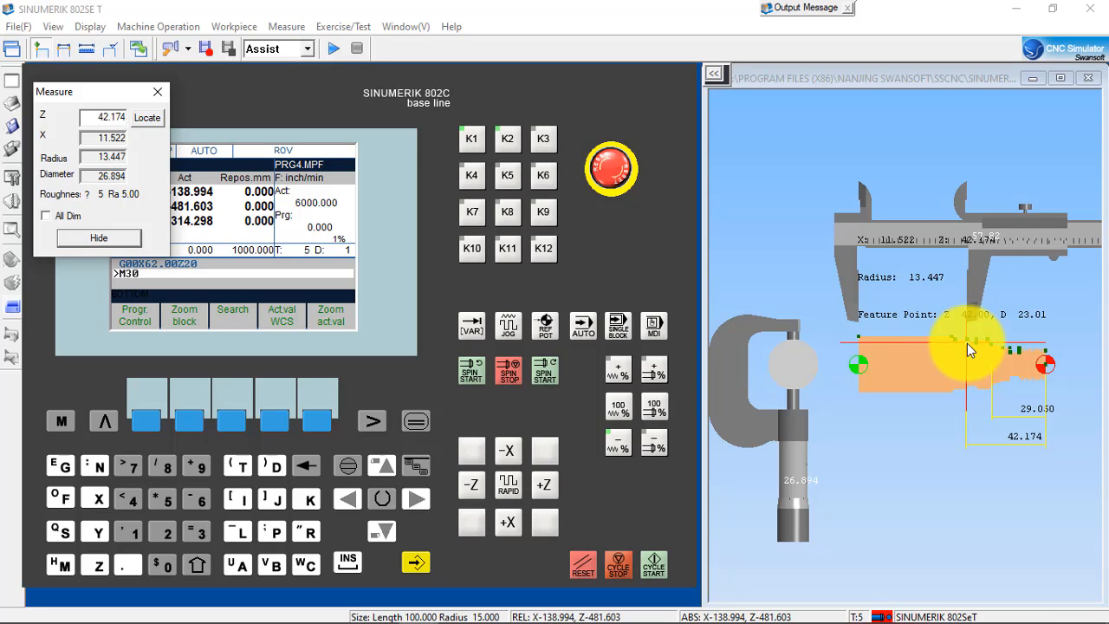
Step: Switch to the Word jobsheet and examine the Lcyc 95 part drawing's diameters, lengths and groove dimensions
mouse_move(144, 615)
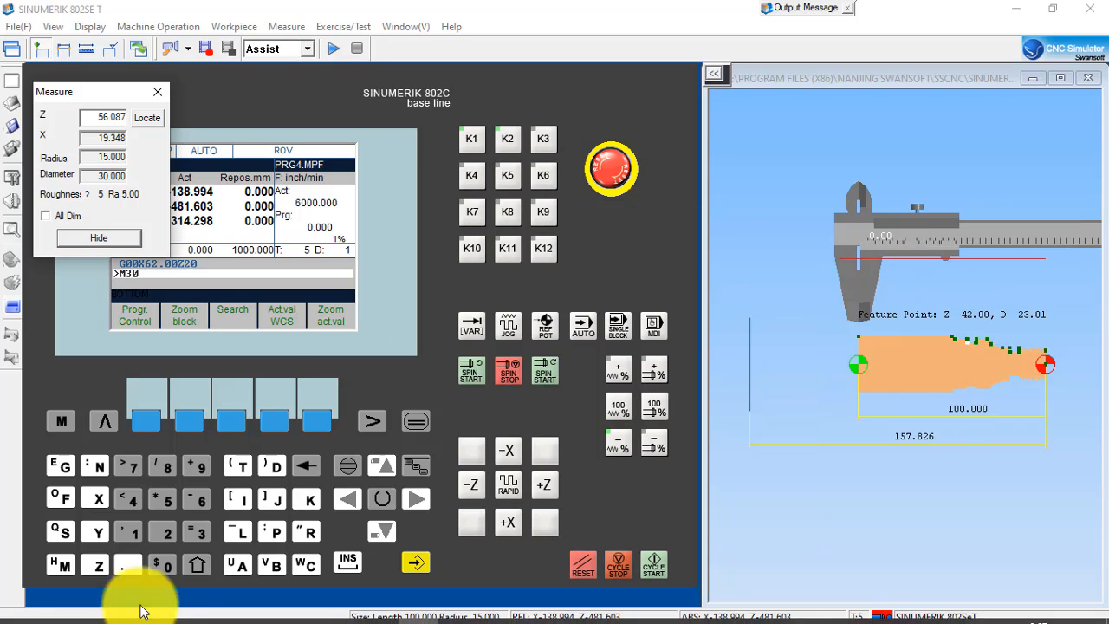
click(258, 608)
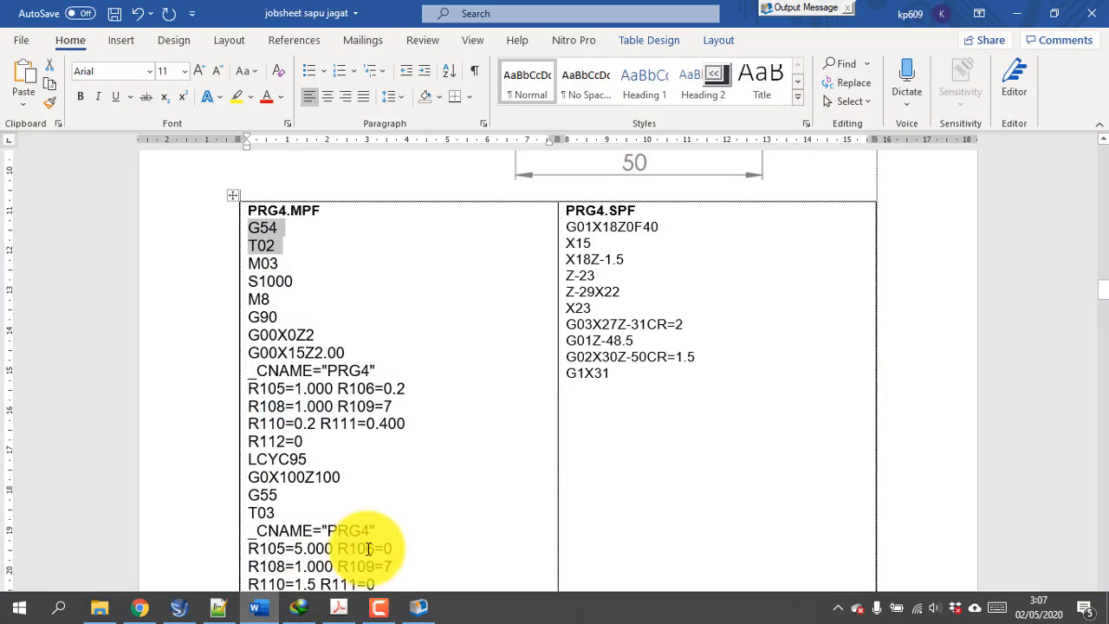
scroll(666, 344, up, 4)
scroll(665, 345, up, 3)
scroll(667, 346, down, 2)
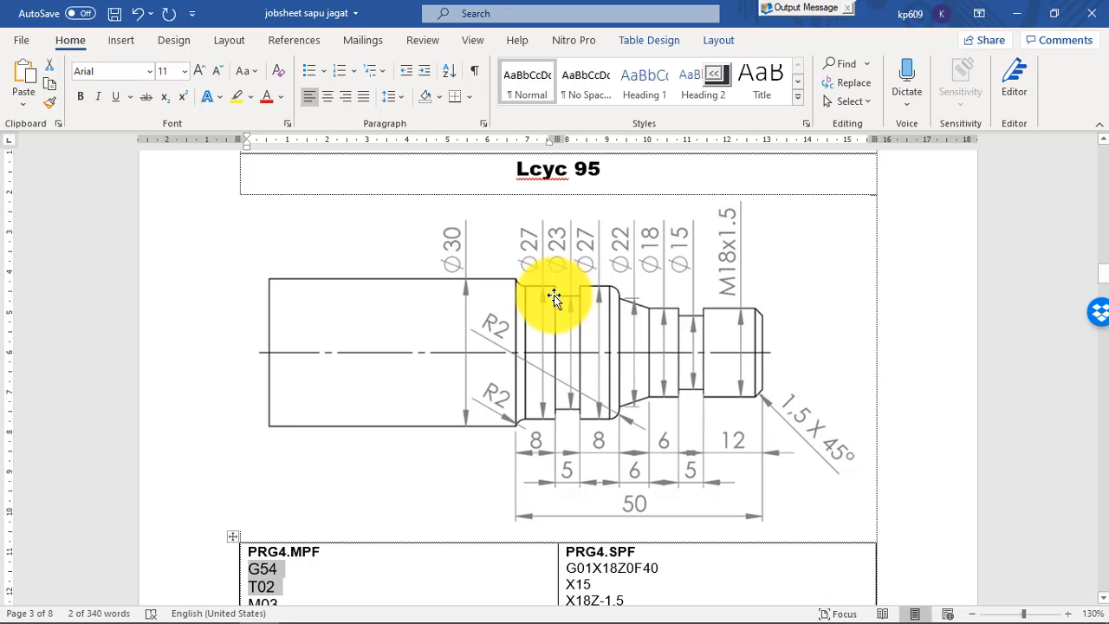
Step: Compare PRG4.MPF's LCYC93 blocks with the jobsheet's two grooving variants, R parameter descriptions, R105 method table and groove diagram
mouse_move(281, 598)
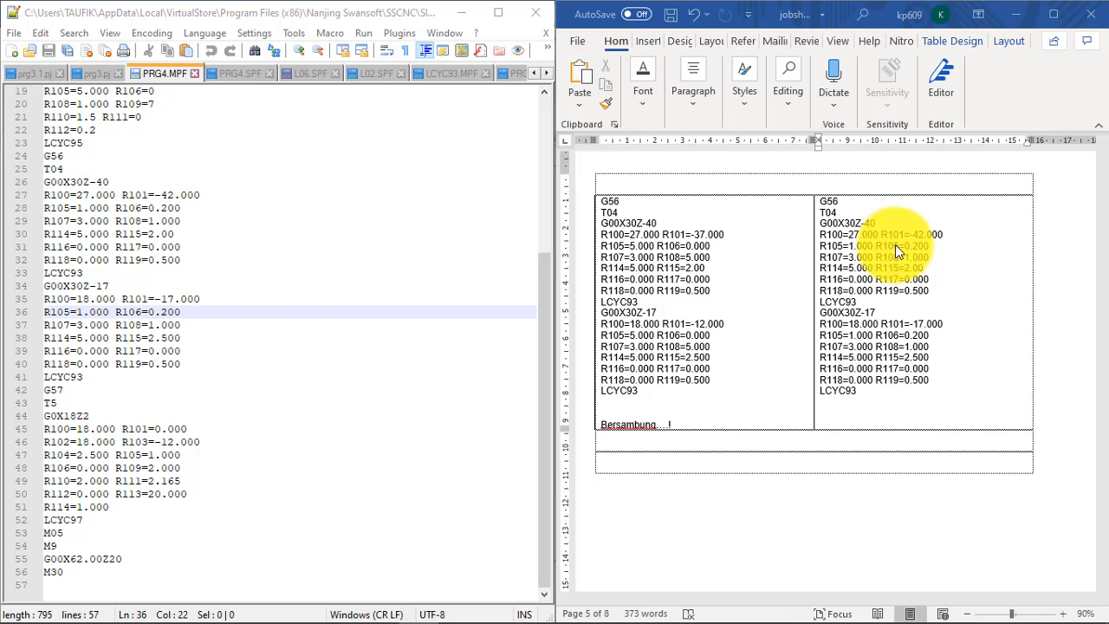
scroll(918, 264, up, 10)
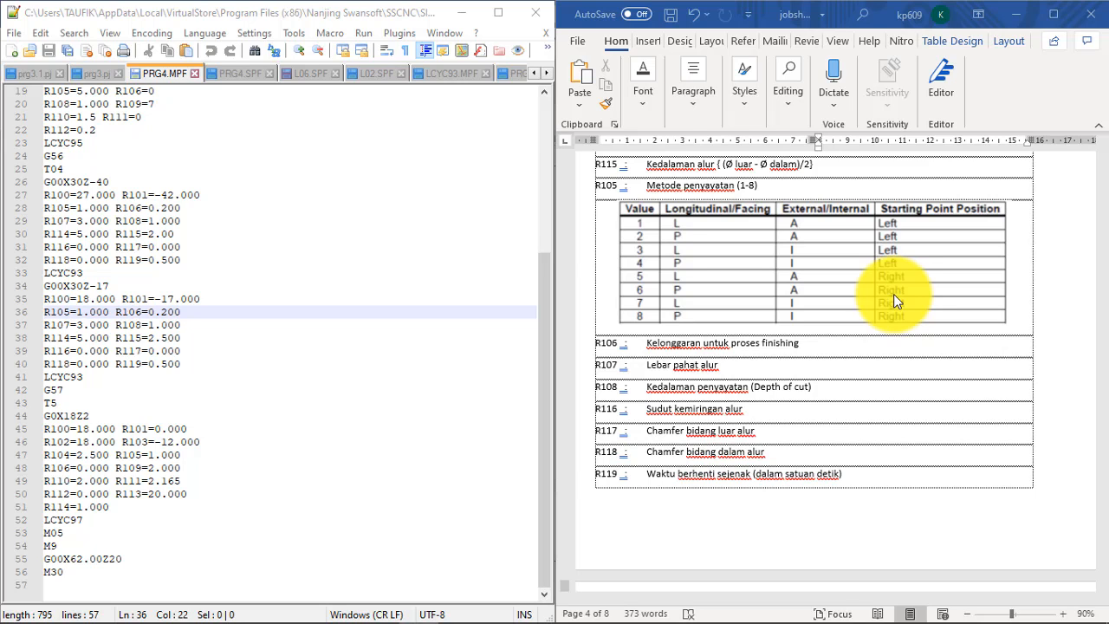
scroll(893, 293, down, 5)
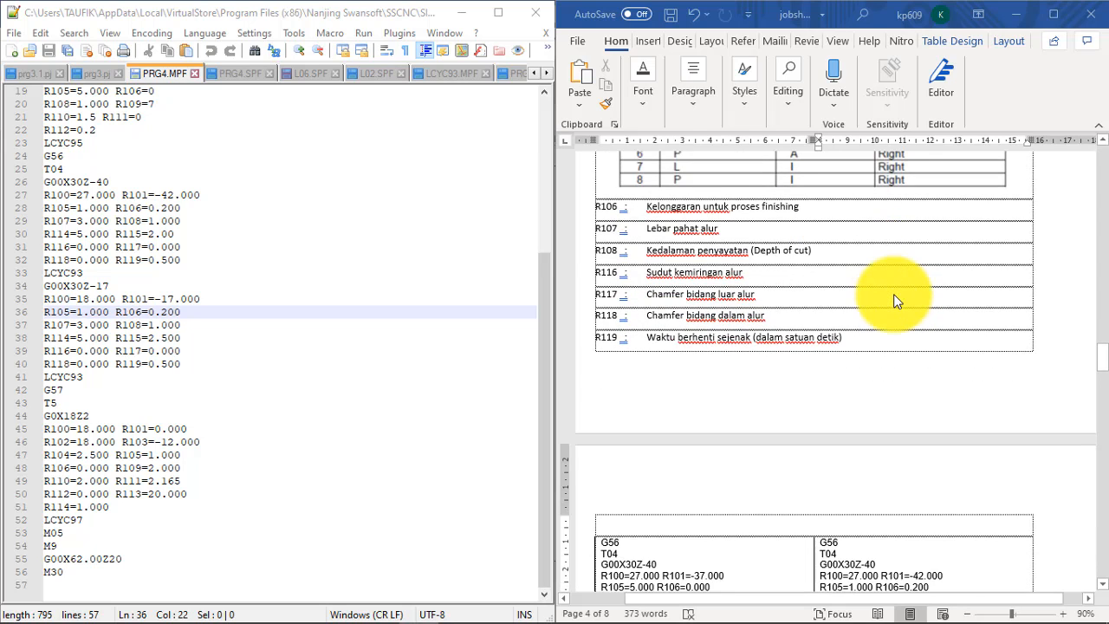
scroll(895, 286, up, 5)
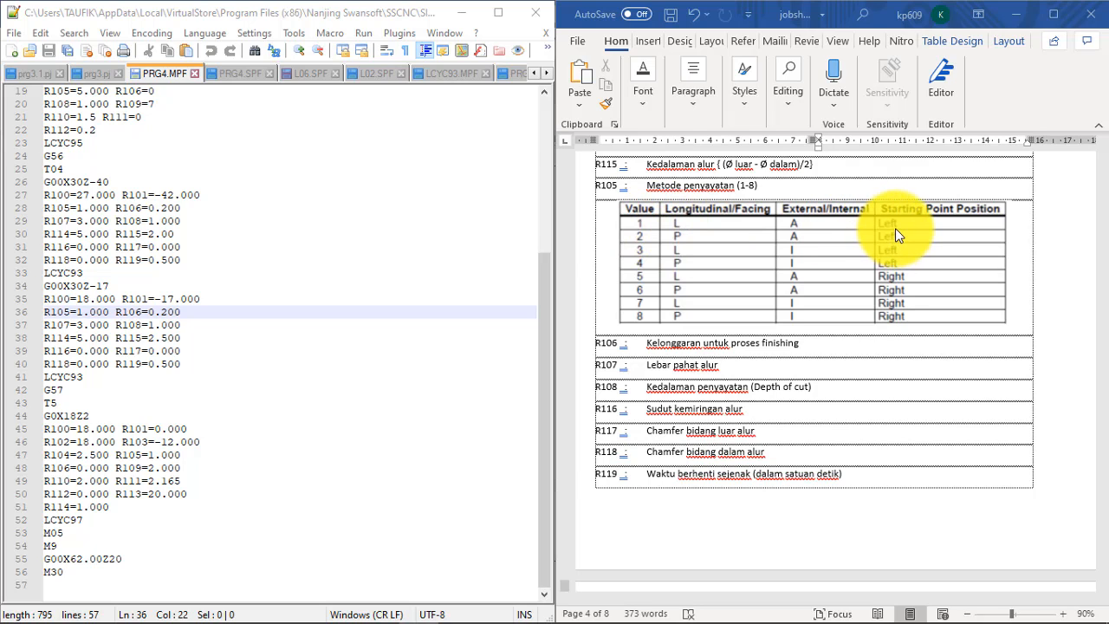
scroll(895, 230, down, 3)
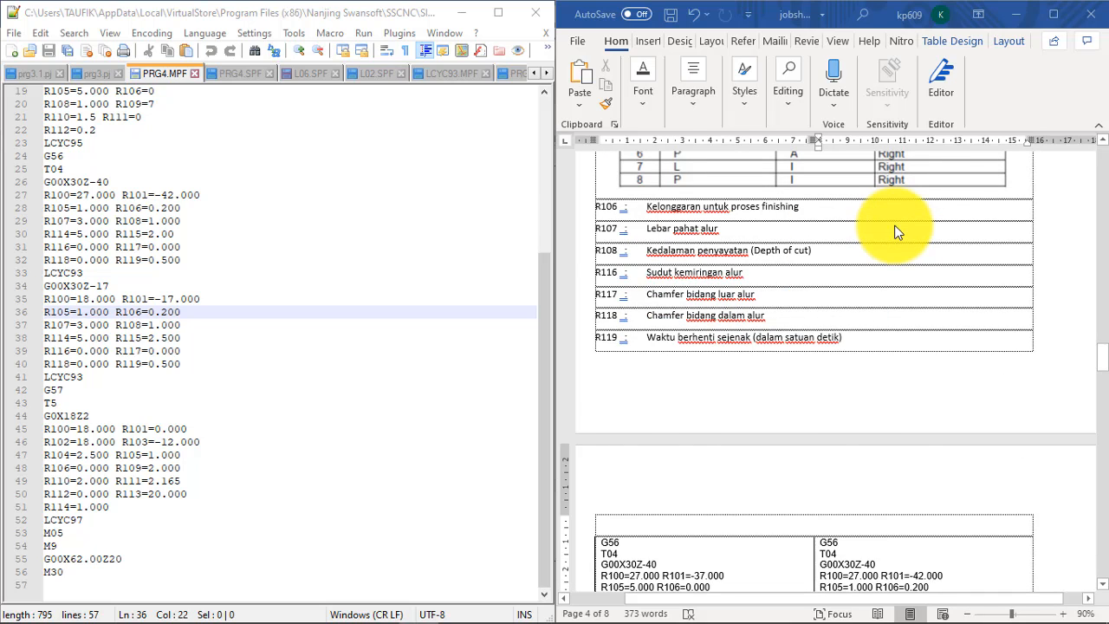
scroll(896, 231, down, 6)
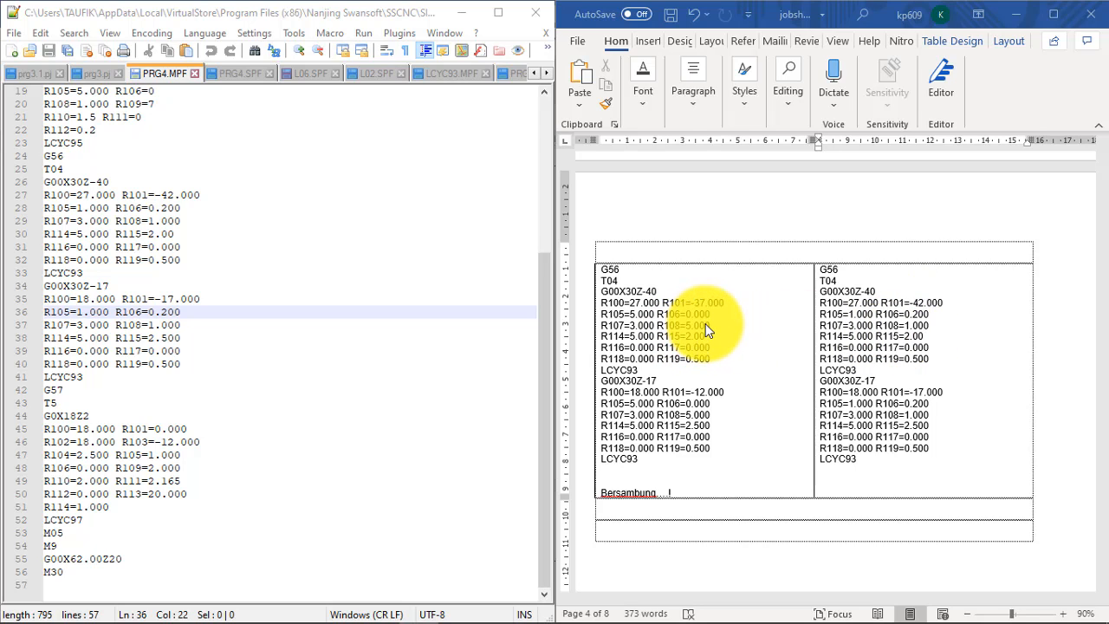
scroll(953, 340, up, 3)
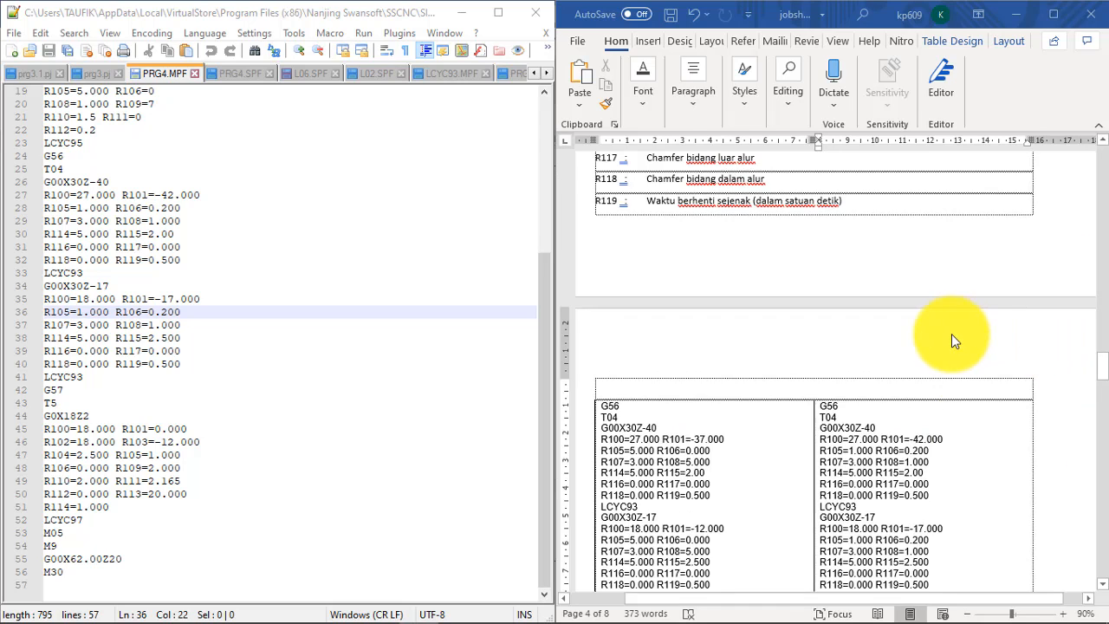
scroll(947, 332, up, 15)
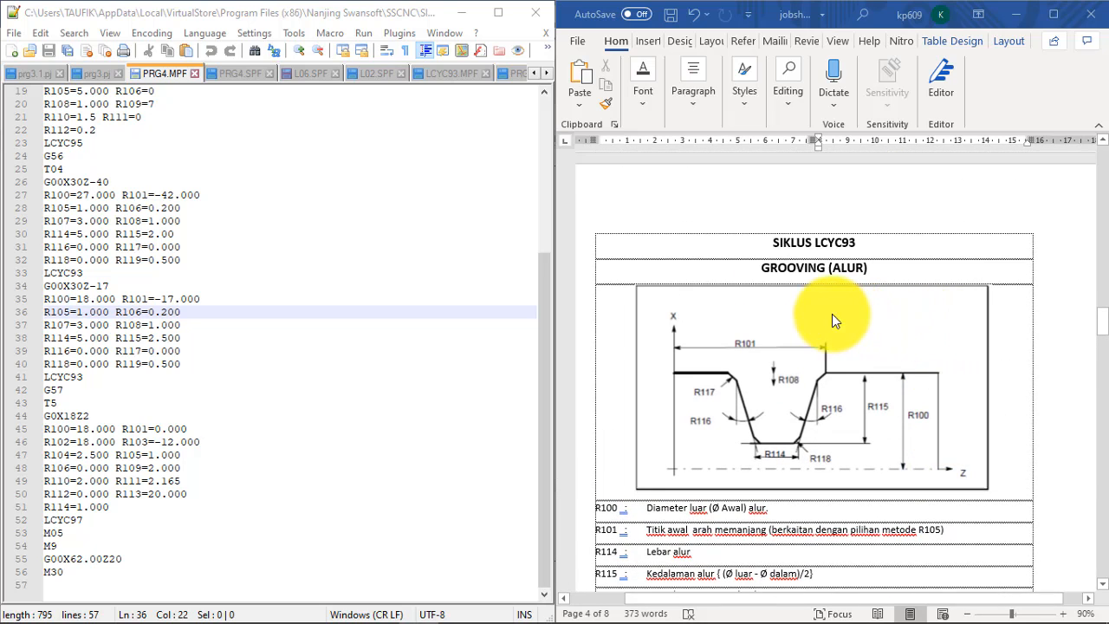
Step: Review the LCYC93 groove diagram together with its R parameter descriptions in the jobsheet
scroll(806, 329, down, 1)
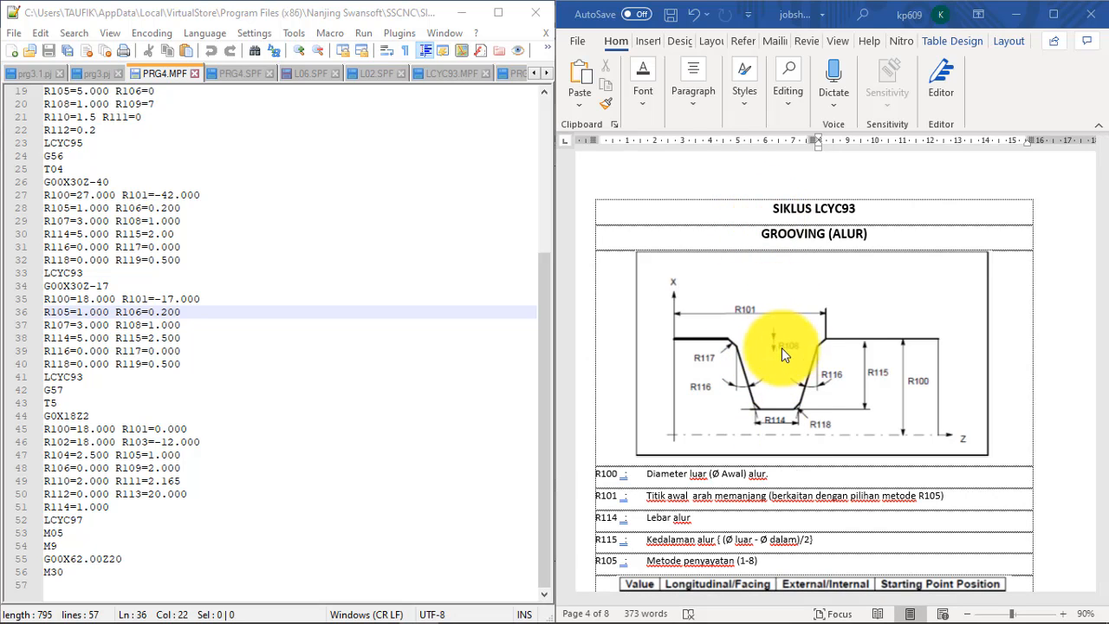
scroll(753, 368, down, 15)
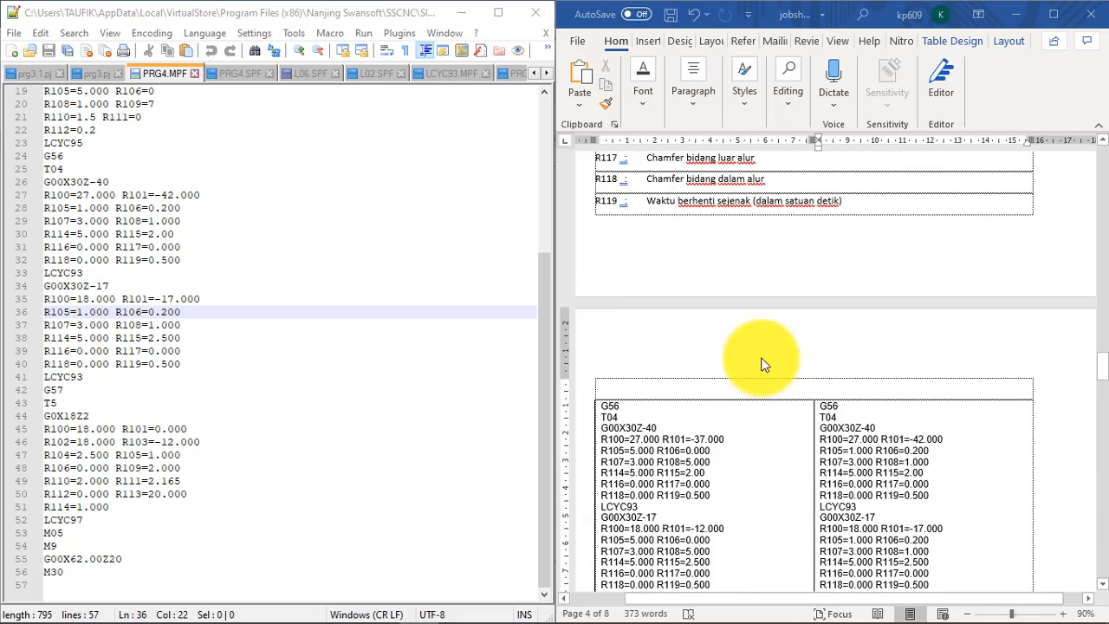
scroll(754, 362, down, 3)
scroll(757, 329, up, 4)
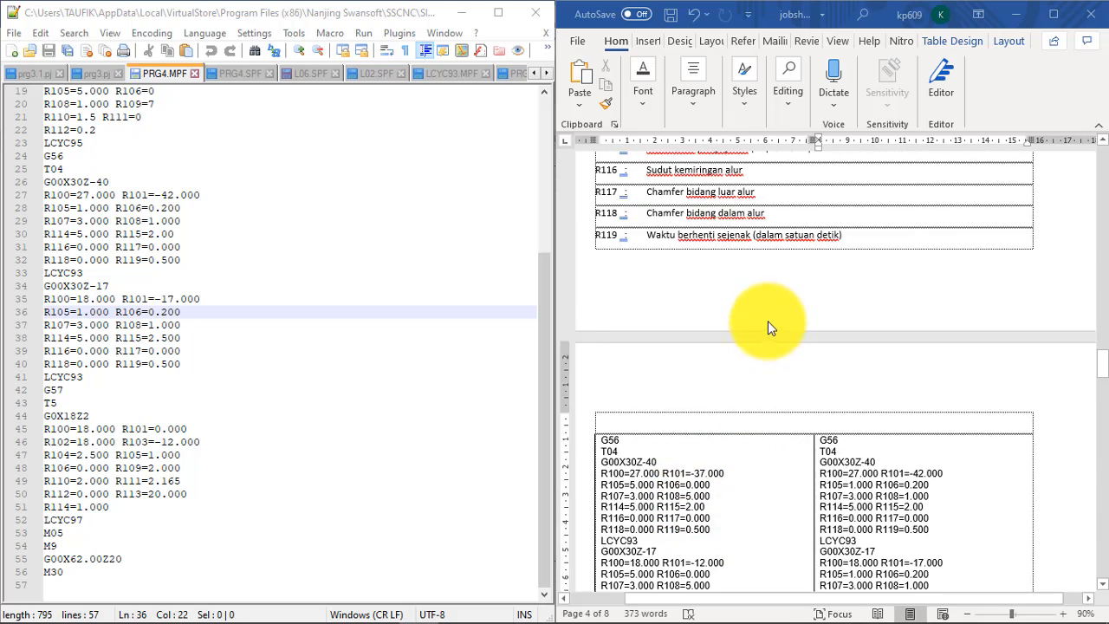
scroll(768, 328, up, 8)
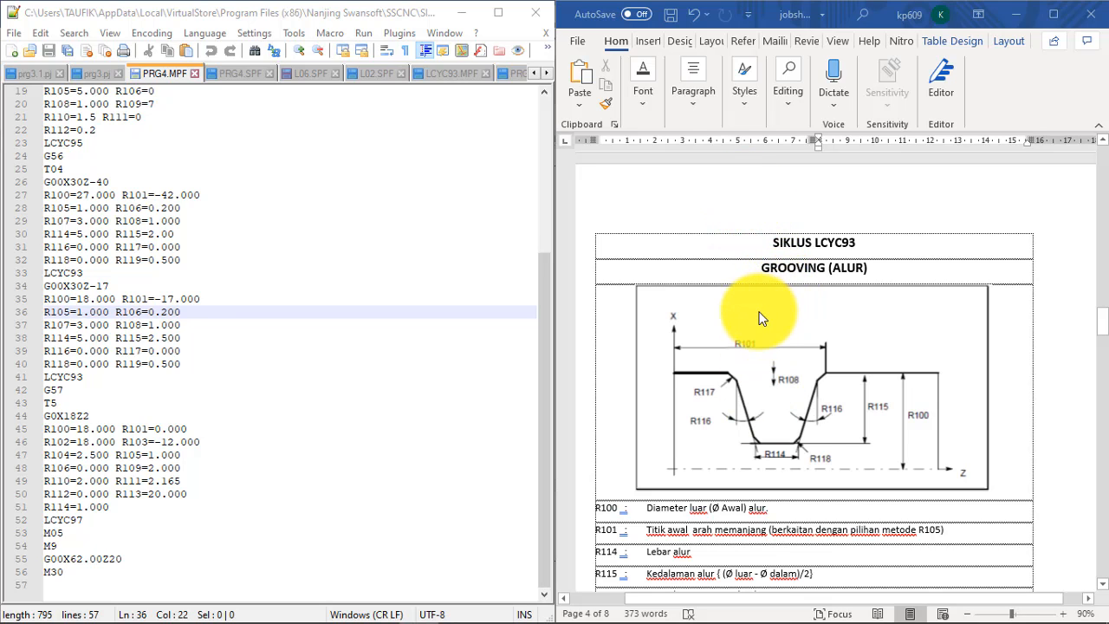
scroll(755, 317, down, 3)
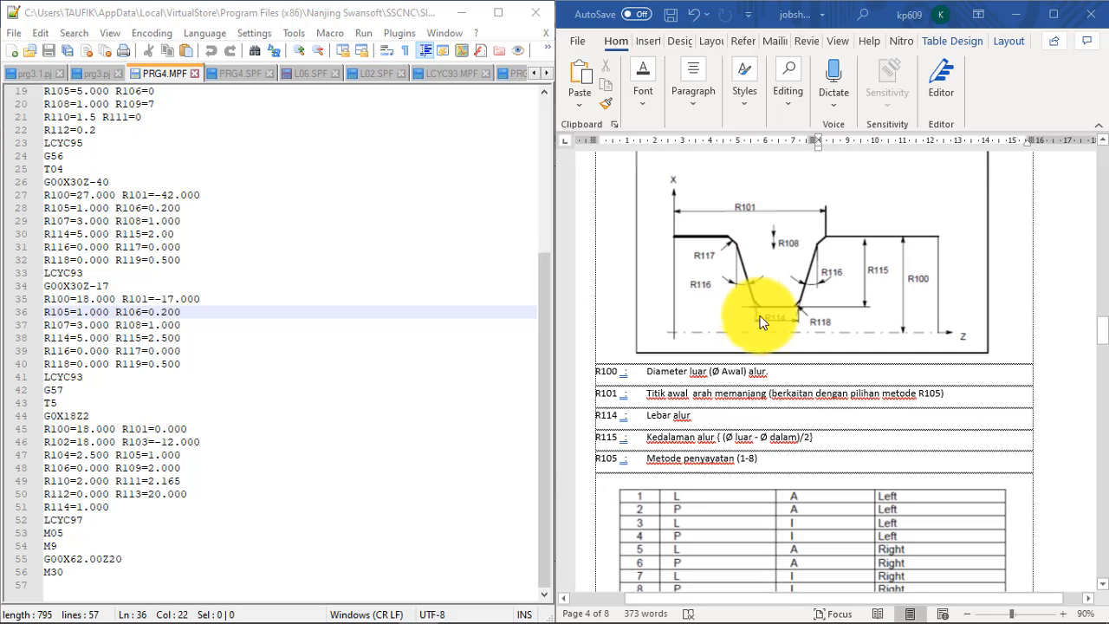
scroll(786, 260, up, 2)
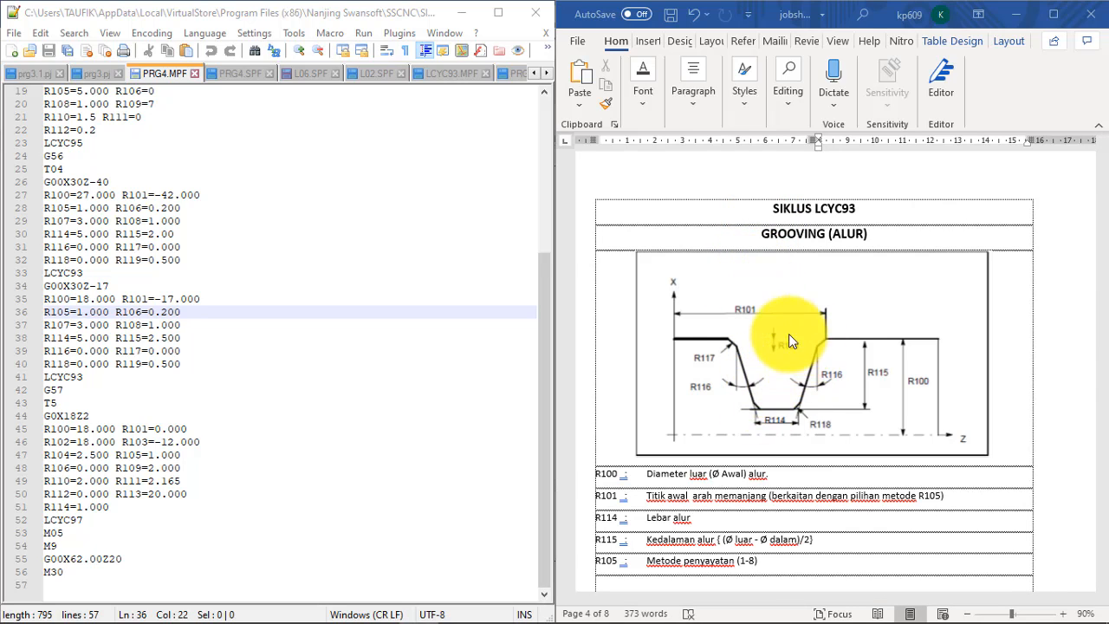
Step: Check the R105 values of the jobsheet's two LCYC93 grooving variants against the cutting method table
scroll(804, 355, down, 10)
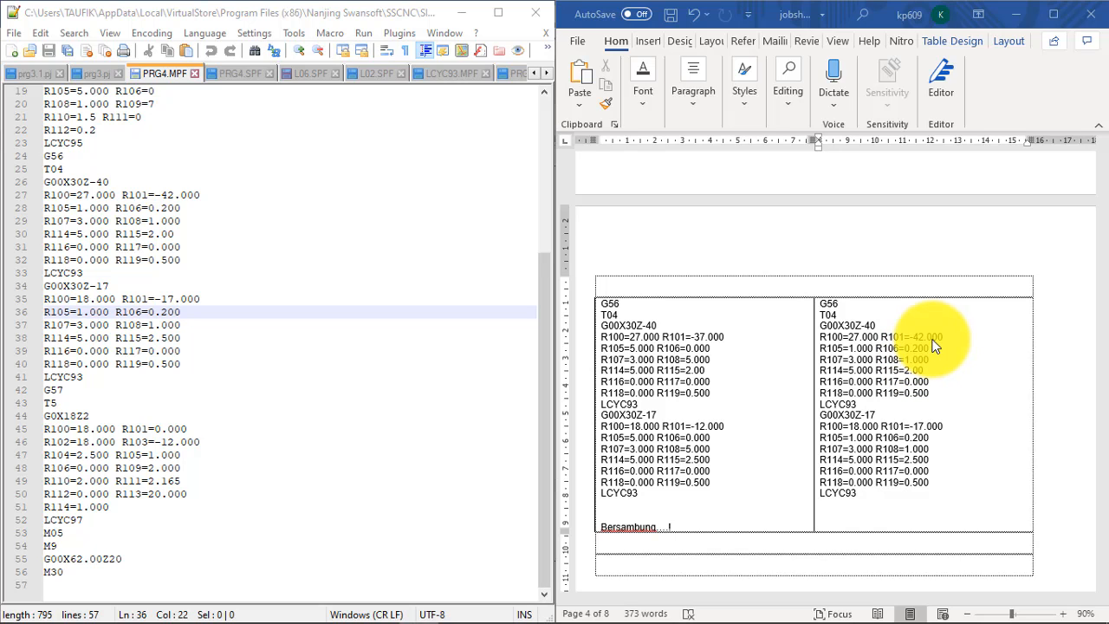
scroll(935, 359, up, 1)
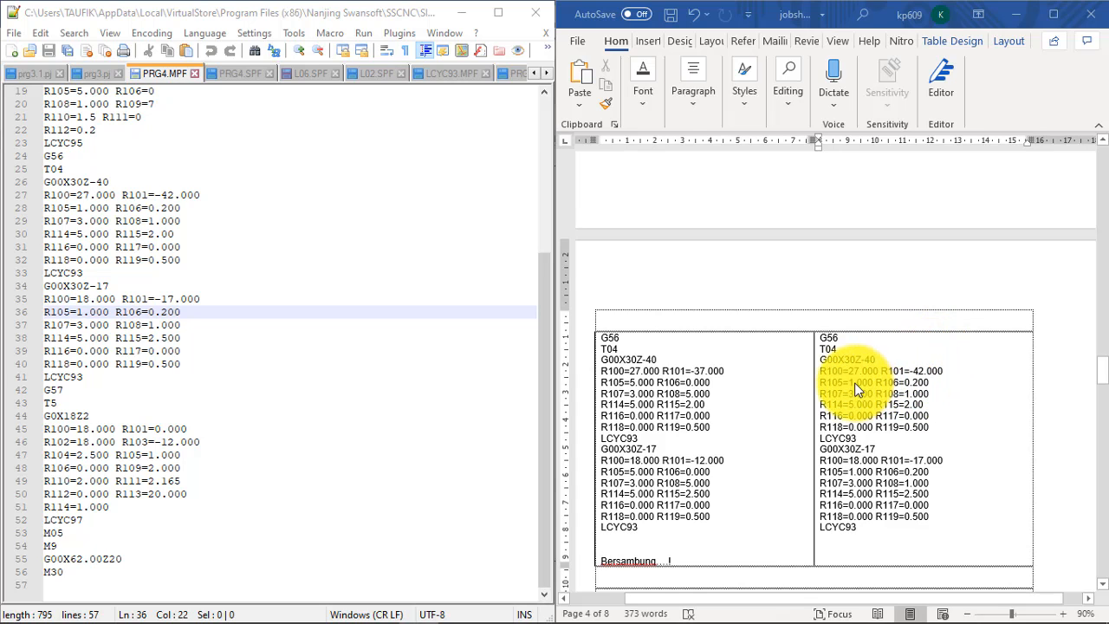
scroll(848, 385, up, 5)
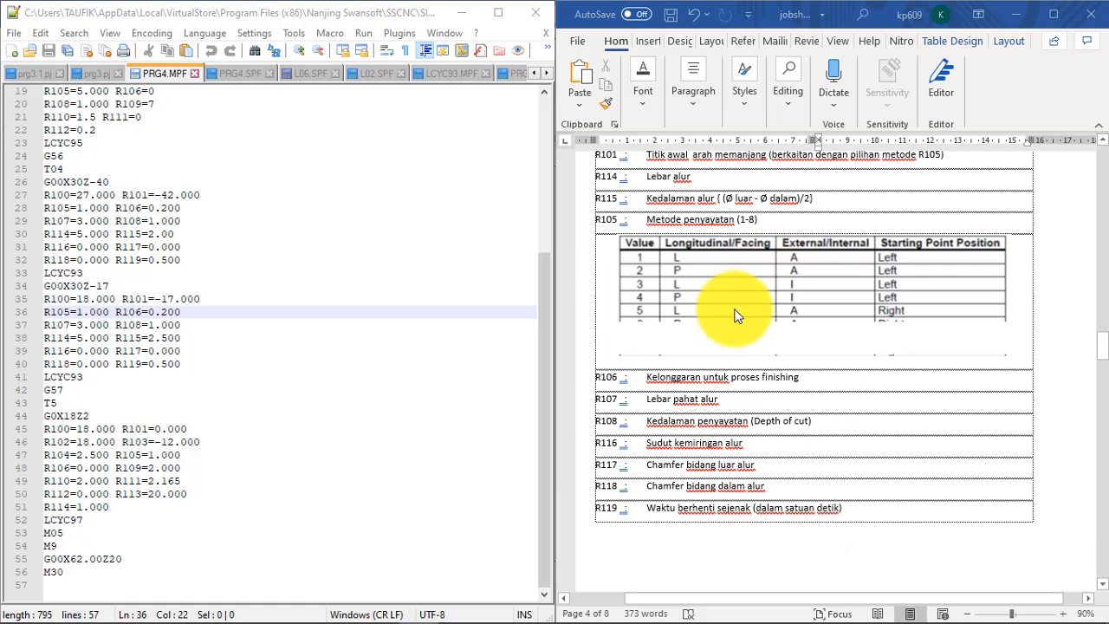
scroll(779, 310, down, 1)
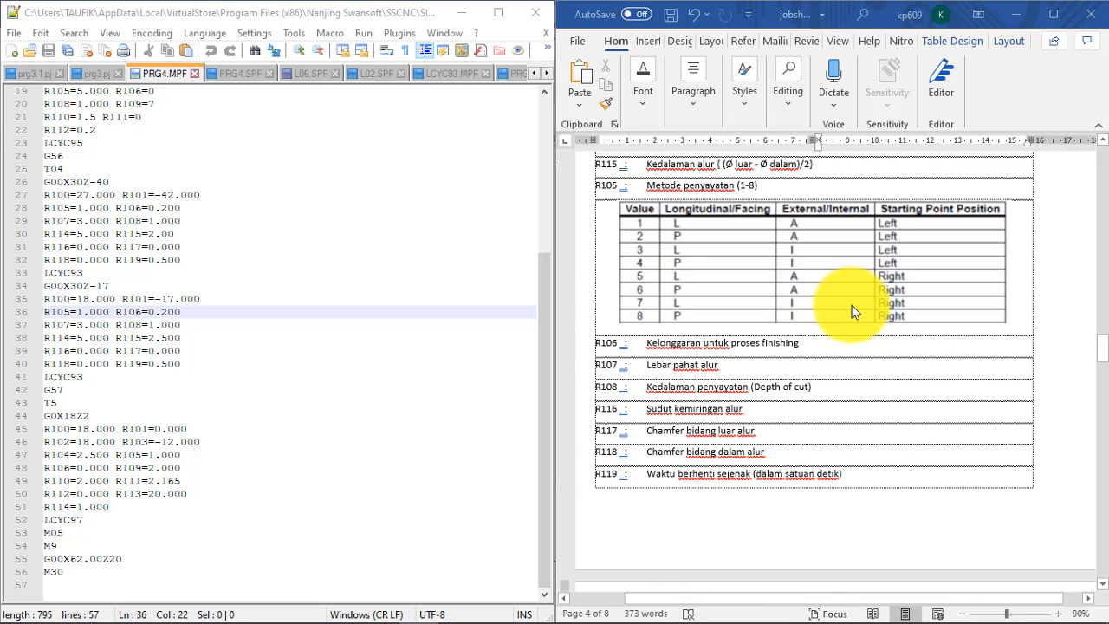
scroll(851, 308, down, 2)
scroll(853, 315, up, 2)
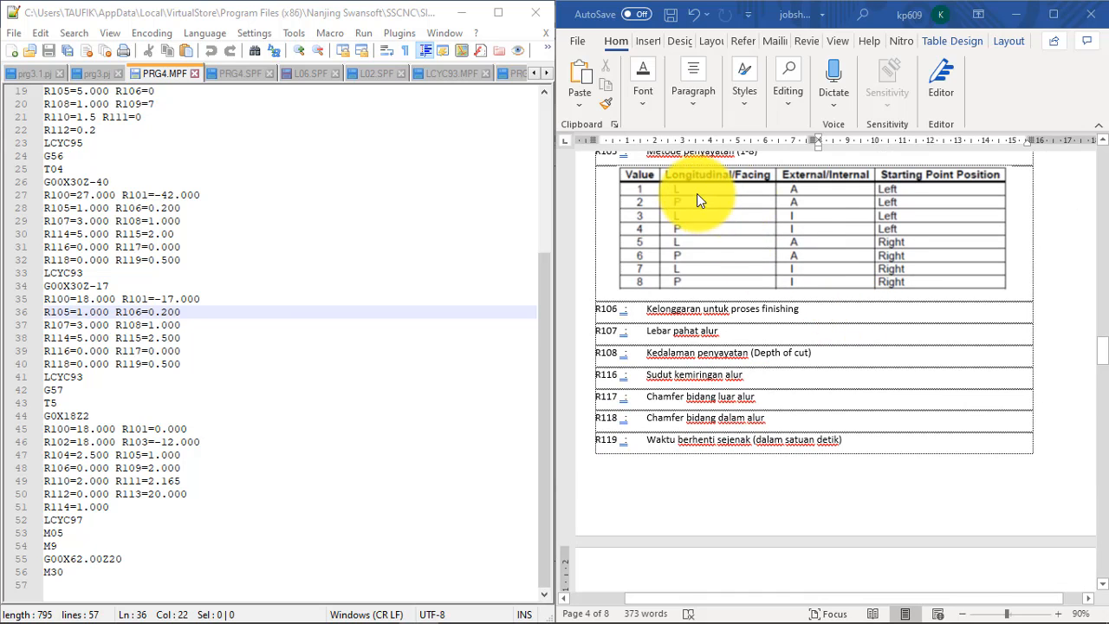
Step: Compare the groove positions and diameters on the Lcyc 95 part drawing with the jobsheet's two grooving variants
drag(1105, 358, 1089, 272)
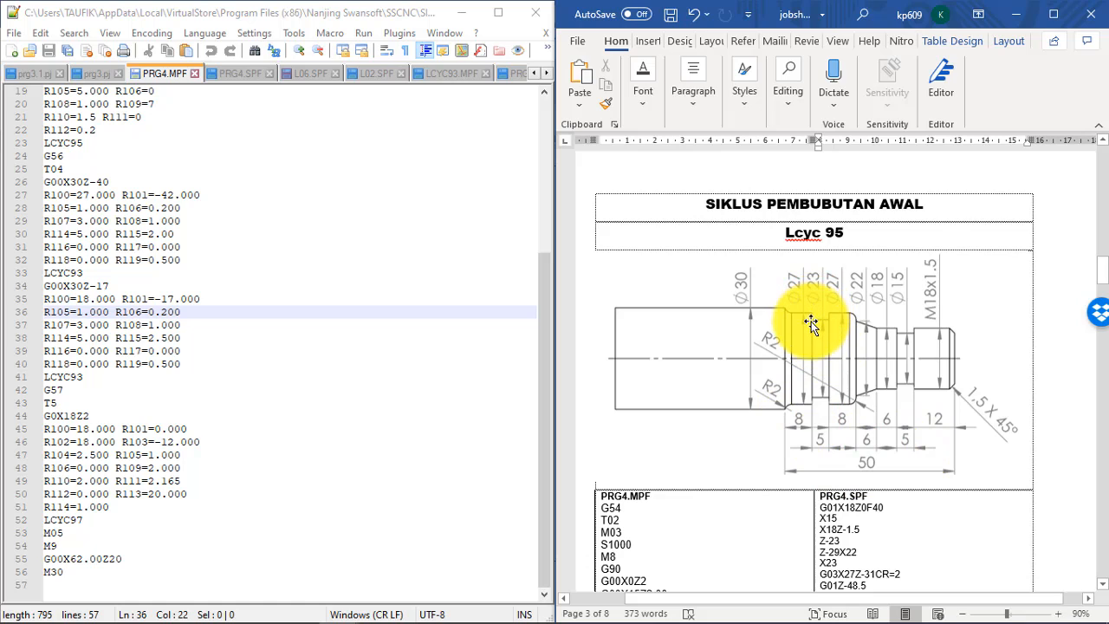
drag(1098, 272, 1091, 368)
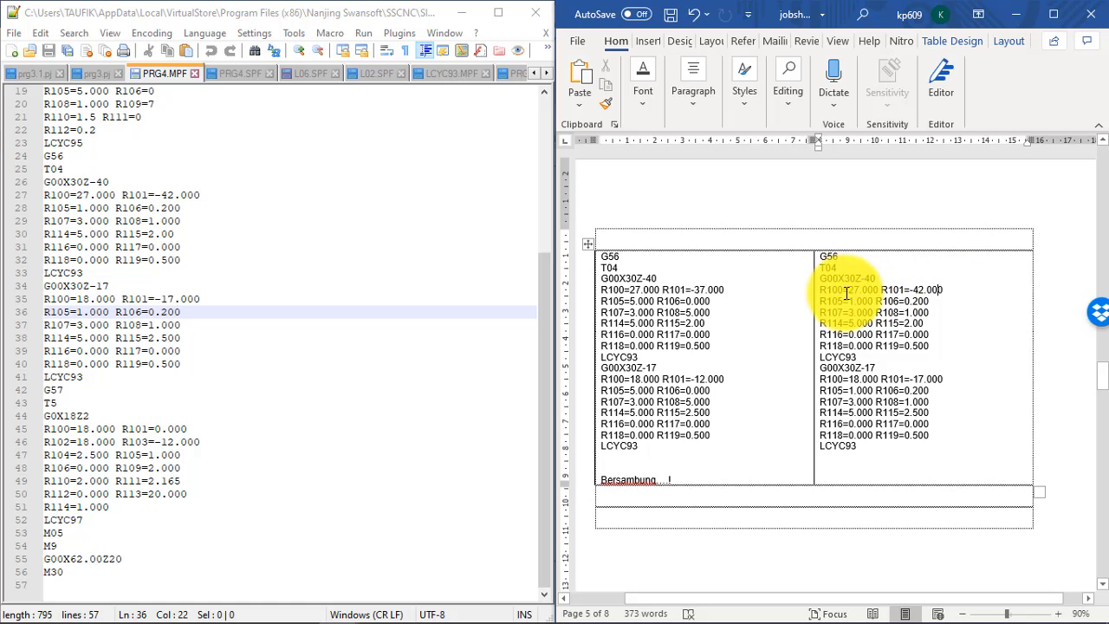
mouse_move(1097, 358)
mouse_down()
mouse_move(1089, 371)
mouse_move(1086, 251)
mouse_move(1089, 267)
mouse_up()
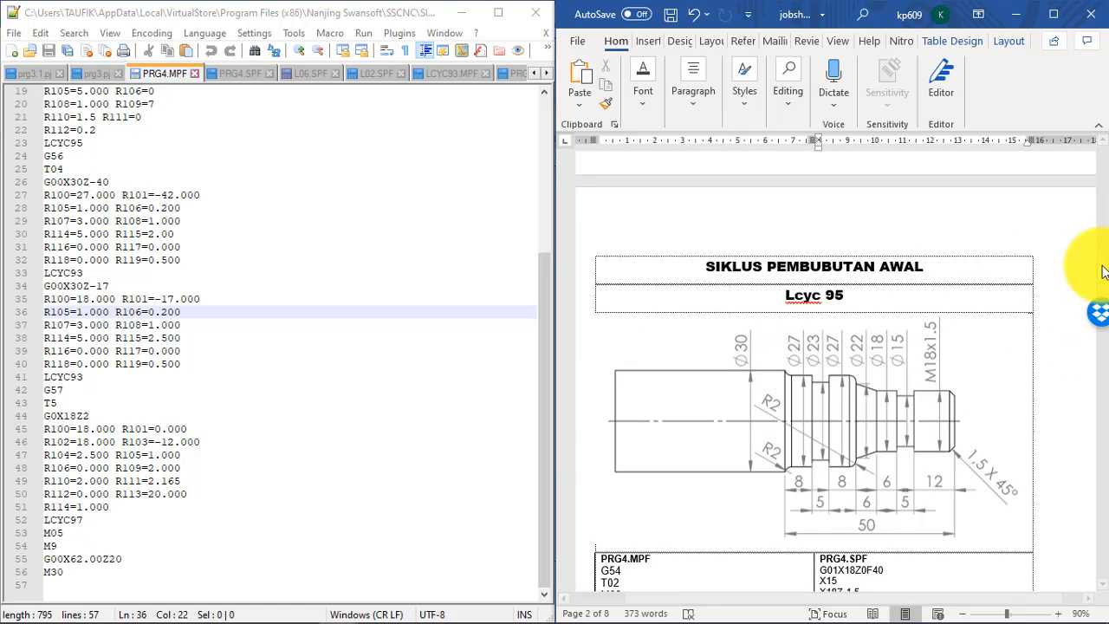
drag(1097, 270, 1094, 378)
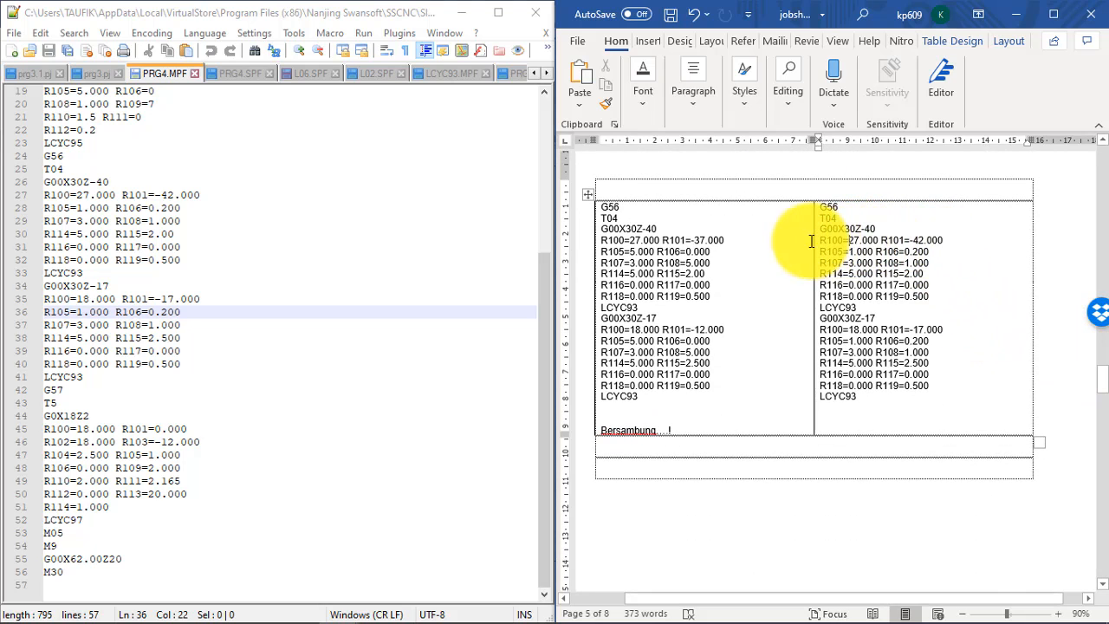
Step: Check the R100, R101 and R114 values of the R105=1.000 grooving variant against the LCYC93 groove diagram and parameter descriptions
drag(817, 240, 957, 242)
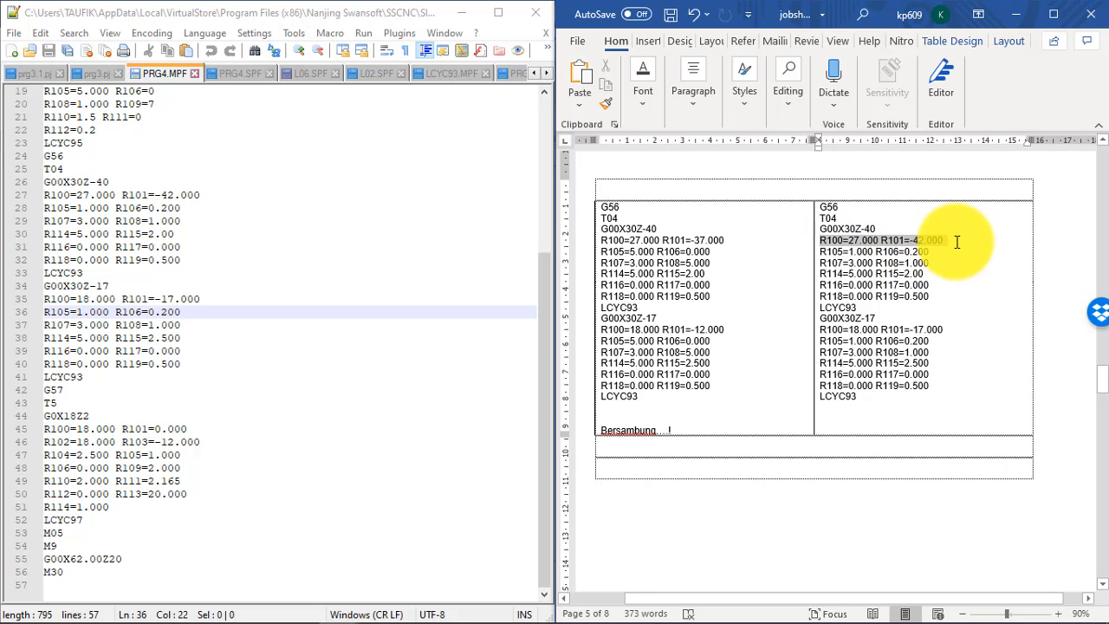
click(954, 241)
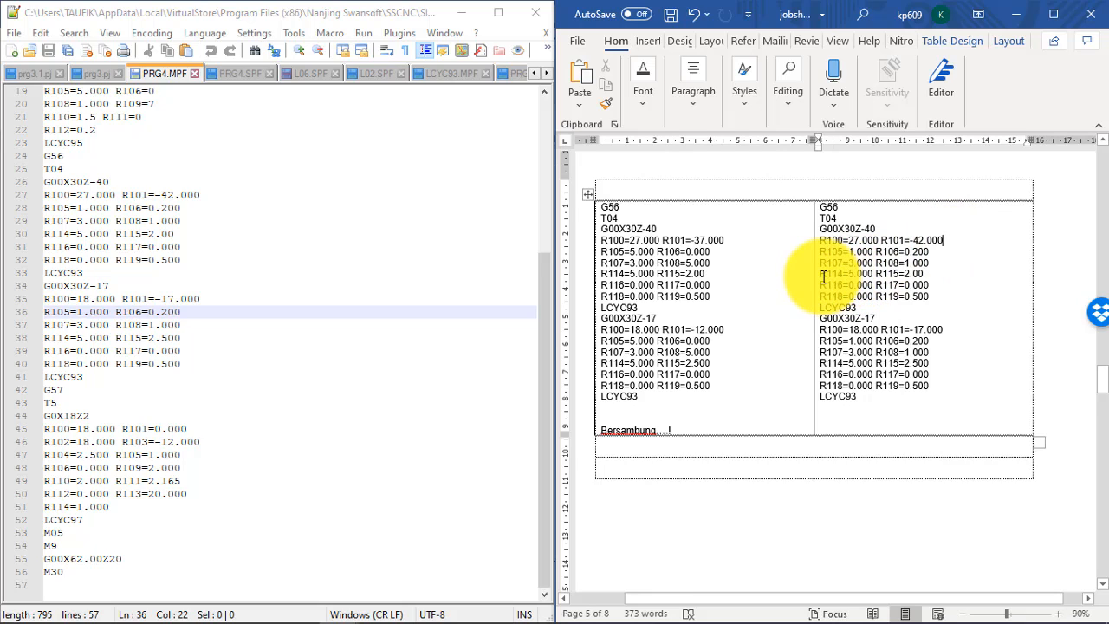
double_click(860, 274)
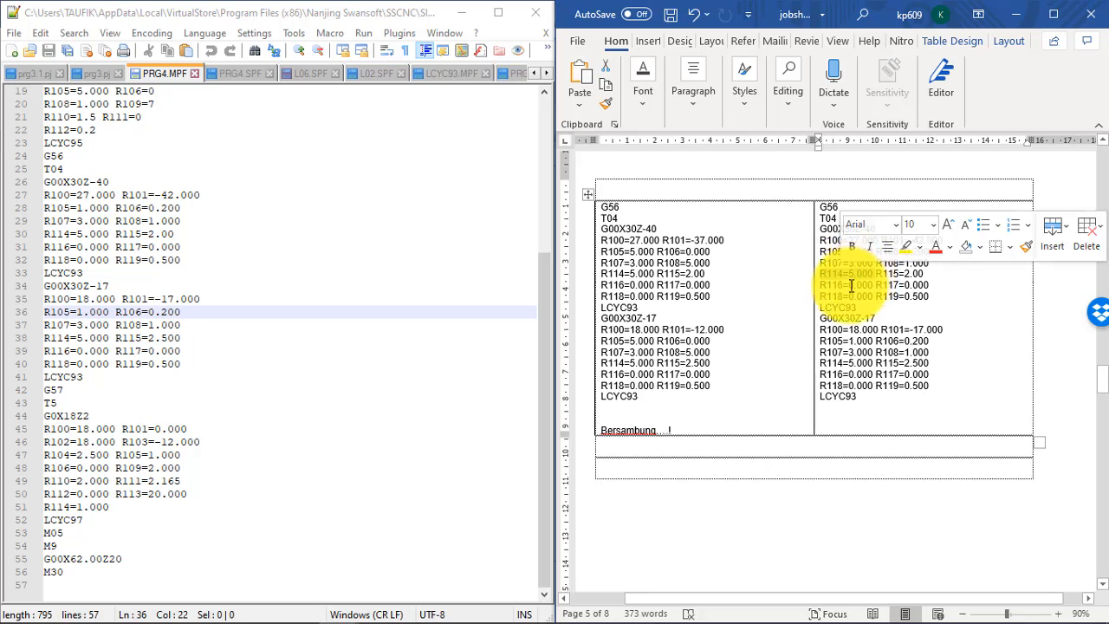
scroll(849, 287, up, 5)
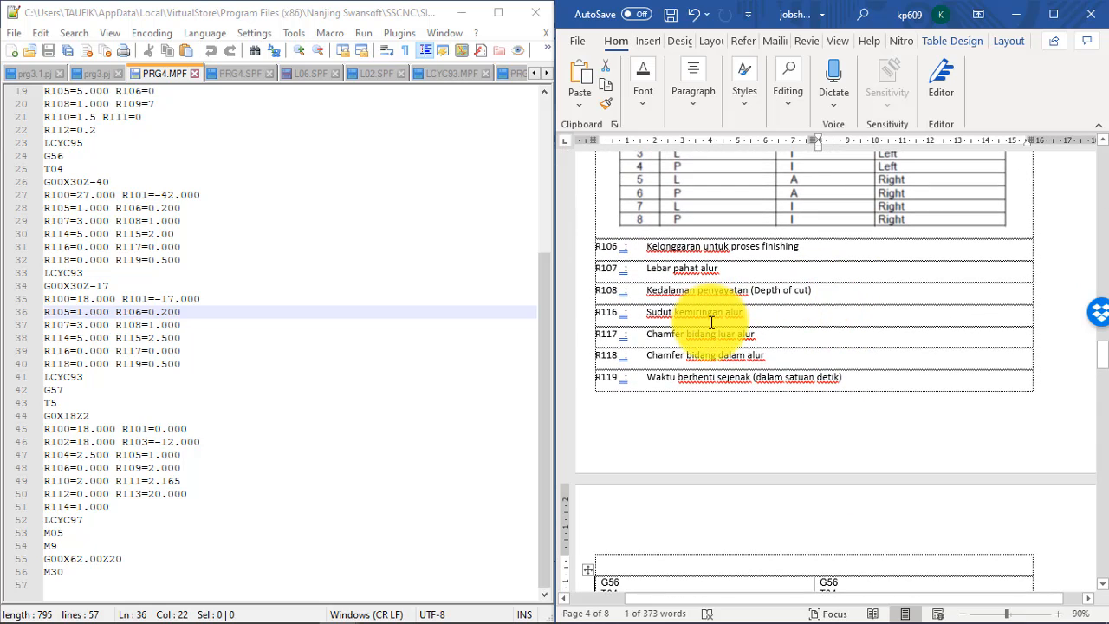
scroll(709, 312, up, 5)
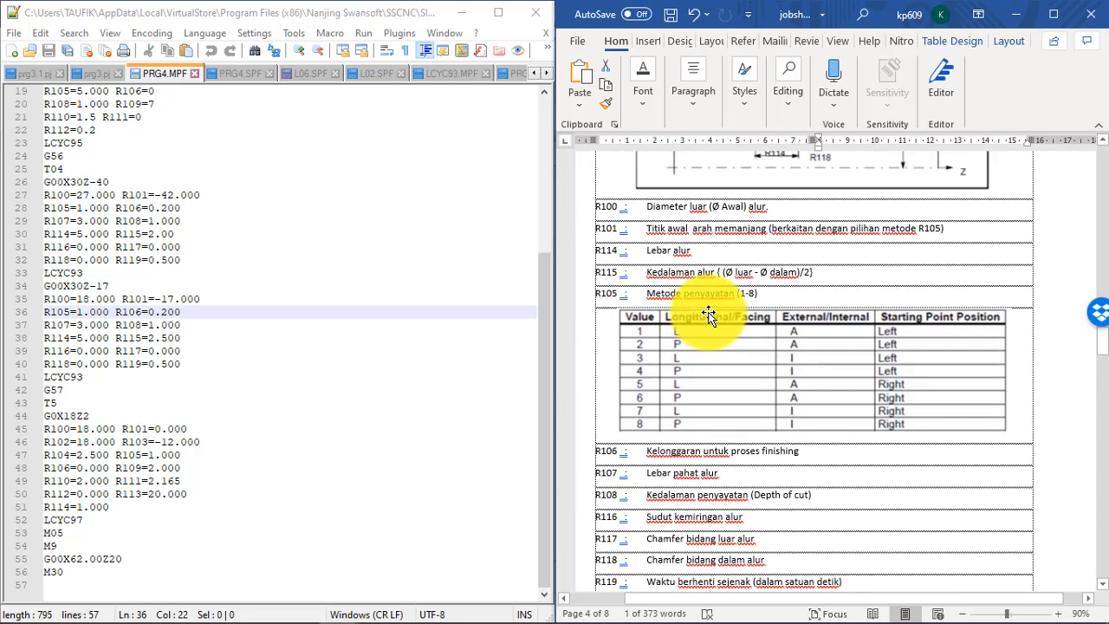
click(693, 252)
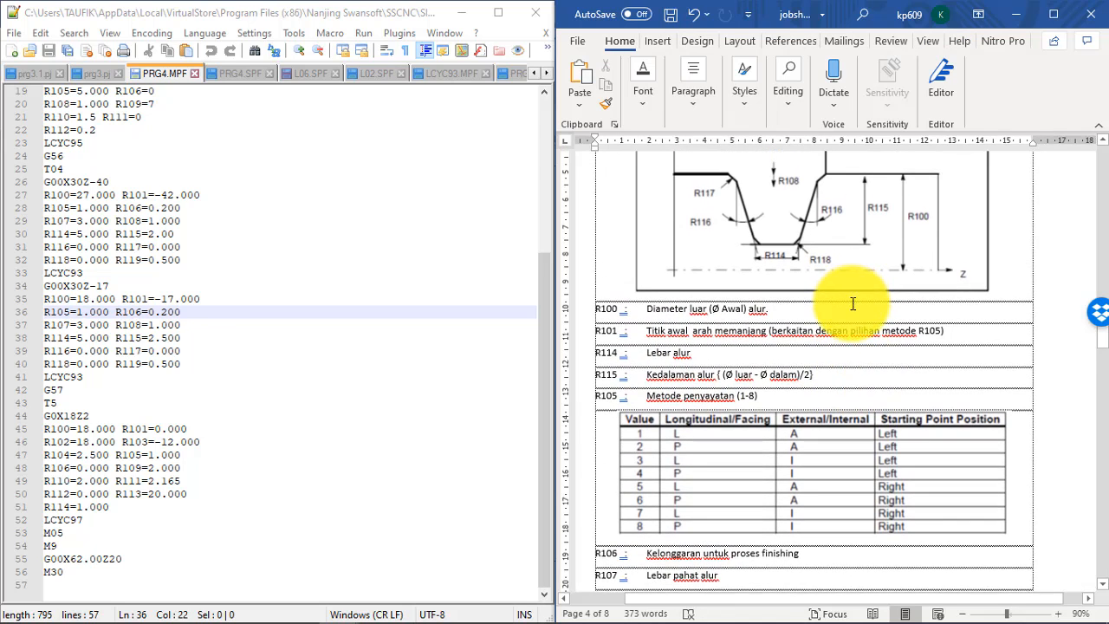
scroll(850, 302, up, 1)
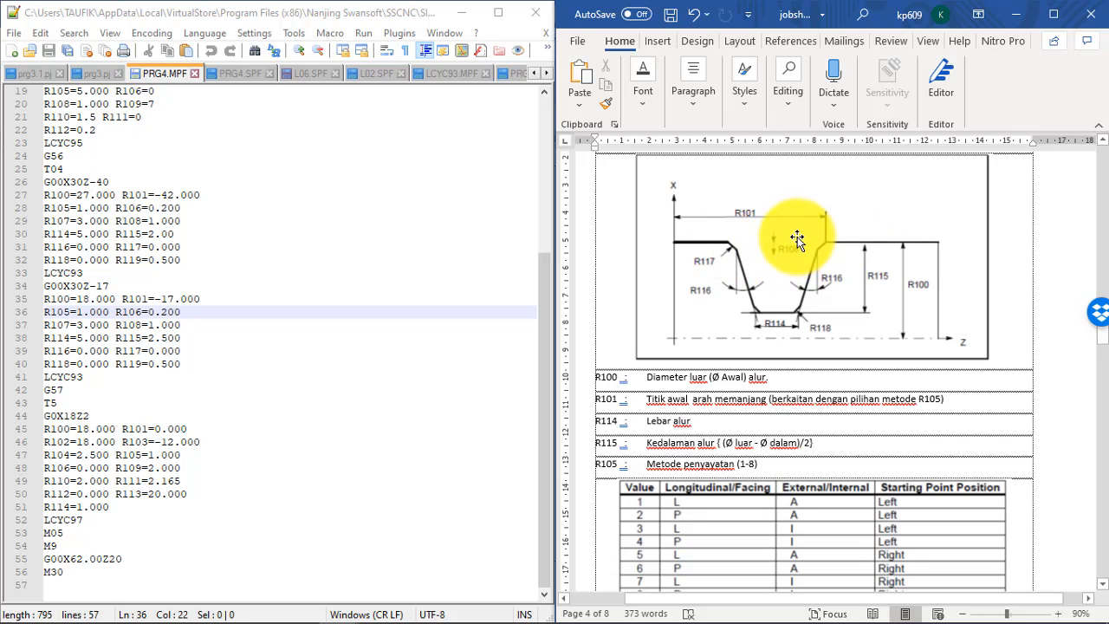
Step: Overwrite the R105=5.000 grooving variant with a copy of the R105=1.000 variant, and delete the copied original from its column
scroll(870, 296, down, 10)
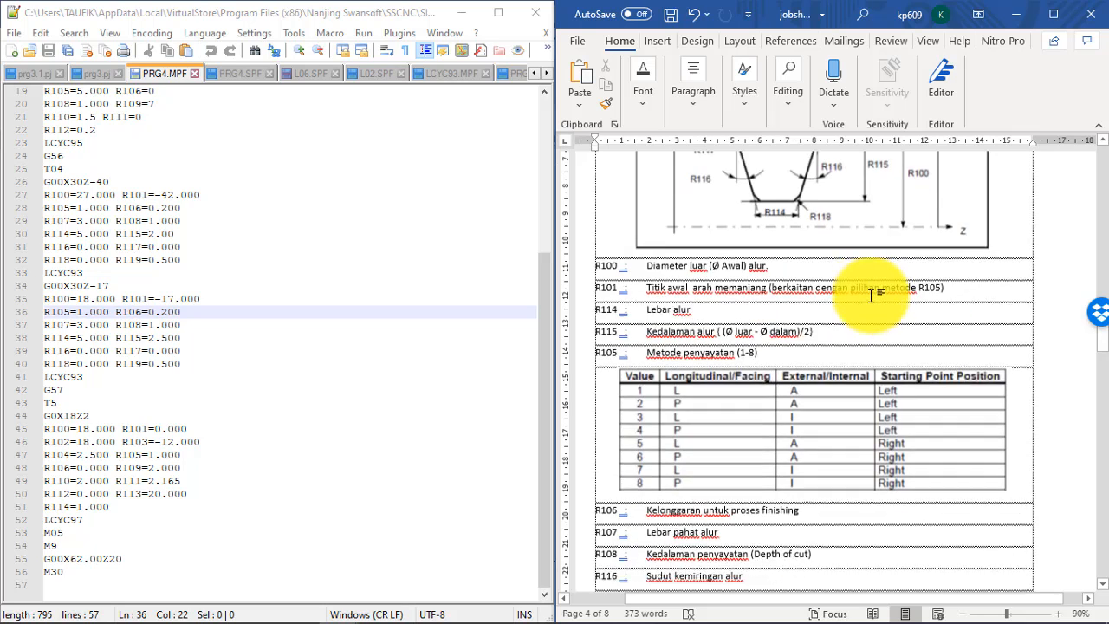
scroll(888, 372, down, 5)
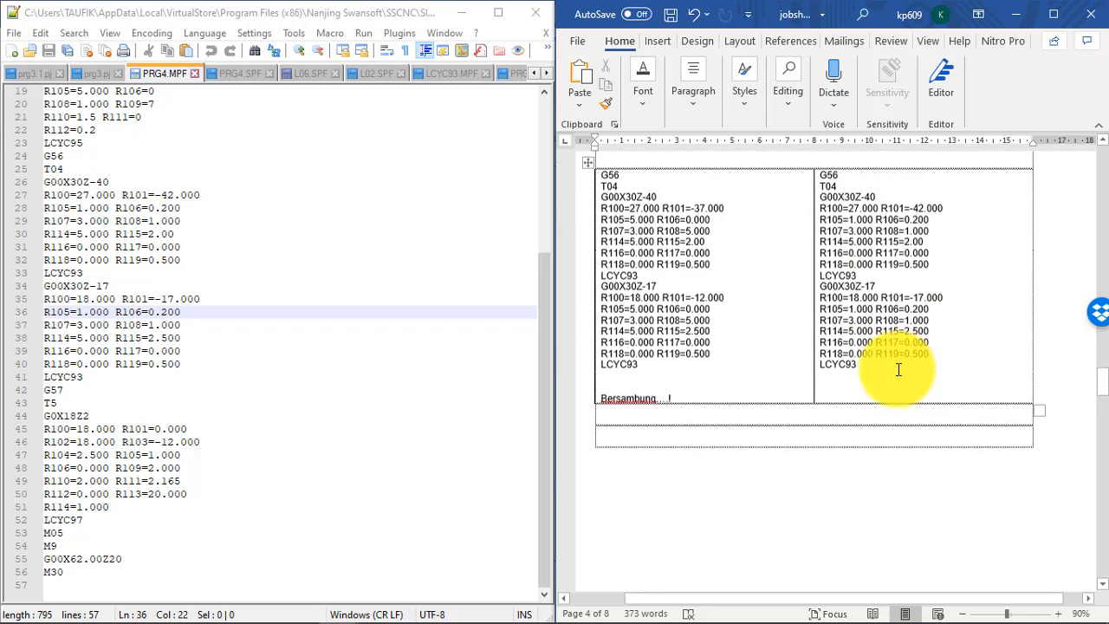
scroll(832, 329, up, 2)
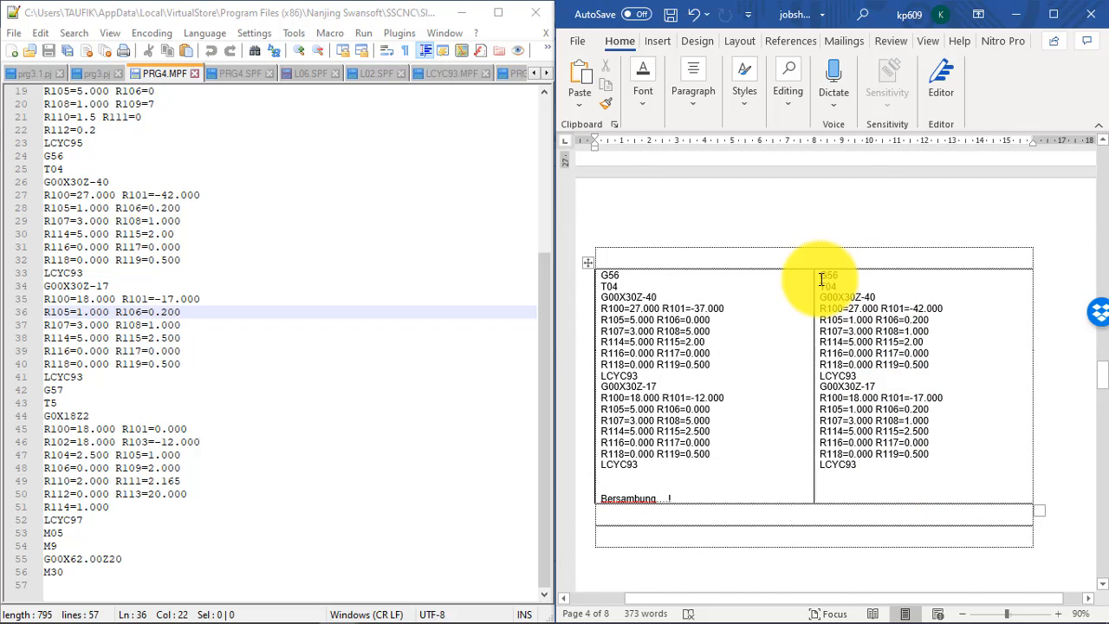
drag(821, 275, 963, 468)
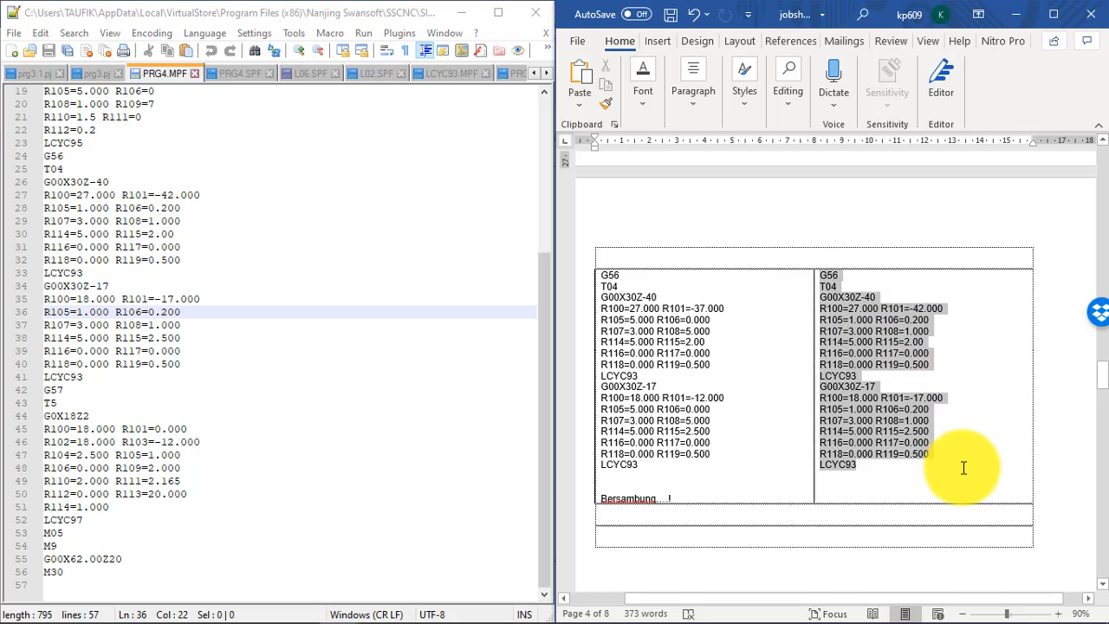
click(864, 467)
drag(864, 465, 819, 277)
key(ctrl+c)
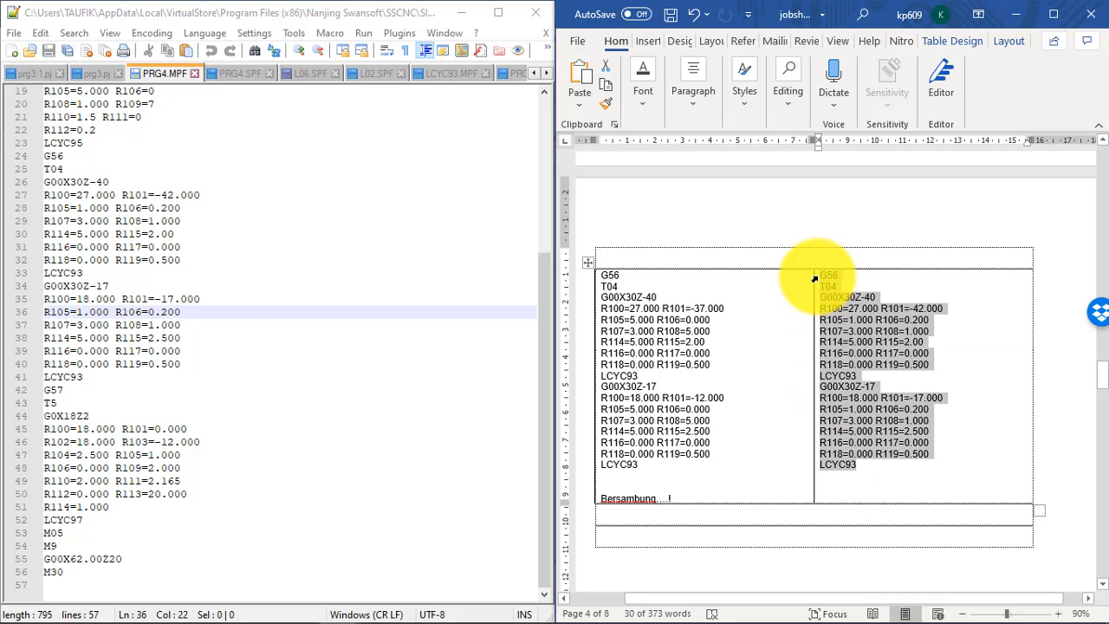
drag(641, 465, 610, 279)
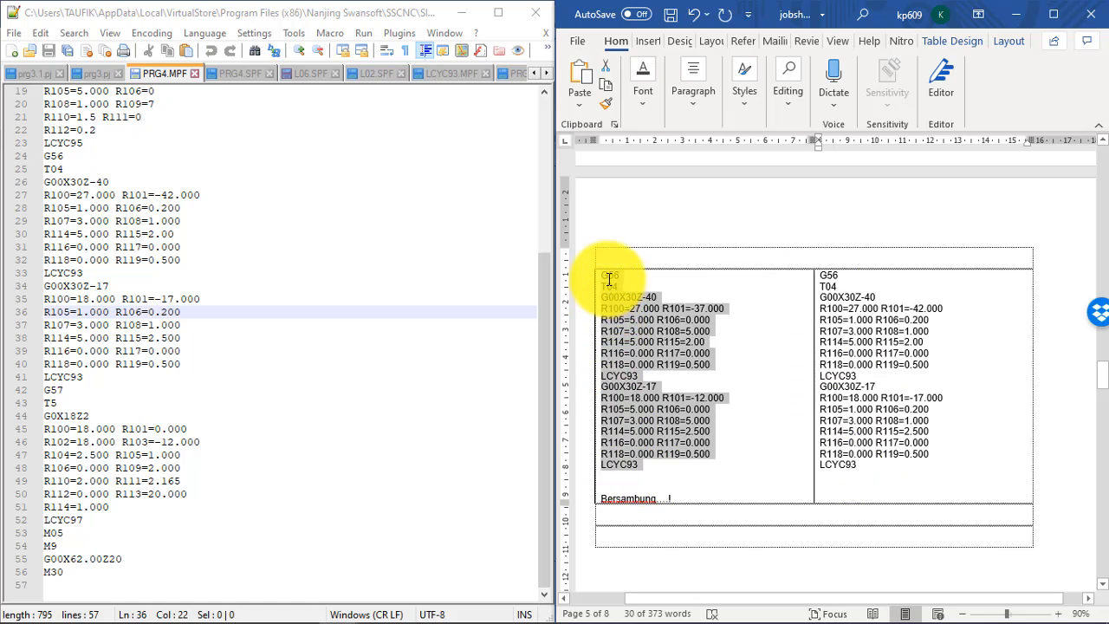
key(ctrl+v)
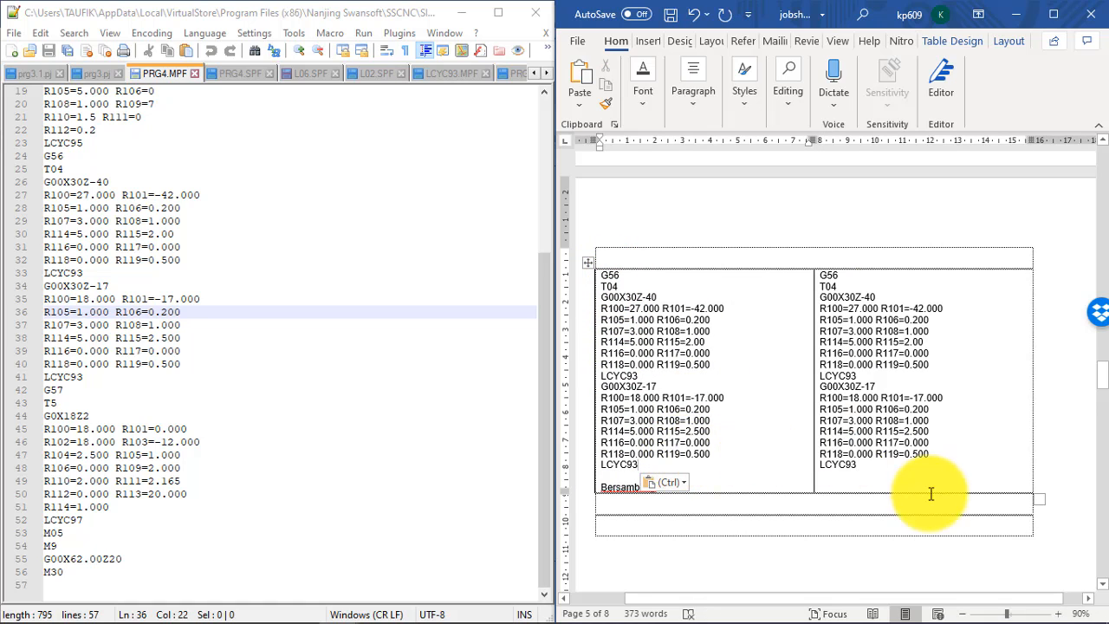
drag(868, 460, 822, 278)
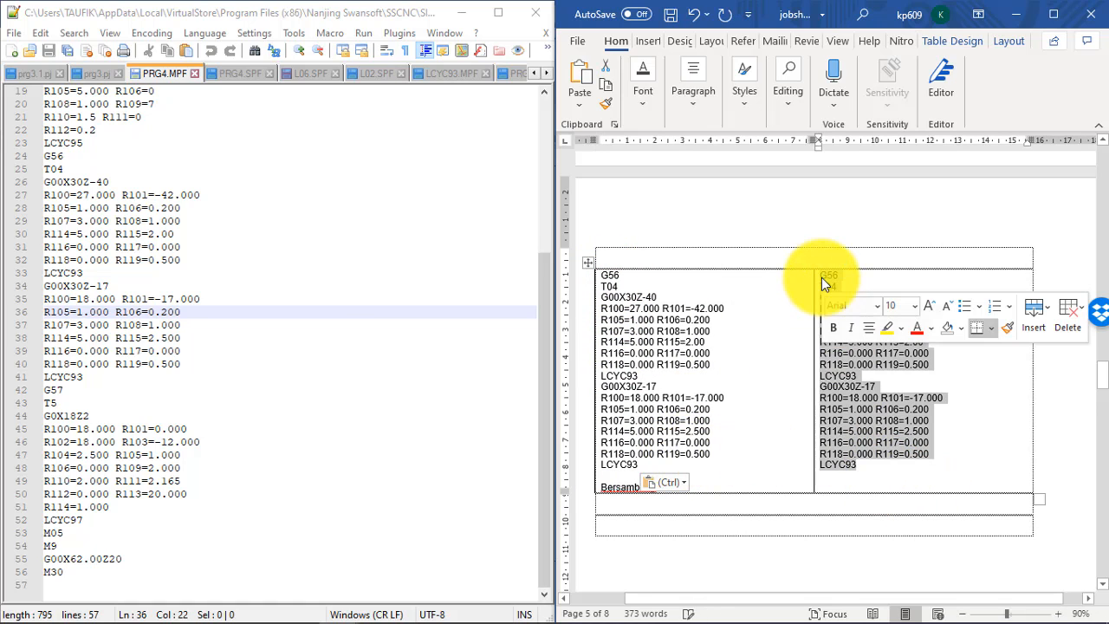
key(Delete)
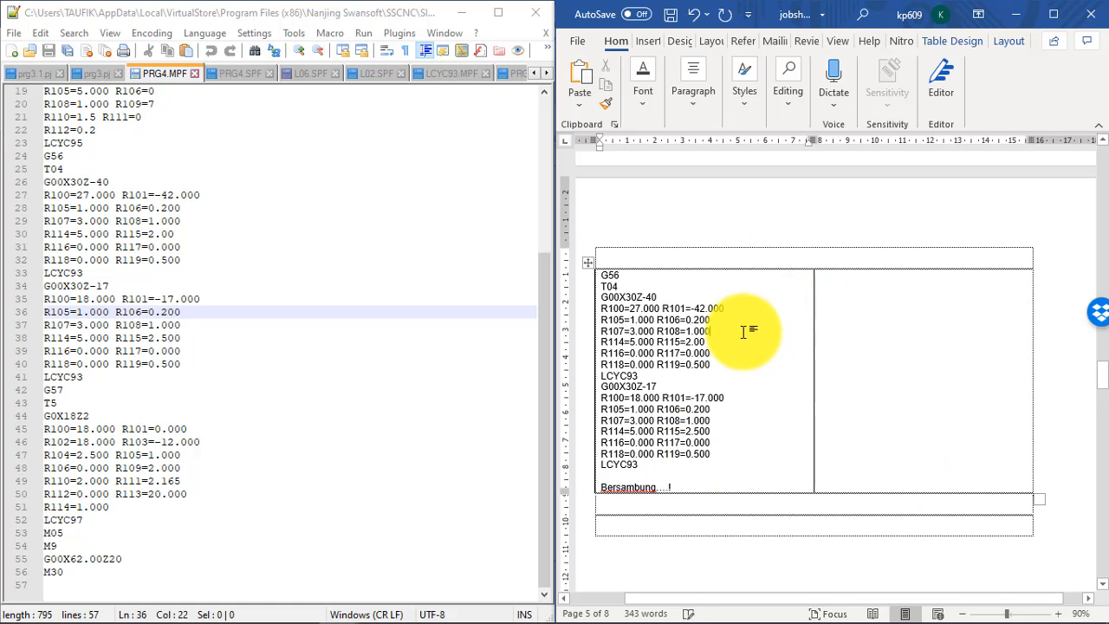
Step: Undo the deletion and the overwrite of the grooving code to restore both LCYC93 variants in the jobsheet table
scroll(730, 346, down, 2)
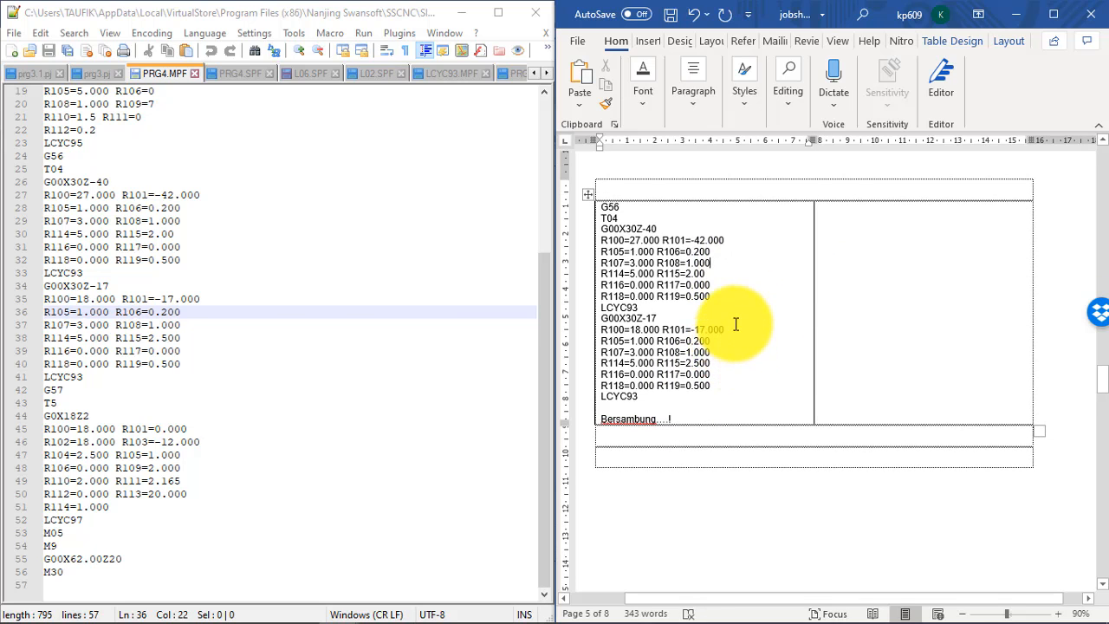
scroll(735, 323, down, 4)
scroll(734, 323, up, 5)
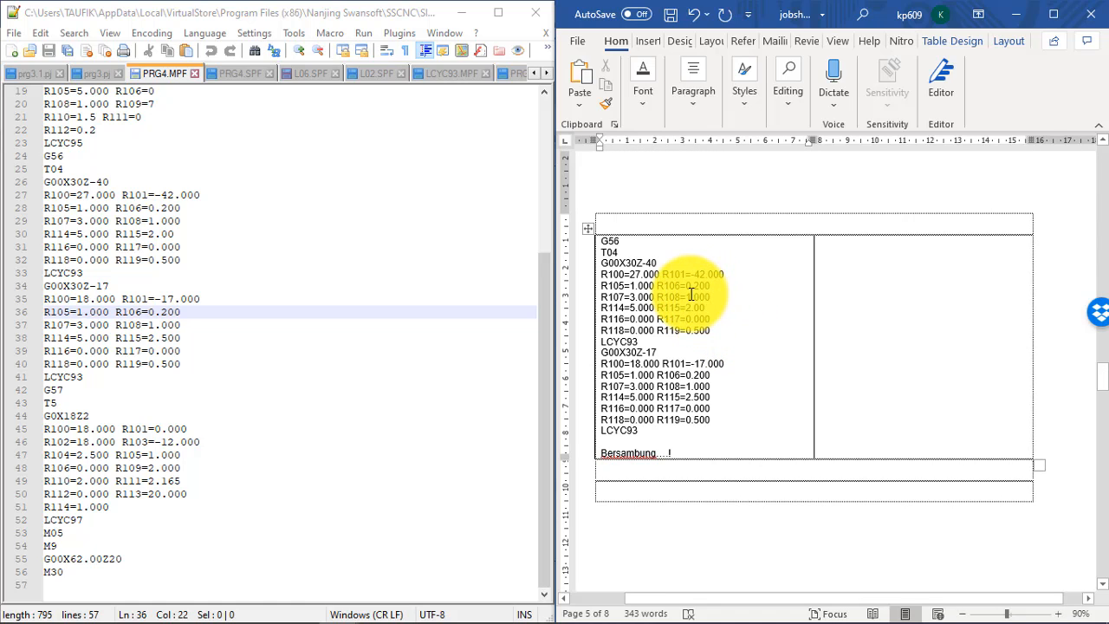
key(ctrl+z)
key(ctrl+z)
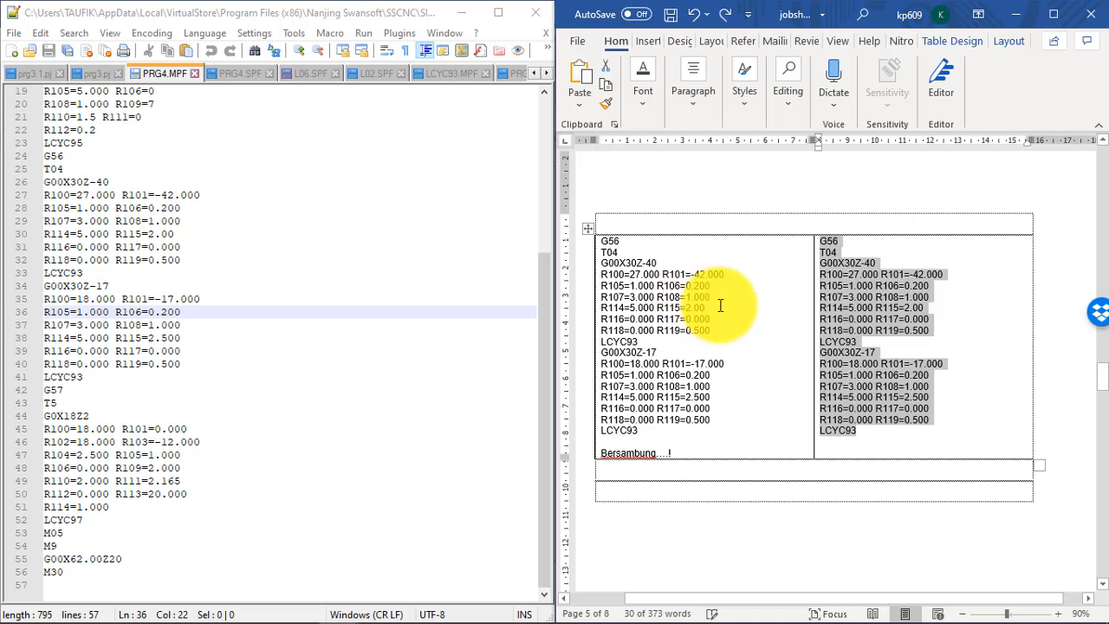
click(694, 303)
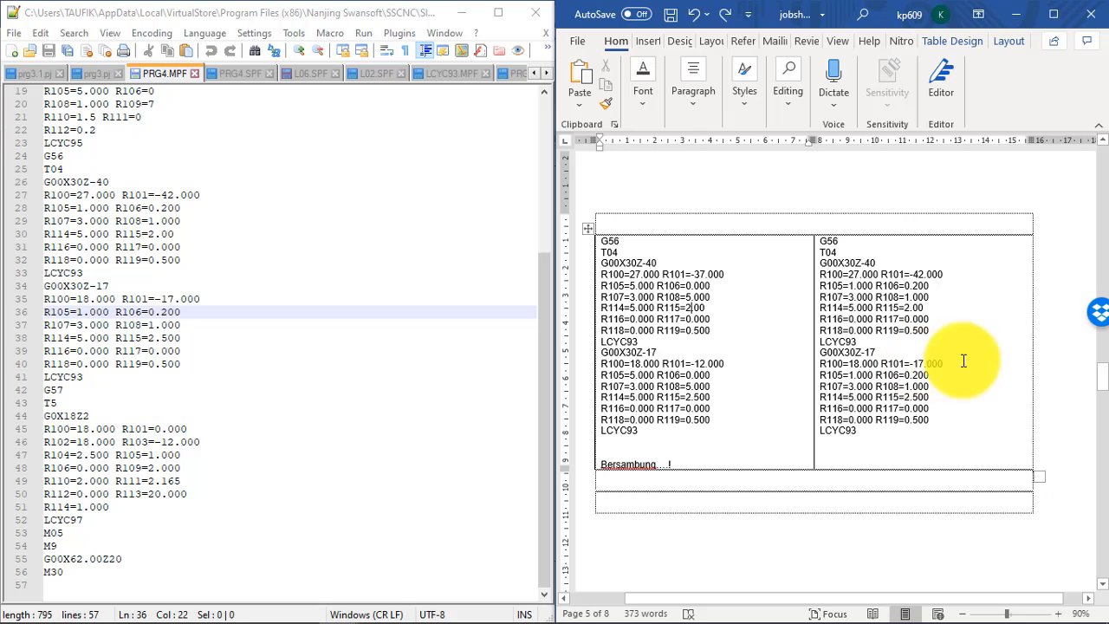
Step: Recheck the jobsheet's part drawing, switch to the Swansoft CNC simulator and replace the machined part with fresh stock, 30 mm diameter and 100 mm long
drag(1101, 376, 1101, 265)
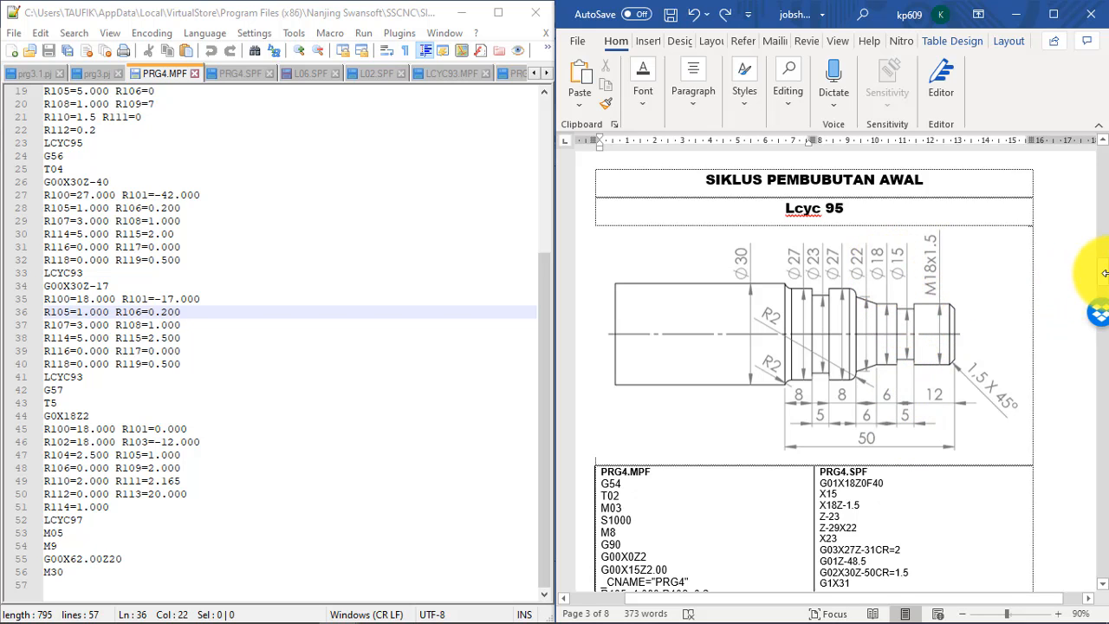
drag(1102, 275, 1097, 375)
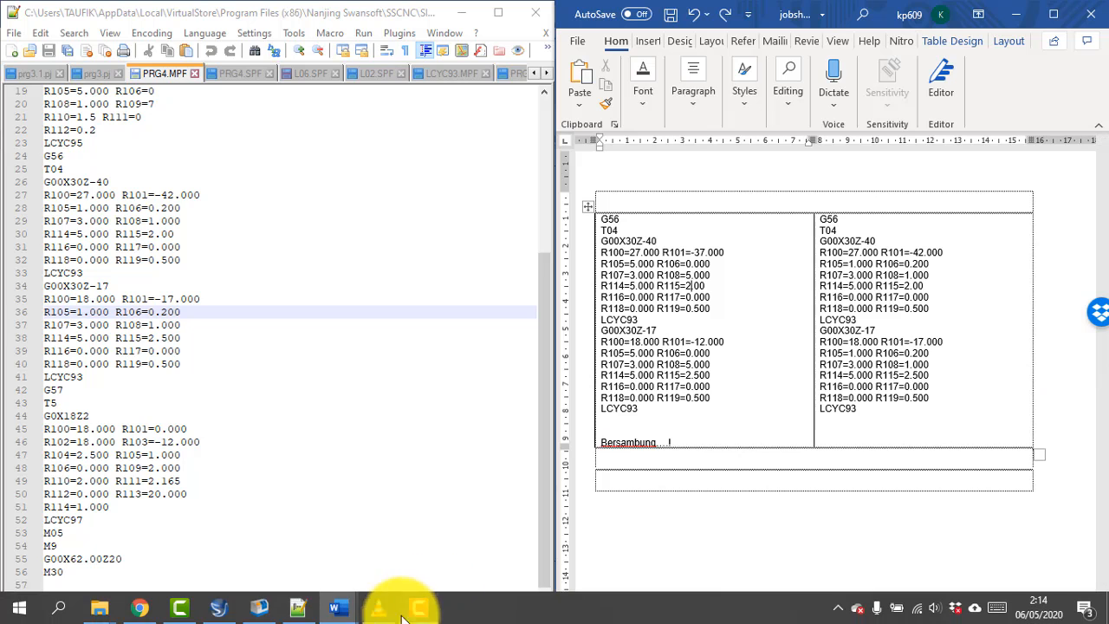
click(262, 612)
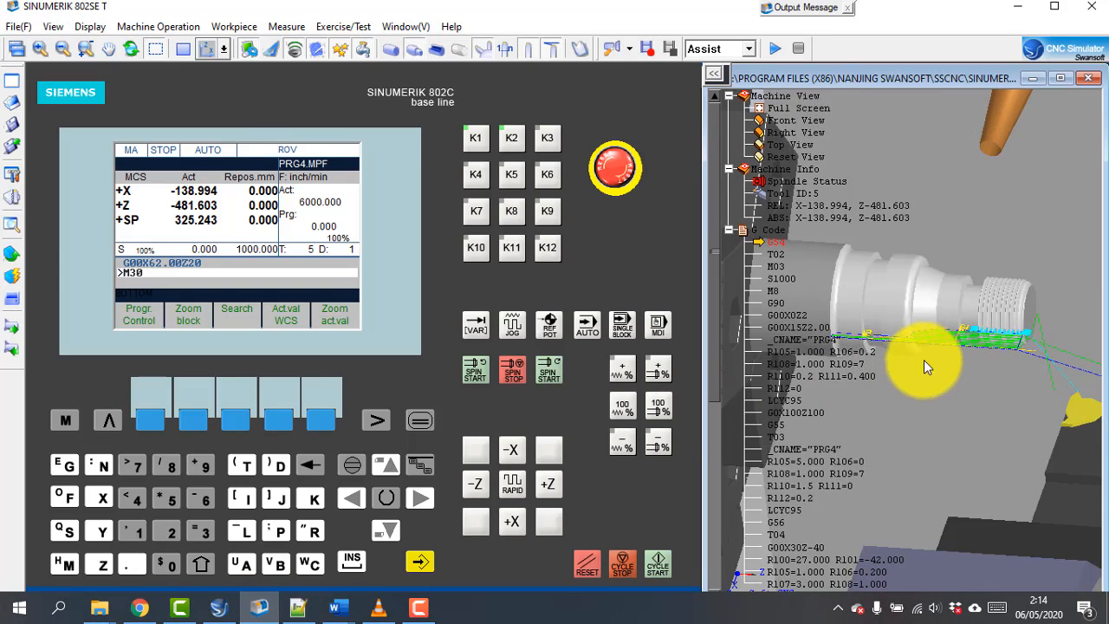
click(242, 29)
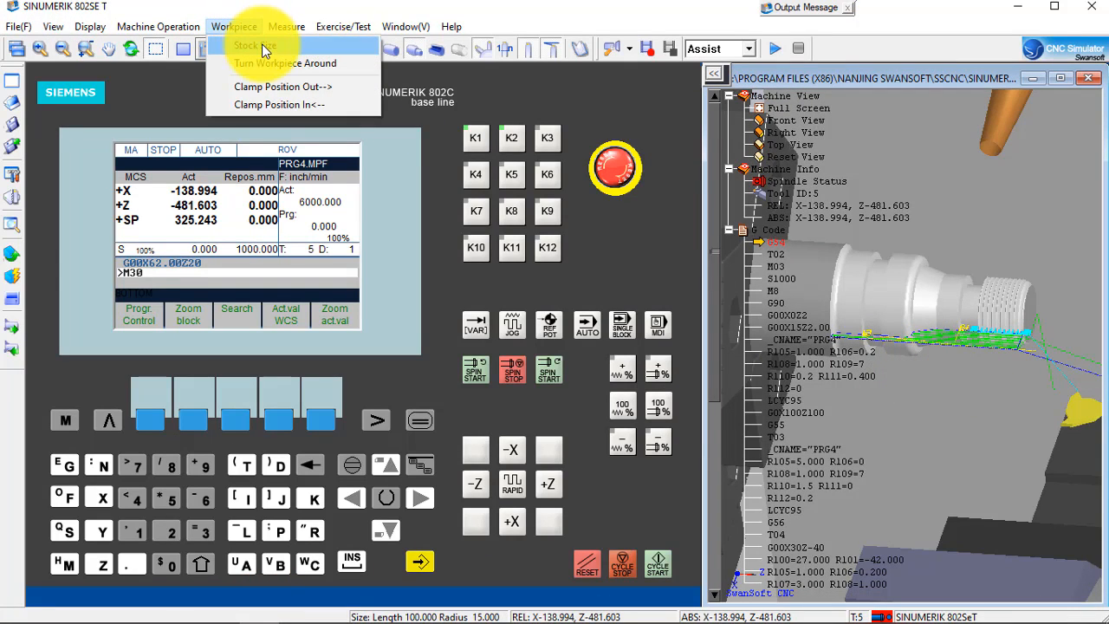
click(257, 45)
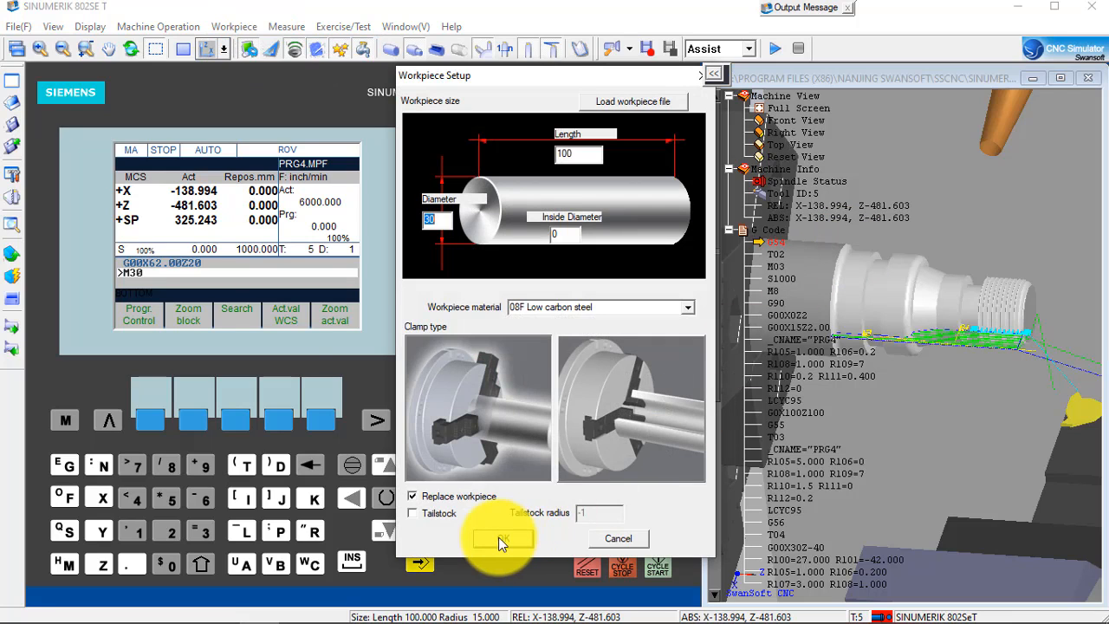
click(501, 539)
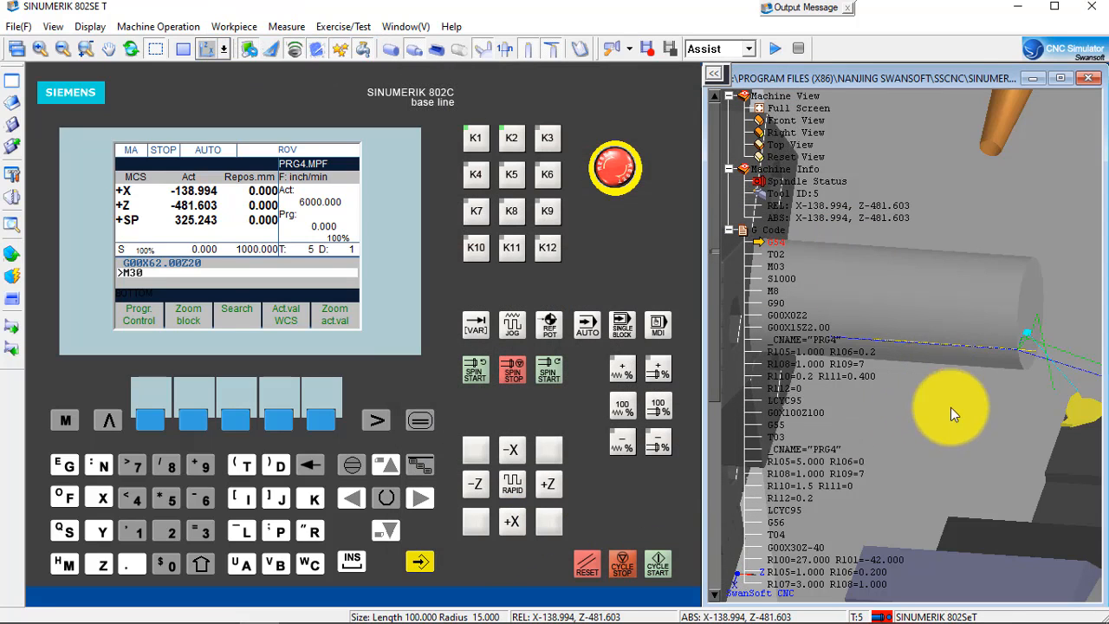
Step: Return the X and Z axes to the reference point and set the lathe back to AUTO mode
click(549, 323)
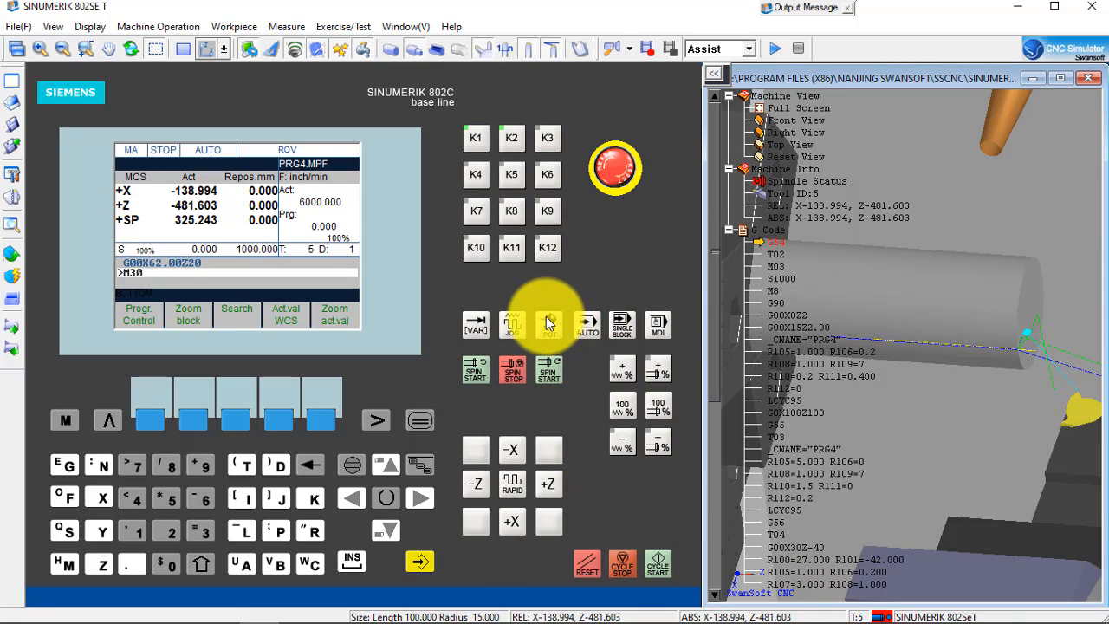
click(512, 521)
click(549, 485)
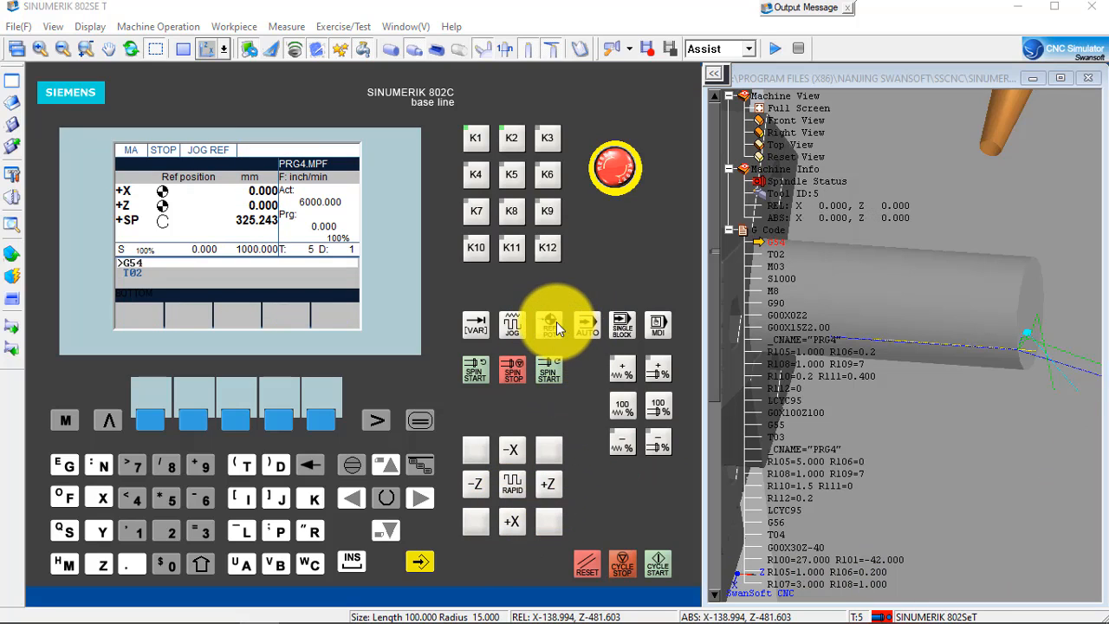
click(591, 323)
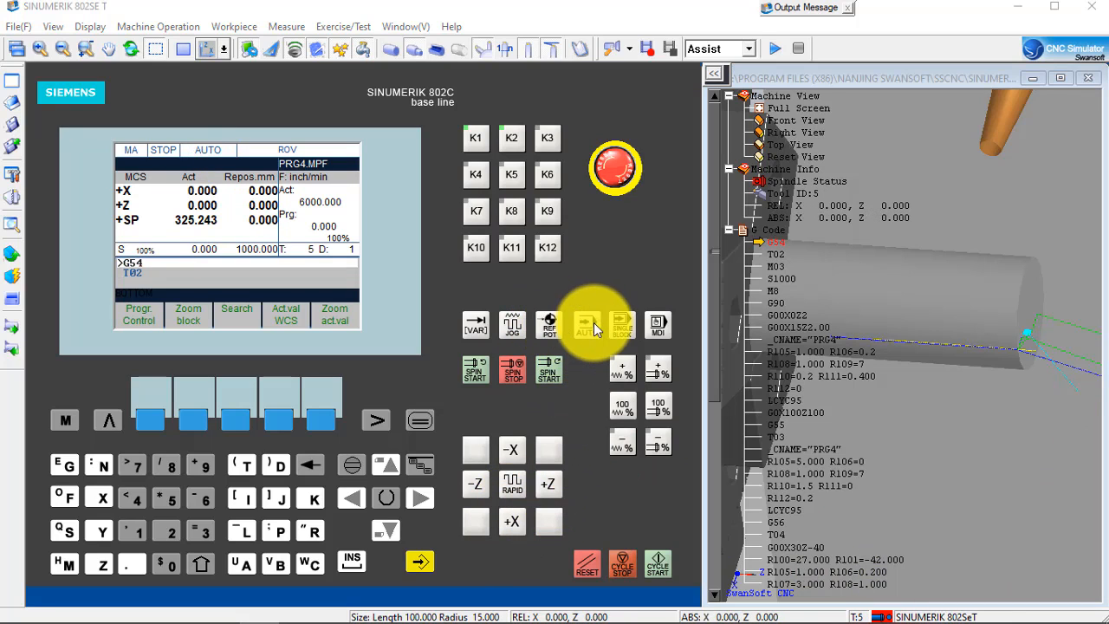
Step: Close the machine door and run PRG4.MPF with the workpiece shown in the 2D section view
click(12, 299)
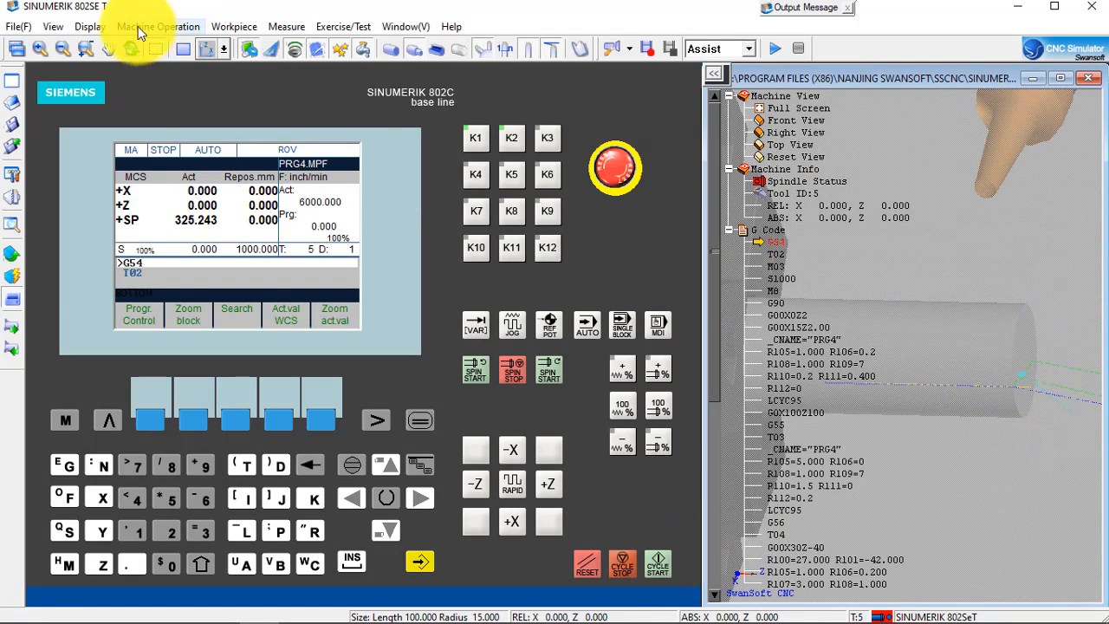
click(194, 45)
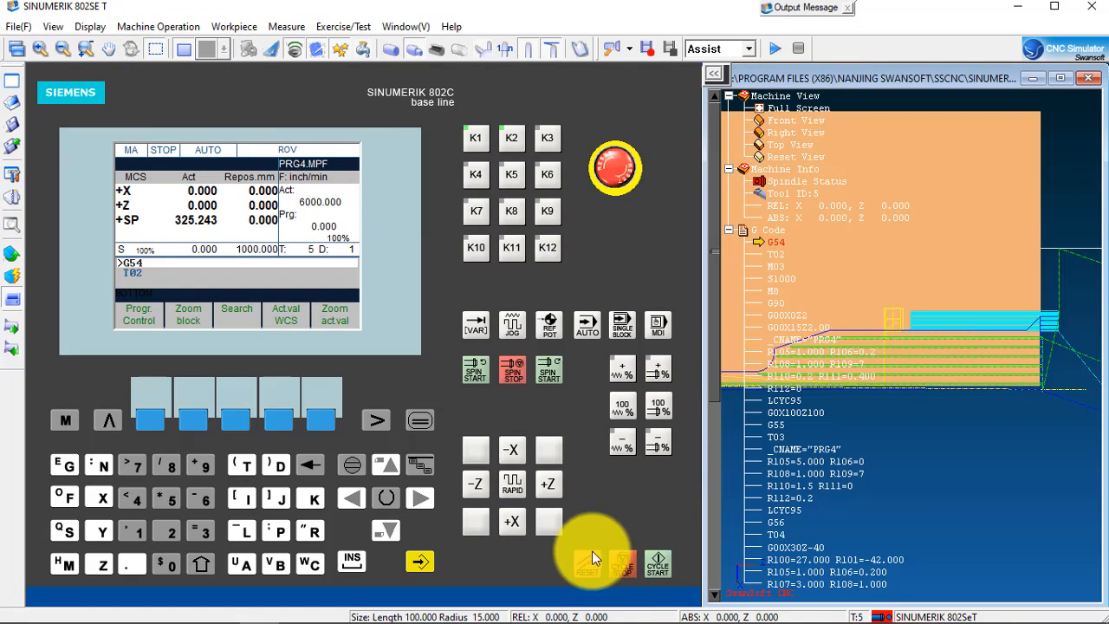
click(658, 564)
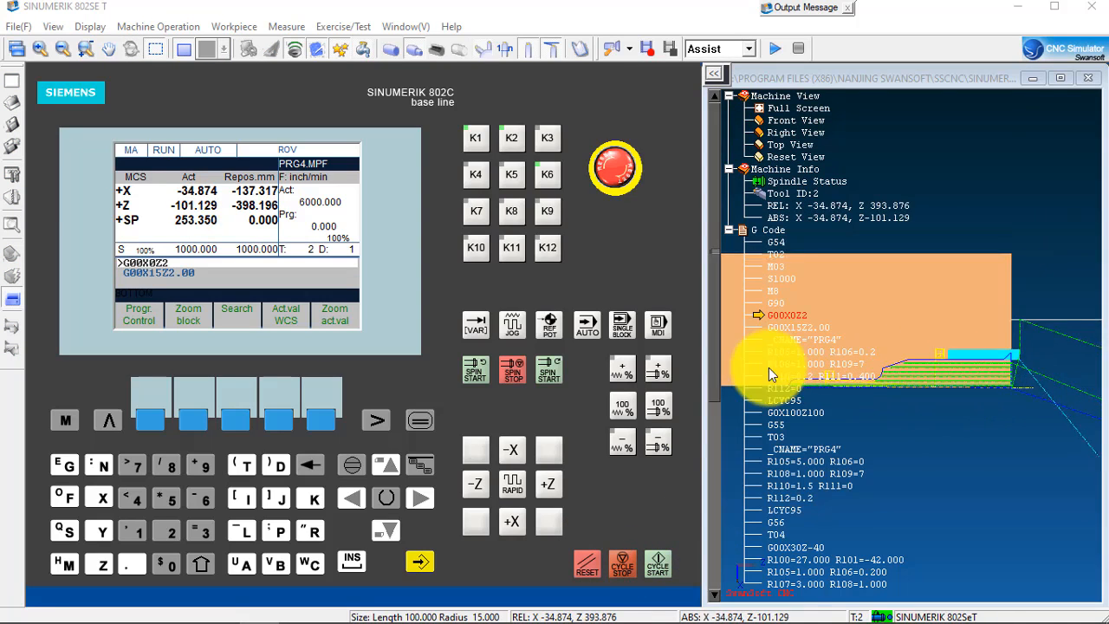
drag(942, 309, 974, 232)
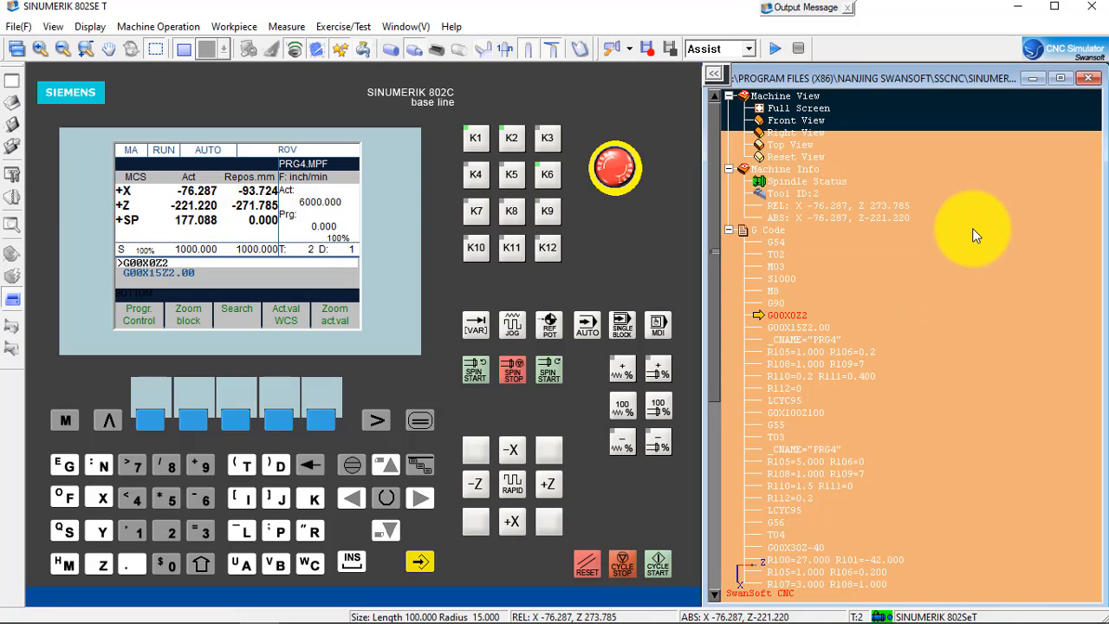
scroll(951, 322, down, 10)
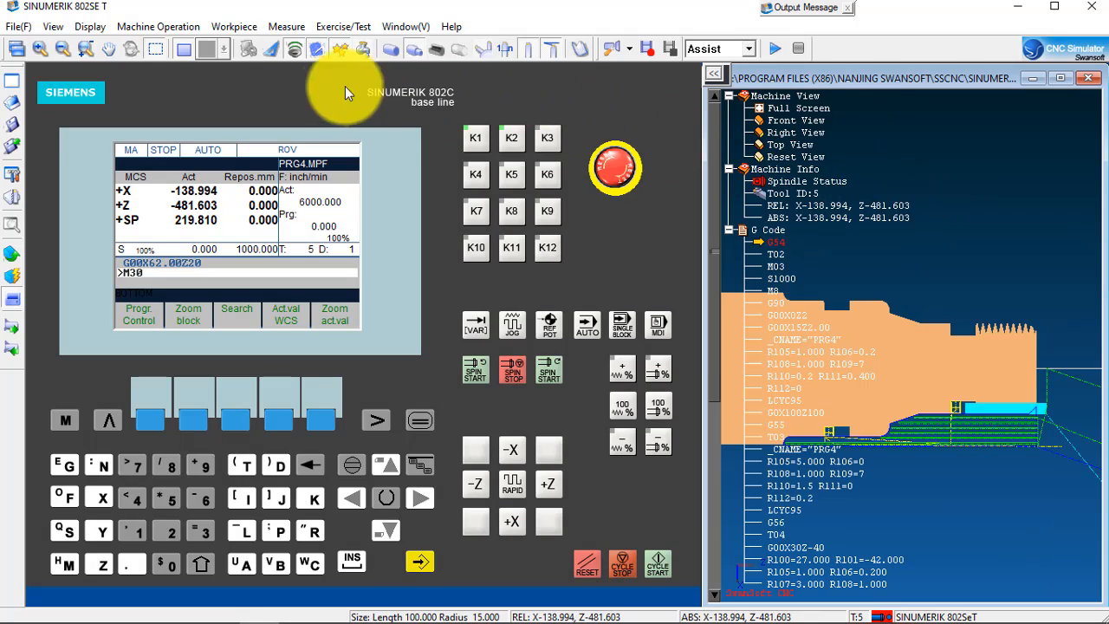
Step: Inspect the machined part's grooves and thread in 3D with the machine door open and the machine housing hidden
click(181, 50)
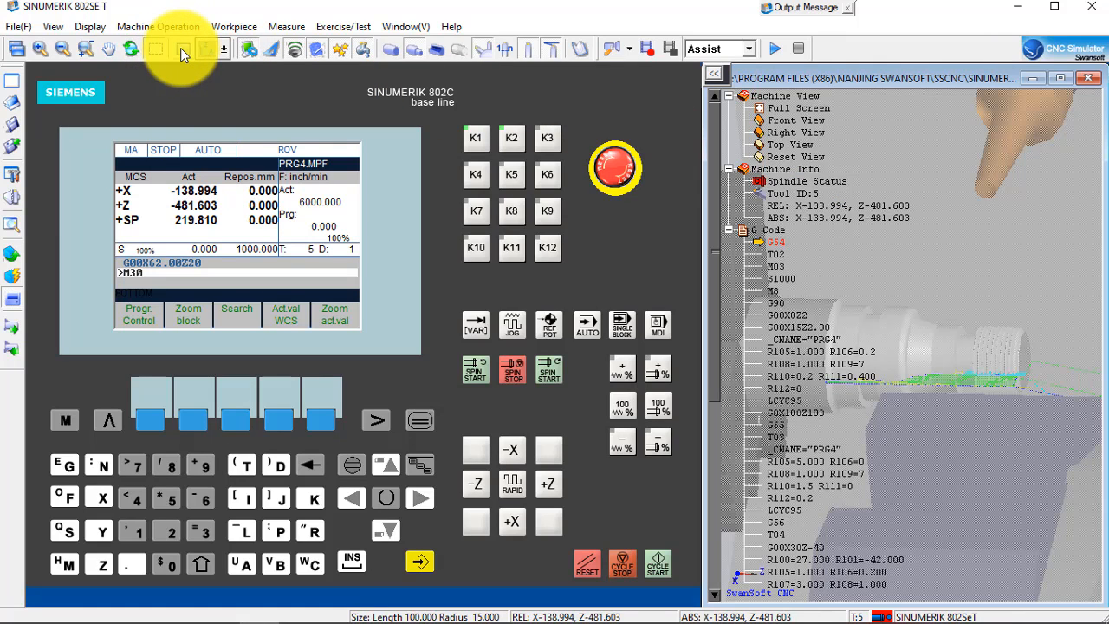
click(6, 303)
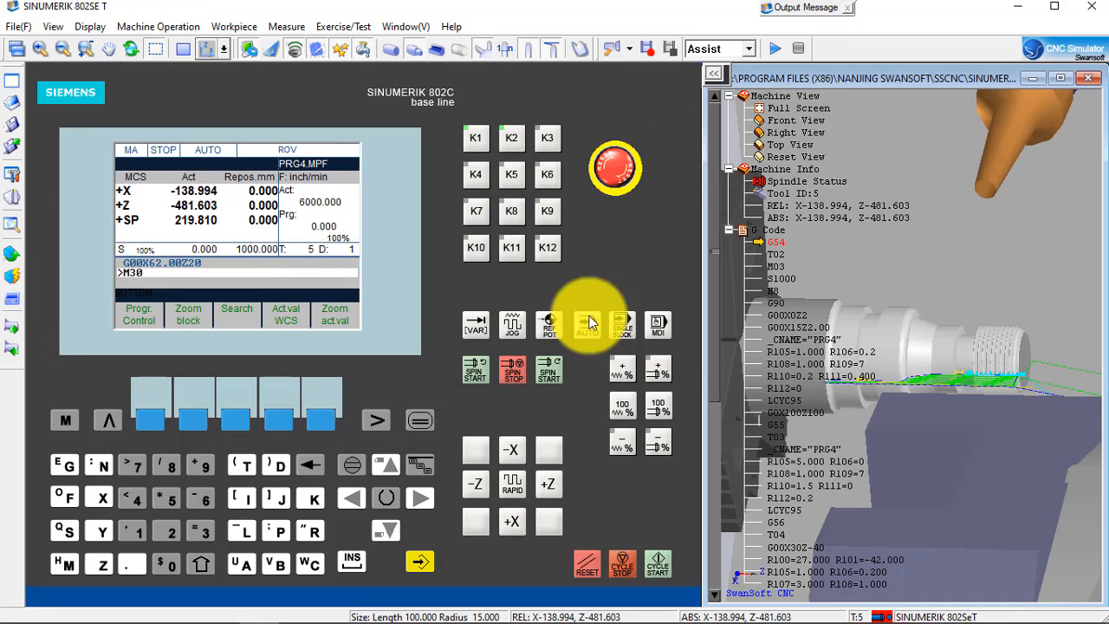
scroll(844, 376, up, 4)
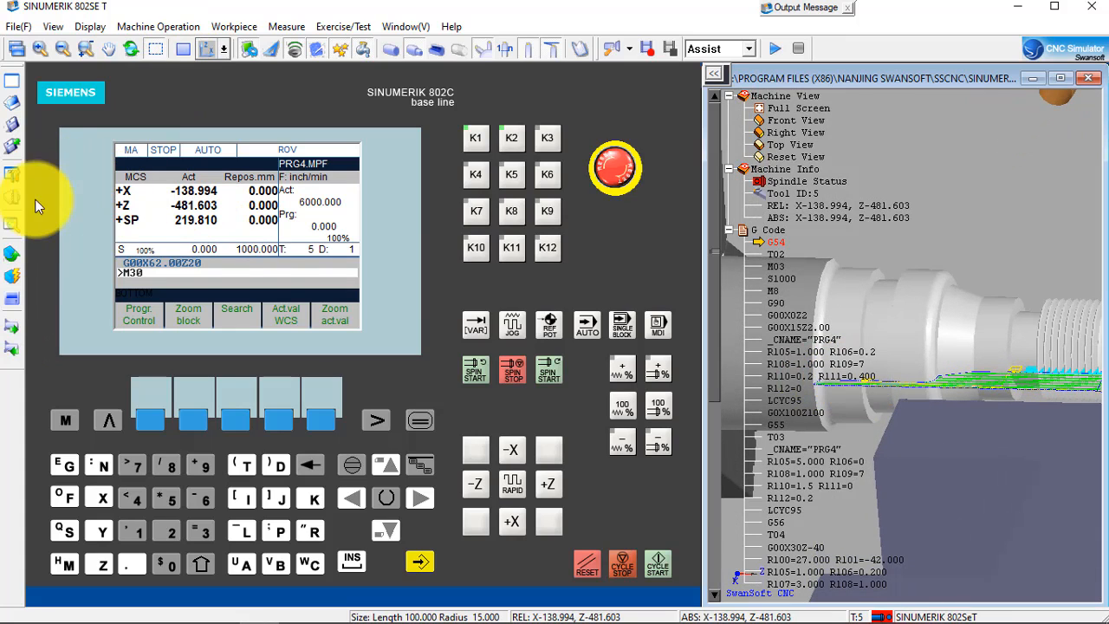
click(9, 229)
scroll(1022, 358, down, 3)
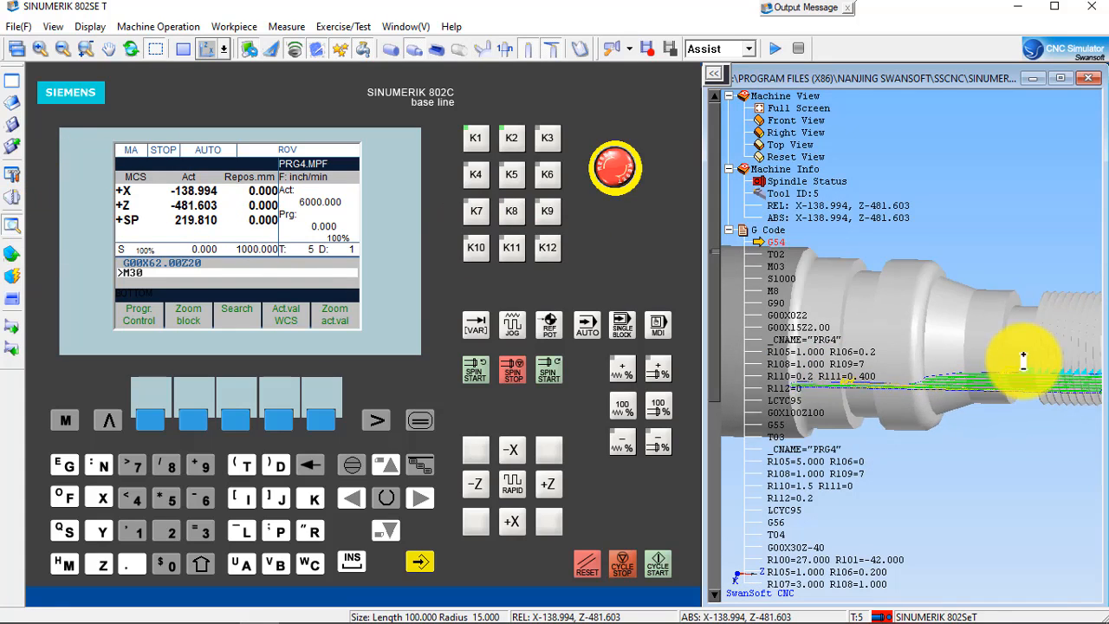
drag(1007, 359, 1086, 355)
scroll(1037, 284, down, 1)
scroll(1039, 285, up, 3)
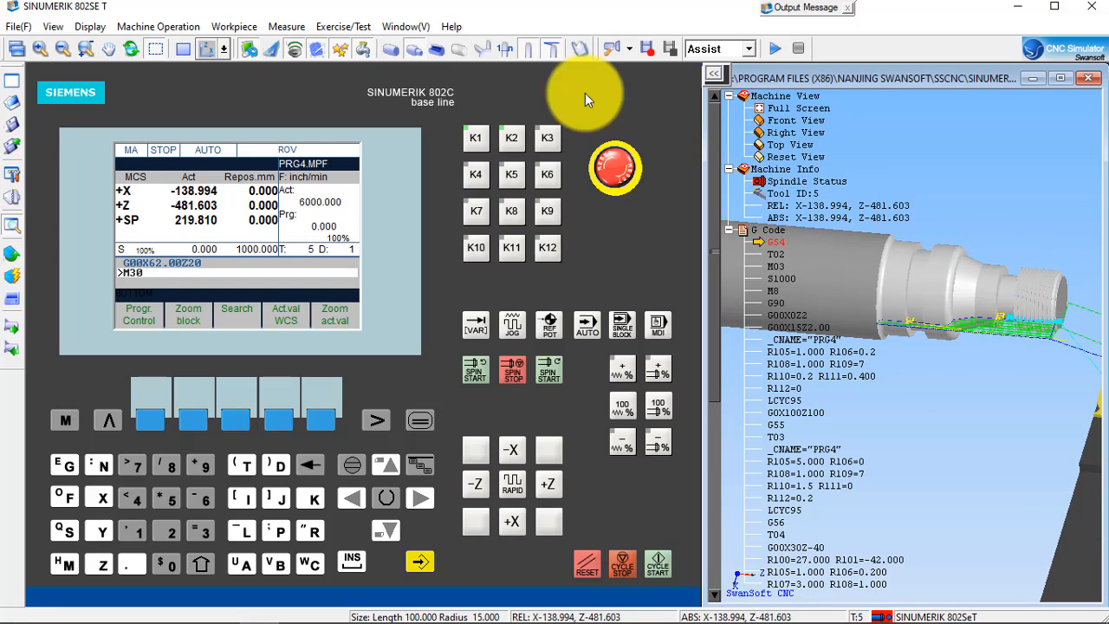
Step: Measure the diameter and Z position near the groove behind the thread with Feature Point, and exit the measuring mode
click(344, 26)
mouse_move(289, 26)
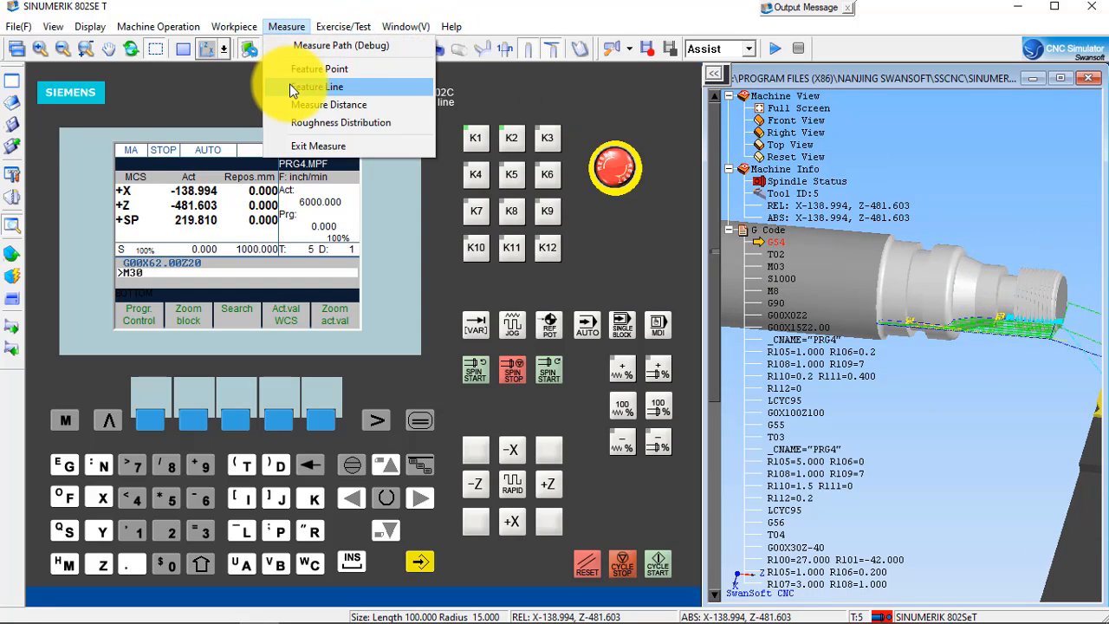
click(306, 73)
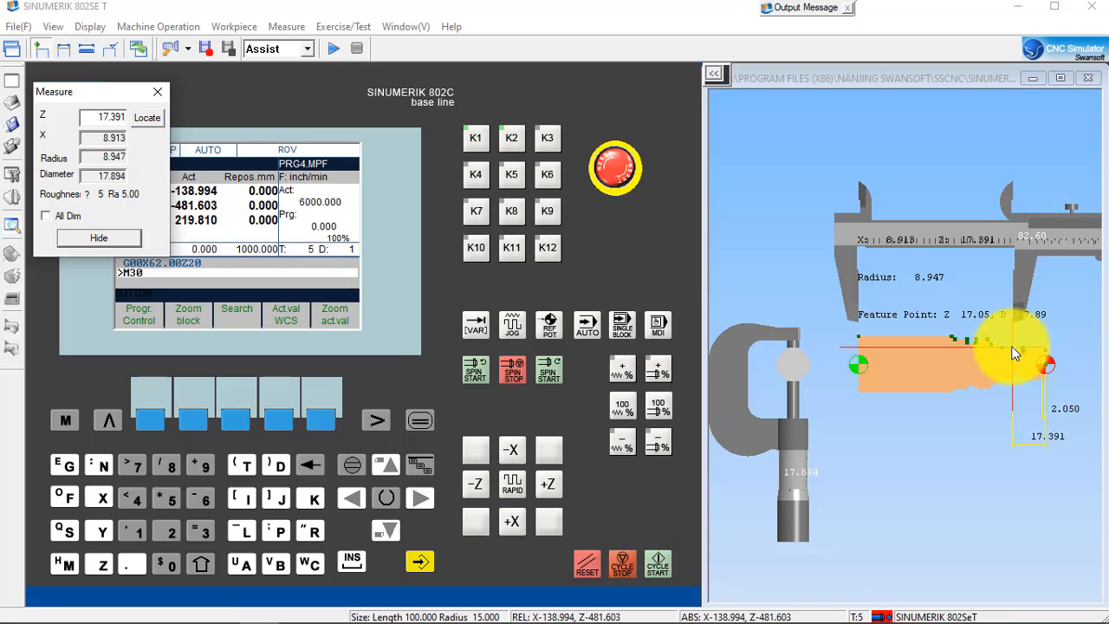
click(282, 25)
click(309, 149)
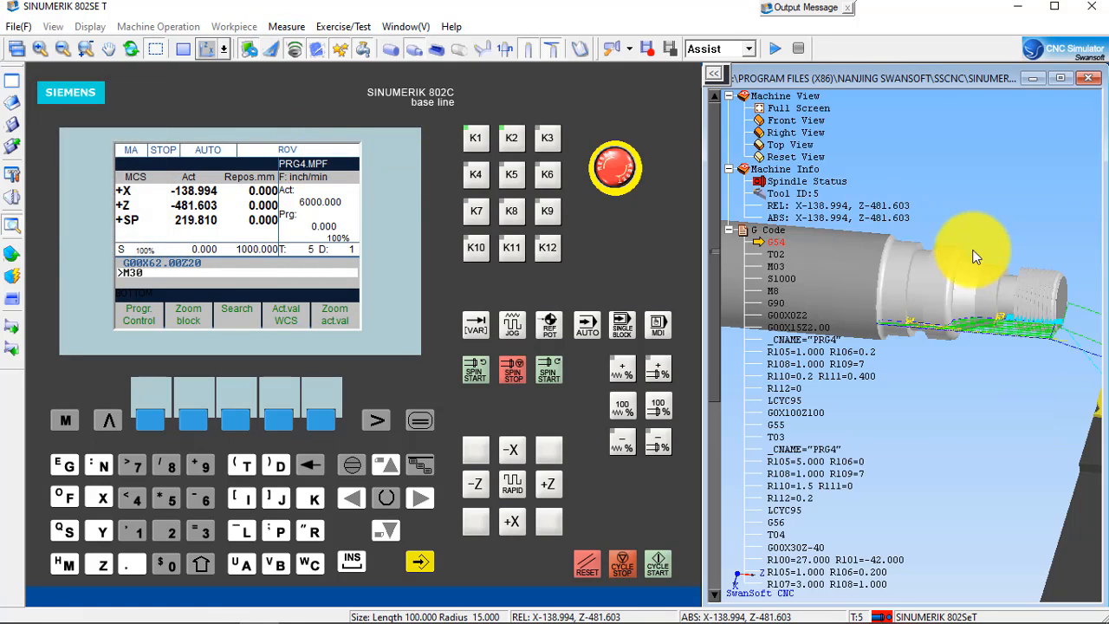